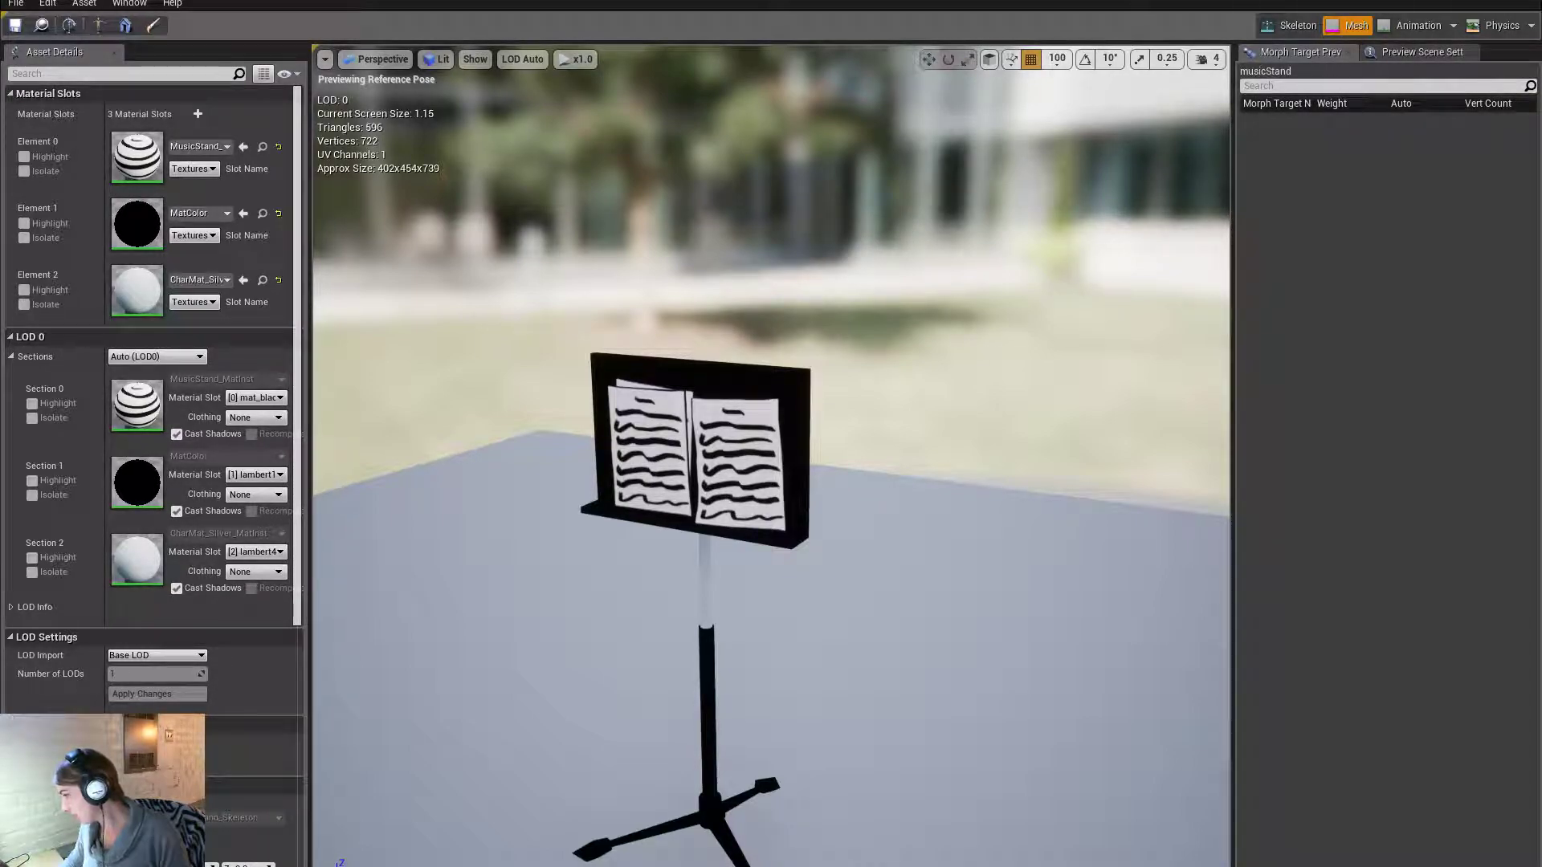
key("super+a")
key("super+a")
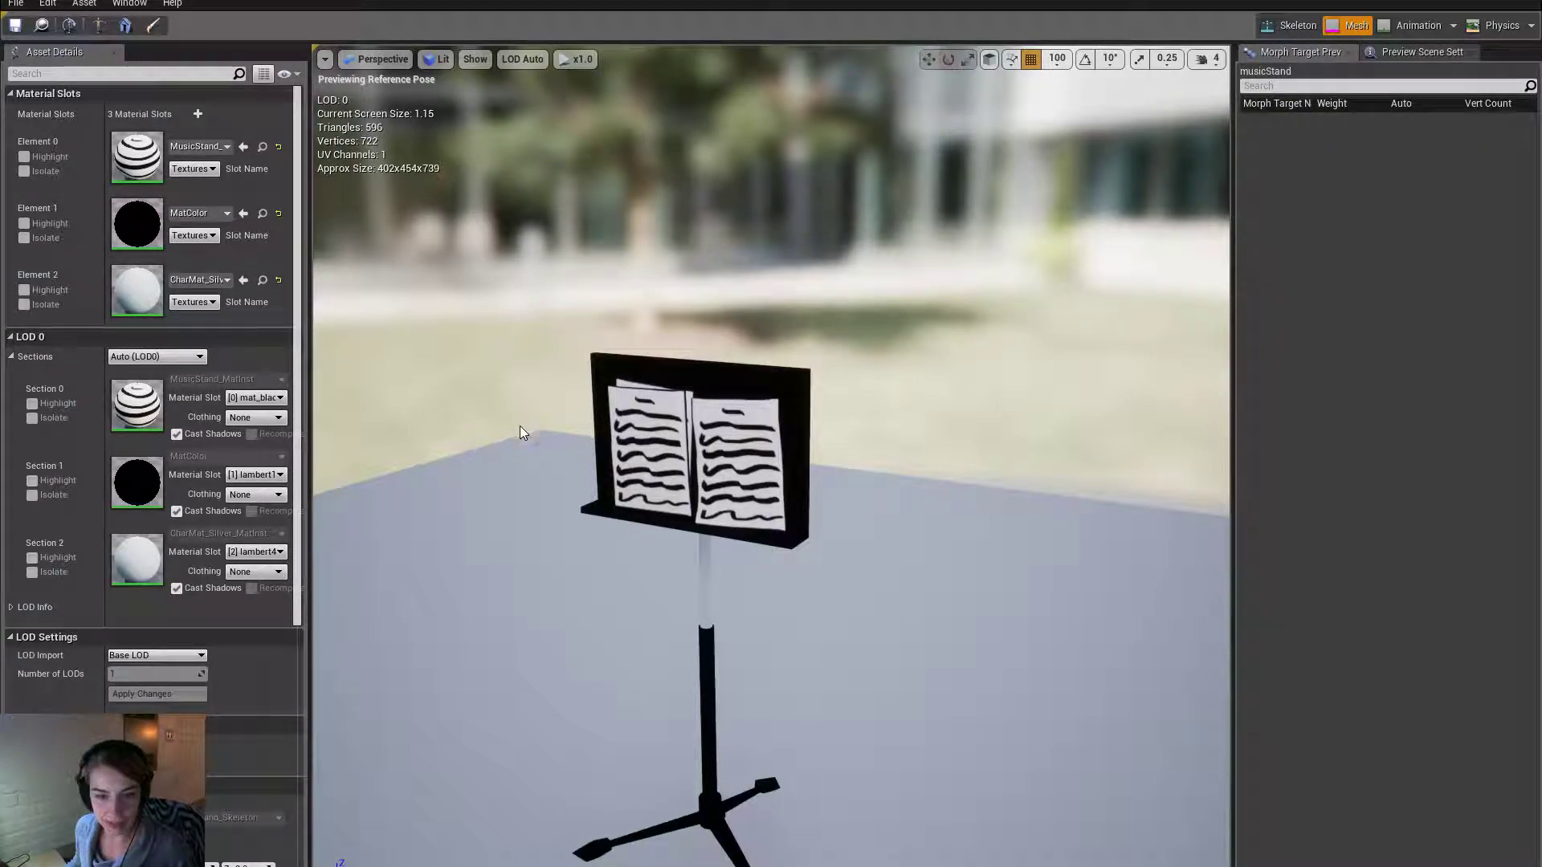
right_click_drag(565, 493, 607, 489)
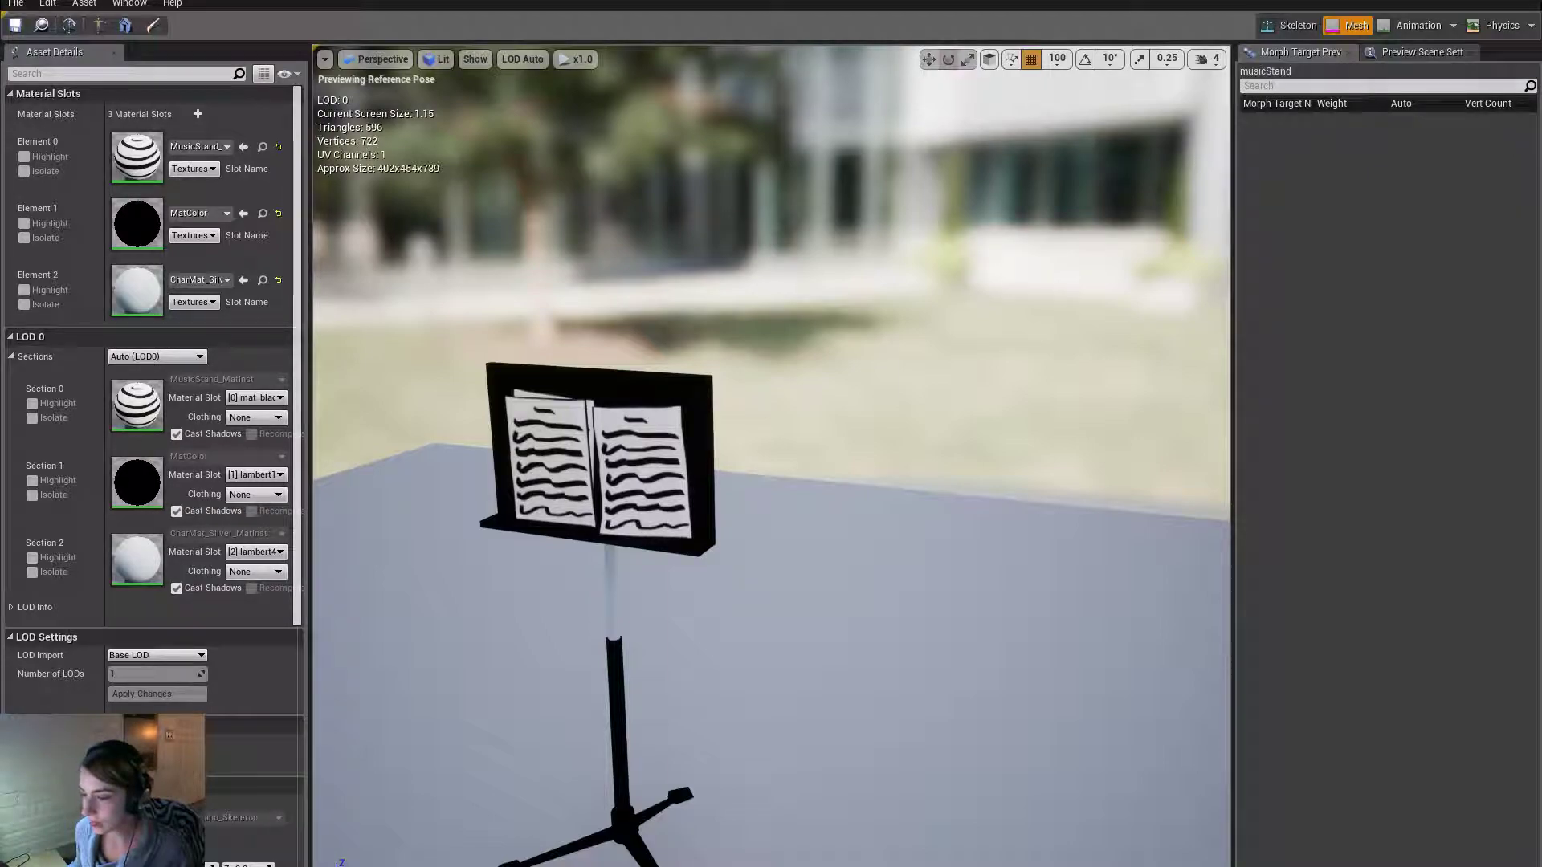
Move the mesh editor aside and examine the music stand placed in the level.
left_click_drag(277, 1, 1541, 80)
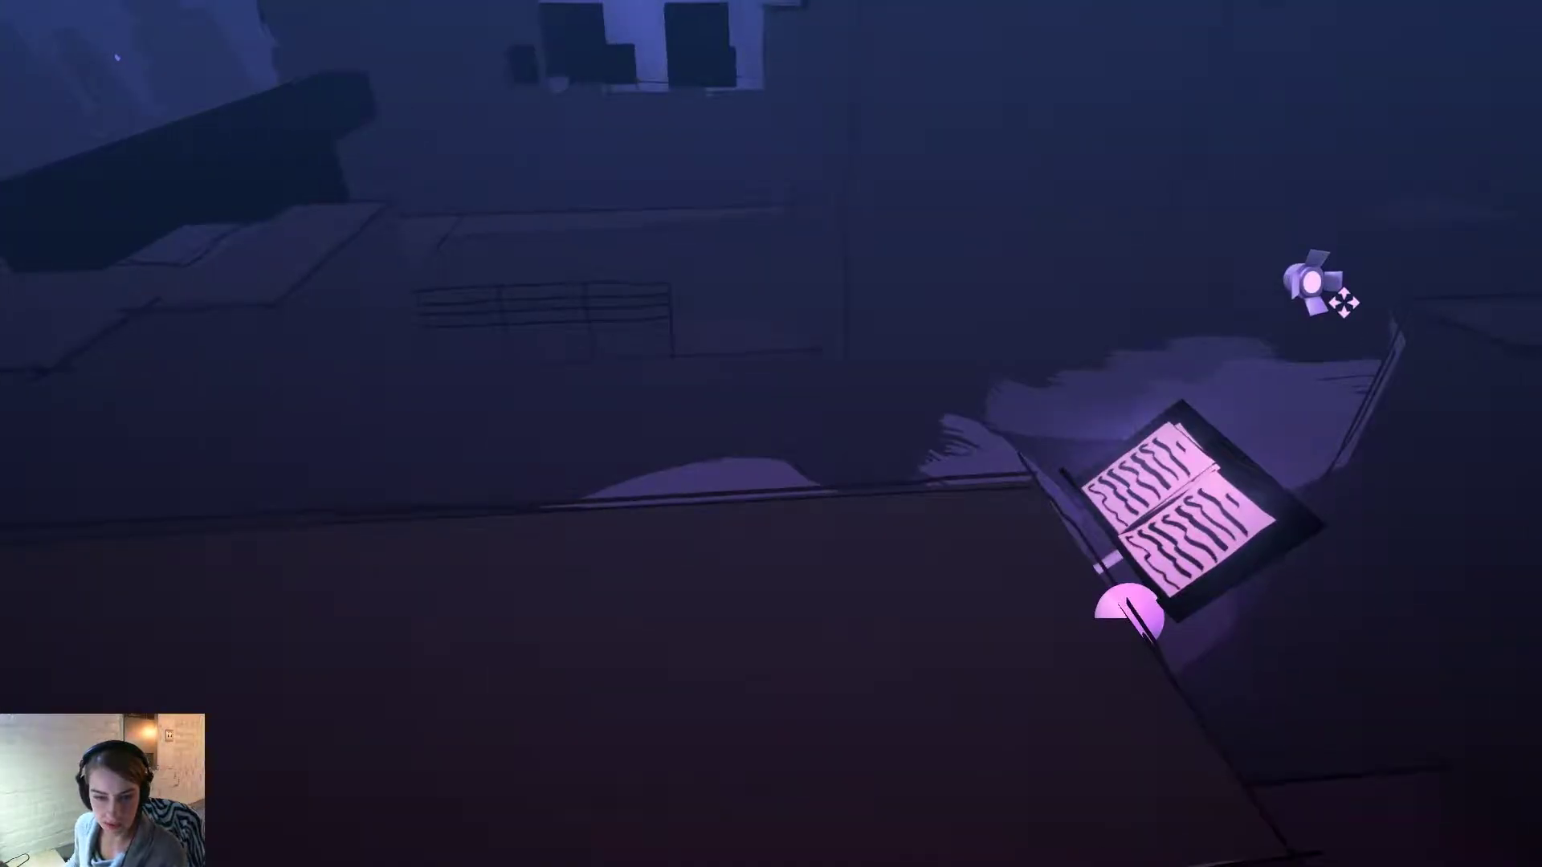
right_click_drag(773, 444, 743, 397)
scroll(774, 444, "down", 8)
scroll(773, 444, "up", 4)
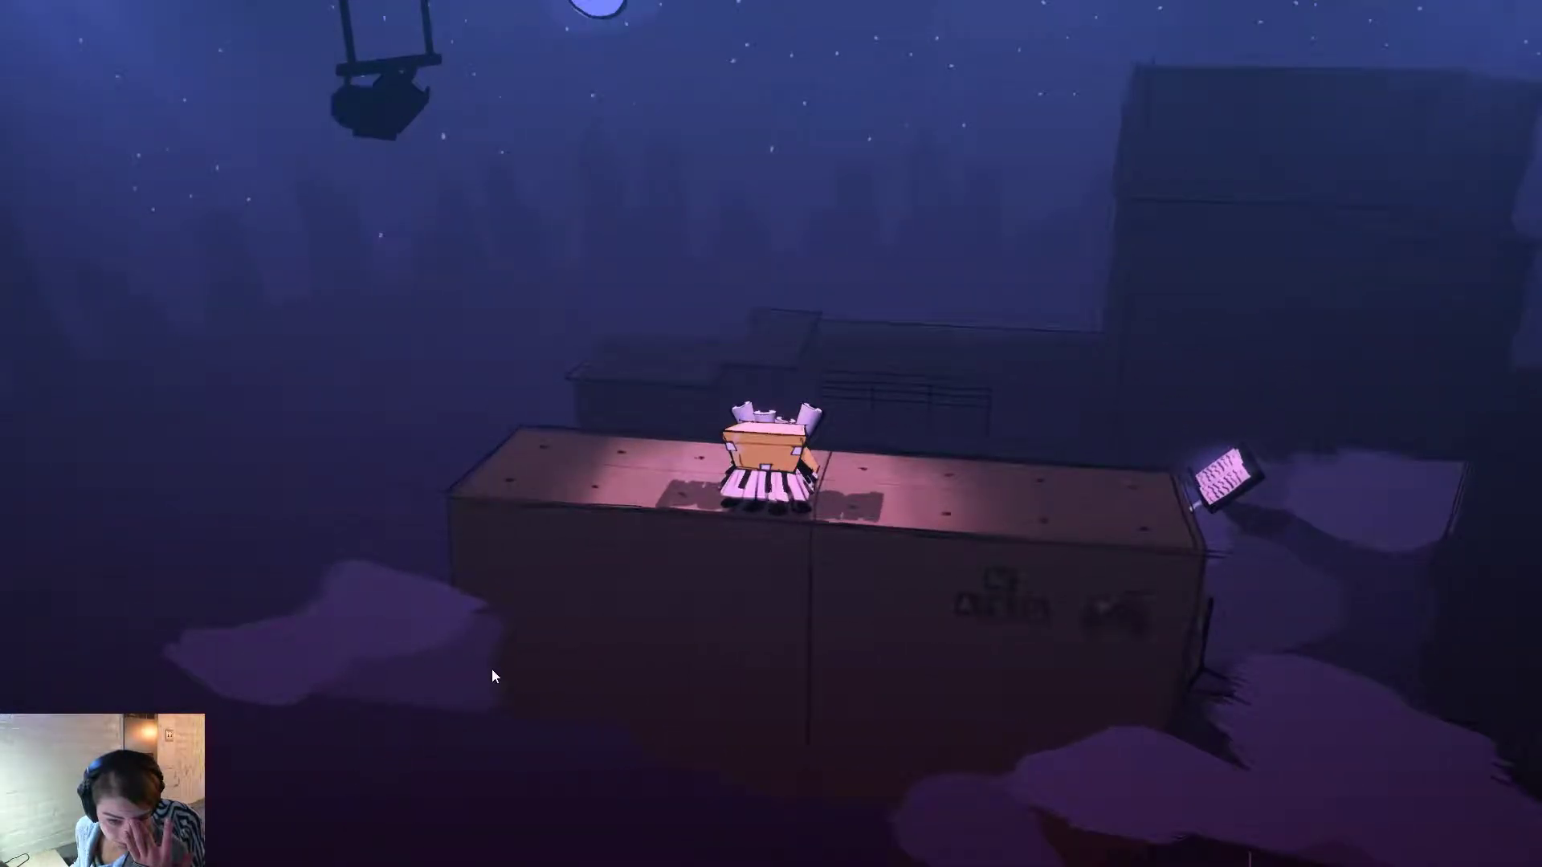
Try the piano character's movement and camera in the play session, toggling full screen and opening and closing the pause menu.
mouse_move(802, 507)
left_mouse_down()
mouse_move(495, 529)
mouse_move(802, 496)
left_mouse_up()
key("d")
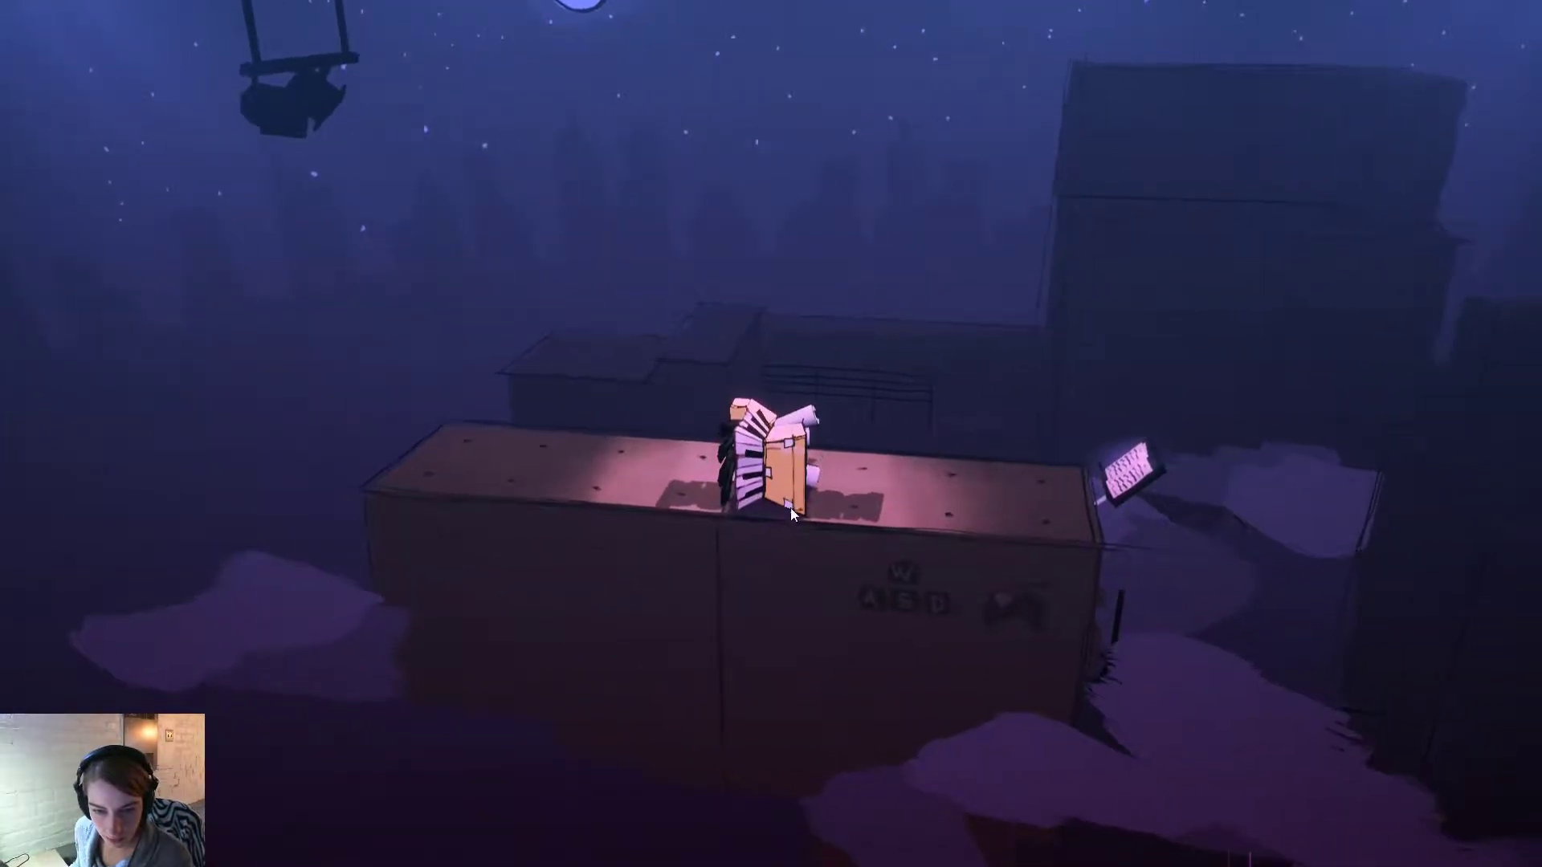
left_click_drag(655, 591, 792, 611)
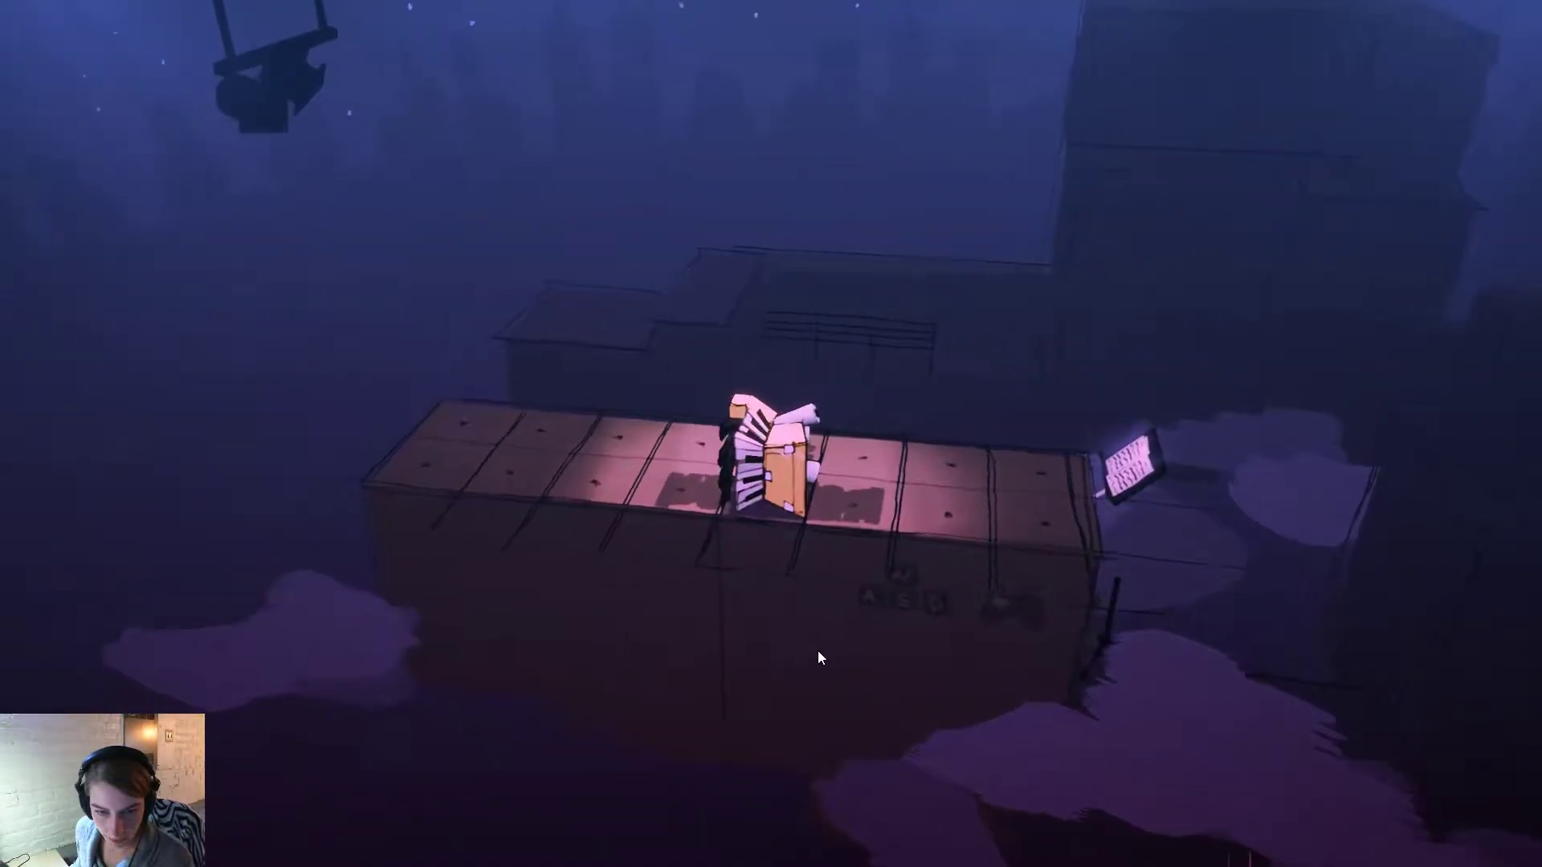
key("a")
key("F11")
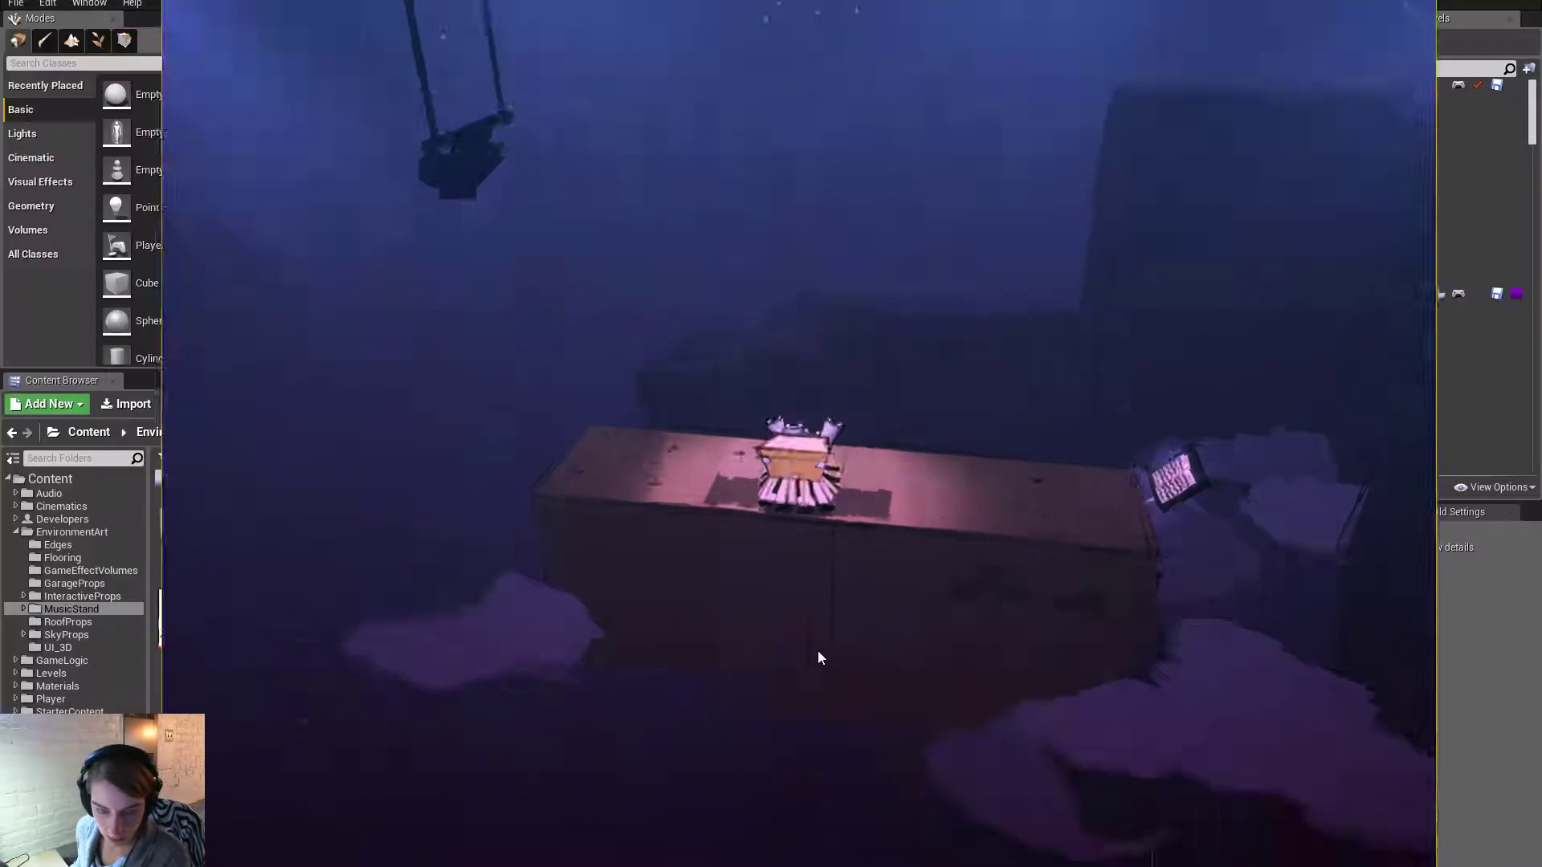
key("F11")
left_click(860, 622)
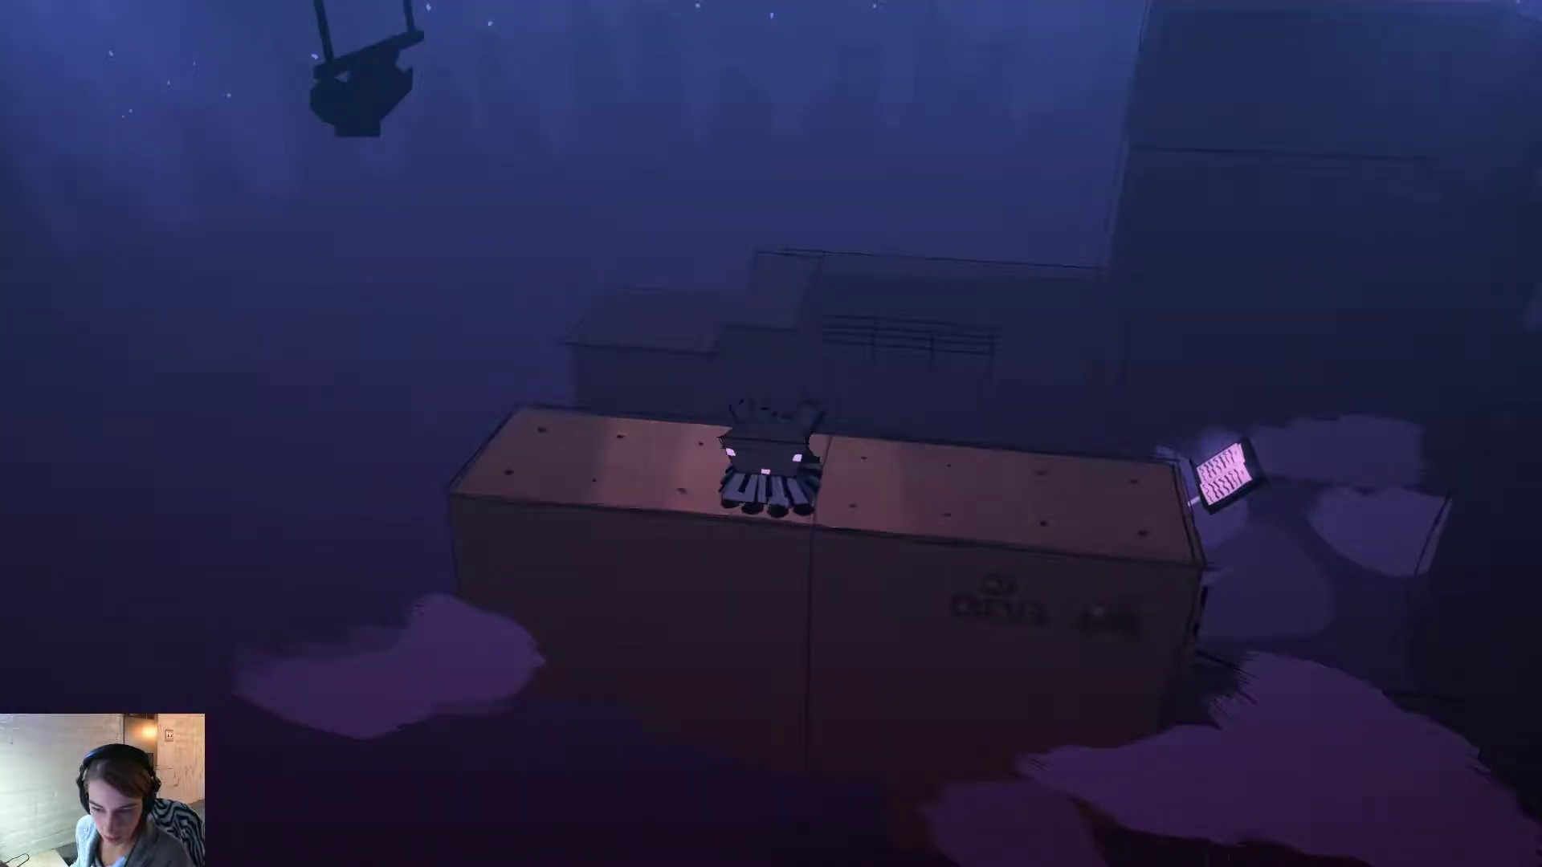
key("Escape")
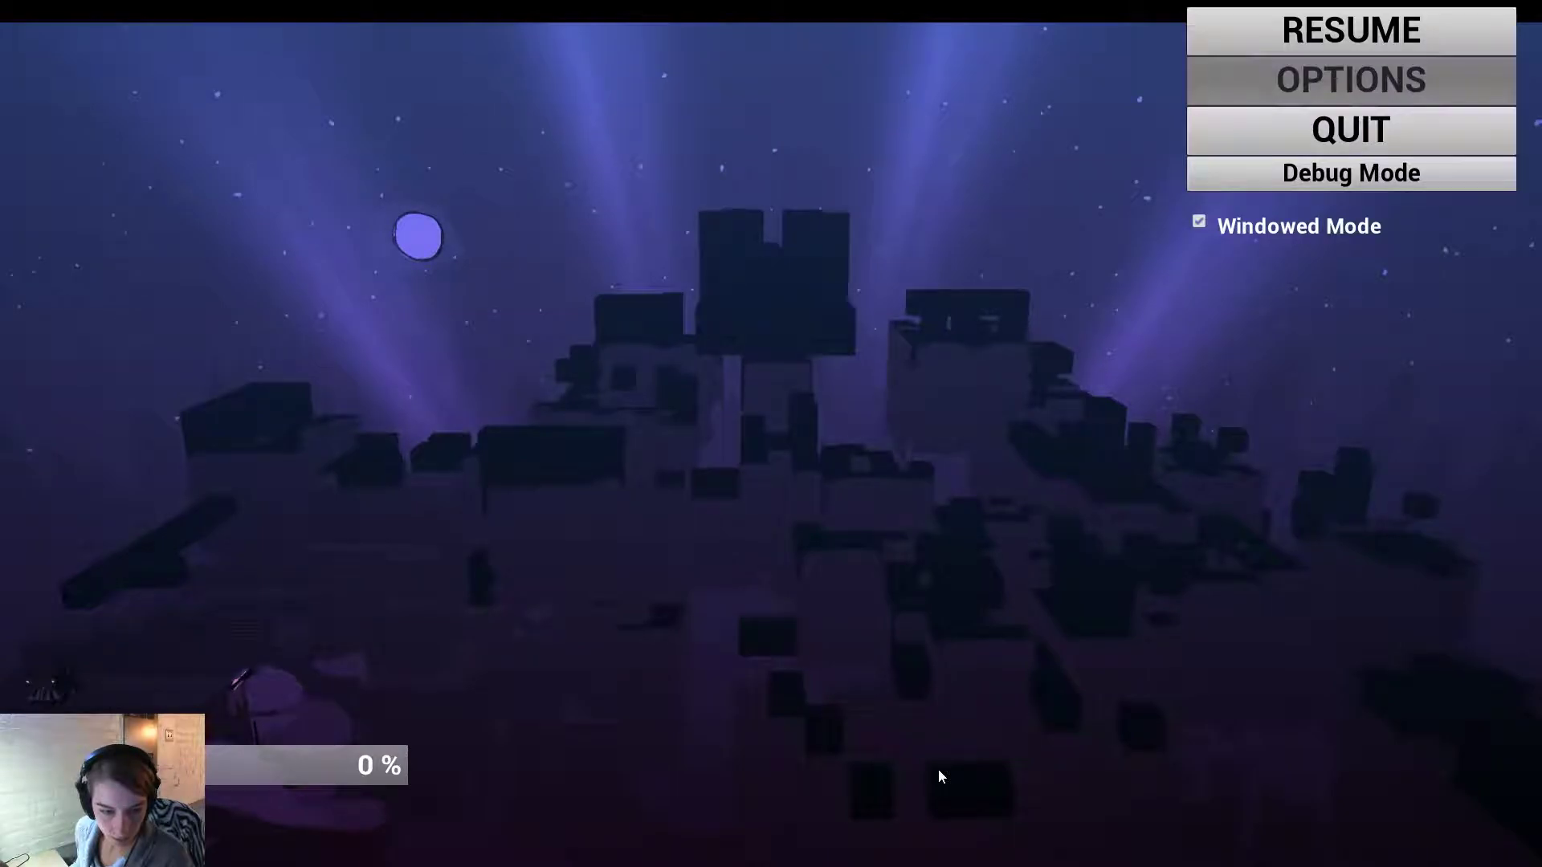
key("Escape")
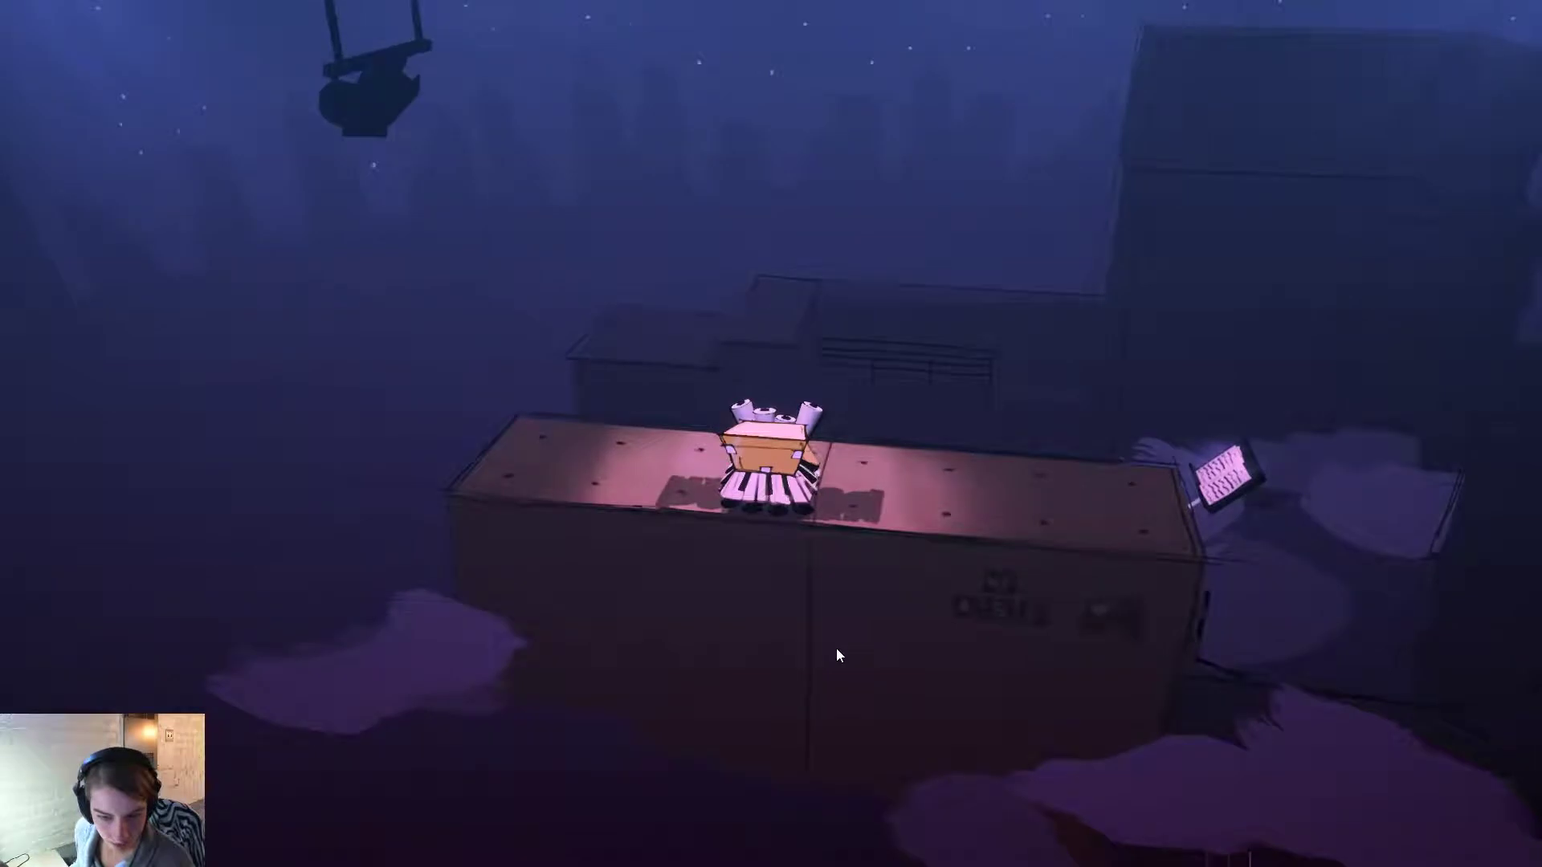
Walk the piano character to the music stand to test its activation, follow it onto the next container and end the play session.
key("w")
key("d")
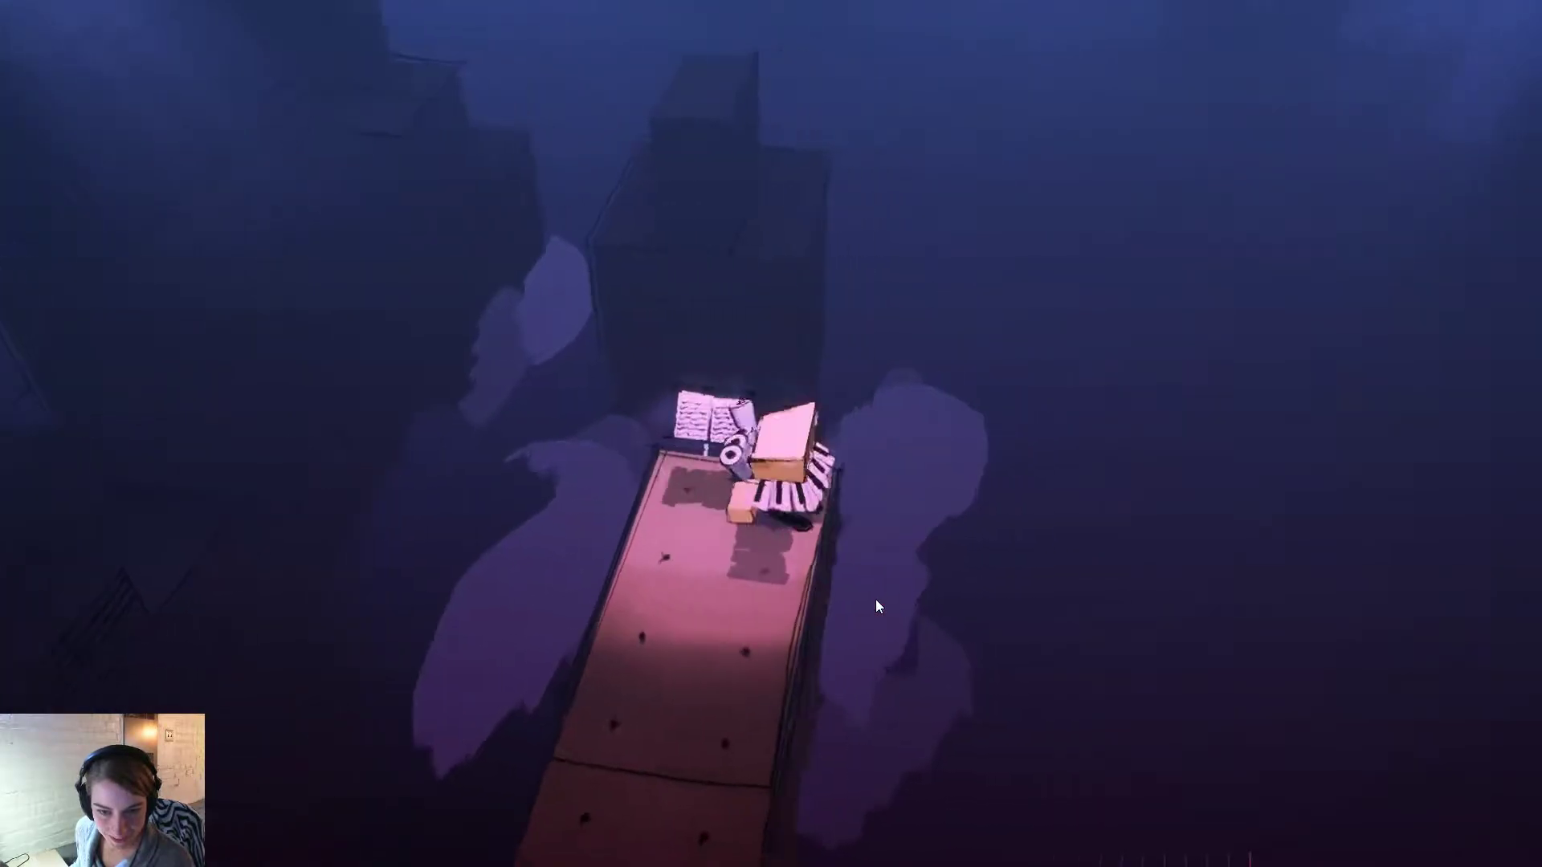
key("a")
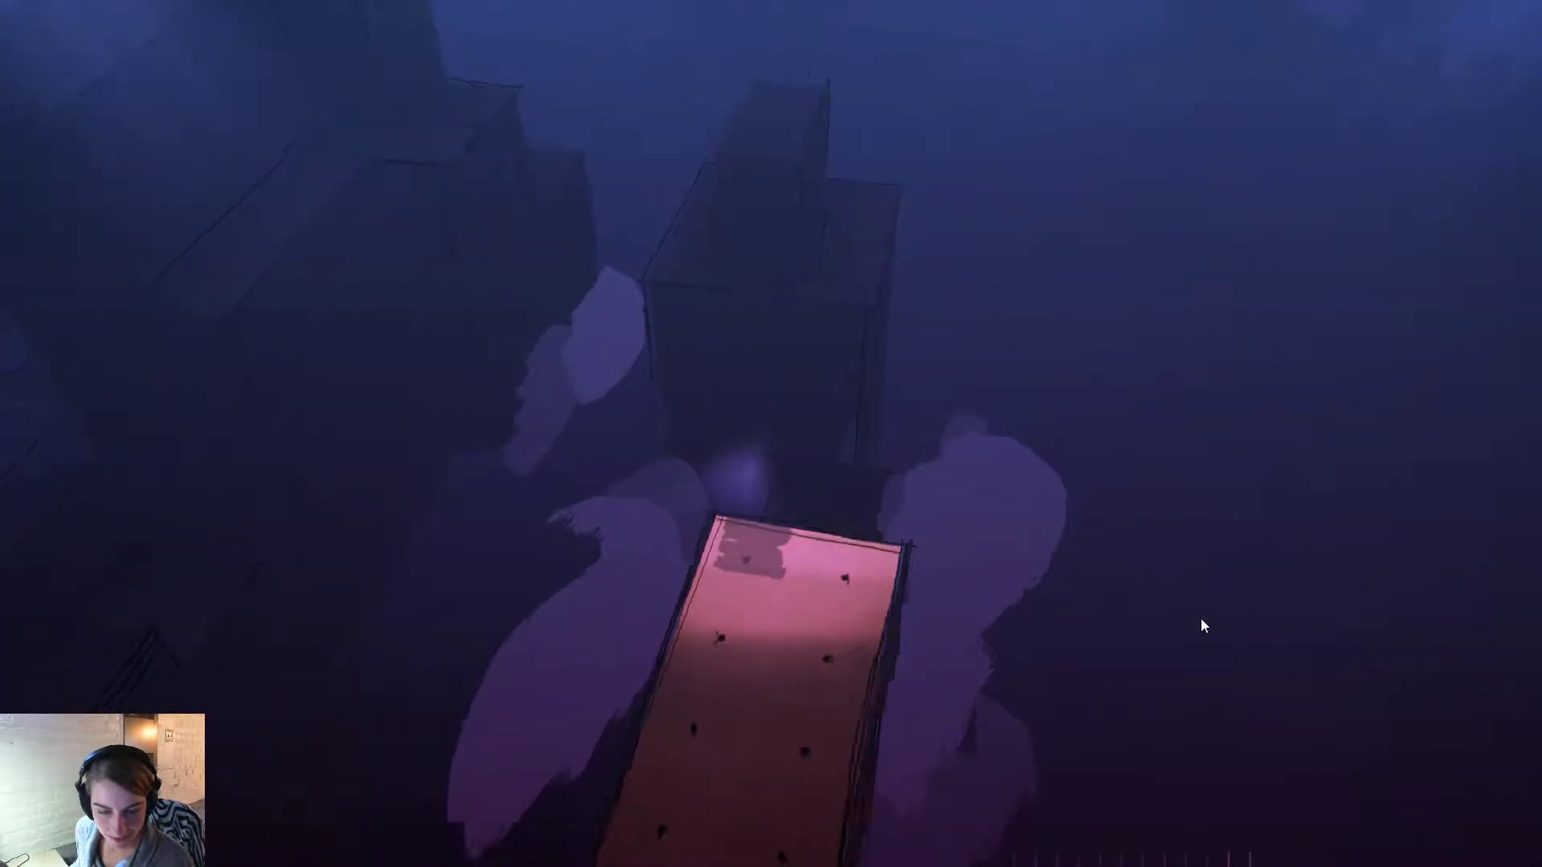
left_click_drag(1201, 619, 612, 460)
left_click_drag(1386, 658, 933, 633)
key("d")
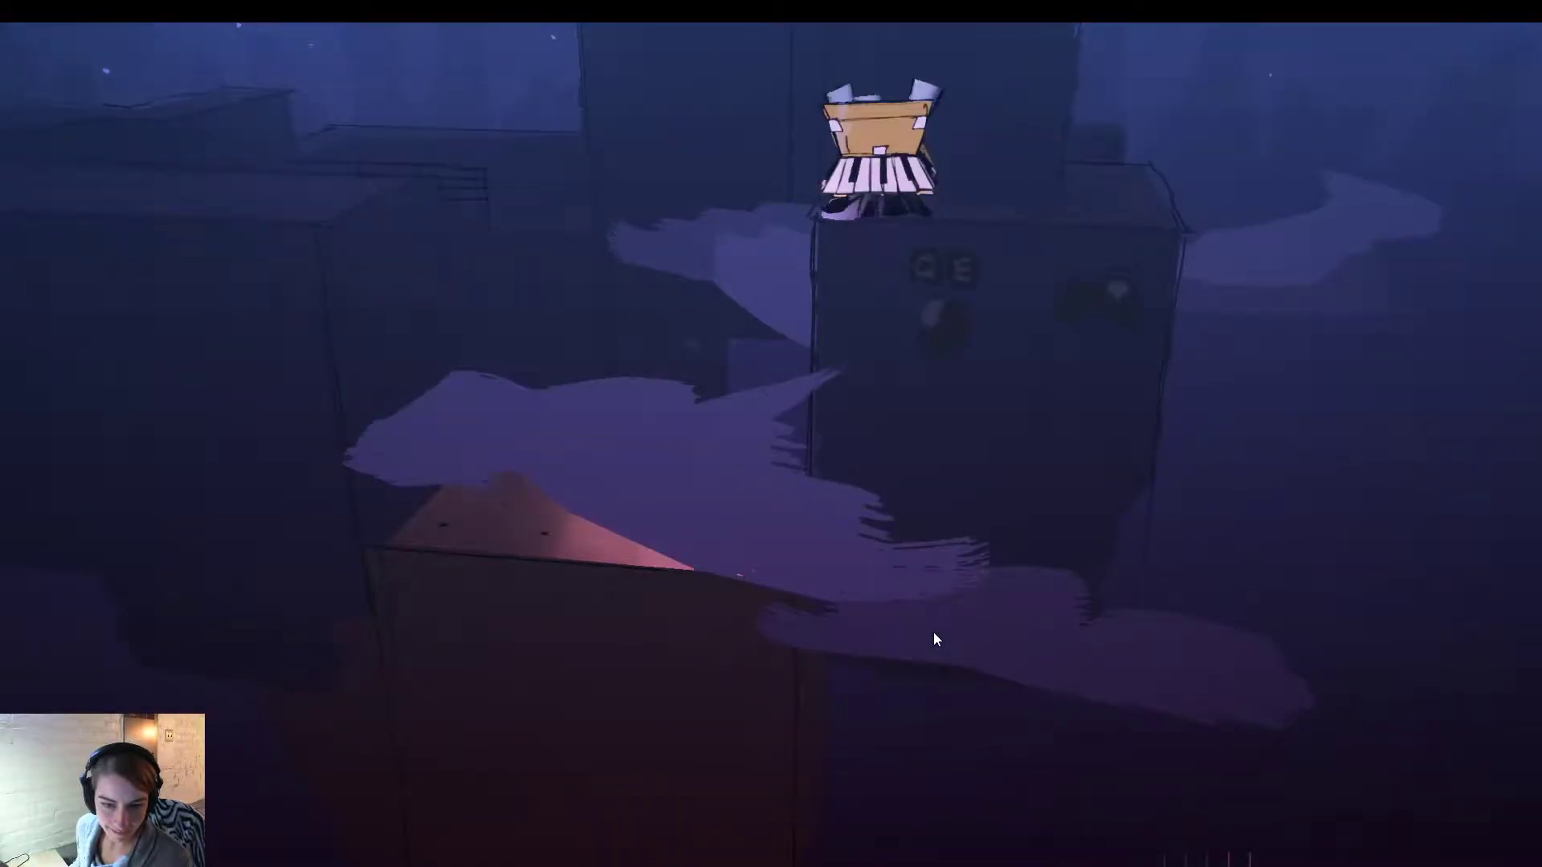
key("Escape")
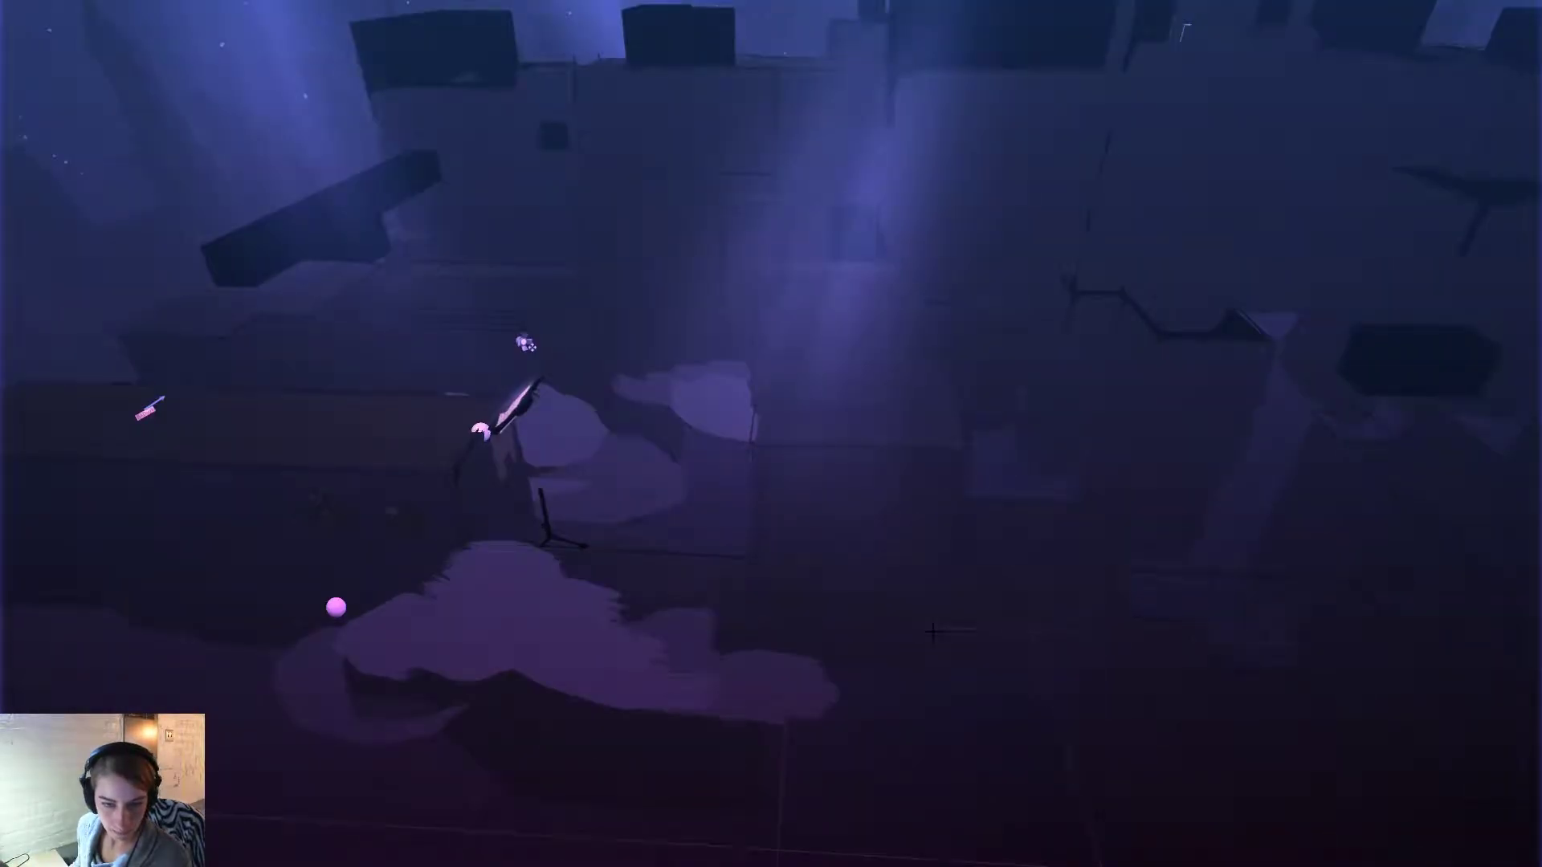
right_click_drag(576, 645, 577, 645)
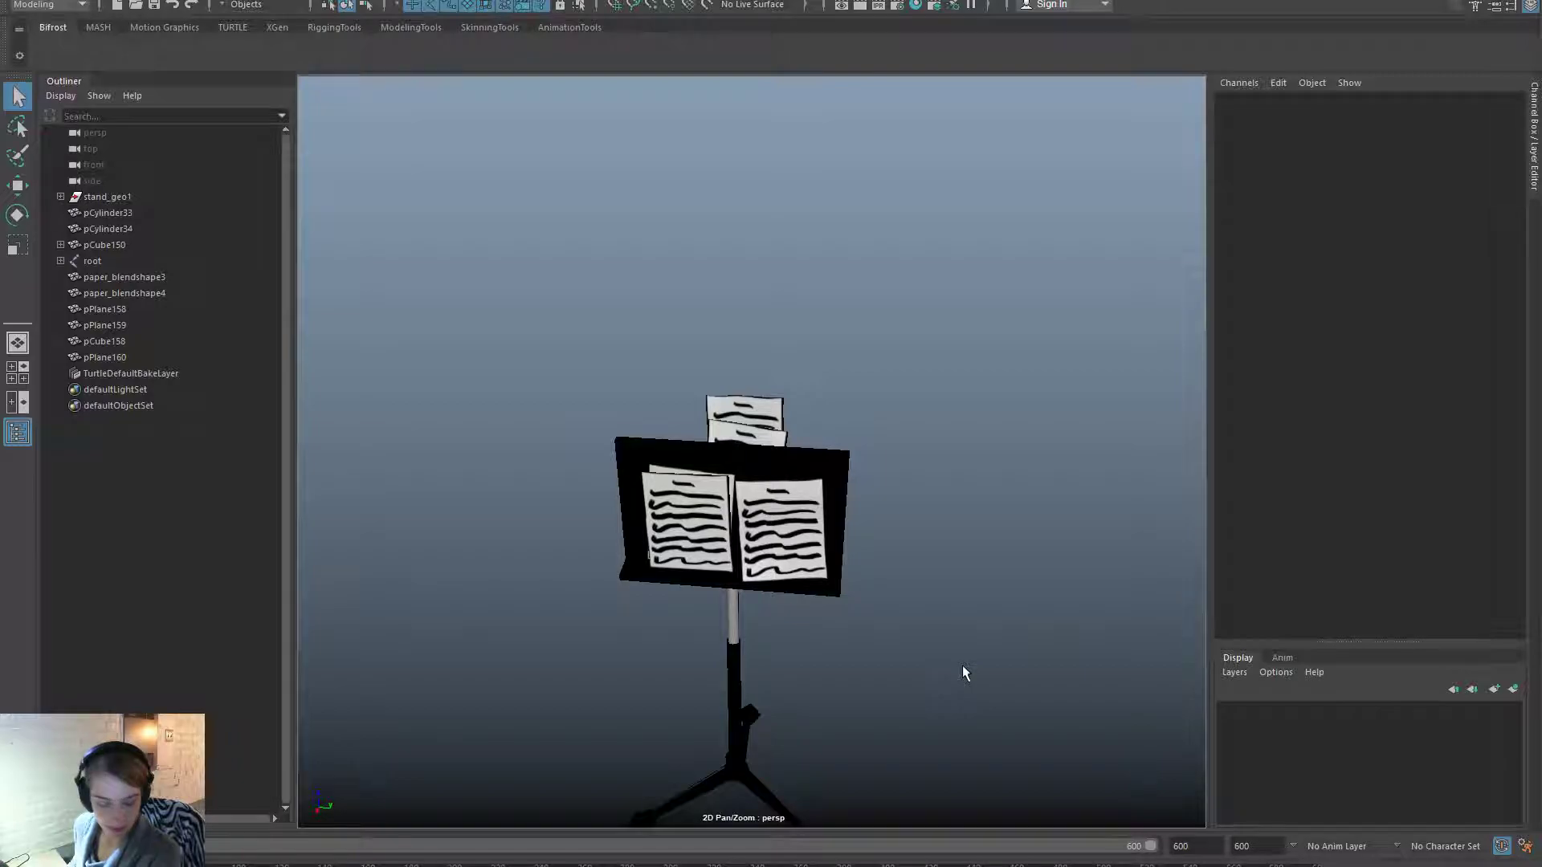
Switch to Maya, select the mesh paper_blendshape3 and open the Shape Editor.
left_click_drag(699, 630, 827, 612, "alt")
left_click(717, 447)
left_click_drag(828, 506, 735, 516, "alt")
left_click_drag(678, 436, 739, 411, "alt")
key("space")
left_click(749, 261)
mouse_move(881, 367)
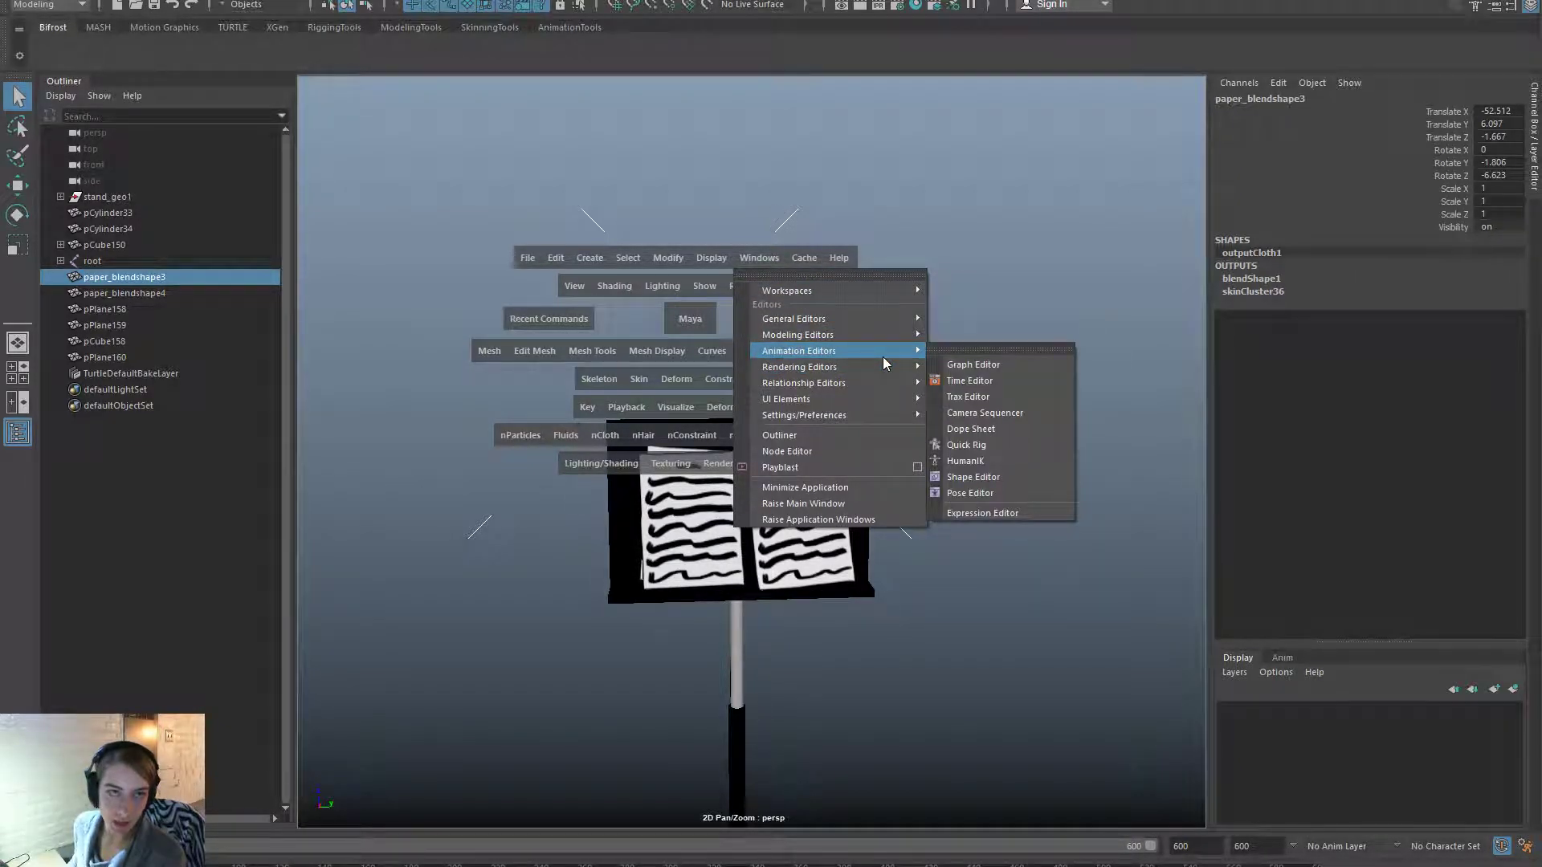
left_click(1047, 477)
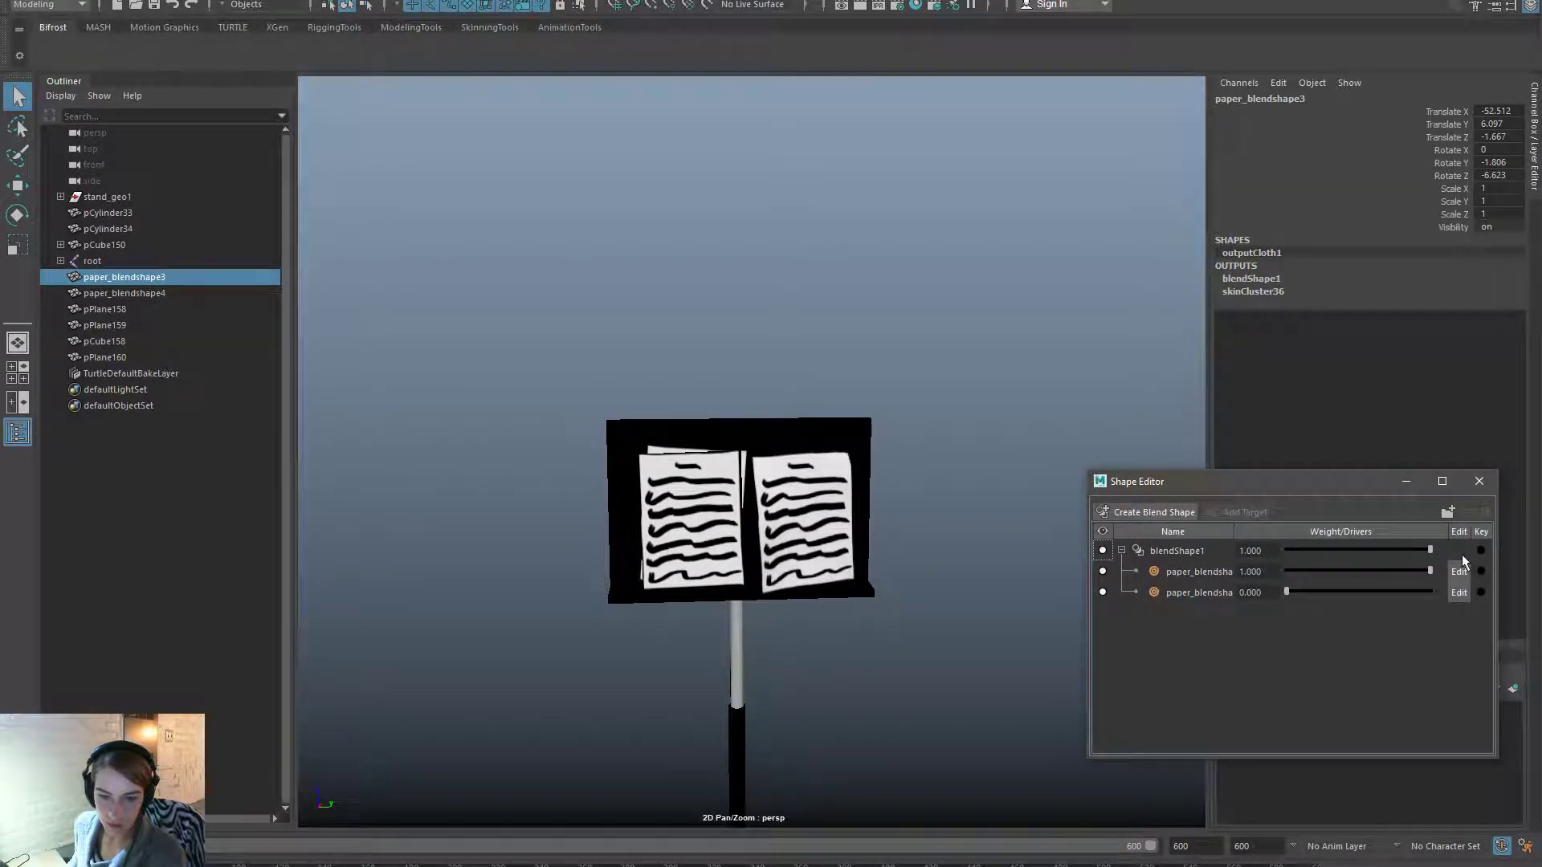
Test the two paper blend shape targets by varying their weights, leave both at 0.000 and close the Shape Editor.
mouse_move(1286, 591)
left_mouse_down()
mouse_move(1472, 592)
mouse_move(1256, 588)
left_mouse_up()
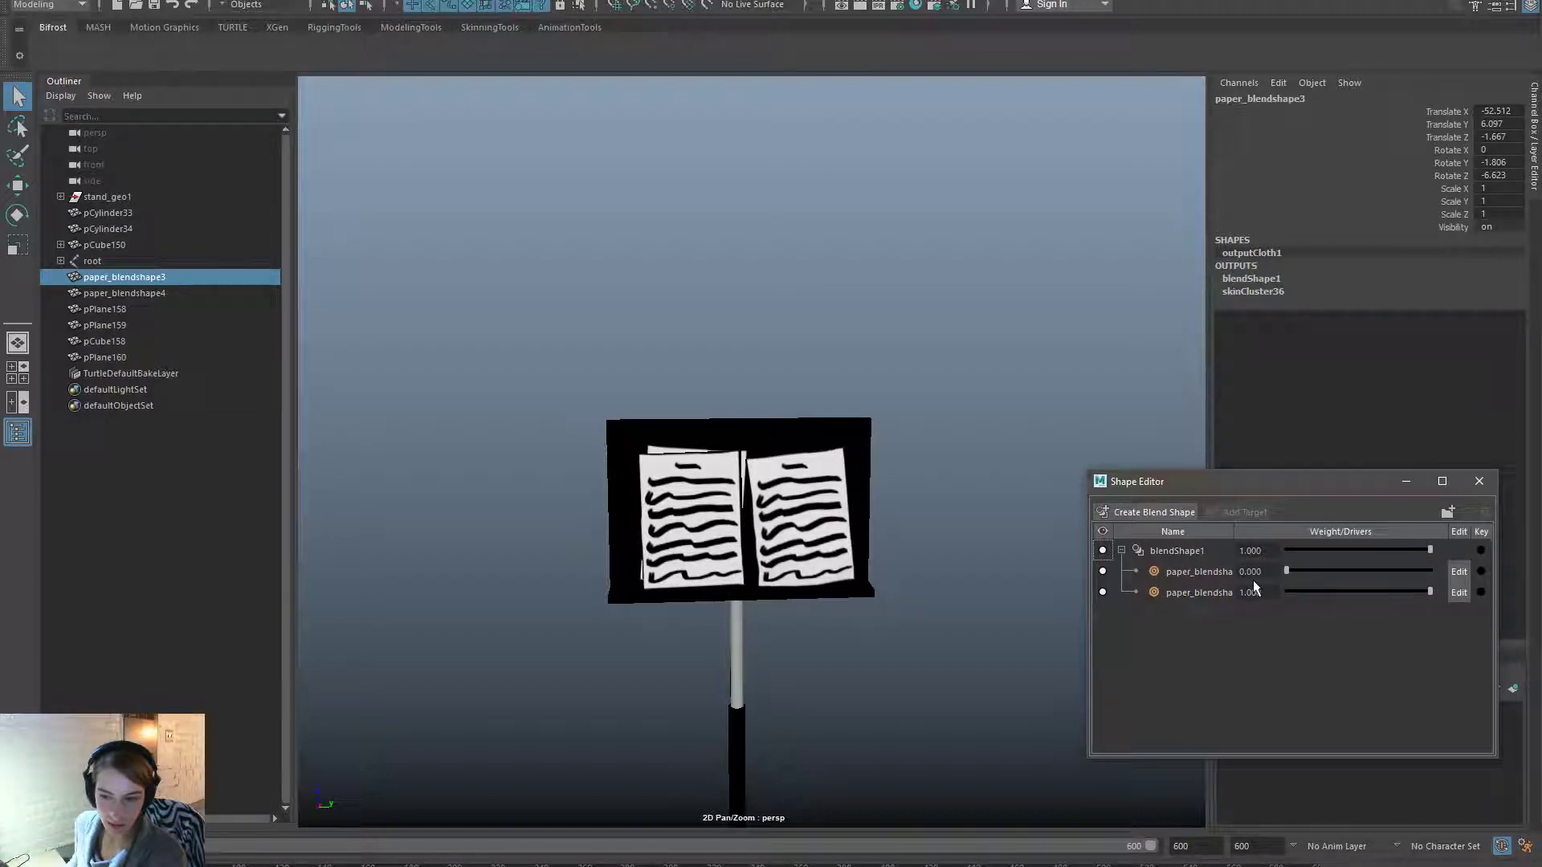
left_click_drag(1376, 594, 1216, 588)
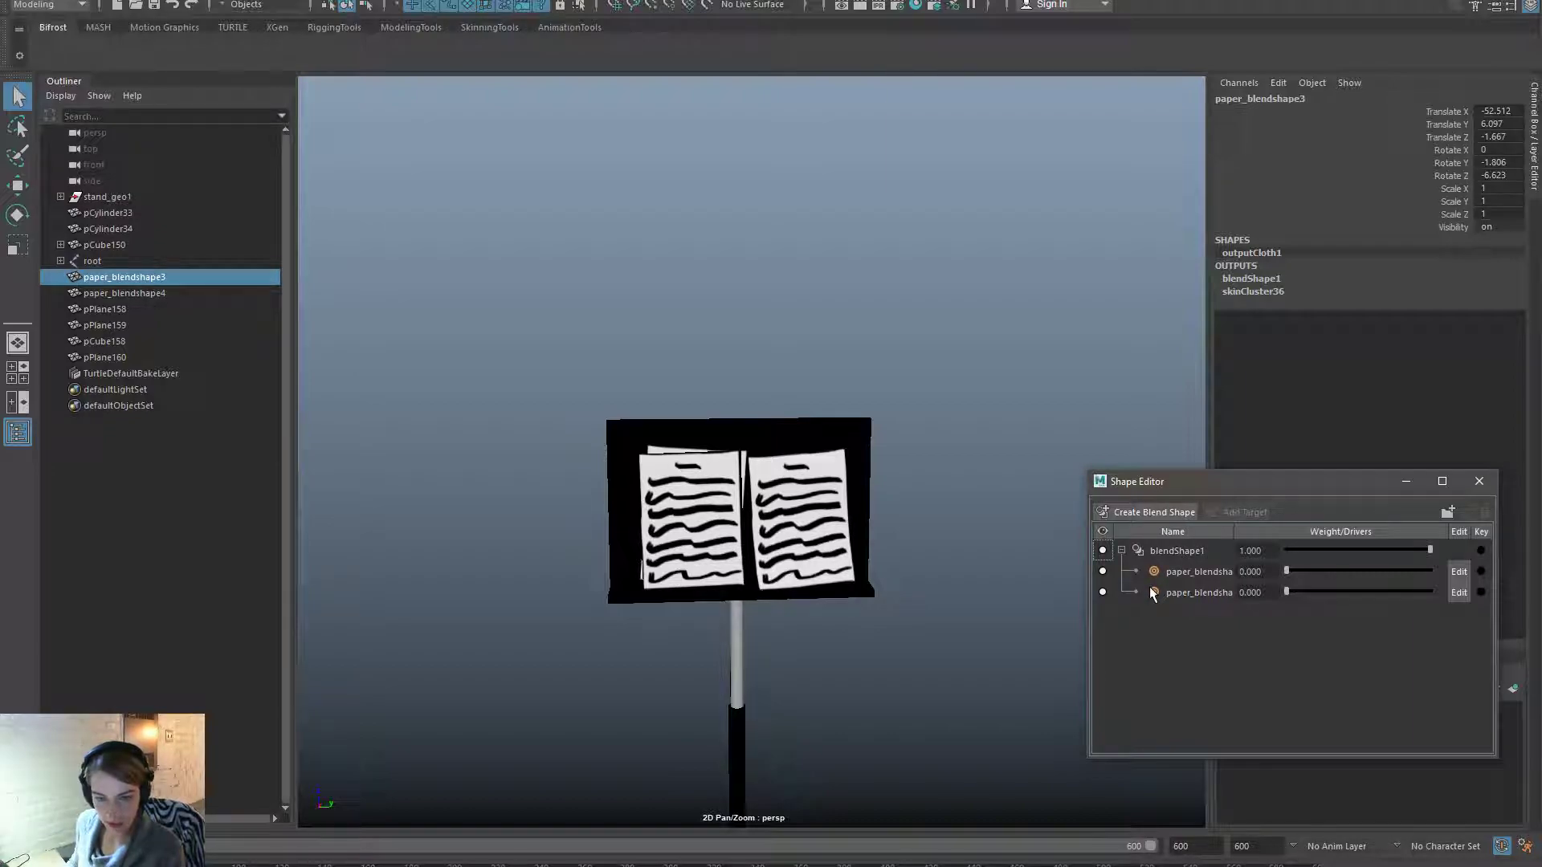
left_click(1479, 481)
left_click(884, 690)
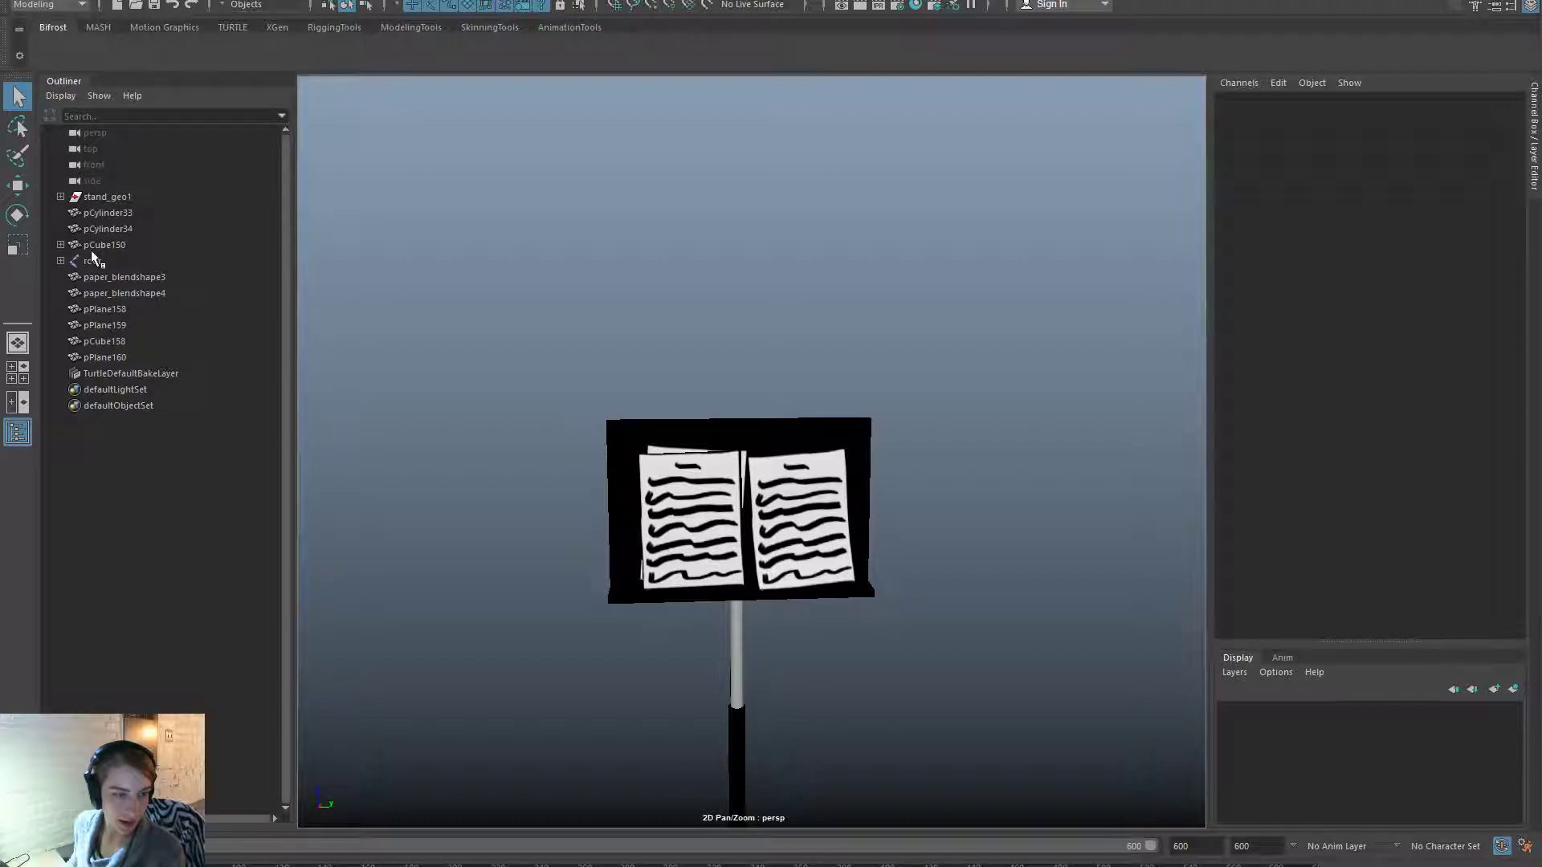
key("space")
left_click(999, 503)
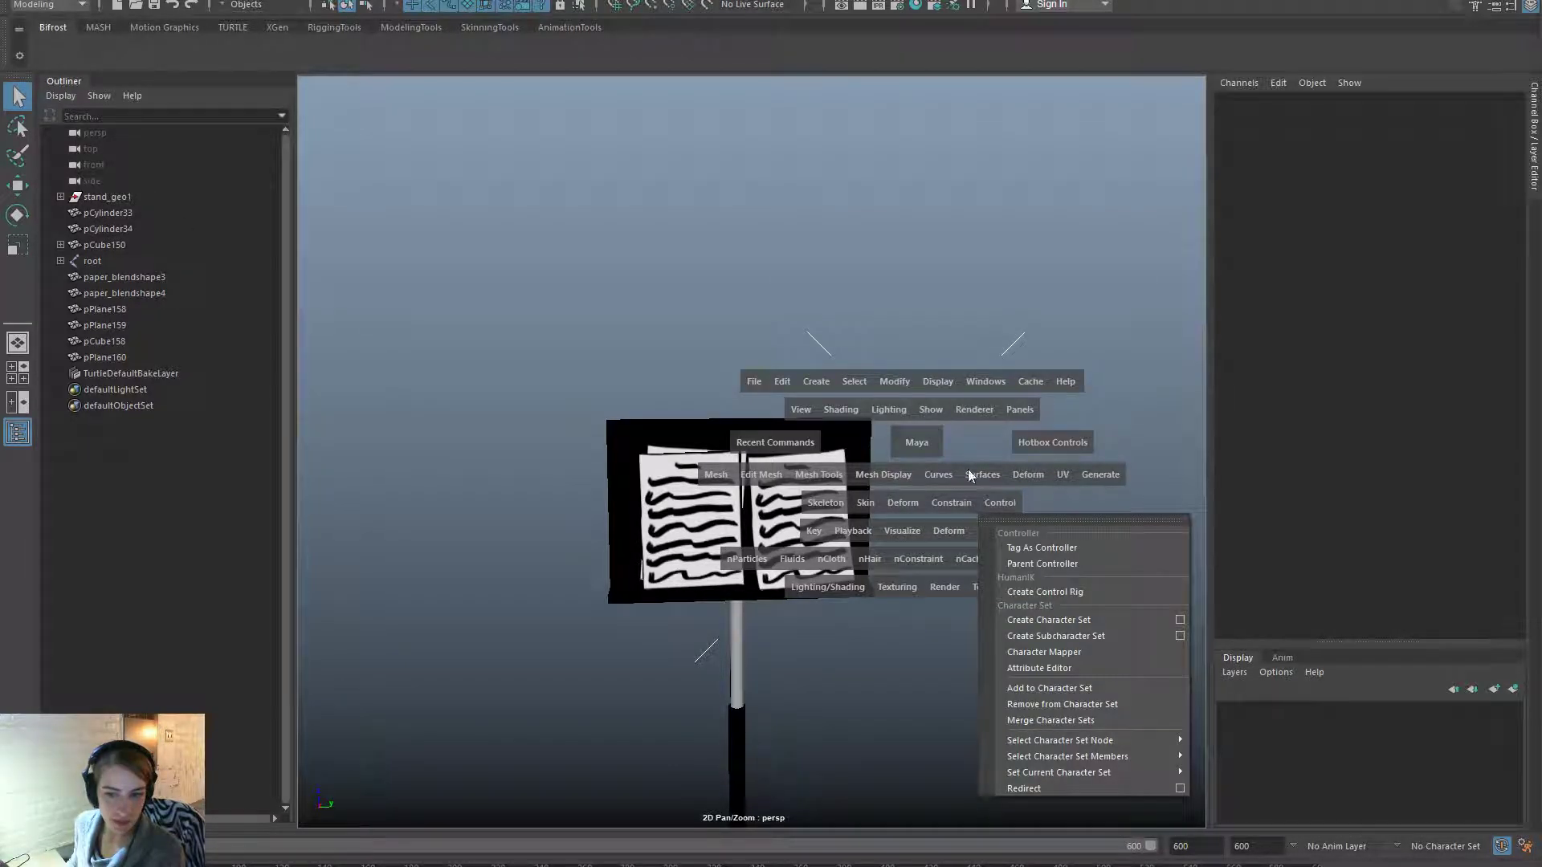
left_click(917, 438)
left_click_drag(951, 453, 860, 506, "alt")
left_click(815, 522)
left_click(872, 328)
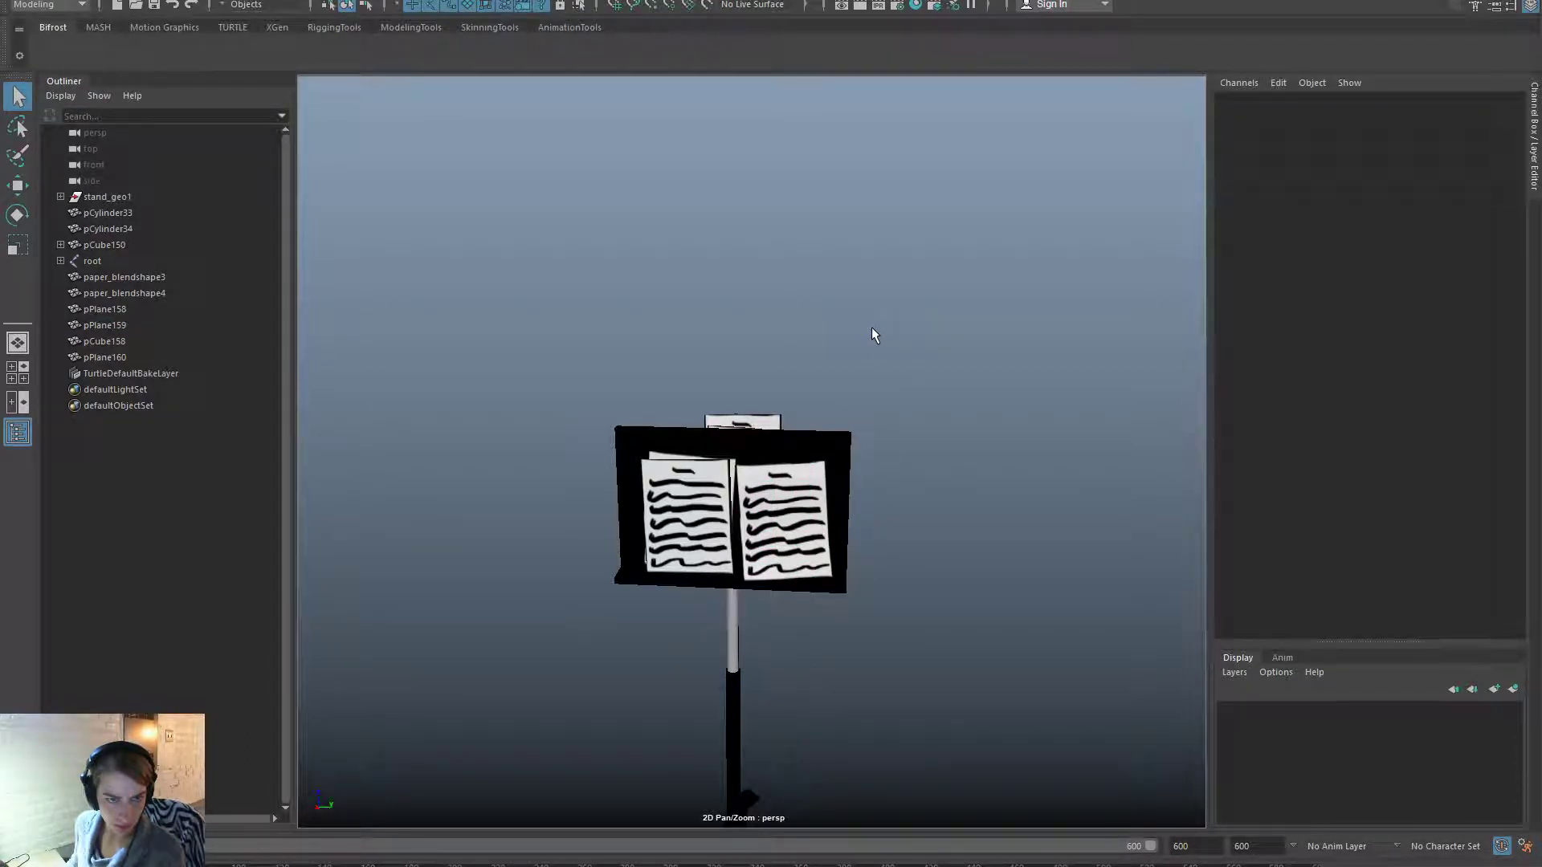
Create a new empty scene, and cancel opening an existing scene file.
key("ctrl+n")
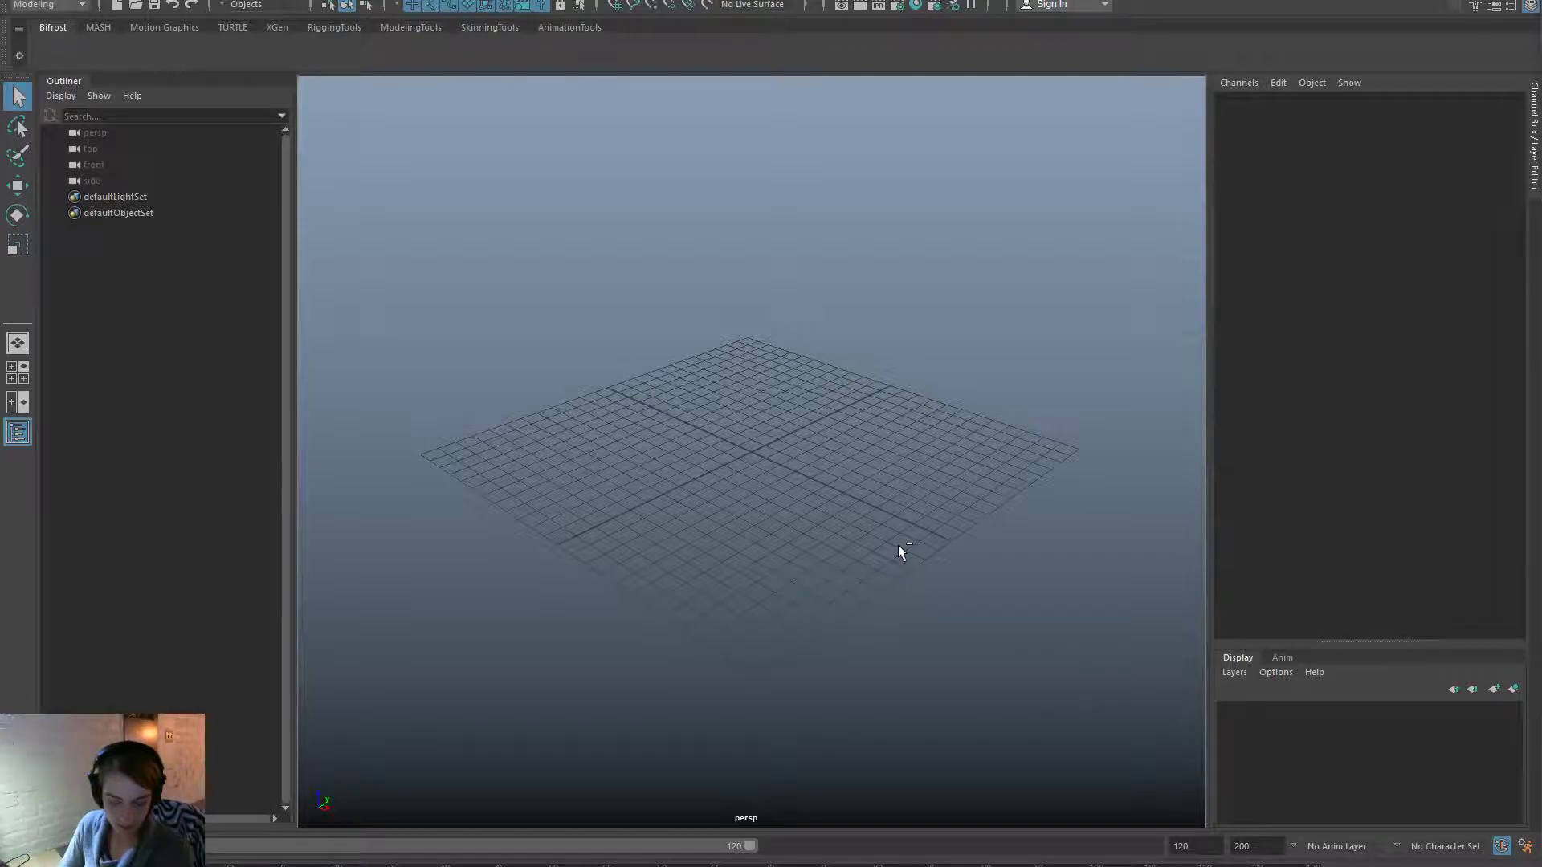
key("ctrl+o")
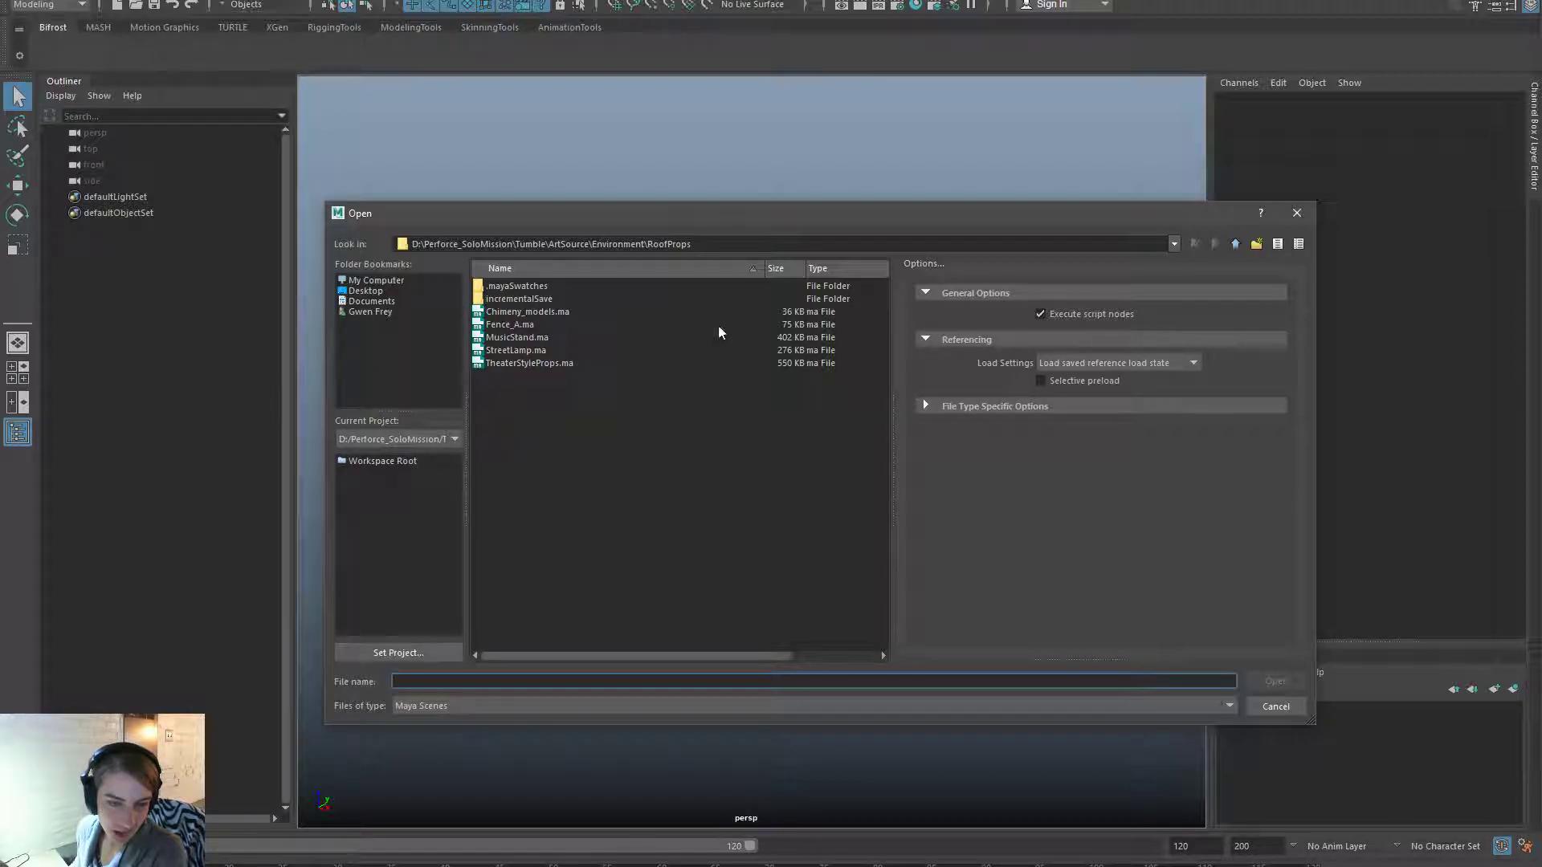
left_click(1276, 706)
Import musicStand.fbx from the RoofProps folder and dismiss the import warnings.
key("space")
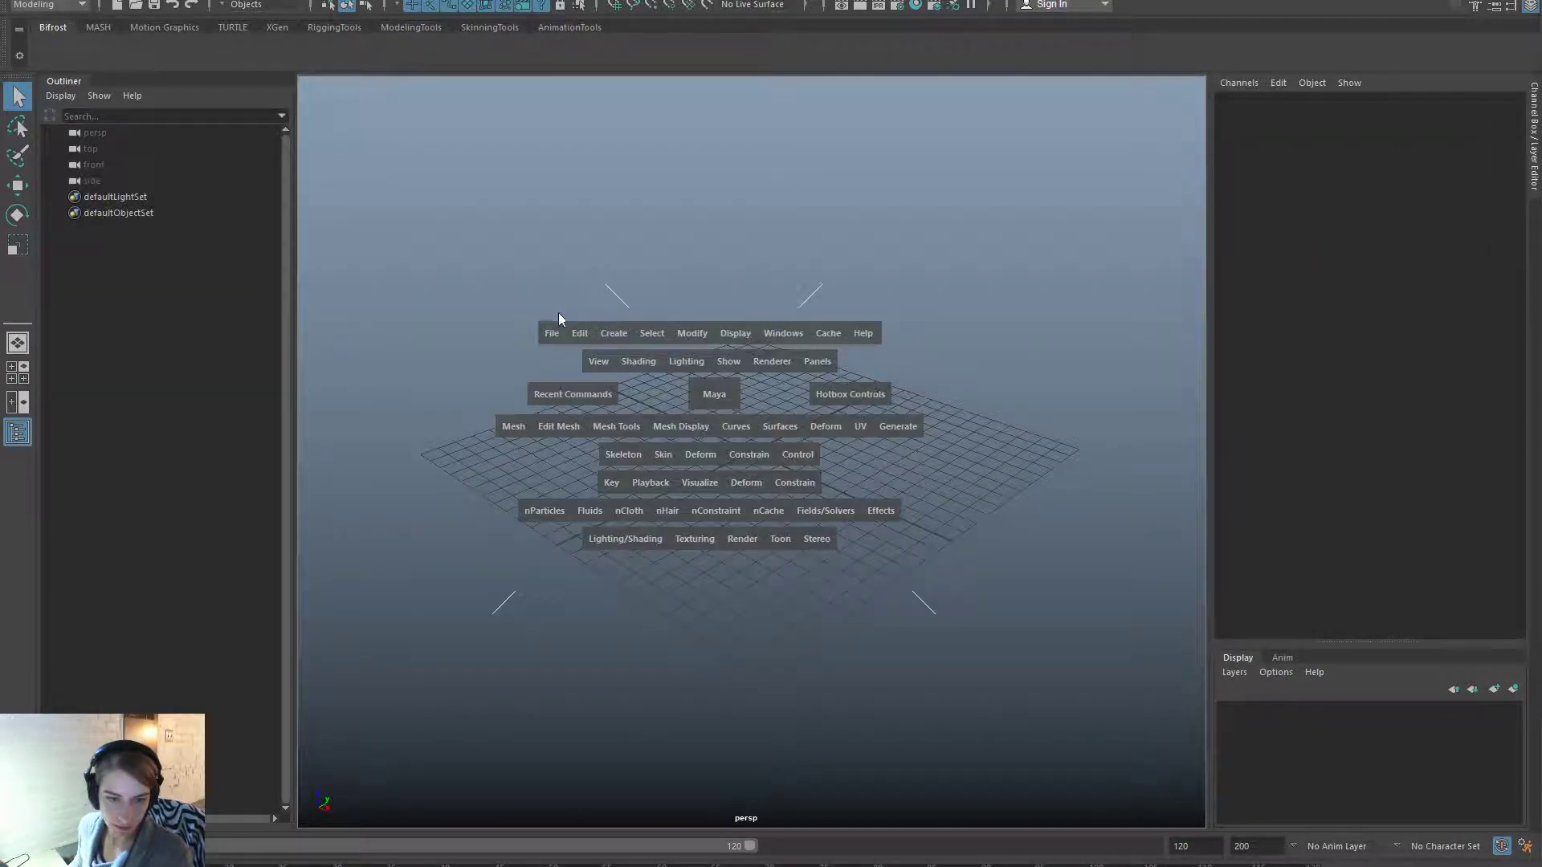
left_click(552, 332)
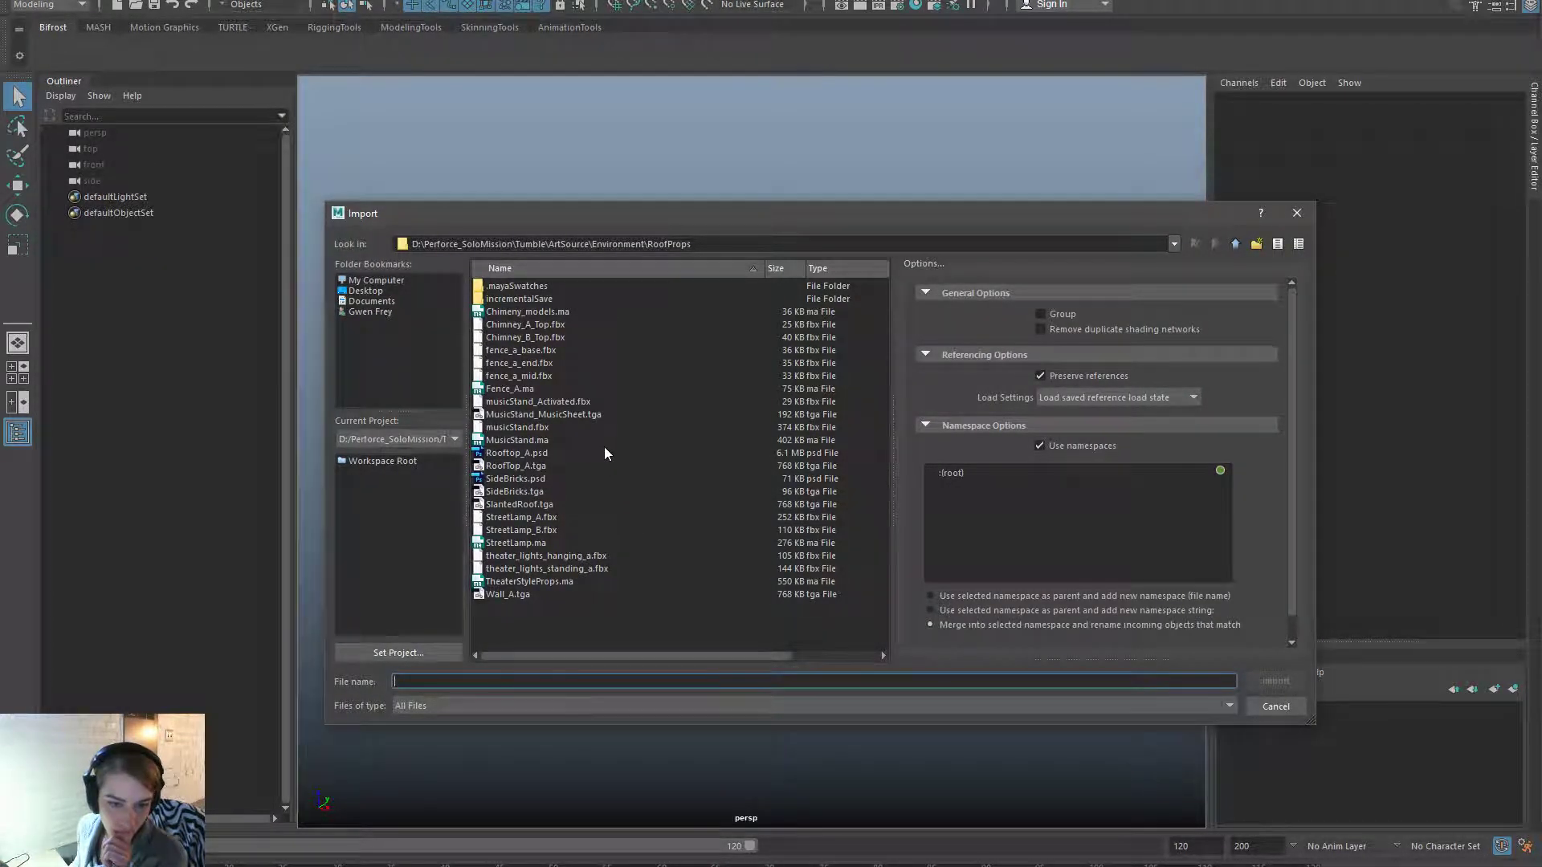
left_click(607, 413)
left_click(603, 363)
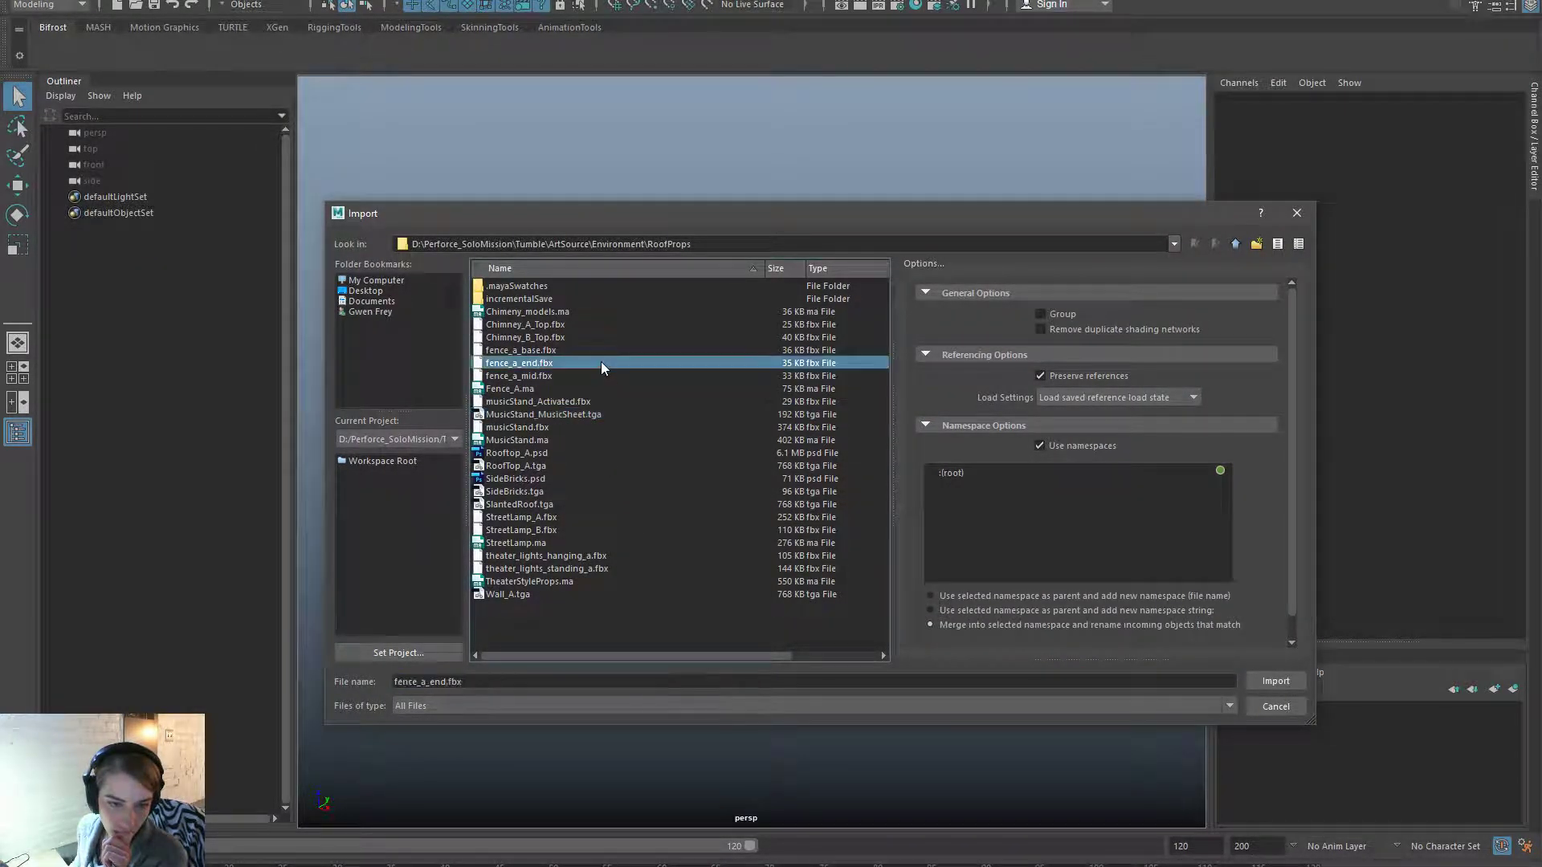
left_click(592, 440)
left_click(593, 427)
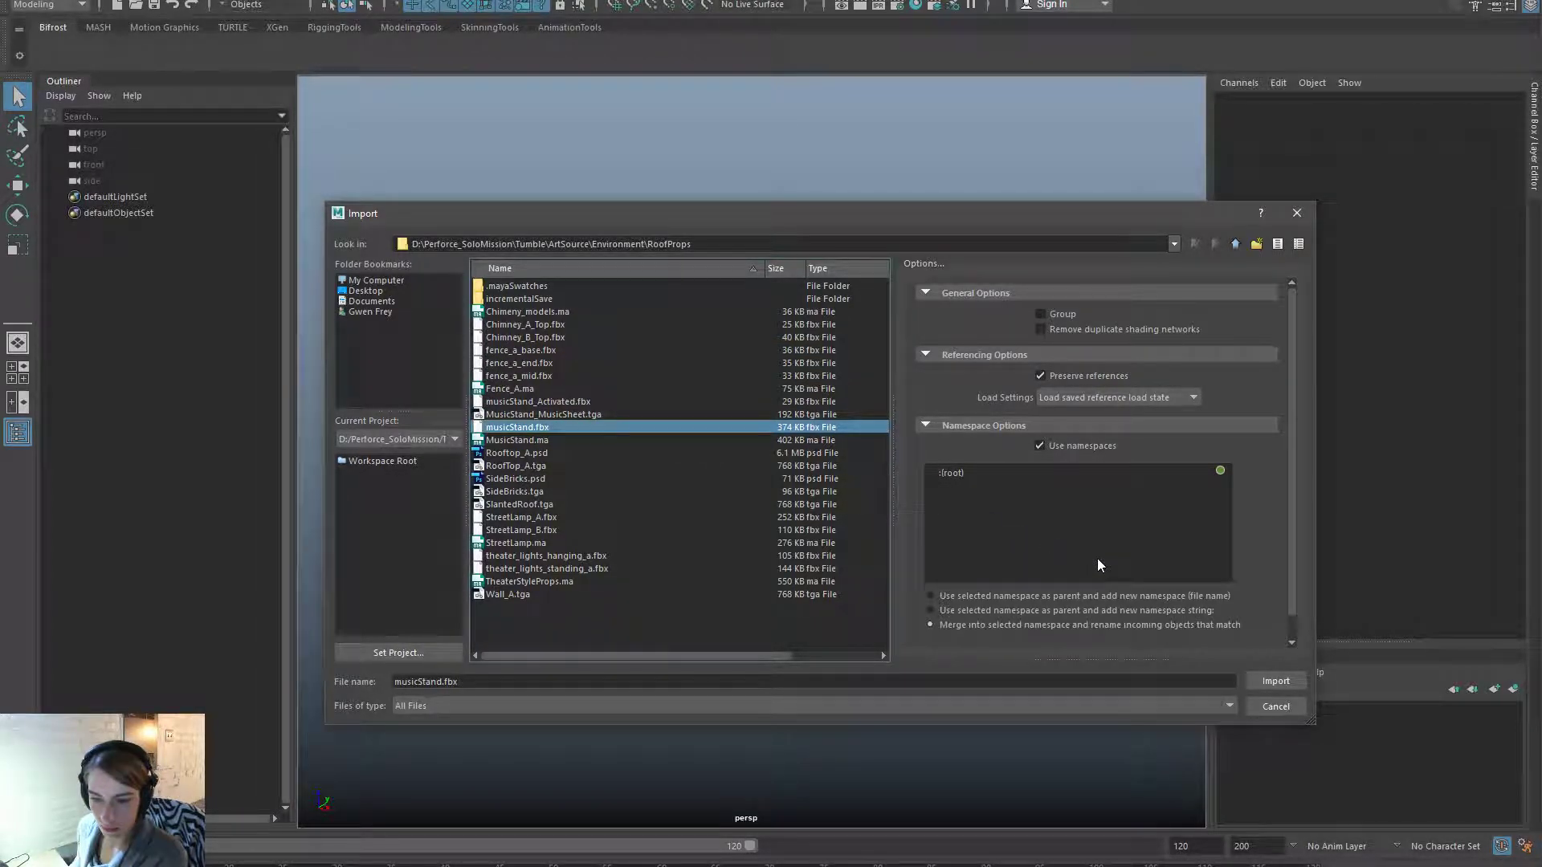
left_click(1298, 681)
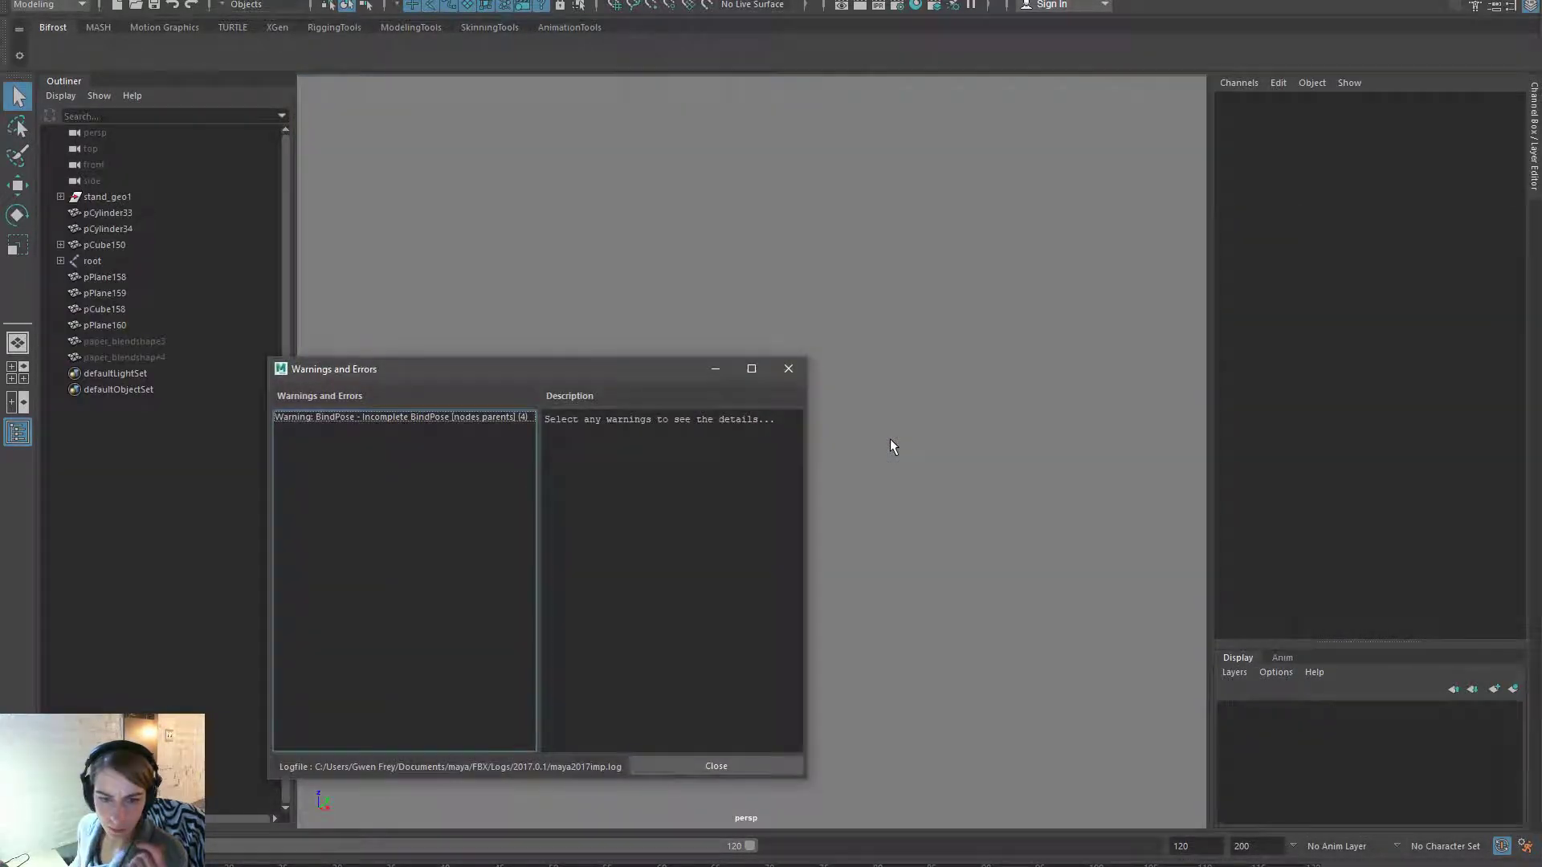
left_click(779, 366)
Display the imported music stand with textured shading and frame the whole model from the front.
key("6")
key("f")
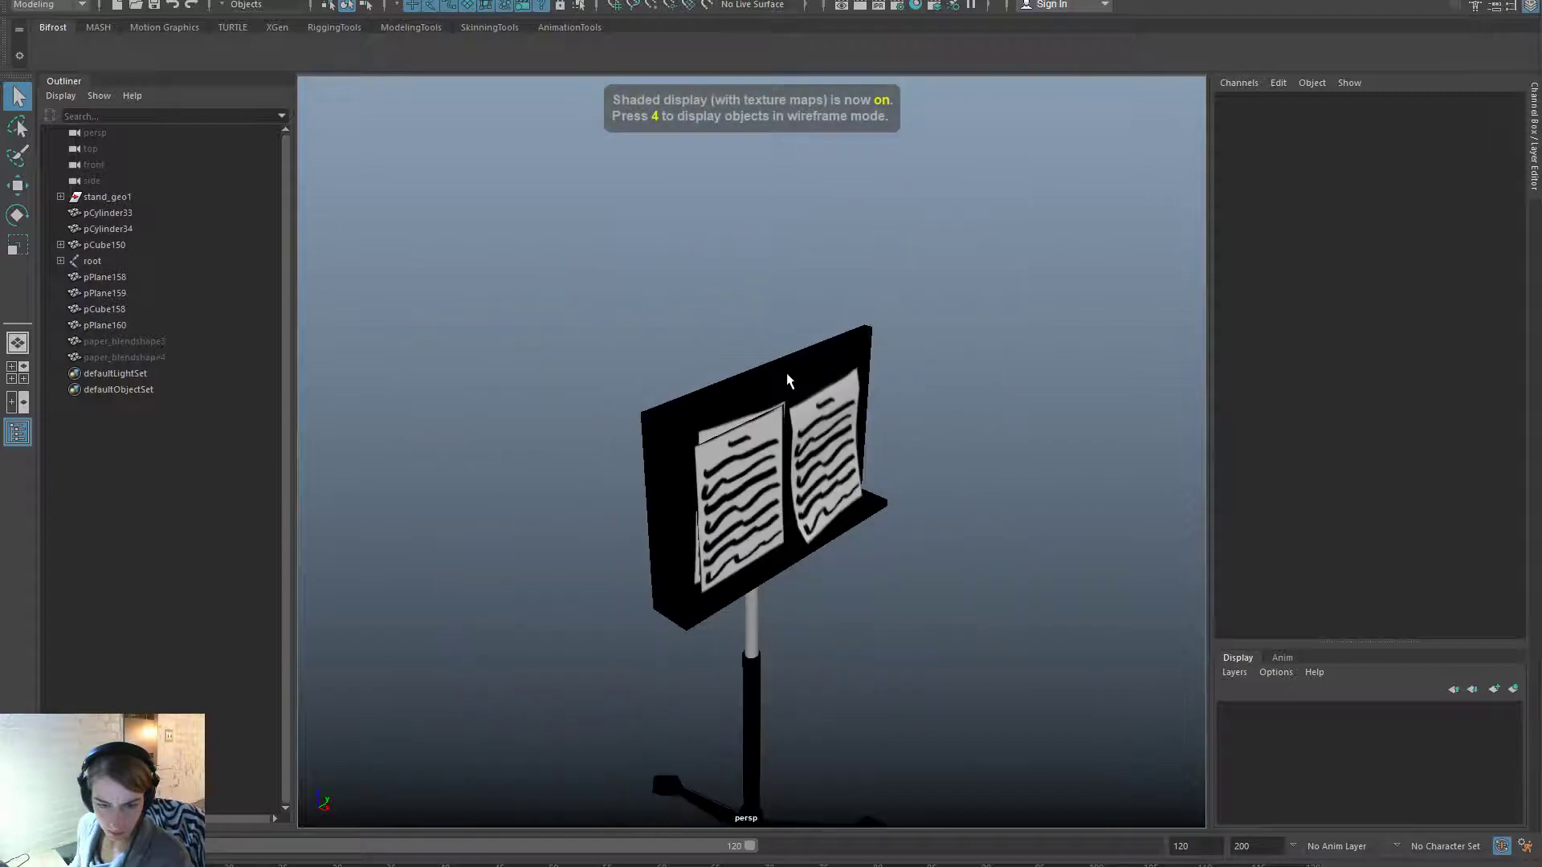
mouse_move(998, 431)
left_mouse_down("alt")
mouse_move(912, 402)
mouse_move(785, 466)
left_mouse_up("alt")
right_click_drag(784, 467, 678, 450, "alt")
middle_click_drag(755, 437, 720, 326, "alt")
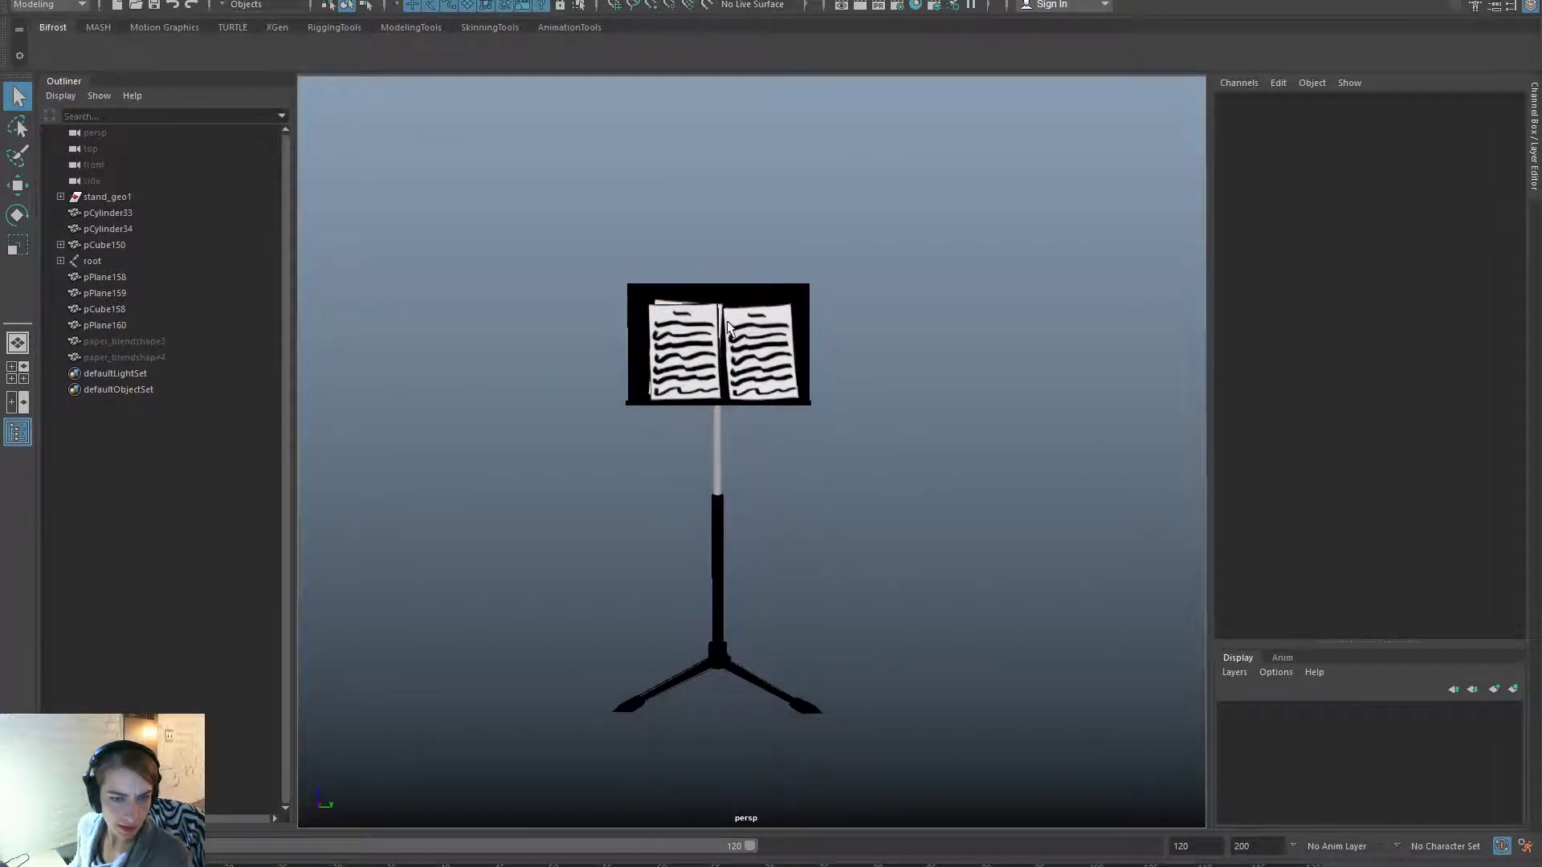
Open the Shape Editor, test the imported blendShape1 paper target by varying its weight, and close the editor.
key("space")
left_click_drag(888, 217, 1147, 431)
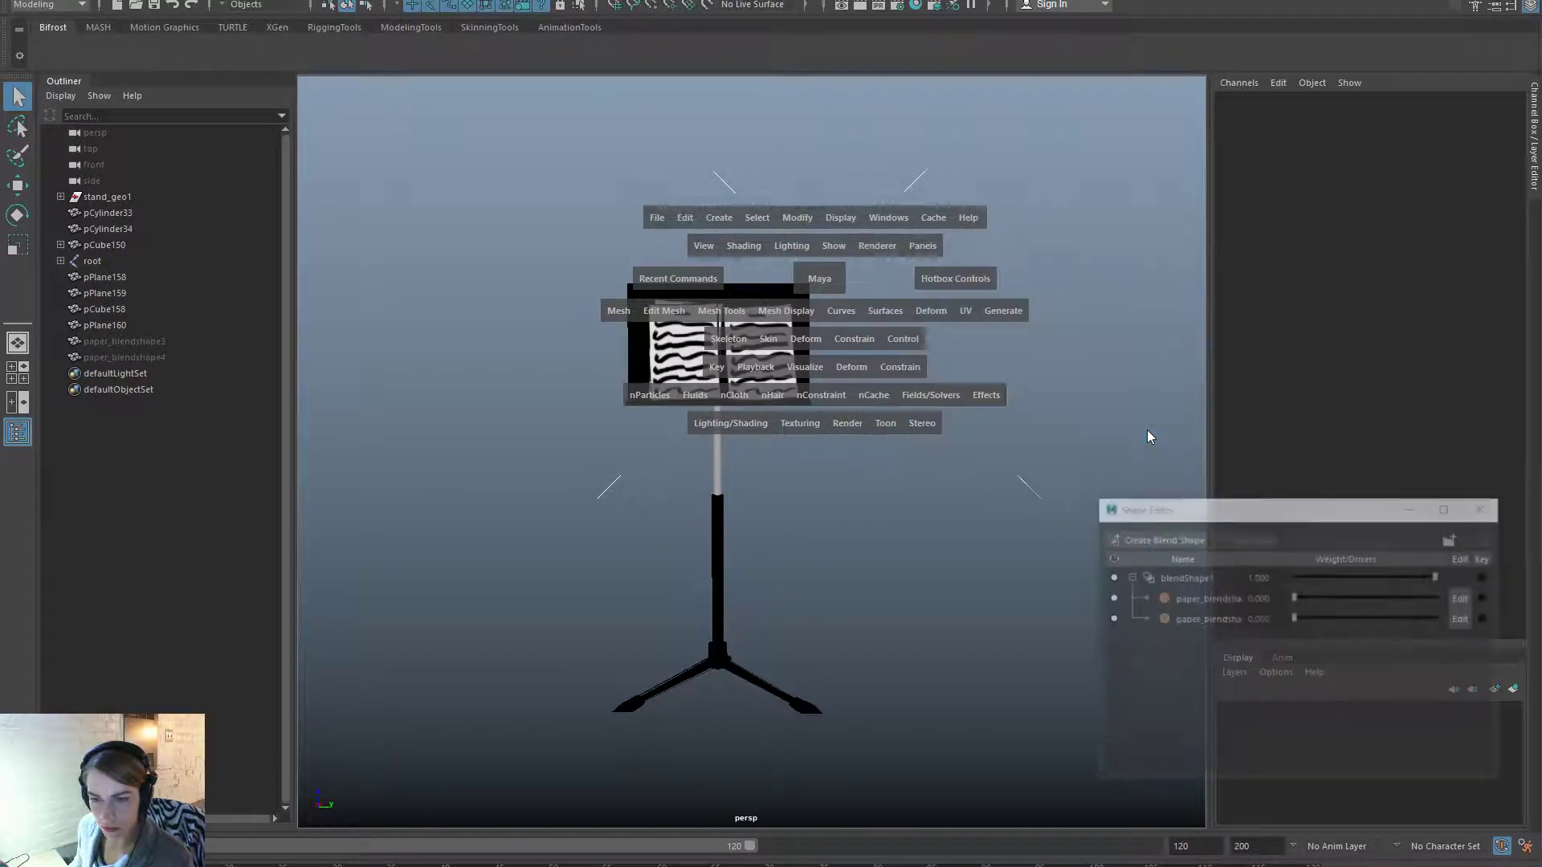
left_click_drag(1491, 593, 1515, 554)
left_click_drag(1437, 598, 1205, 603)
left_click(1483, 508)
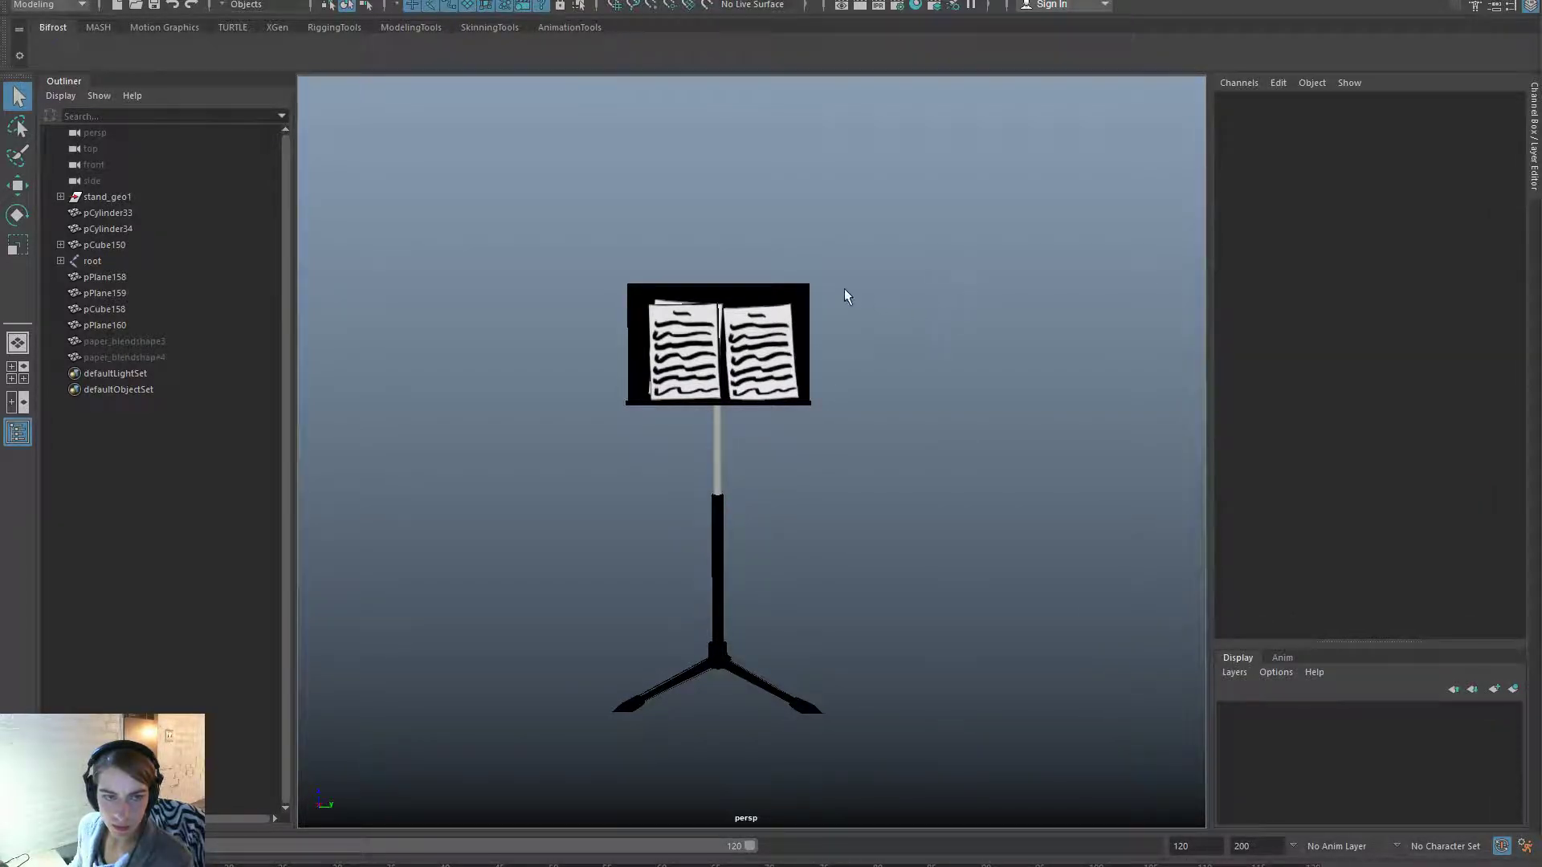
key("space")
left_click(684, 231)
mouse_move(856, 698)
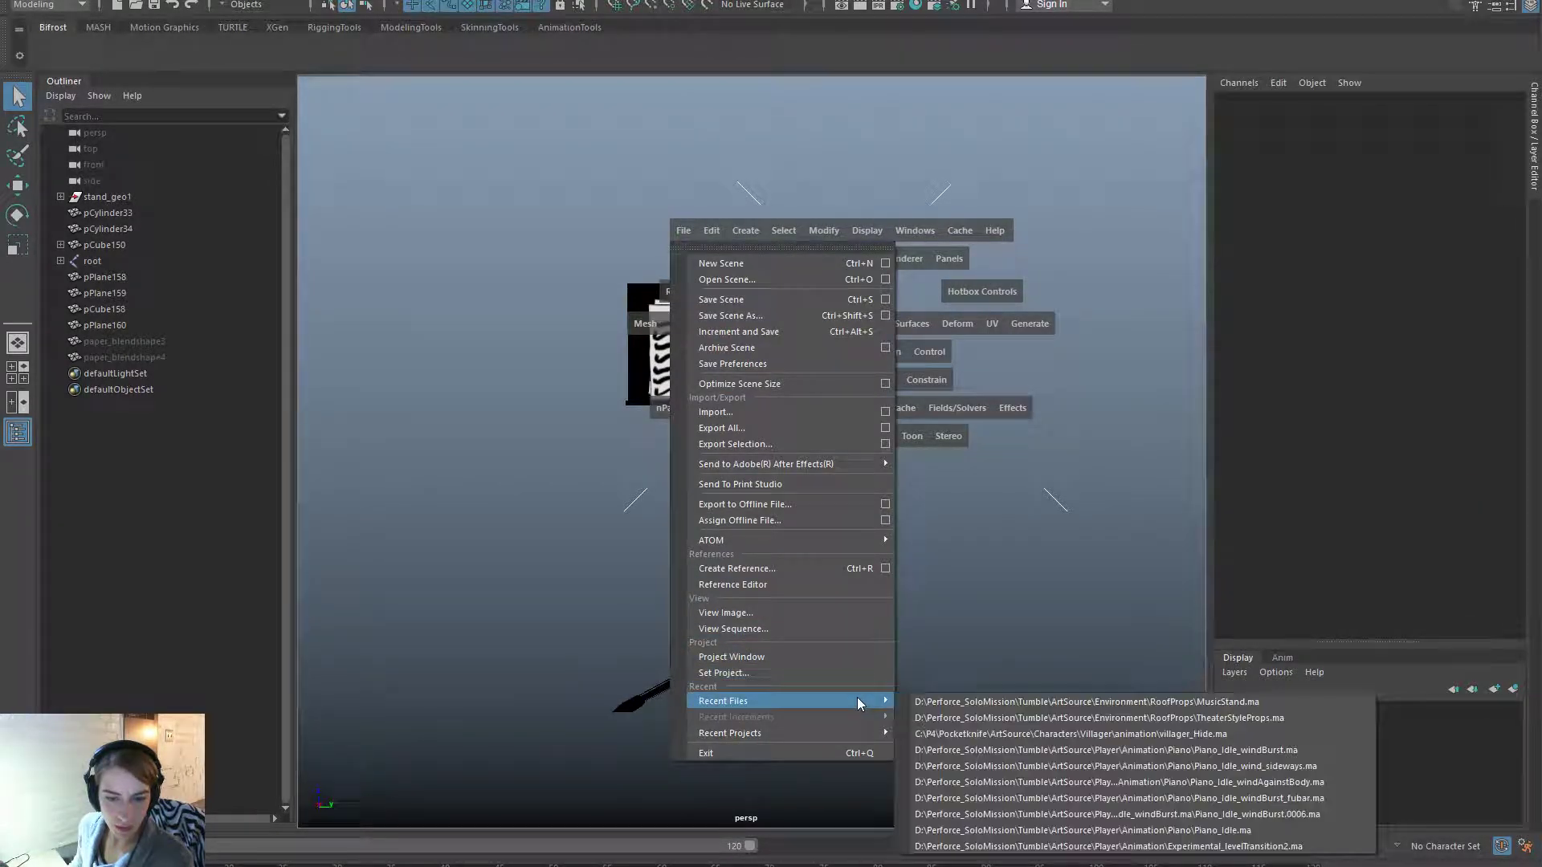
left_click(1043, 719)
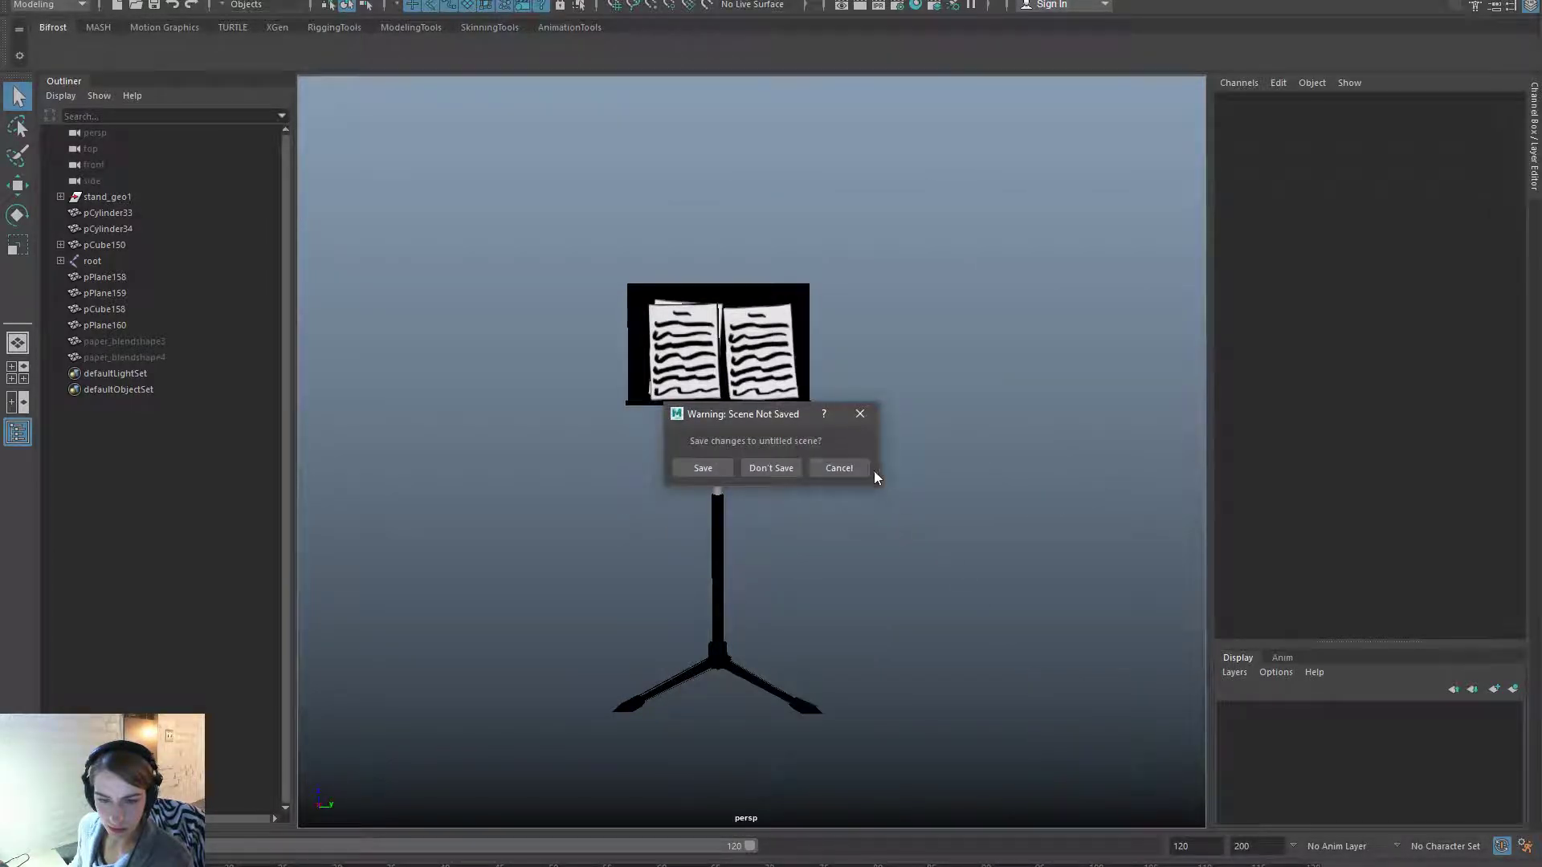
left_click(839, 468)
Open the recent scene MusicStand.ma from the RoofProps folder, discarding the untitled scene's changes.
key("space")
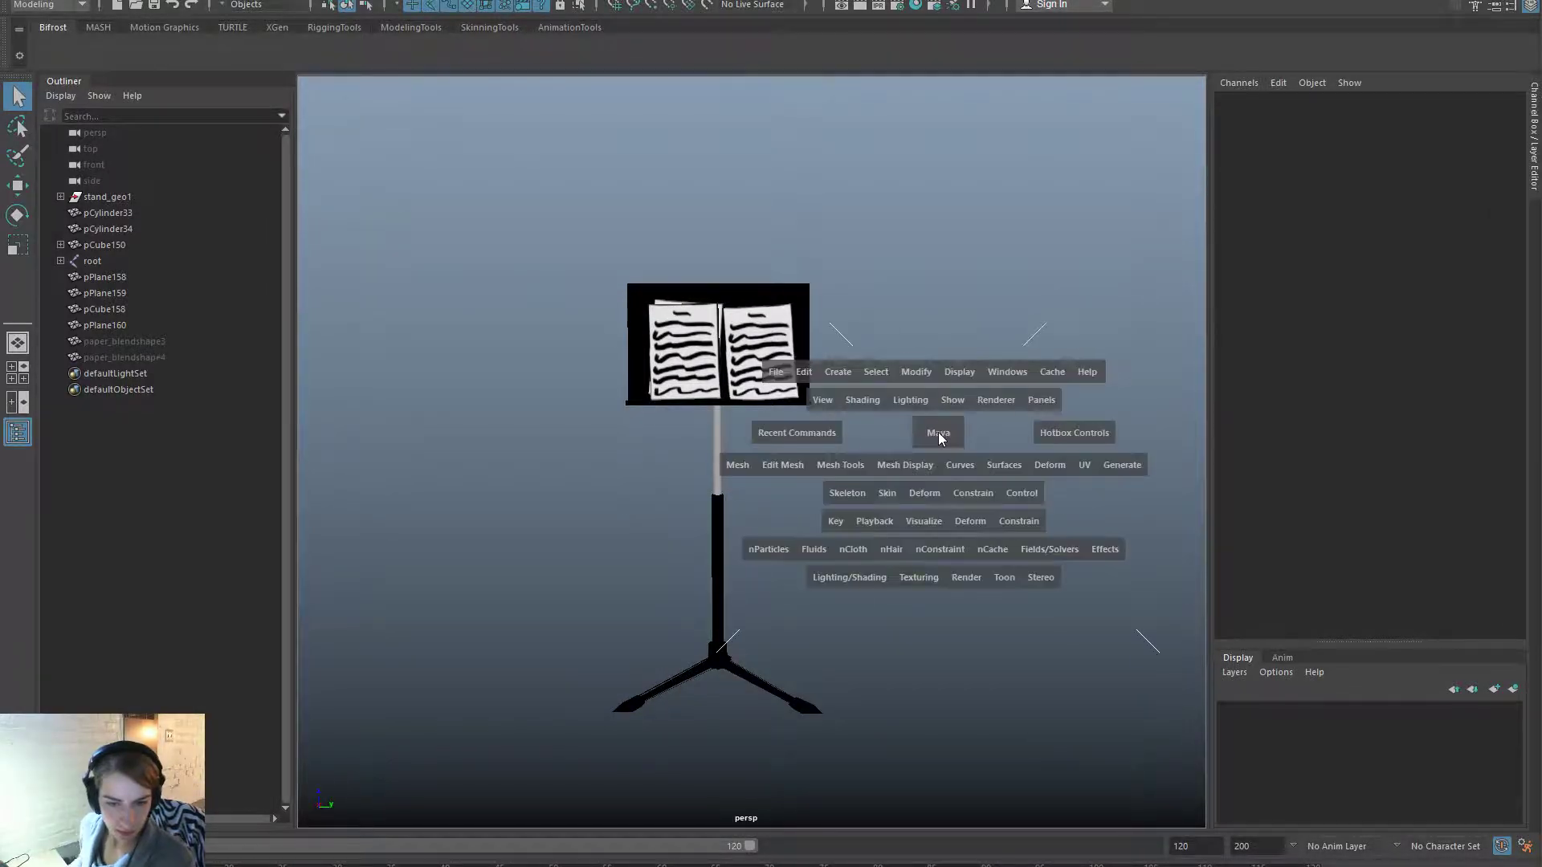
left_click(776, 373)
mouse_move(909, 847)
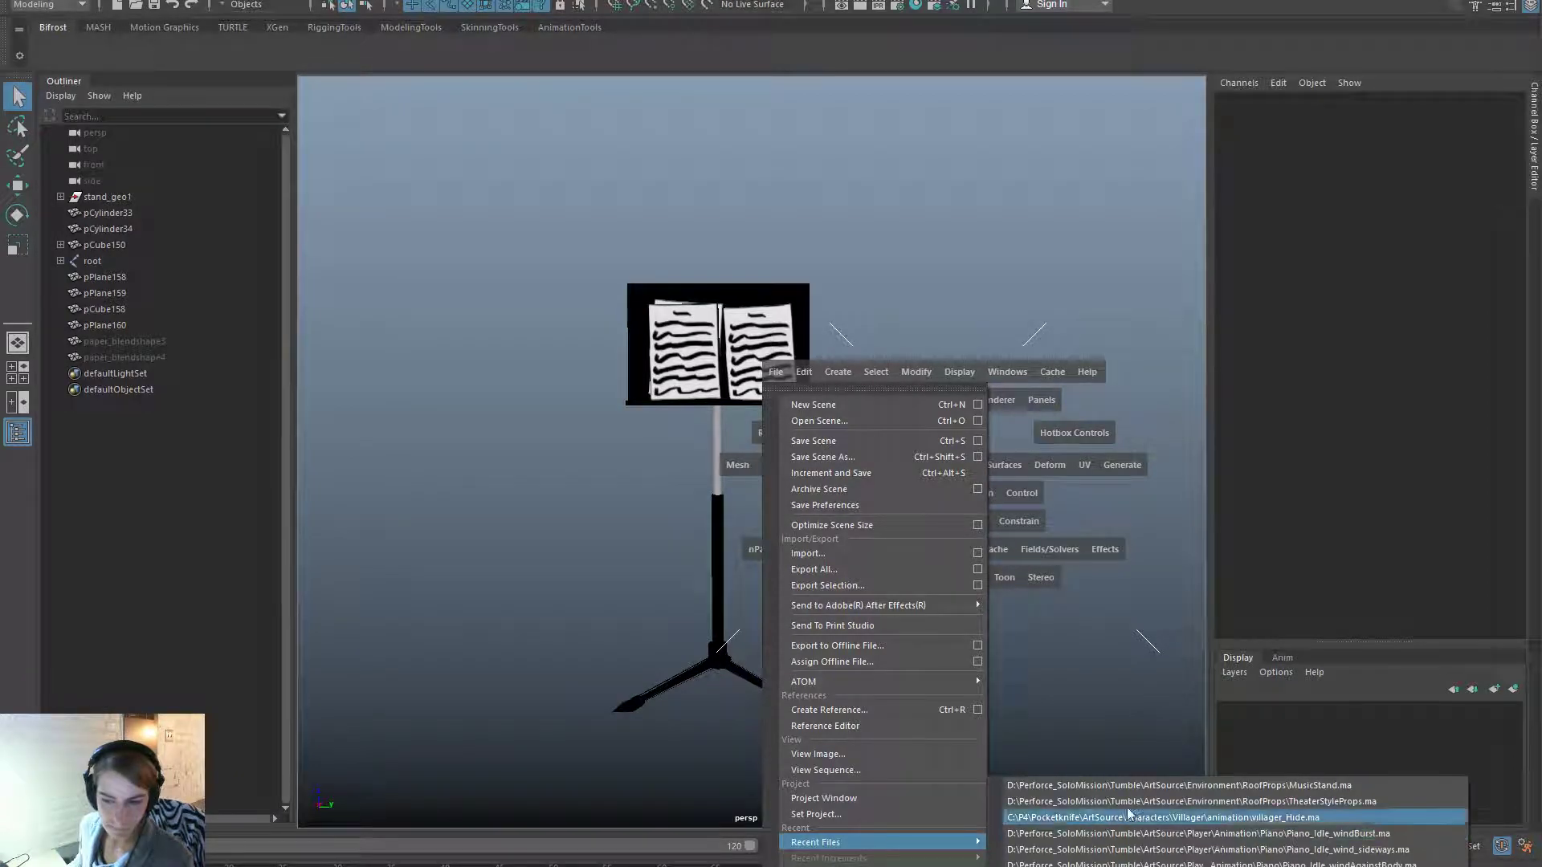
left_click(1044, 786)
left_click(768, 466)
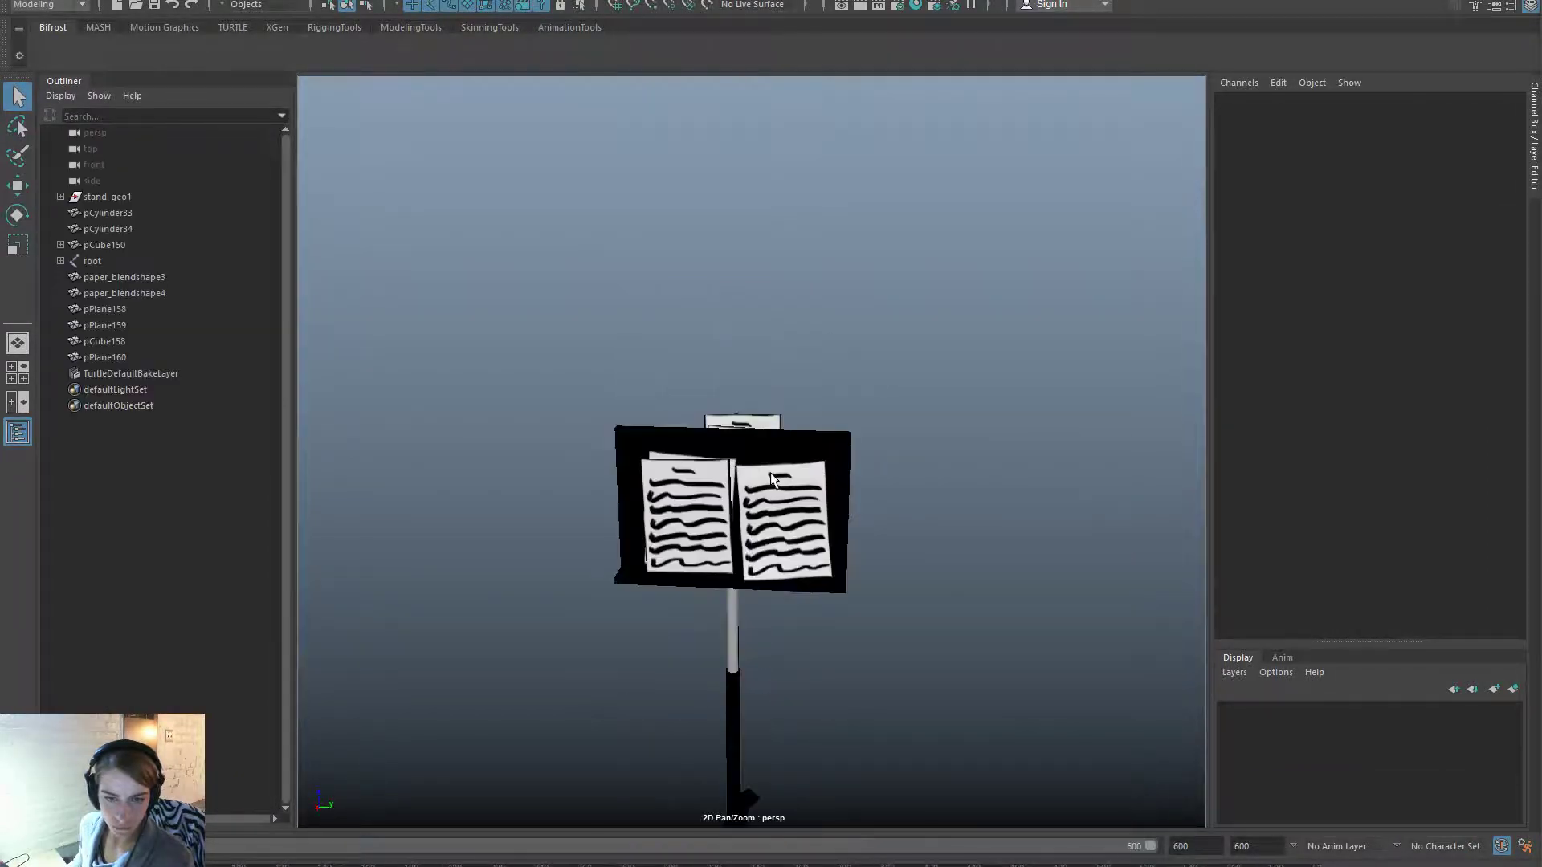
Start an FBX export of the entire scene with musicStand.fbx in RoofProps as the target, and review the export options.
left_click(788, 534)
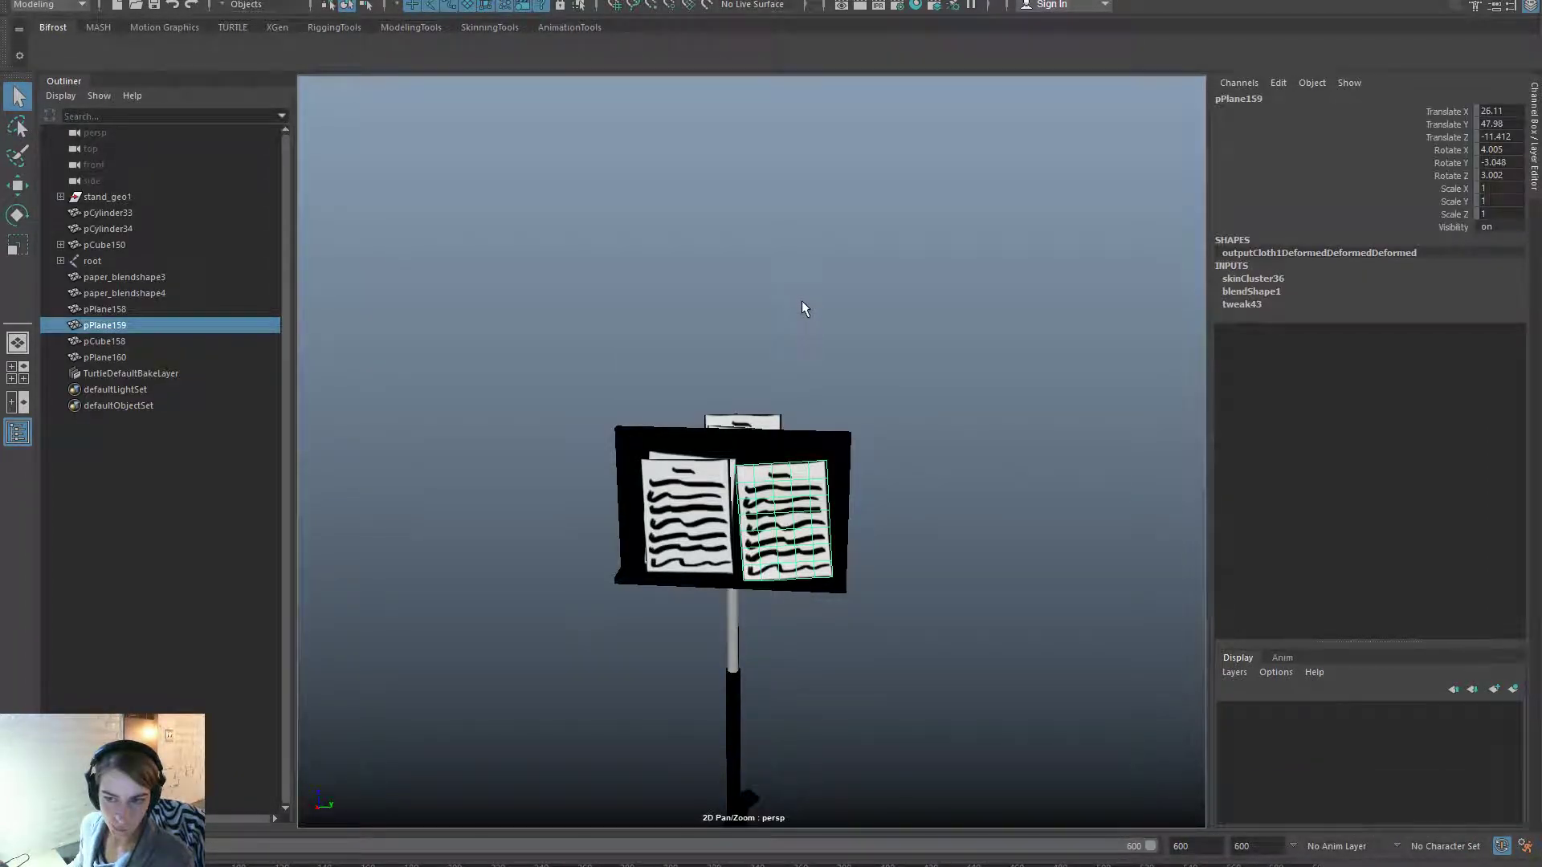
key("space")
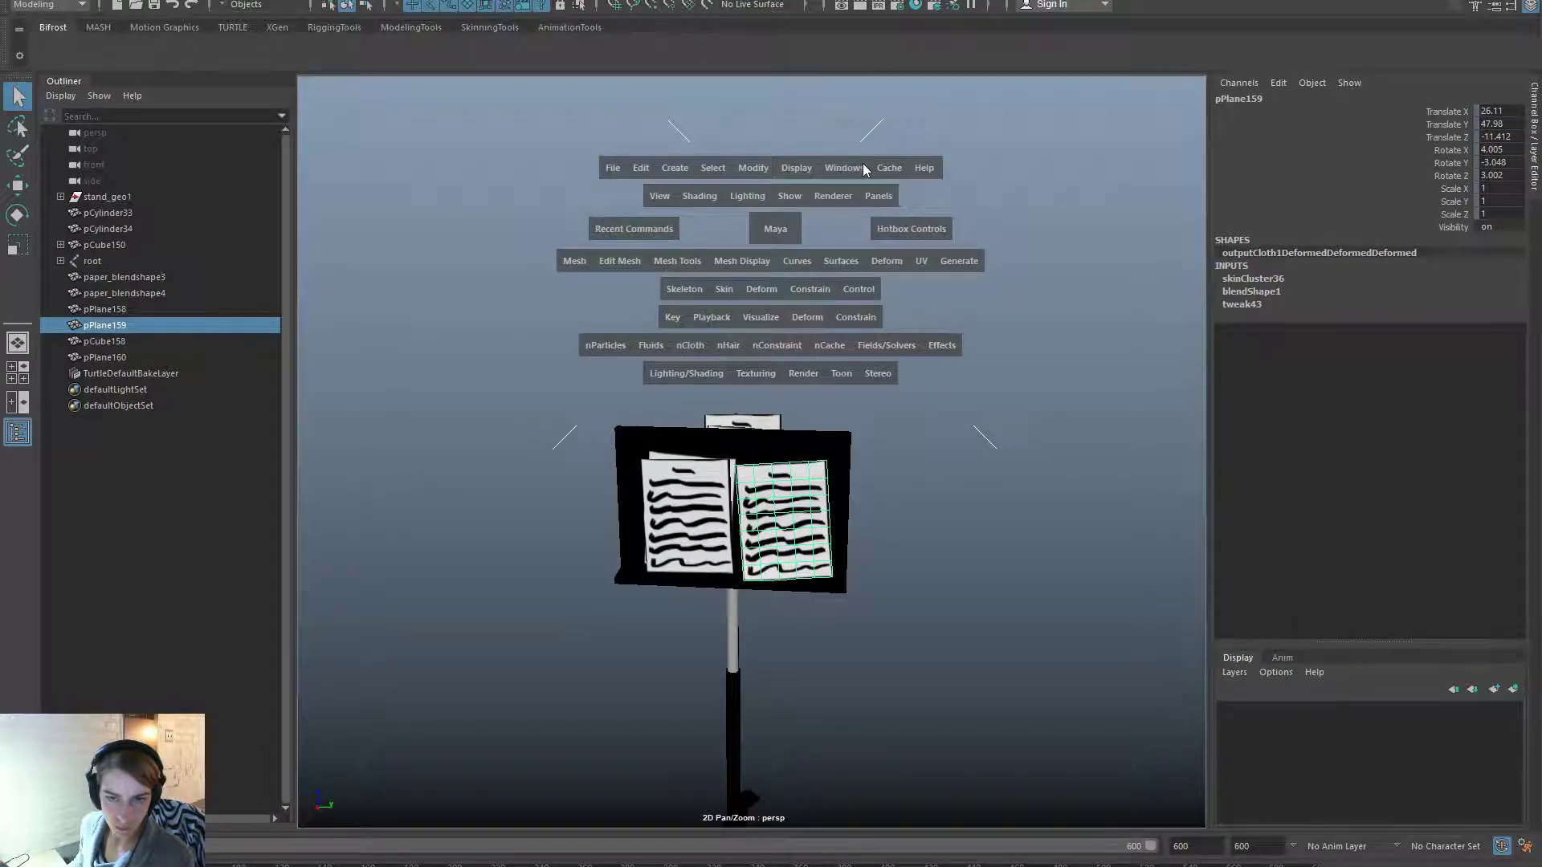
key("space")
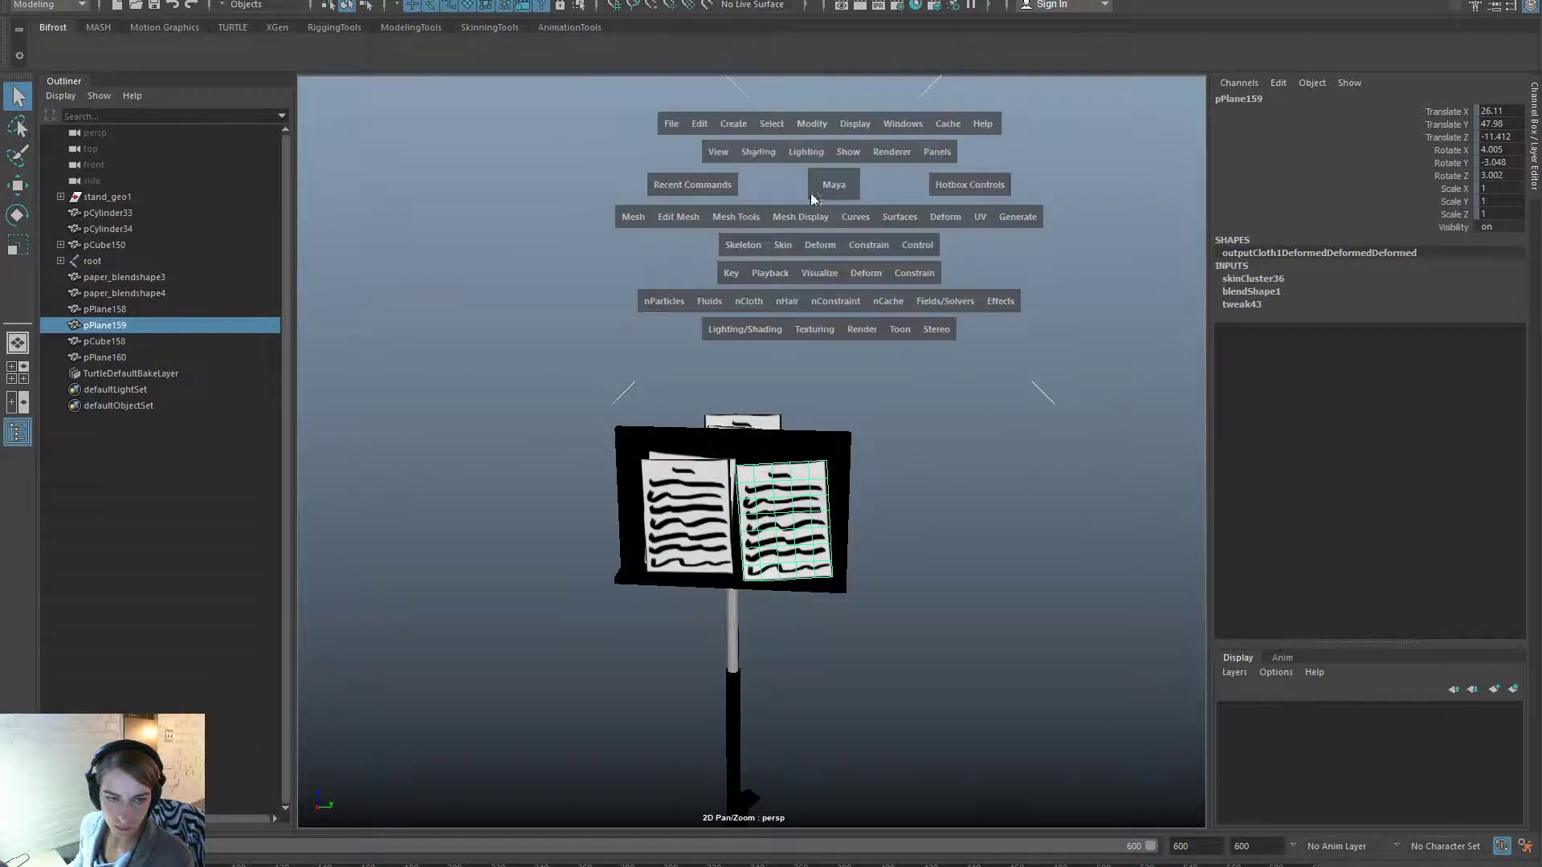
left_click(671, 123)
left_click(725, 320)
left_click(657, 576)
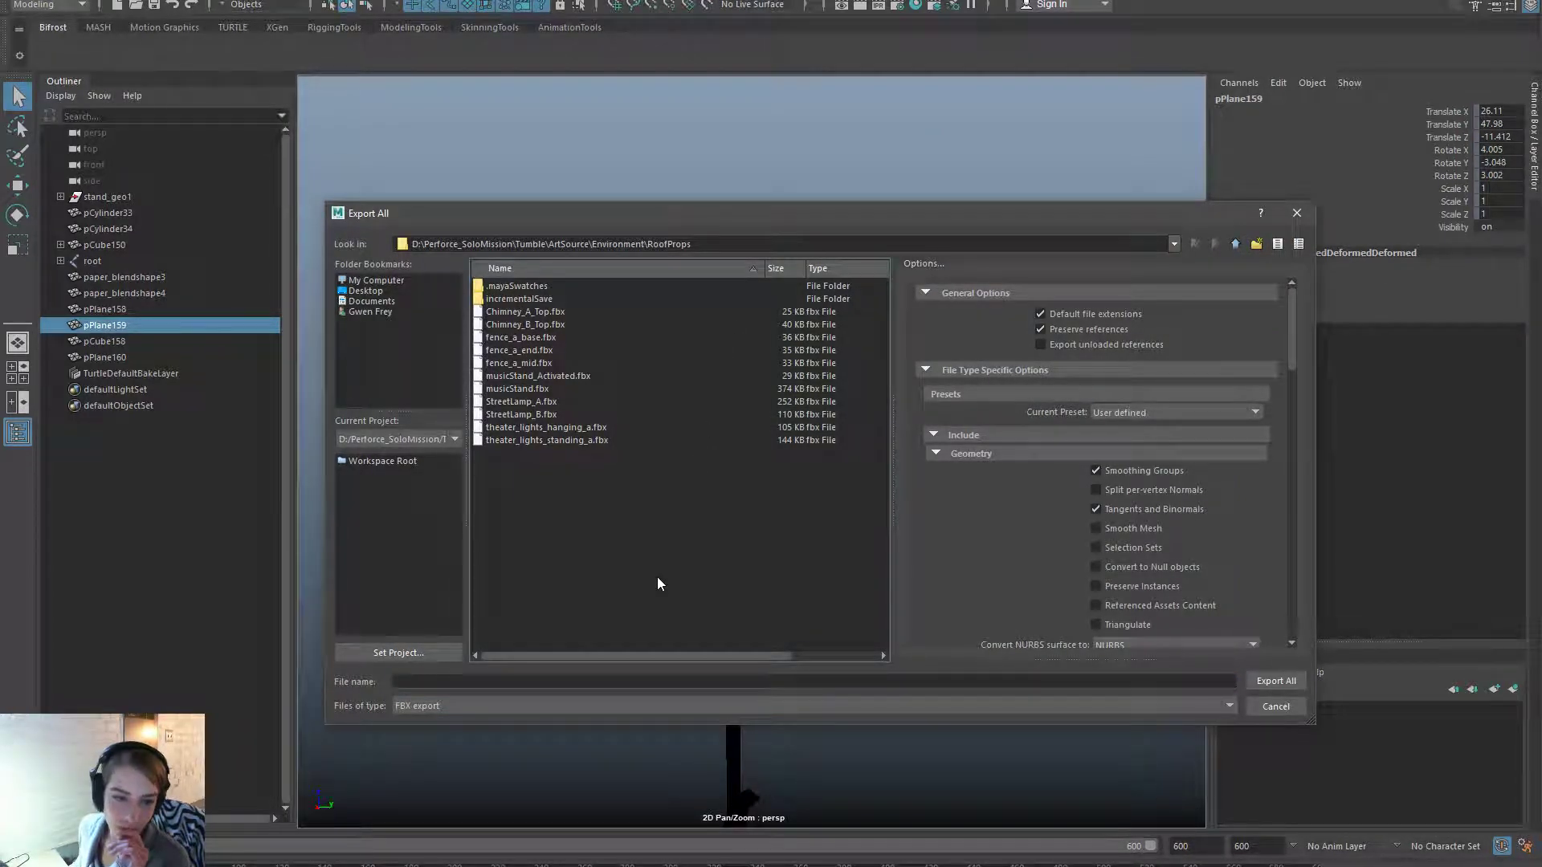
left_click(630, 389)
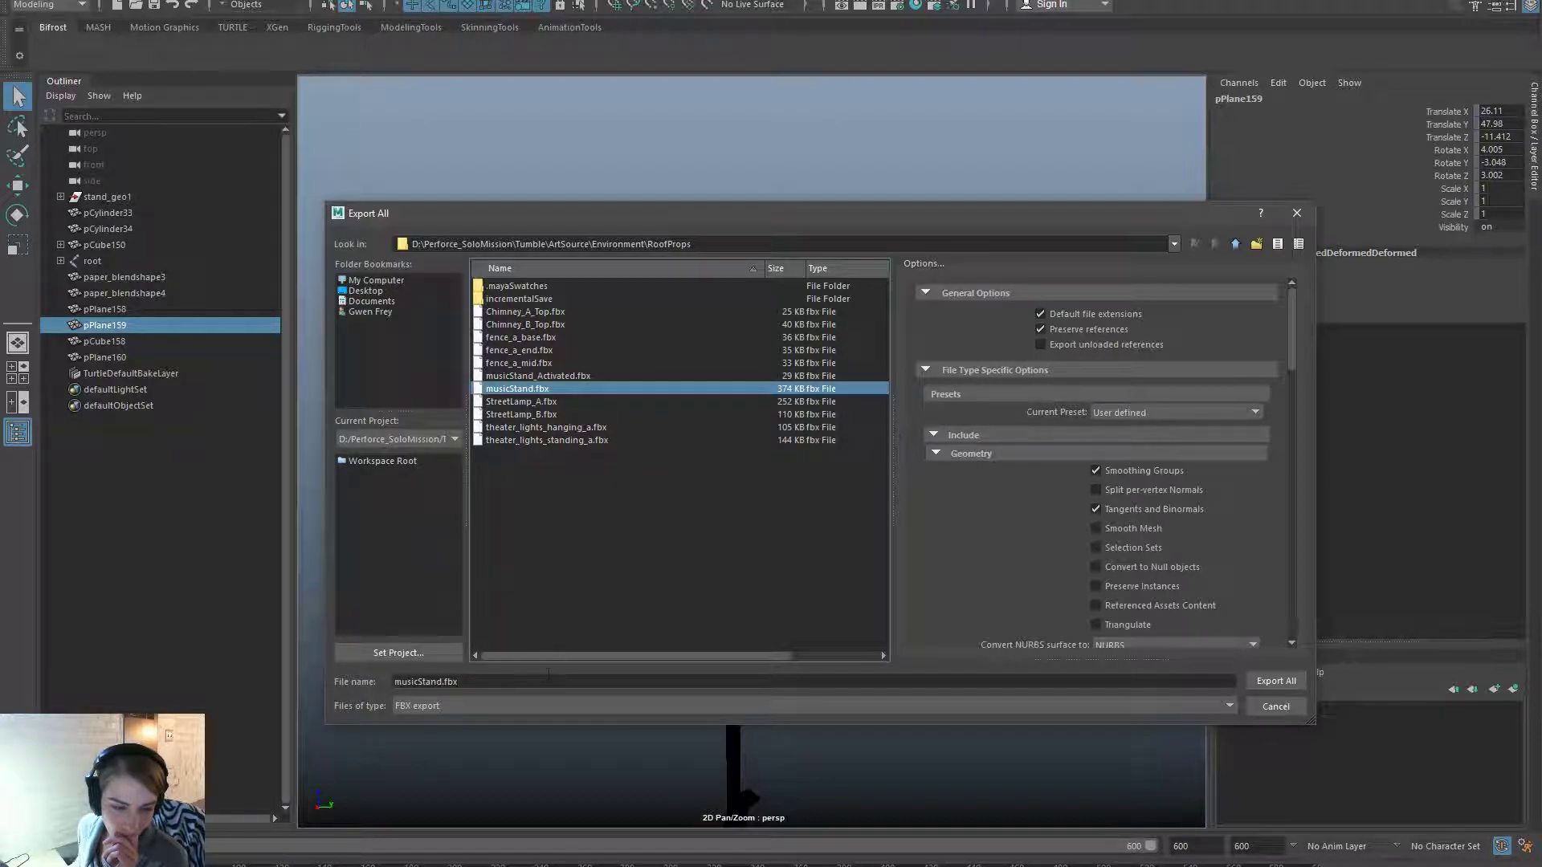
scroll(1073, 560, "down", 10)
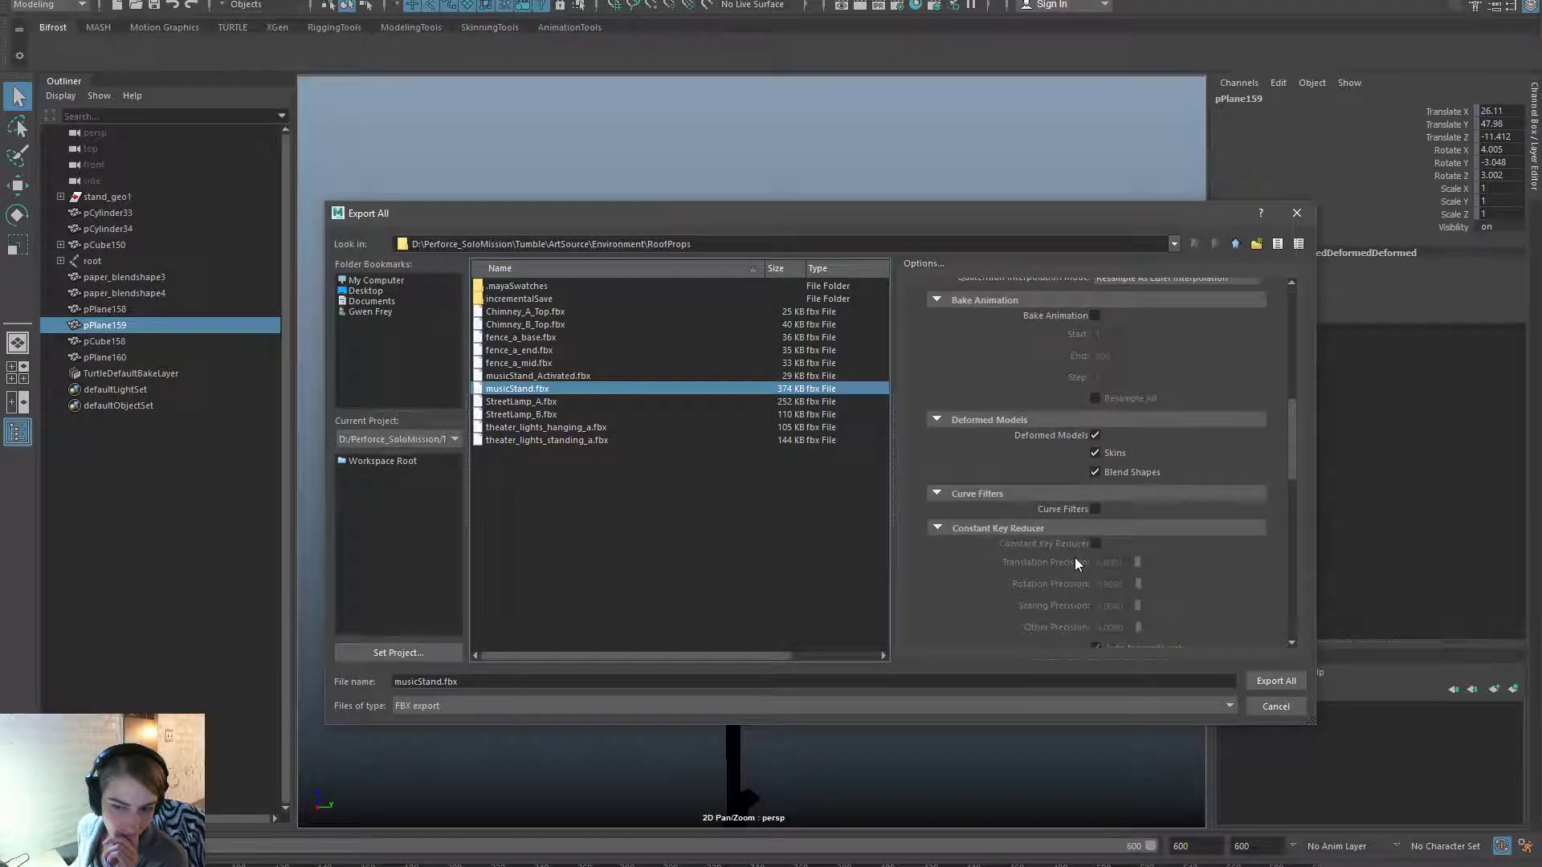
scroll(1077, 560, "down", 5)
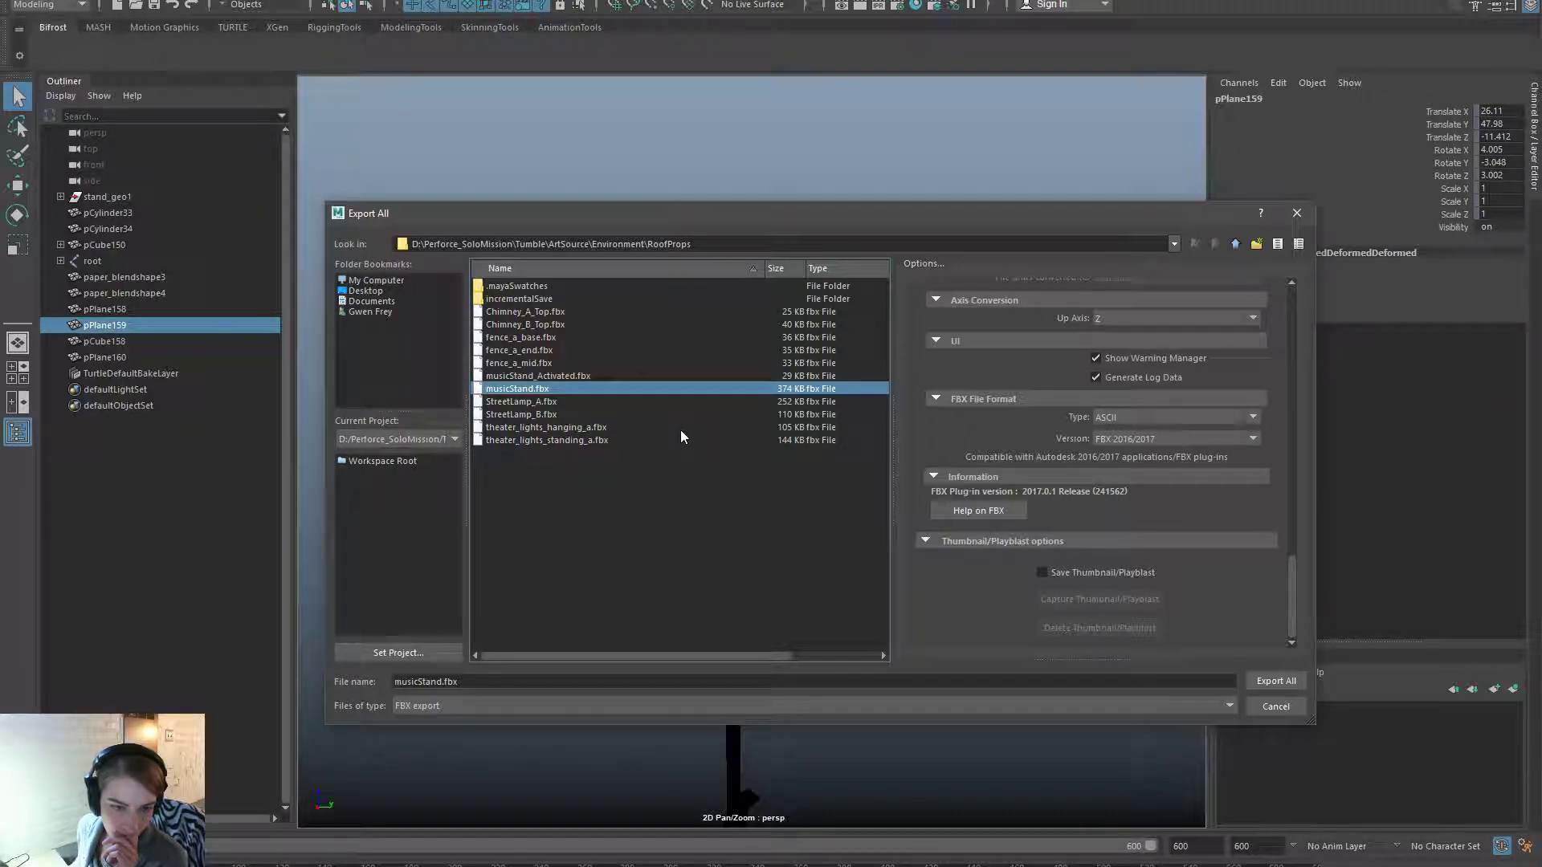
Rename the existing musicStand.fbx to musicStand2.fbx in the export dialog and choose it as the export target.
right_click(553, 387)
left_click(571, 392)
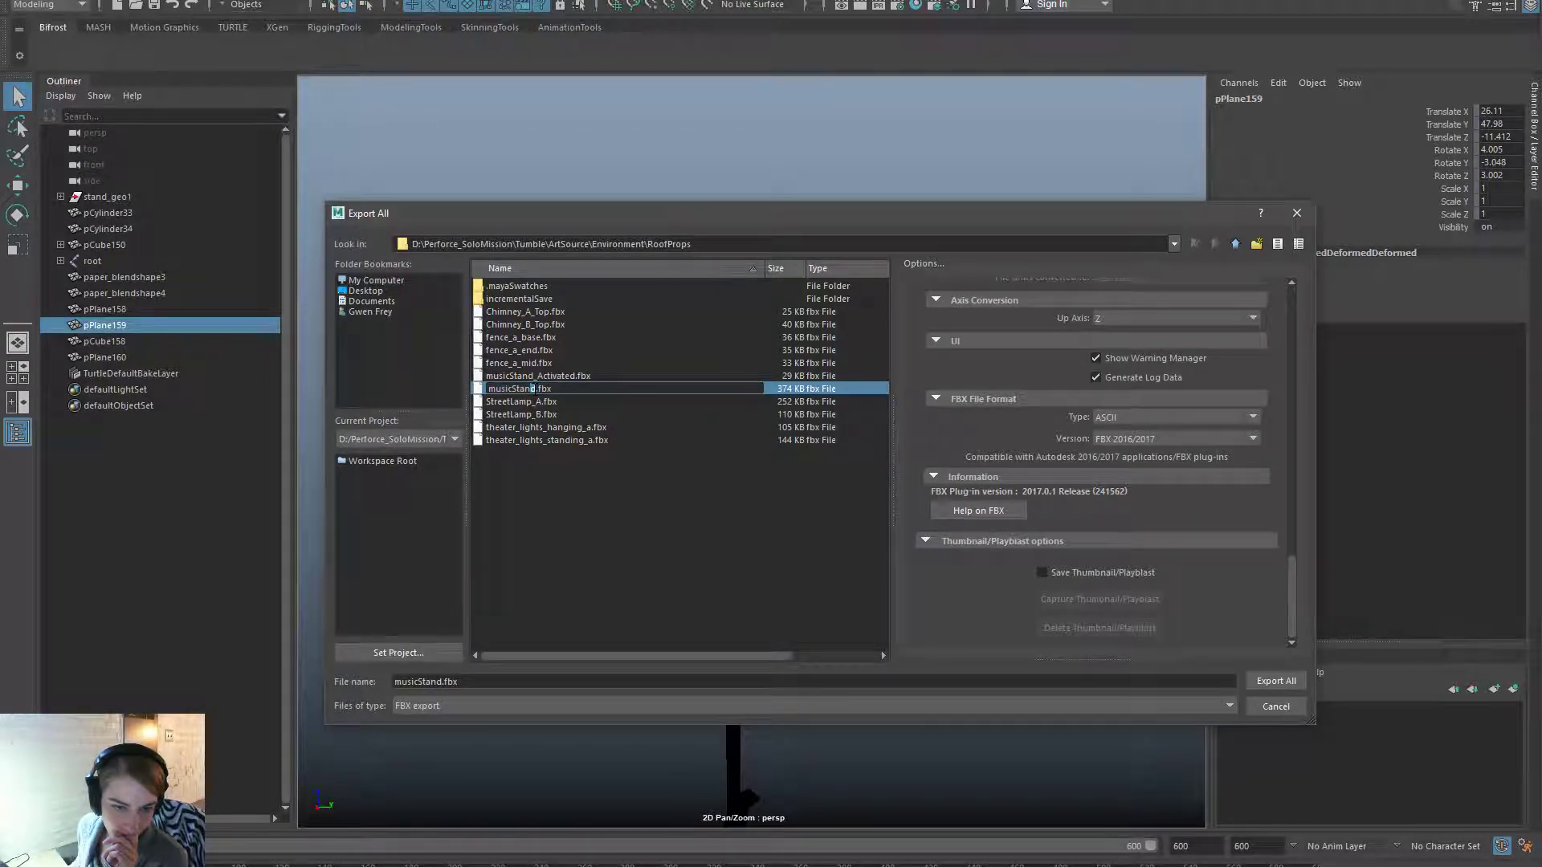
type("2")
key("Return")
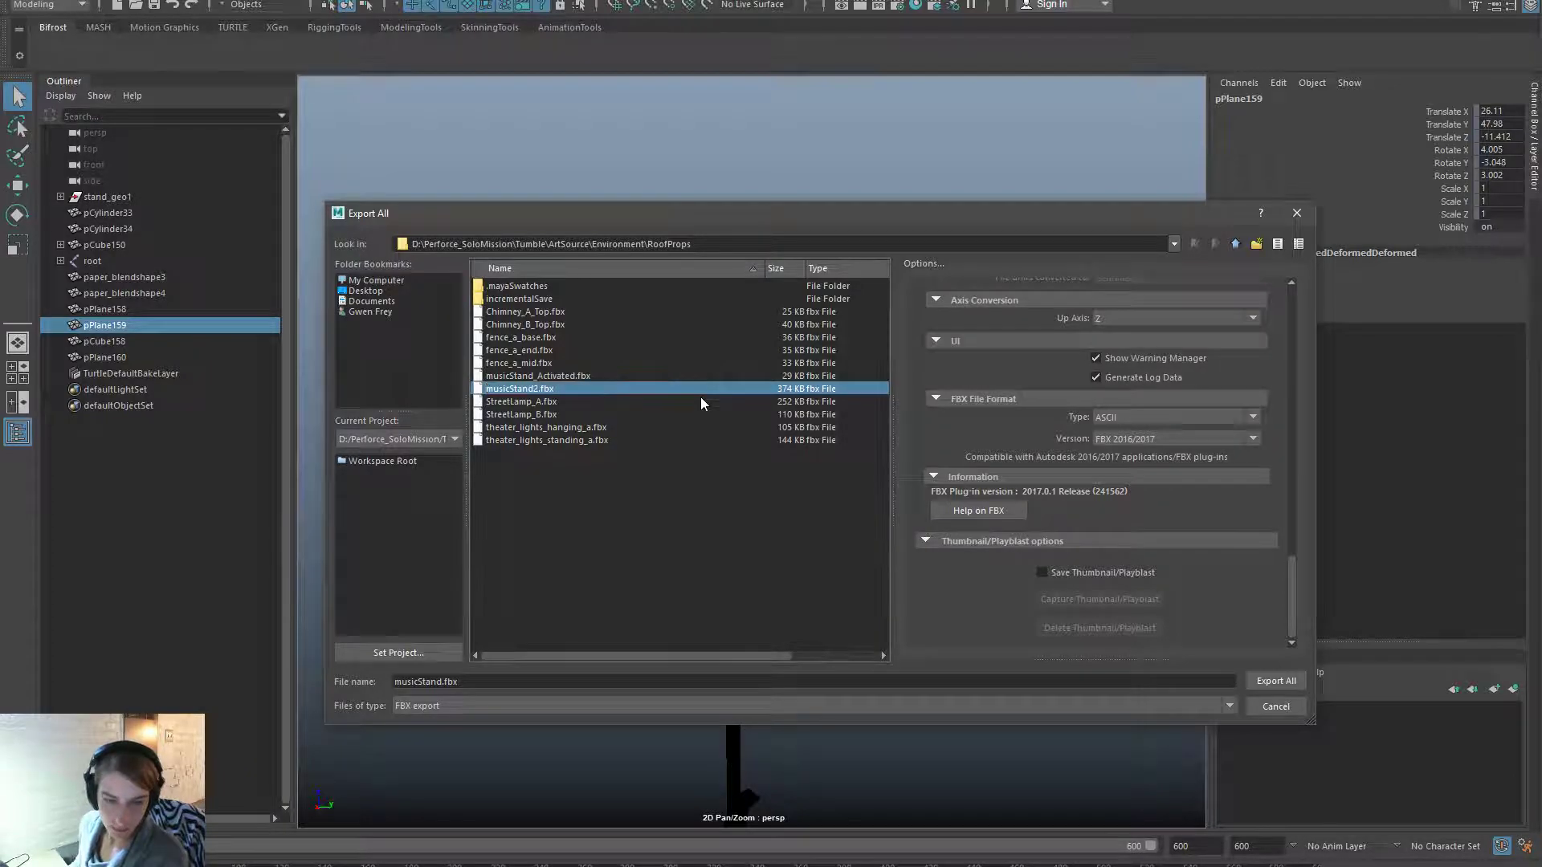
left_click(644, 406)
left_click(649, 390)
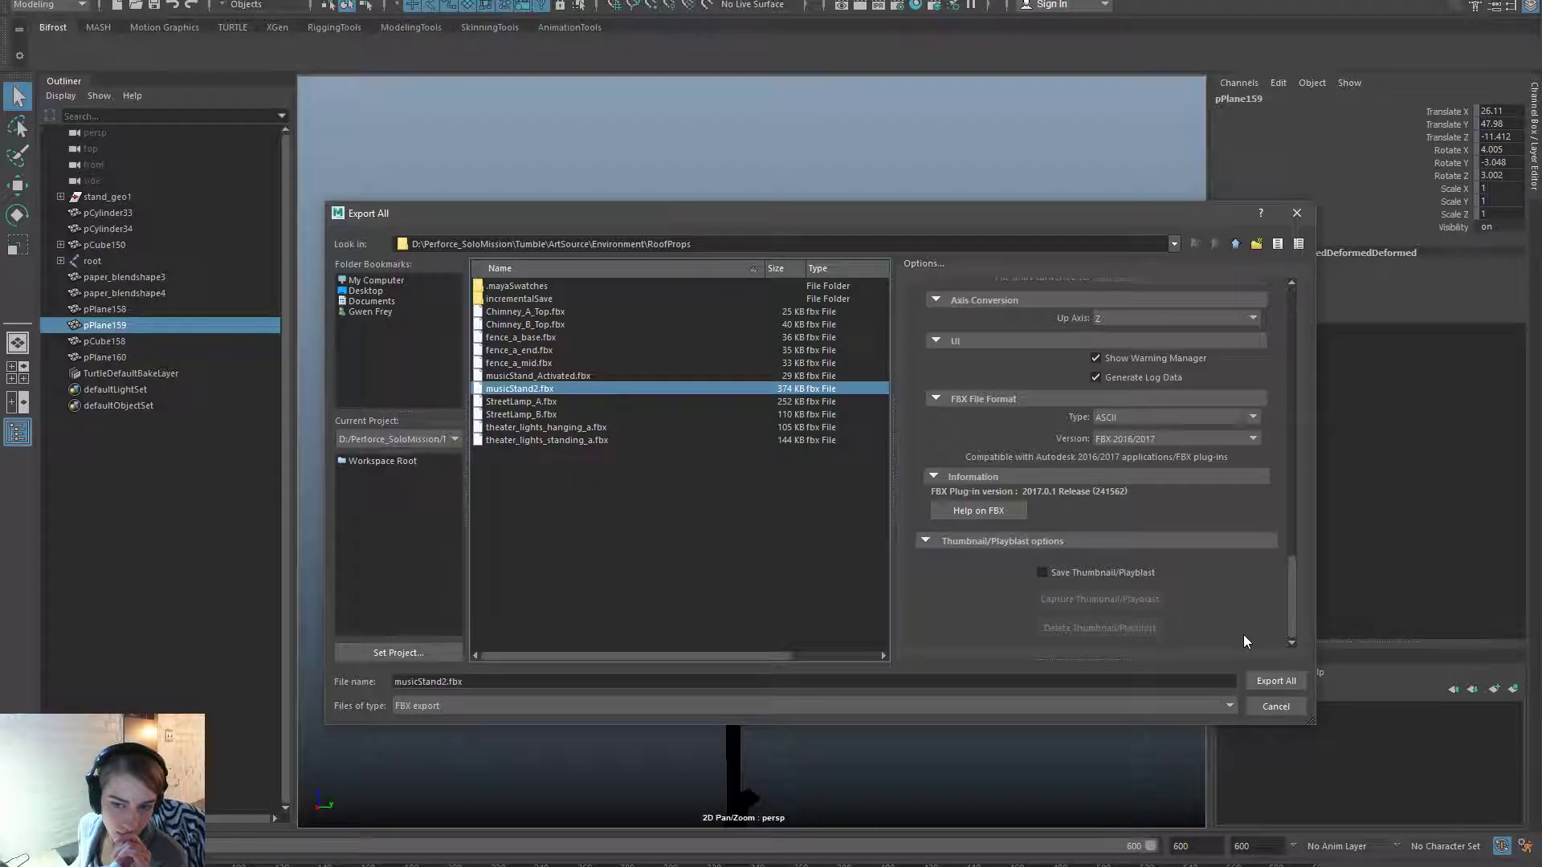
Set the export's FBX file format version to FBX 2014/2015.
left_click(1221, 440)
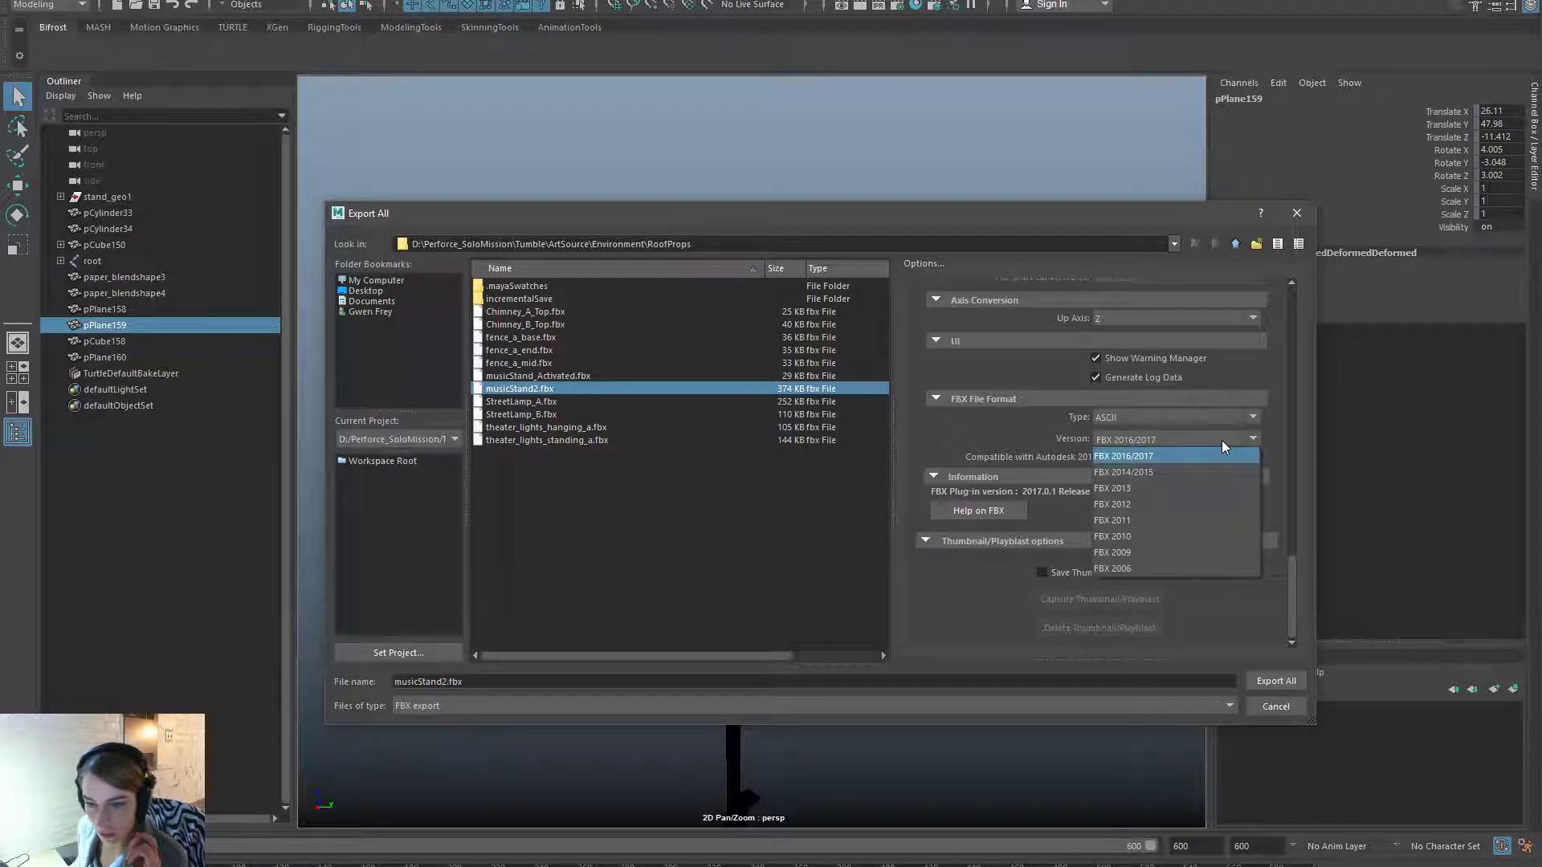
left_click(1221, 441)
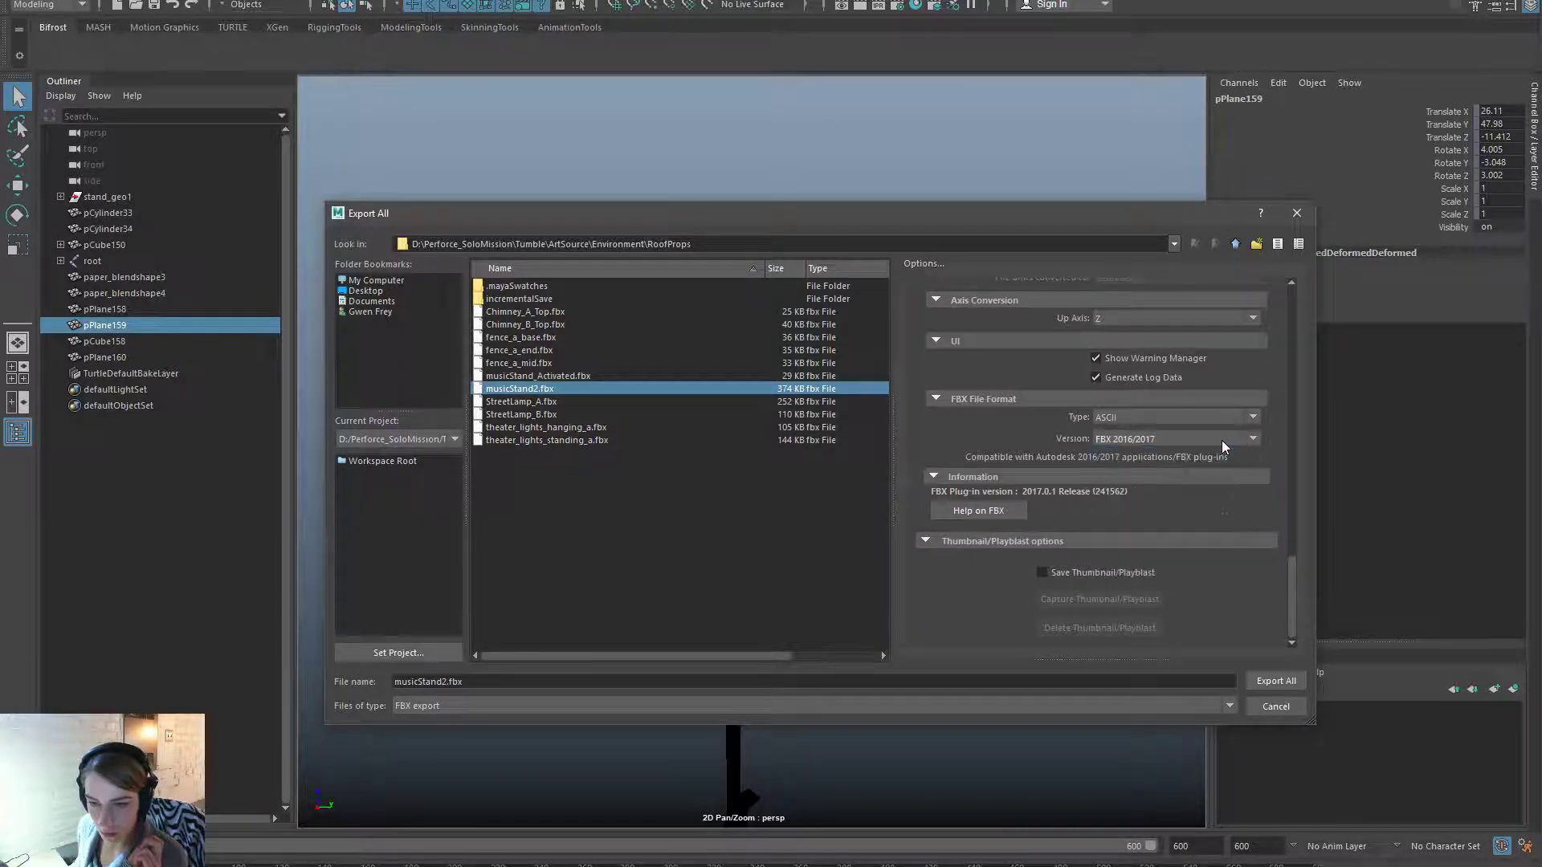
left_click(1222, 440)
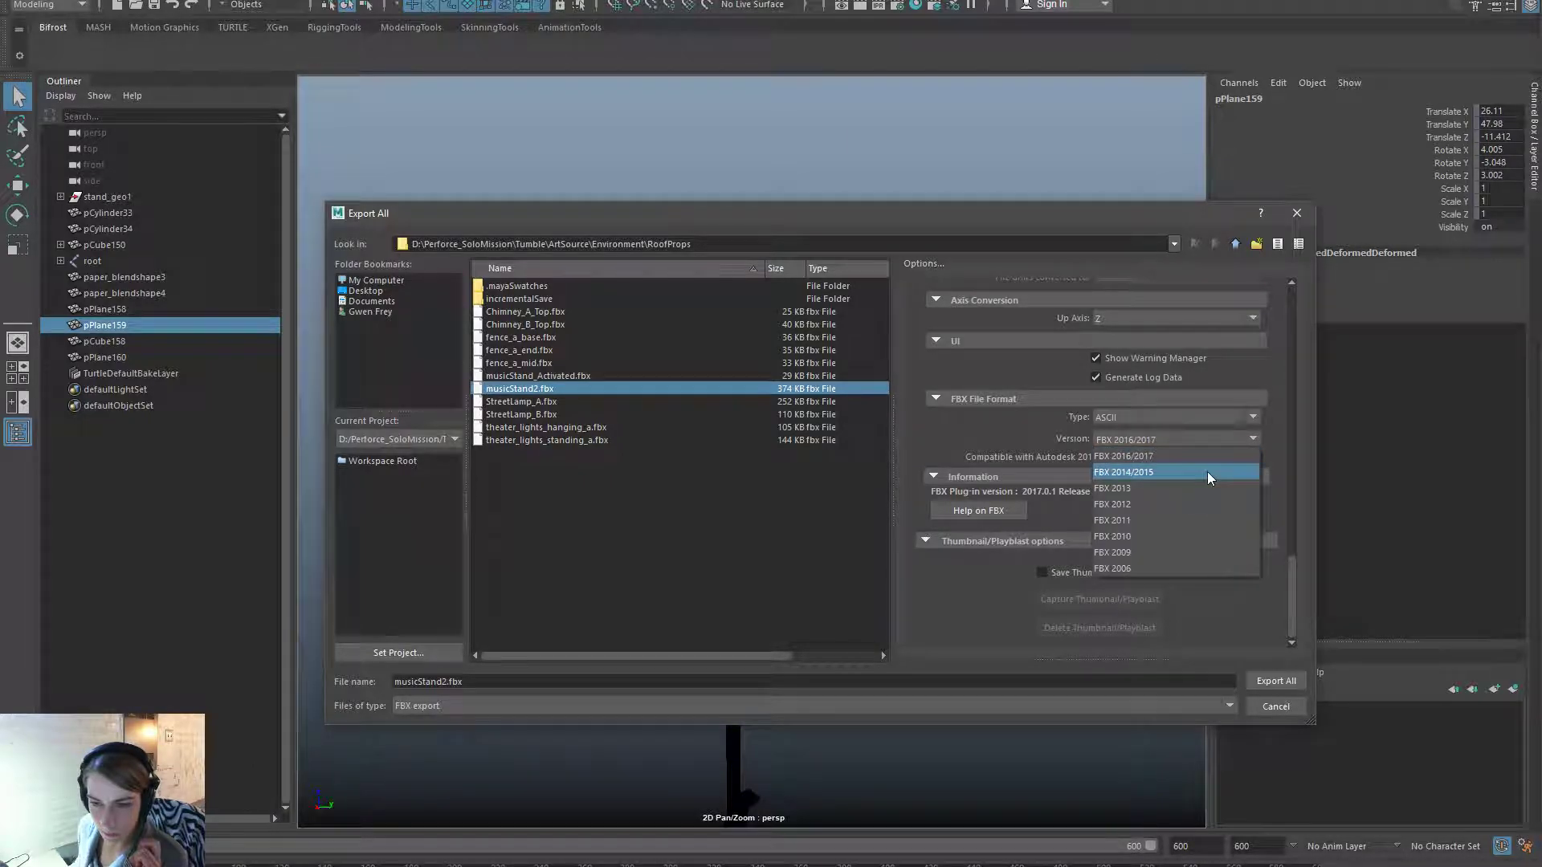
left_click(1207, 470)
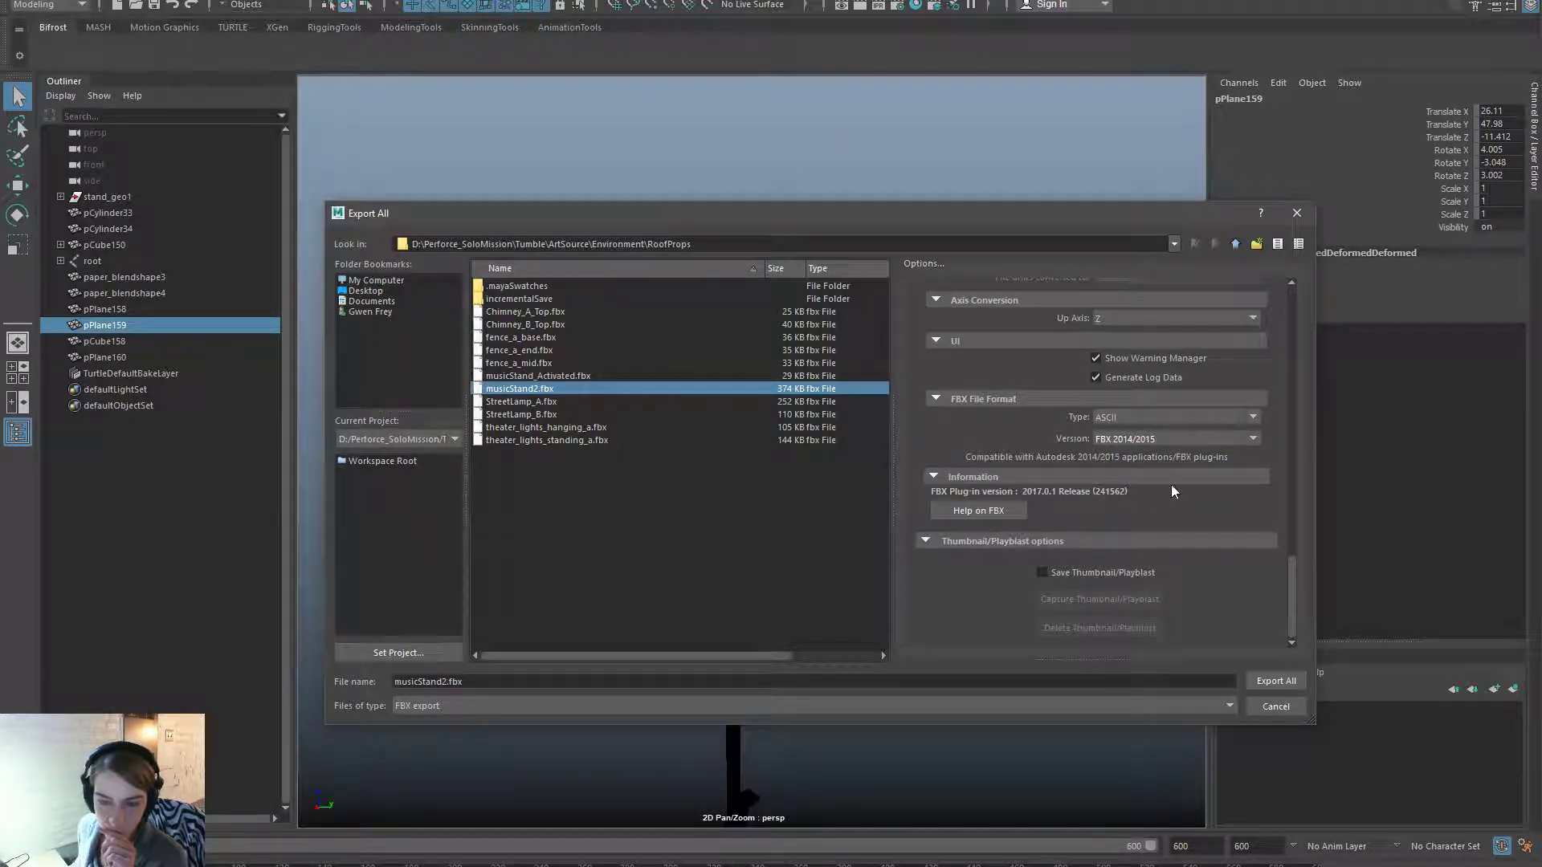
Examine the export options for geometry, animation, deformed models, blend shapes, constraints and FBX file format.
scroll(1154, 567, "up", 5)
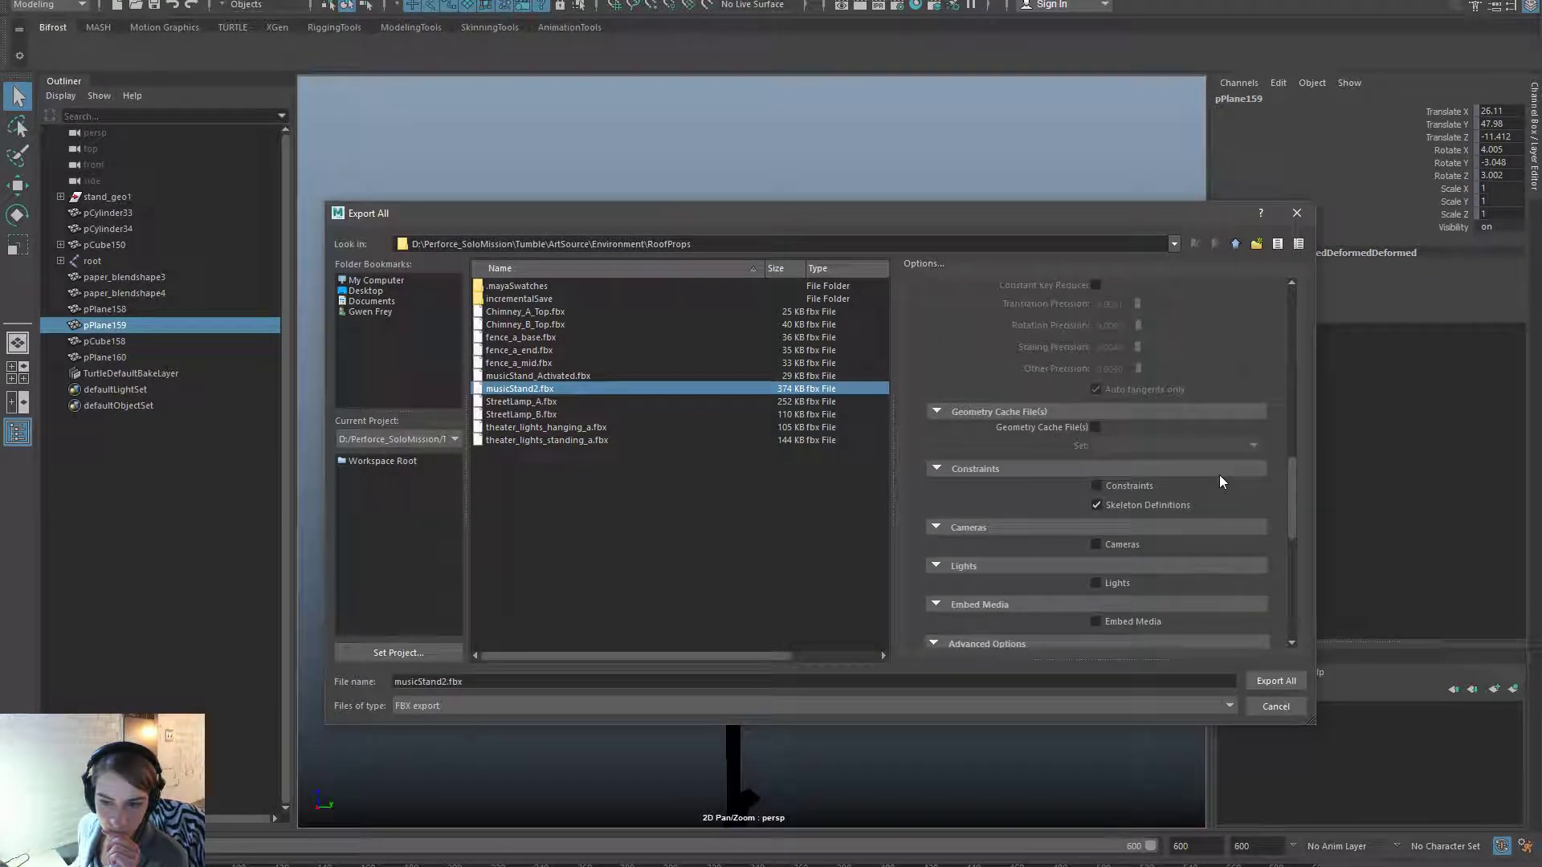
left_click_drag(1298, 515, 1308, 332)
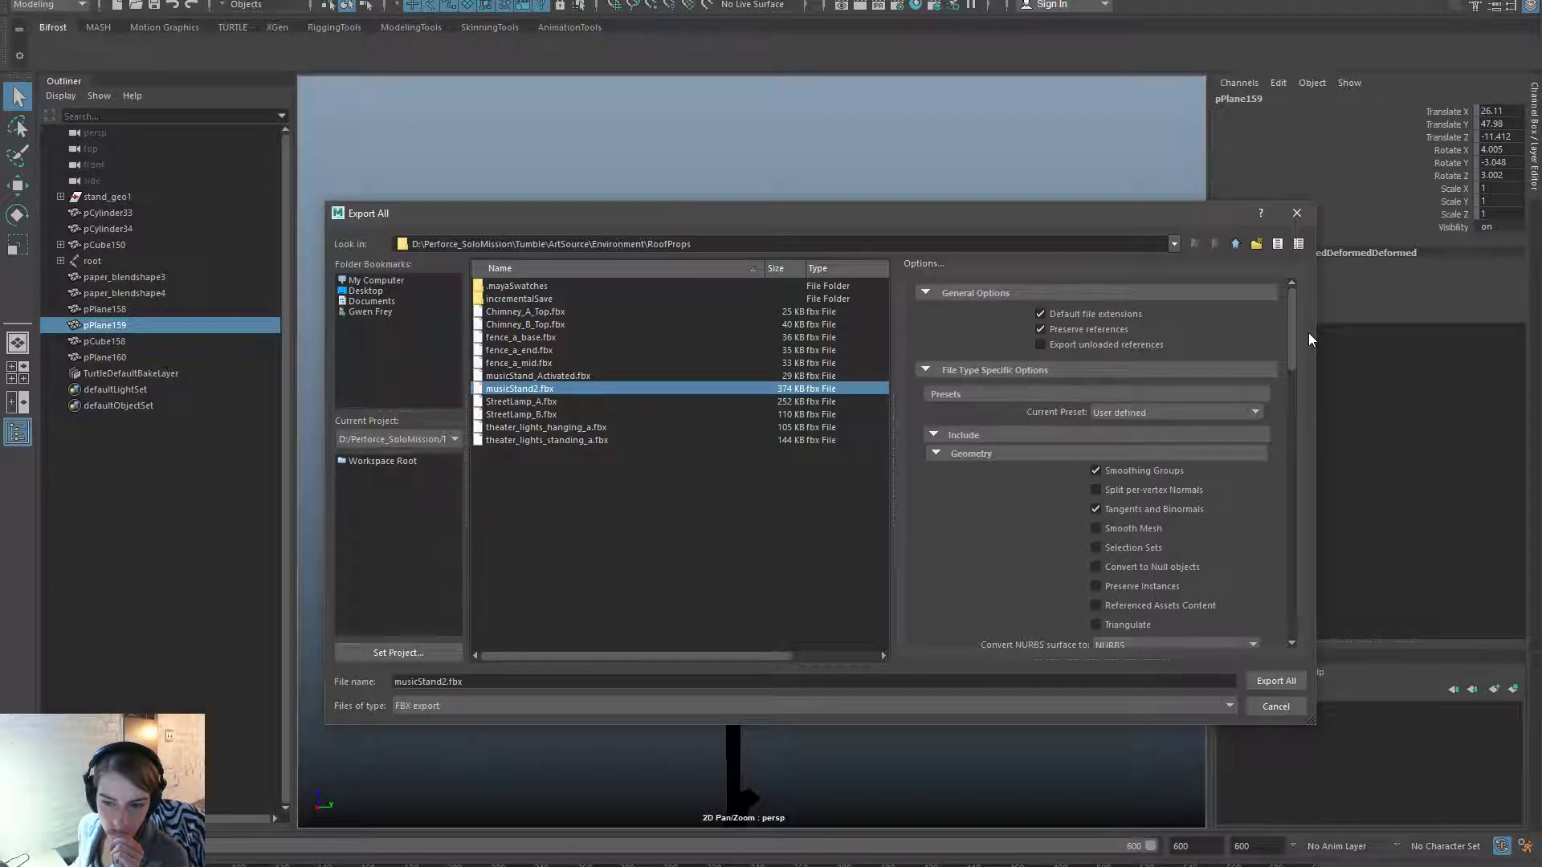
scroll(1208, 587, "down", 3)
scroll(1209, 589, "down", 1)
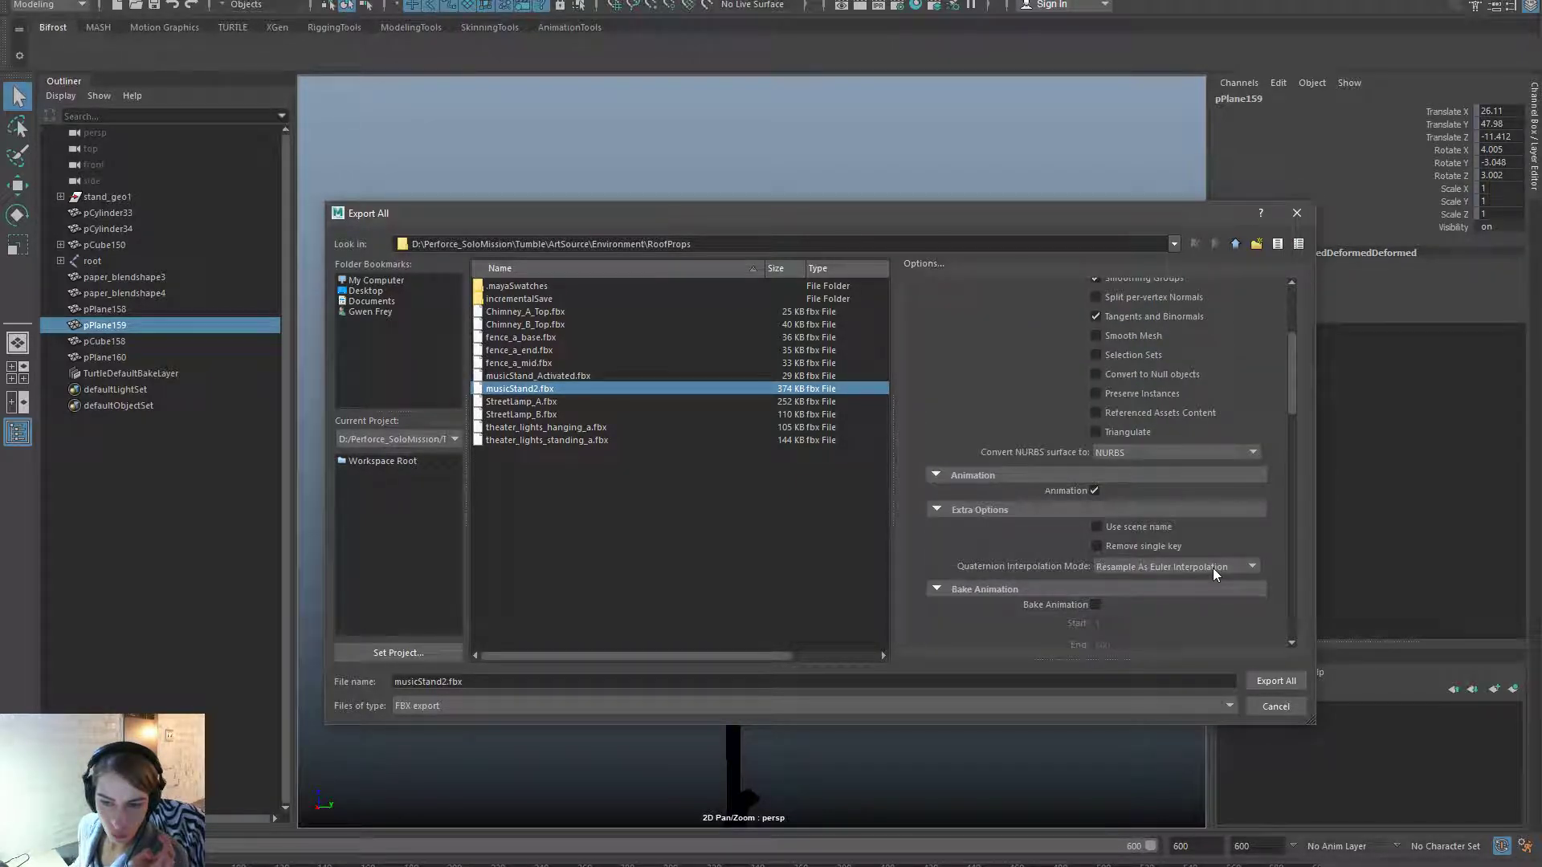
scroll(1213, 567, "down", 7)
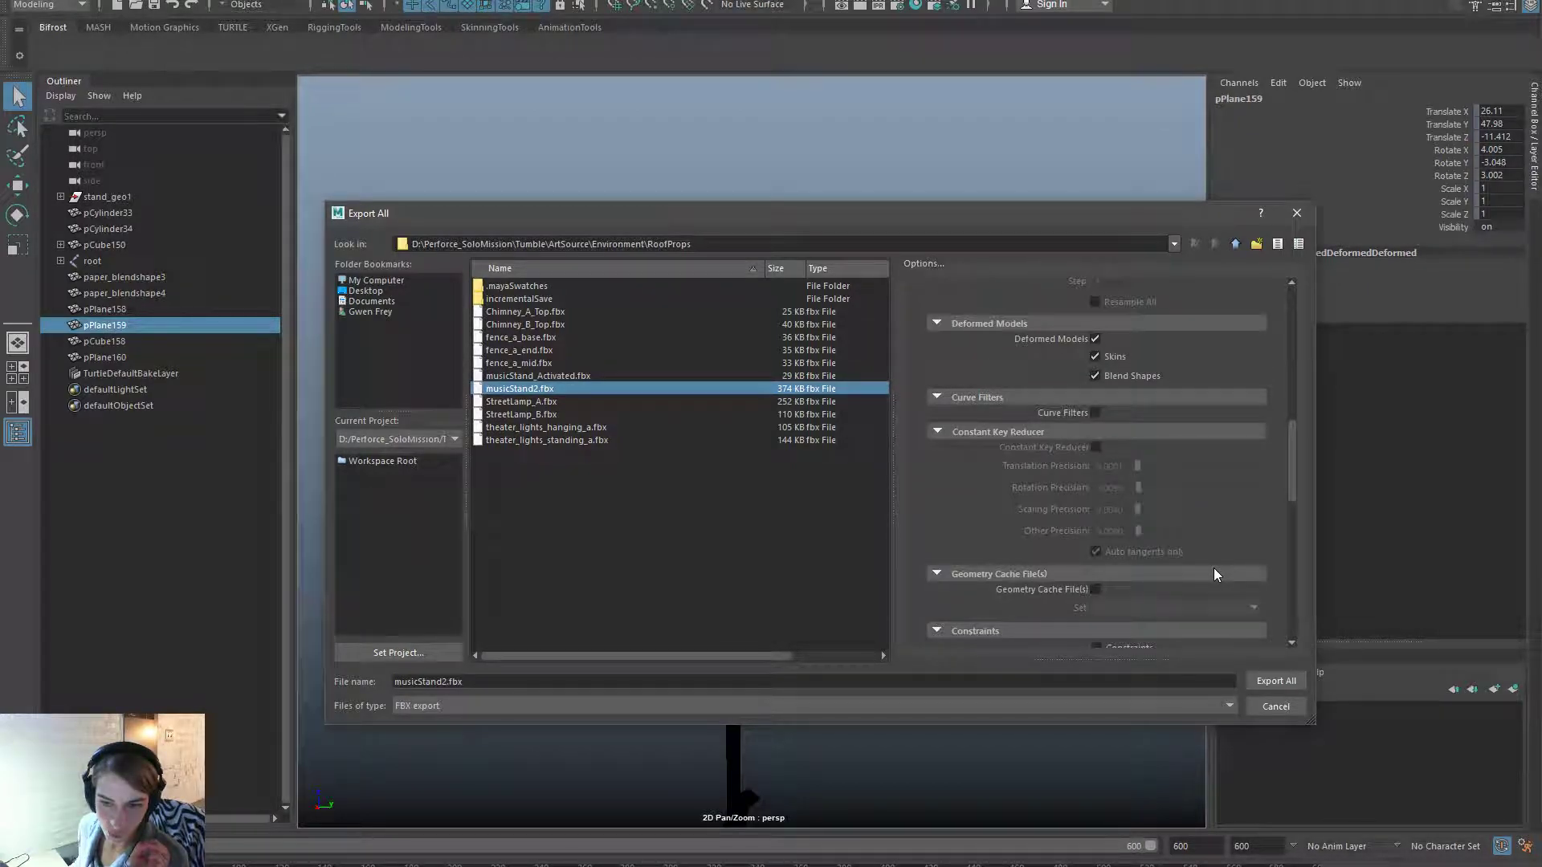
scroll(1214, 573, "down", 3)
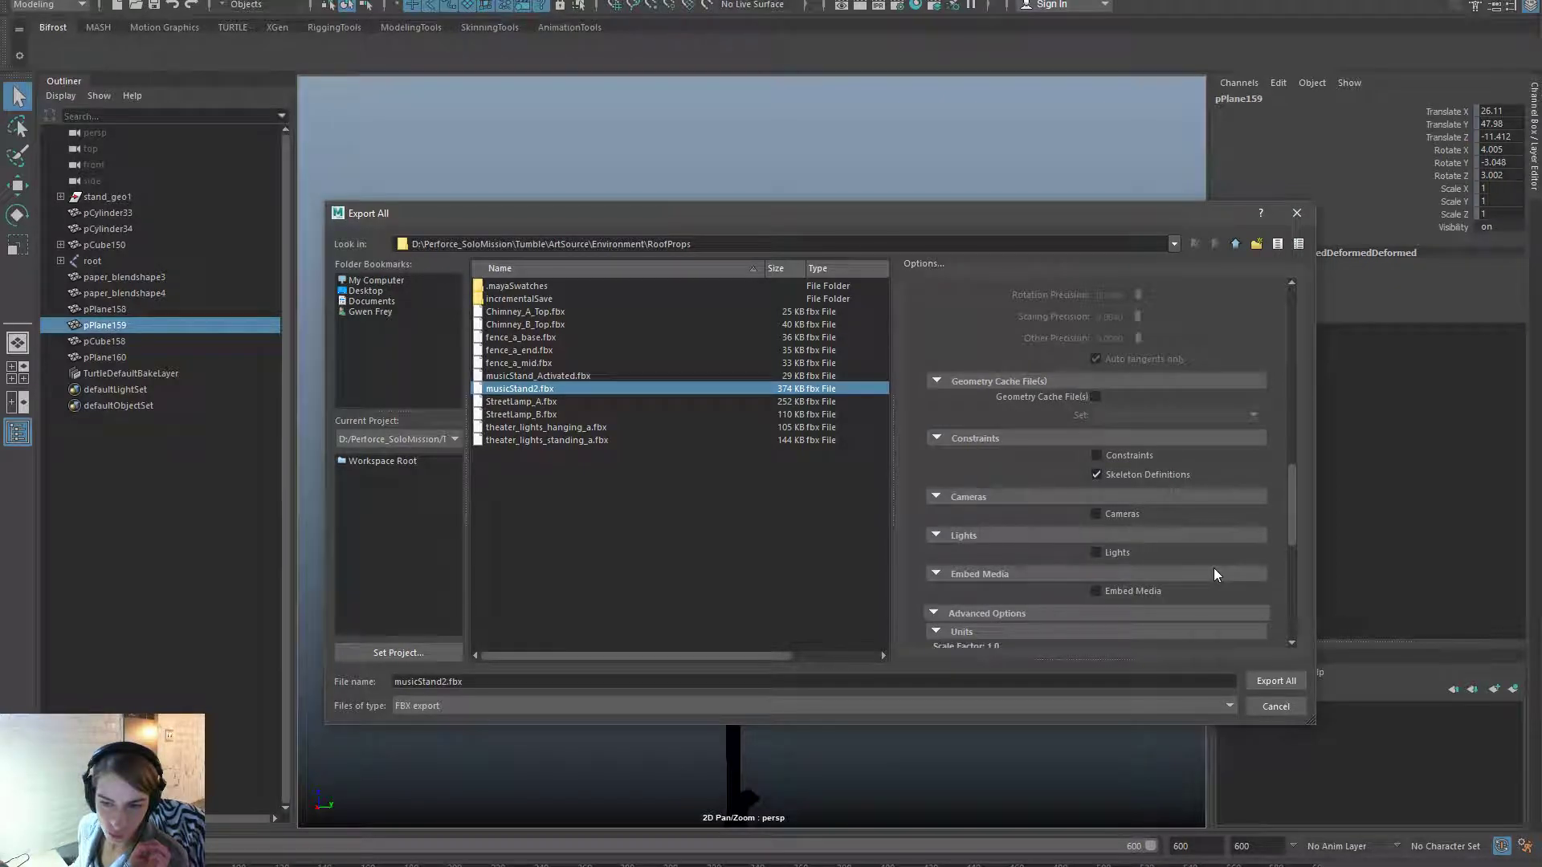
scroll(1215, 574, "down", 3)
scroll(1214, 574, "down", 3)
scroll(1212, 566, "down", 1)
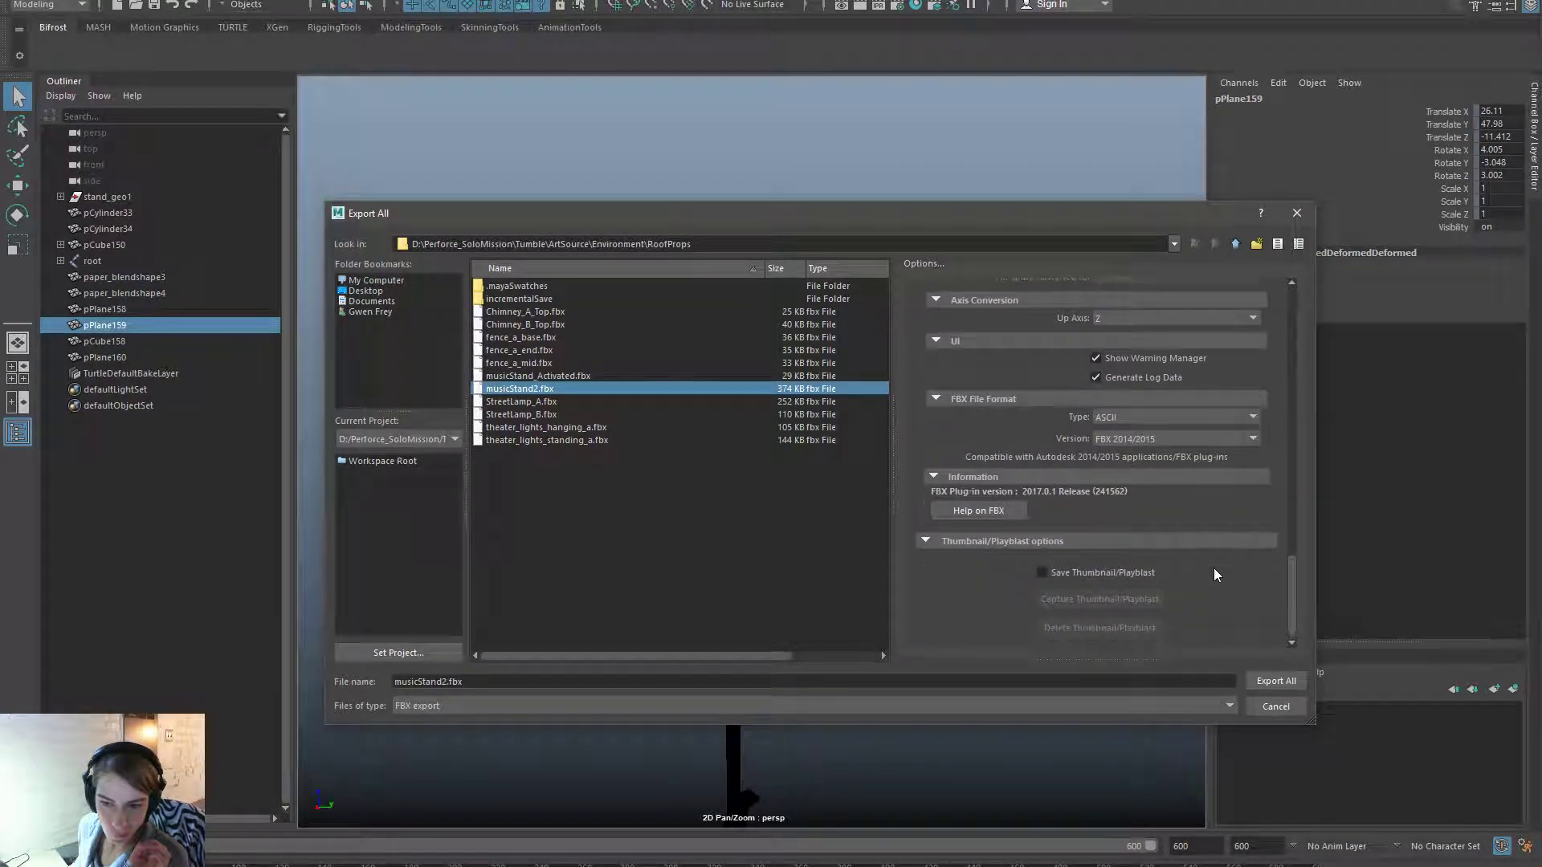
Export the whole scene over musicStand2.fbx, confirm the replacement, dismiss the export warnings and clear the selection.
left_click(1276, 681)
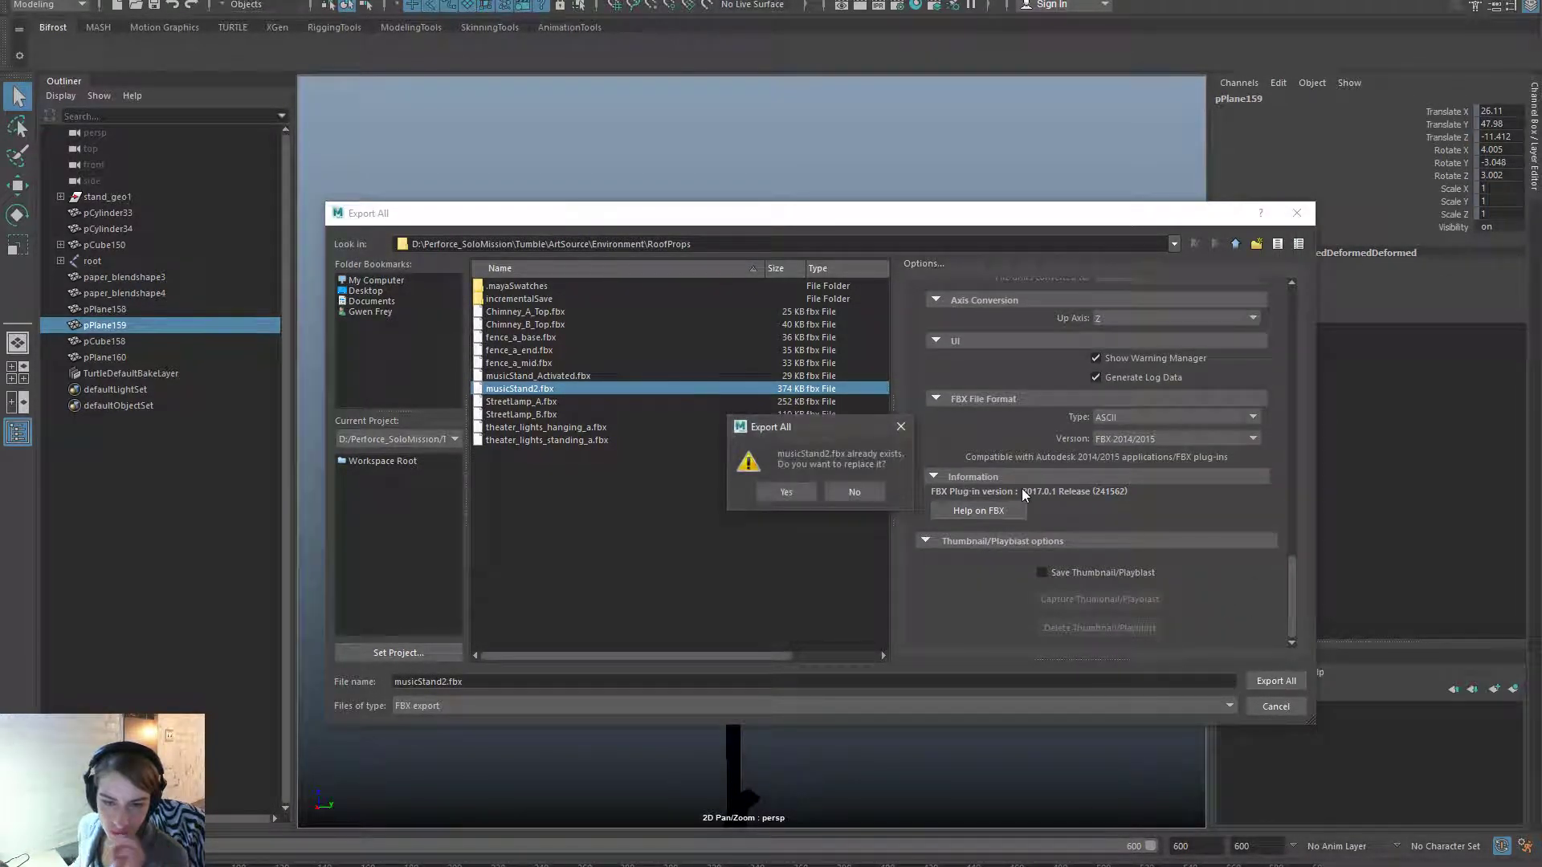
left_click(809, 490)
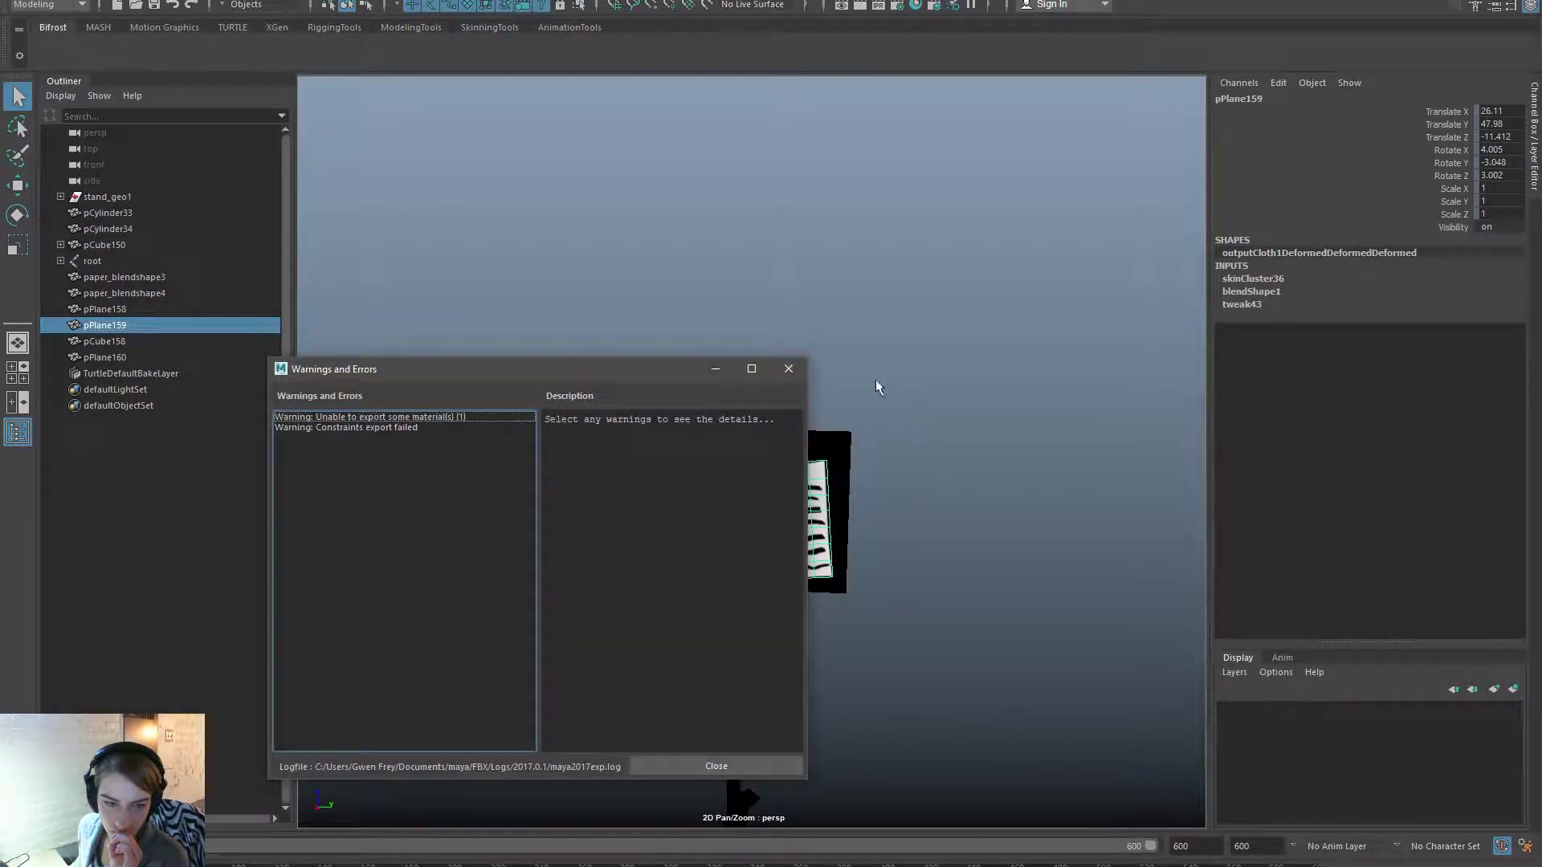
left_click(799, 371)
left_click(851, 343)
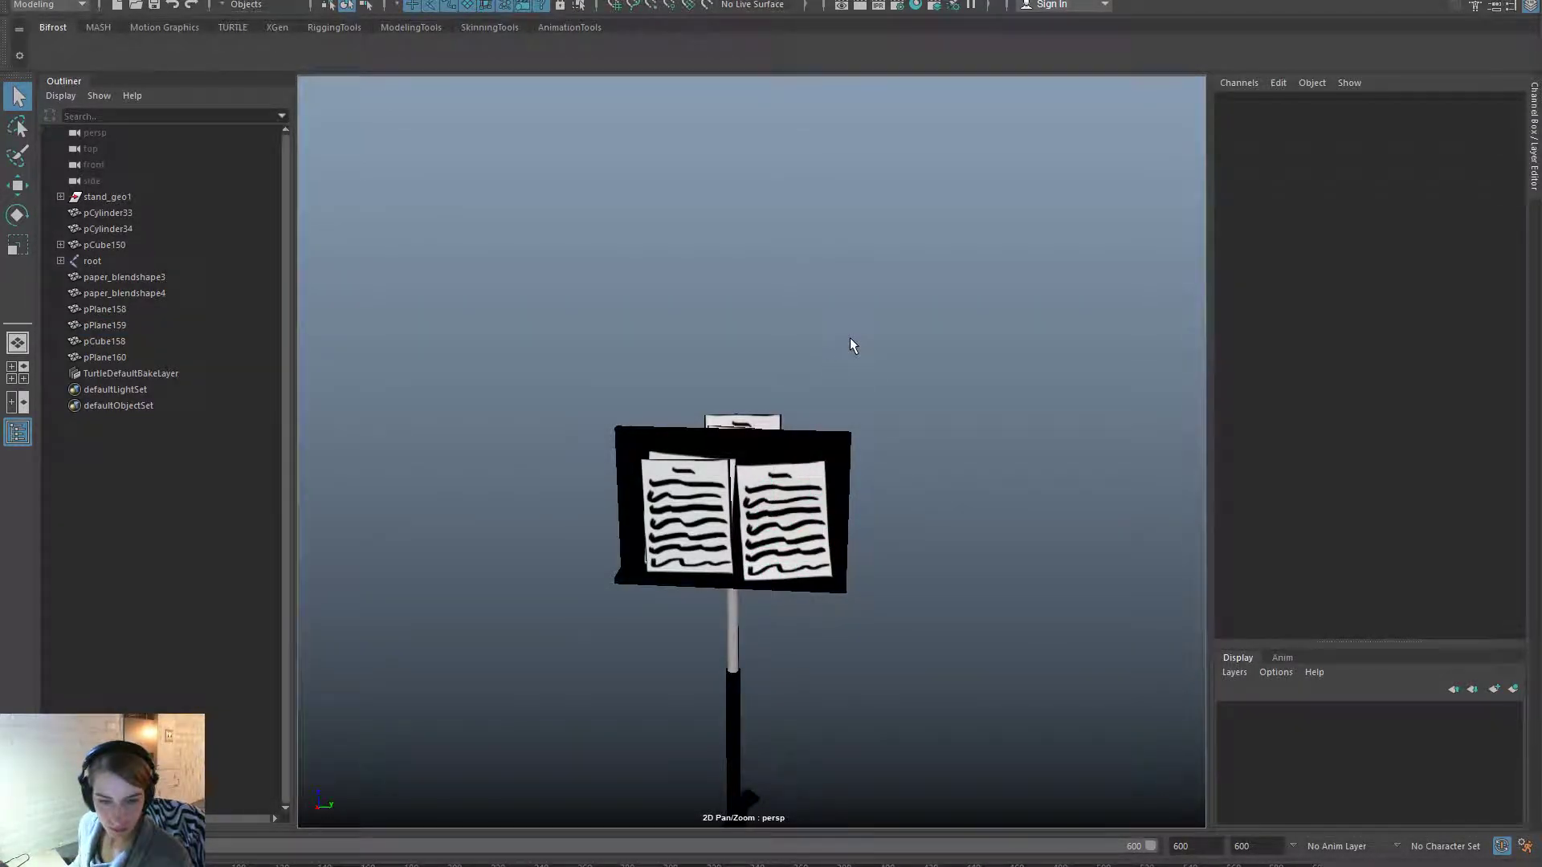
Replace the open music stand scene with a new empty scene.
key("space")
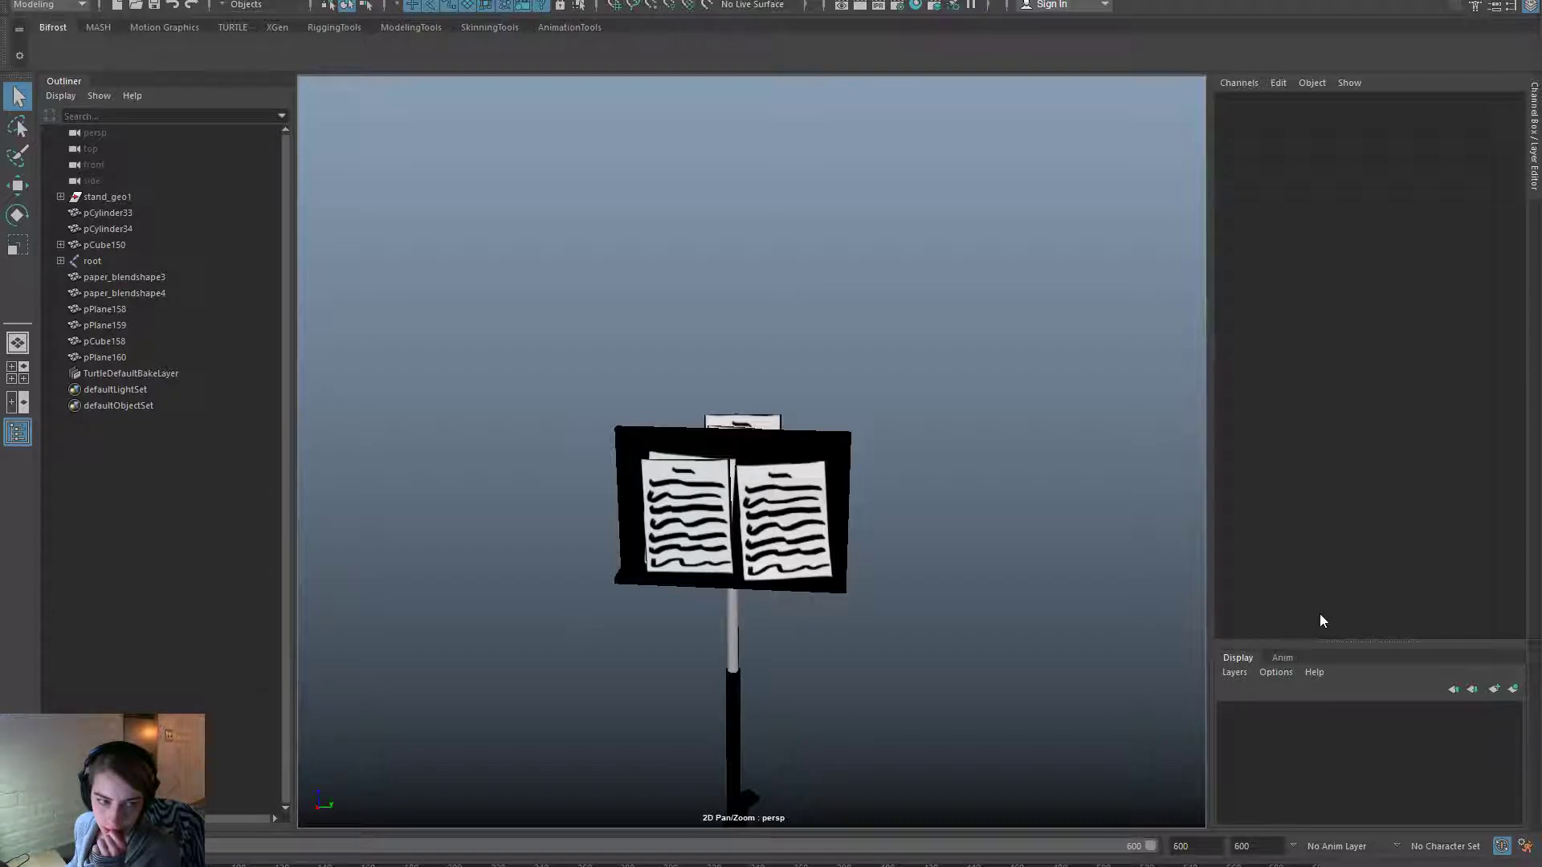
left_click(797, 536)
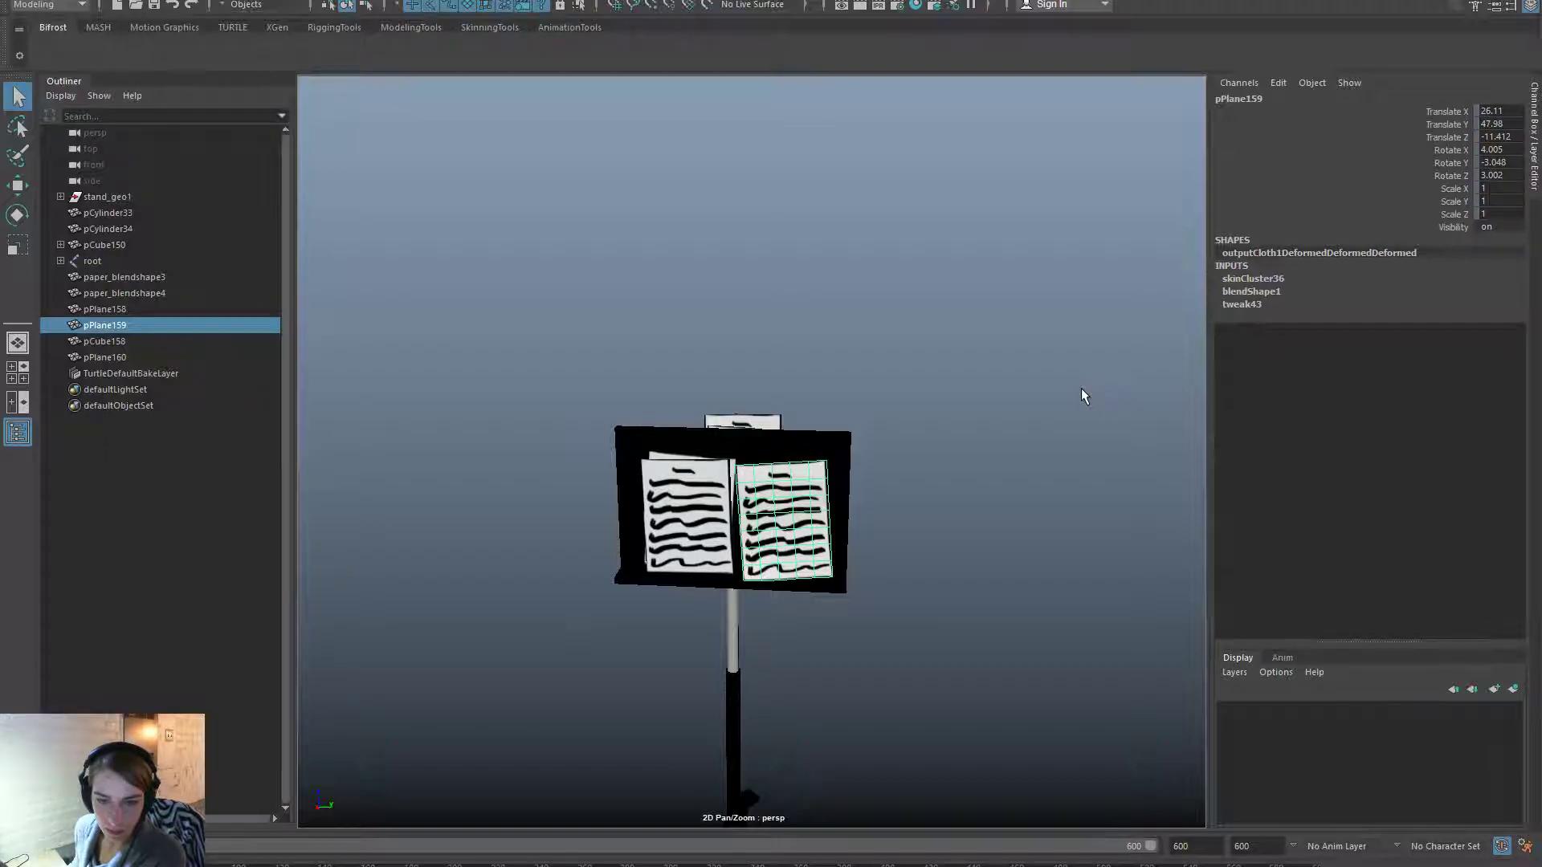
left_click(909, 275)
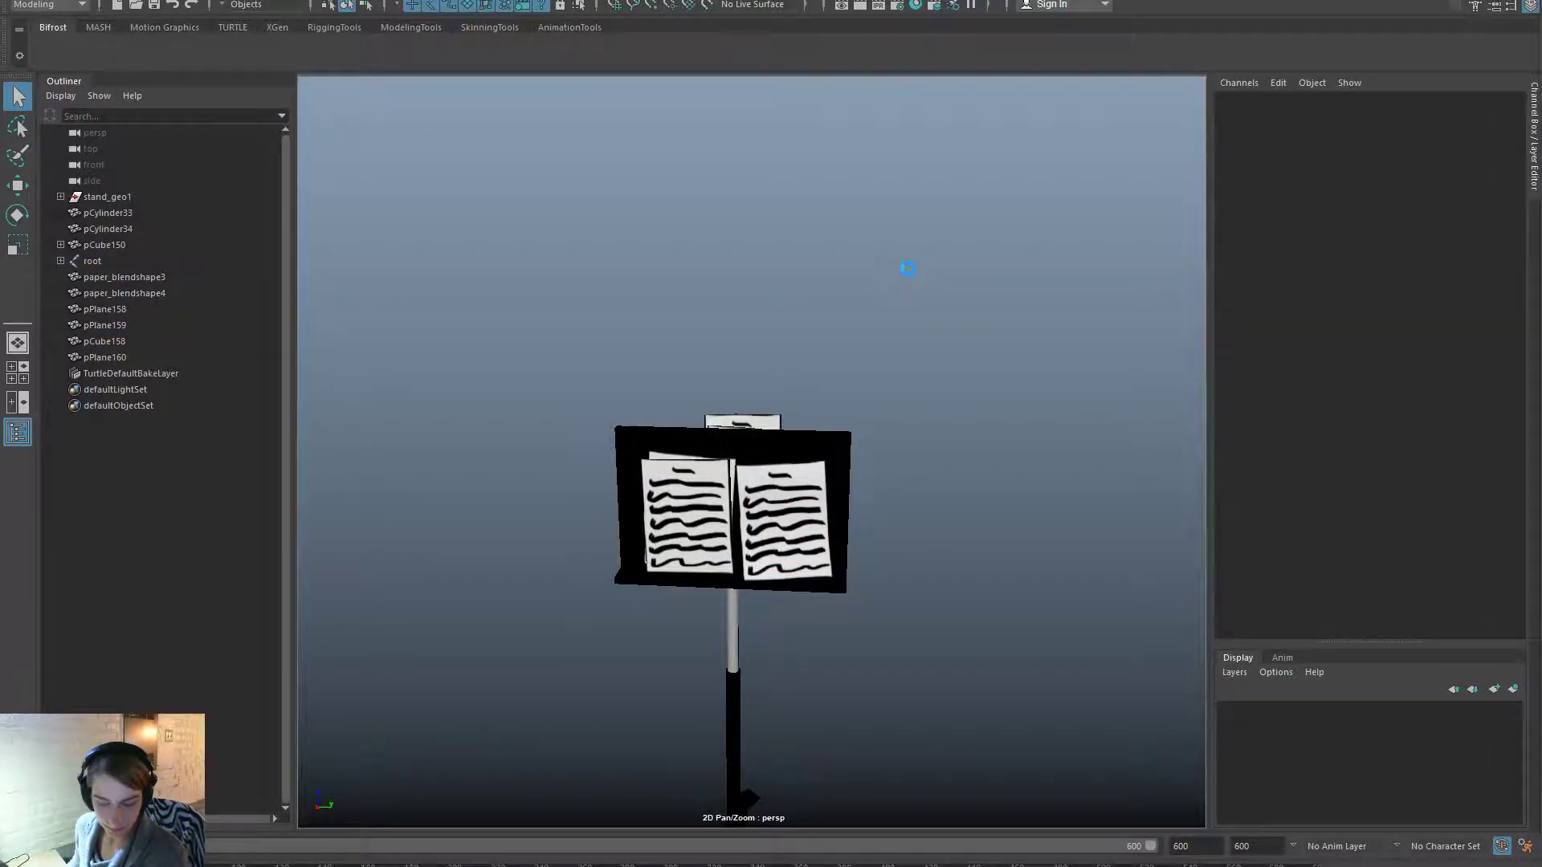
key("ctrl+n")
key("space")
left_click(630, 199)
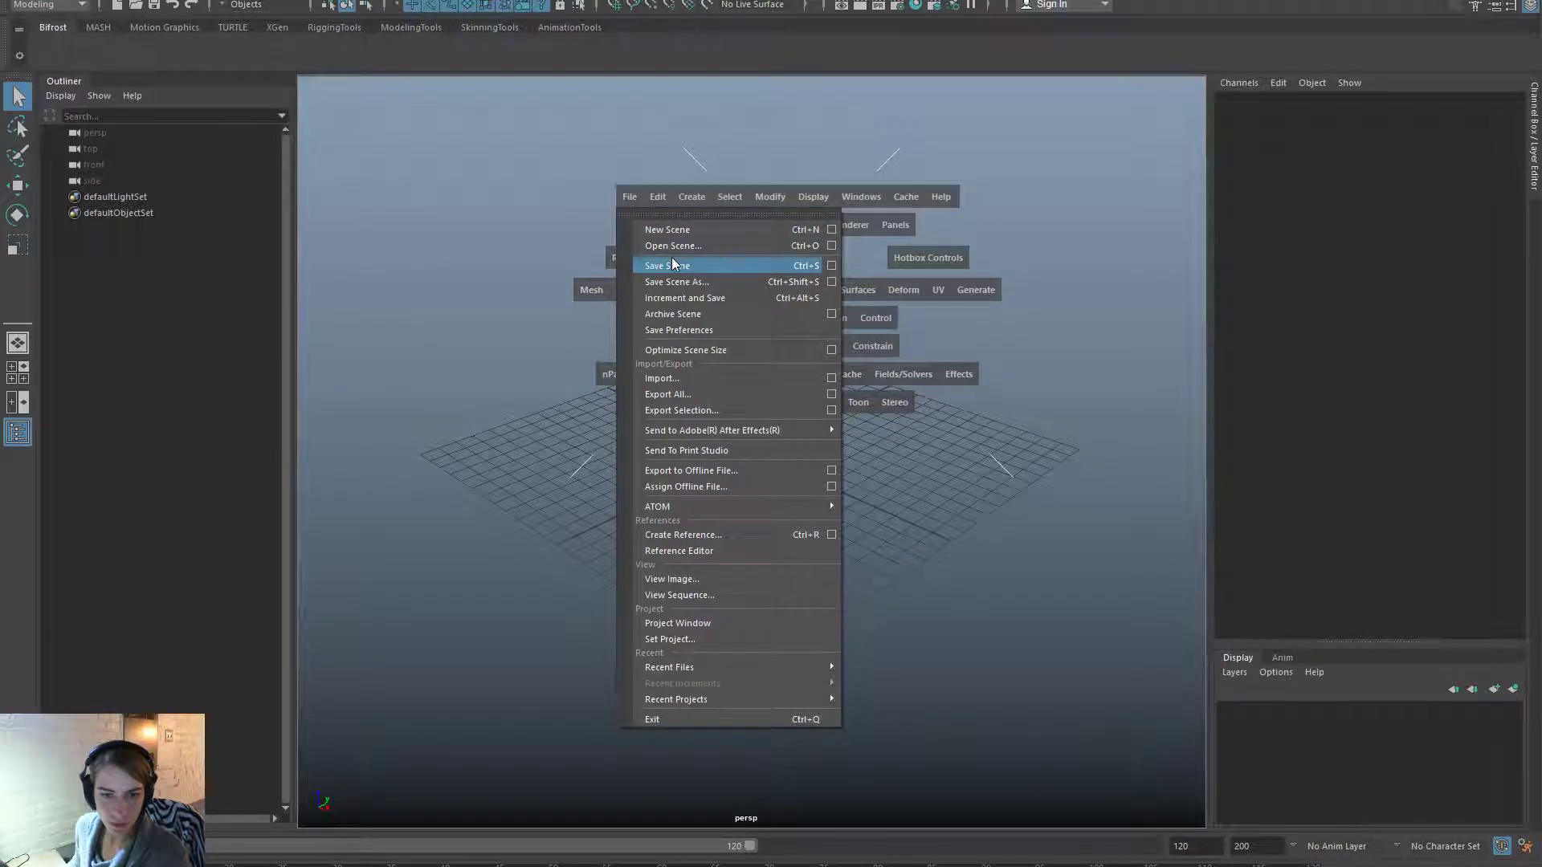
left_click(683, 251)
left_click(501, 363)
left_click(538, 350)
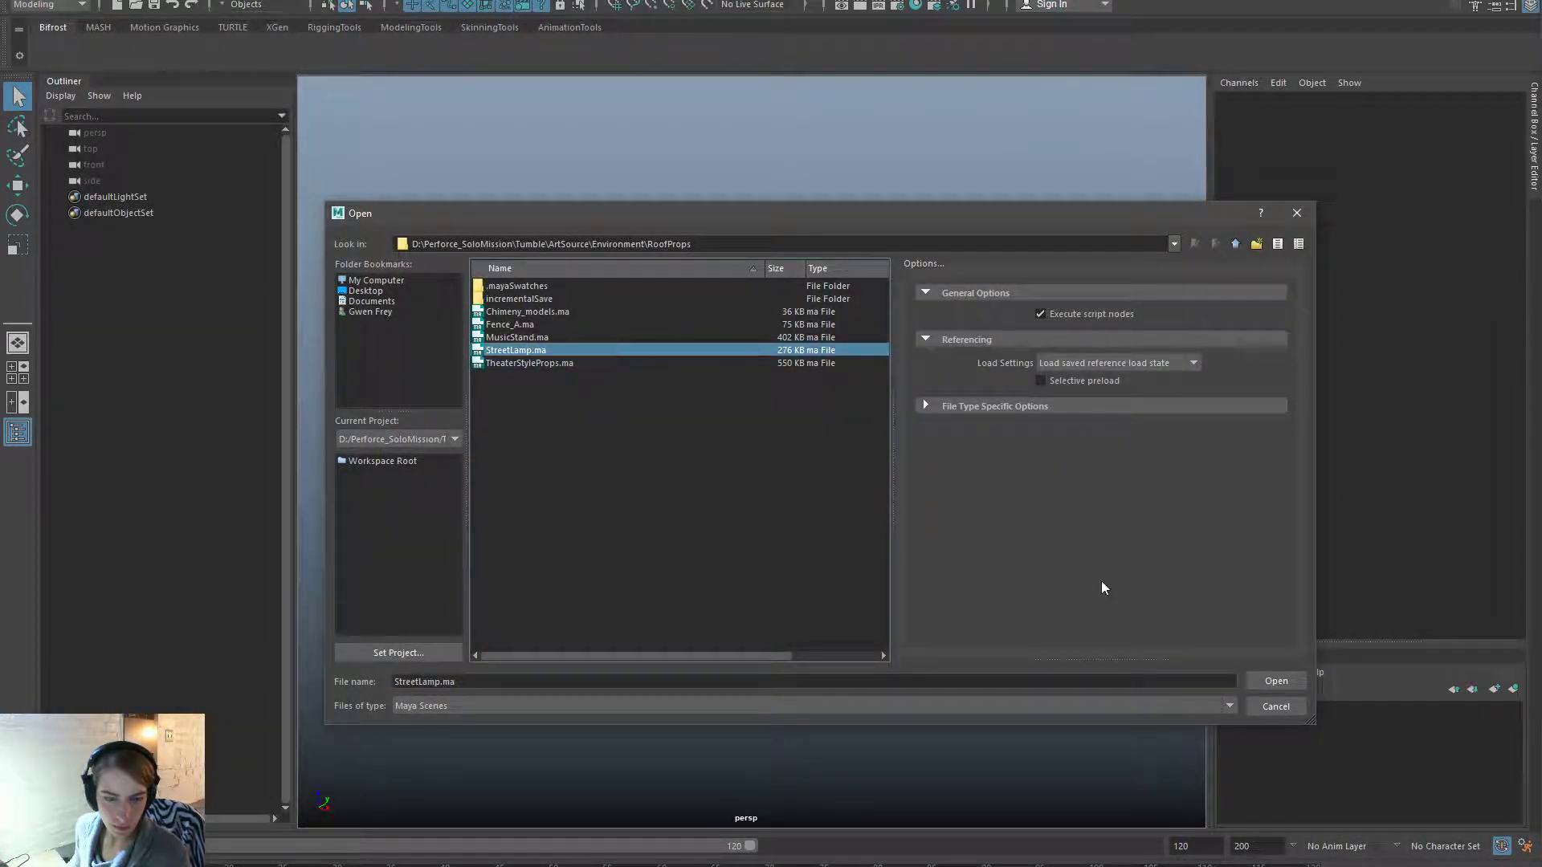
left_click(1301, 707)
Reopen the recent MusicStand.ma scene and discard the changes to the untitled scene.
key("space")
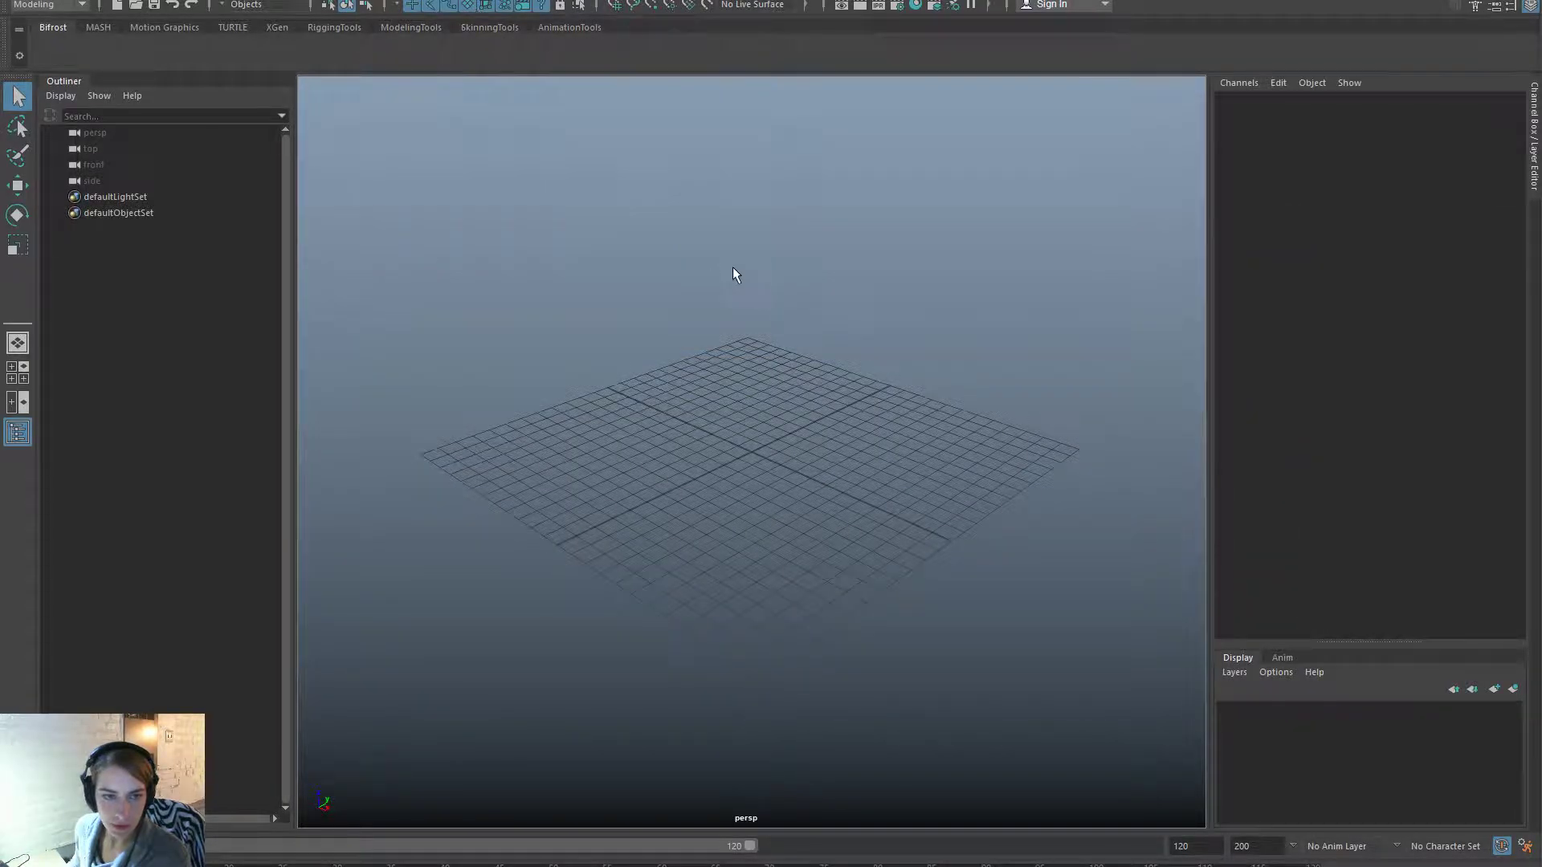
key("space")
left_click(590, 209)
mouse_move(769, 679)
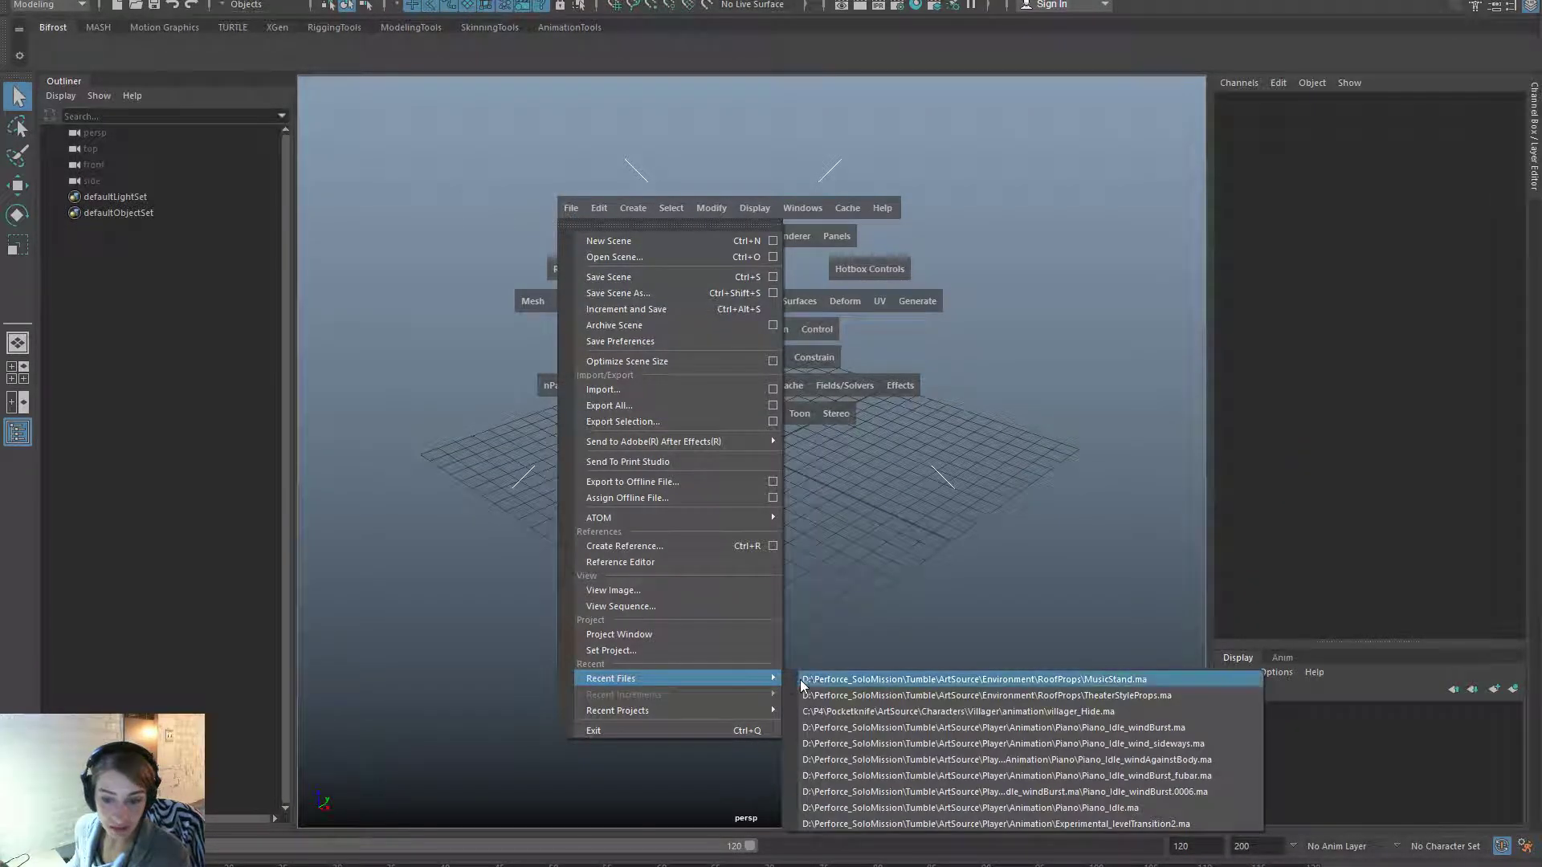
left_click(861, 679)
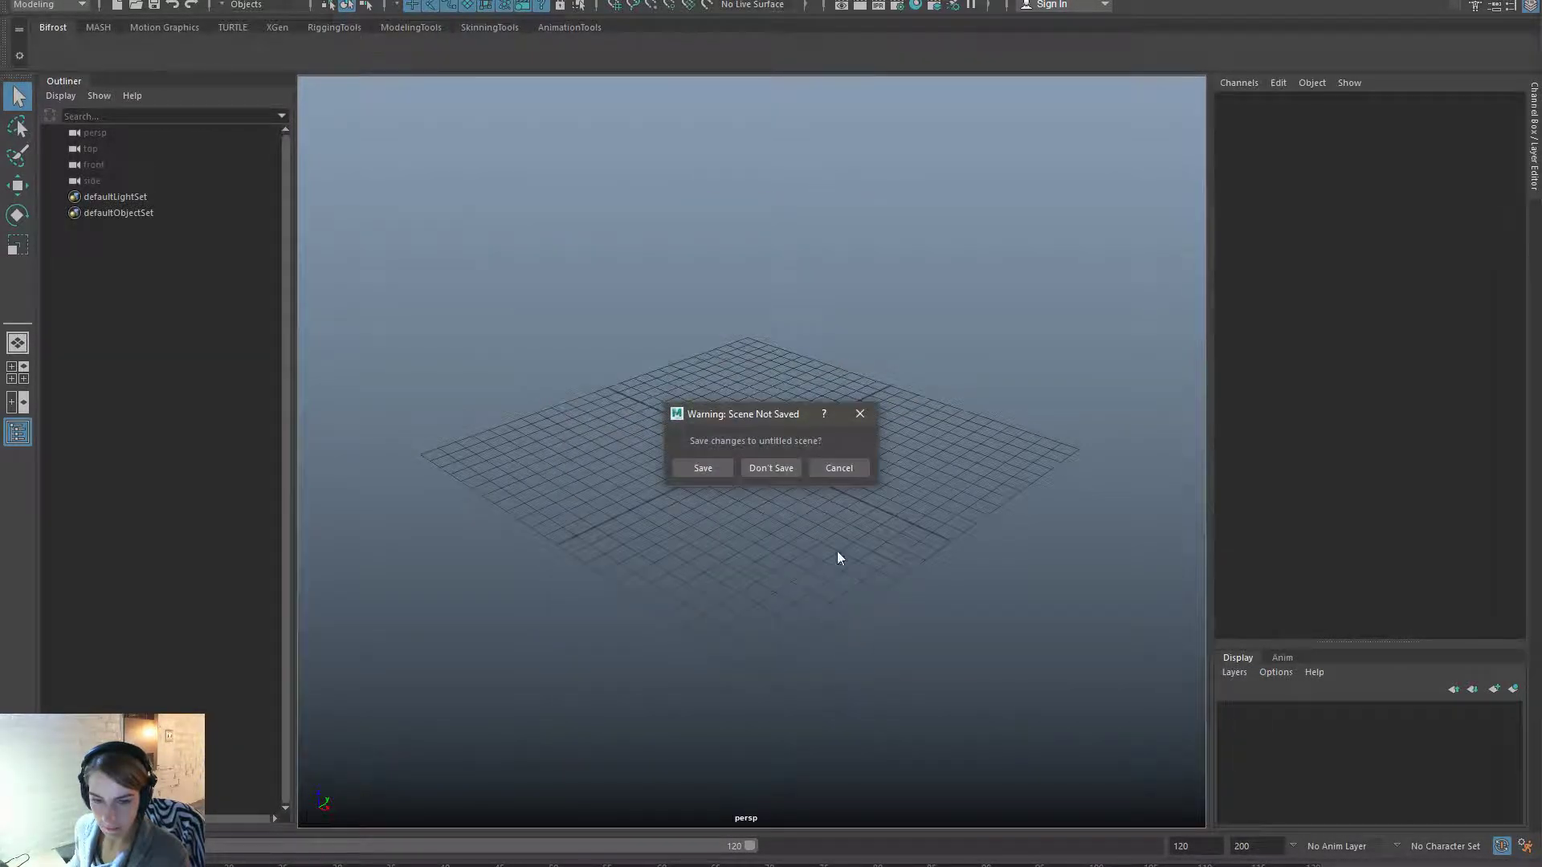
left_click(775, 470)
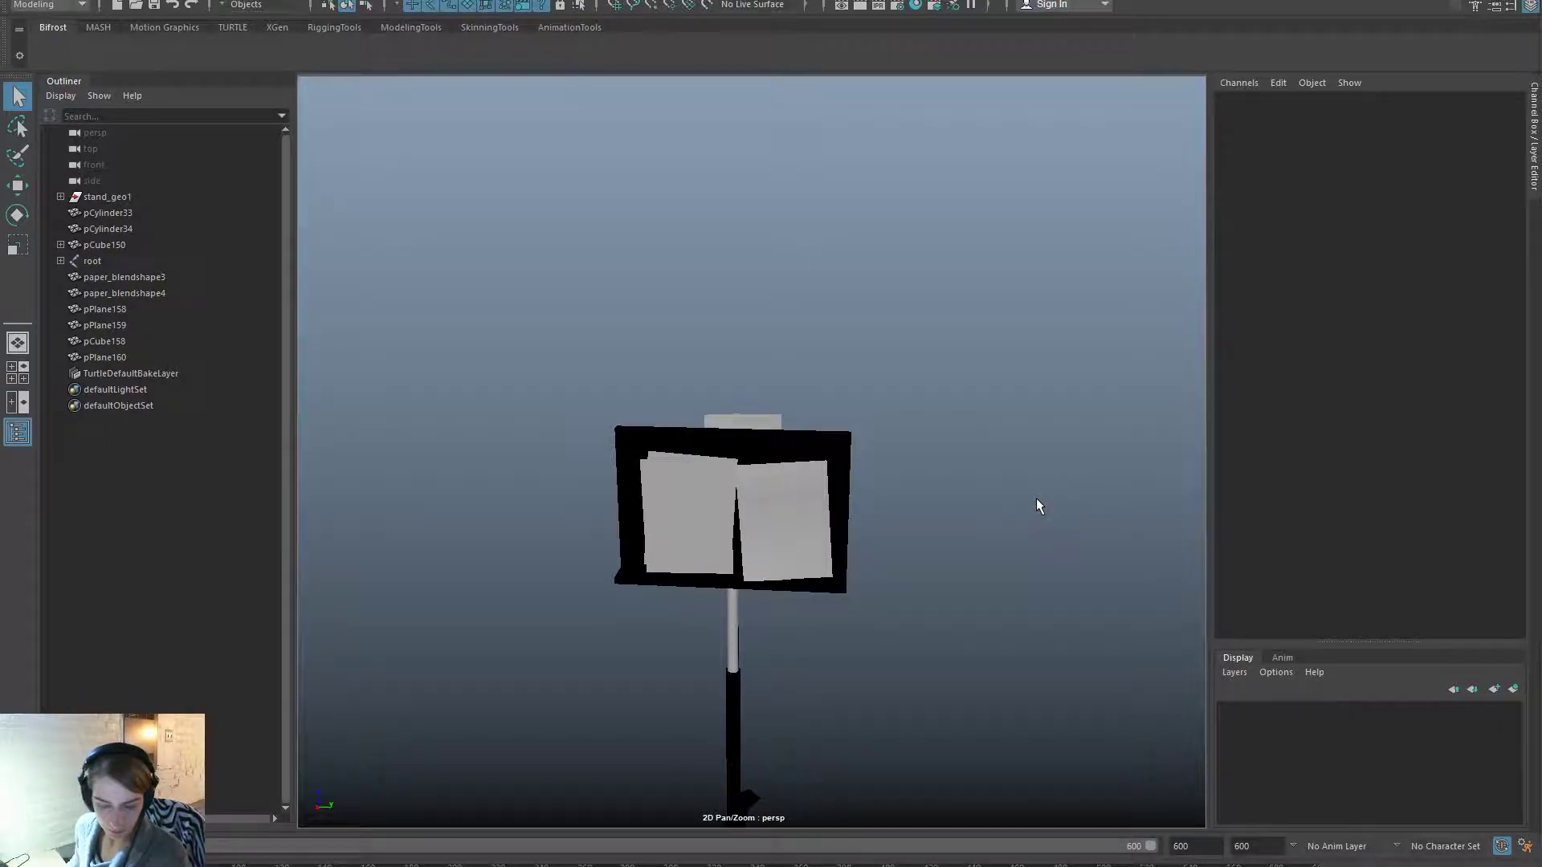
Display textures and delete blendShape1 from the stand's front paper pPlane159 in the Shape Editor.
key("6")
left_click(819, 545)
left_click_drag(883, 562, 727, 357, "alt")
key("space")
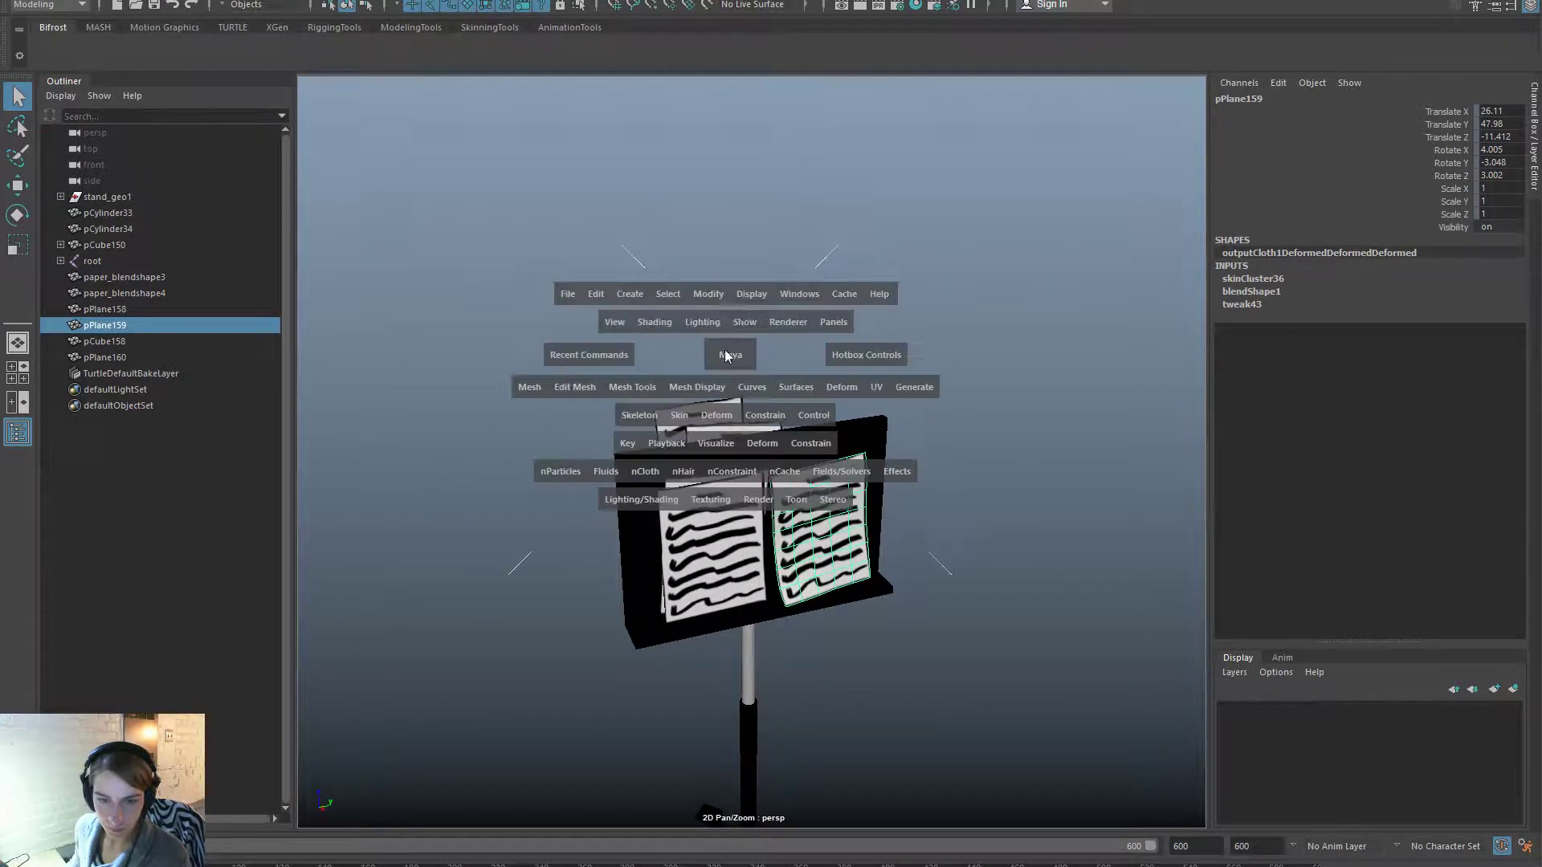
left_click(802, 295)
mouse_move(924, 387)
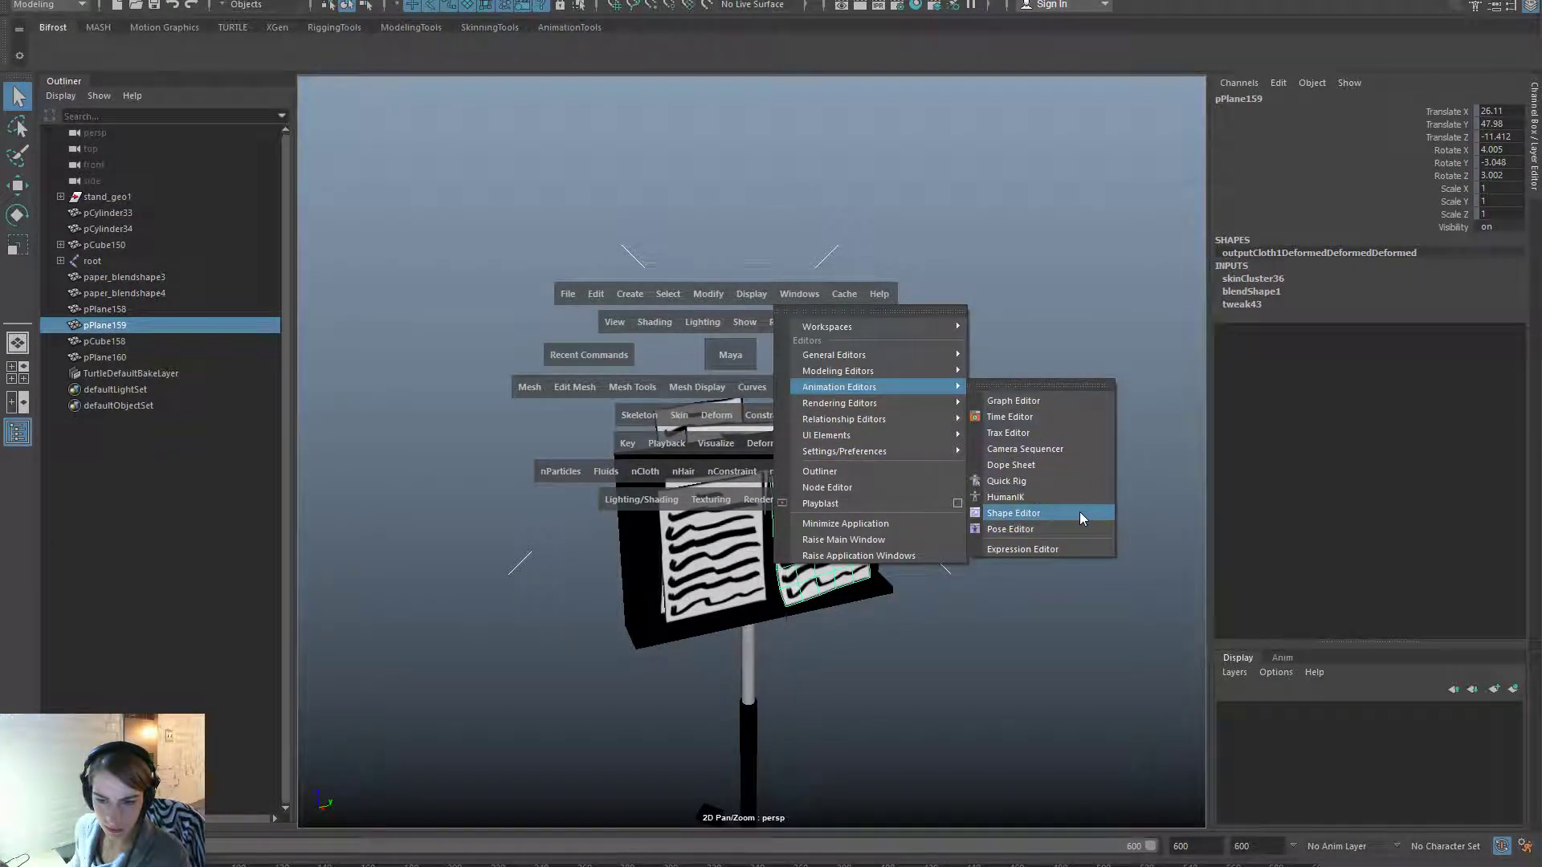
left_click(1079, 512)
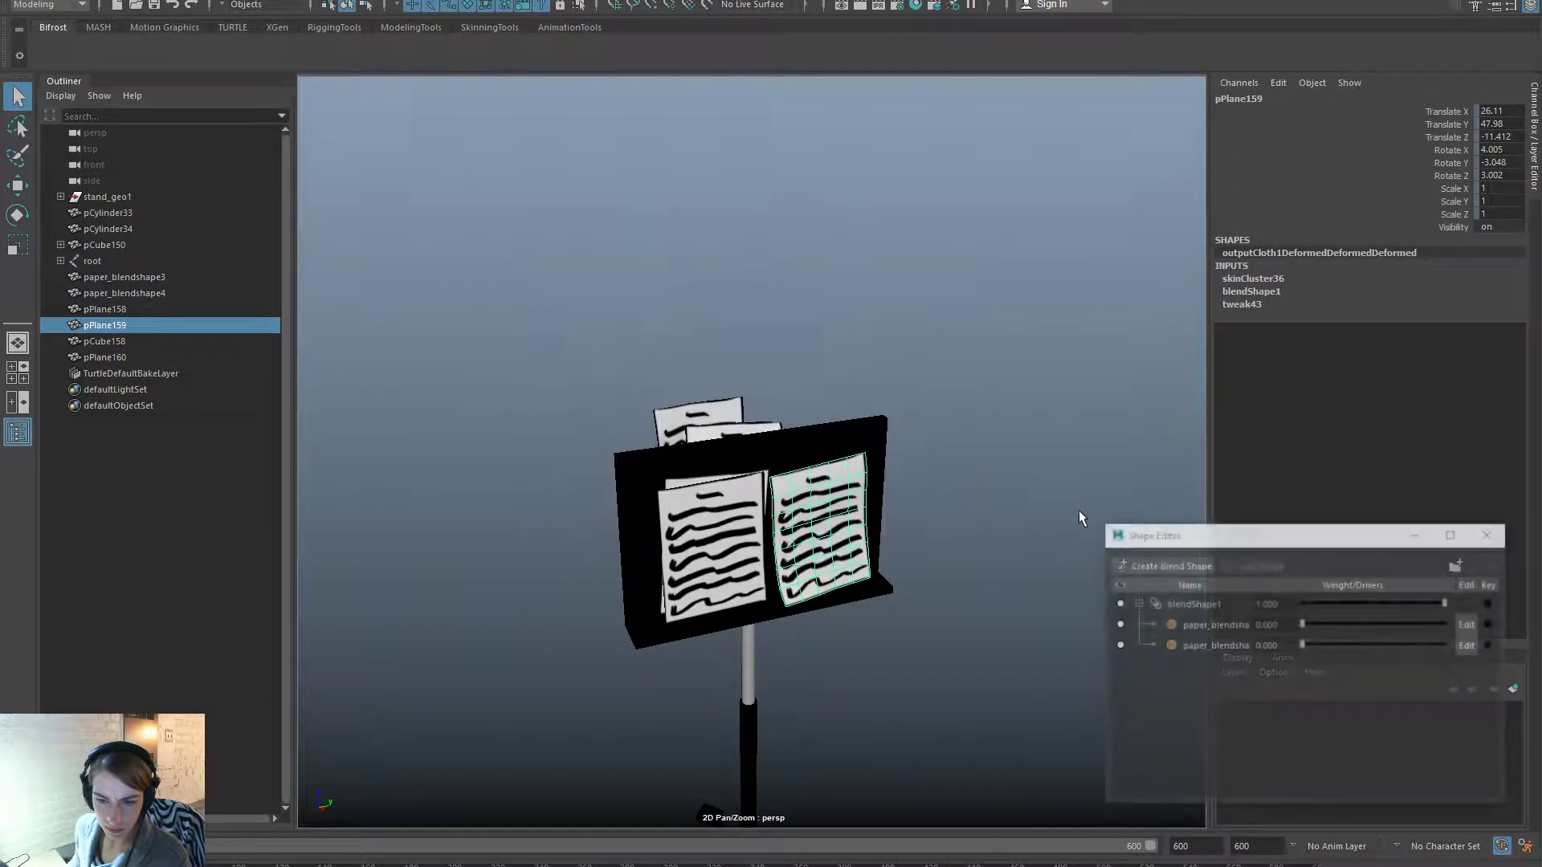
right_click(1224, 603)
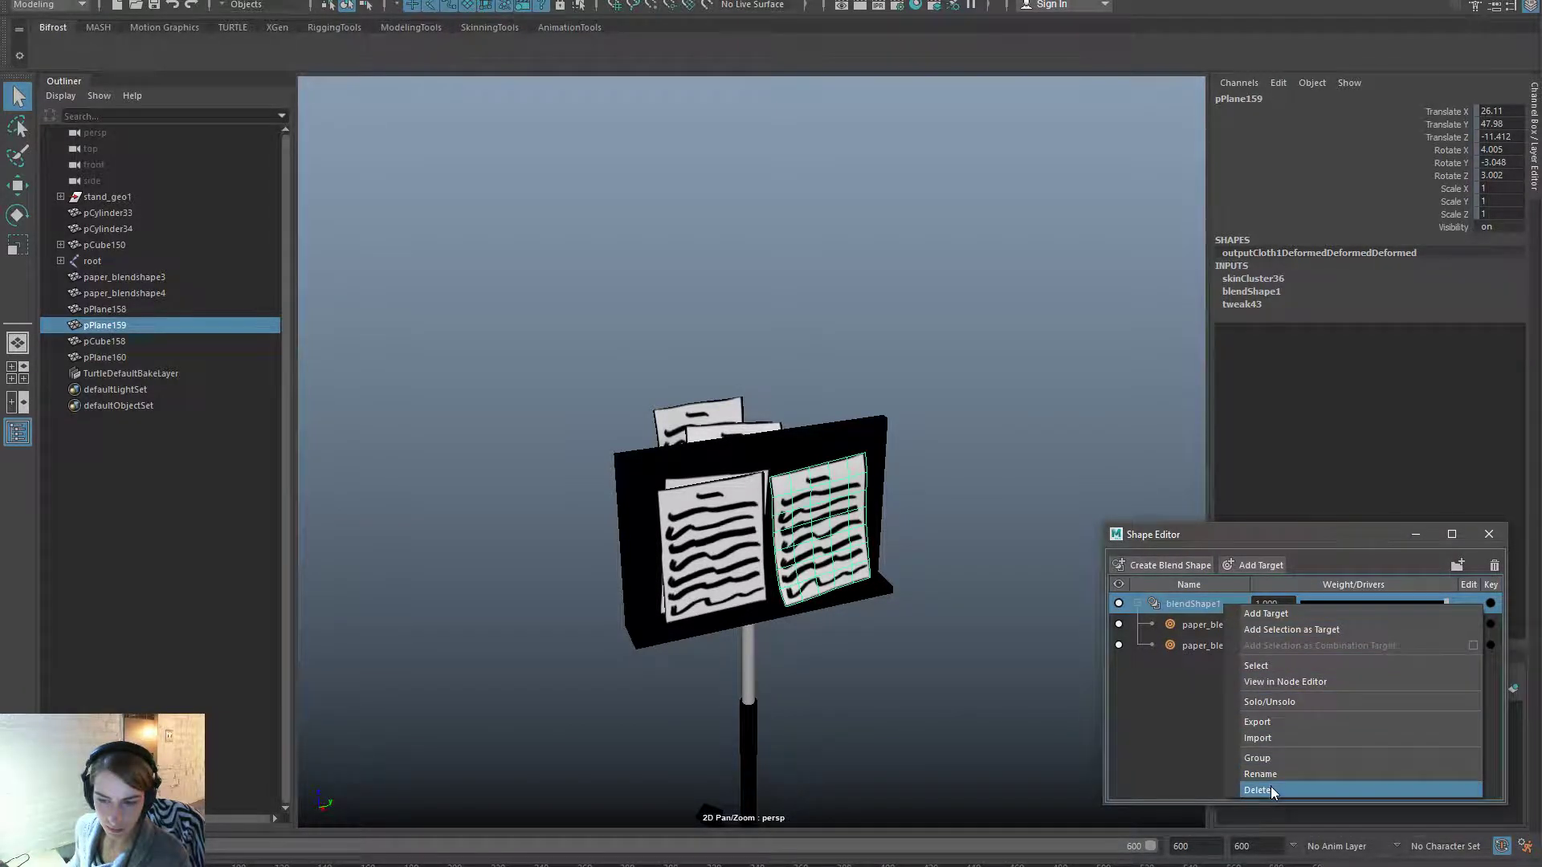
left_click(1259, 789)
Unbind the skin of pPlane159 and move the paper off beside the stand, to about X 16.7, Y 215.2, Z 0.3.
left_click_drag(902, 533, 823, 522, "alt")
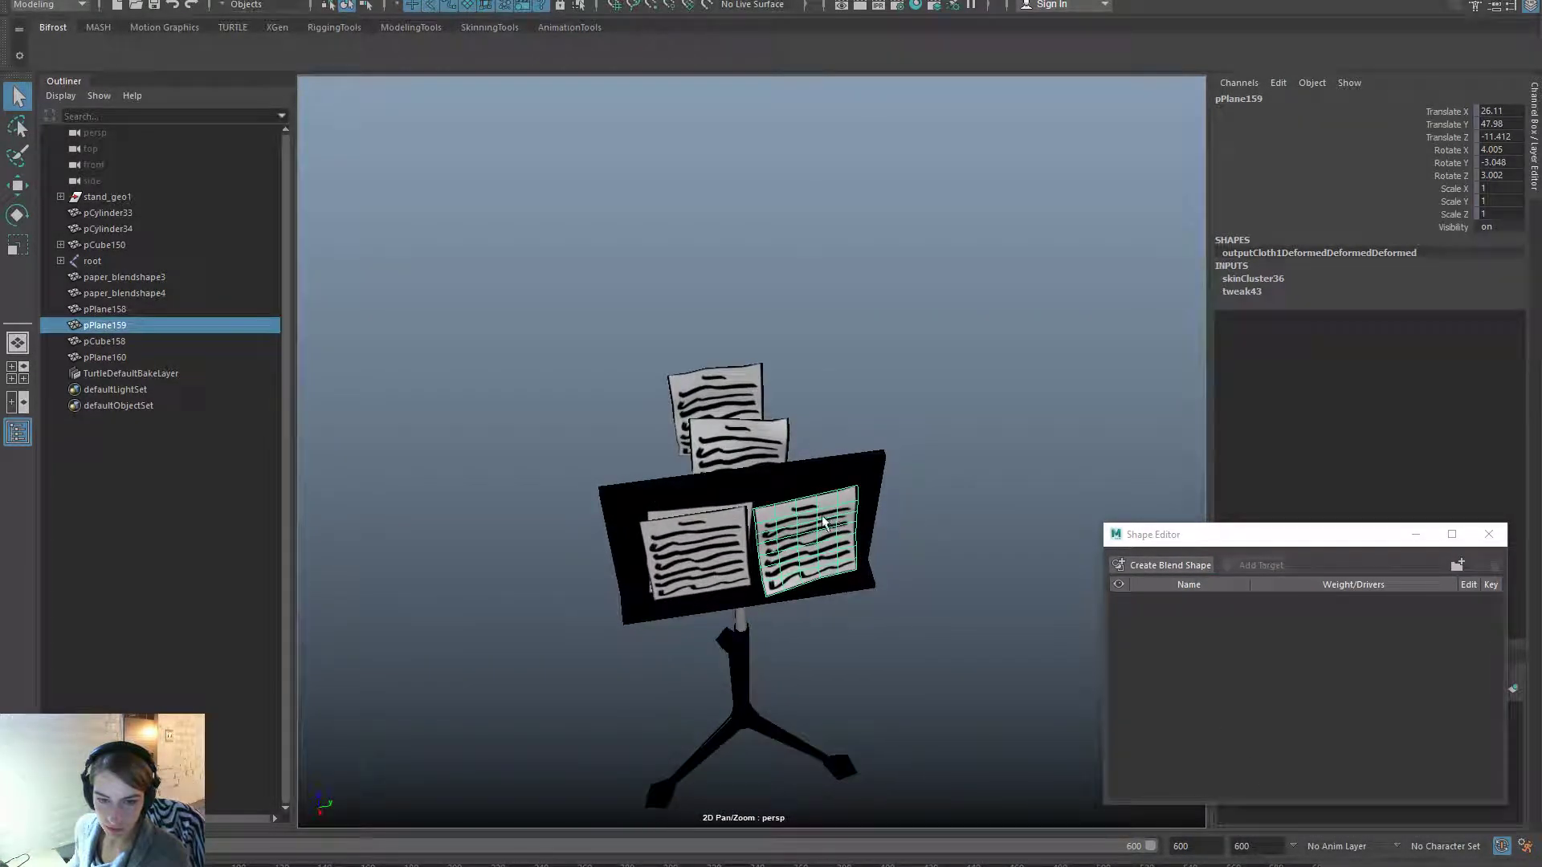
key("w")
key("space")
left_click(811, 377)
left_click(853, 456)
left_click_drag(880, 526, 1086, 477)
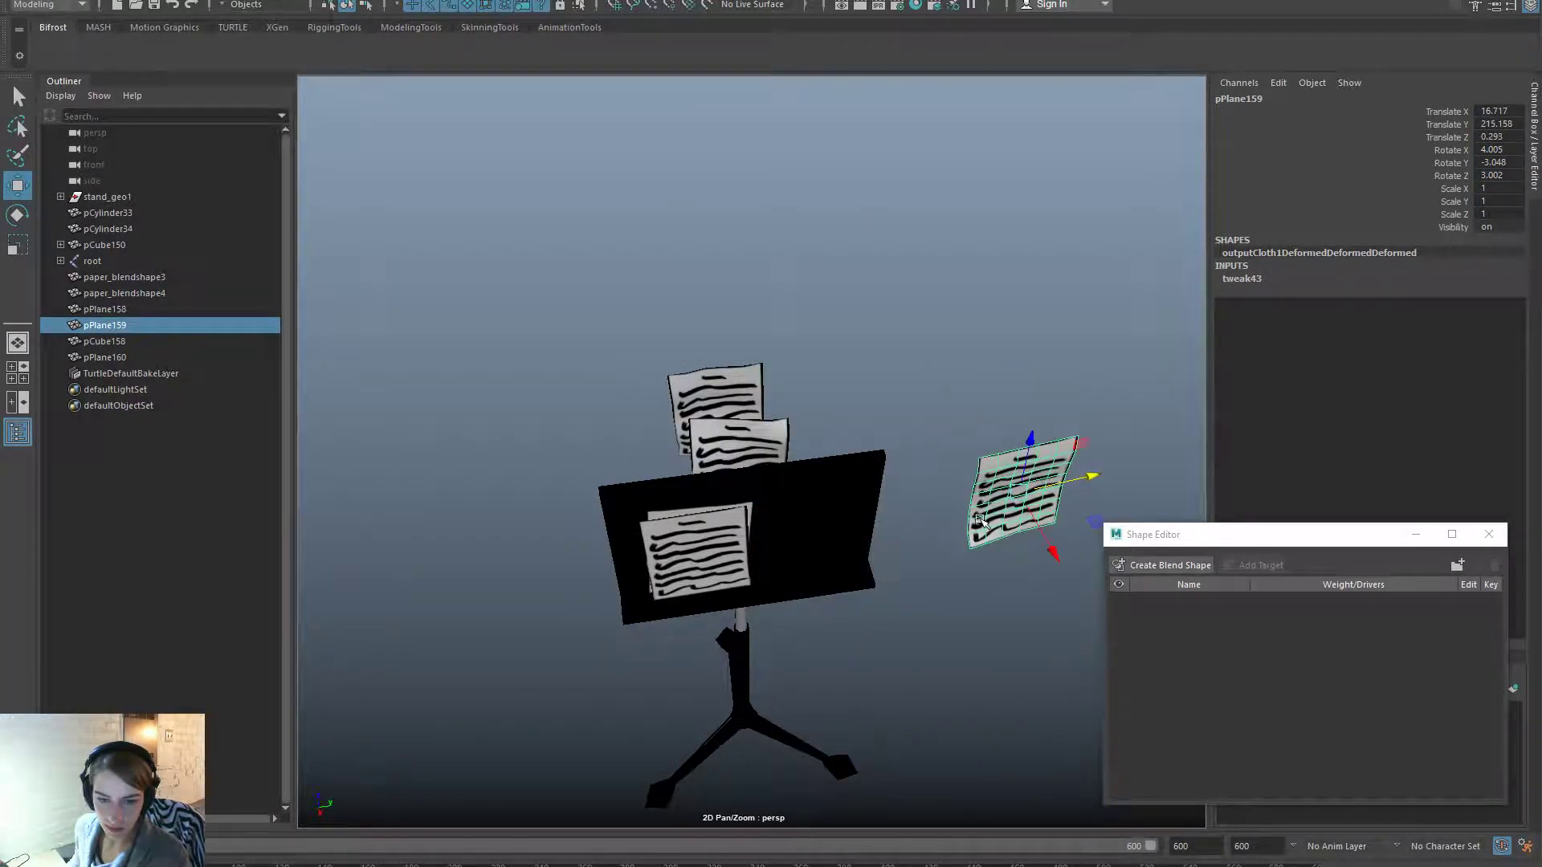
Move paper_blendshape3 into the vacated spot on the stand, at about X 24.5, Y 47.1, Z -10.8.
left_click(775, 449)
left_click_drag(751, 504, 755, 592)
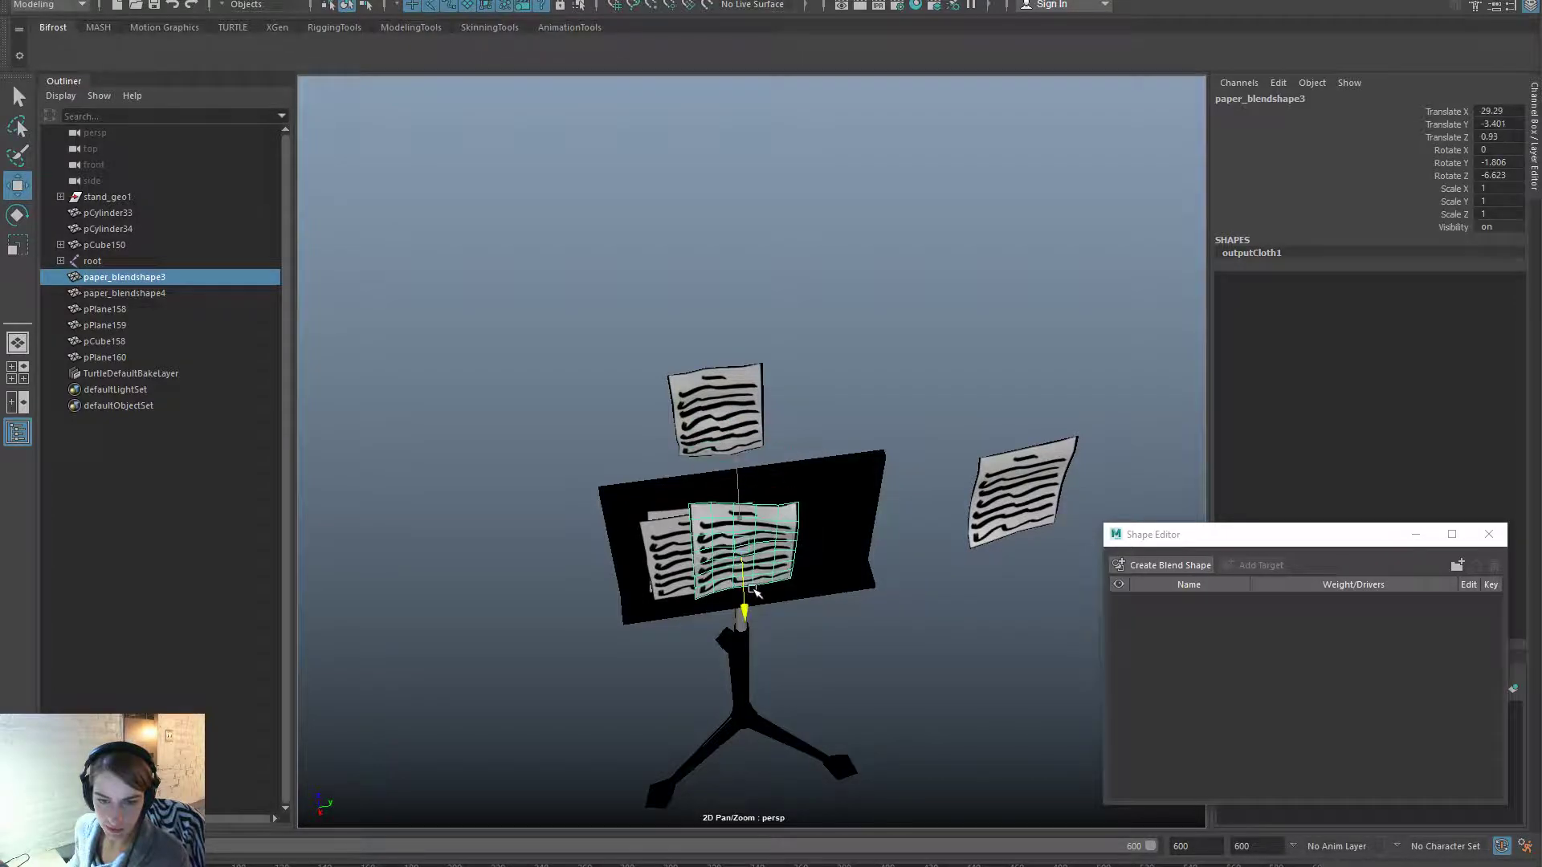
left_click_drag(816, 533, 867, 453)
left_click_drag(790, 415, 887, 508)
left_click_drag(802, 620, 805, 613)
Create a blend shape on paper_blendshape3 with paper_blendshape4 and pPlane159 as targets, and reselect paper_blendshape3 alone.
left_click(748, 446)
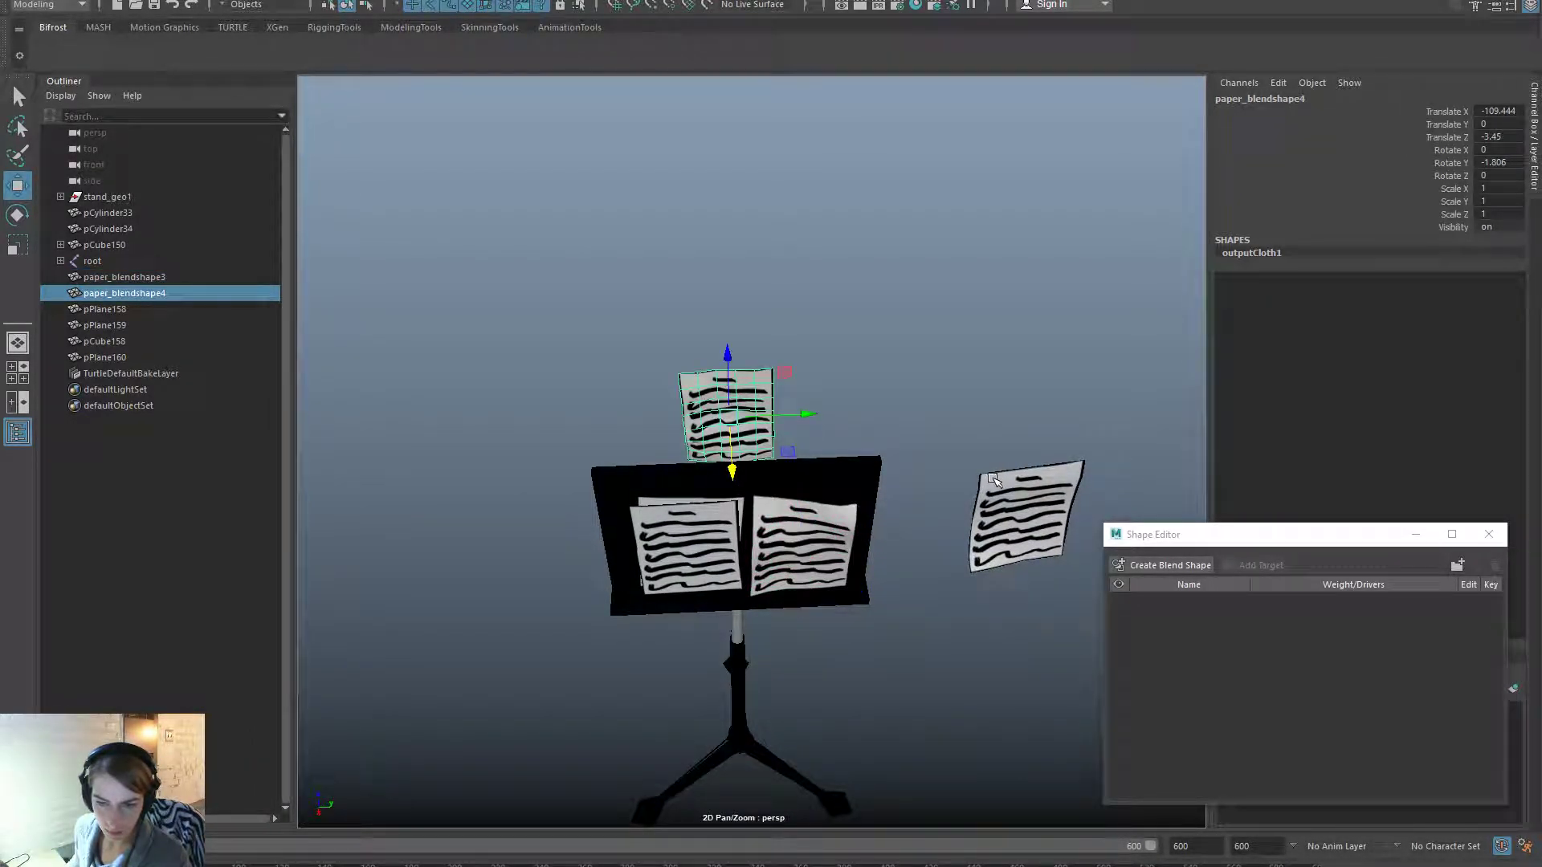
left_click(991, 480, "shift")
left_click(823, 550, "shift")
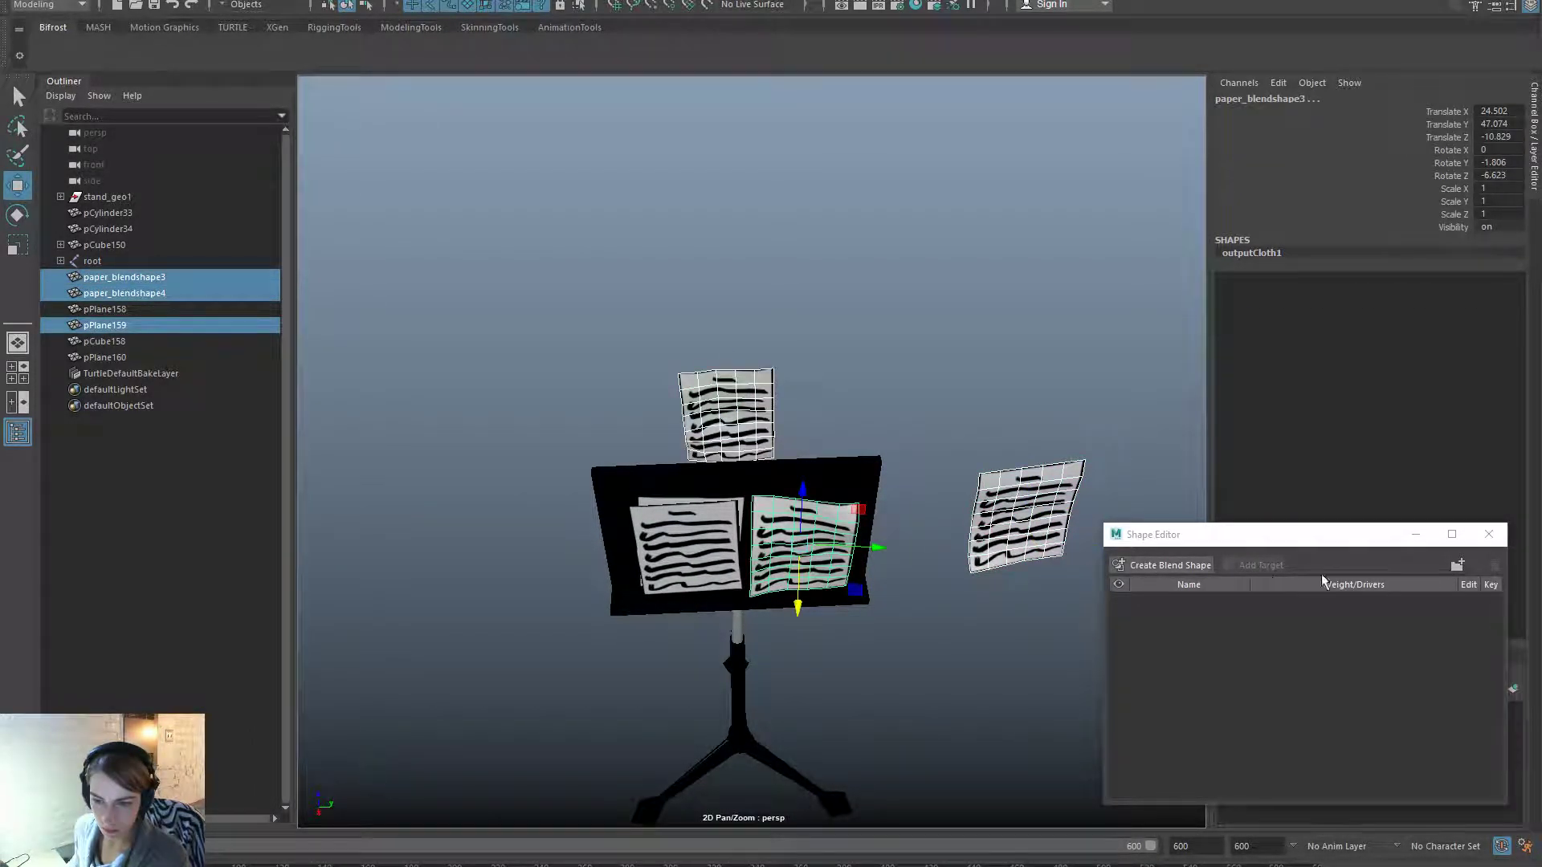
left_click(1458, 566)
left_click(956, 647)
left_click(787, 508)
left_click(787, 508)
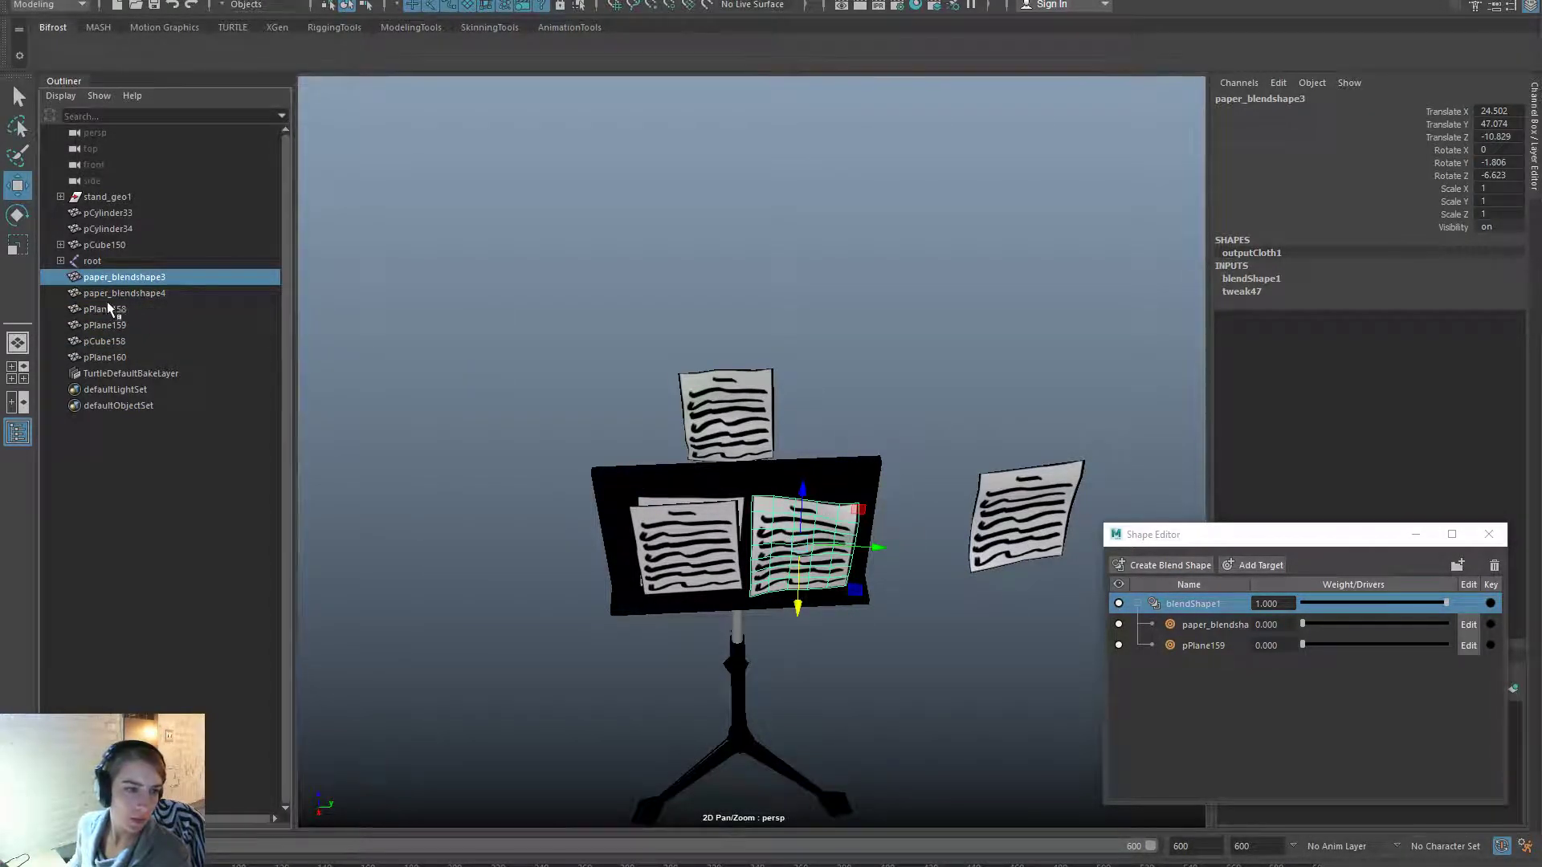
Bind paper_blendshape3 to the g_stand_top joint under root and clear the selection.
left_click(61, 261)
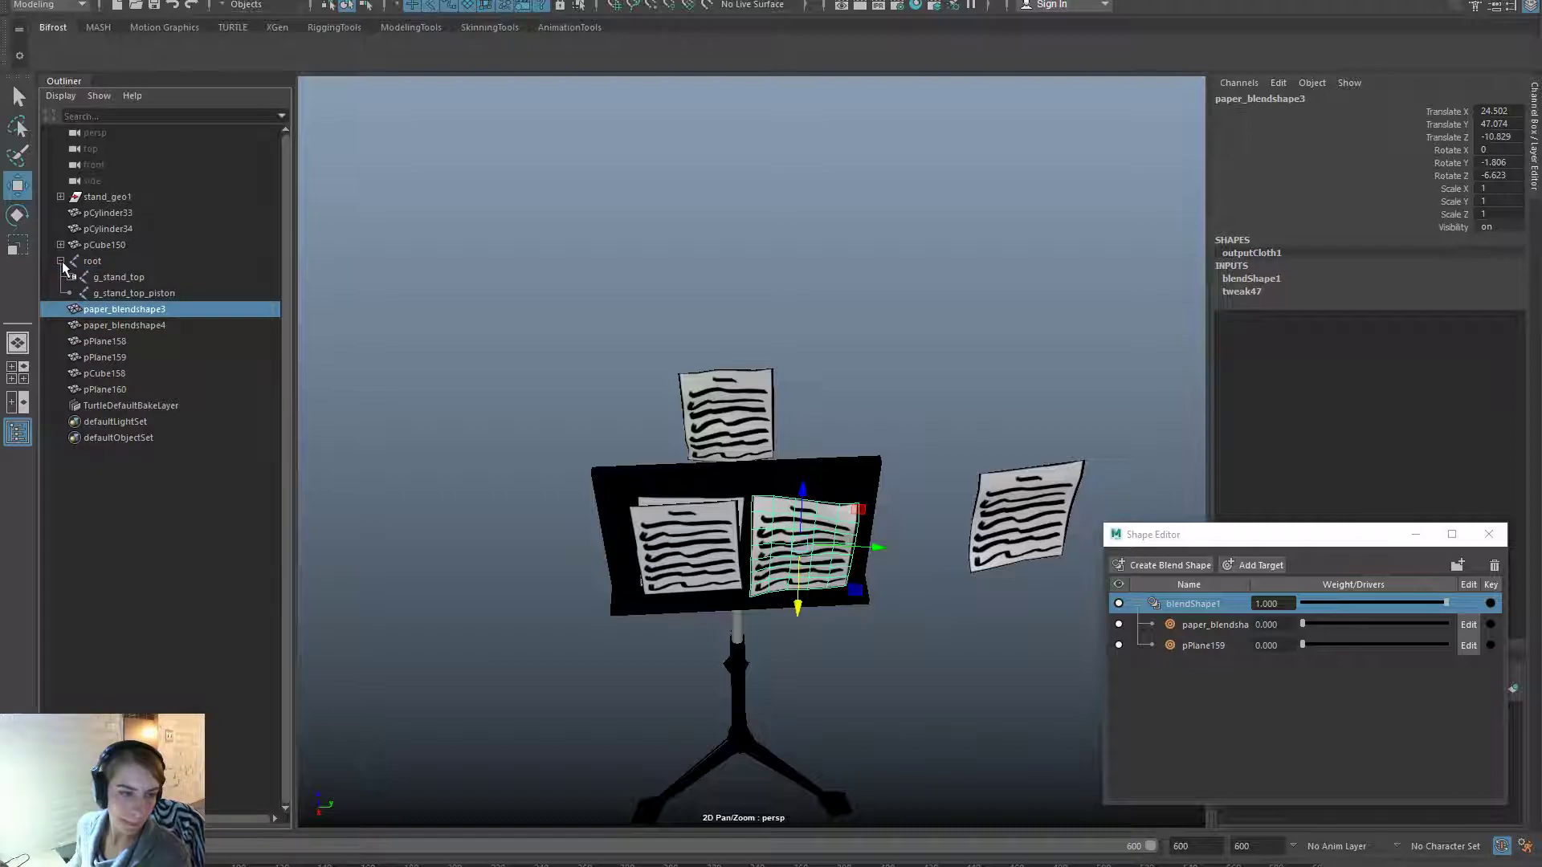
left_click(191, 283, "ctrl")
key("space")
left_click(641, 408)
left_click(684, 453)
left_click(897, 404)
Export the whole scene over musicStand2.fbx, confirm the replacement and close the export warnings.
left_click_drag(747, 591, 787, 482, "alt")
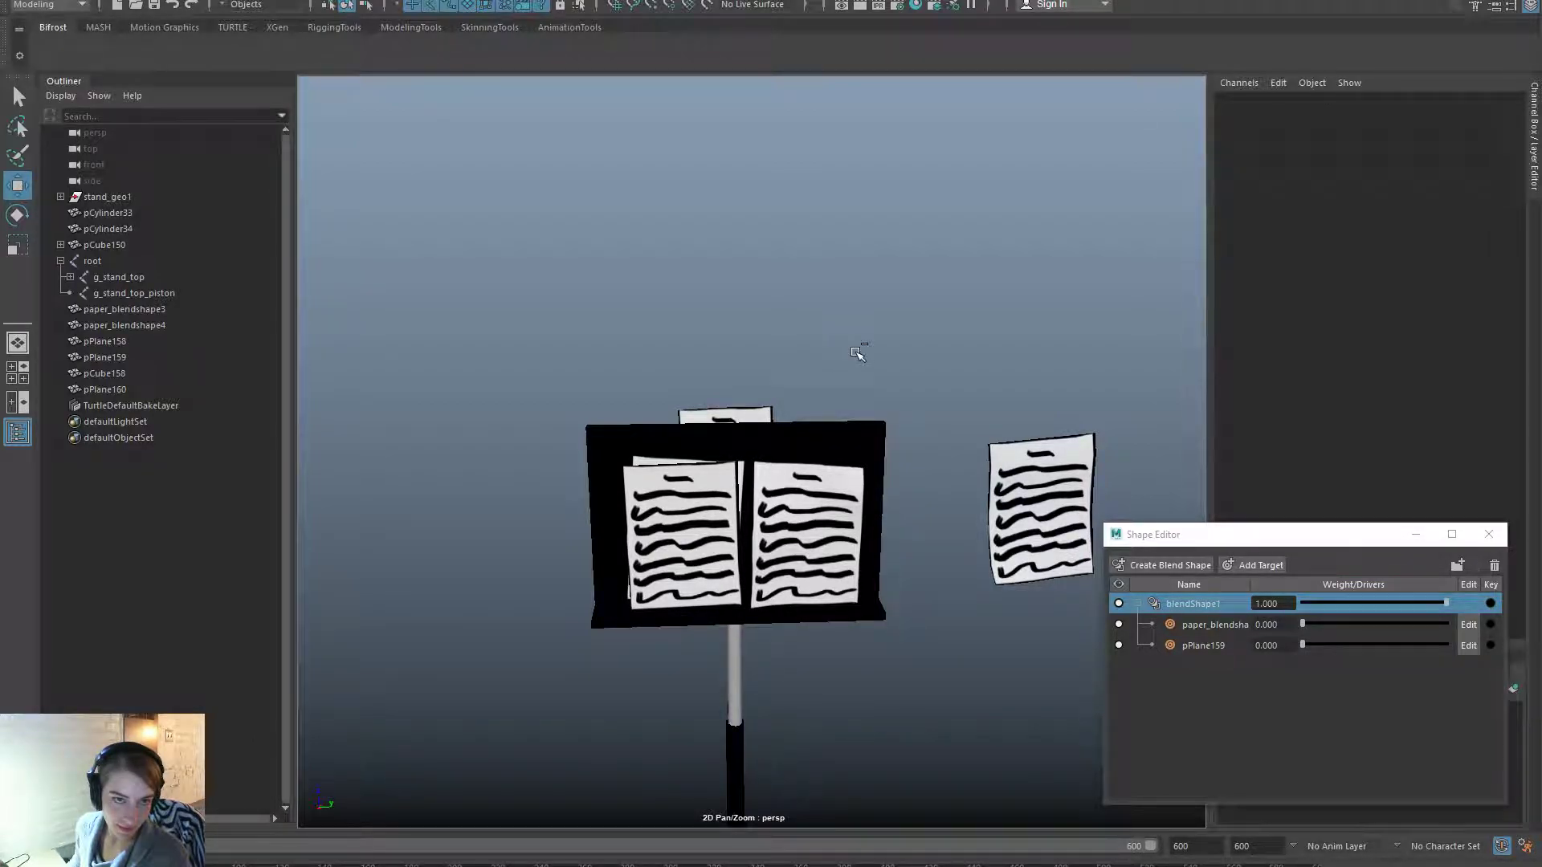
key("space")
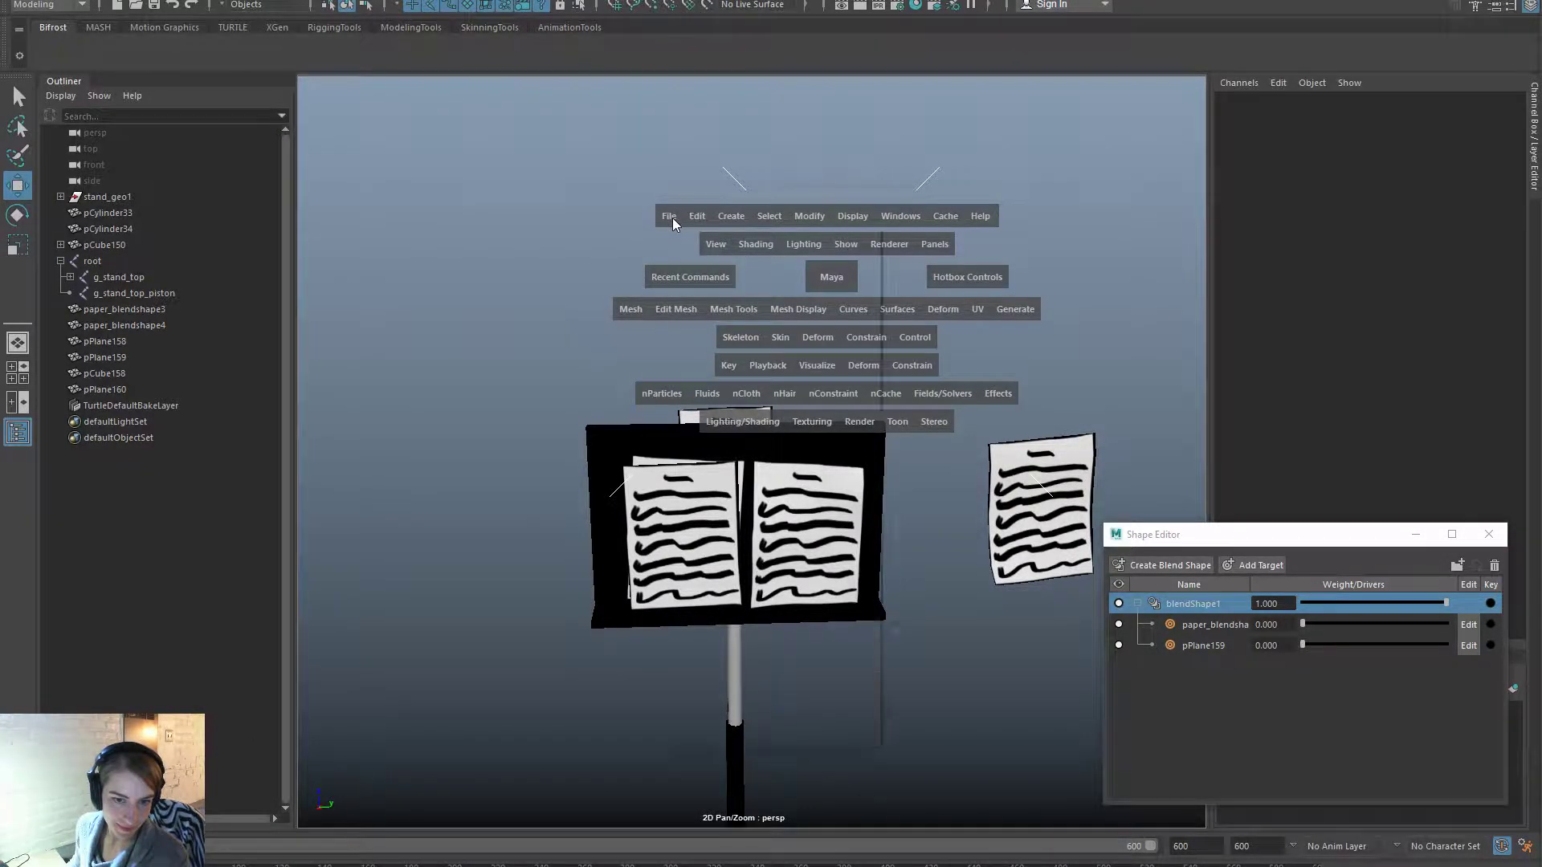
left_click(669, 216)
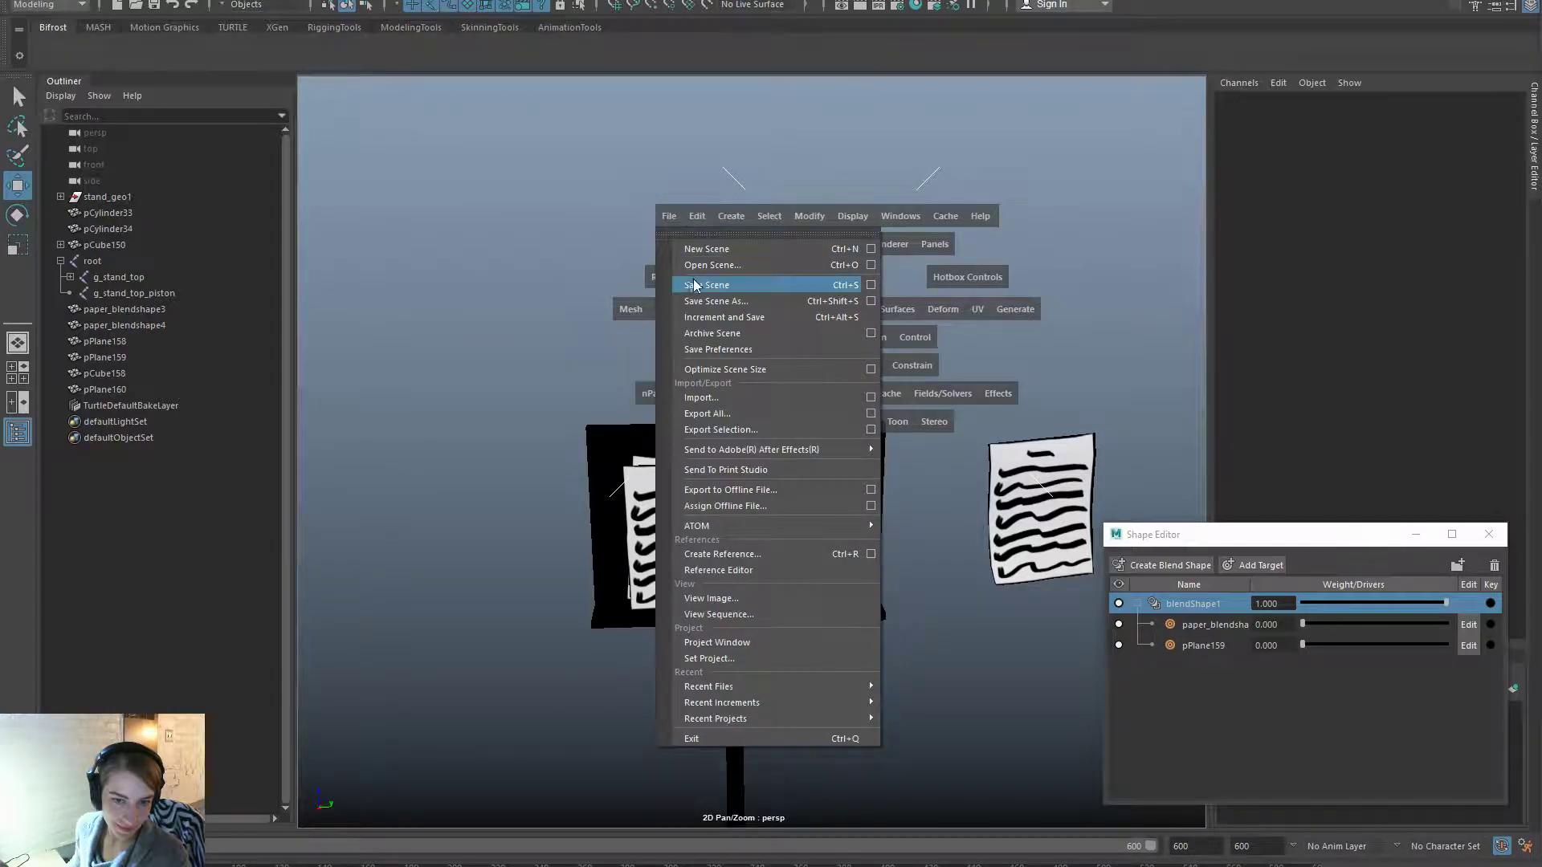
left_click(736, 413)
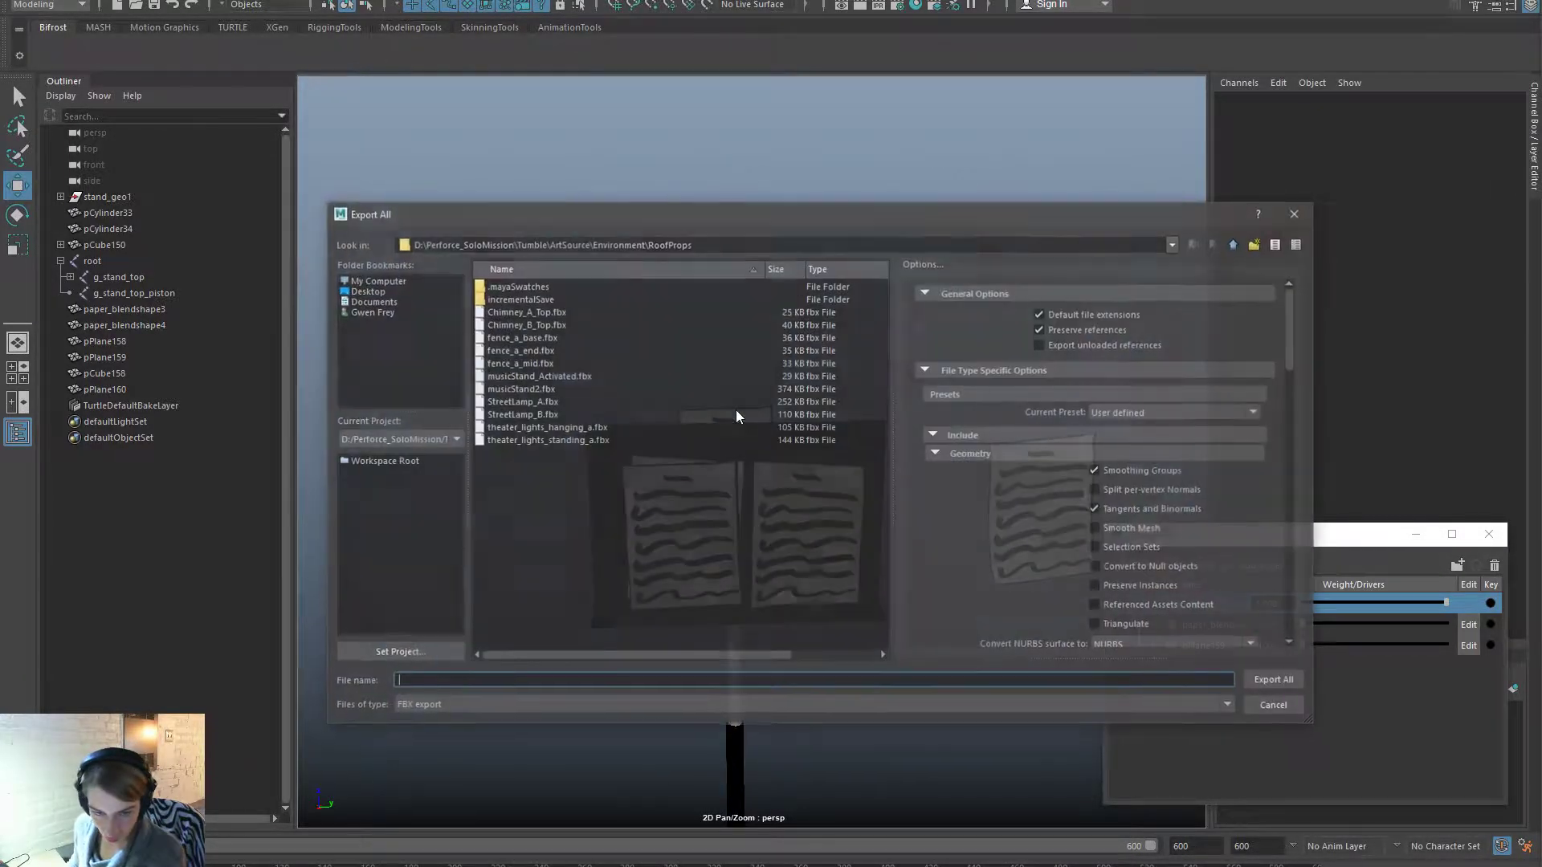
left_click(600, 400)
left_click(601, 378)
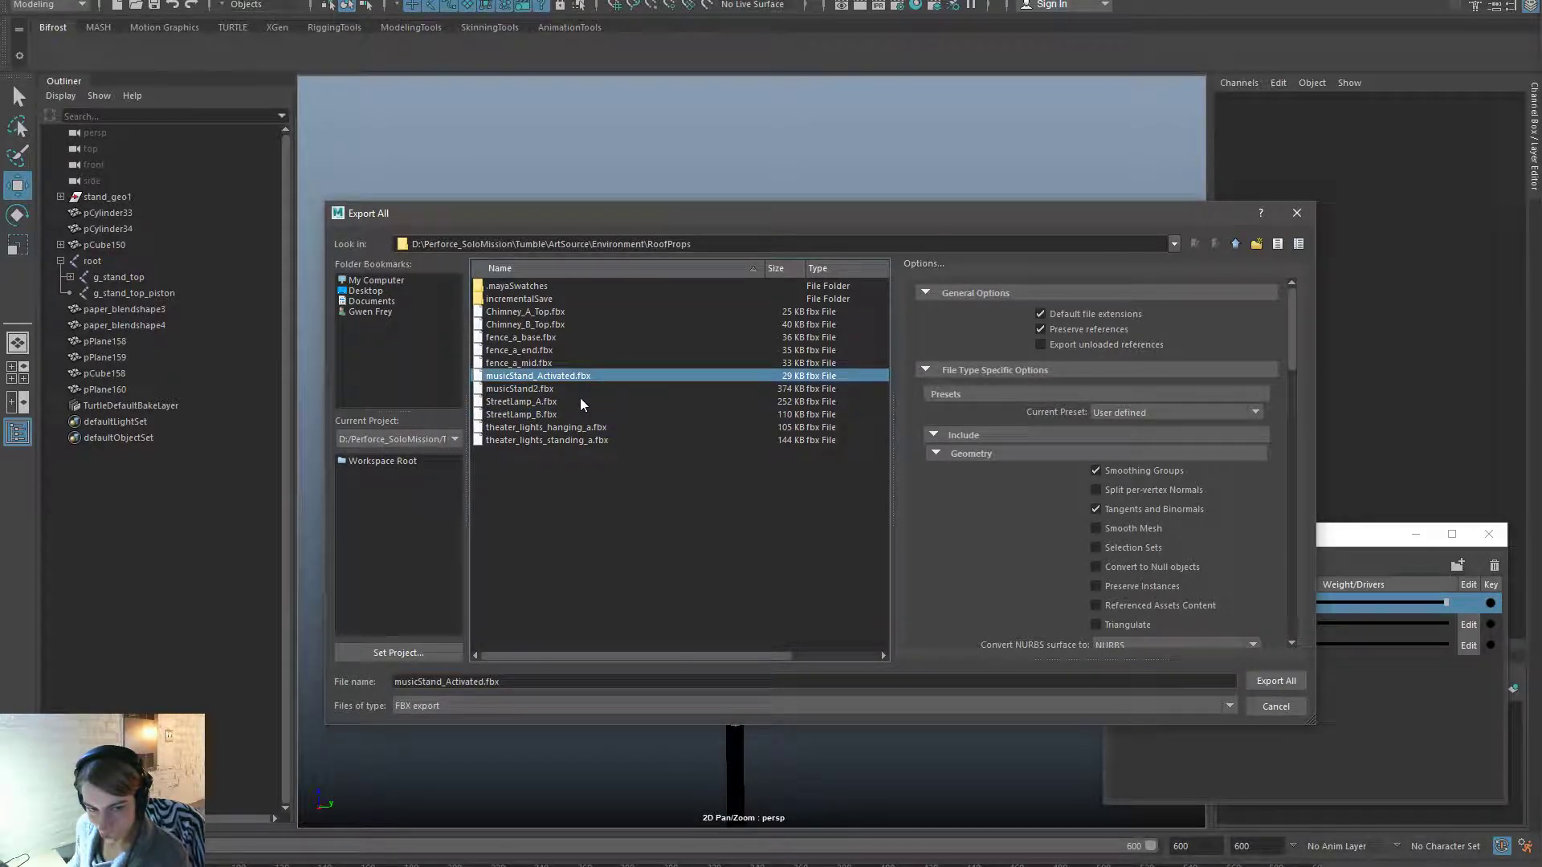
double_click(580, 387)
left_click(784, 490)
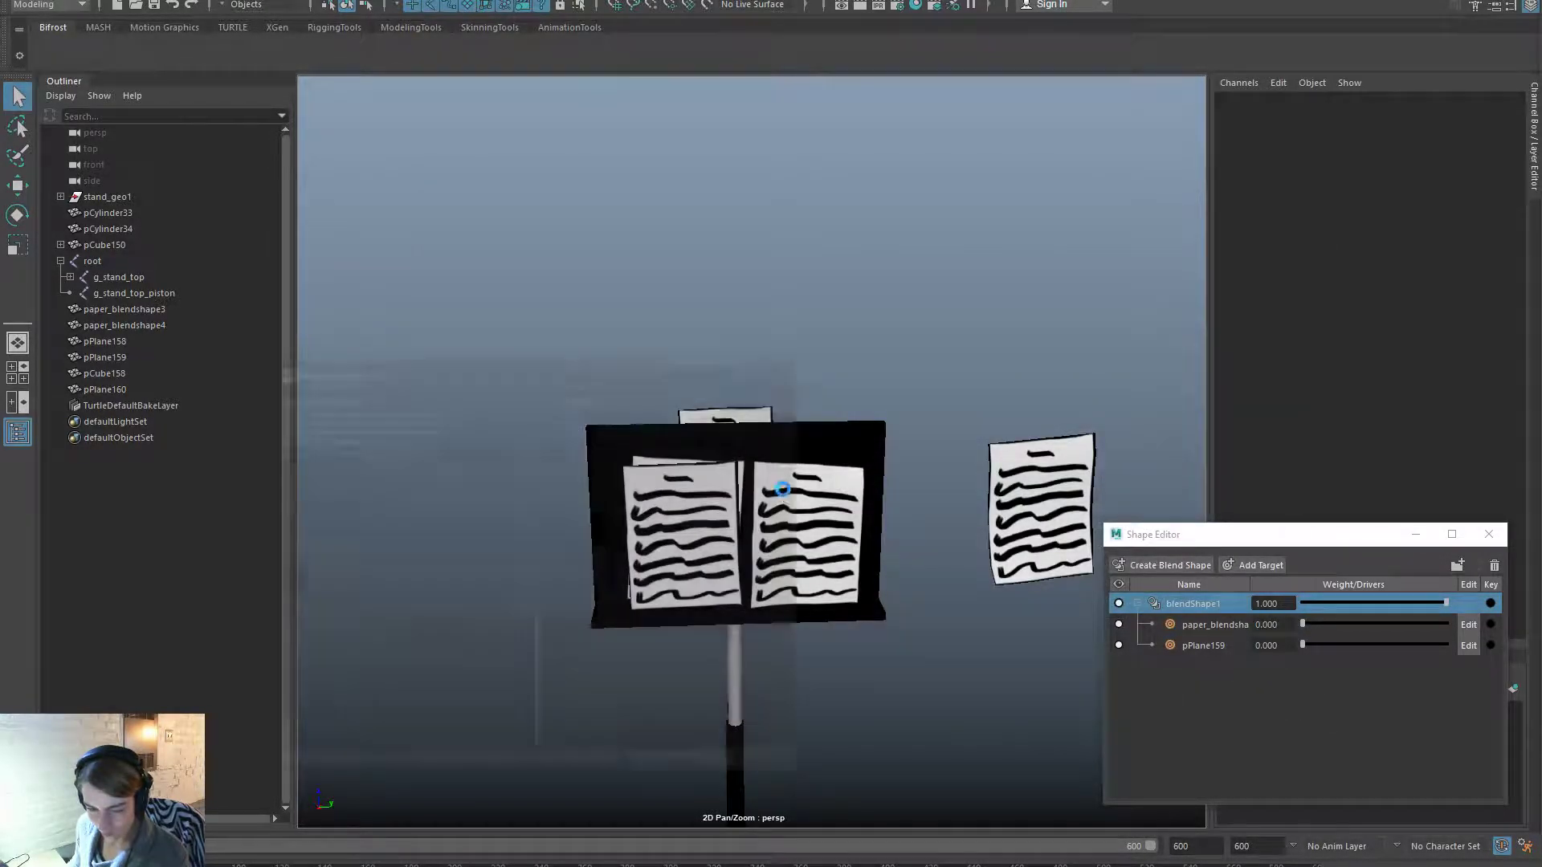
left_click(786, 370)
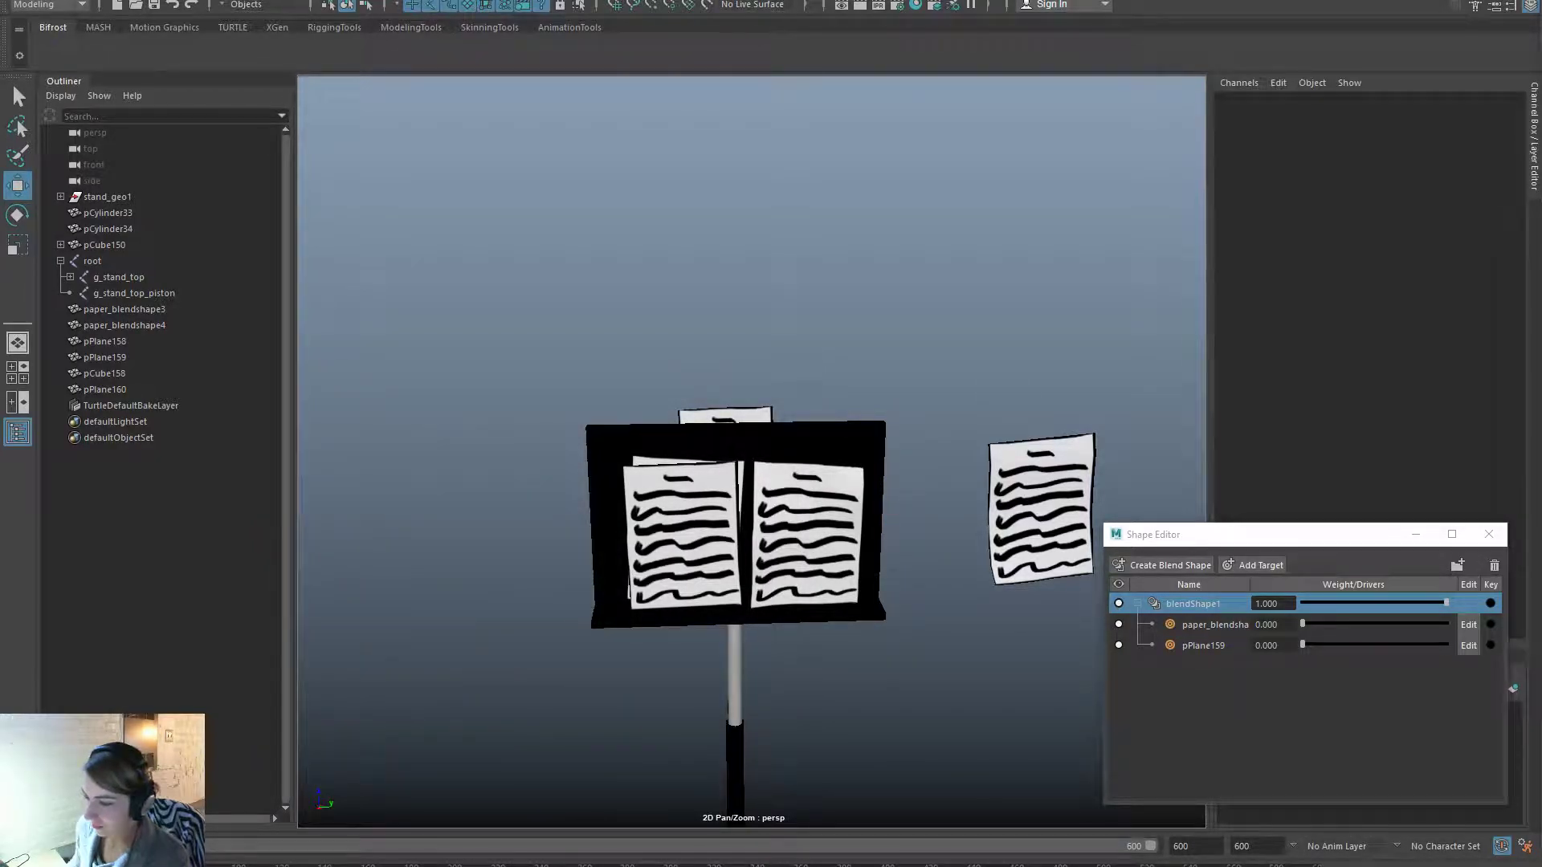
Switch to Unreal Editor, leave the full-screen viewport and reimport the musicStand skeletal mesh from musicStand2.
key("alt+Tab")
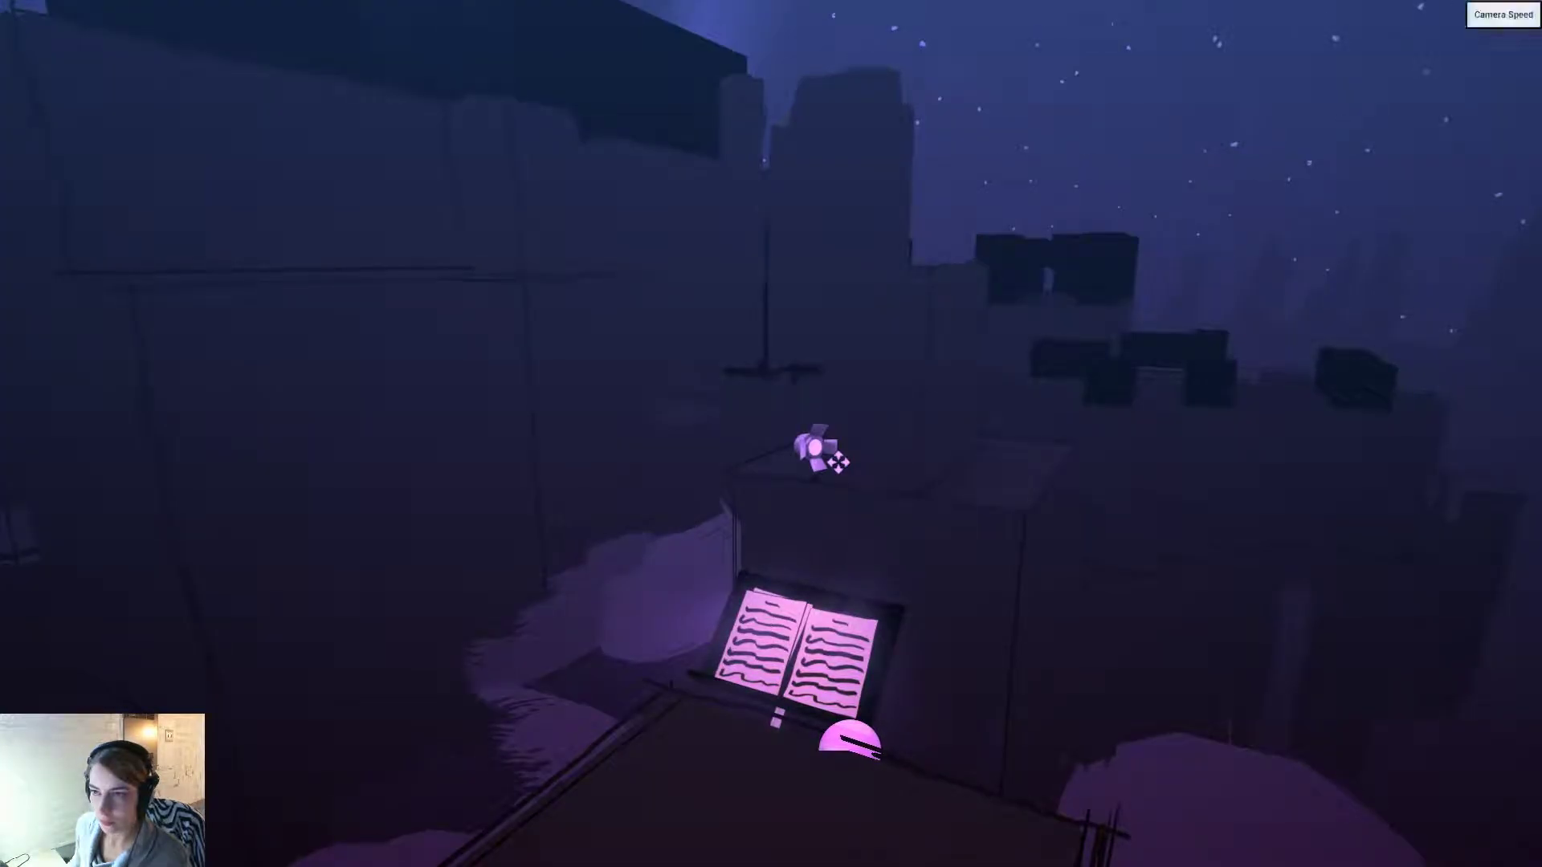
left_click(1530, 1)
right_click(261, 530)
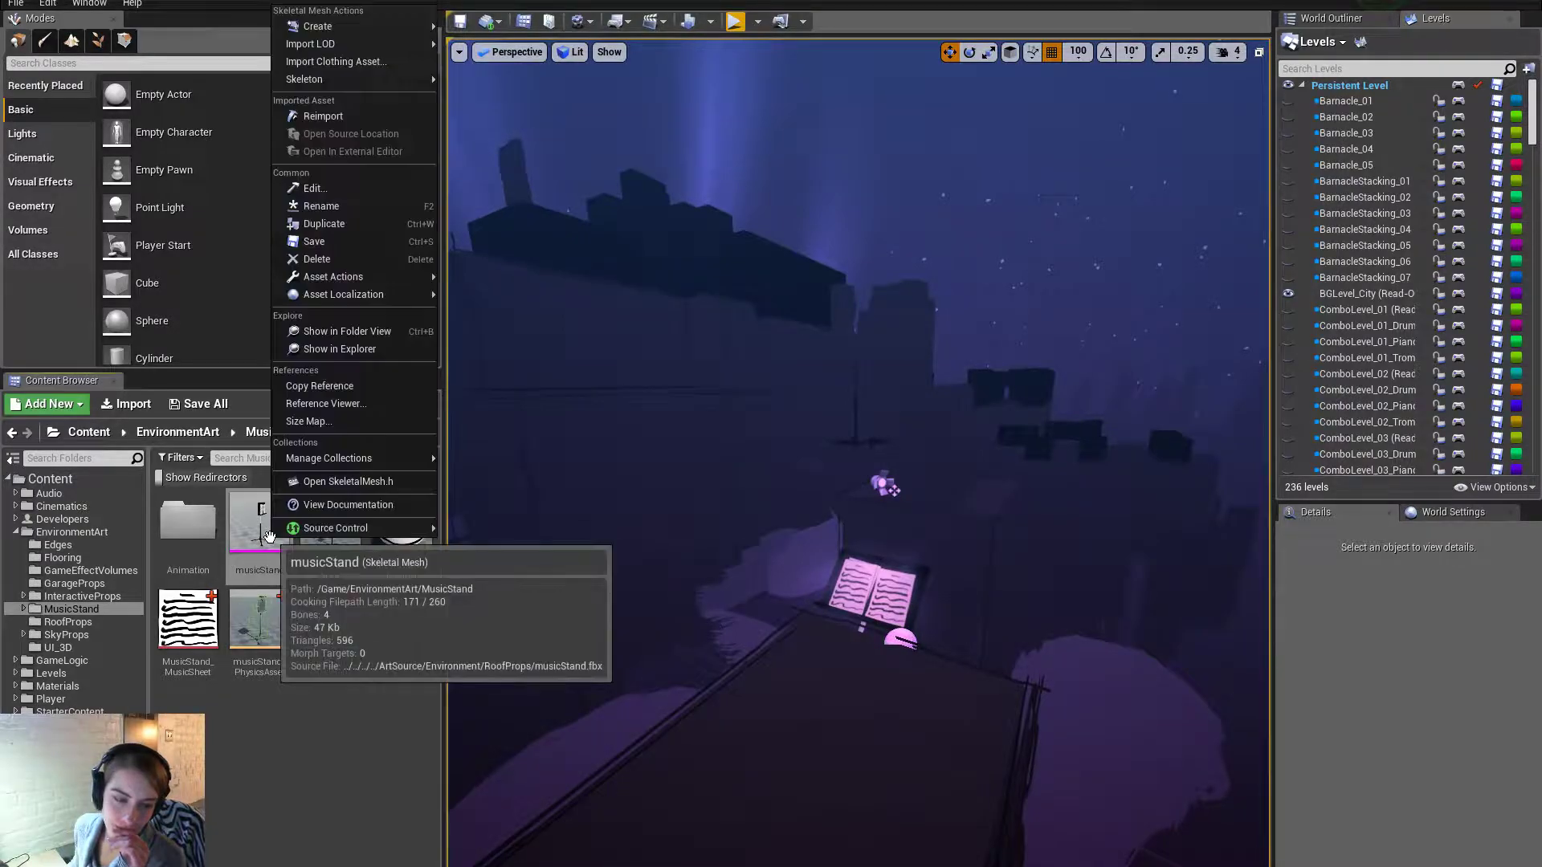
left_click(394, 113)
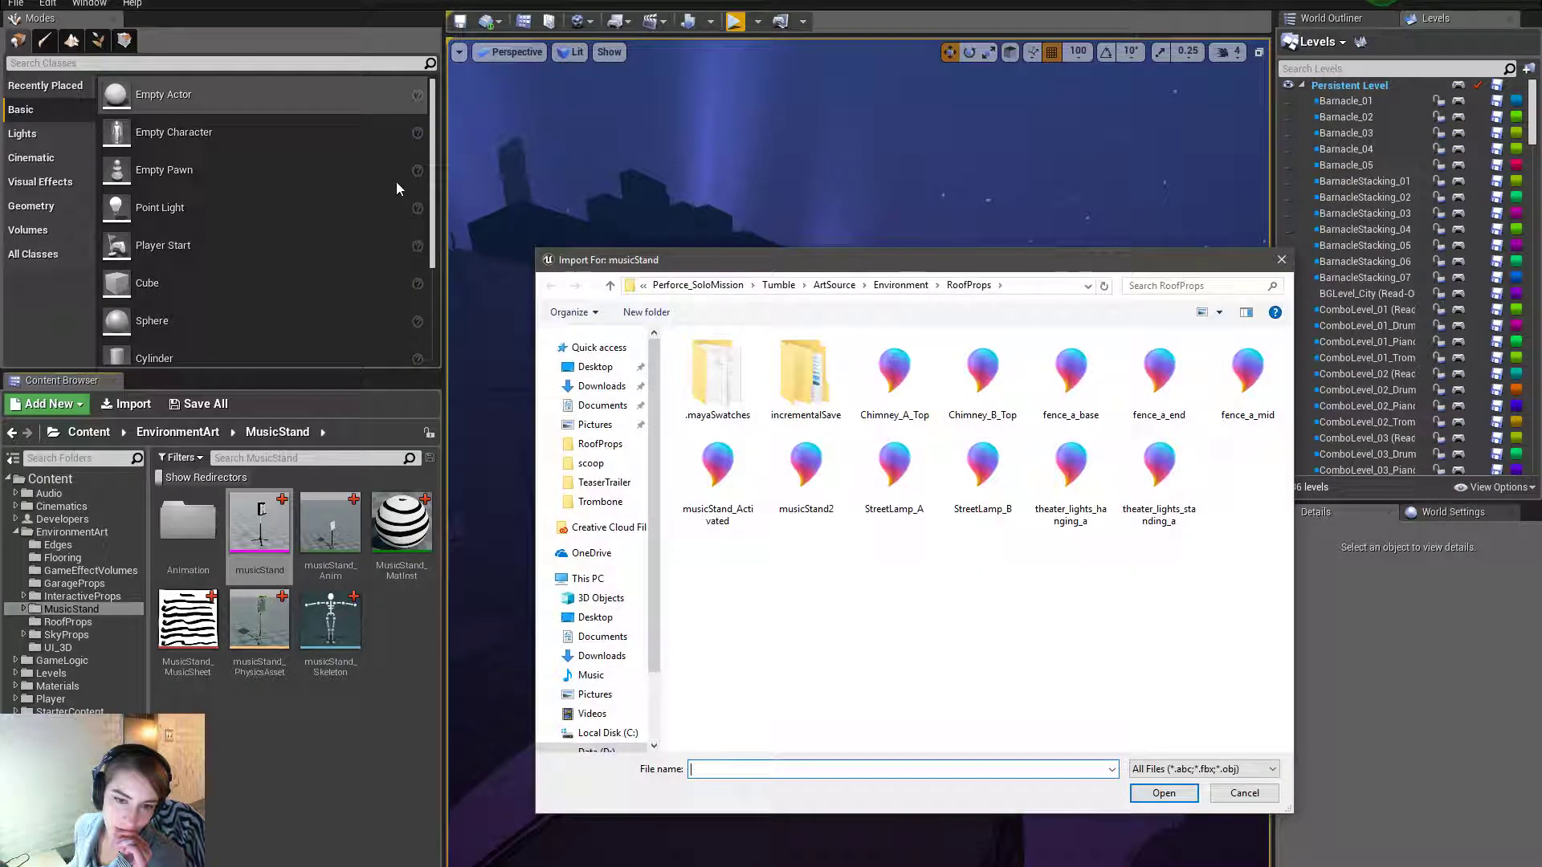
left_click(914, 479)
left_click(811, 470)
double_click(819, 466)
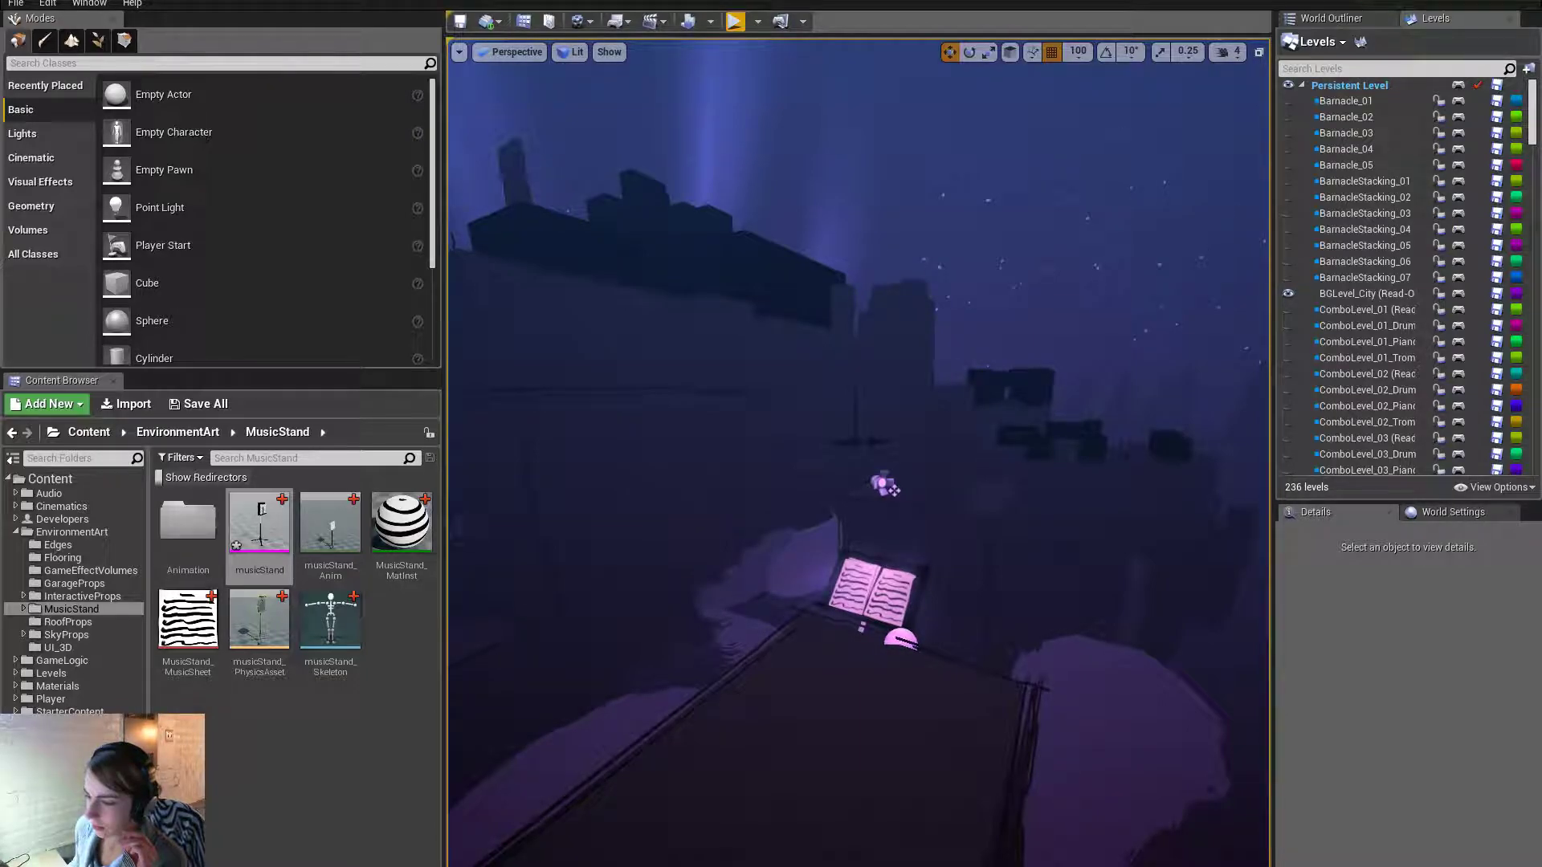
Switch back to Maya, start a new scene and import the exported musicStand2.fbx.
key("alt+Tab")
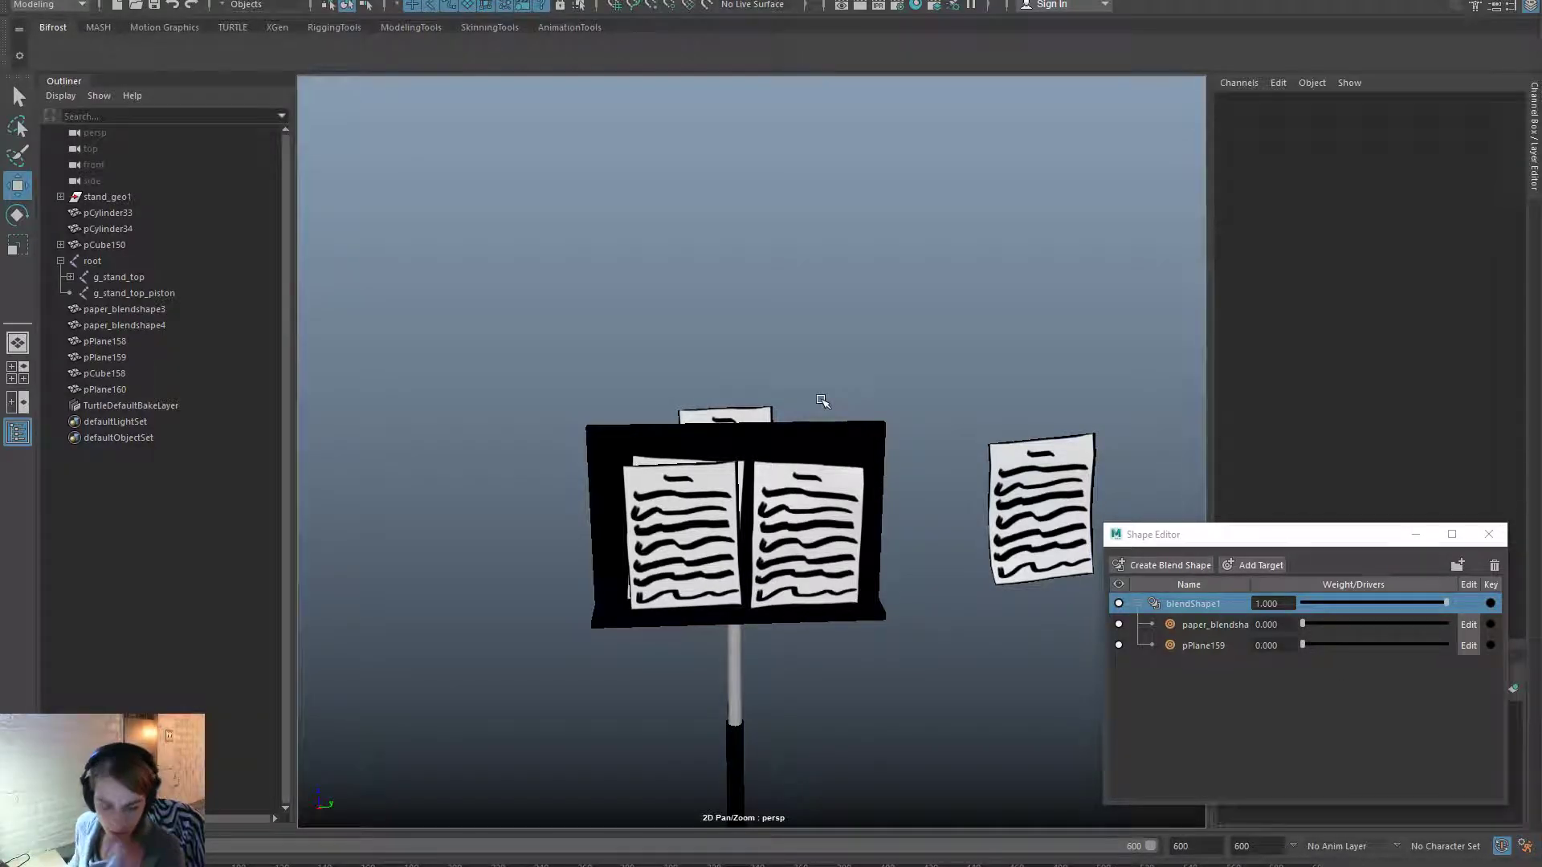
key("ctrl+n")
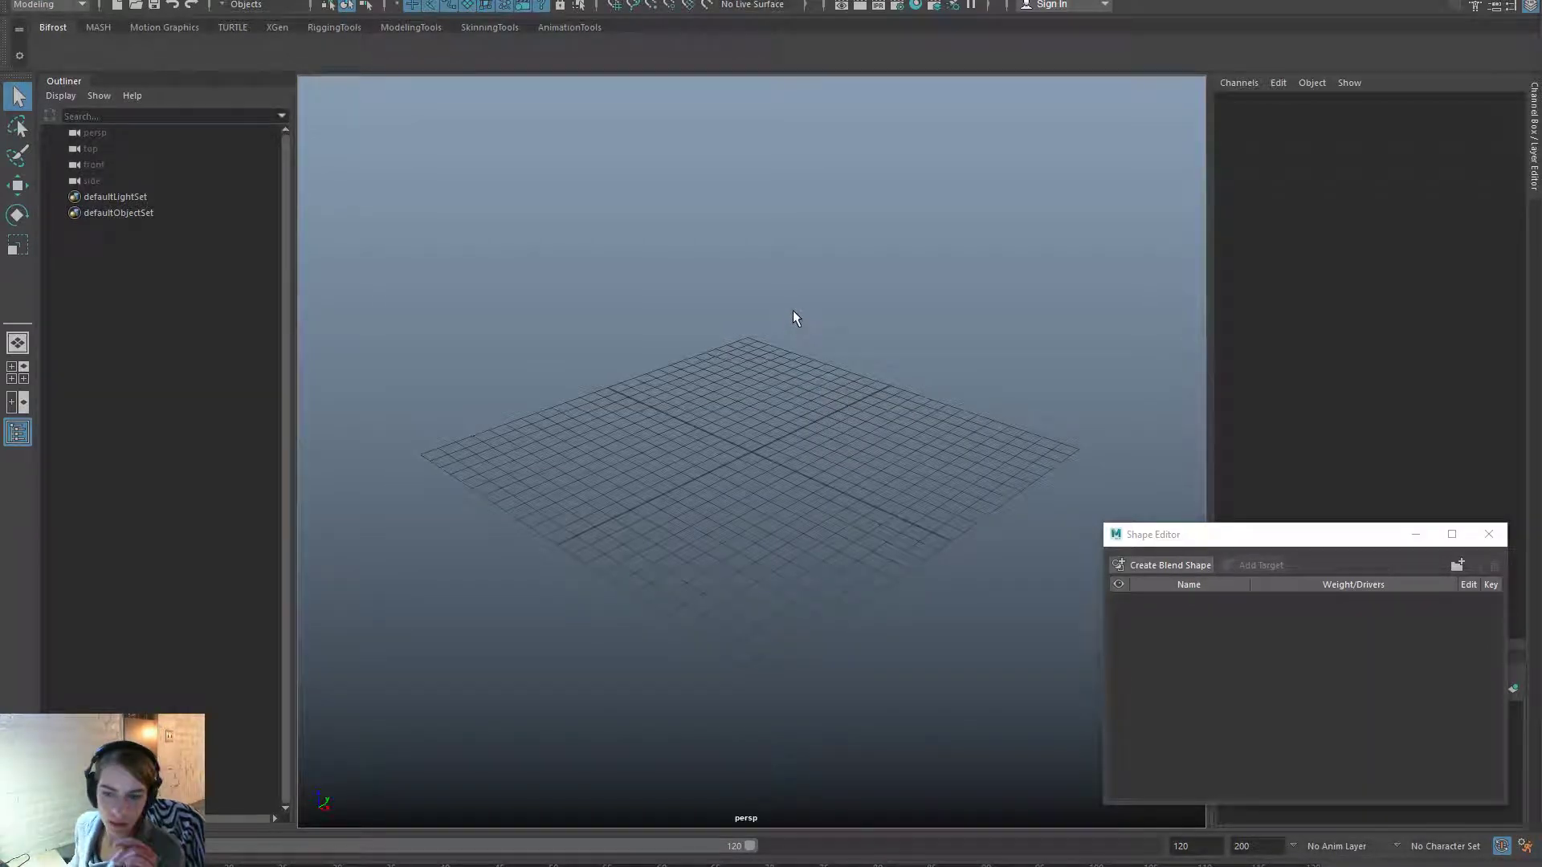
key("space")
left_click(619, 225)
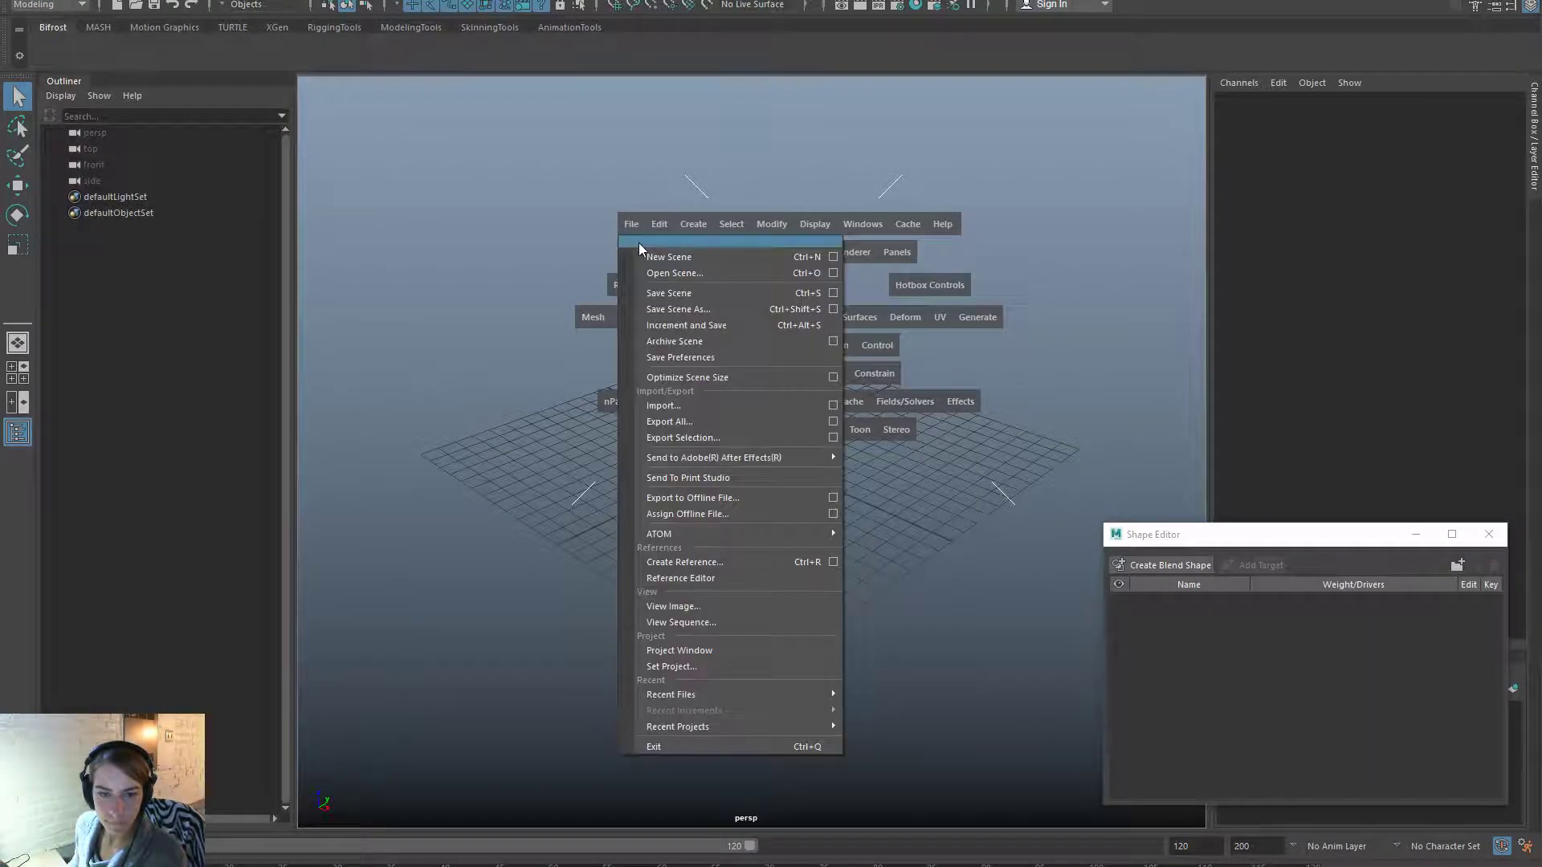
left_click(688, 402)
left_click(551, 440)
double_click(551, 440)
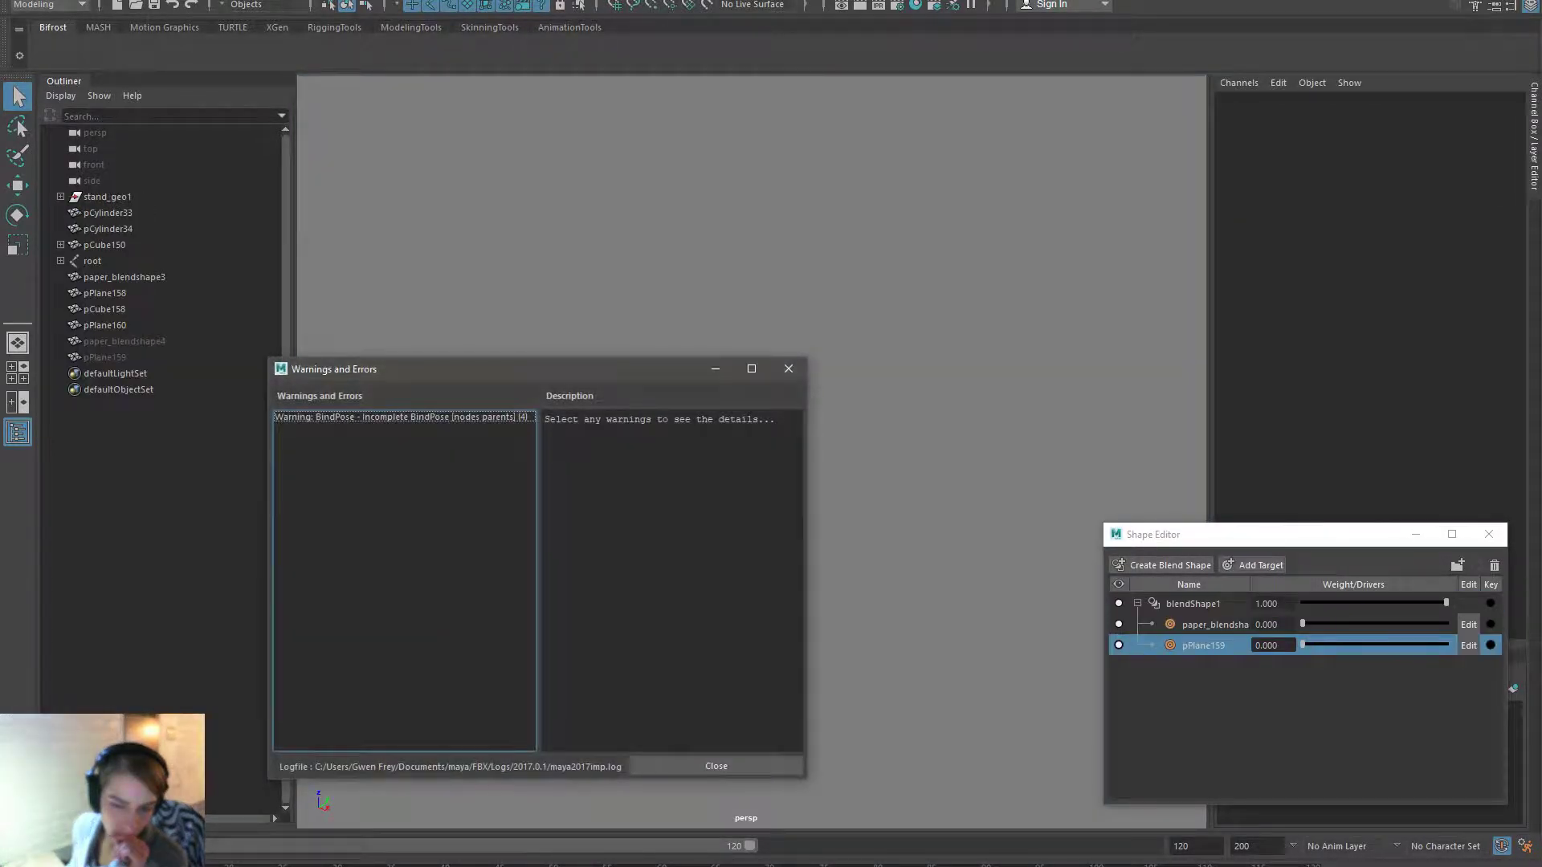
Dismiss the import warnings, display textures and test both blend shape targets on the imported paper with their weight sliders.
scroll(847, 452, "down", 10)
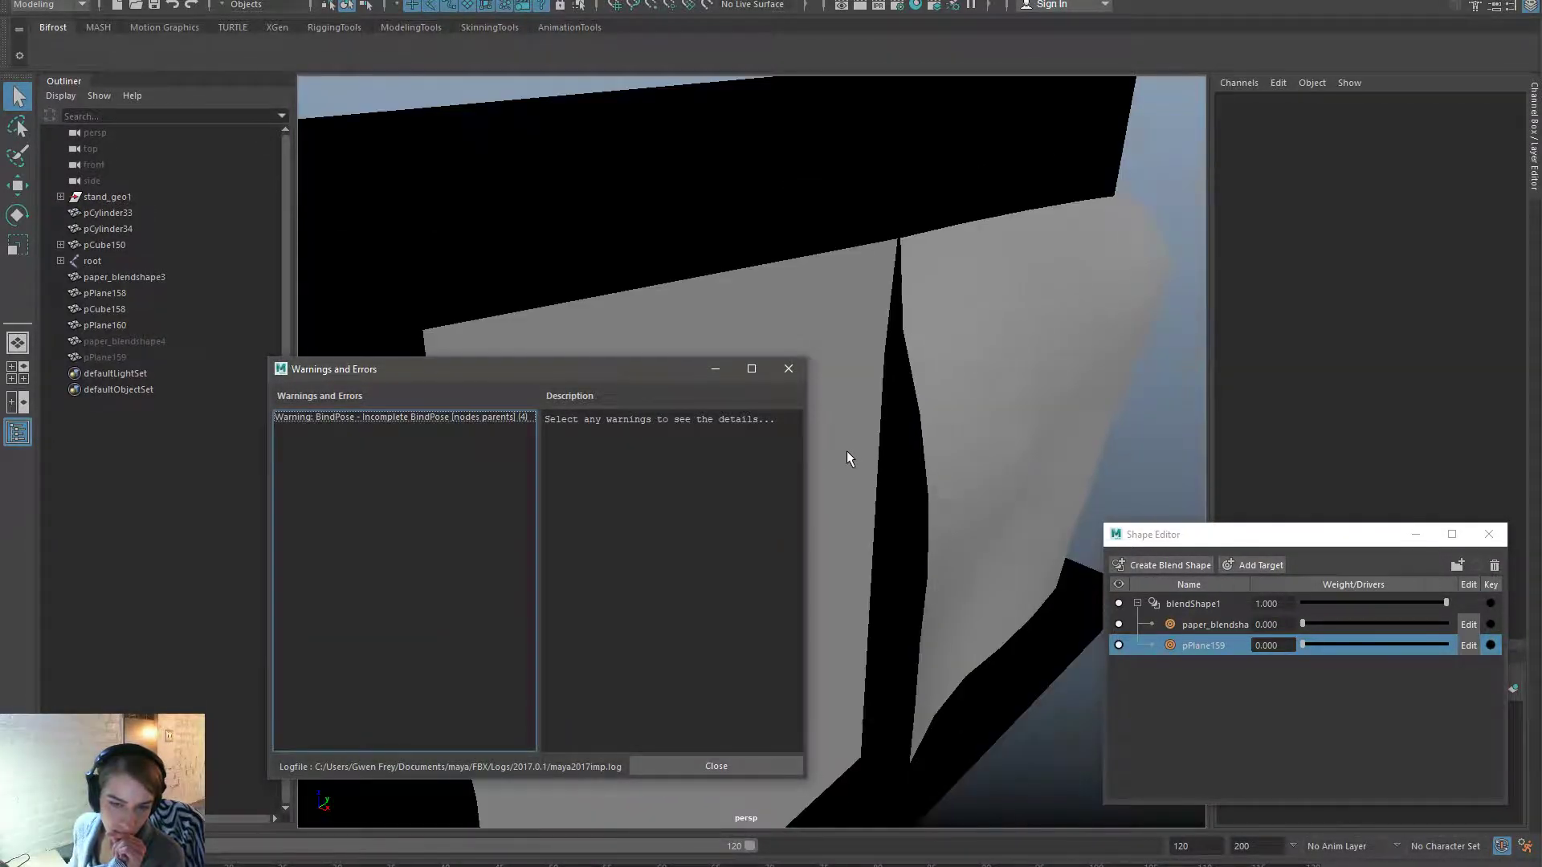
left_click(963, 426)
key("6")
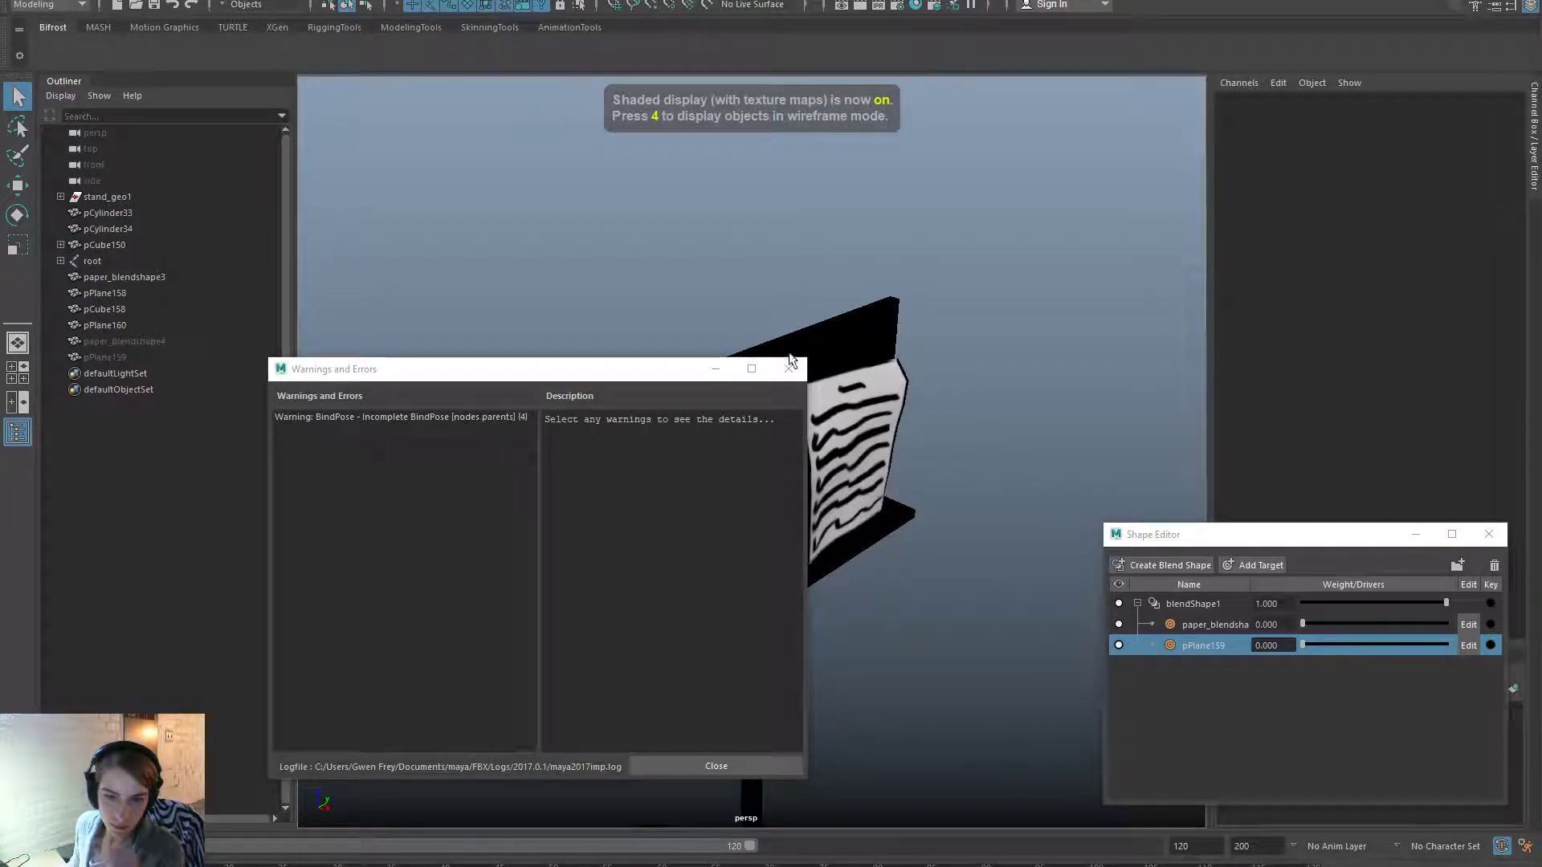
left_click_drag(975, 480, 832, 480, "alt")
left_click_drag(1312, 629, 1100, 576)
left_click_drag(1313, 645, 660, 514)
Turn visibility on for the hidden pPlane159 and paper_blendshape4 meshes in the imported scene.
left_click(135, 344)
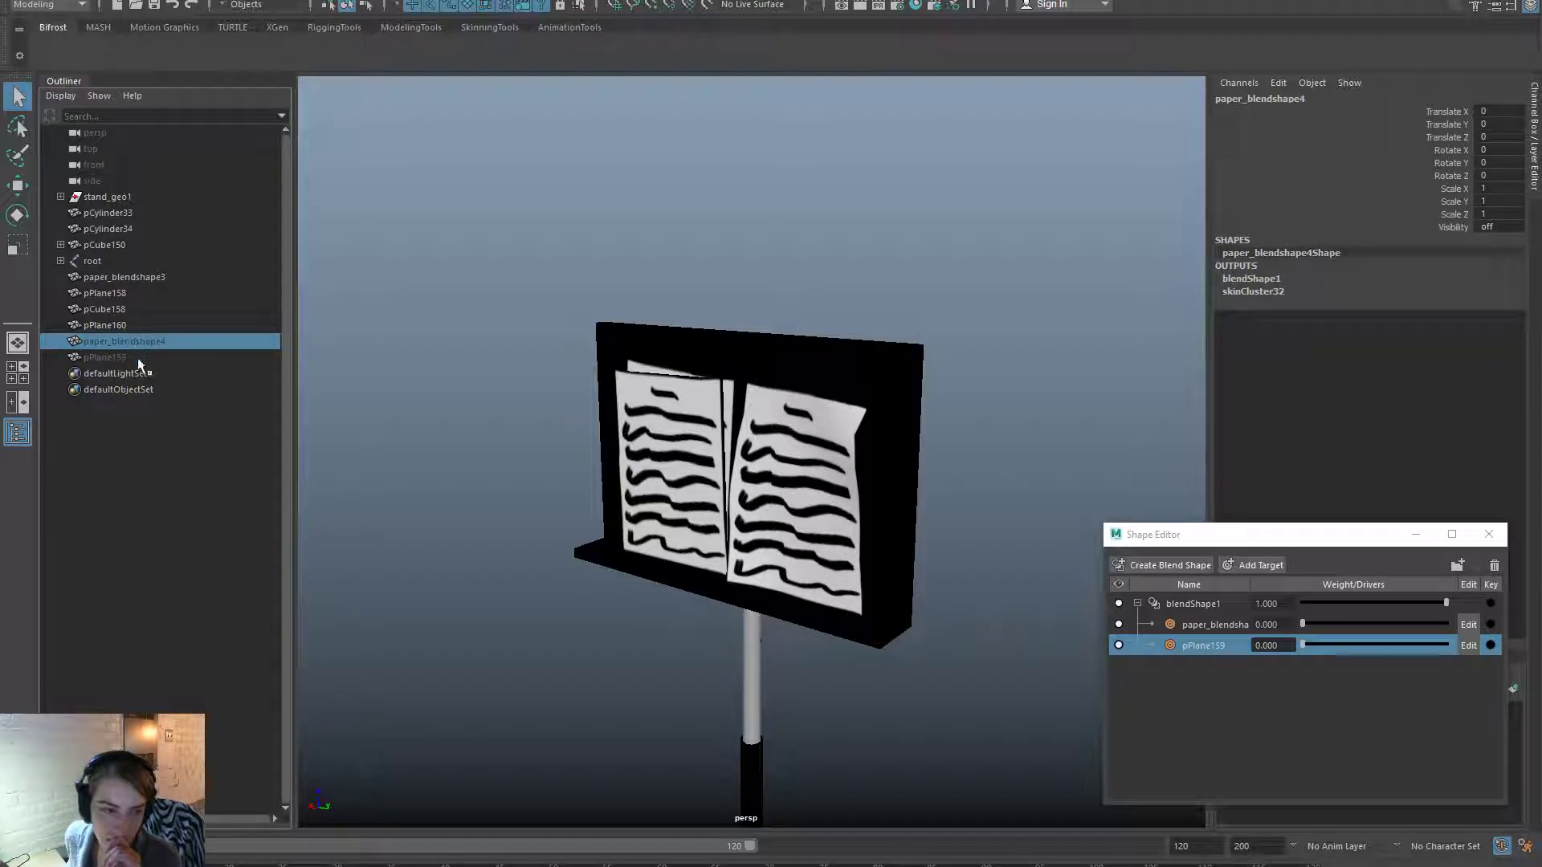
left_click(139, 358)
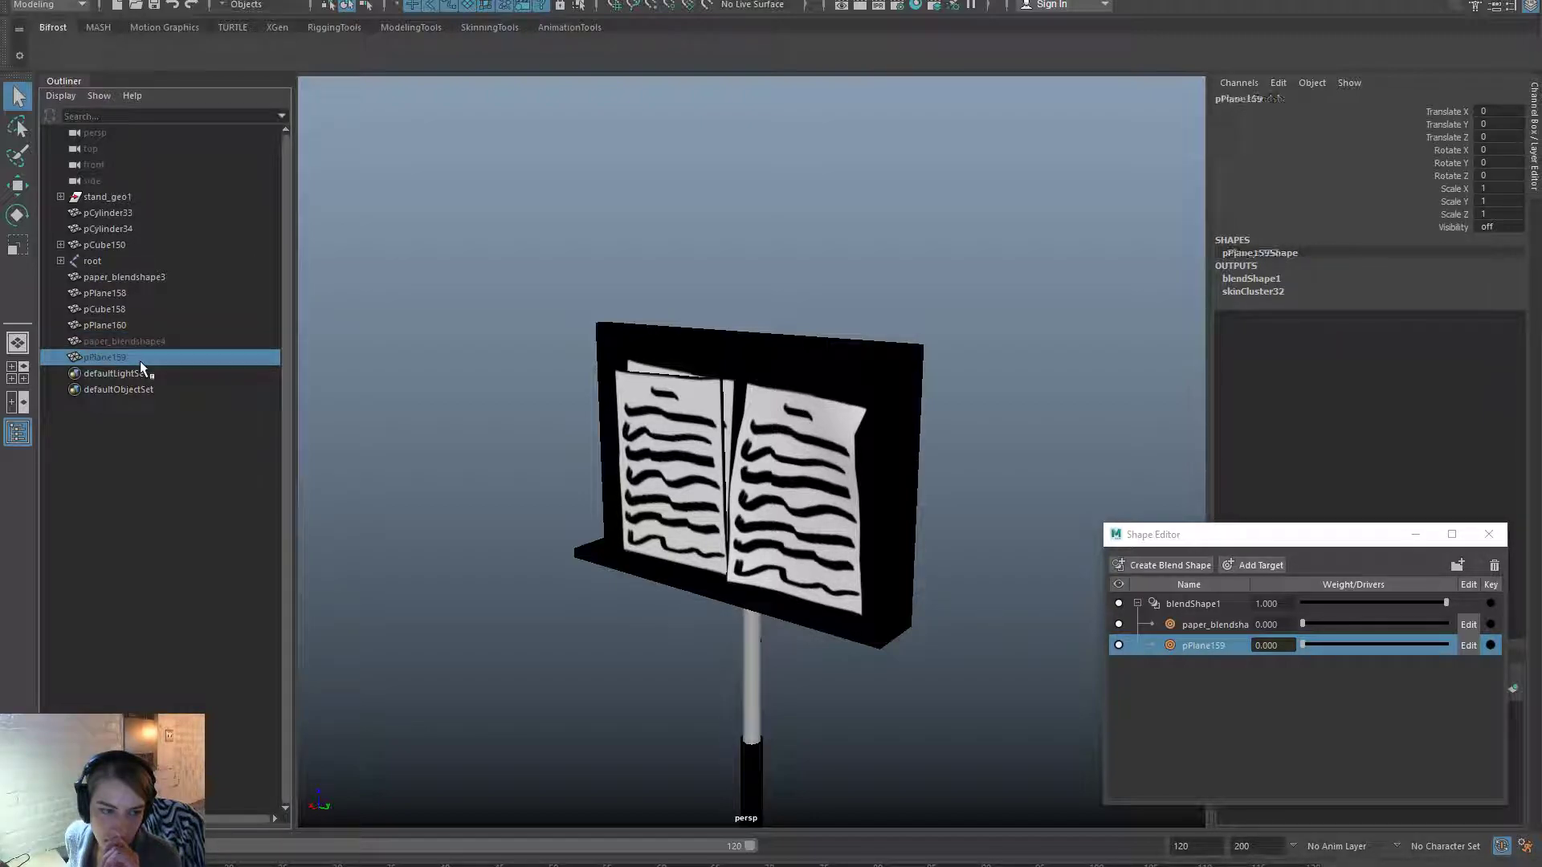
left_click(1483, 227)
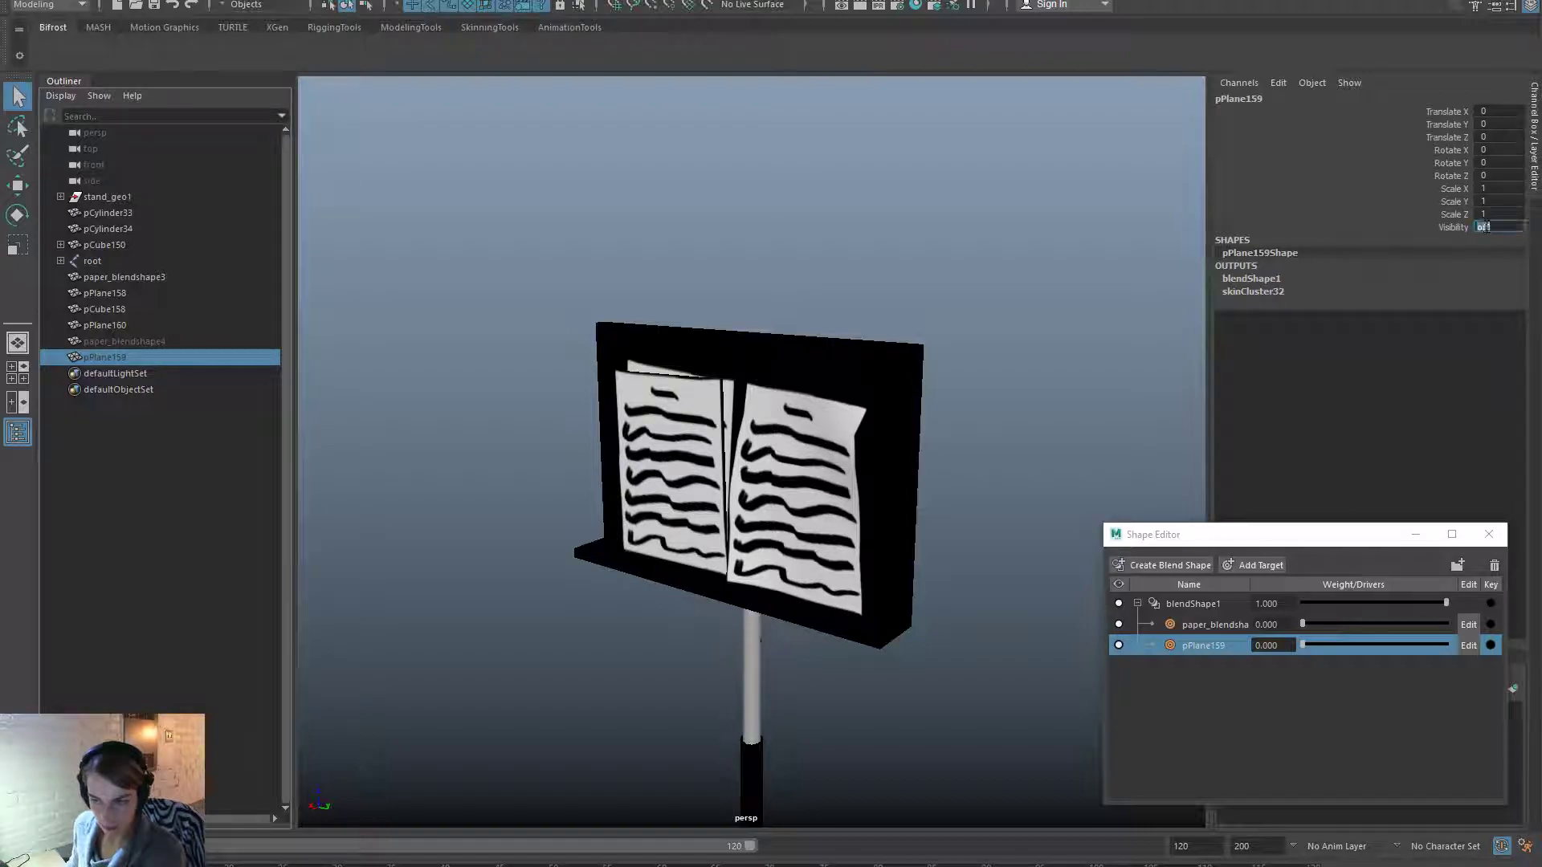
type("1")
key("Return")
left_click_drag(1008, 427, 826, 416, "alt")
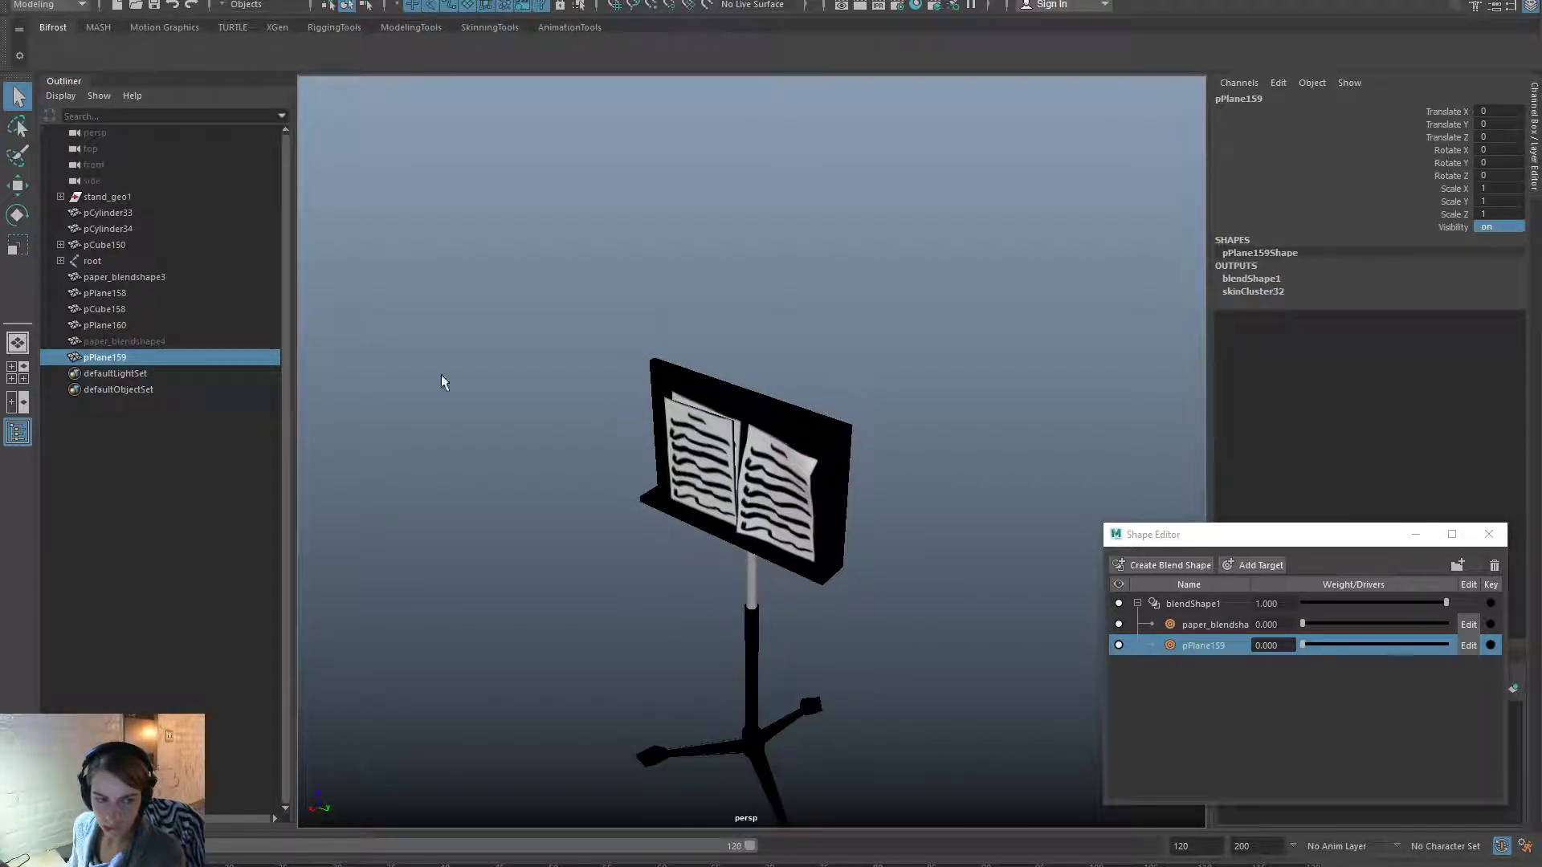
left_click(193, 341)
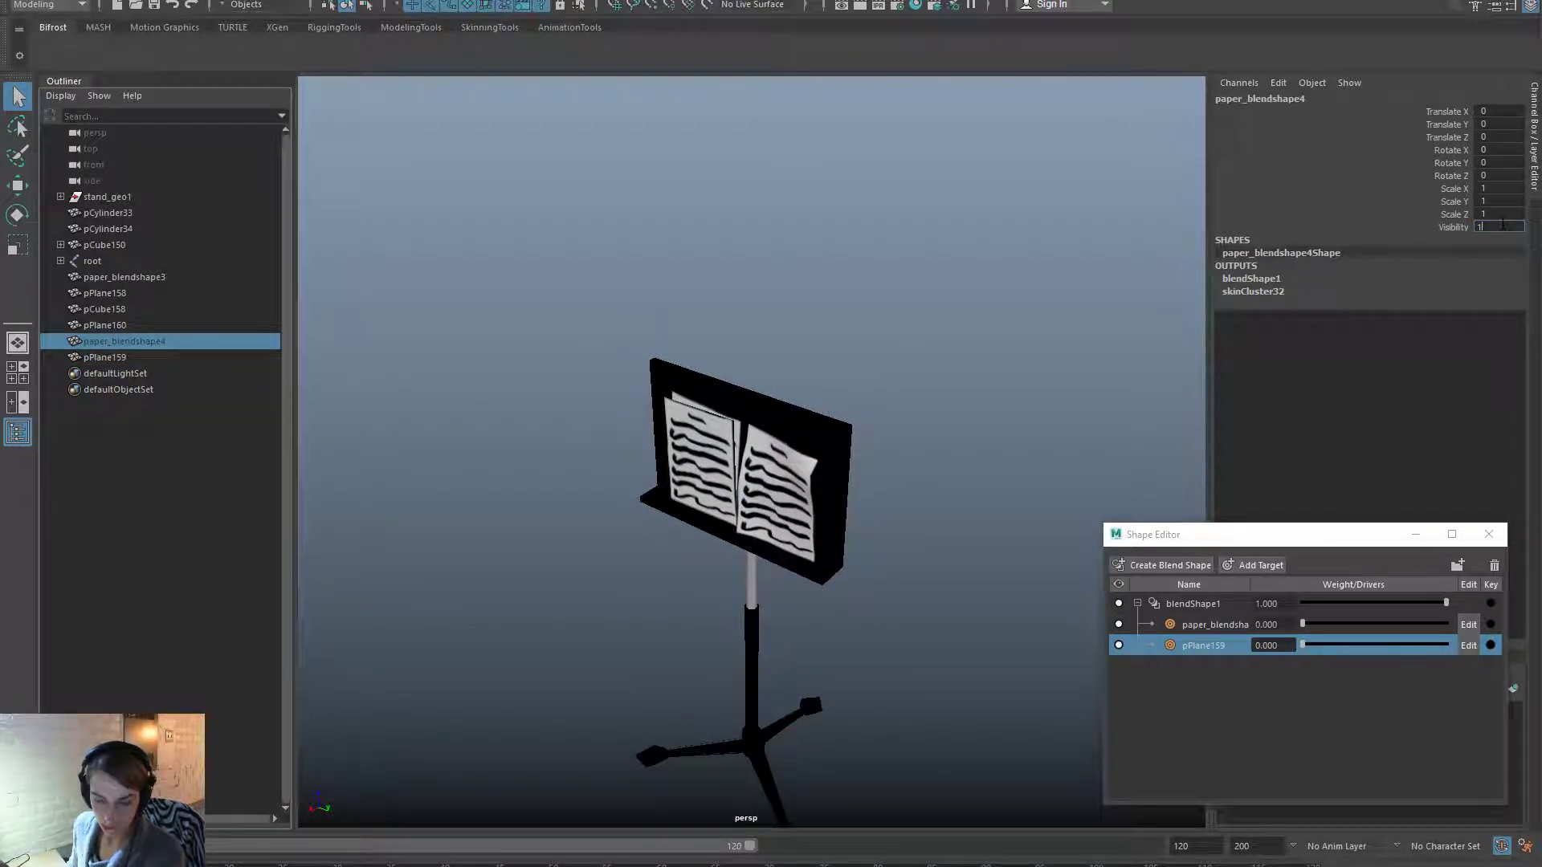
left_click(1105, 247)
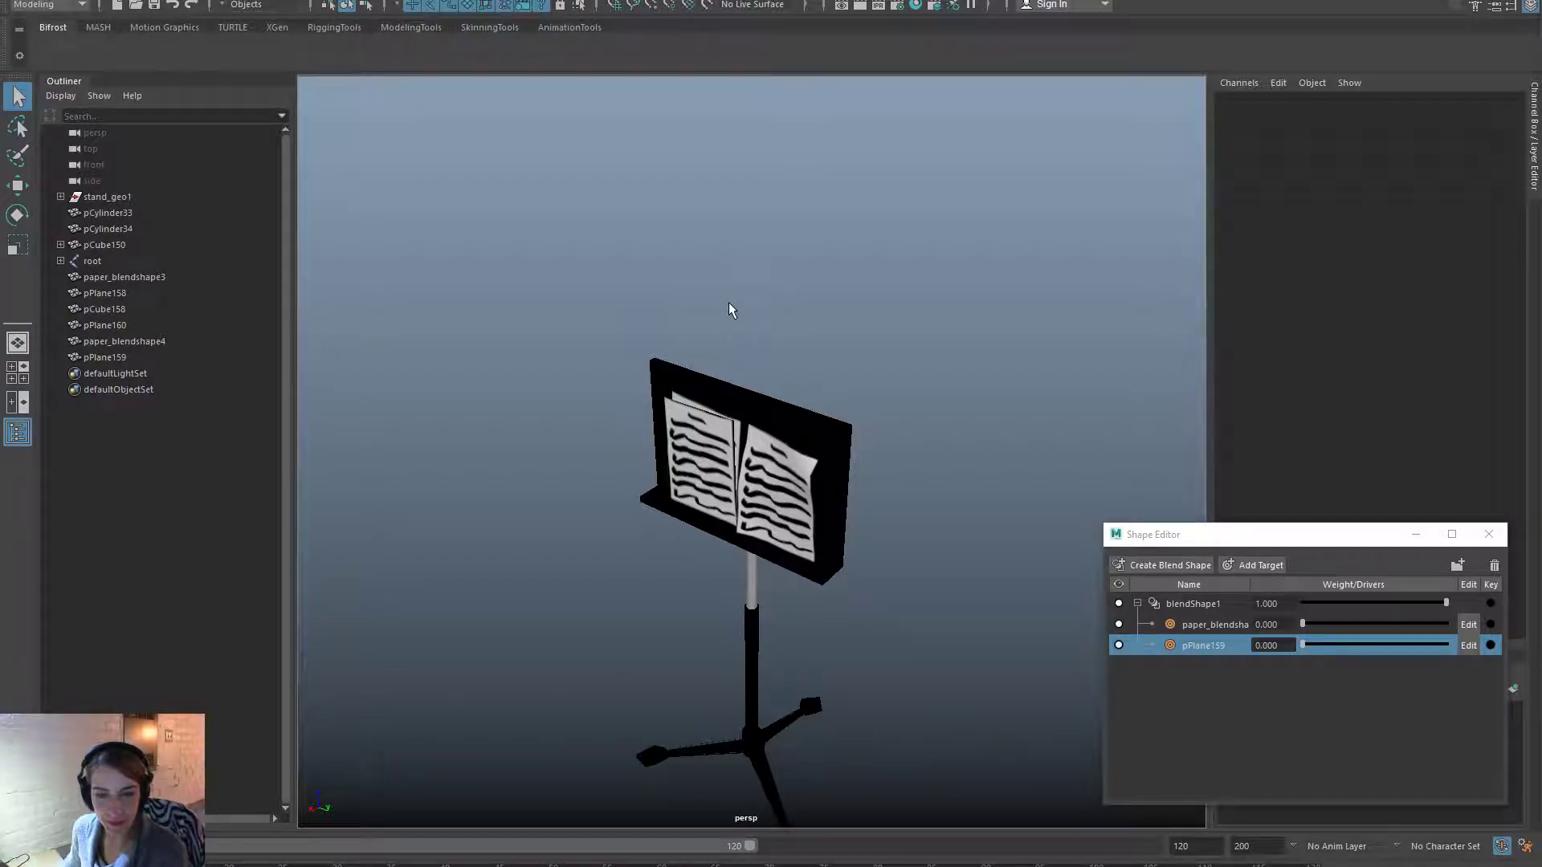
Reopen the original music stand scene from the recent files without saving the imported scene.
key("space")
left_click(558, 212)
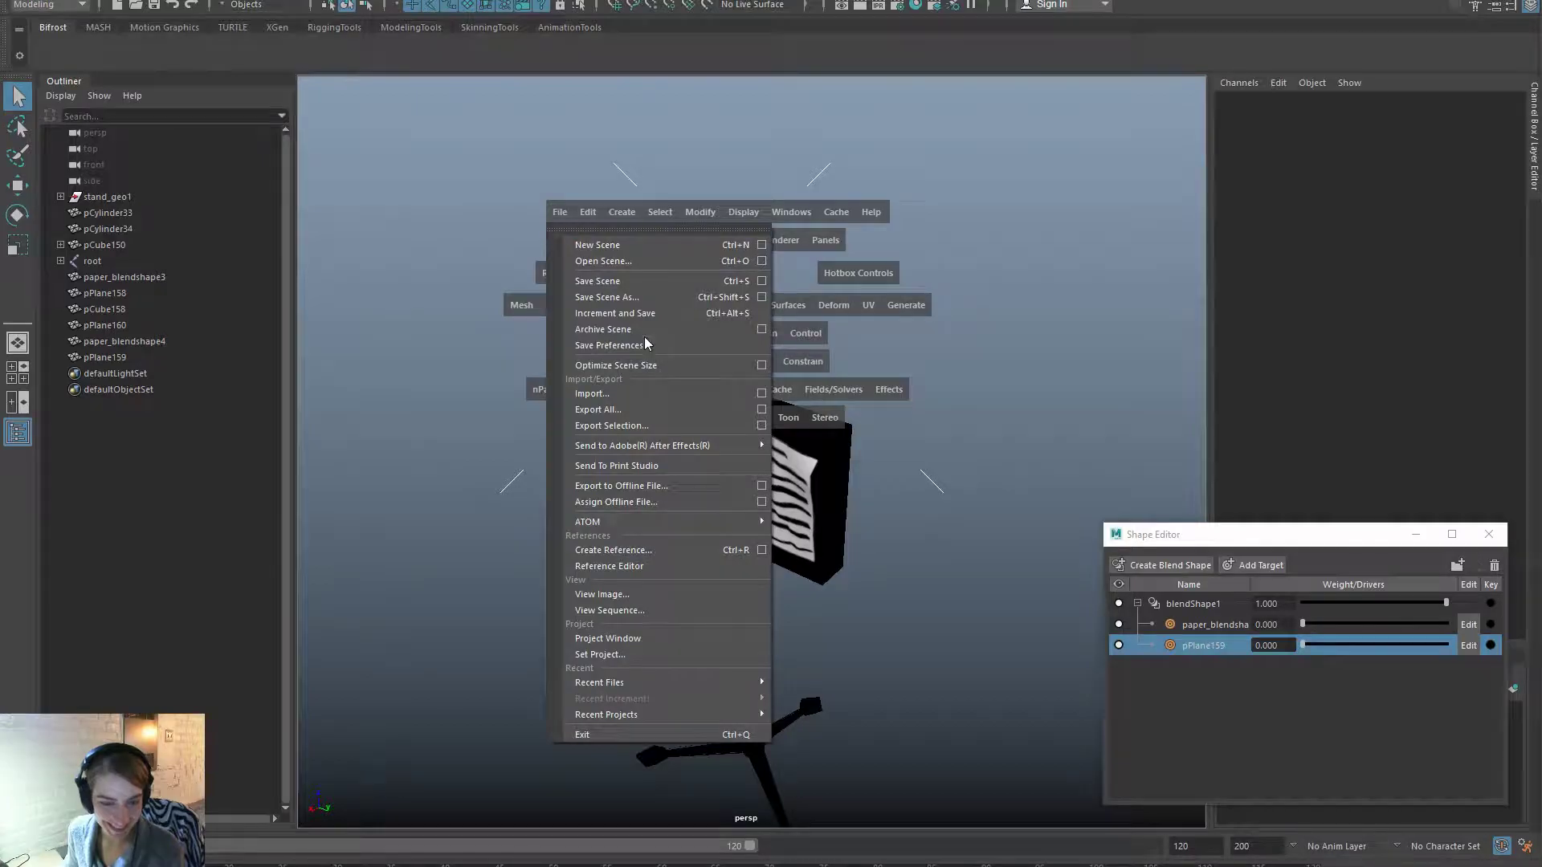
mouse_move(723, 683)
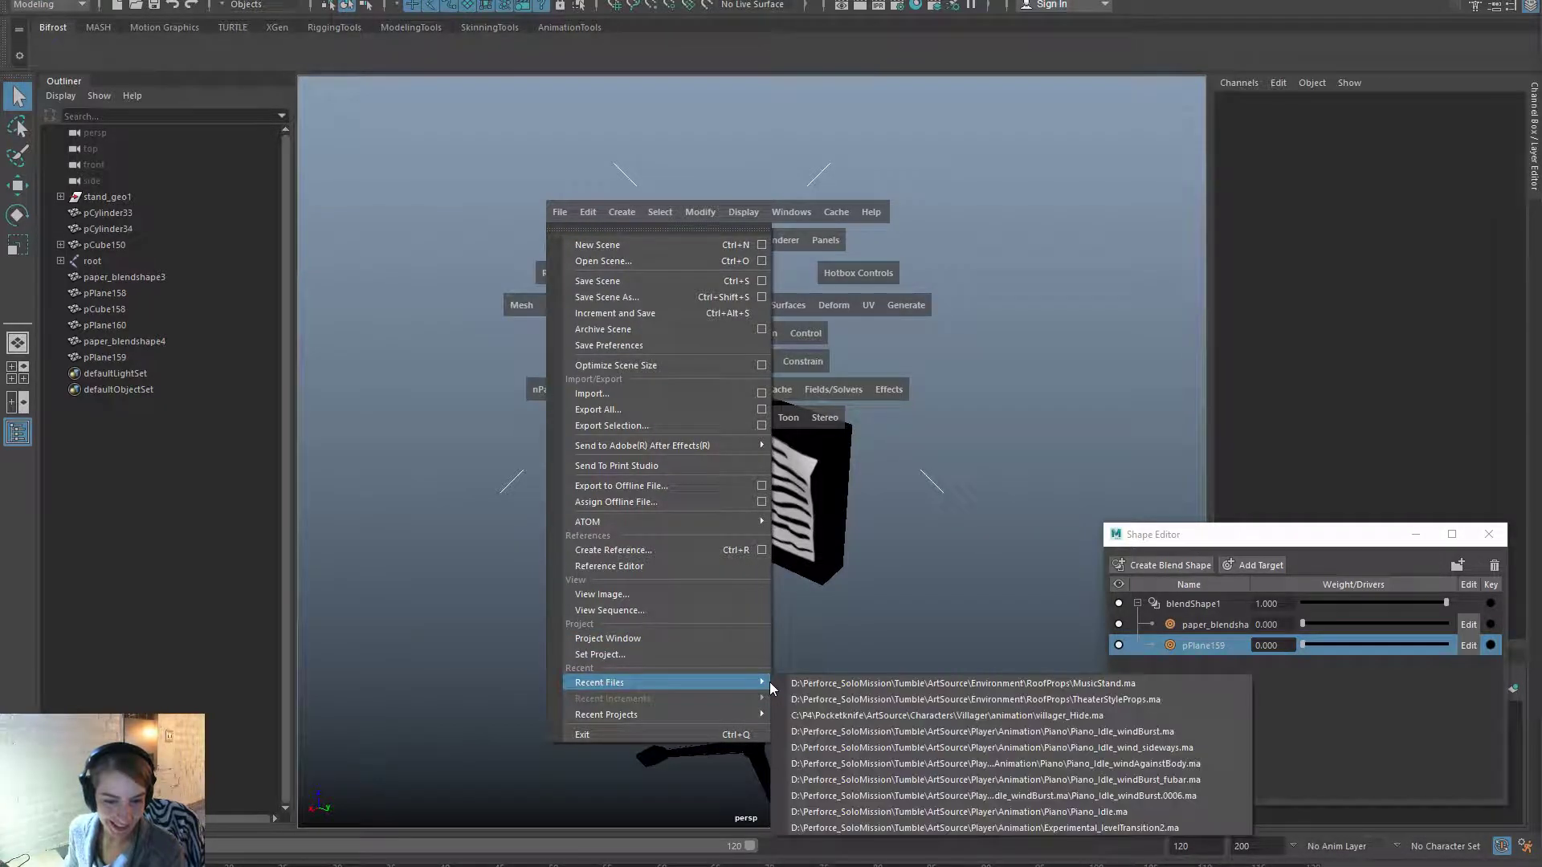
left_click(845, 698)
left_click(763, 467)
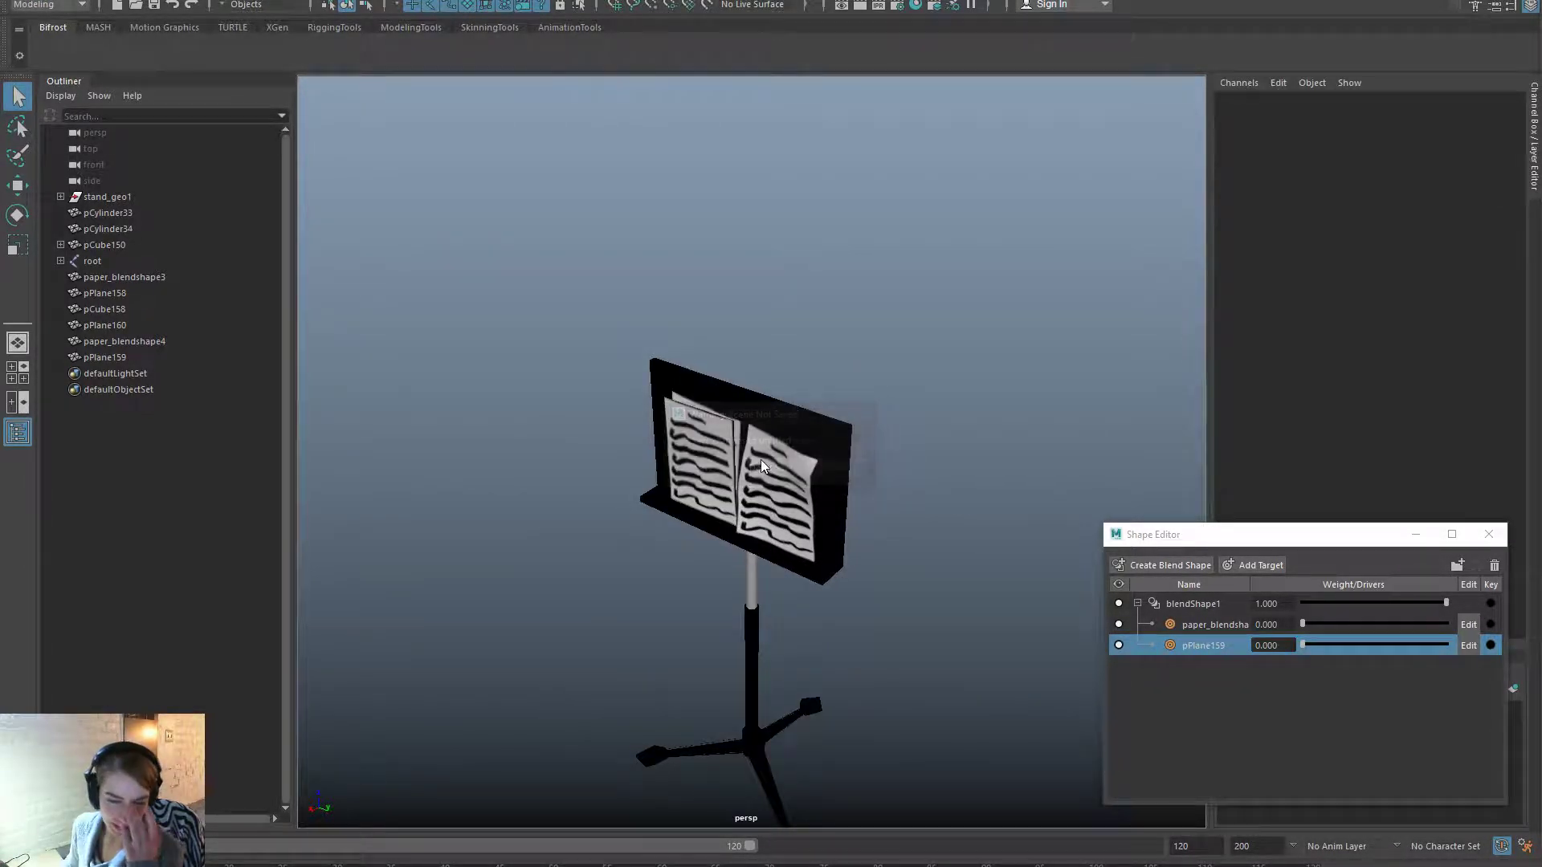
Unbind the skin from paper_blendshape3, the front sheet on the music stand that carries the blend shapes.
left_click(741, 412)
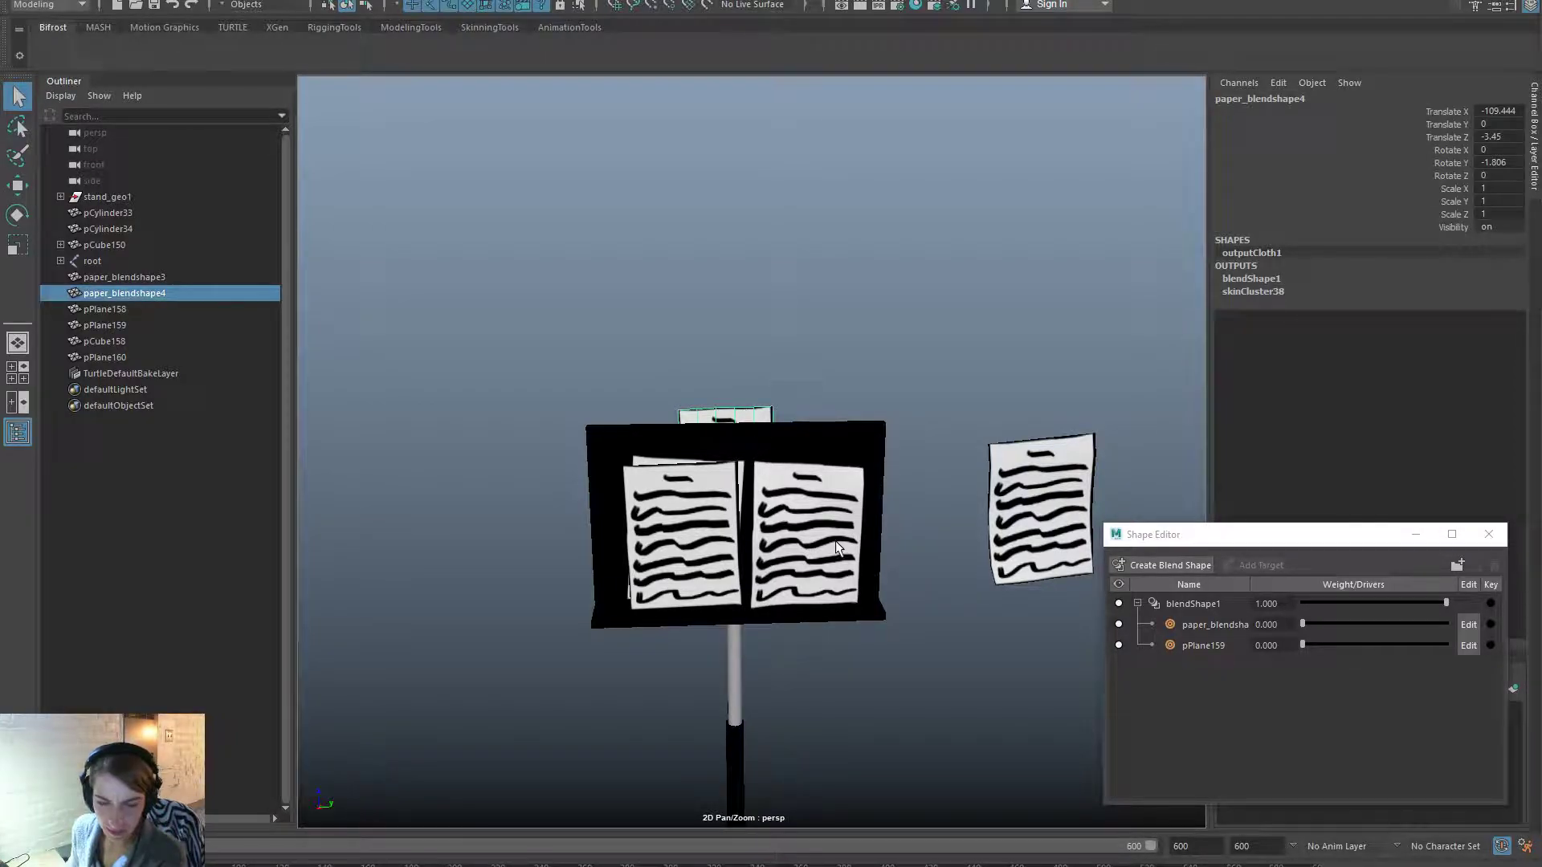
left_click(836, 543)
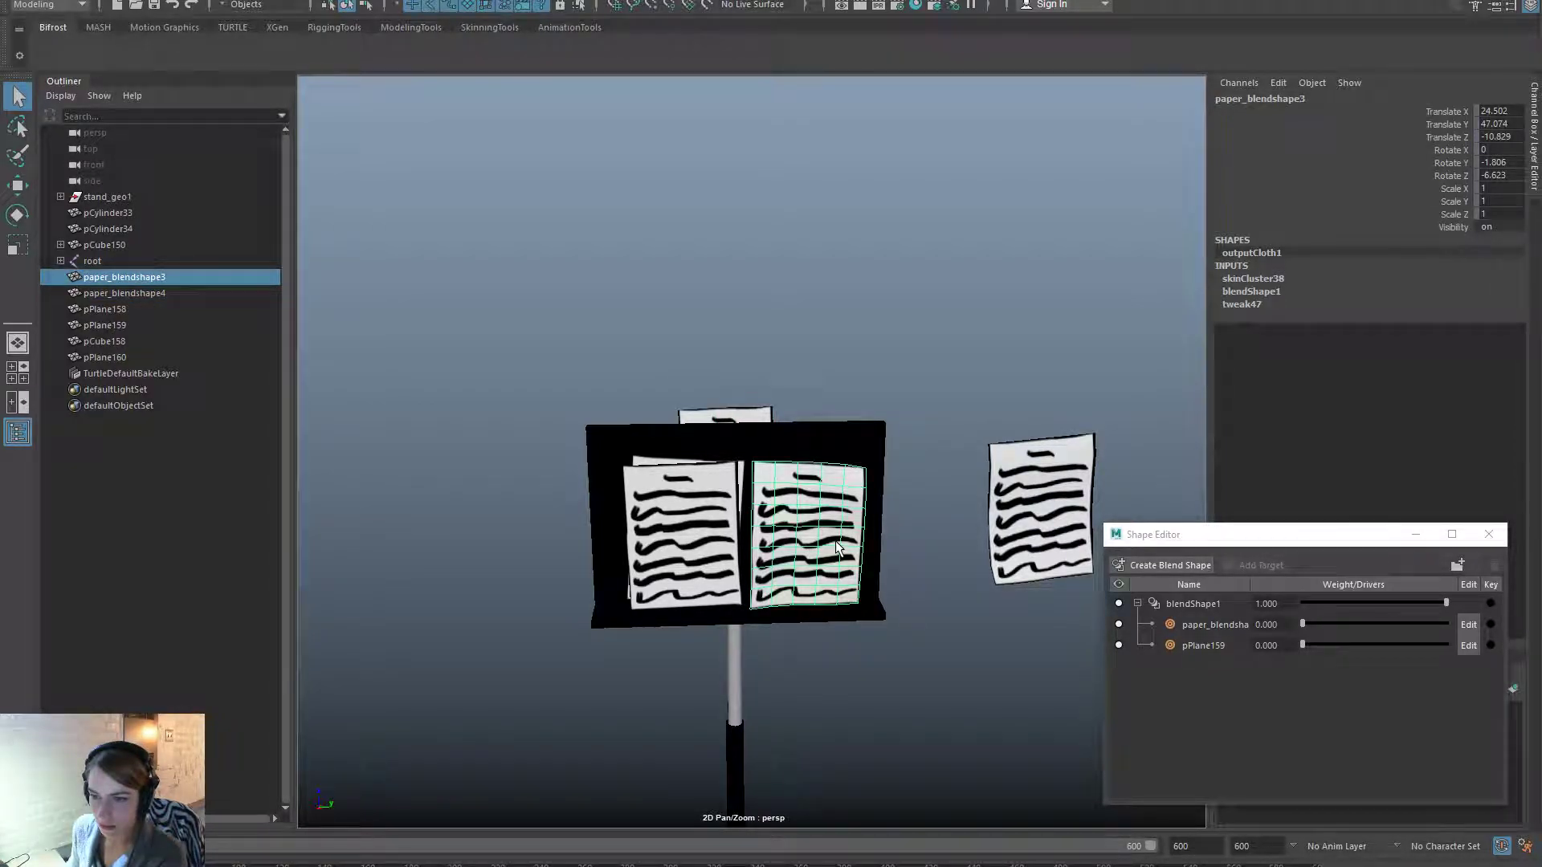
key("space")
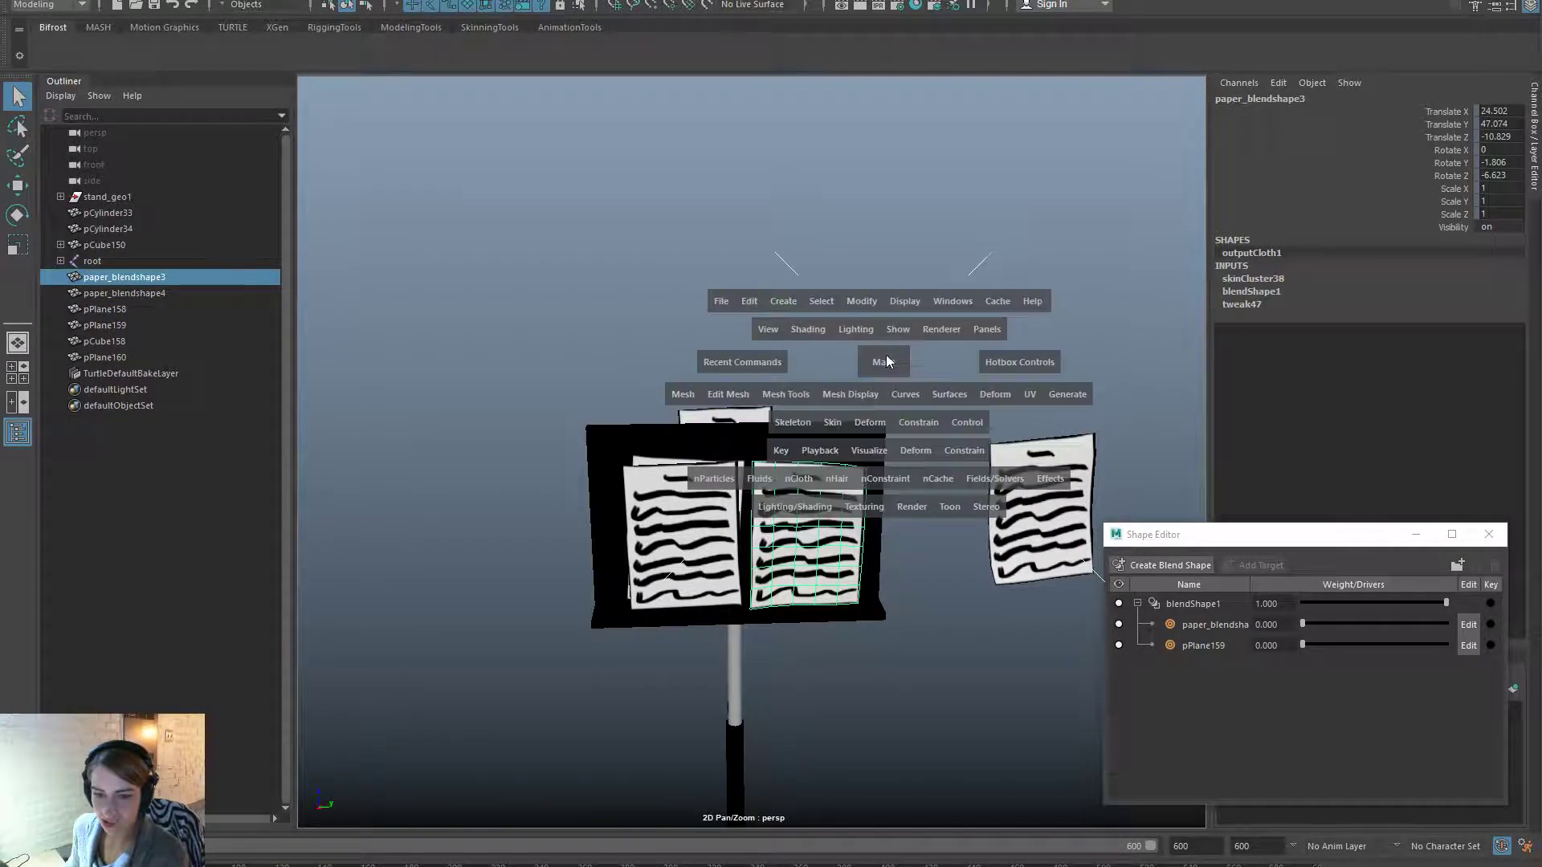
left_click_drag(835, 424, 985, 527)
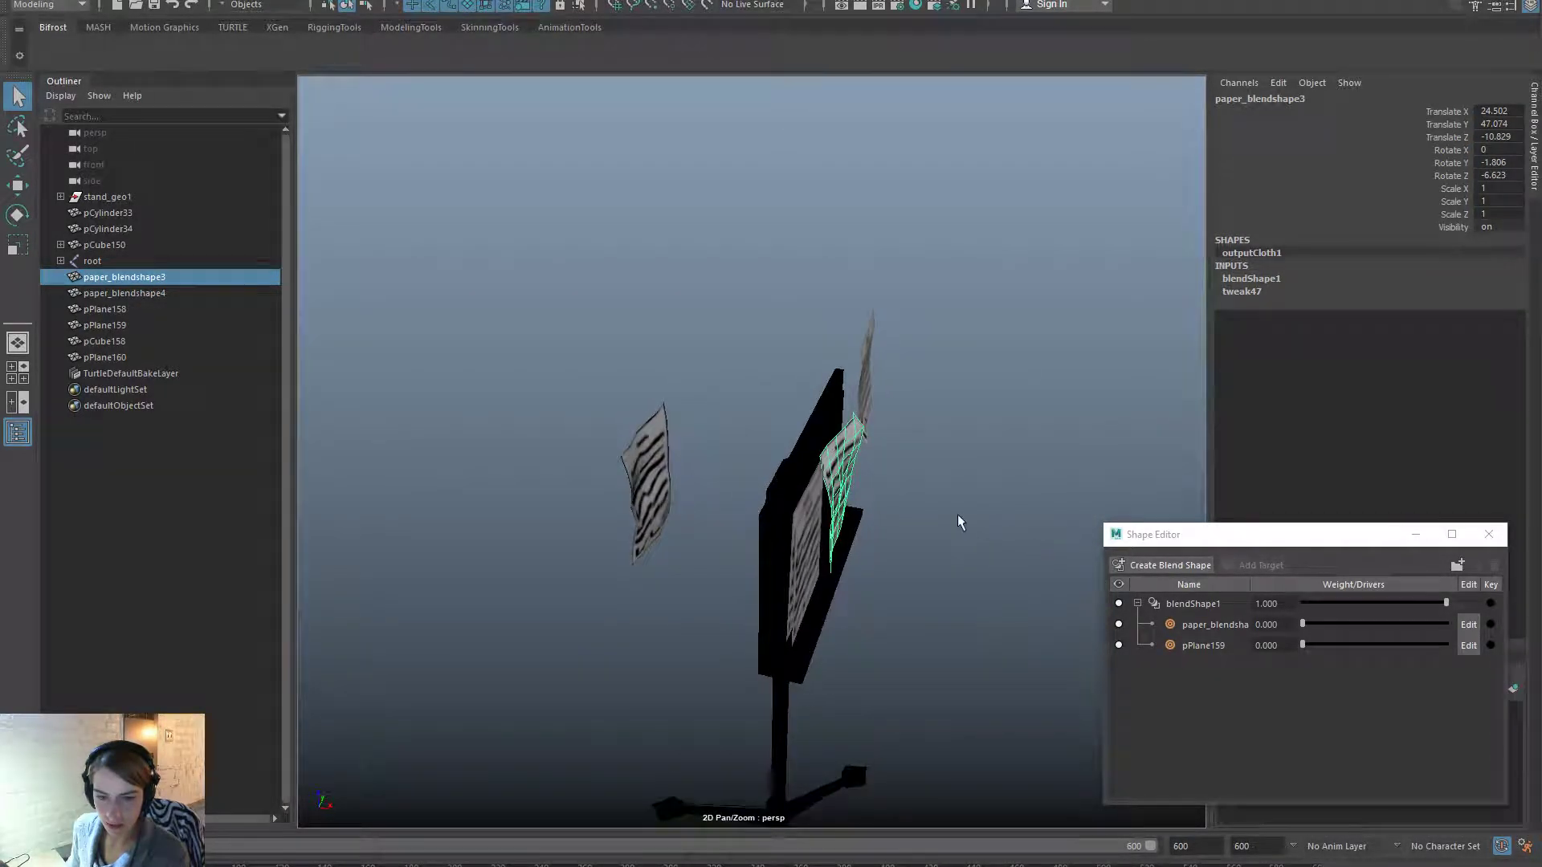
left_click(985, 527)
Move paper_blendshape3 off the stand to a spot beside paper_blendshape4.
left_click(819, 458)
left_click(840, 457)
key("w")
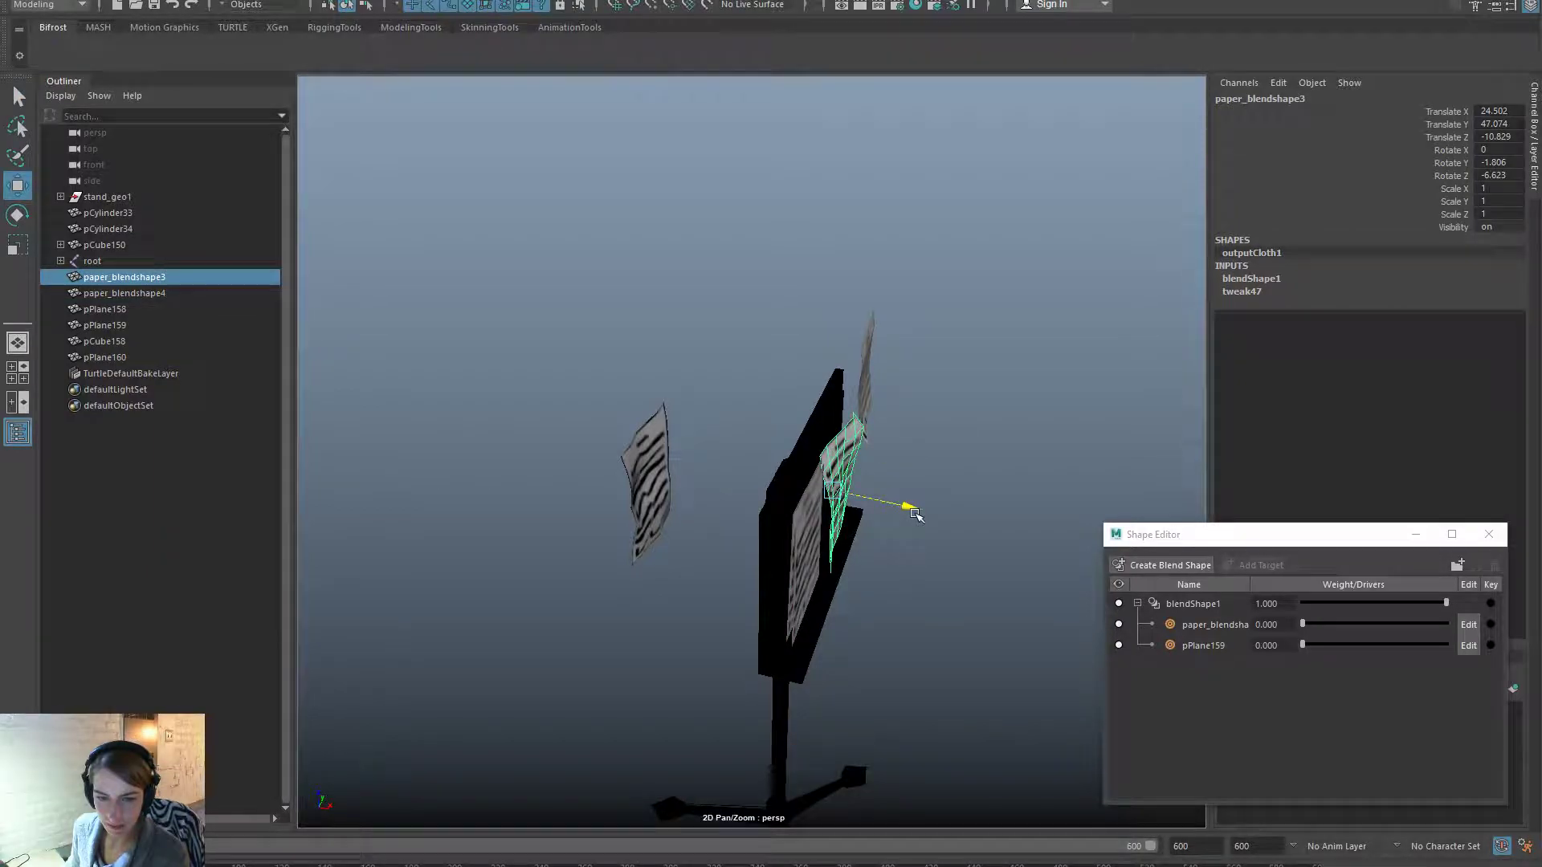
left_click_drag(901, 504, 775, 495)
mouse_move(915, 457)
left_mouse_down("alt")
mouse_move(872, 448)
mouse_move(913, 454)
left_mouse_up("alt")
left_click(1015, 475)
left_click_drag(1016, 475, 926, 481, "alt")
Select paper_blendshape4 and examine its shape node and its blendShape1 output.
left_click_drag(950, 427, 651, 281)
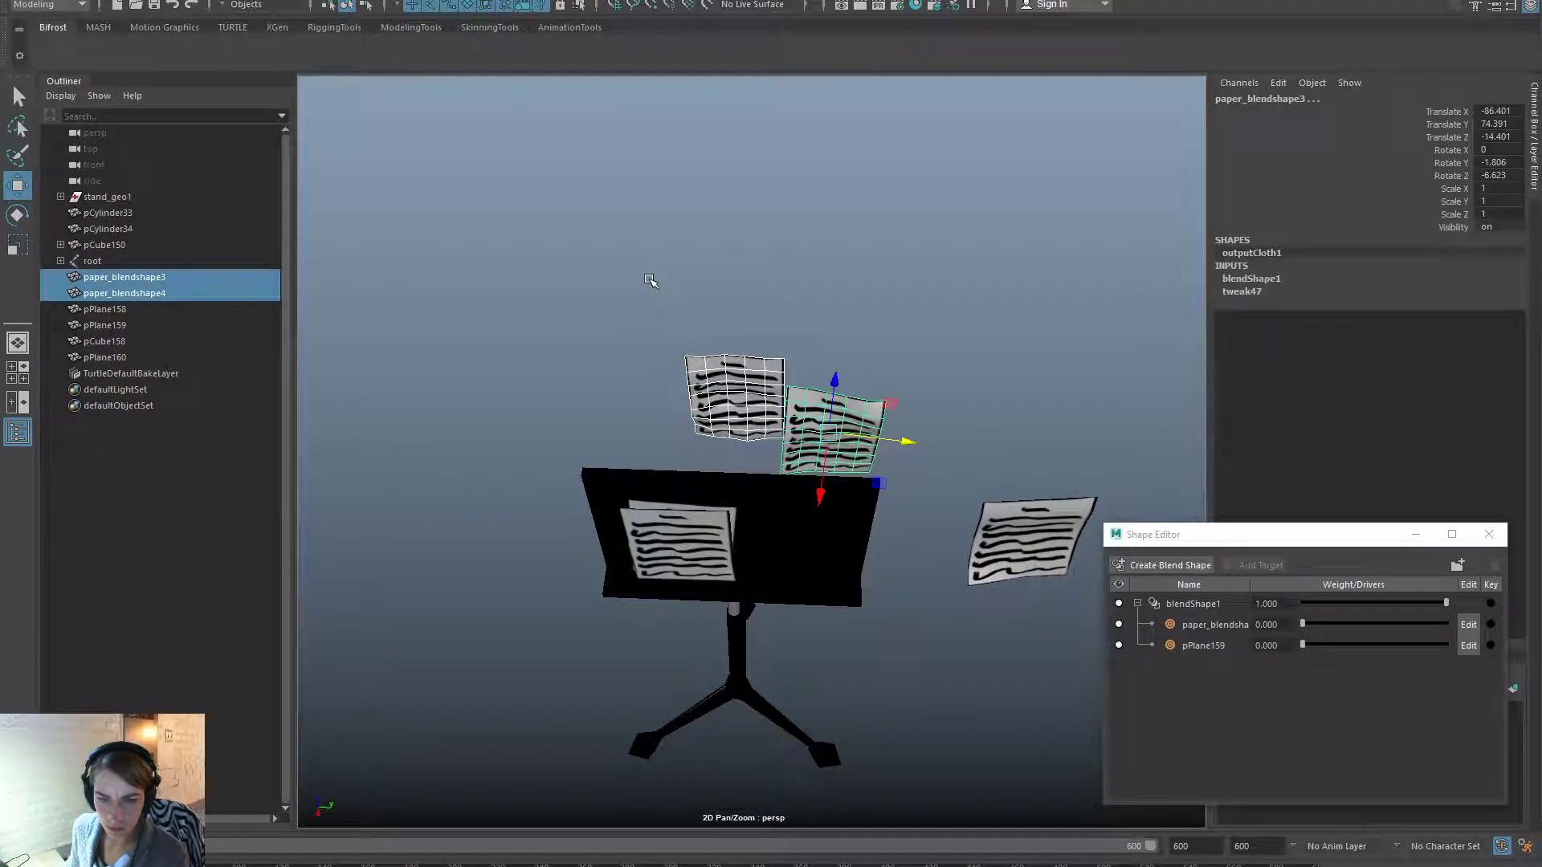
left_click(712, 259)
left_click(755, 388)
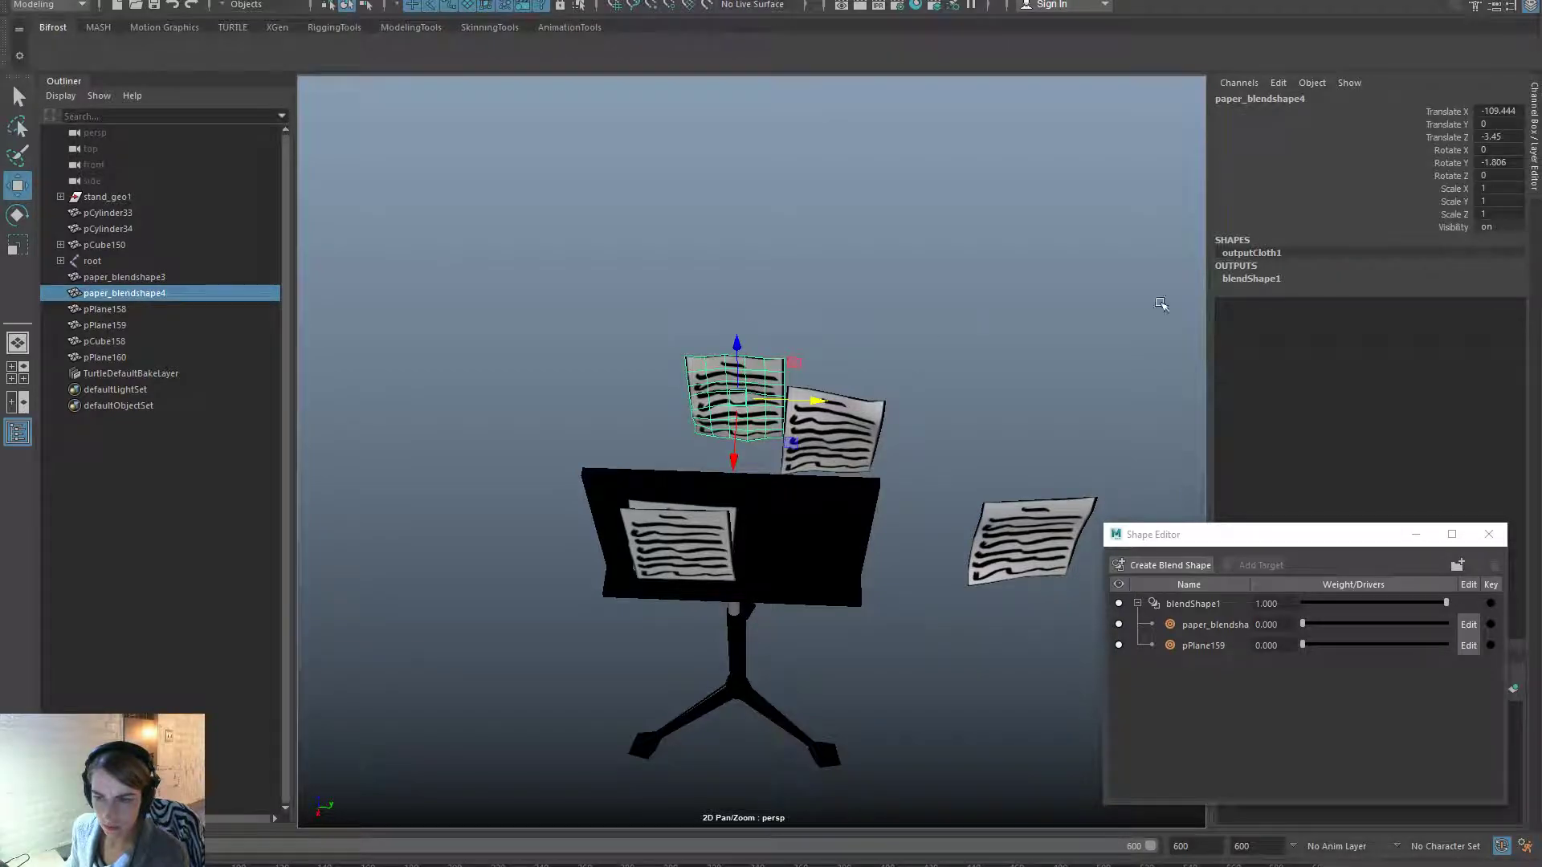
double_click(1277, 253)
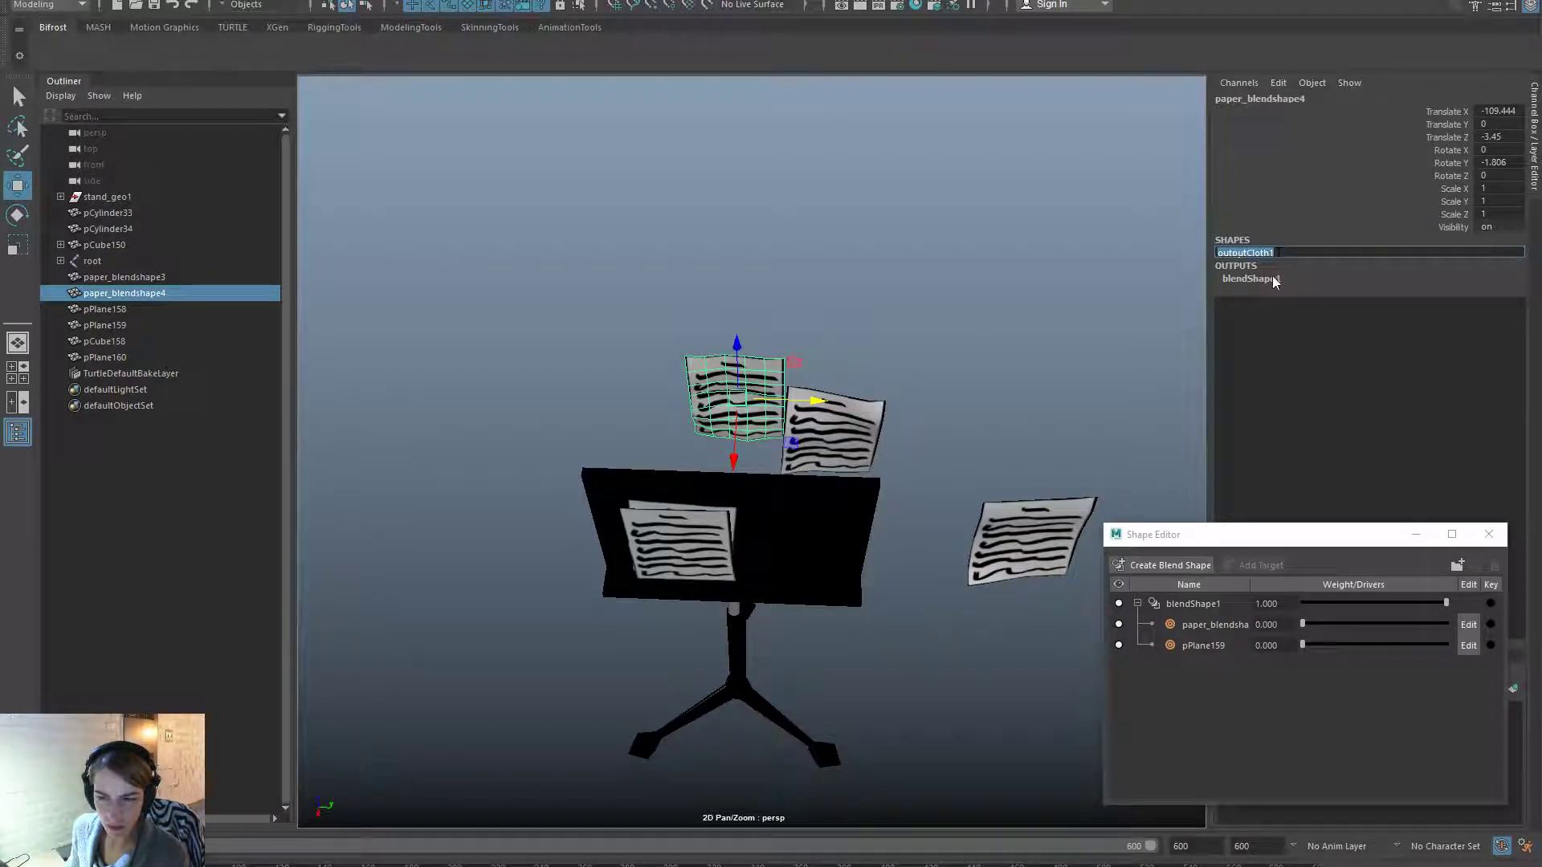
left_click(1275, 280)
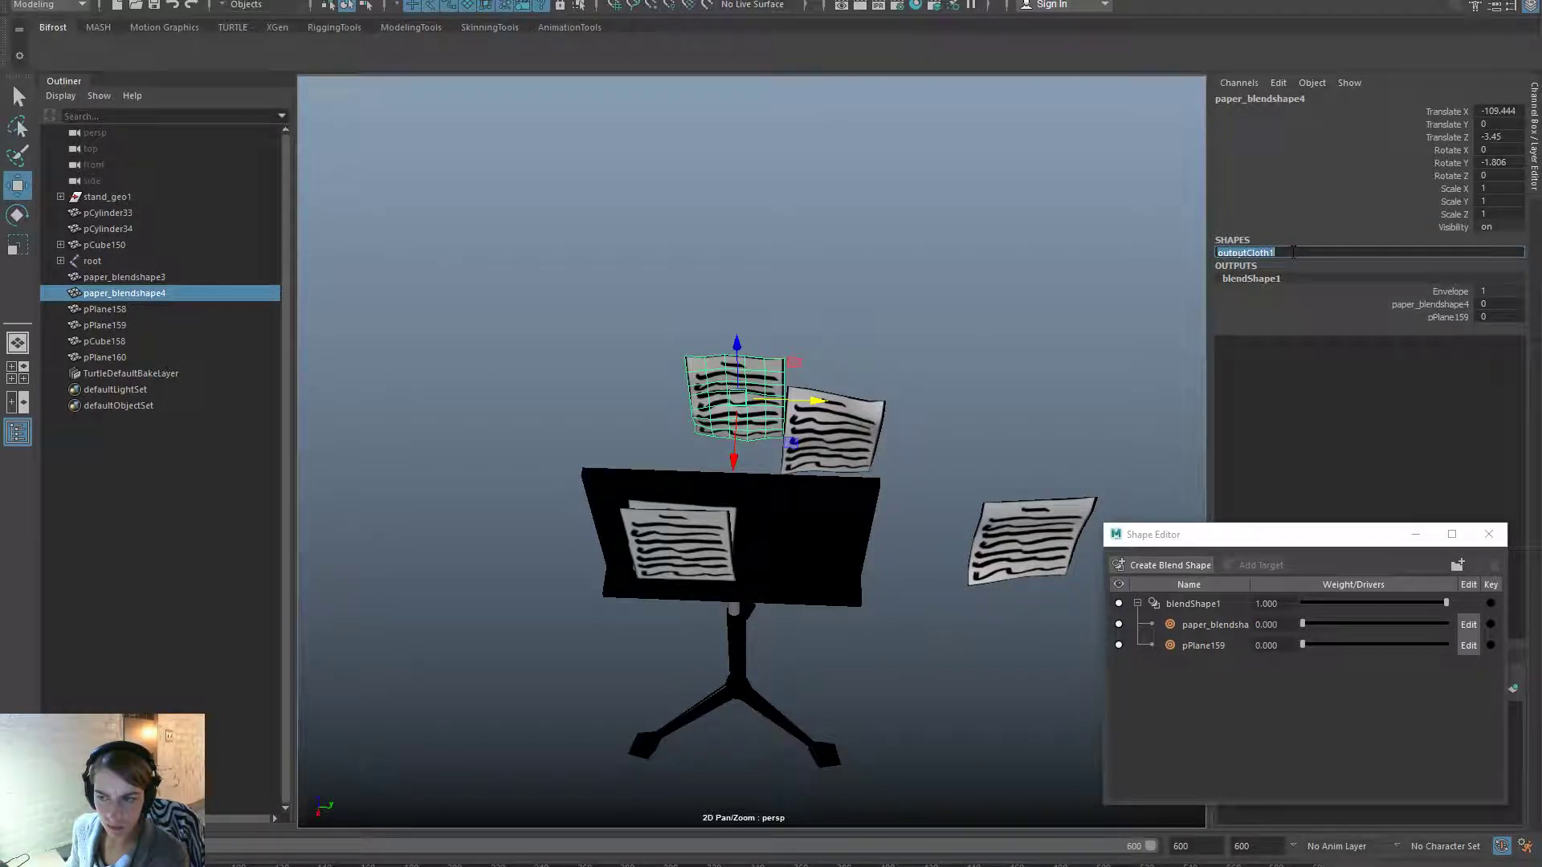
left_click(809, 314)
left_click(692, 406)
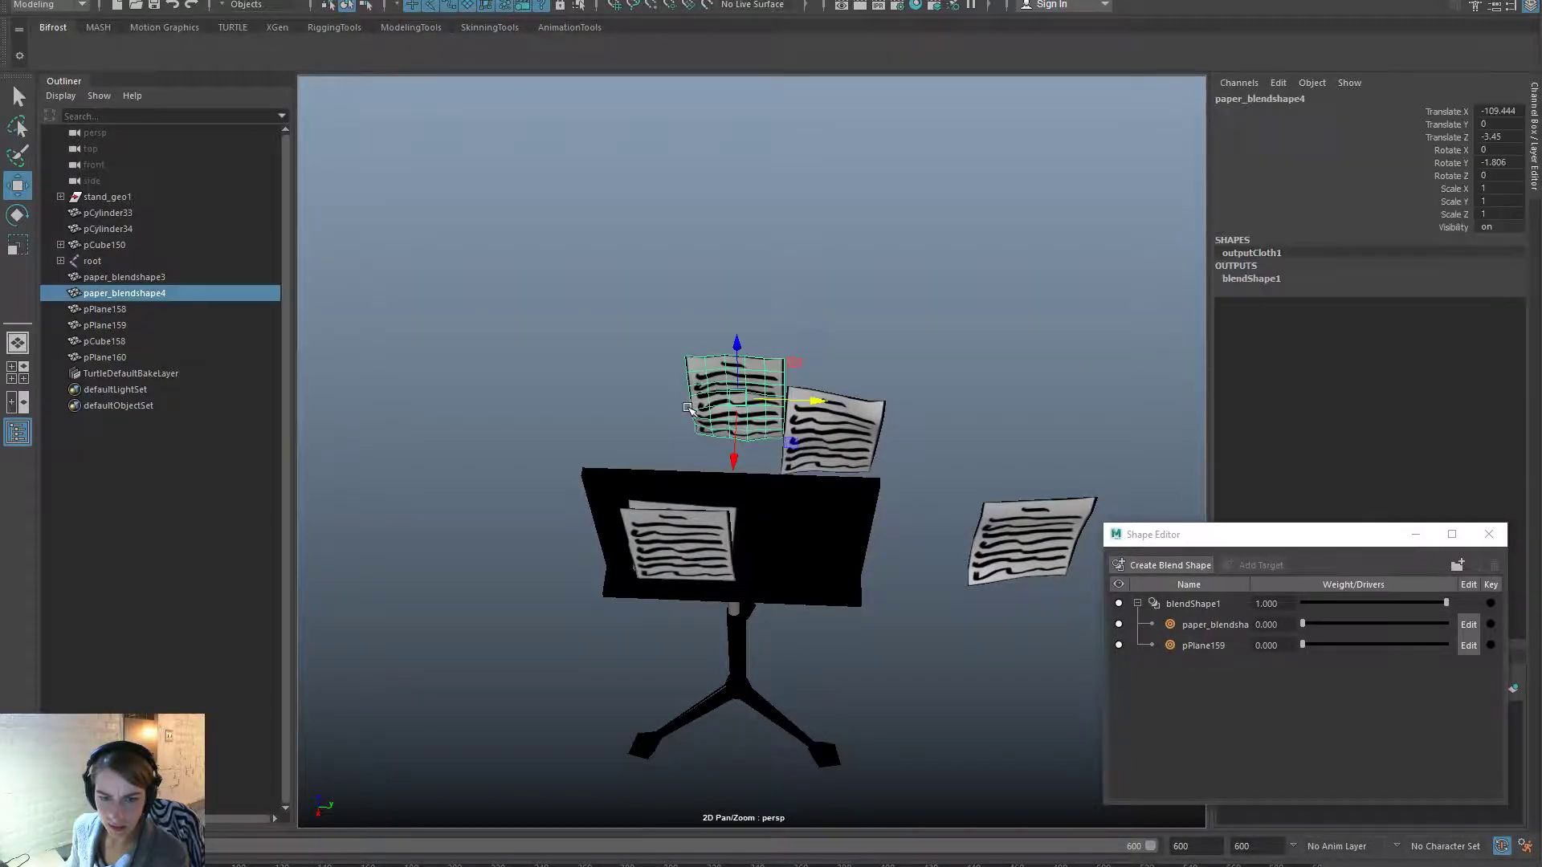
key("space")
left_click(811, 171)
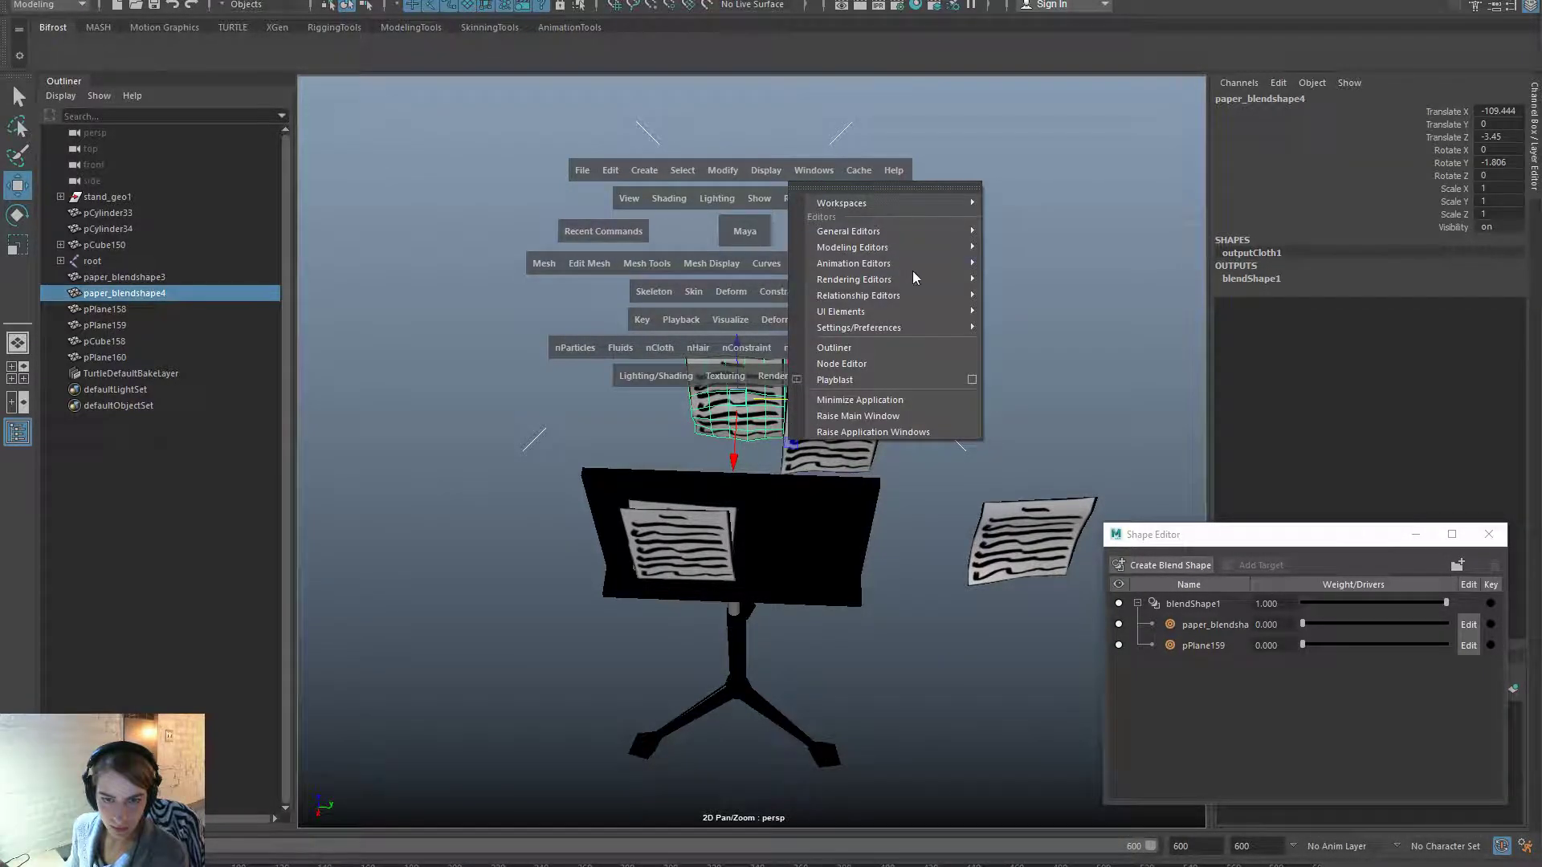
mouse_move(926, 265)
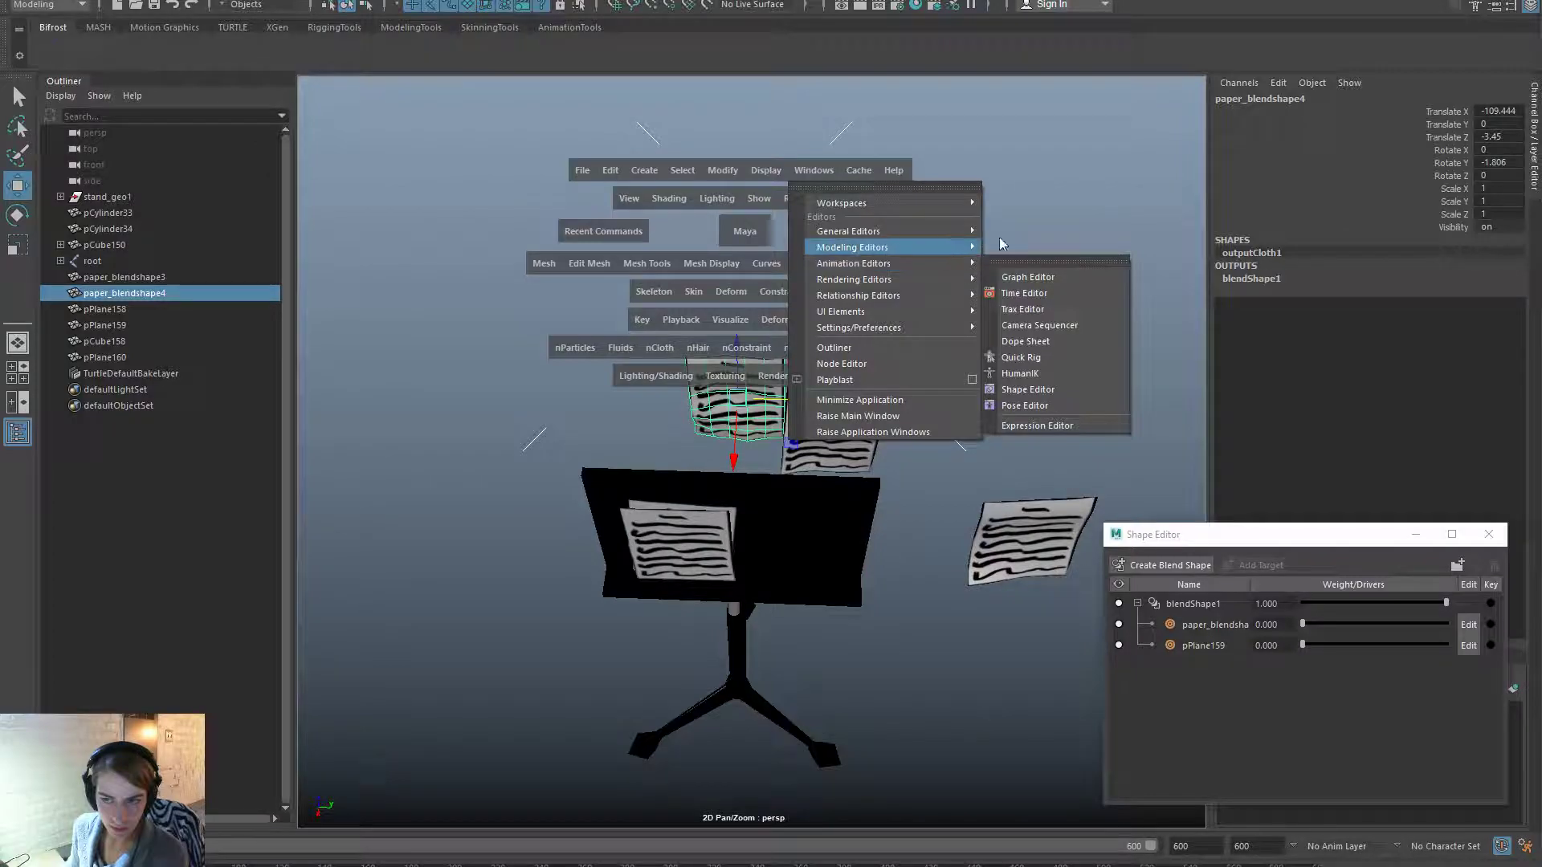
left_click(1125, 191)
Show shape nodes in the Outliner and select the outputCloth1 shape under paper_blendshape4.
left_click(63, 96)
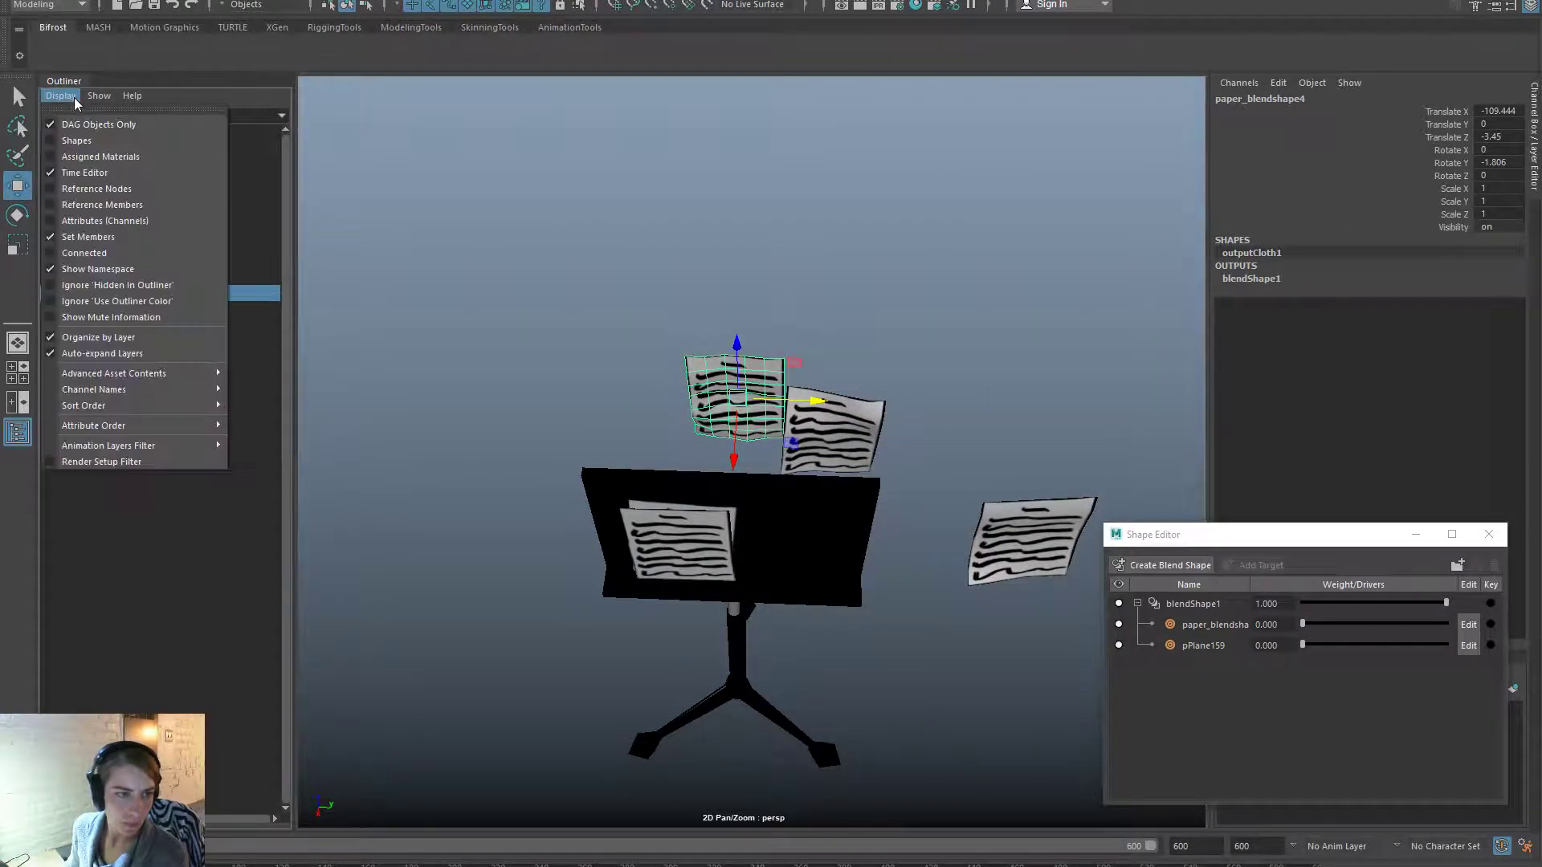
left_click(112, 142)
left_click(61, 293)
left_click(141, 309)
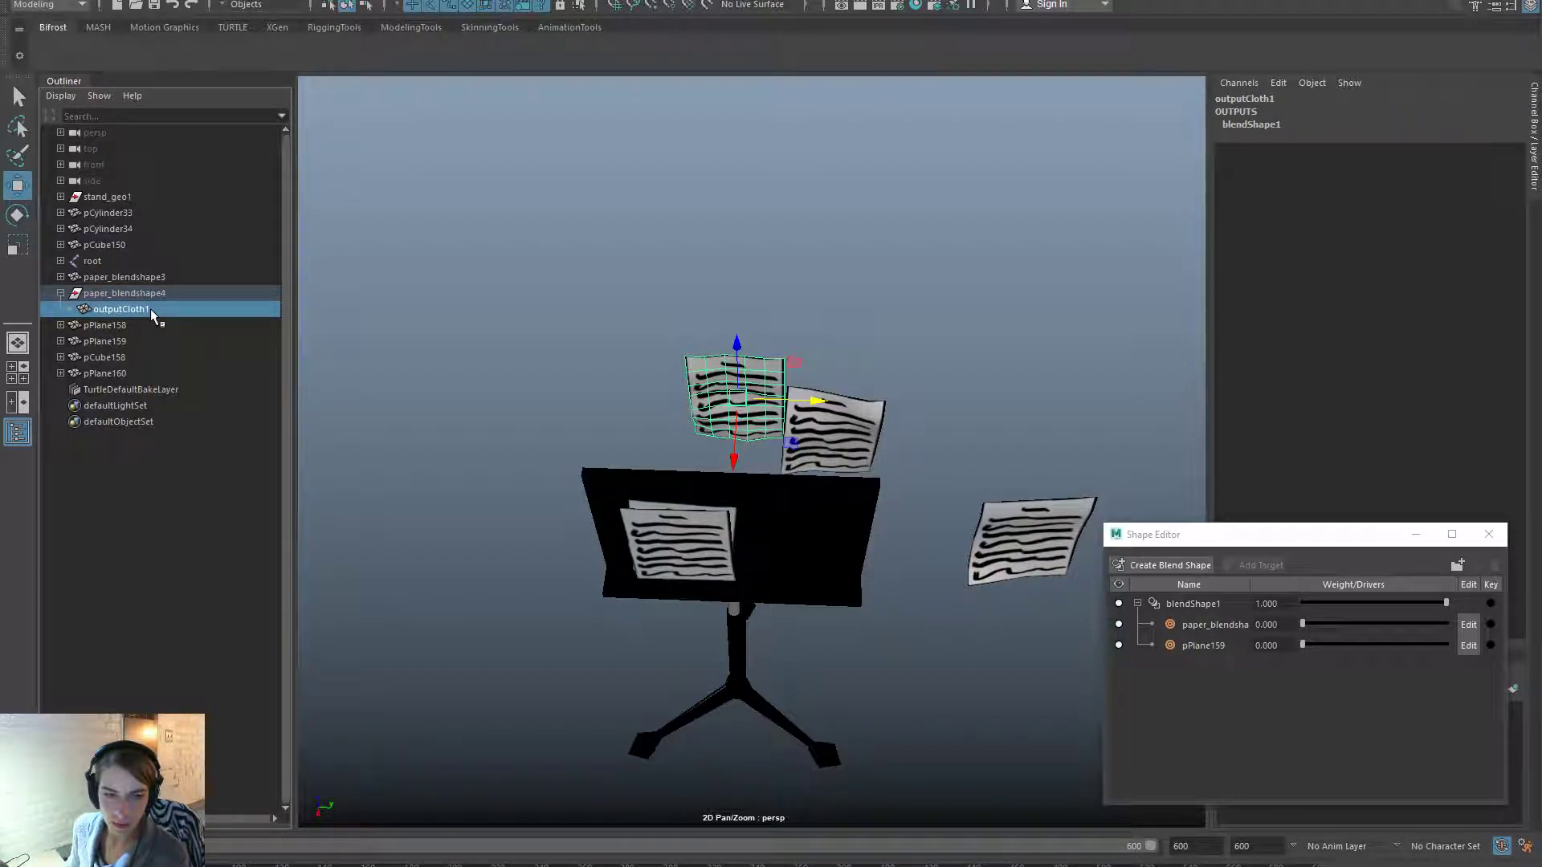
Compare the shape nodes and connections of paper_blendshape3 and pPlane159, dismissing the account notification.
left_click(834, 408)
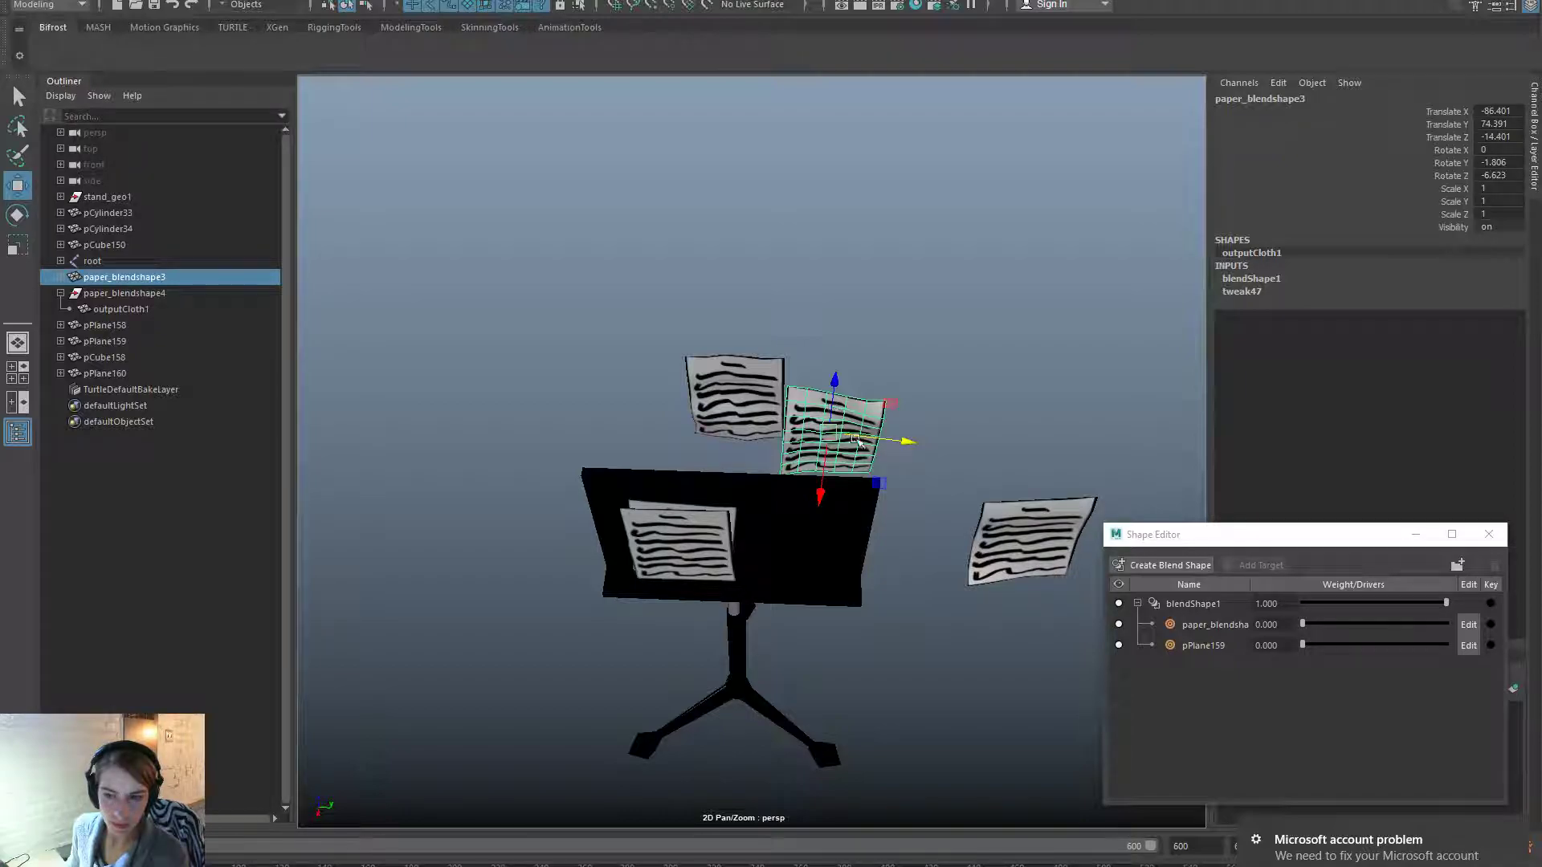
left_click(1017, 528)
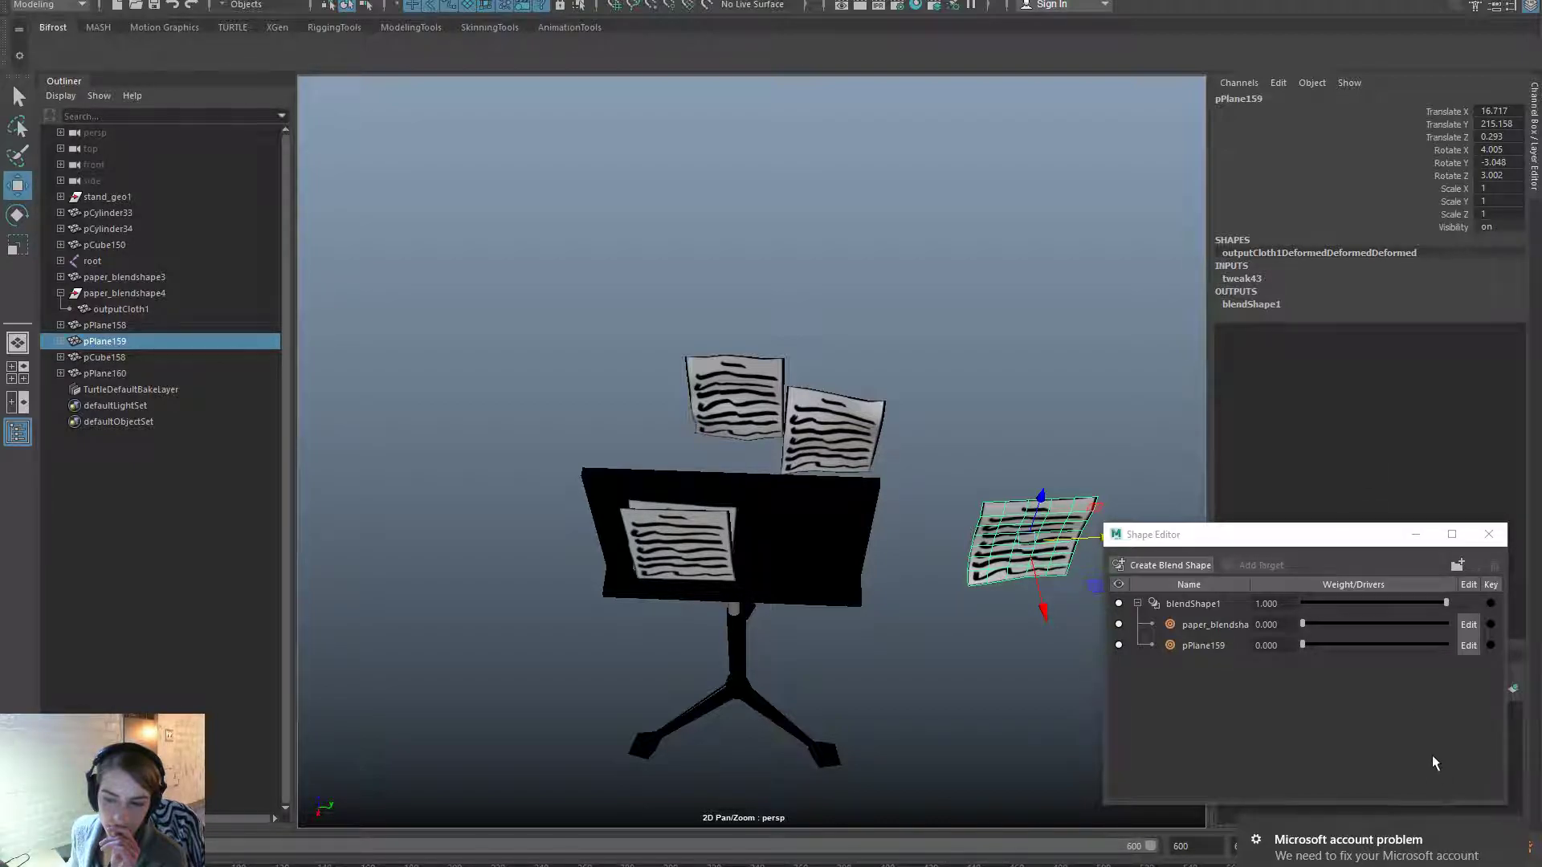
left_click(1515, 832)
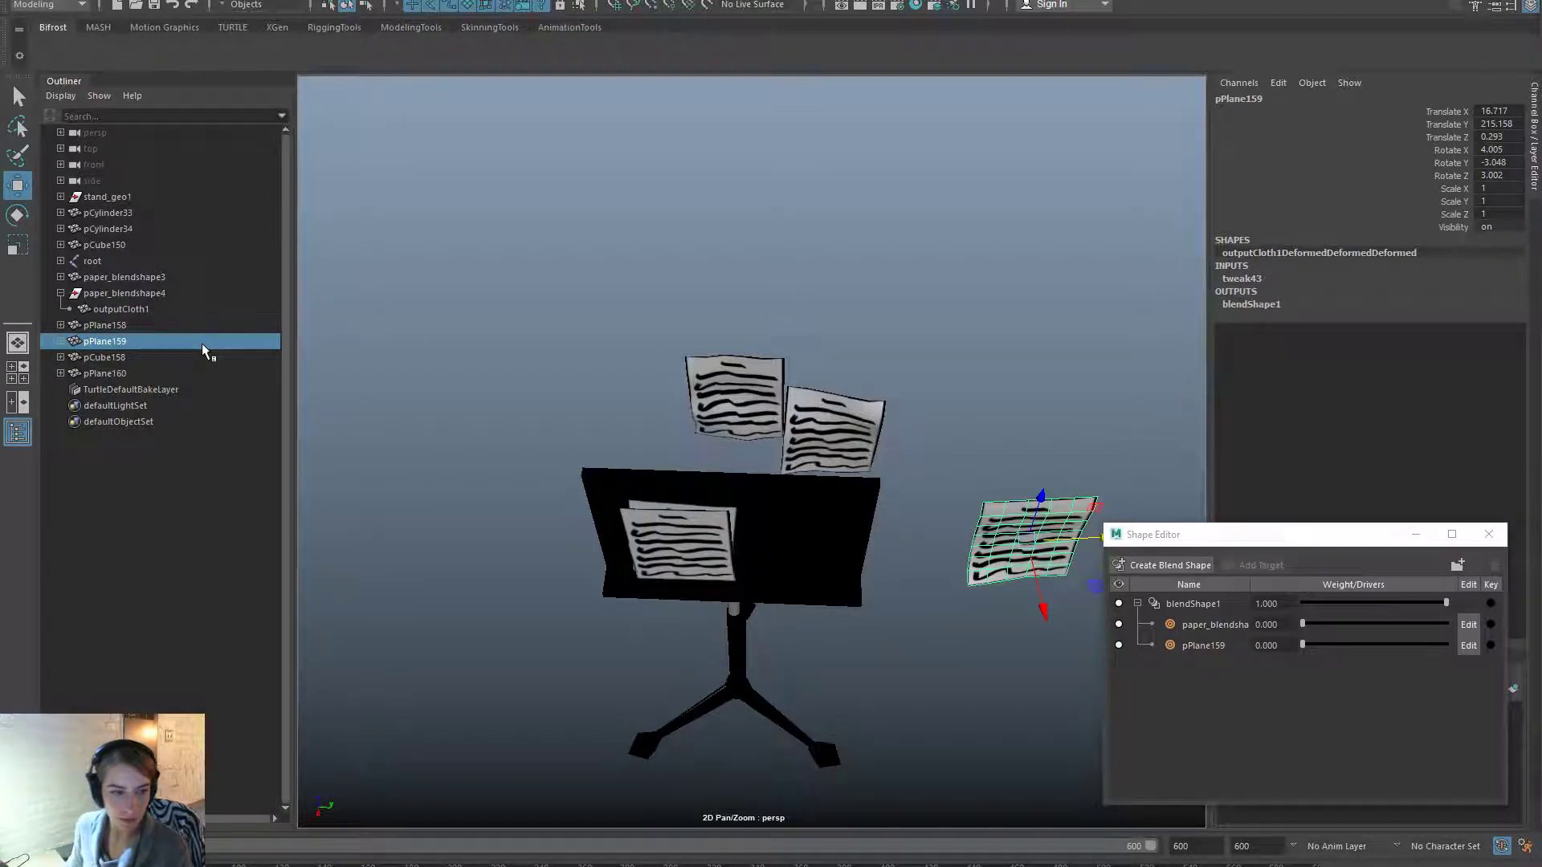
left_click(800, 439)
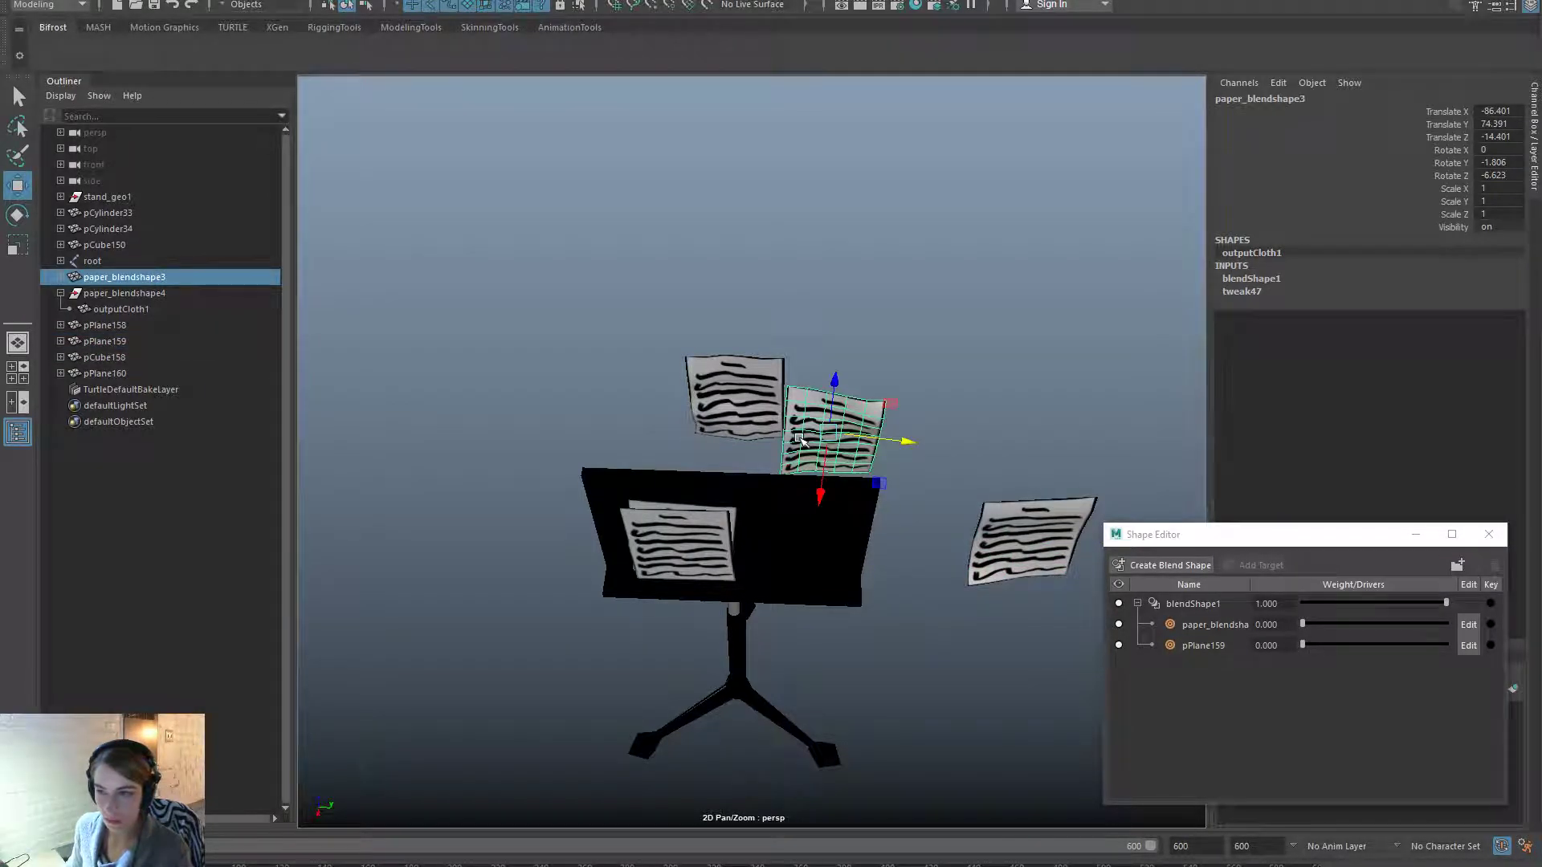
left_click(1024, 522)
left_click(813, 436)
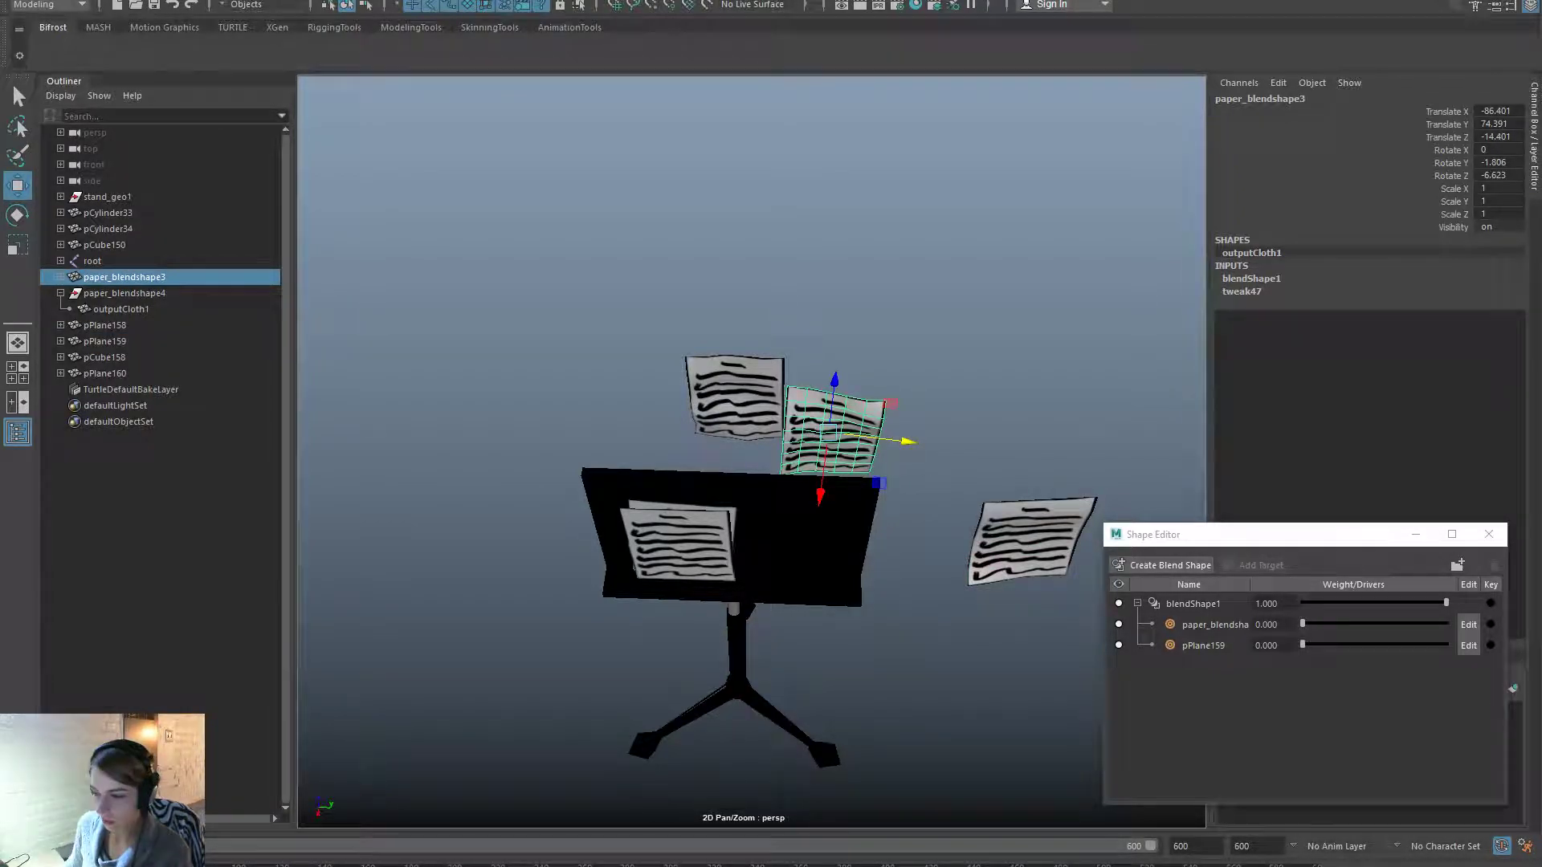
Select all the faces of paper_blendshape3.
right_click(794, 399)
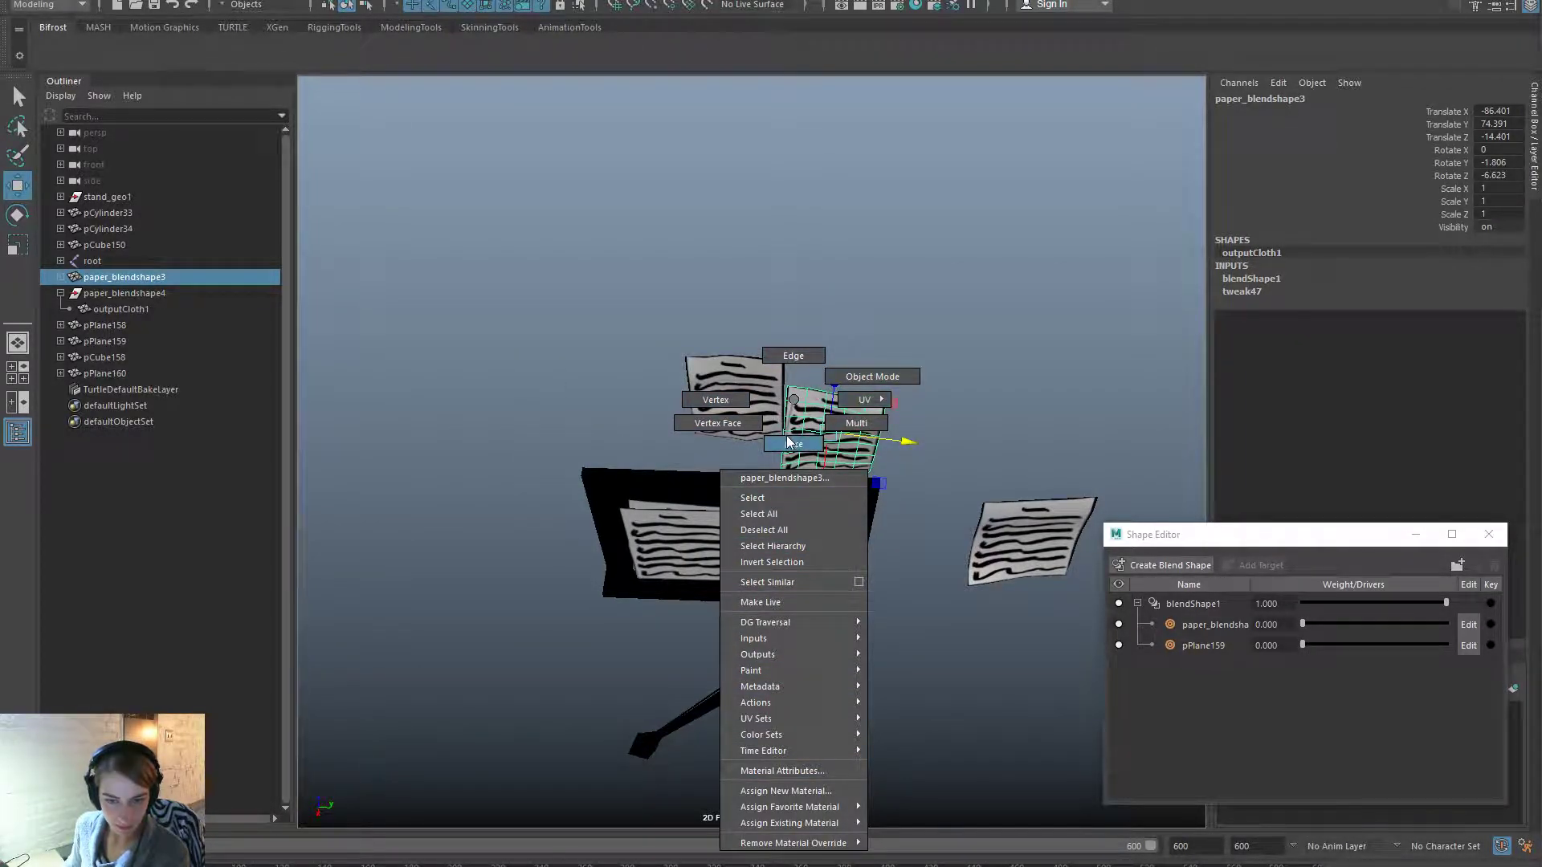
left_click(765, 323)
left_click_drag(683, 276, 1145, 687)
left_click(849, 454)
right_click(840, 412)
right_click_drag(849, 449, 849, 451)
left_click_drag(850, 449, 763, 347, "alt")
left_click(769, 351)
Duplicate the selected faces of paper_blendshape3 and undo the trial move of the copy.
key("space")
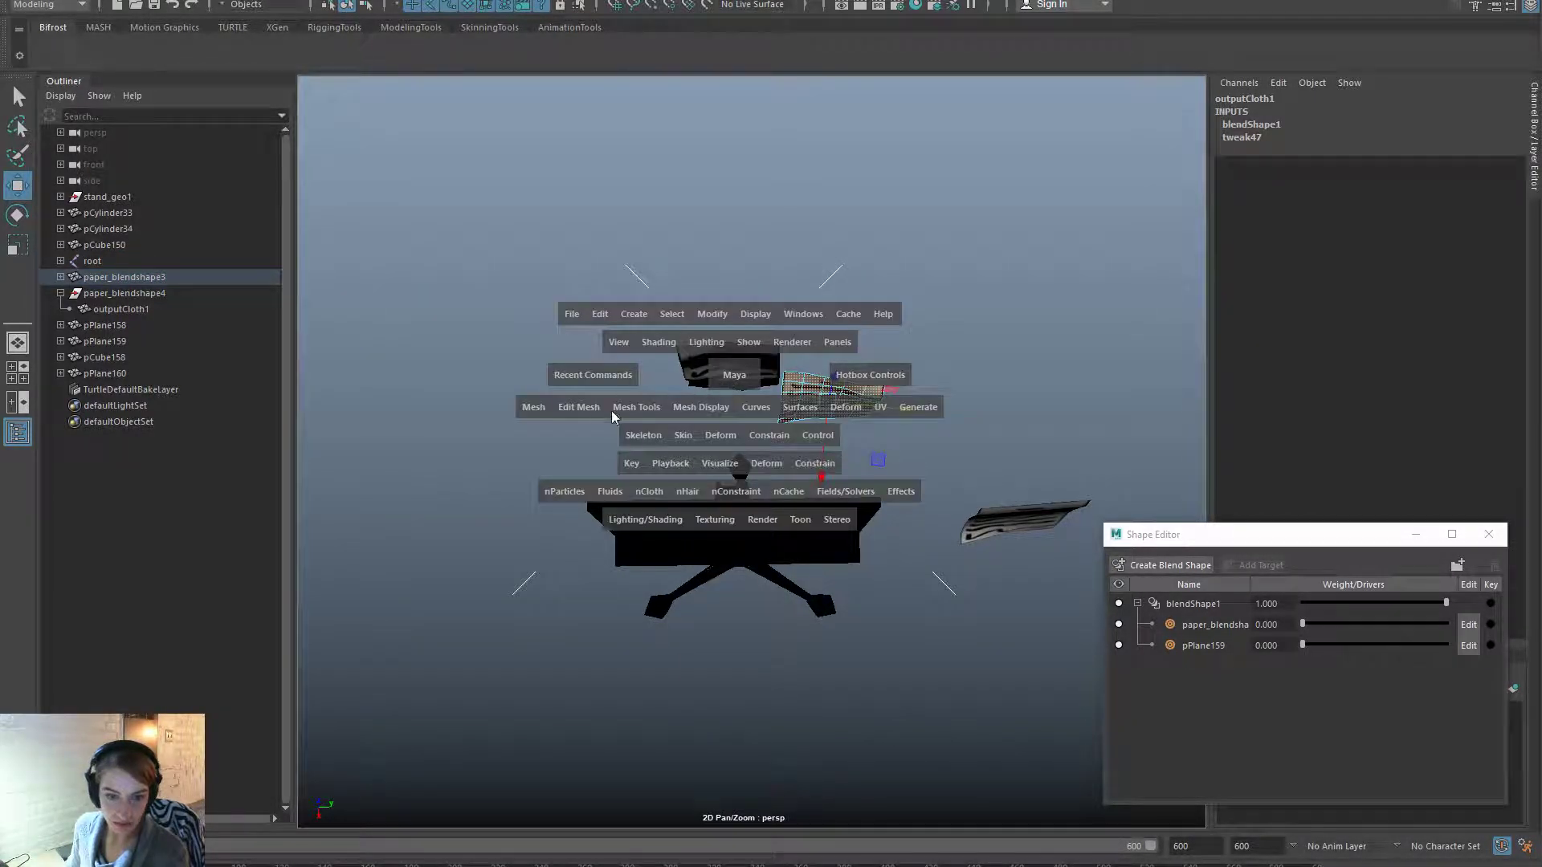
left_click(532, 406)
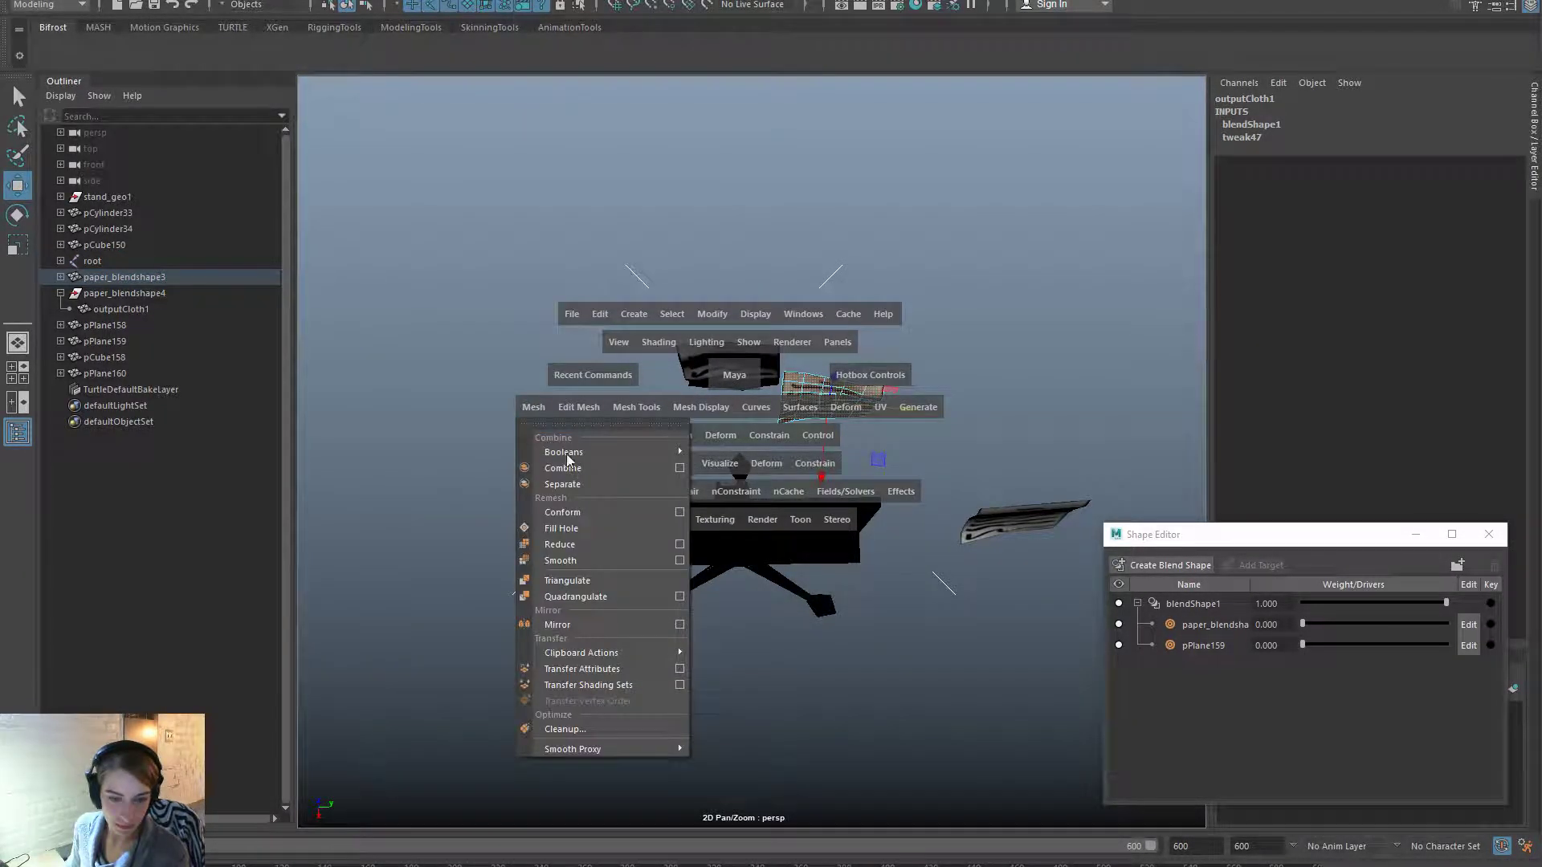
left_click(396, 508)
left_click(601, 411)
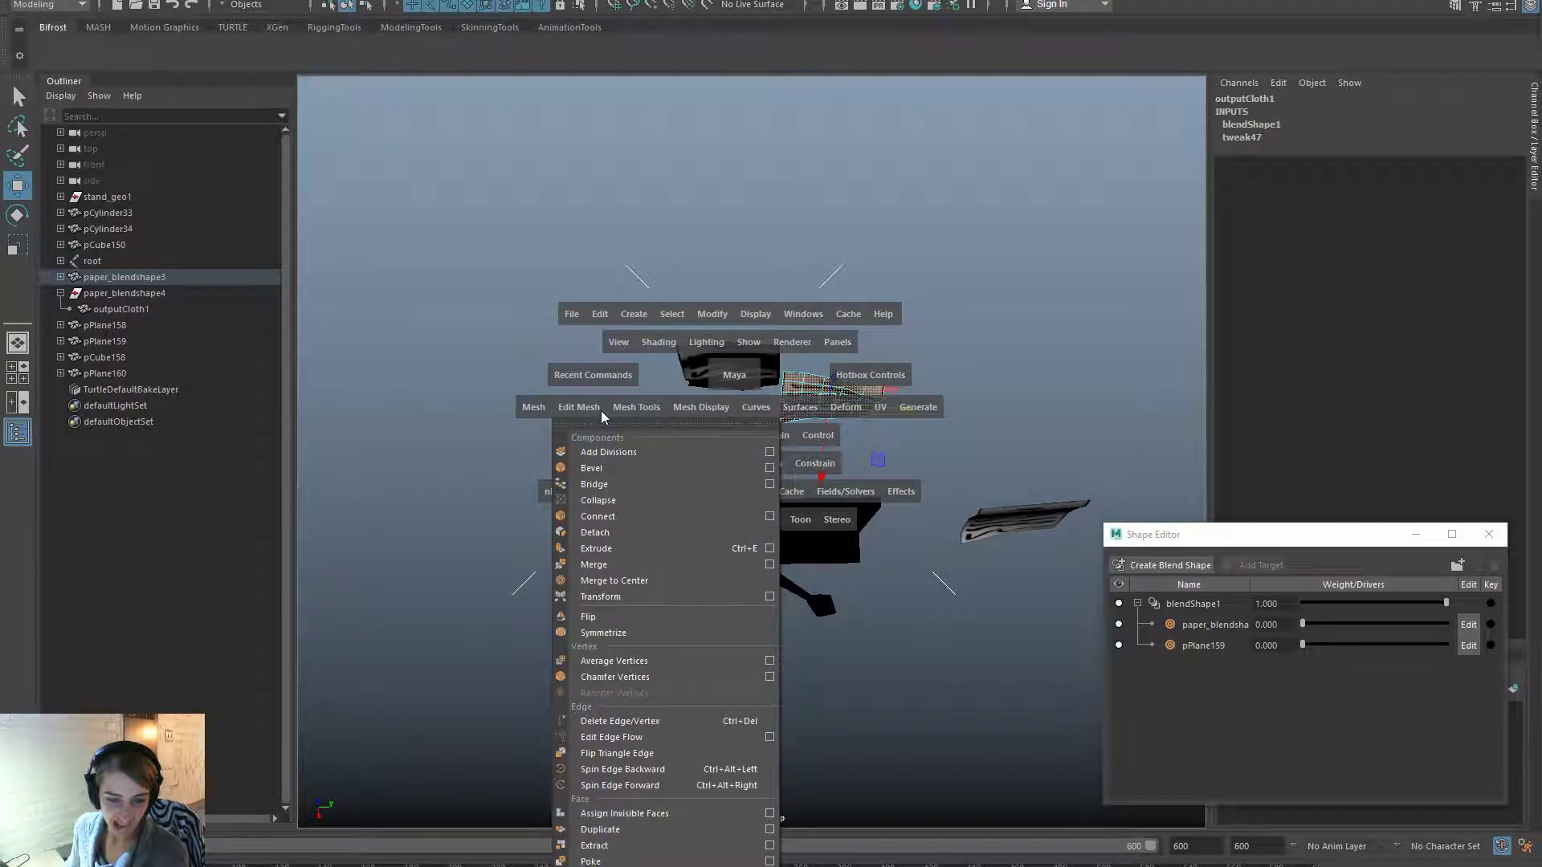
left_click(679, 830)
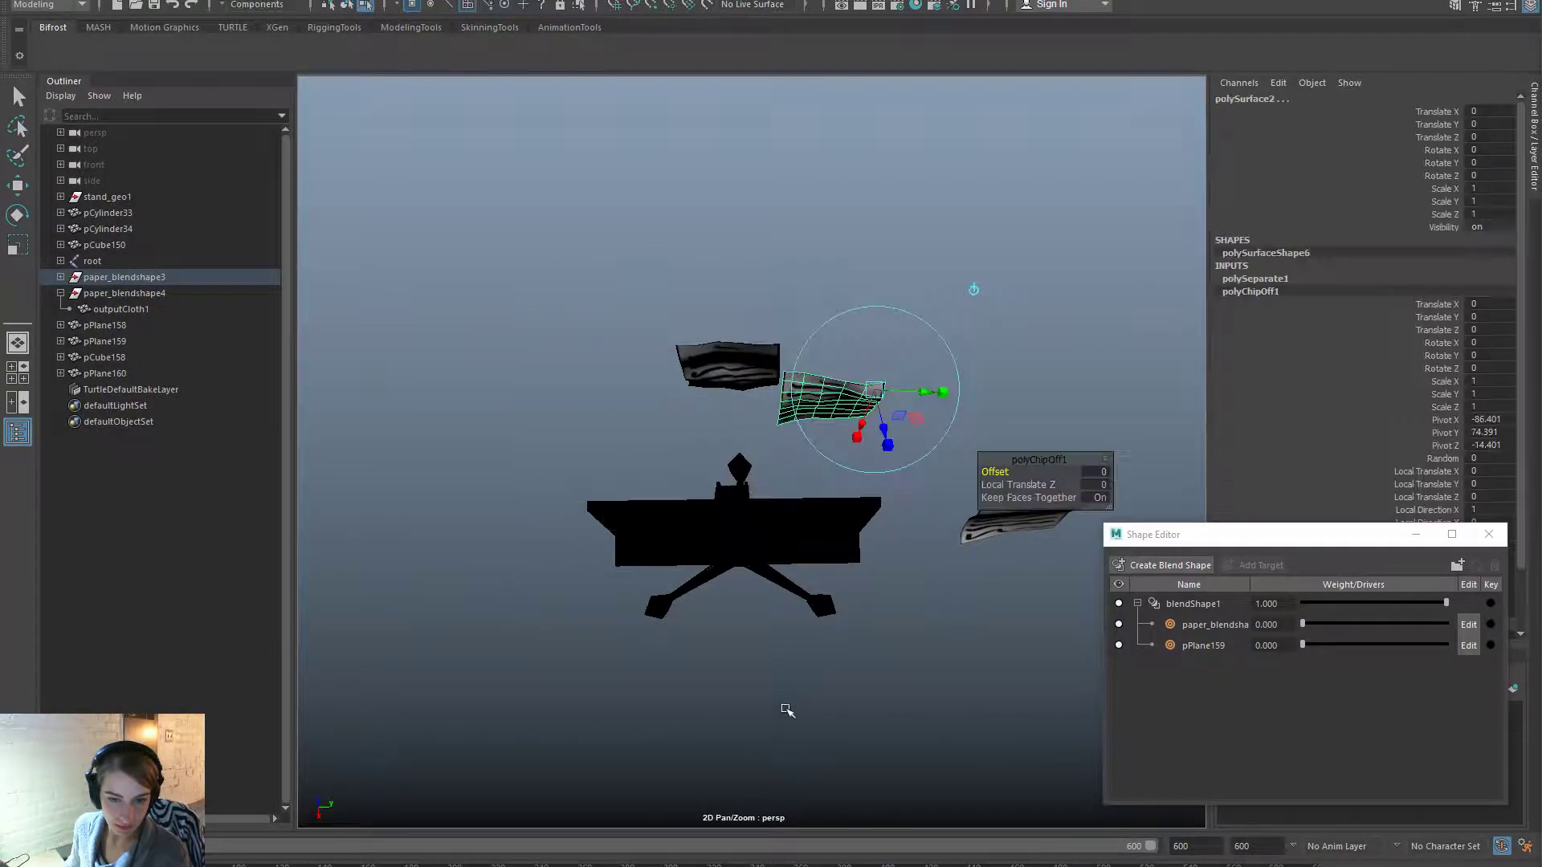
left_click_drag(900, 404, 1044, 411)
key("ctrl+z")
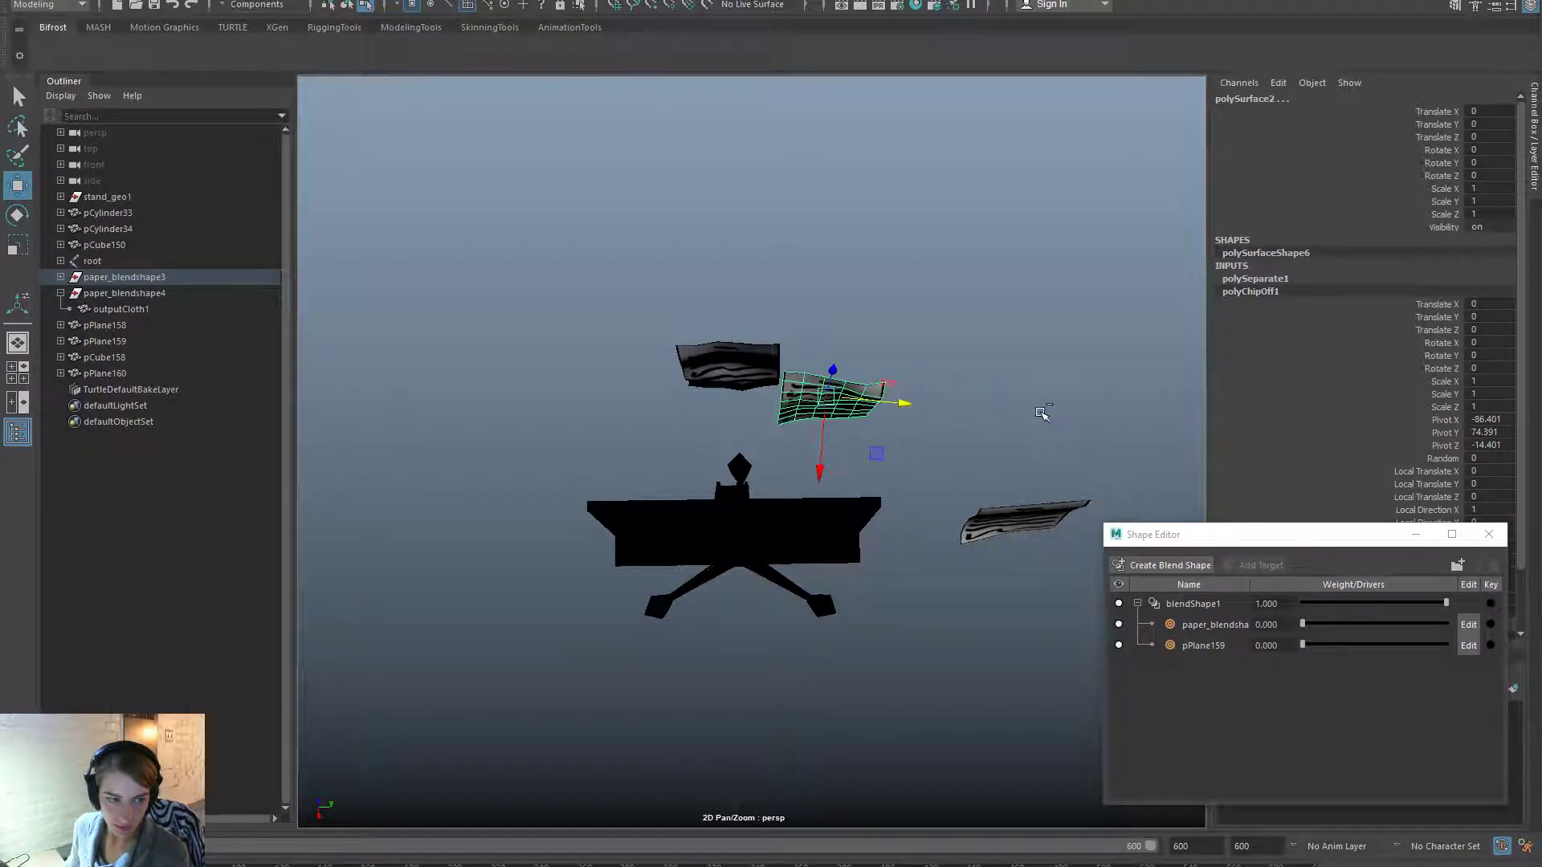
Move polySurface1 about 95 units along Y away from polySurface2 under paper_blendshape3 and return to object selection.
left_click(60, 277)
left_click(122, 296)
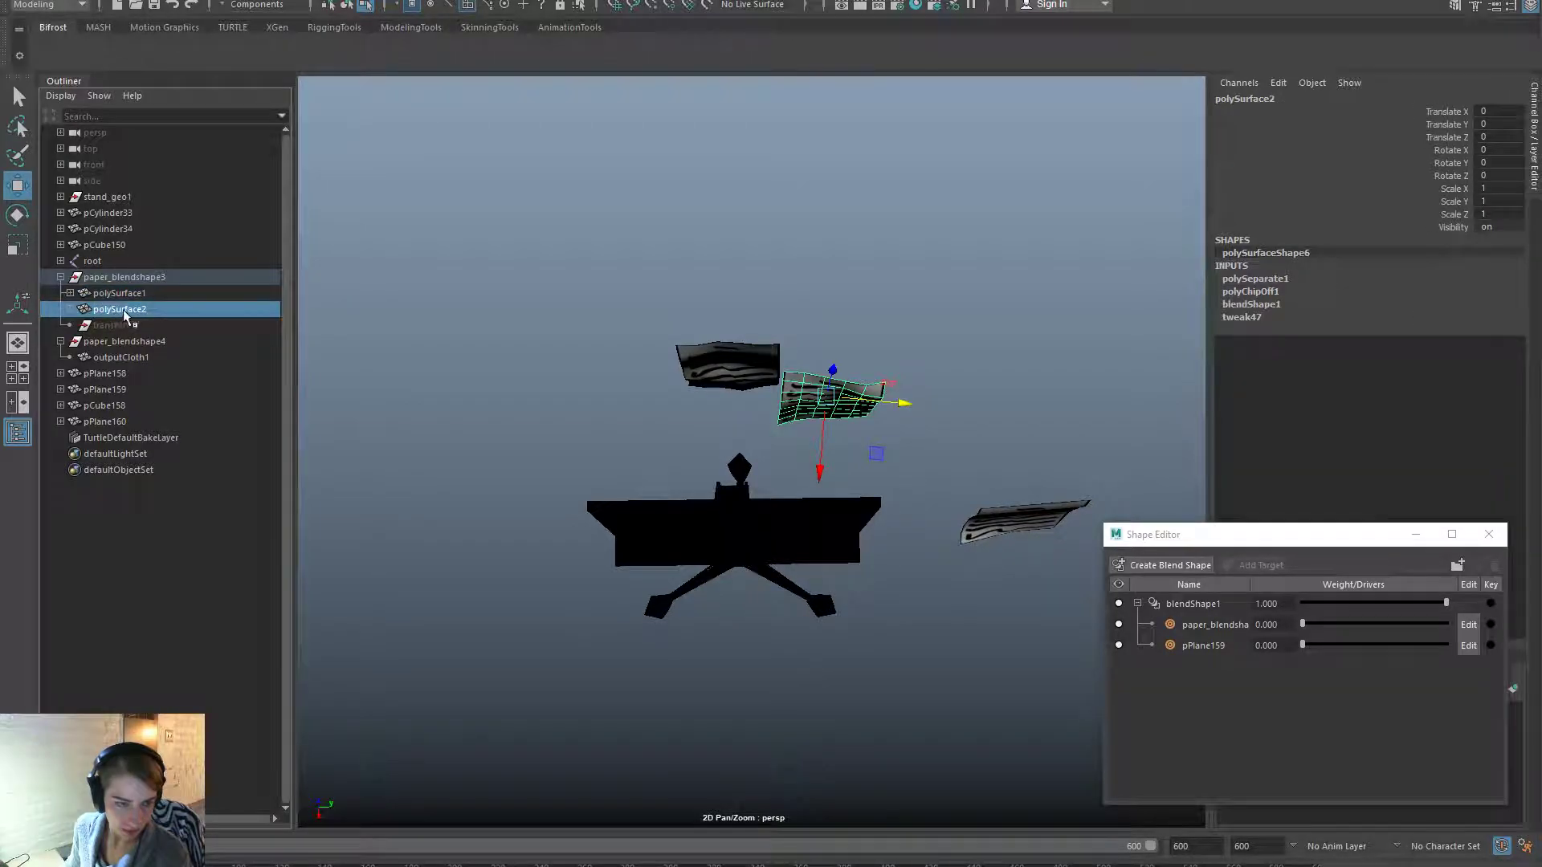
left_click_drag(865, 402, 992, 434)
left_click(840, 416, "shift")
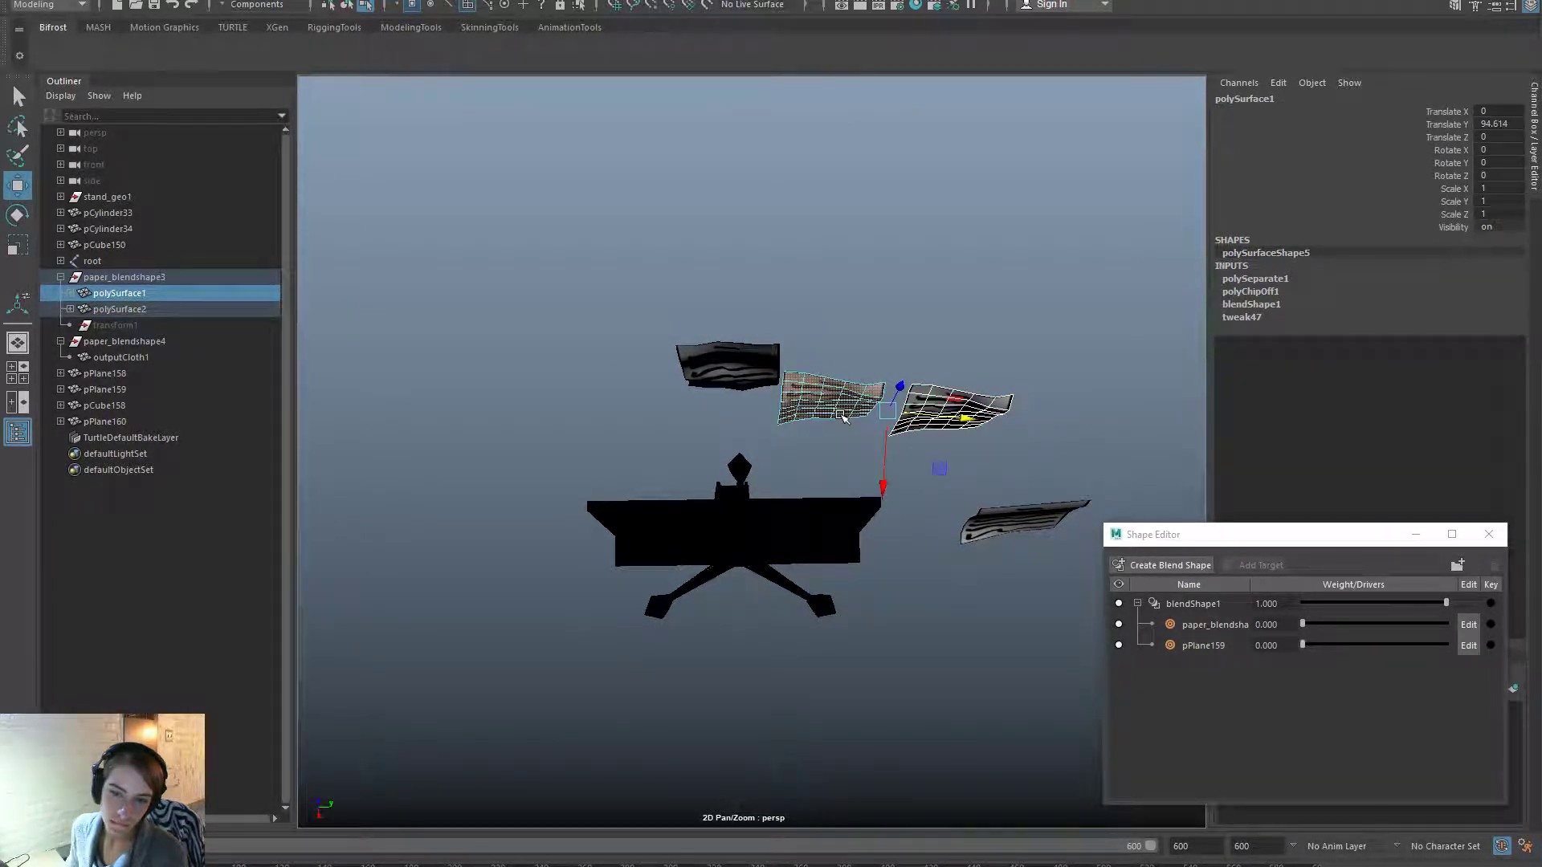
right_click_drag(829, 406, 906, 379)
left_click(867, 374)
Inspect the separated pieces polySurface1 and polySurface2, including the shape node under polySurface2.
left_click(846, 405)
left_click(988, 400)
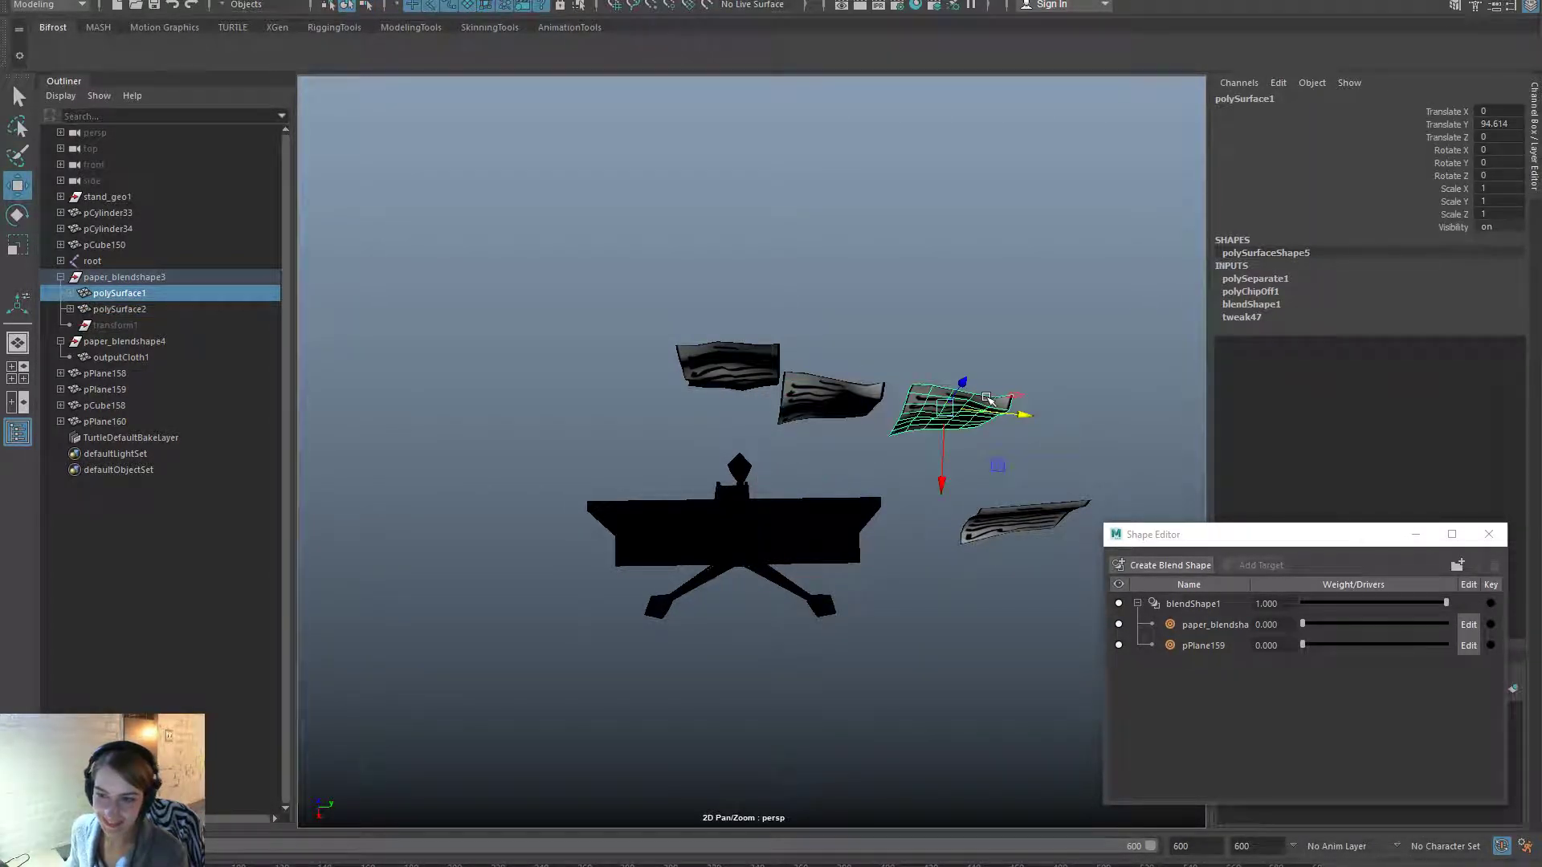
left_click(863, 447)
left_click(843, 402)
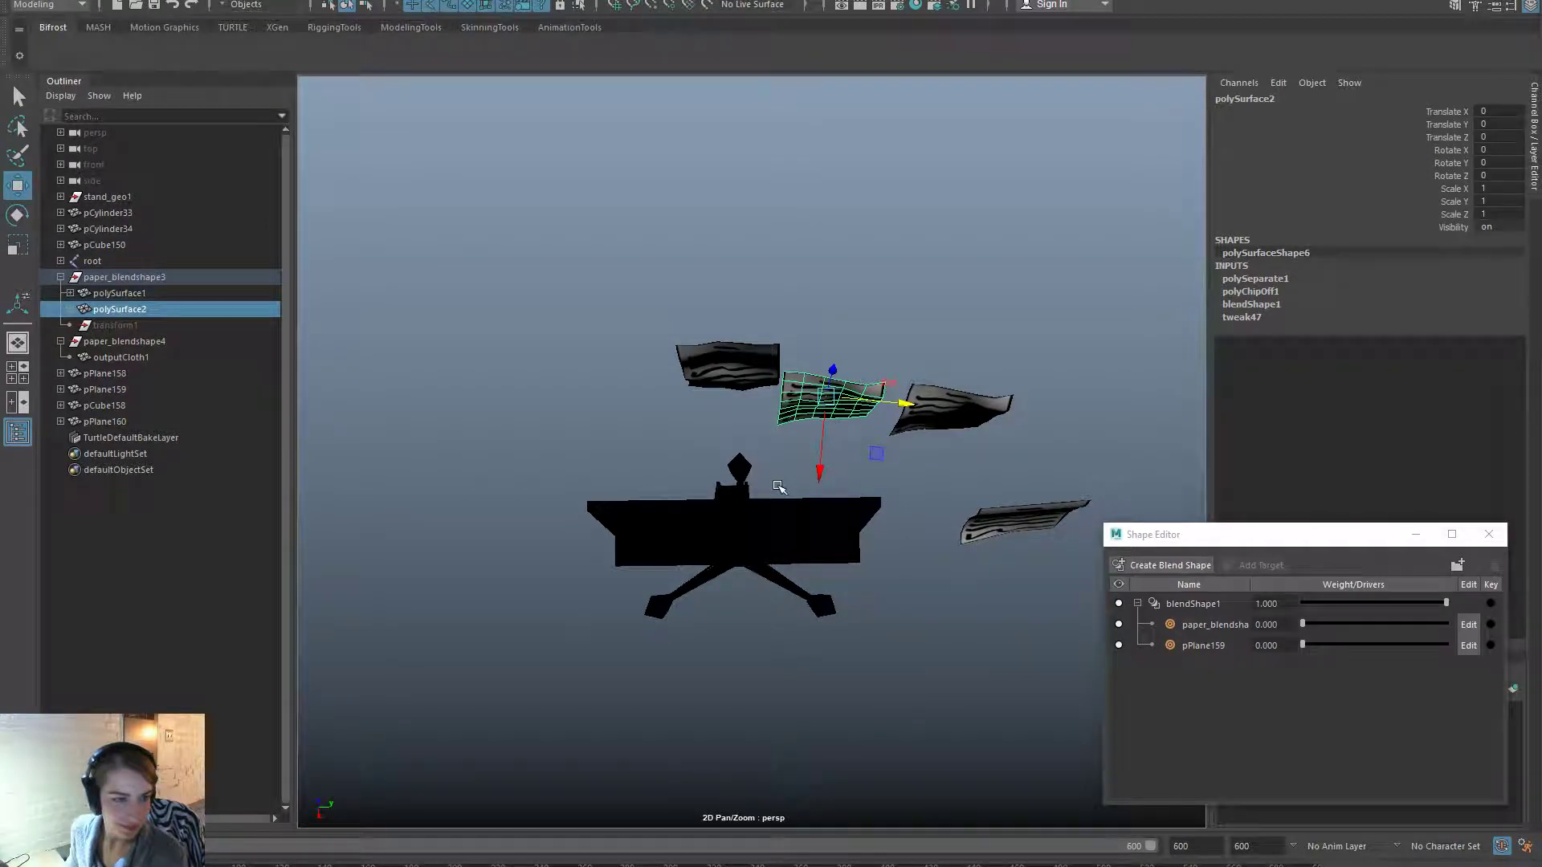
left_click(70, 309)
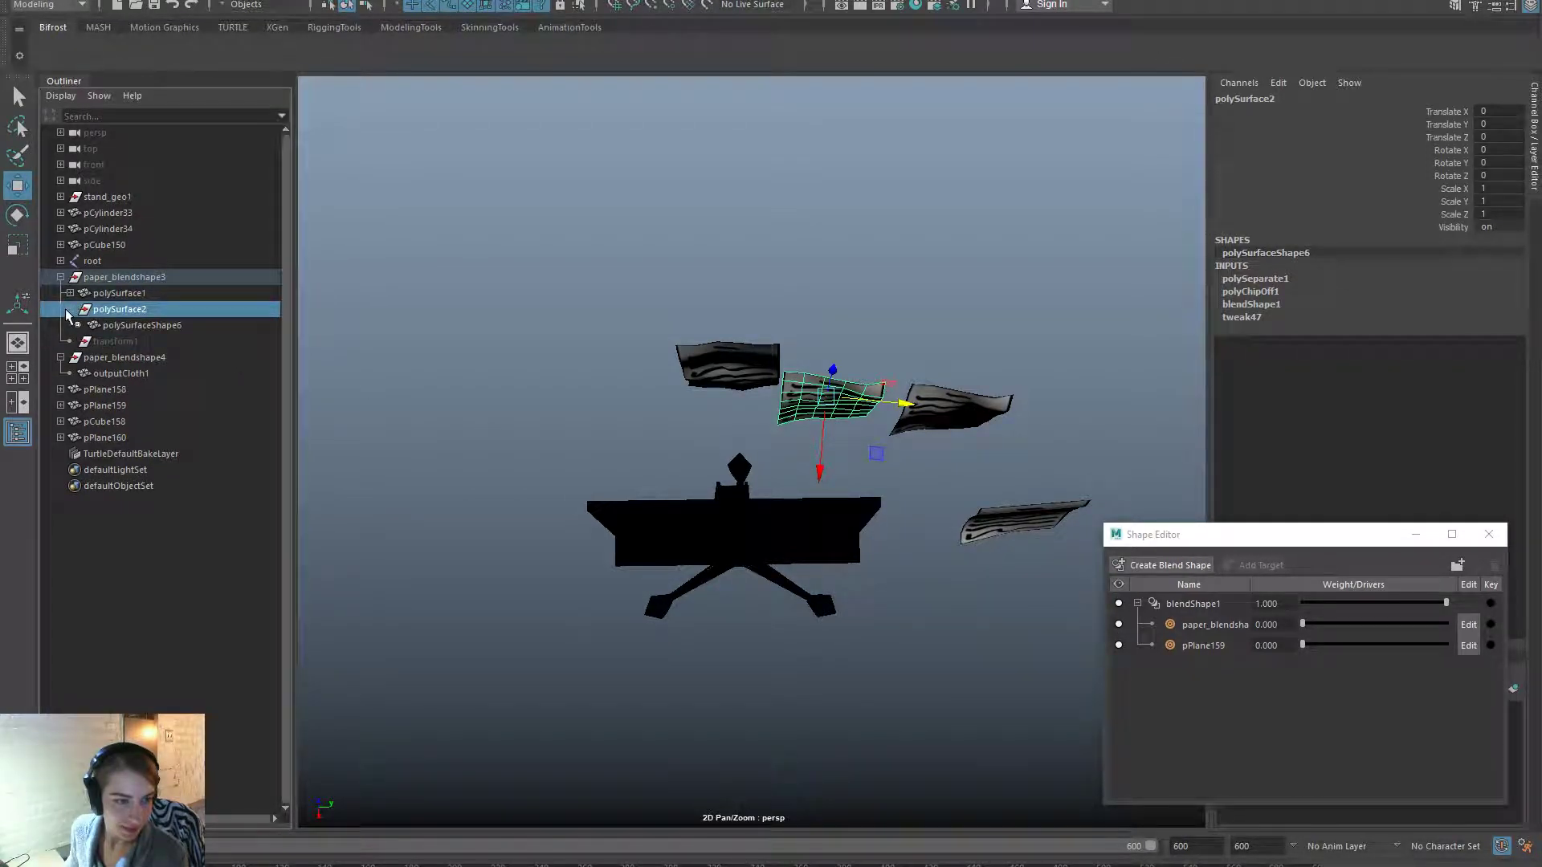
left_click(157, 326)
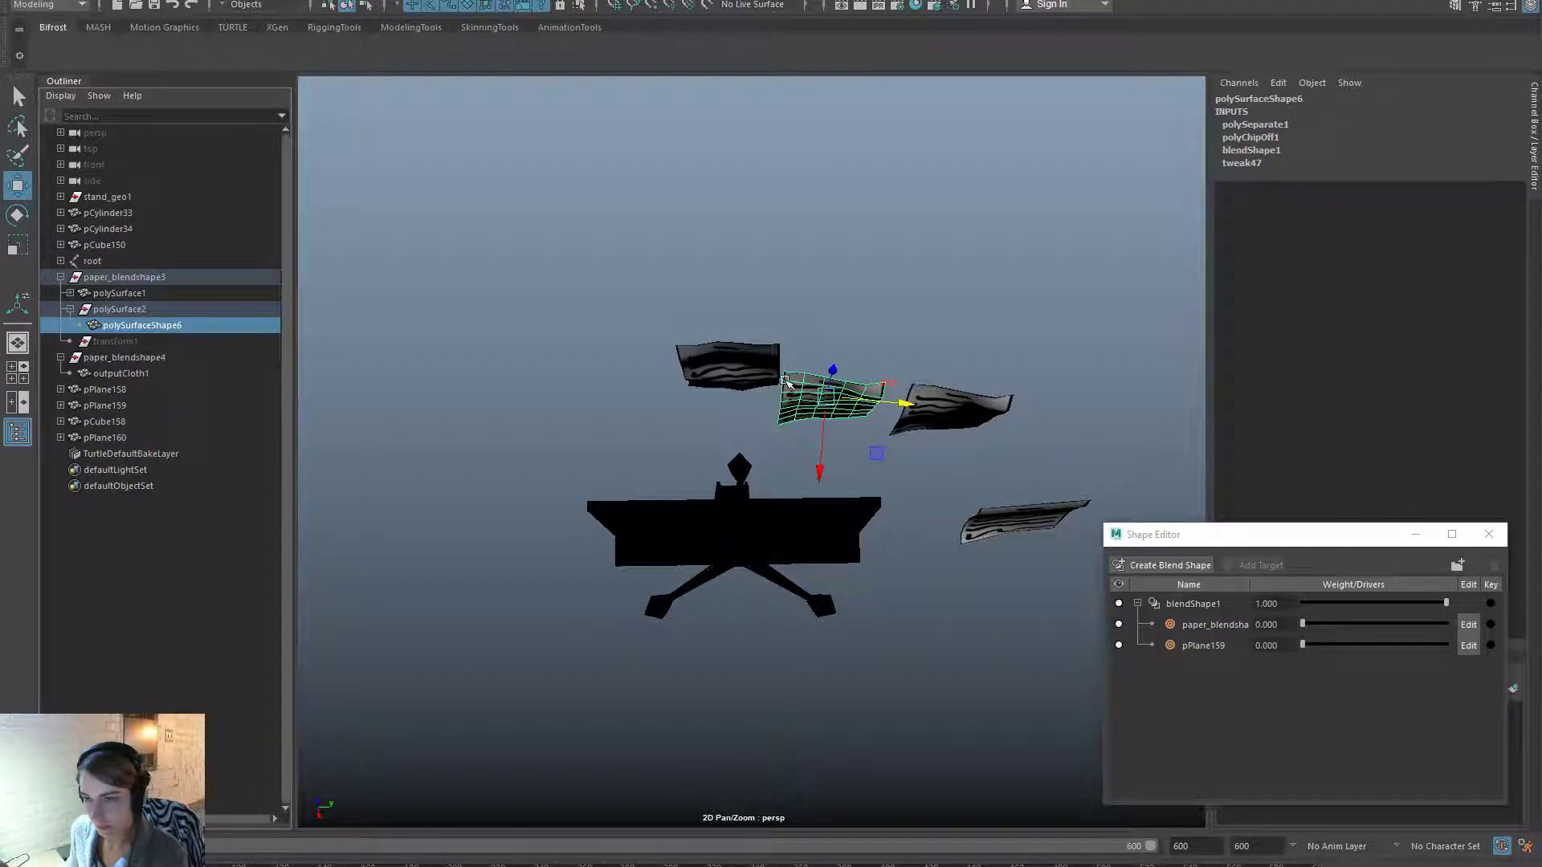
Delete polySurface1, the paper piece that was moved aside from paper_blendshape3.
left_click(985, 392)
left_click(970, 400)
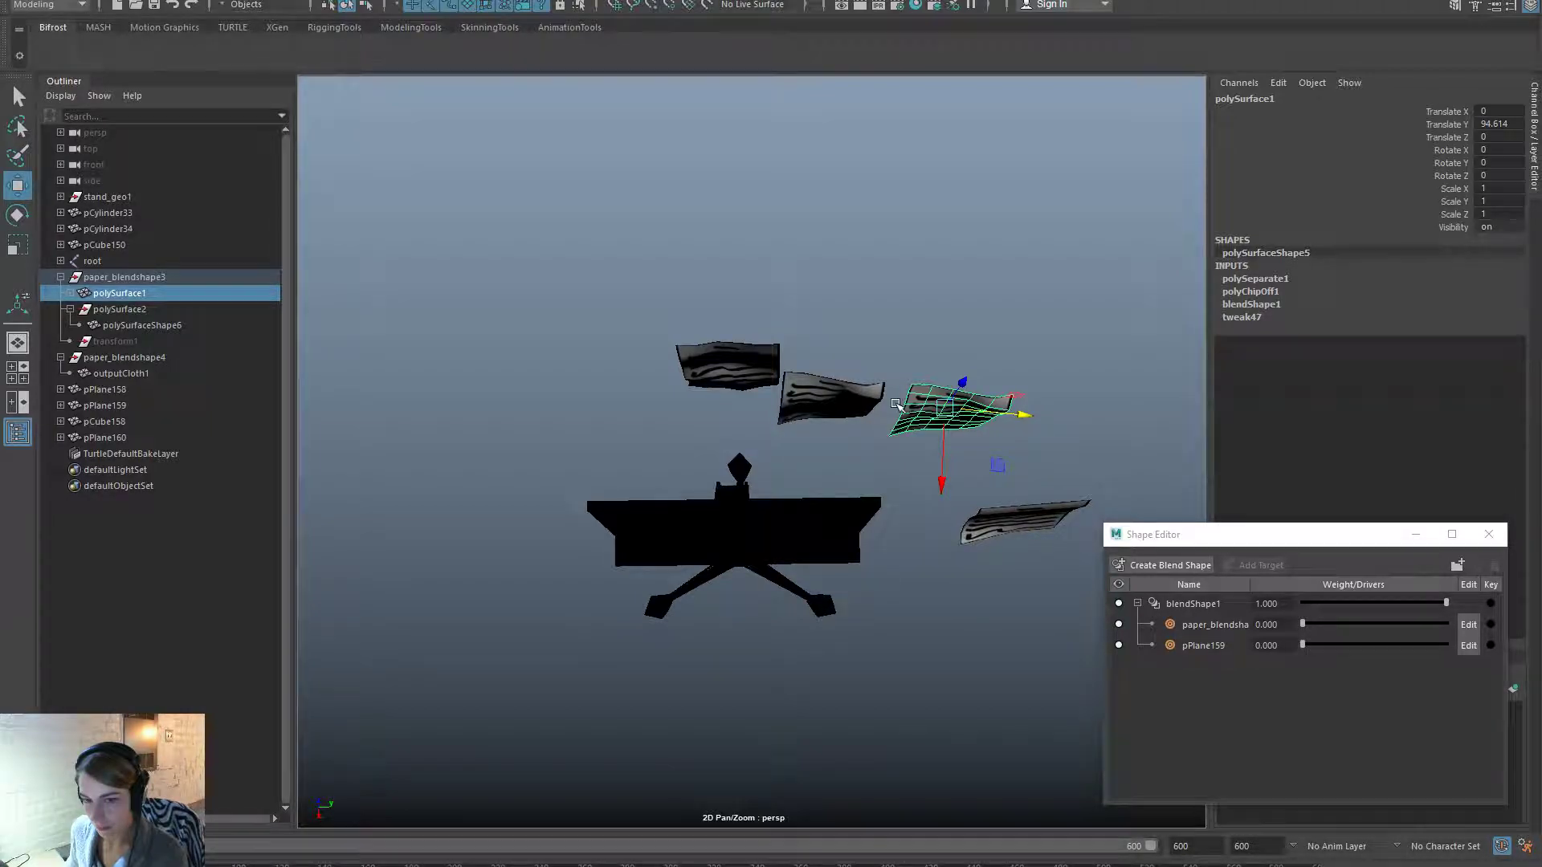
key("Delete")
Compare paper_blendshape4 and its outputCloth1 shape with polySurface2 and its shape node.
left_click(755, 366)
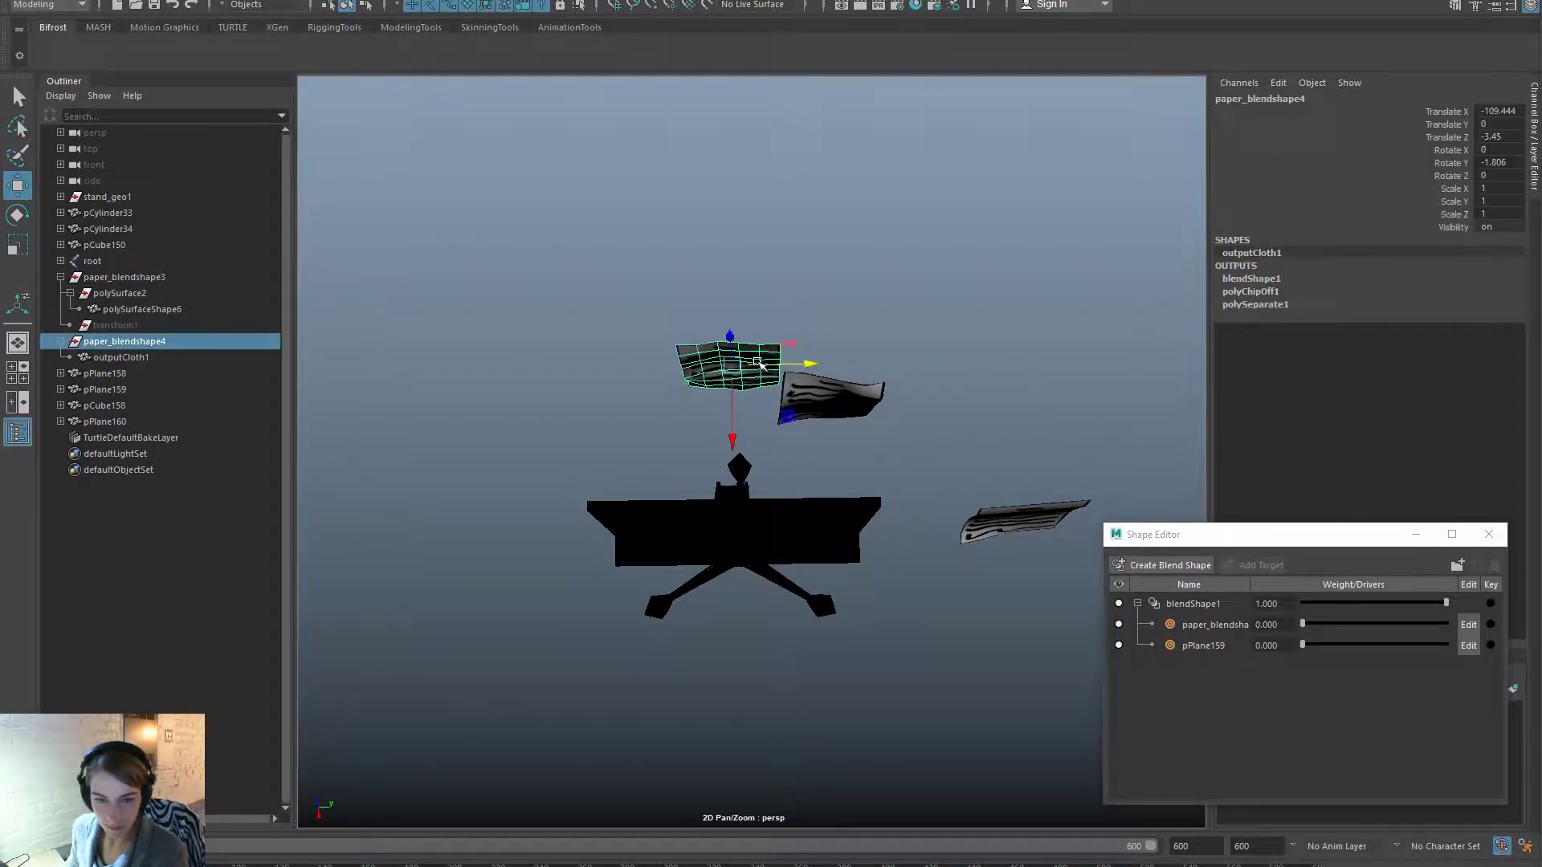
right_click(759, 367)
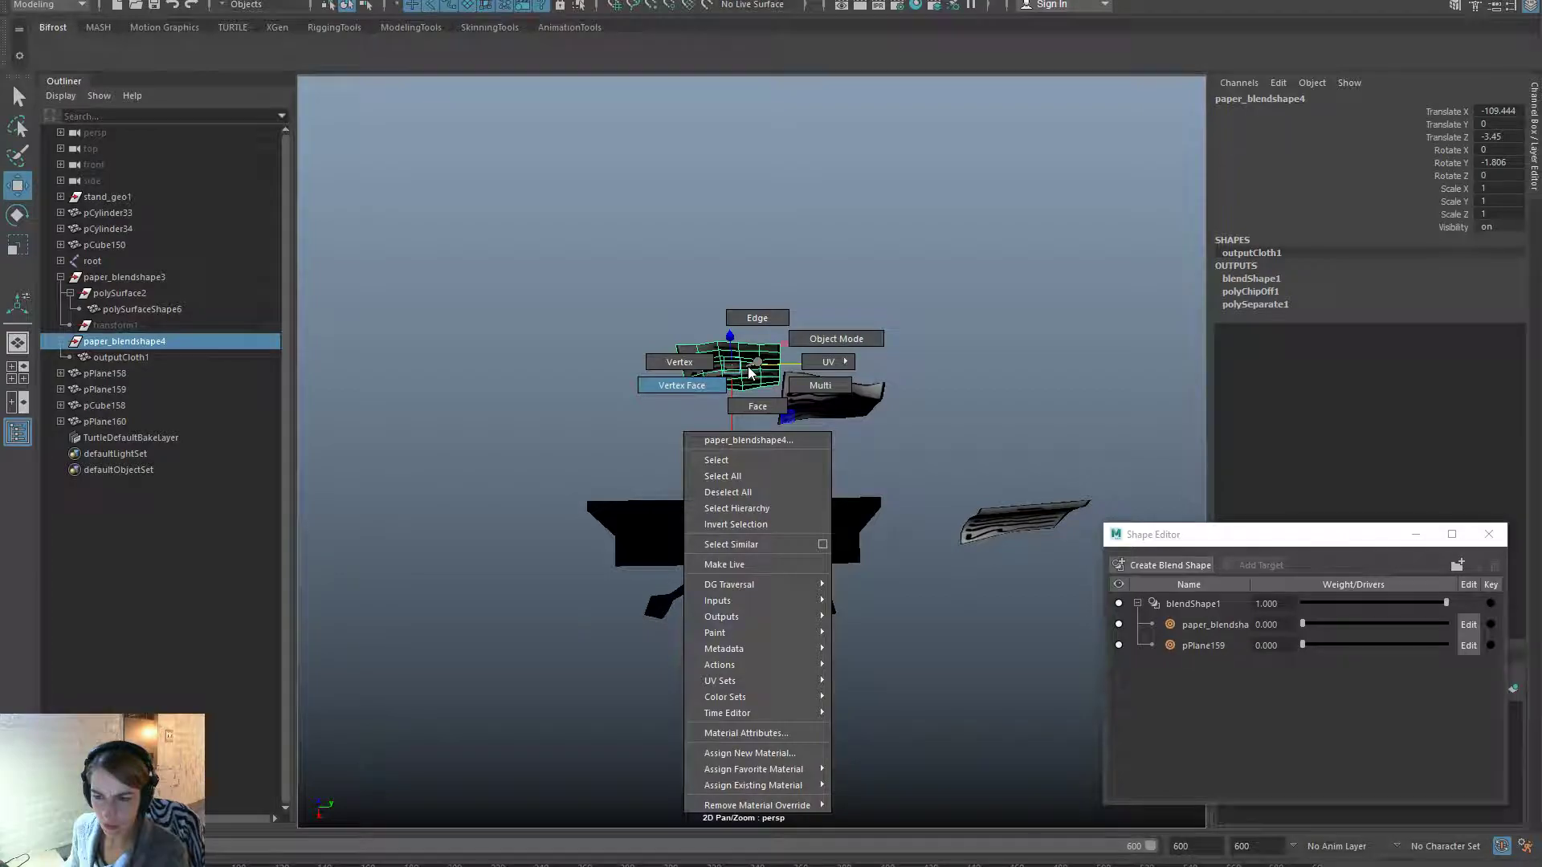
right_click_drag(749, 372, 783, 352)
left_click(850, 346)
left_click(838, 390)
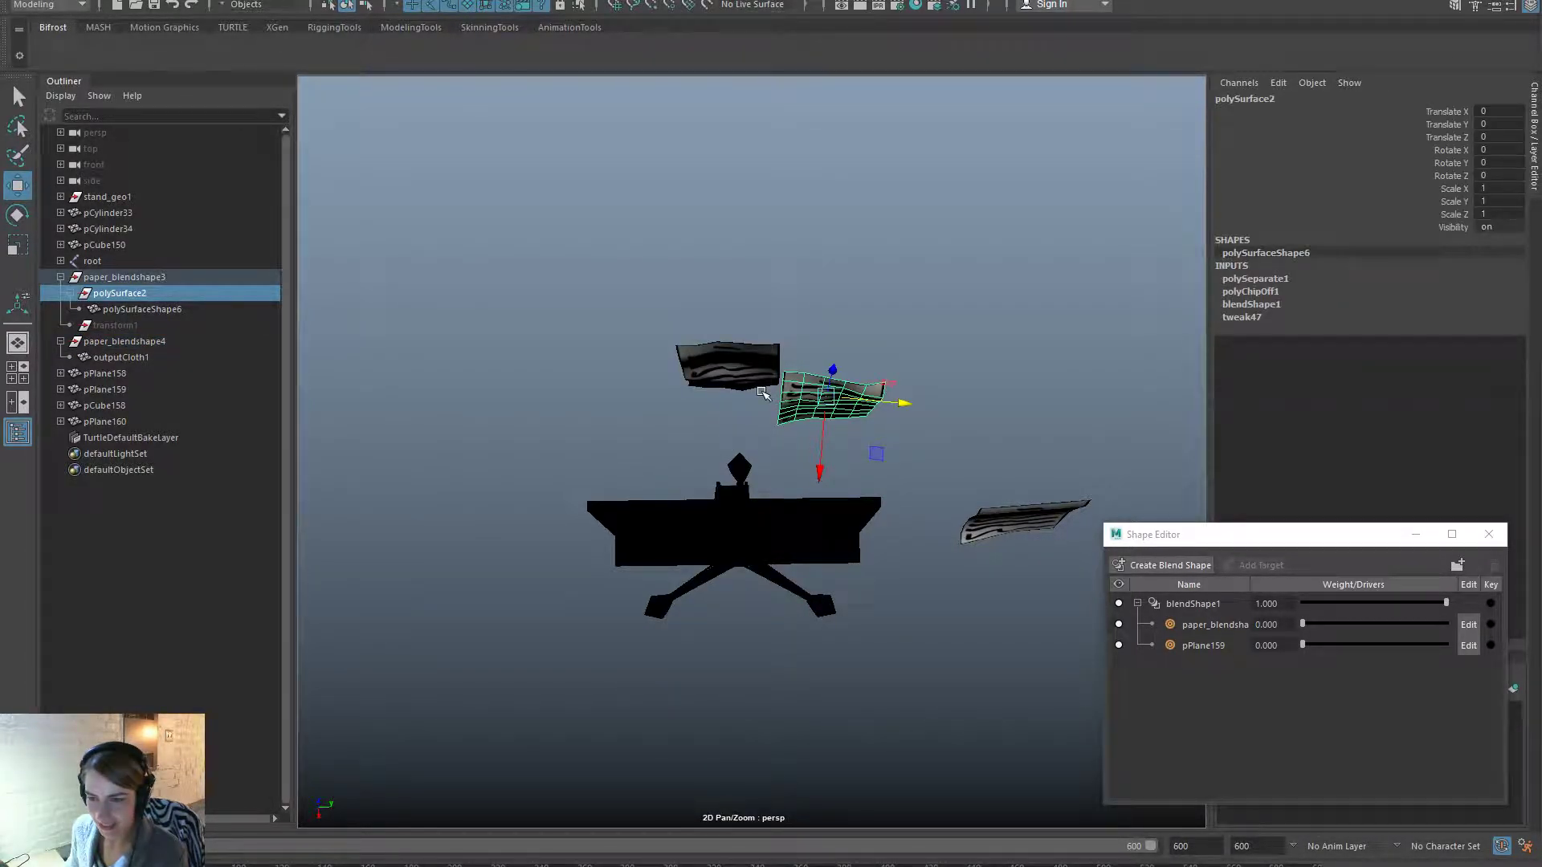
right_click_drag(760, 377, 760, 375)
left_click(758, 361)
left_click(841, 404)
left_click_drag(788, 469, 806, 463, "alt")
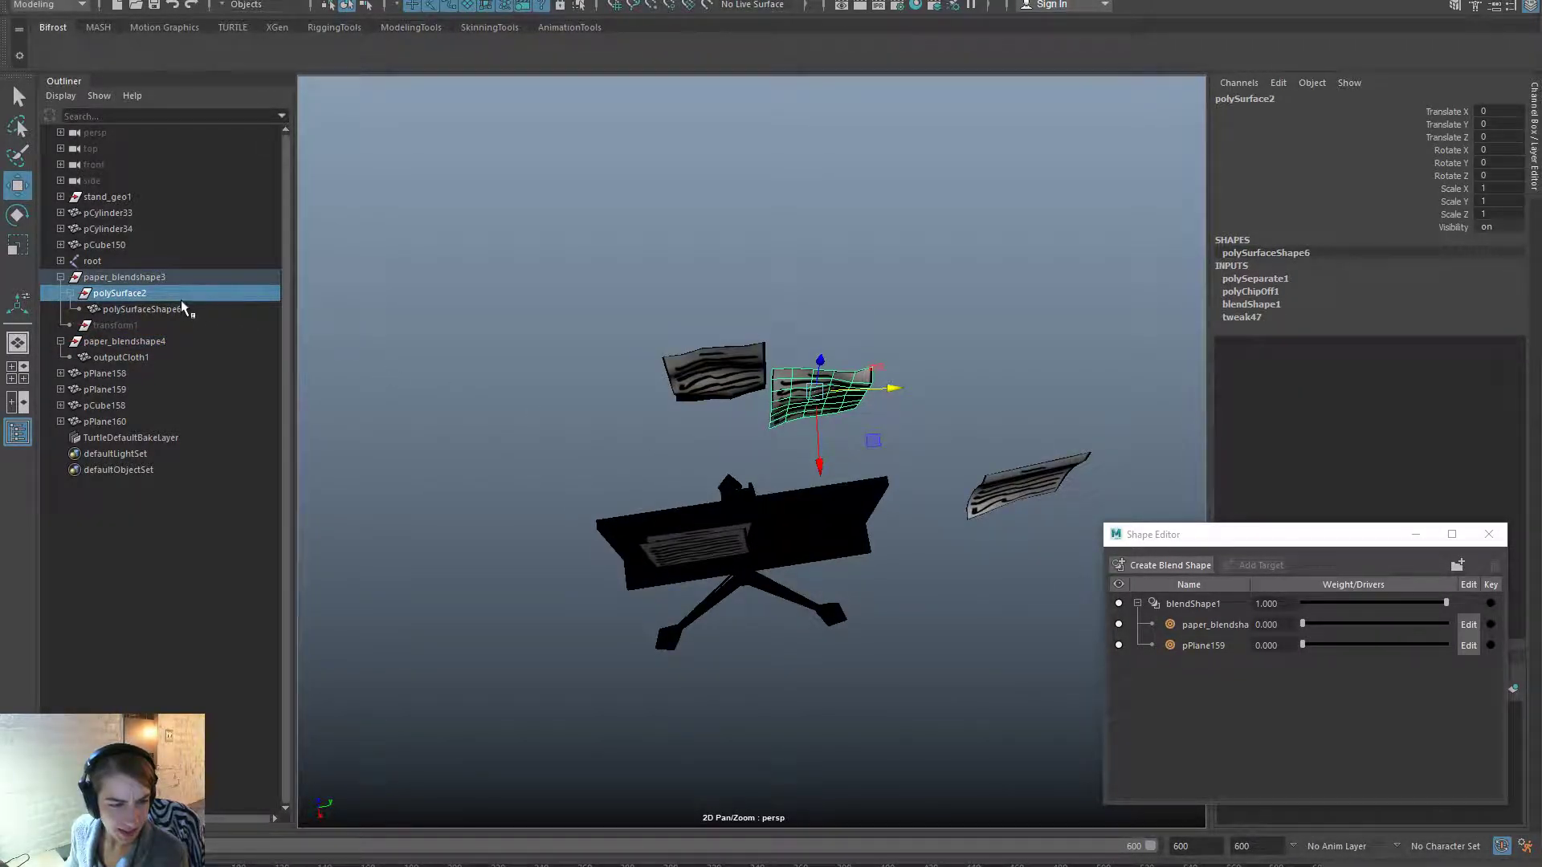
left_click(124, 309)
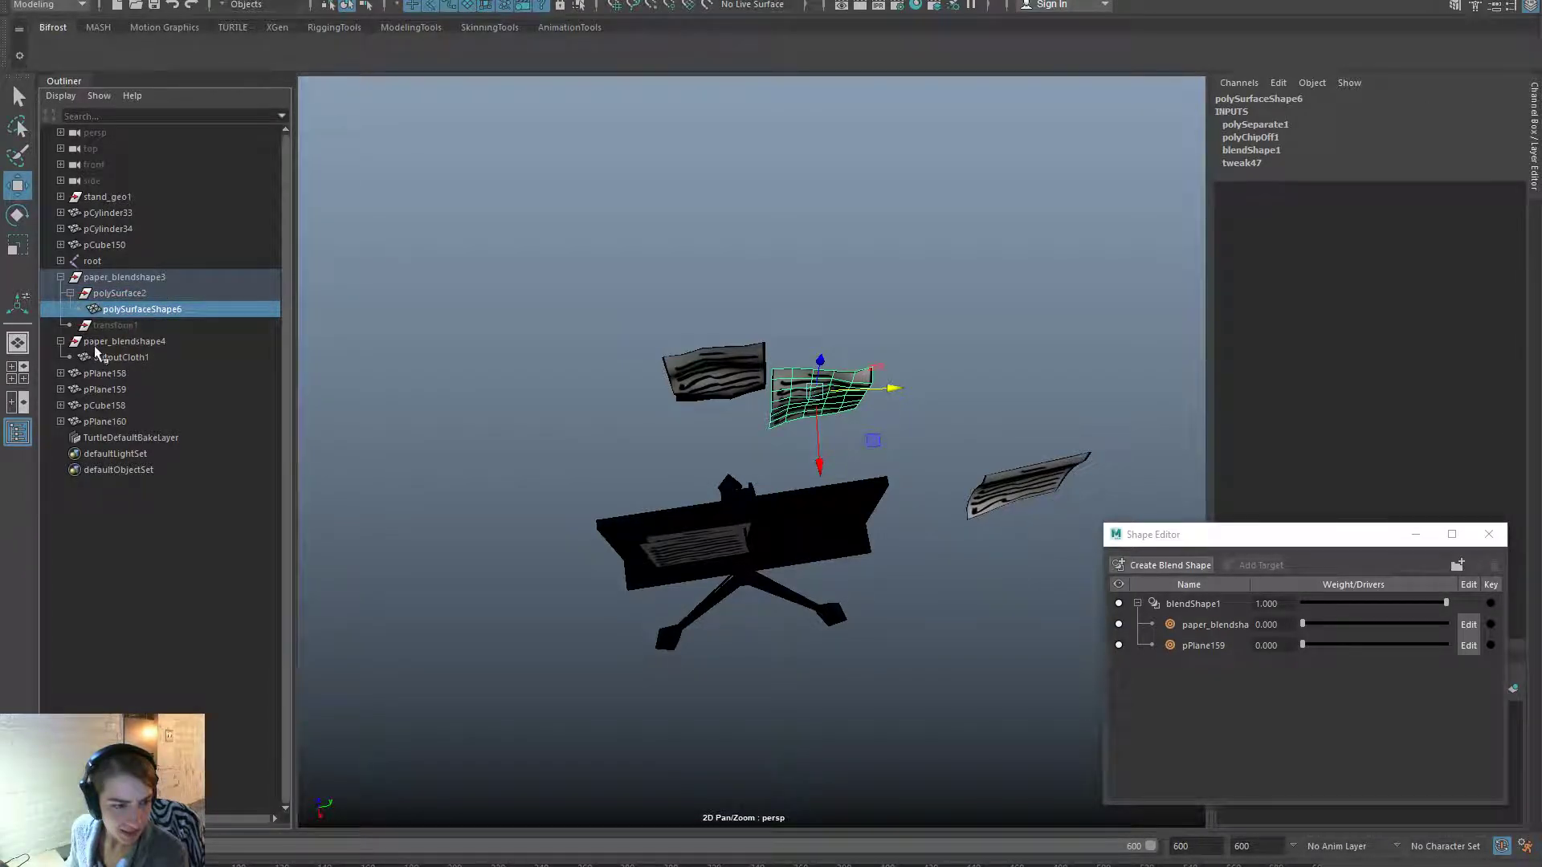
left_click(178, 335)
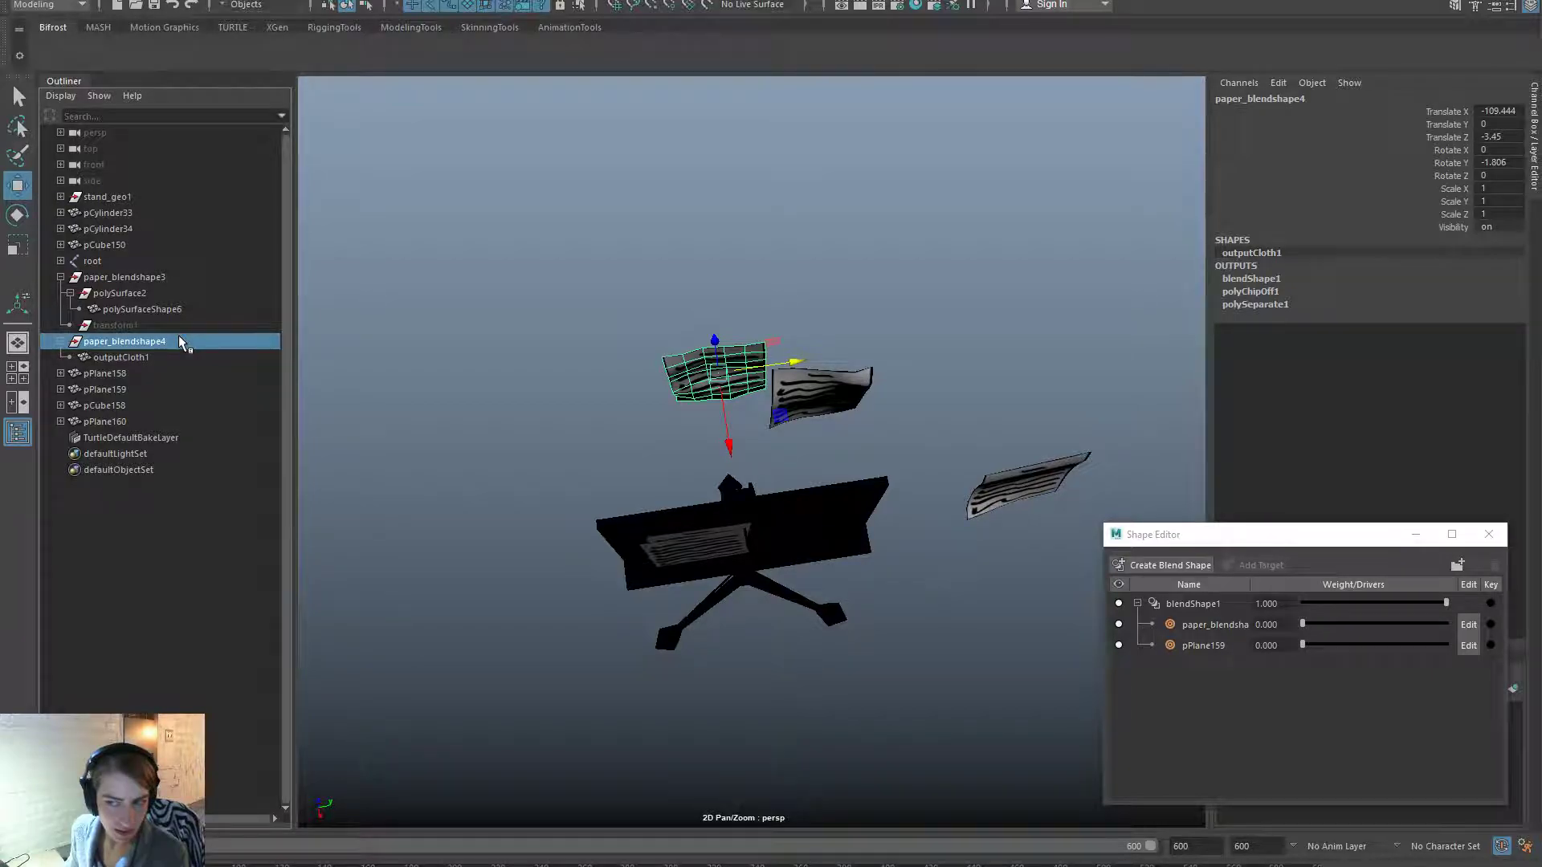
left_click(176, 353)
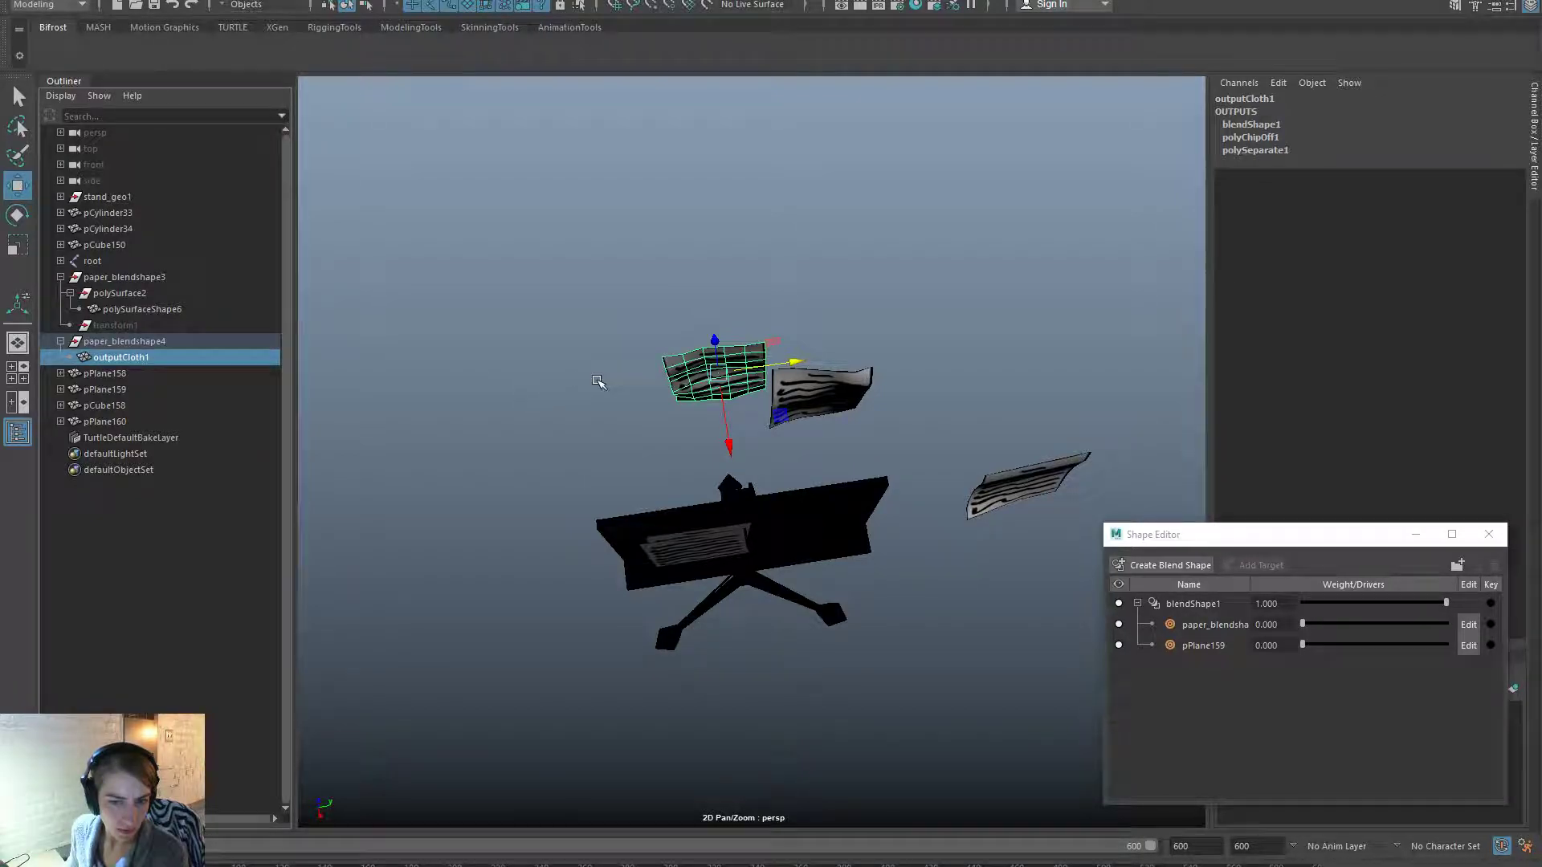
Select all the faces of paper_blendshape4 and duplicate them as a separate mesh.
right_click_drag(747, 382, 651, 329)
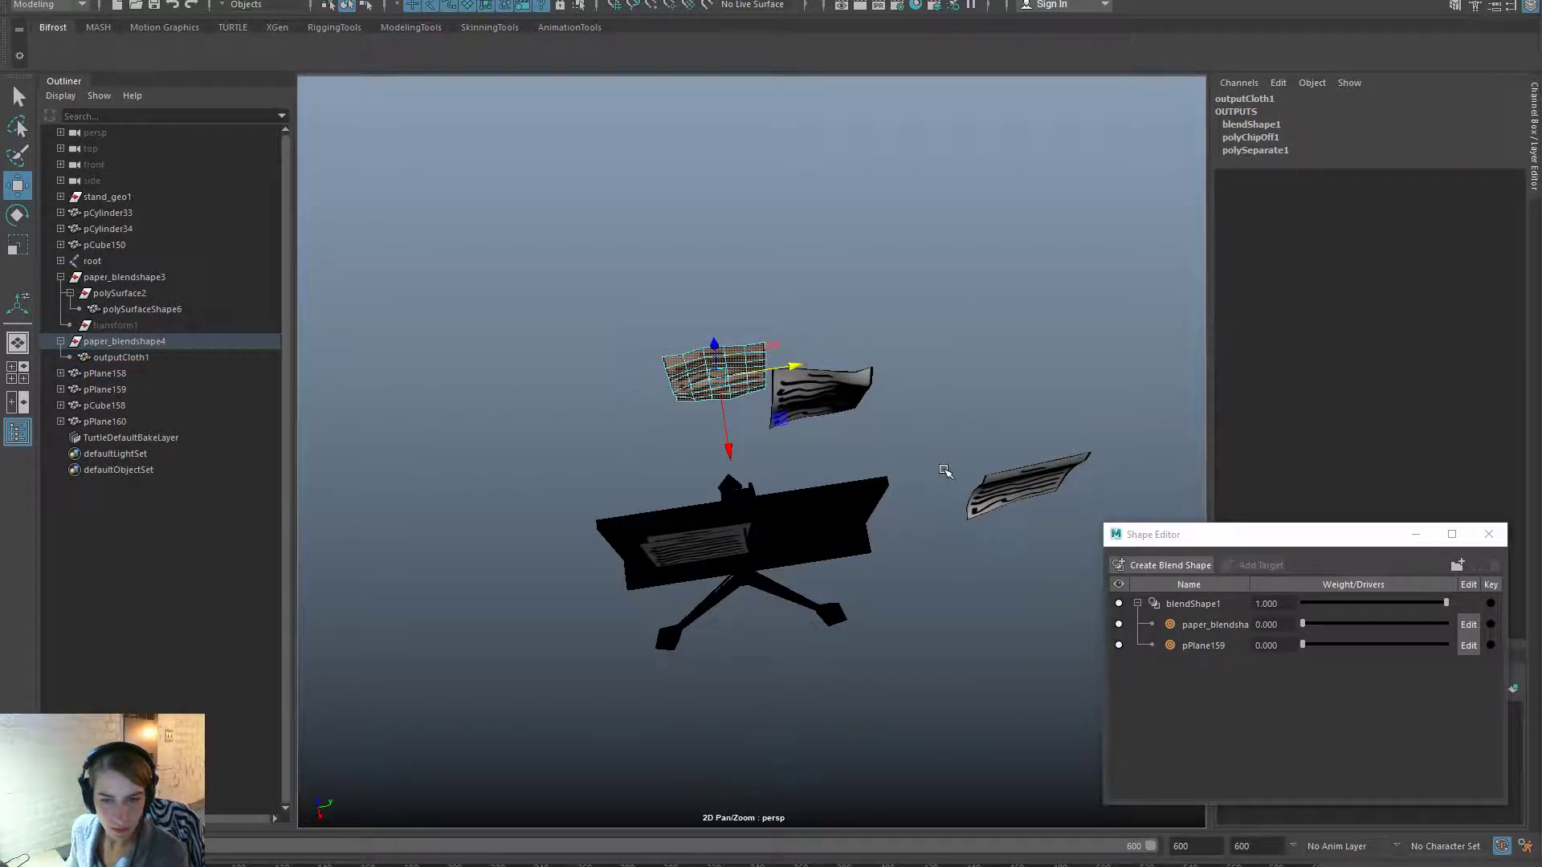
key("space")
left_click(706, 503)
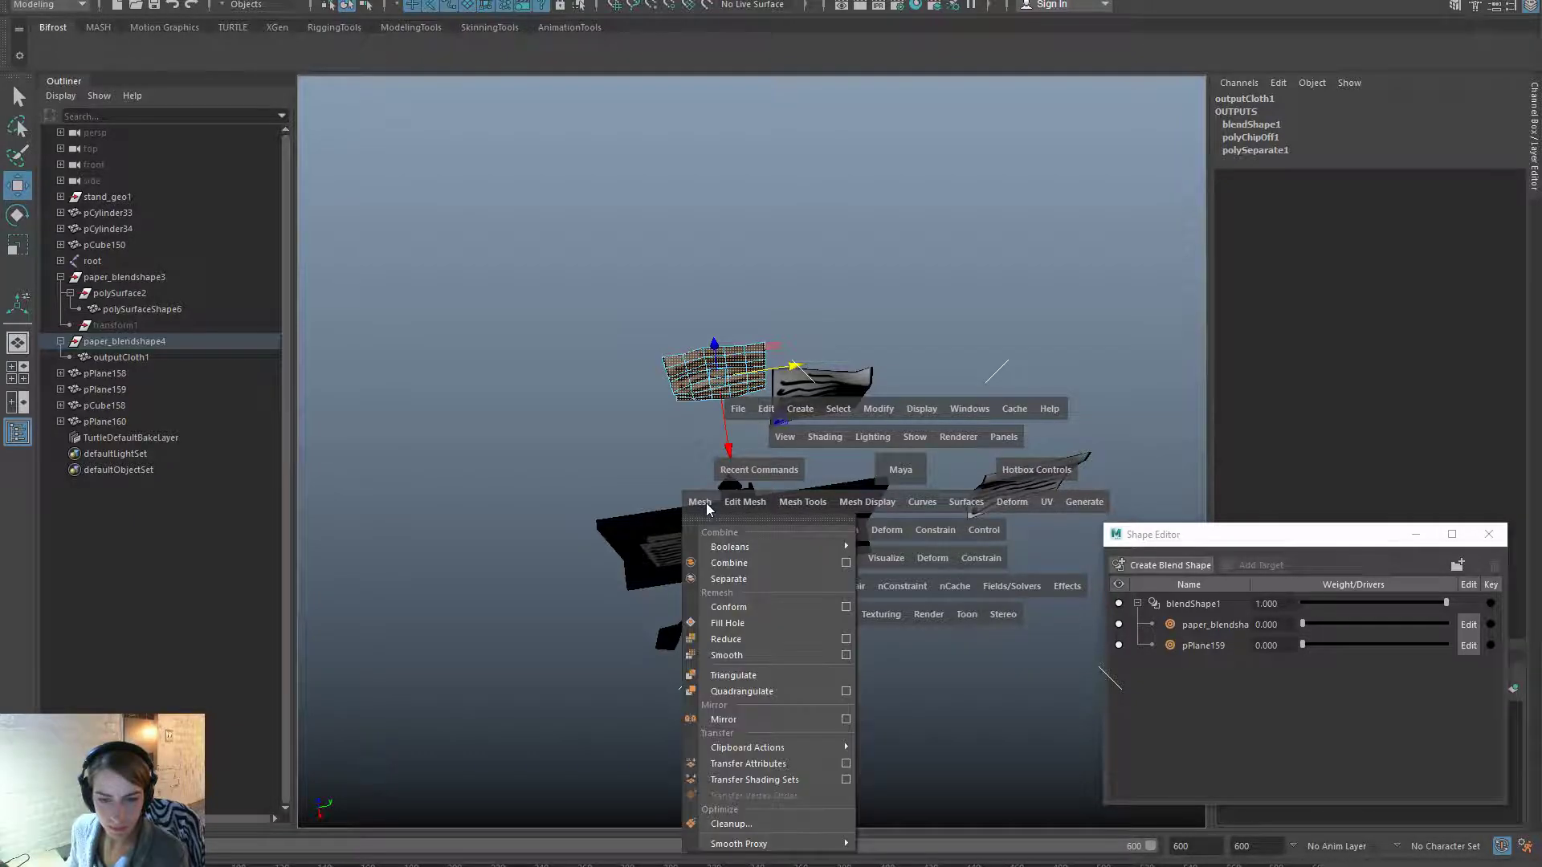
left_click(740, 501)
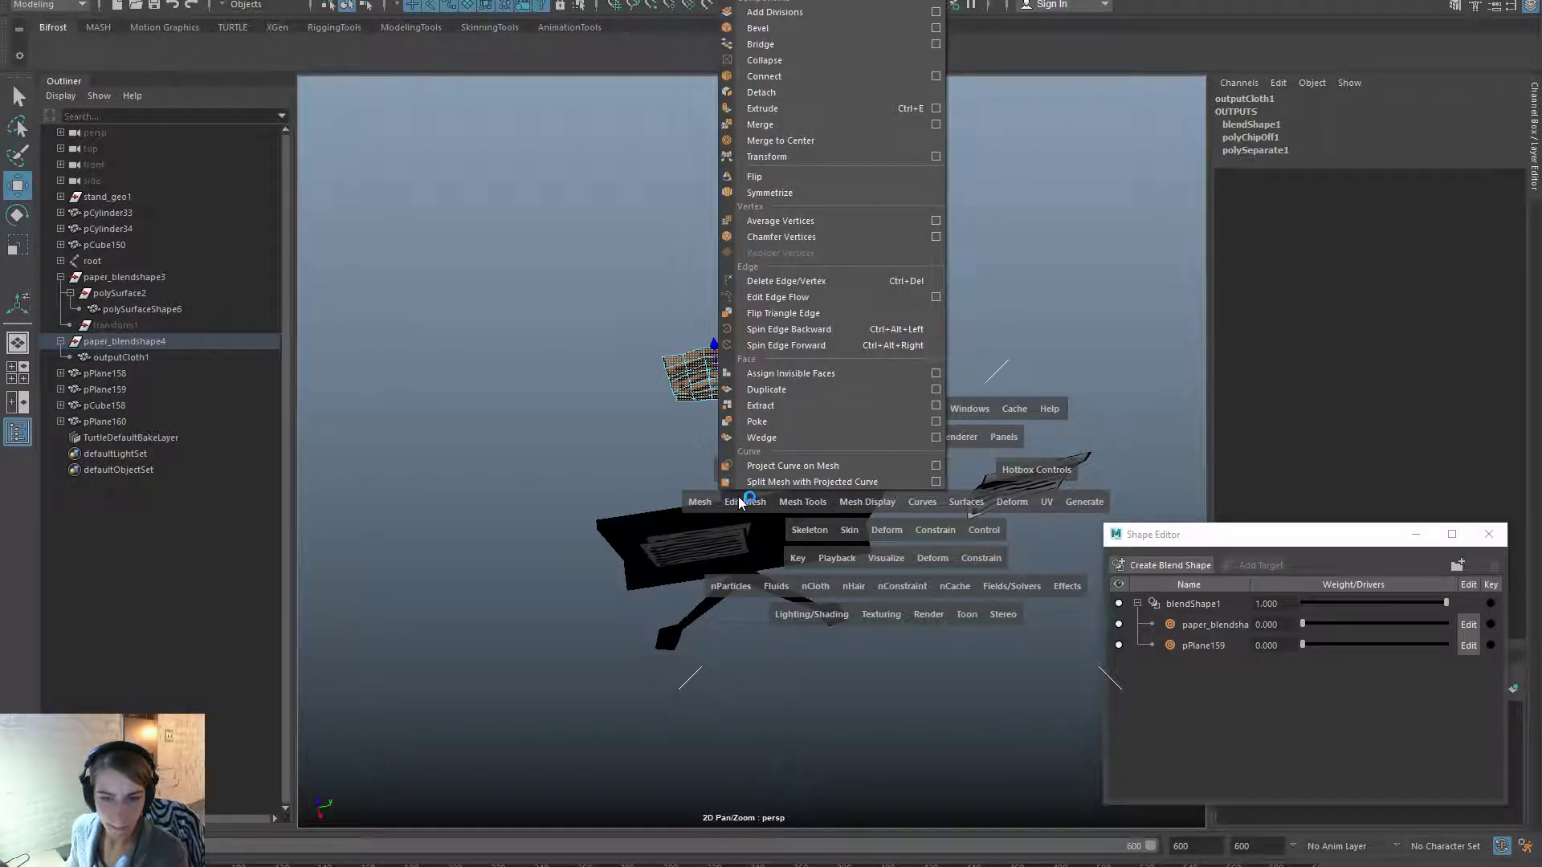
left_click(761, 405)
Move polySurface4, the copy of paper_blendshape4, along Y to about -114, clear of the original sheet.
key("w")
right_click_drag(727, 355, 746, 359)
left_click_drag(747, 359, 599, 384)
Unparent polySurface2, polySurface3 and polySurface4 from the paper_blendshape3 and paper_blendshape4 groups.
left_click(721, 367)
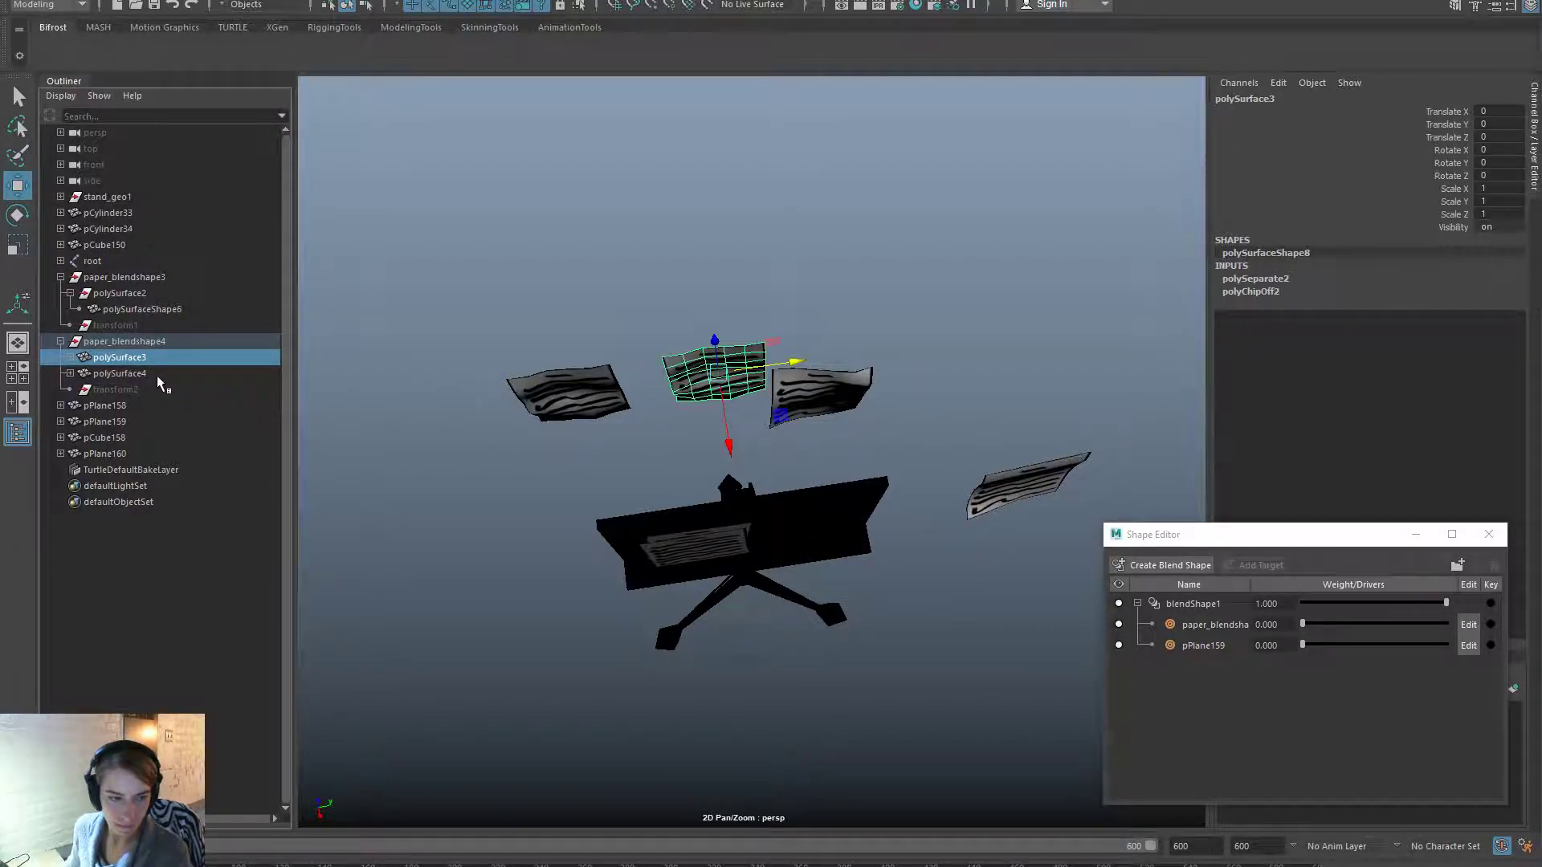
left_click(119, 373, "ctrl")
left_click(787, 385, "shift")
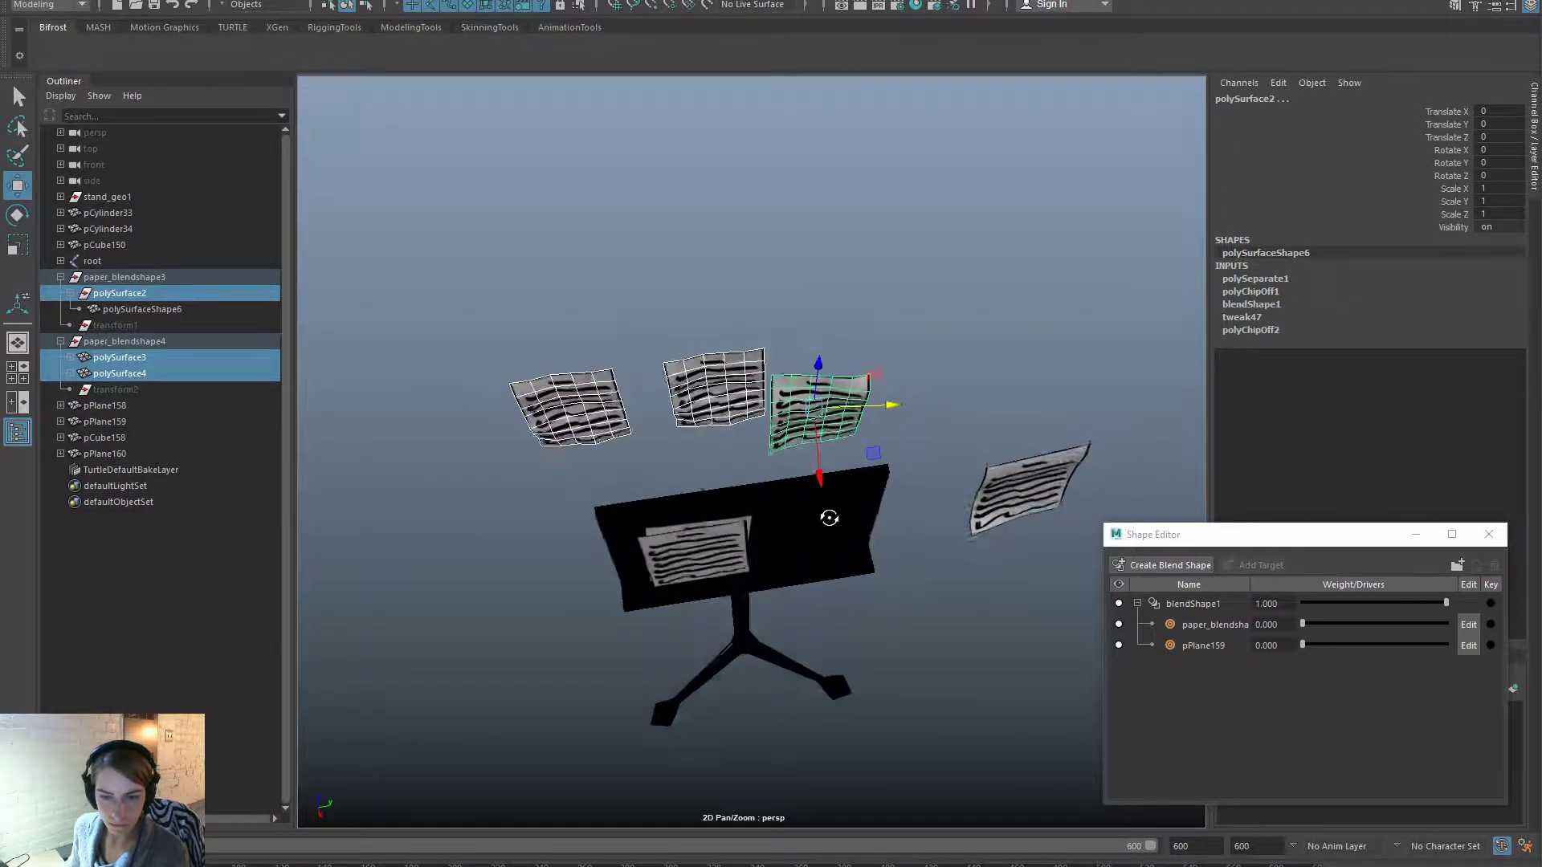
key("shift+p")
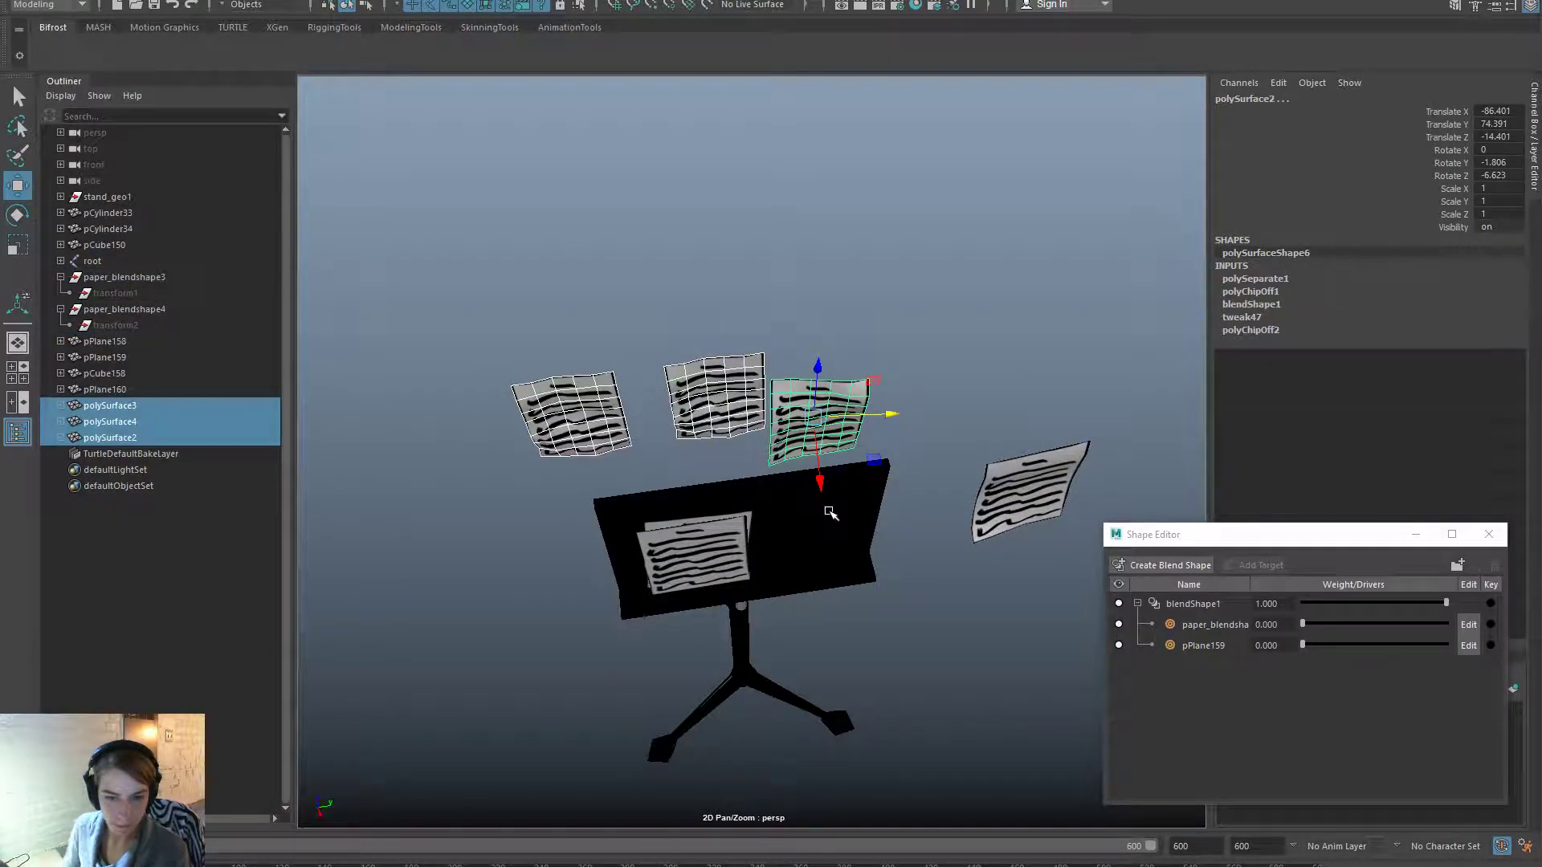
Delete polySurface3, the middle one of the three floating paper sheets.
left_click(674, 345)
left_click(514, 448)
left_click(719, 390)
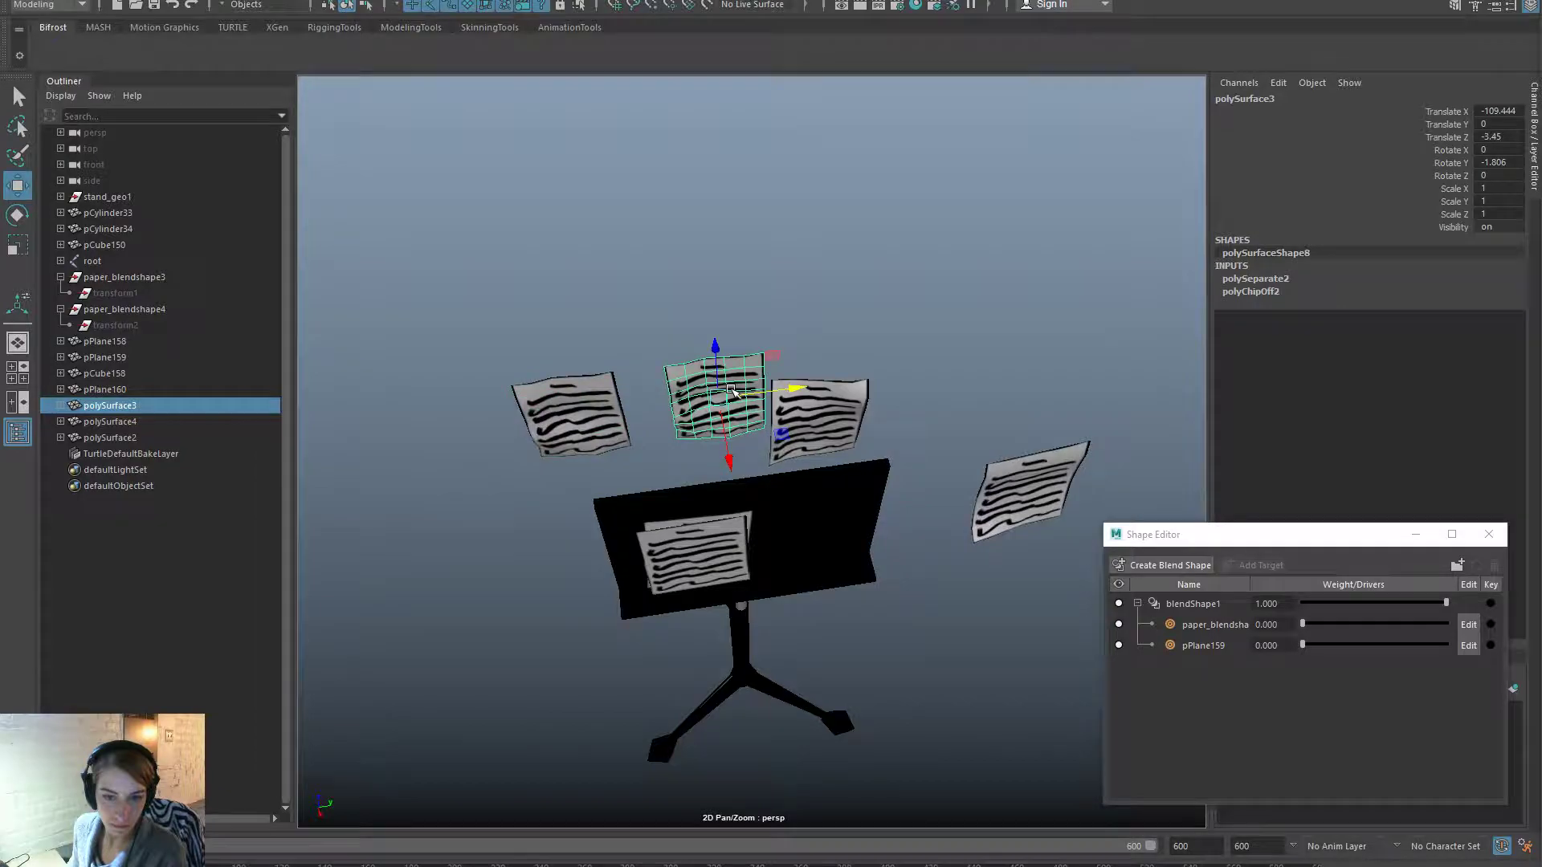
key("Delete")
Delete the construction history of polySurface2, polySurface4 and pPlane159.
left_click(855, 398)
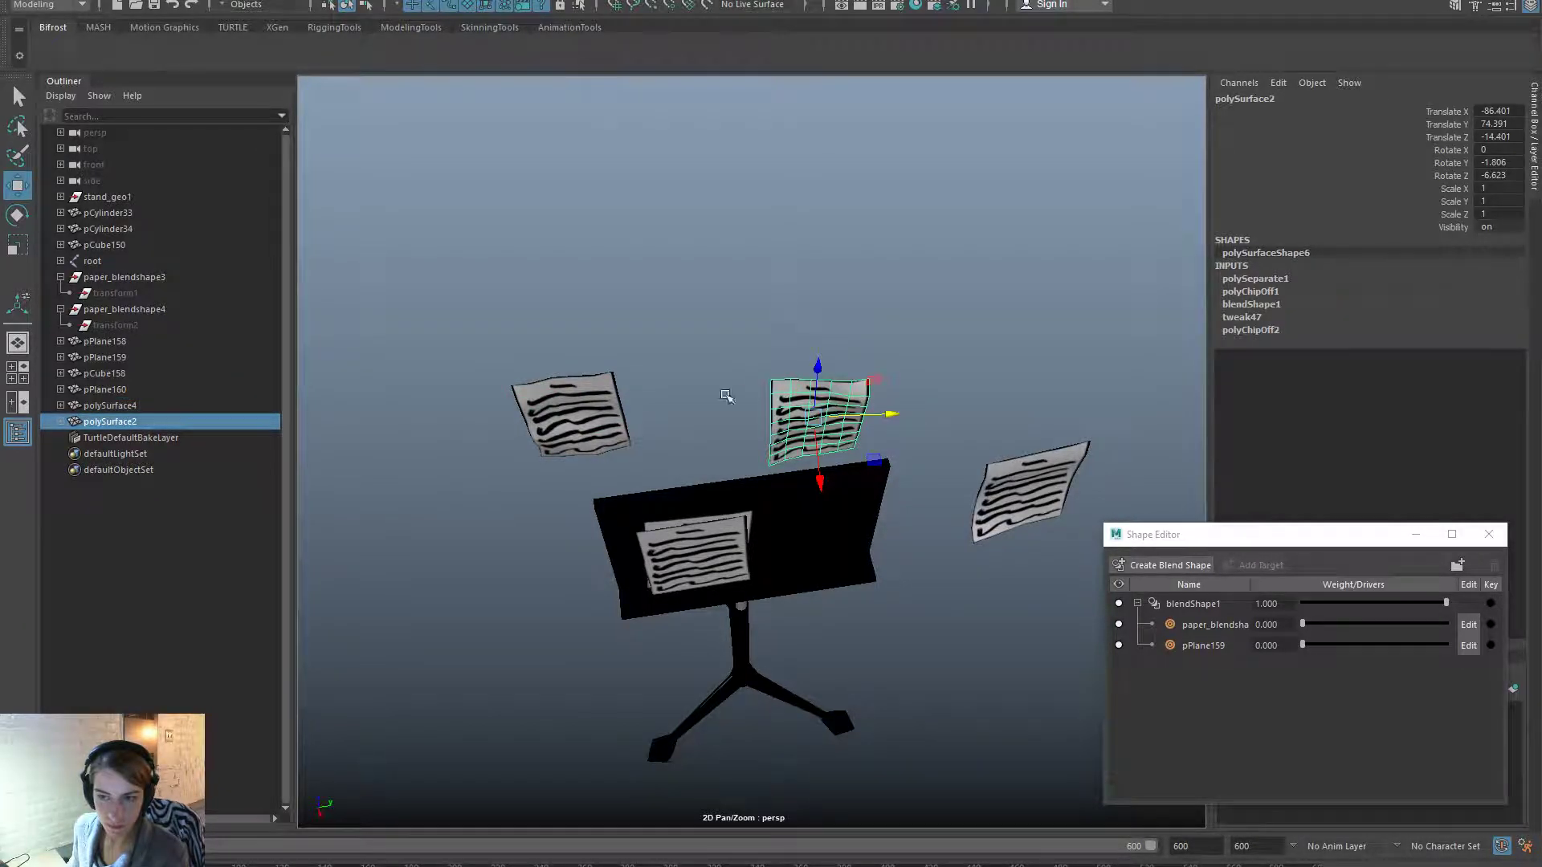
left_click(546, 405, "shift")
key("space")
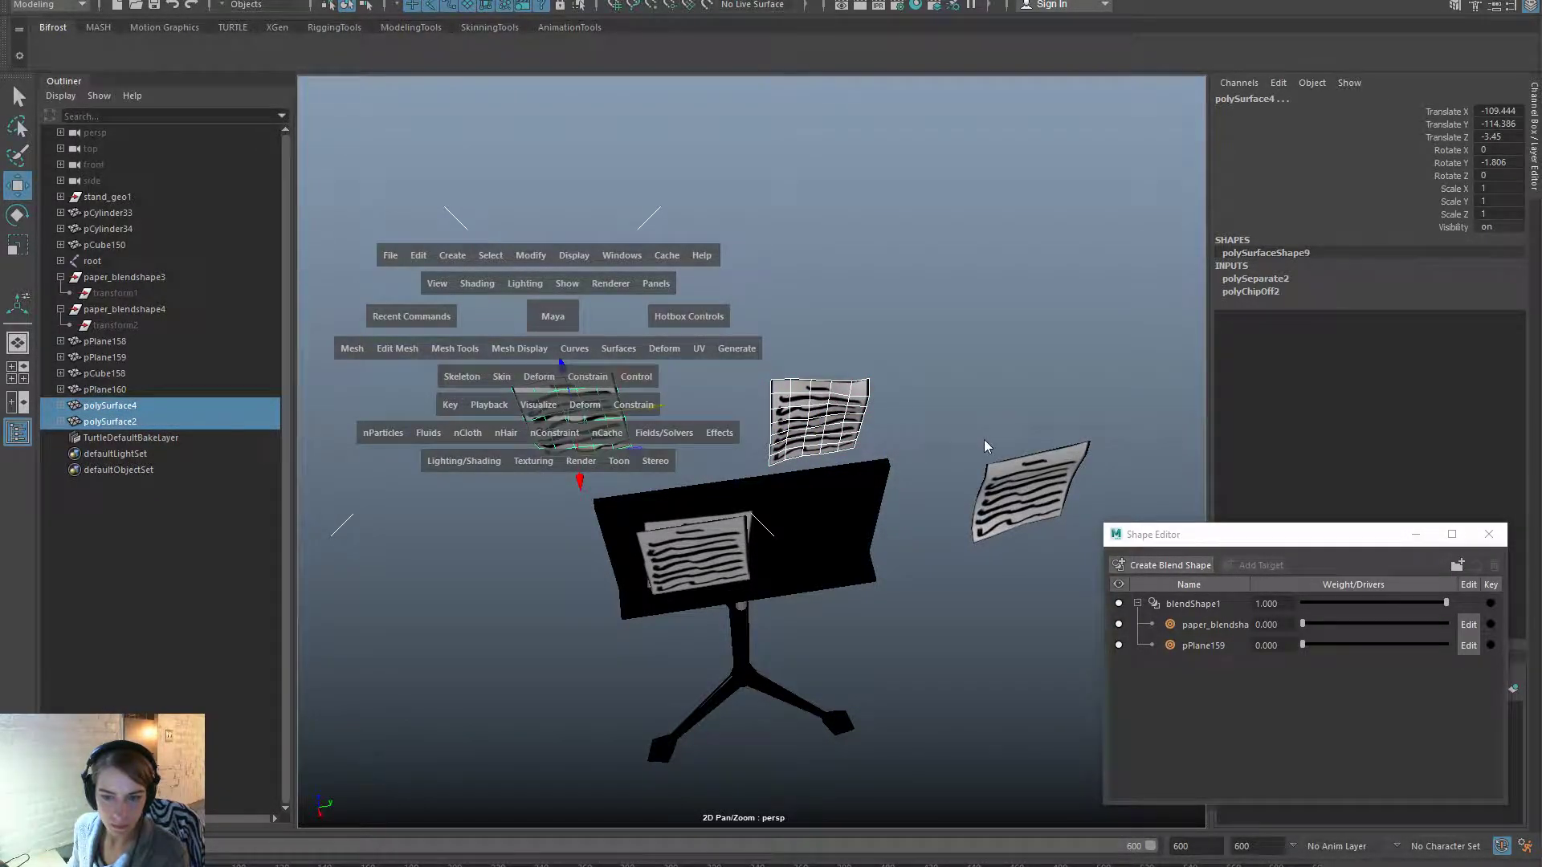
left_click(1032, 486, "shift")
key("space")
left_click(578, 230)
mouse_move(627, 421)
left_click(811, 423)
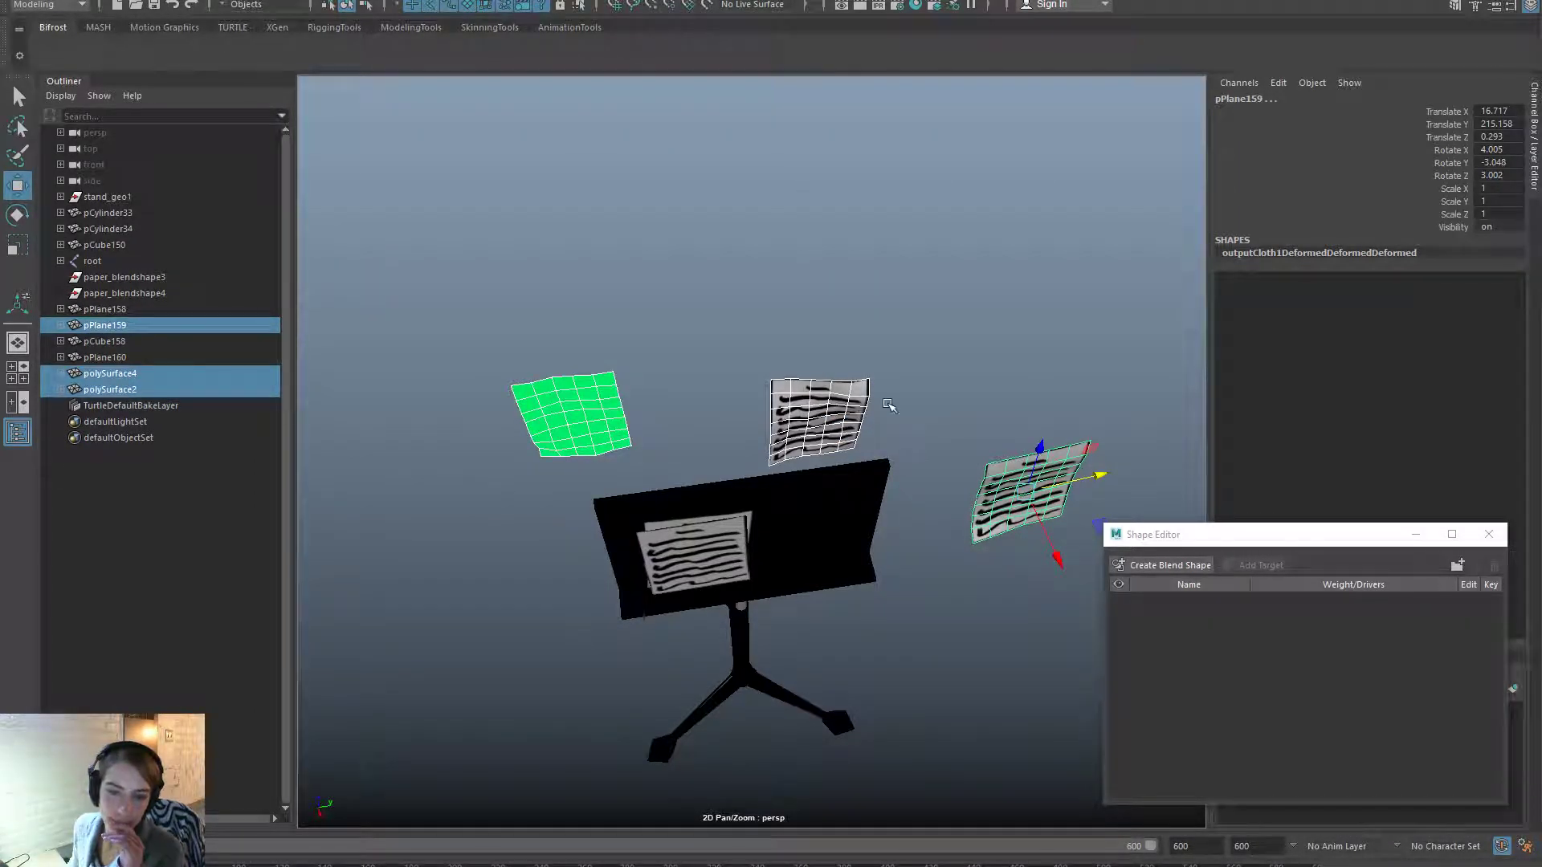
Assign the existing sheet-music paper material to the plain green polySurface4.
left_click(889, 405)
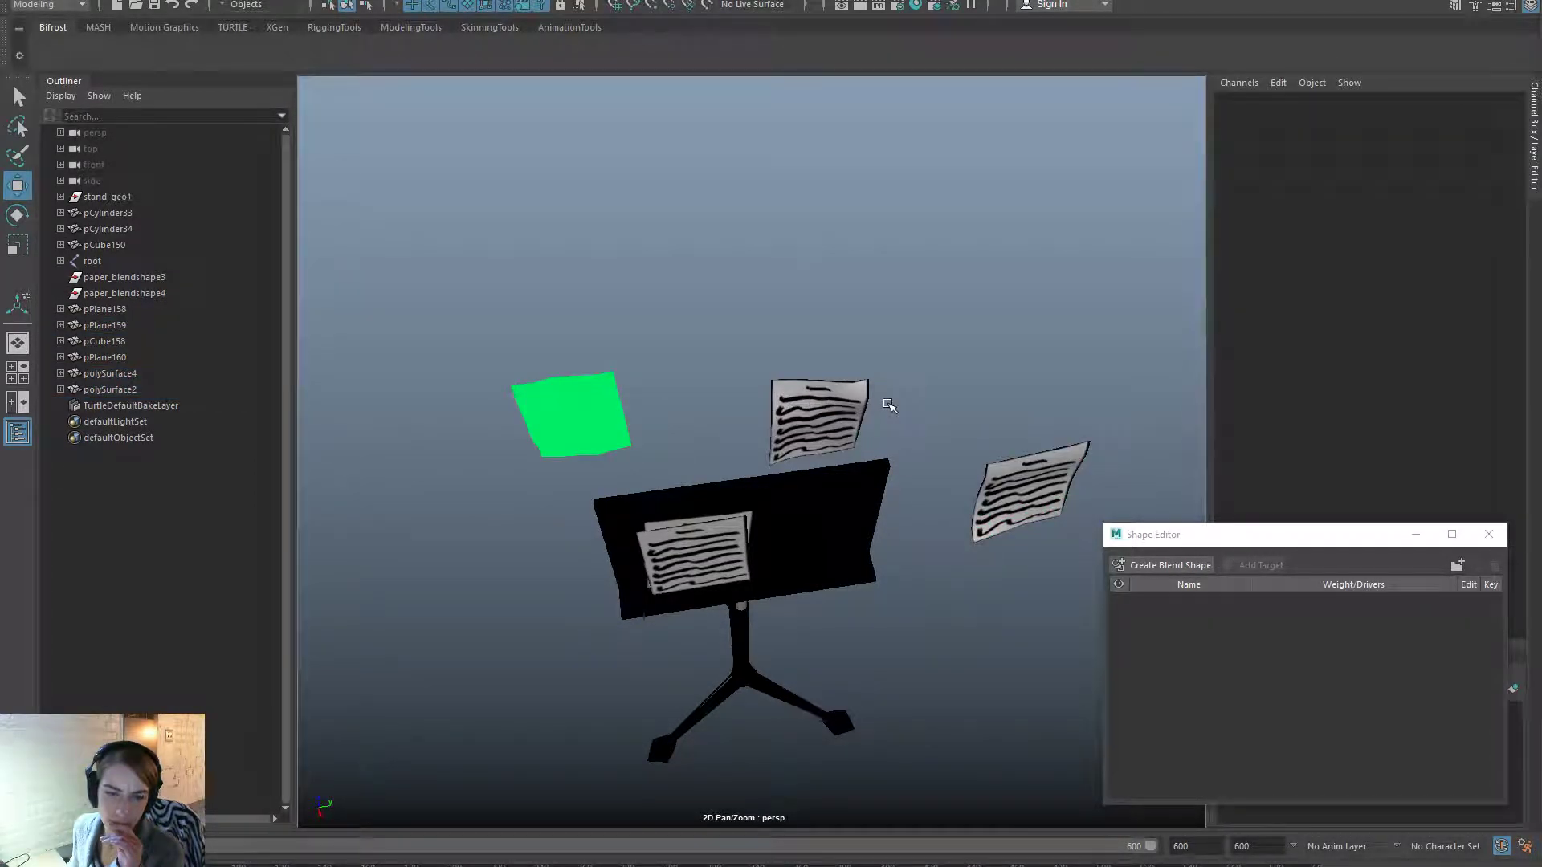
left_click(564, 425)
right_click_drag(590, 399, 705, 852)
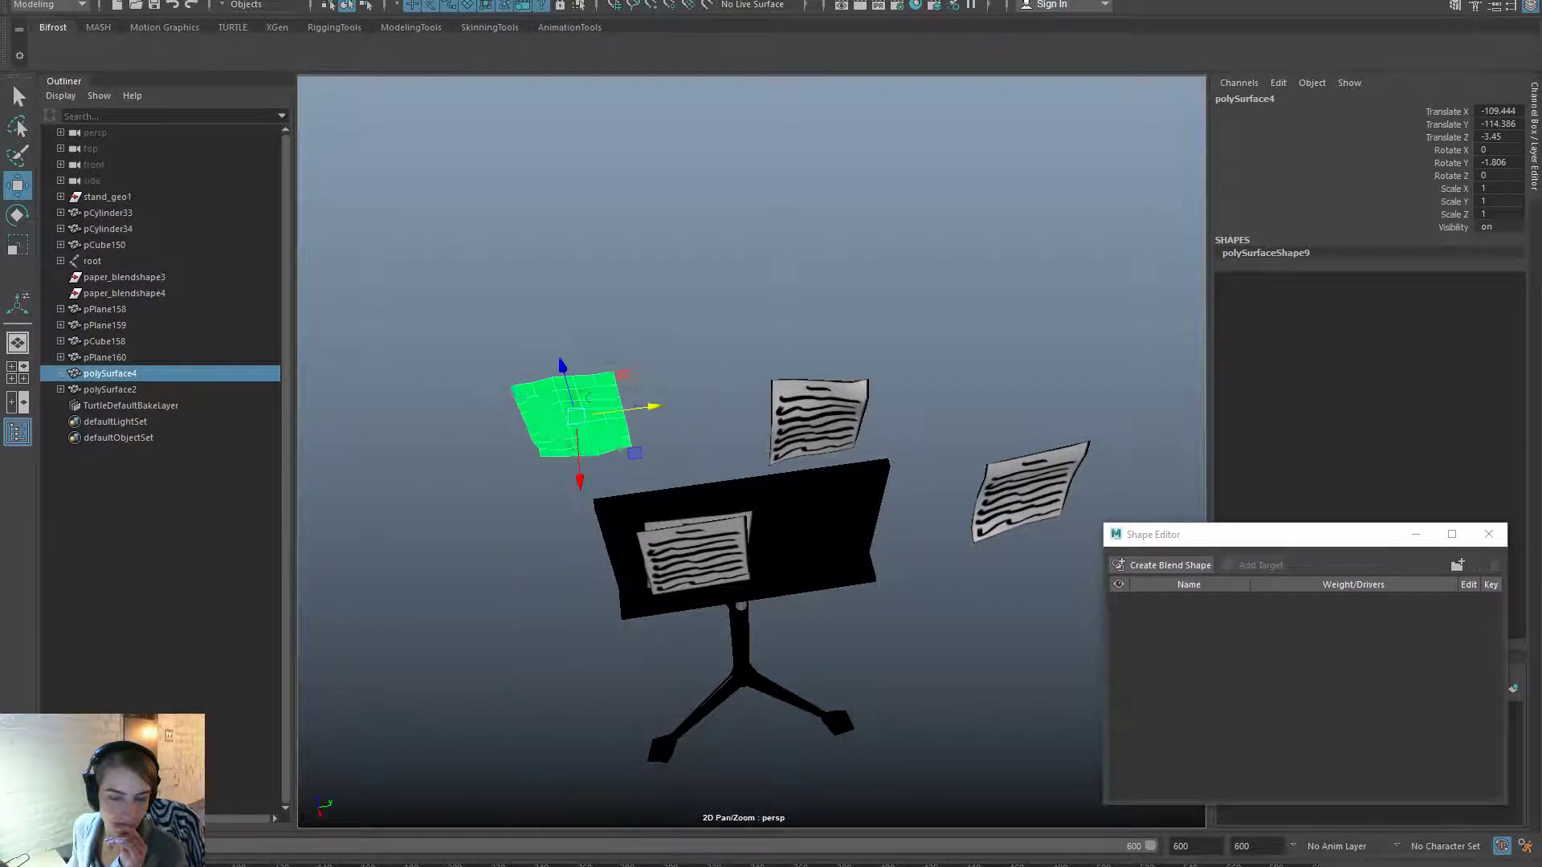
right_click_drag(602, 391, 703, 845)
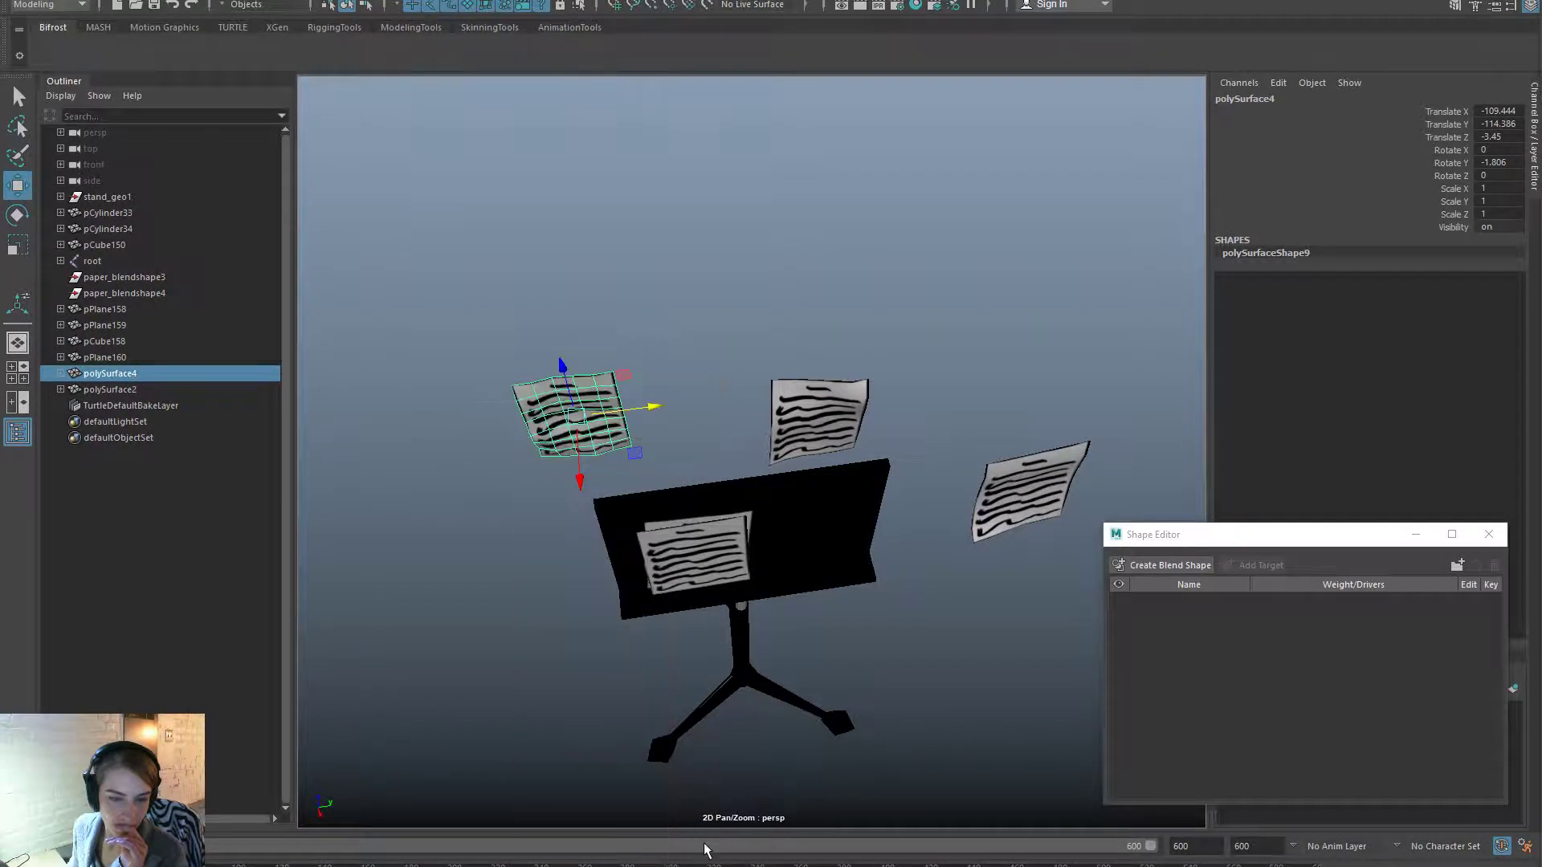
Move pPlane159 onto the free half of the music stand, at about X 26, Y 50, Z -11.
left_click(676, 294)
left_click_drag(888, 420, 478, 314)
left_click(1006, 486)
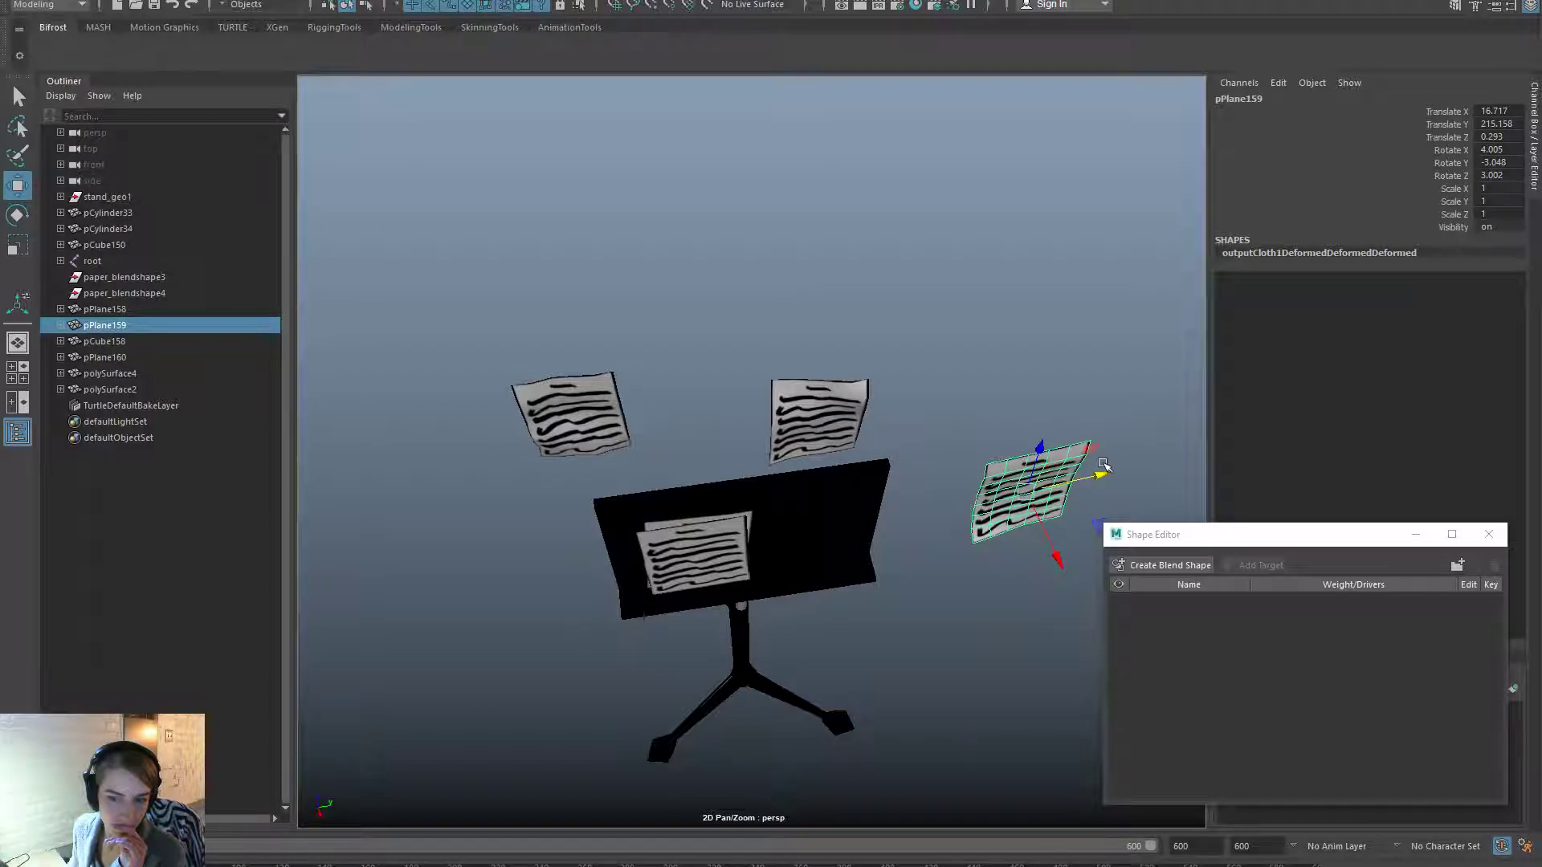
left_click_drag(1098, 474, 882, 522)
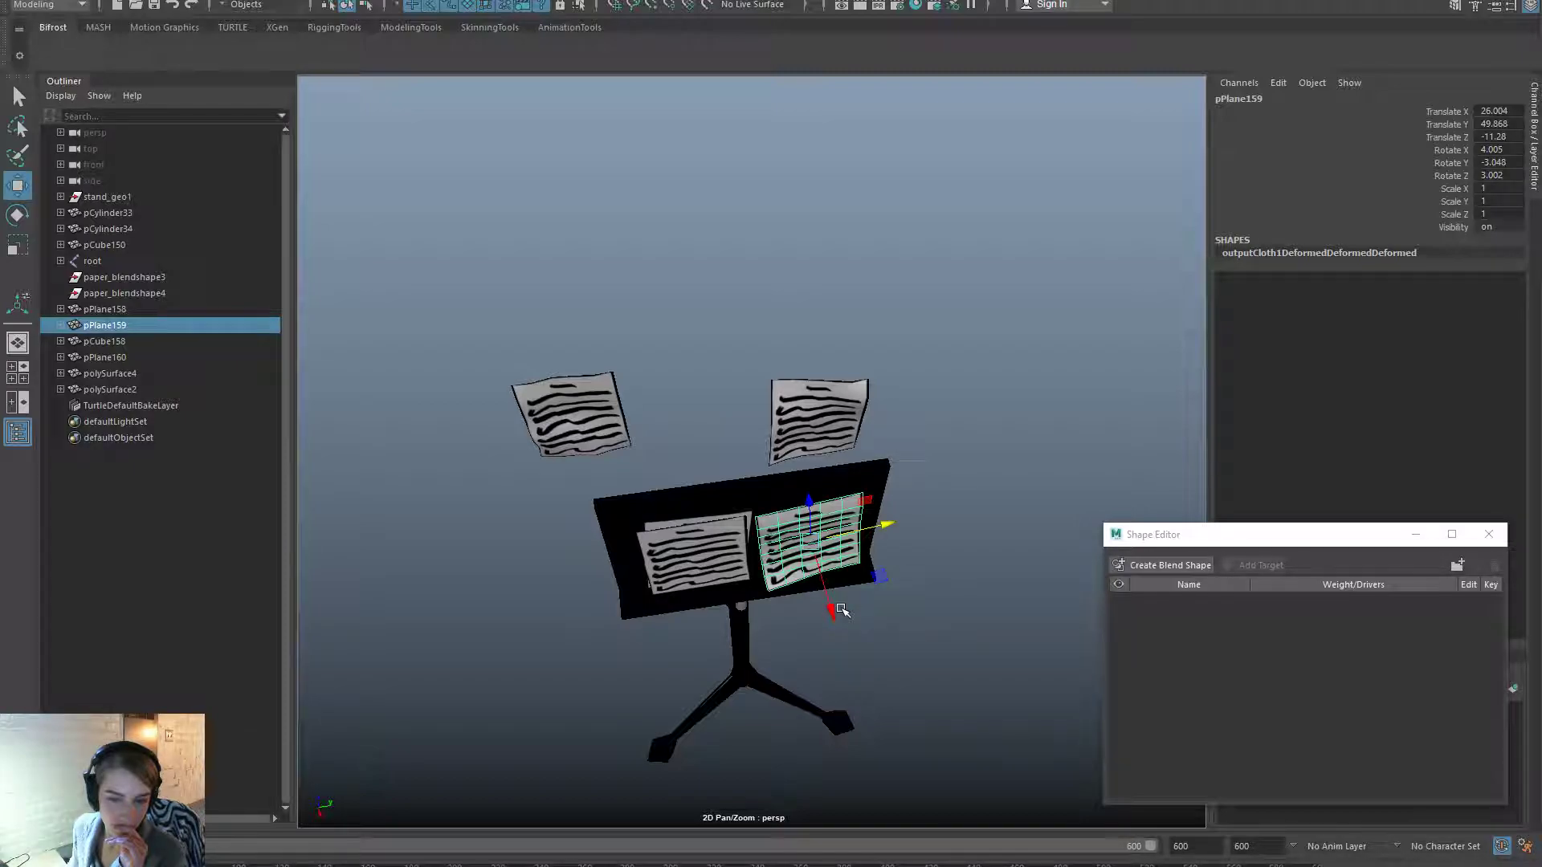
Move polySurface4 along Y to about 56, next to polySurface2 behind the music stand.
left_click_drag(919, 609, 892, 579, "alt")
left_click(642, 401)
left_click_drag(673, 440, 894, 446)
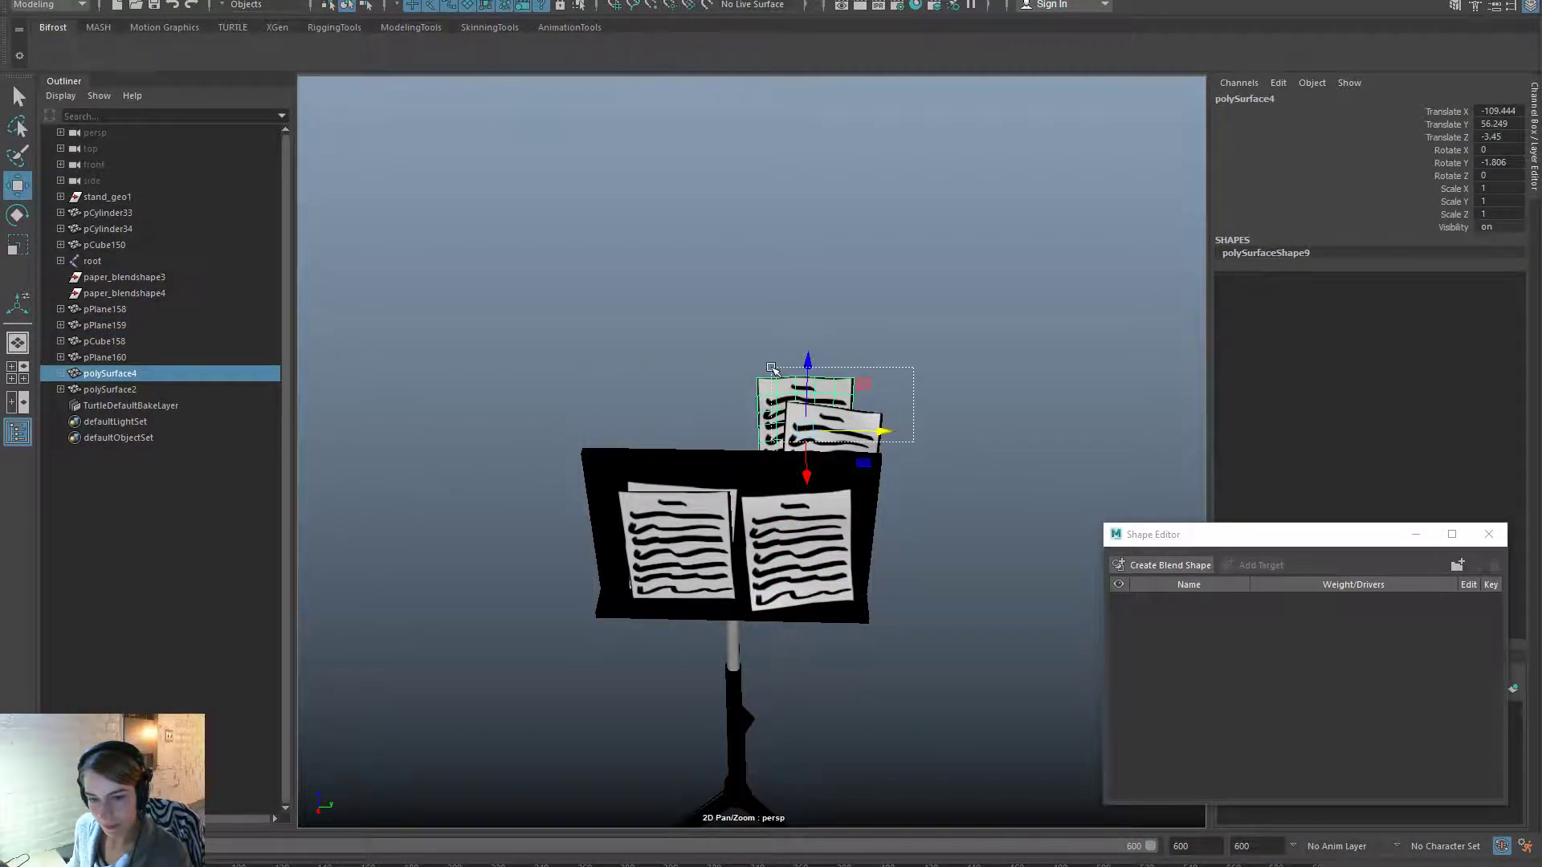
Create a blend shape on pPlane159 using polySurface4 and polySurface2 as its targets.
left_click(839, 426, "shift")
left_click(779, 567)
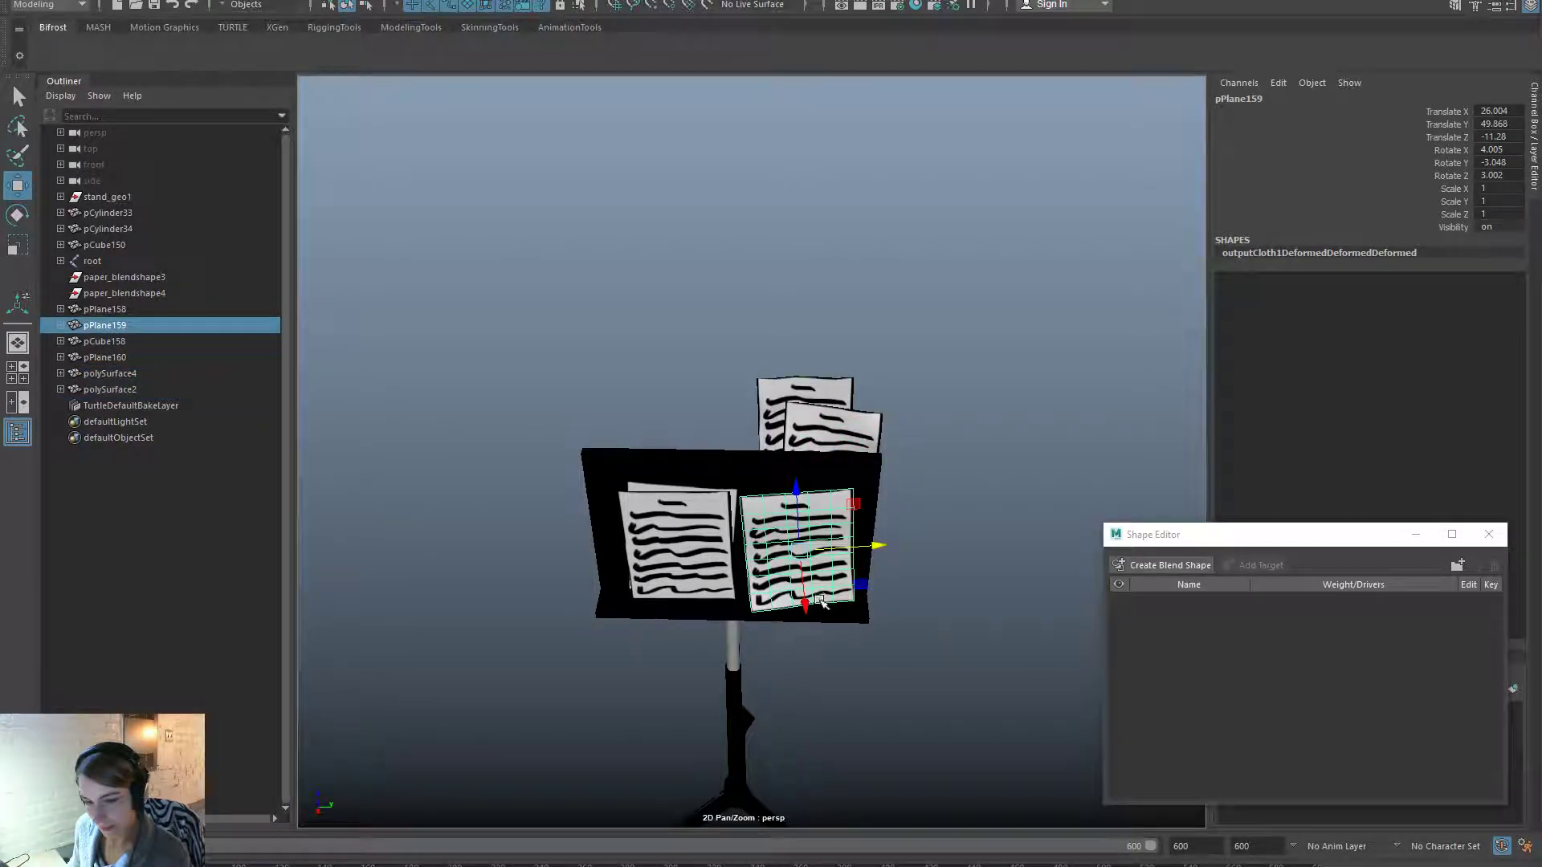
left_click_drag(809, 605, 811, 607)
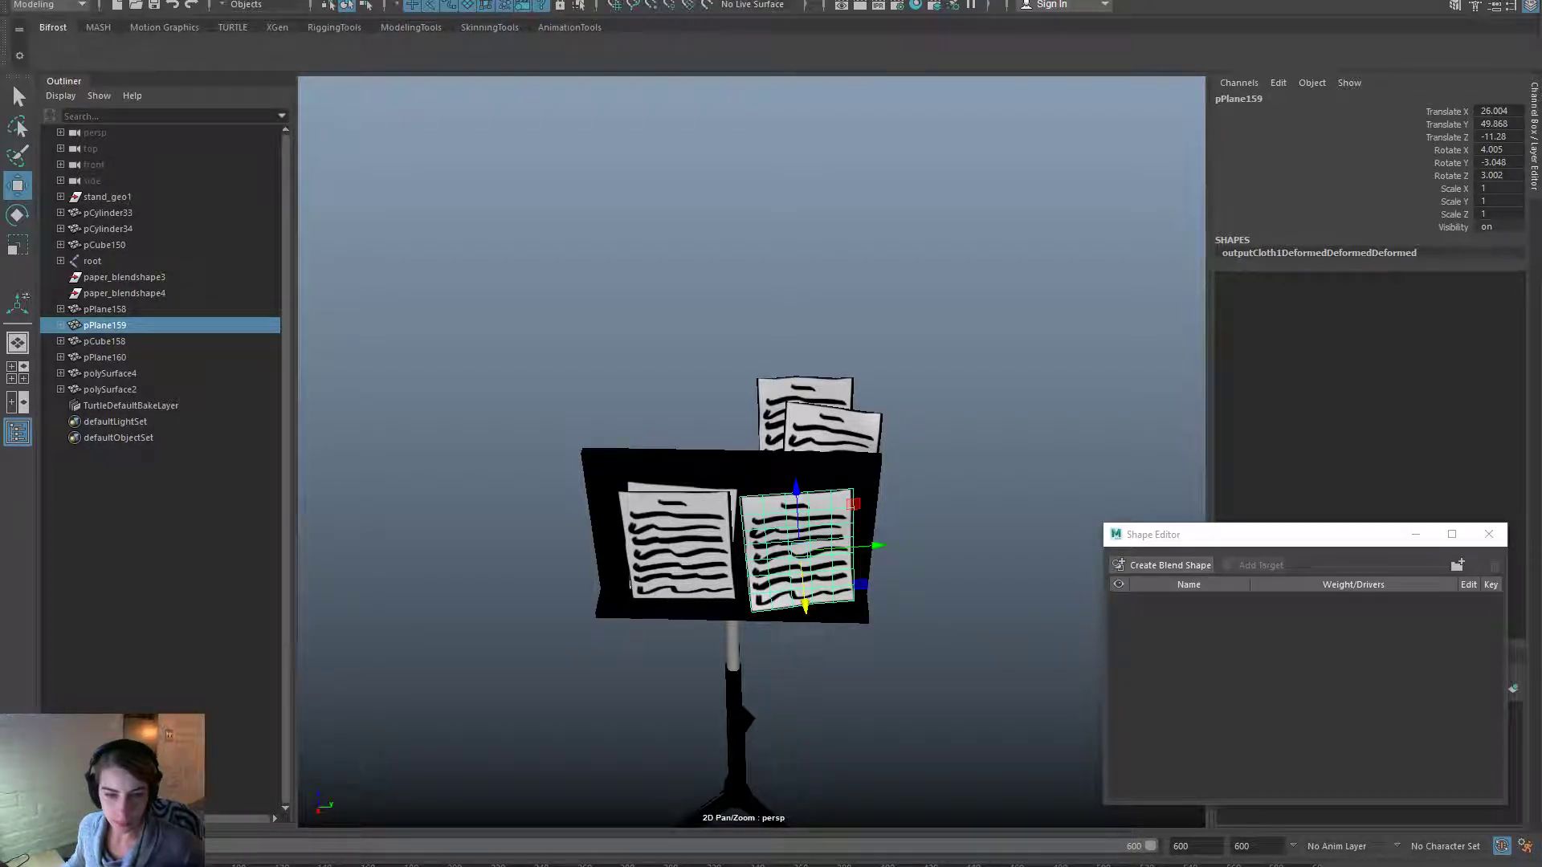
left_click_drag(739, 663, 739, 621, "alt")
left_click_drag(919, 409, 827, 455)
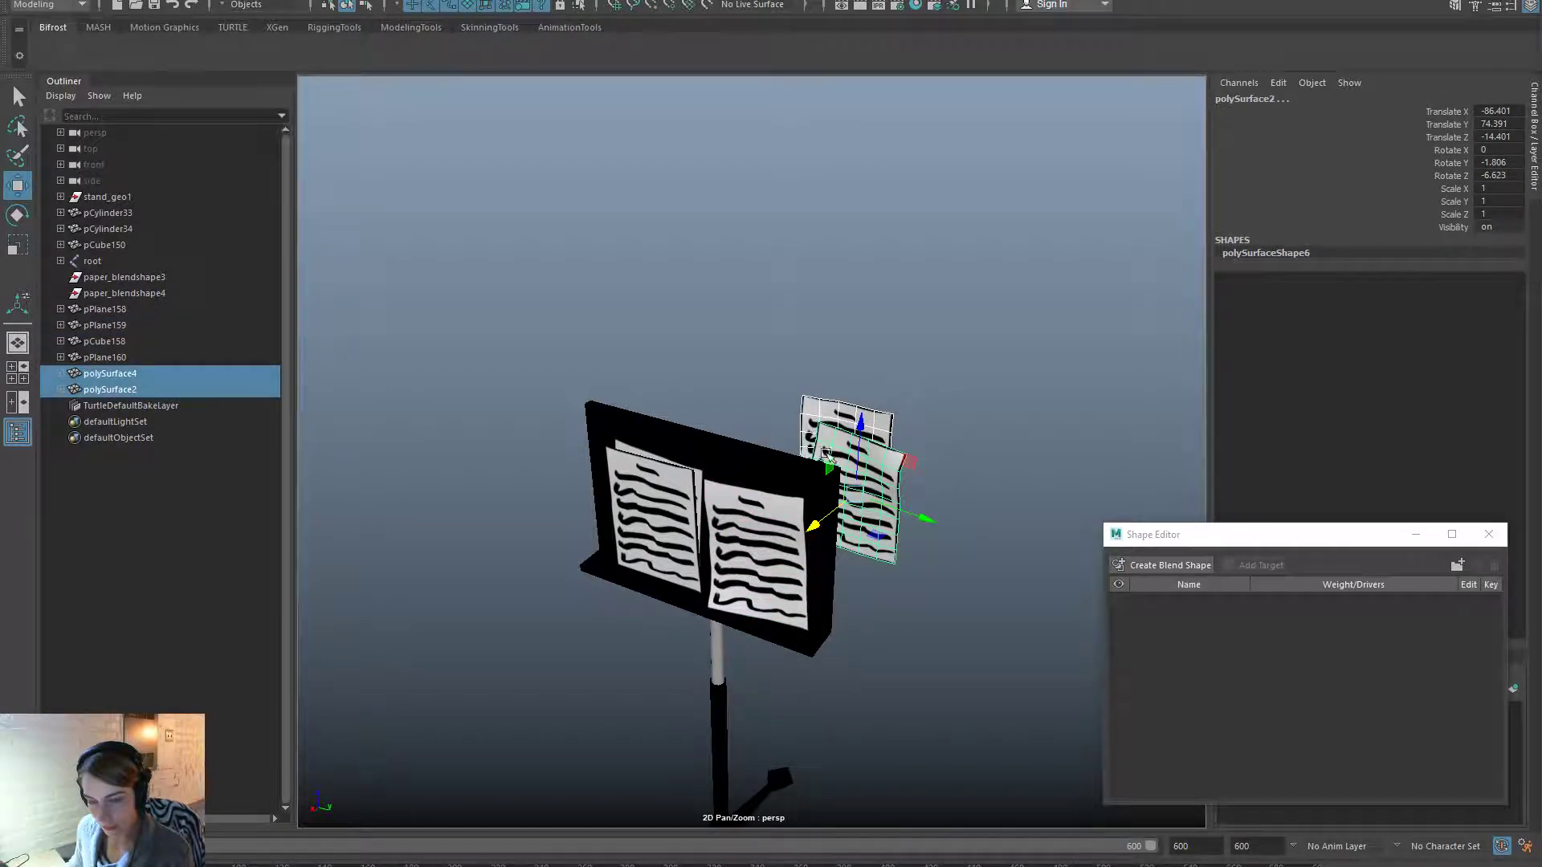
left_click(747, 532, "shift")
key("space")
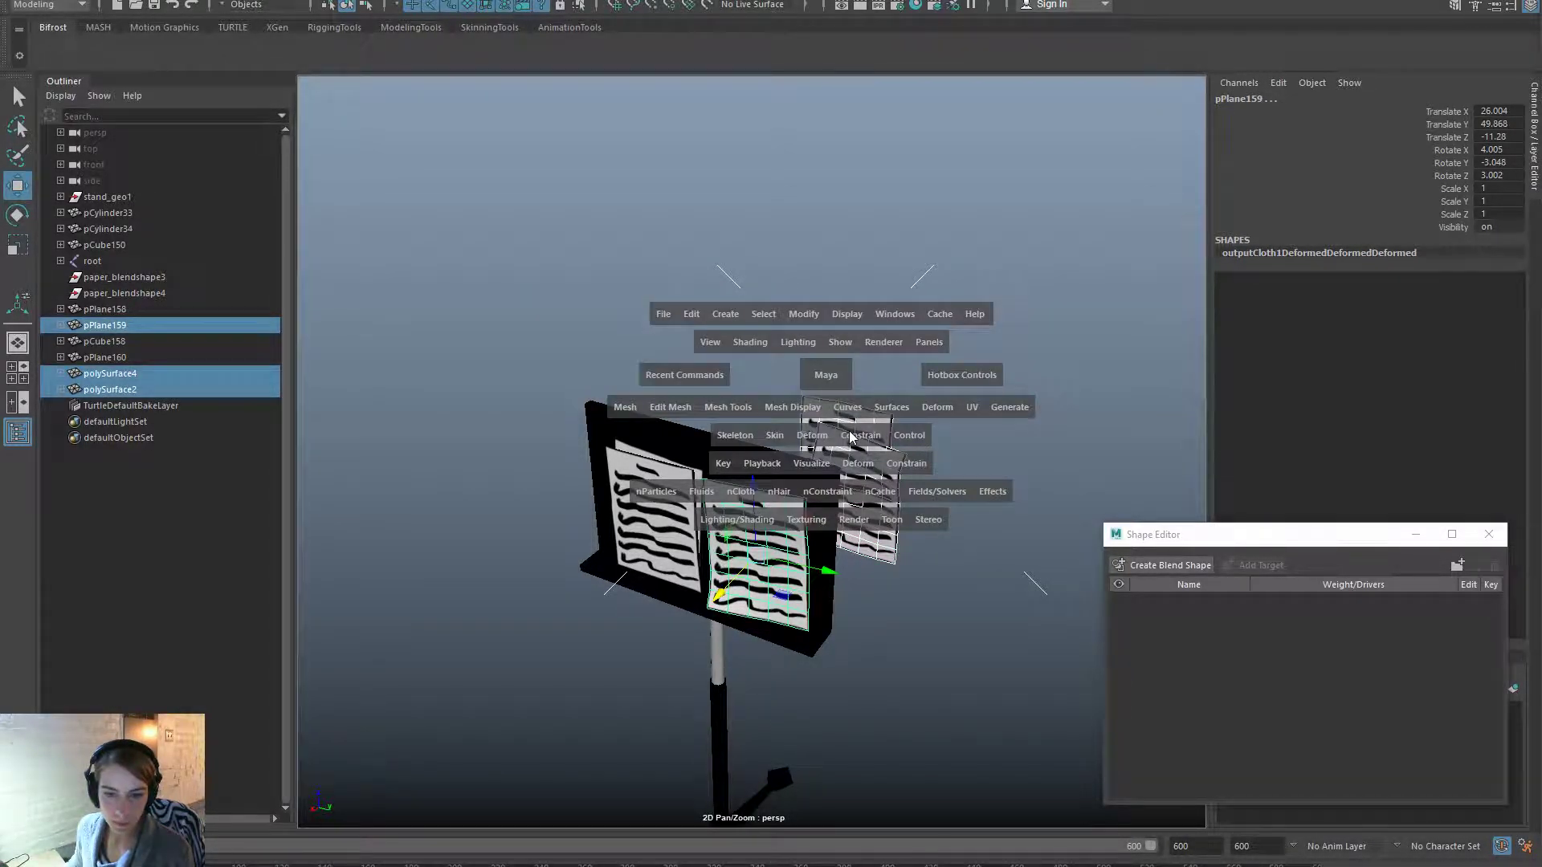
left_click(815, 438)
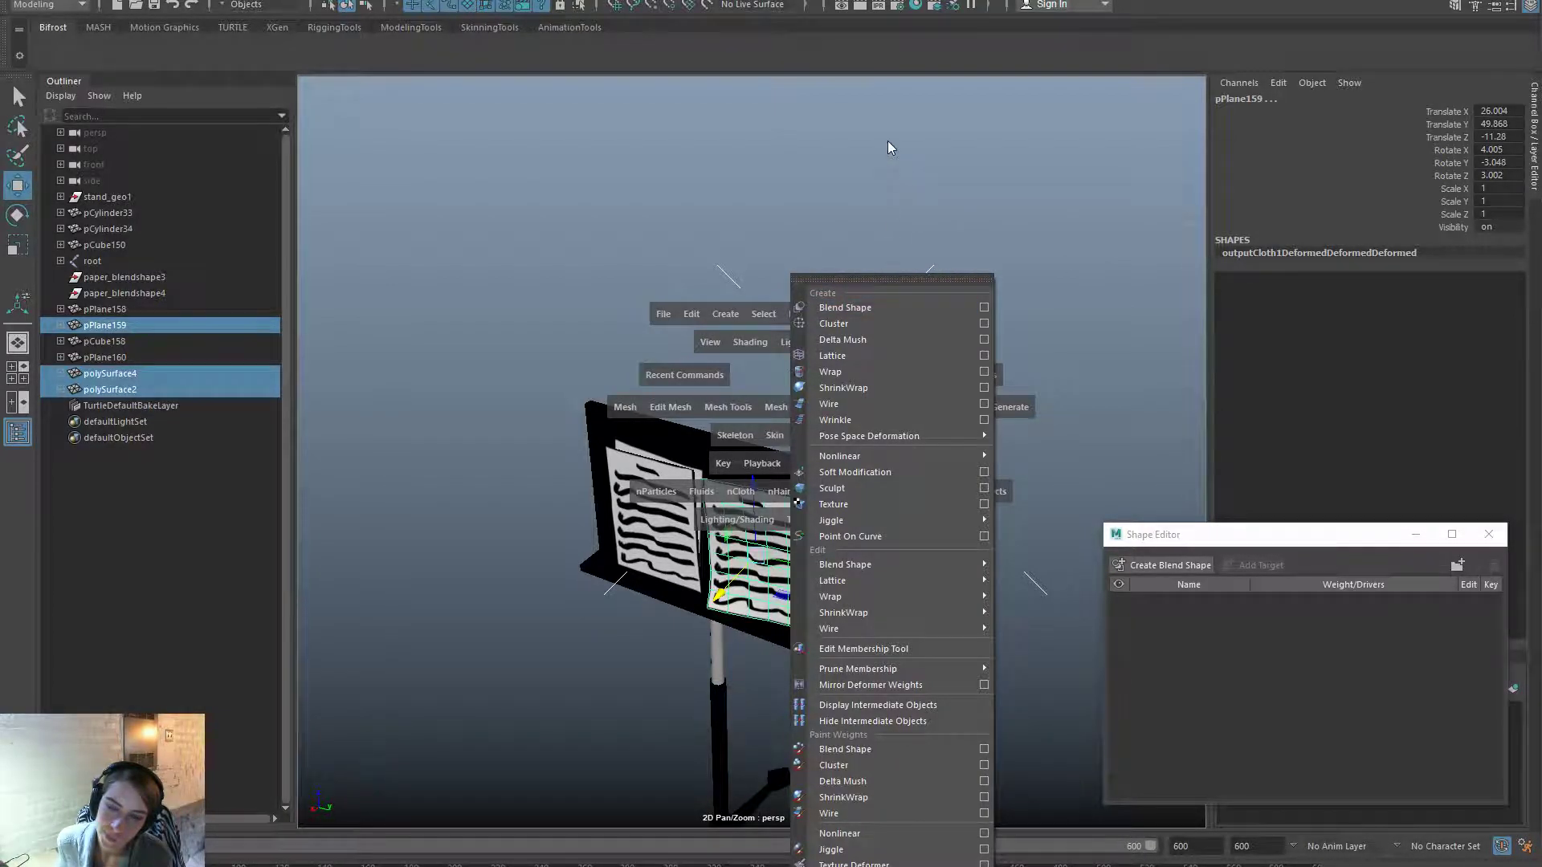
left_click(883, 309)
left_click(889, 365)
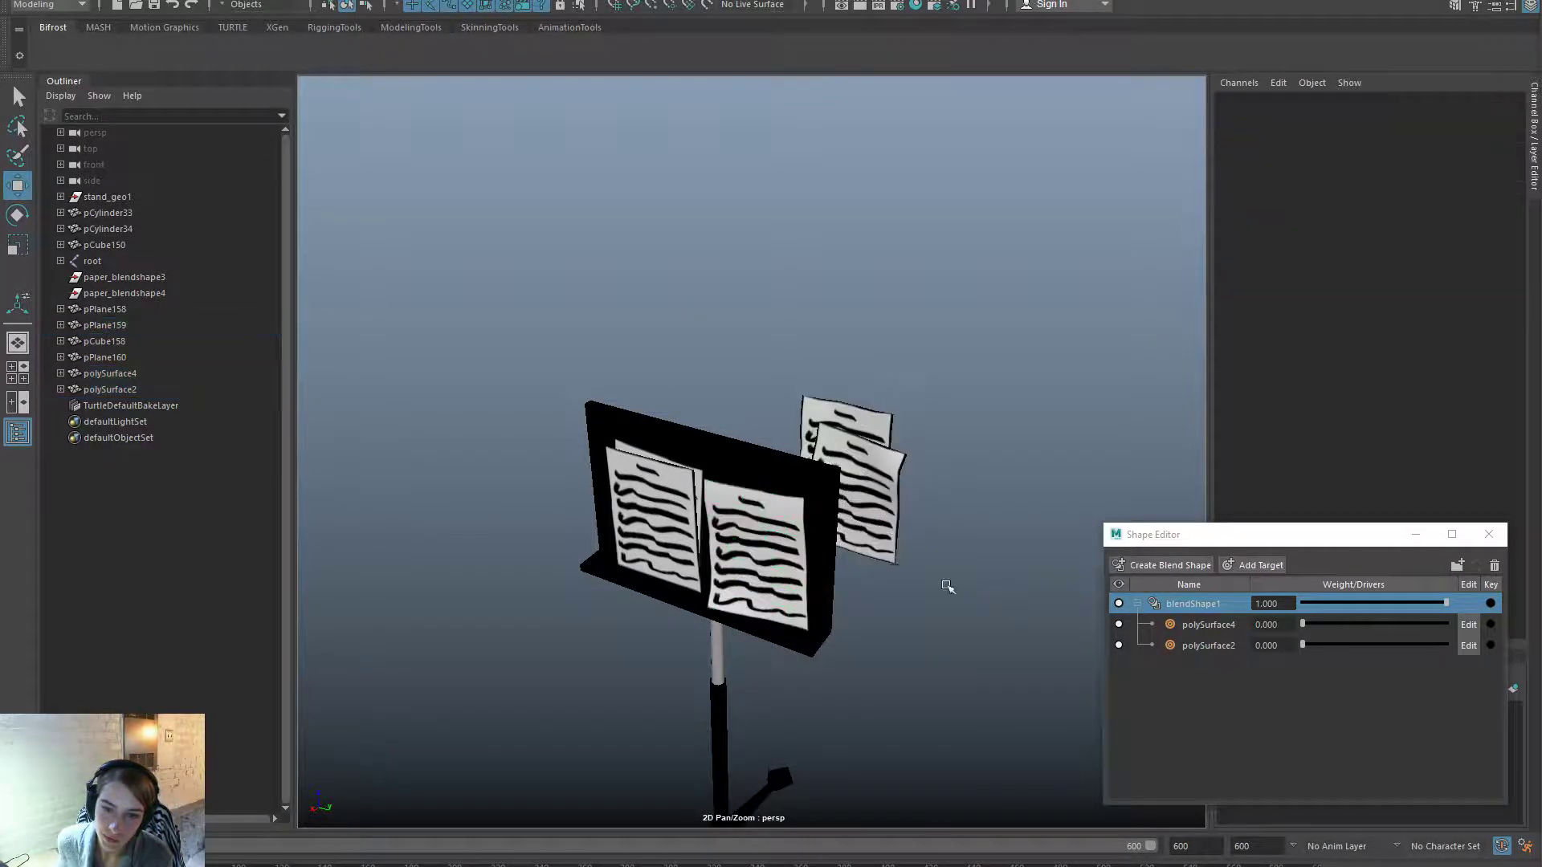
Bind pPlane159 to the g_stand_top joint under root with Bind Skin.
left_click(727, 530)
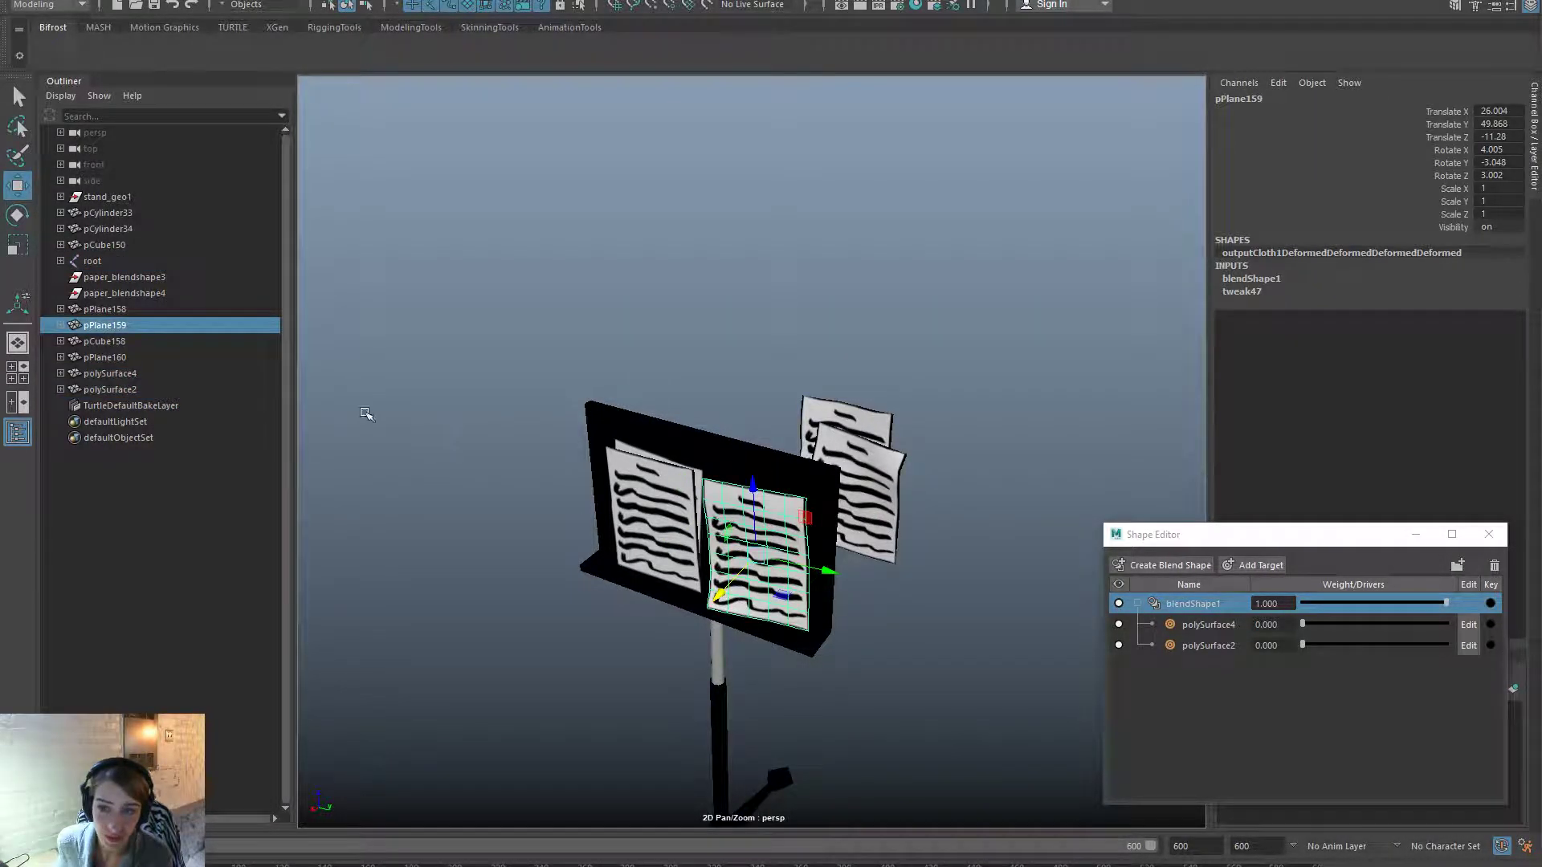
left_click(61, 261)
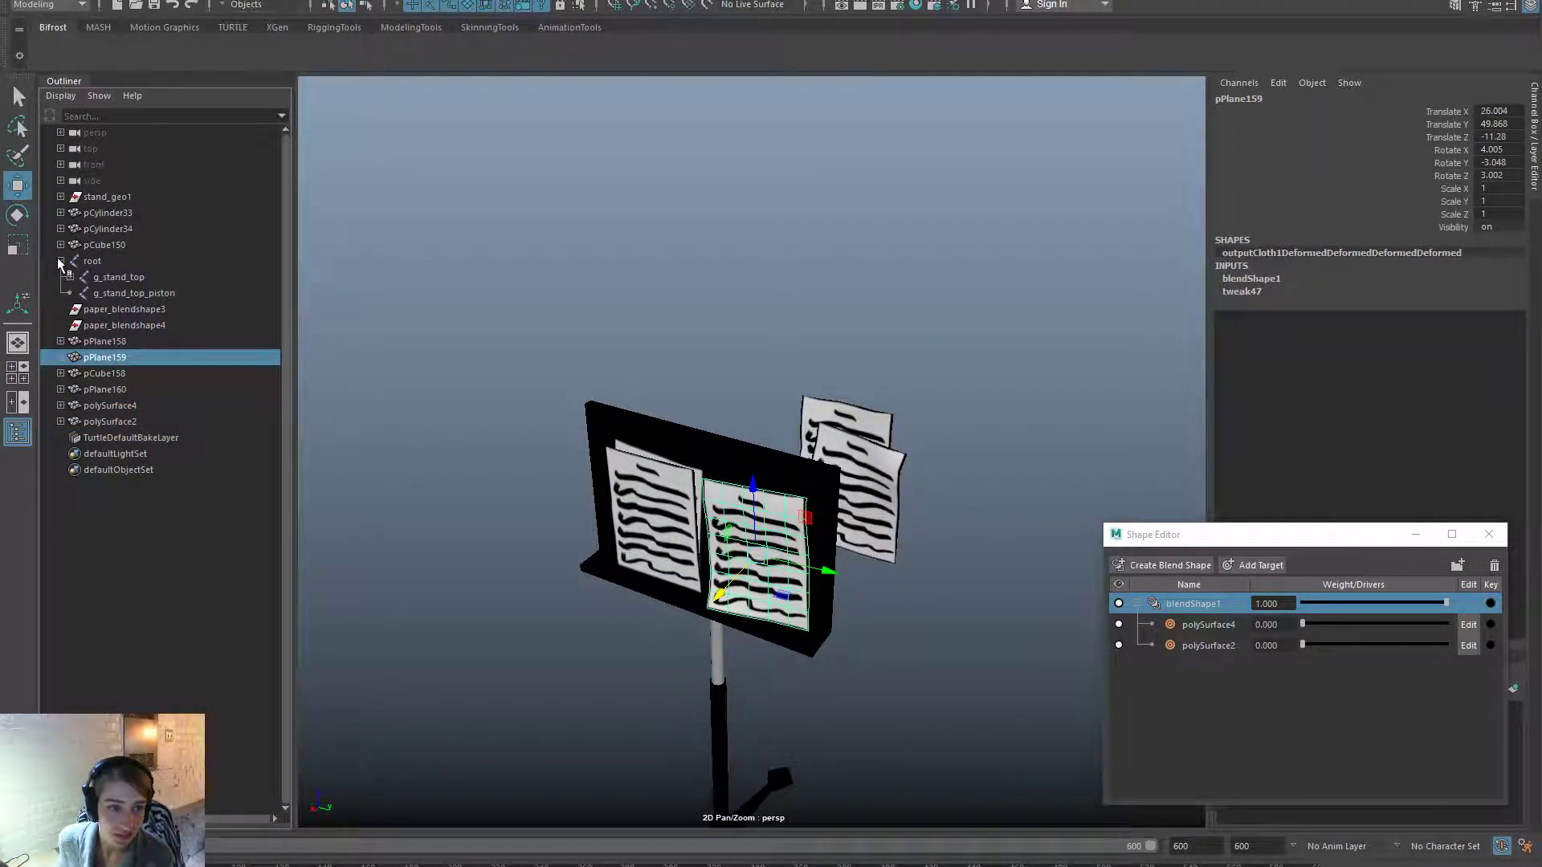
left_click(166, 277, "ctrl")
key("space")
left_click(697, 407)
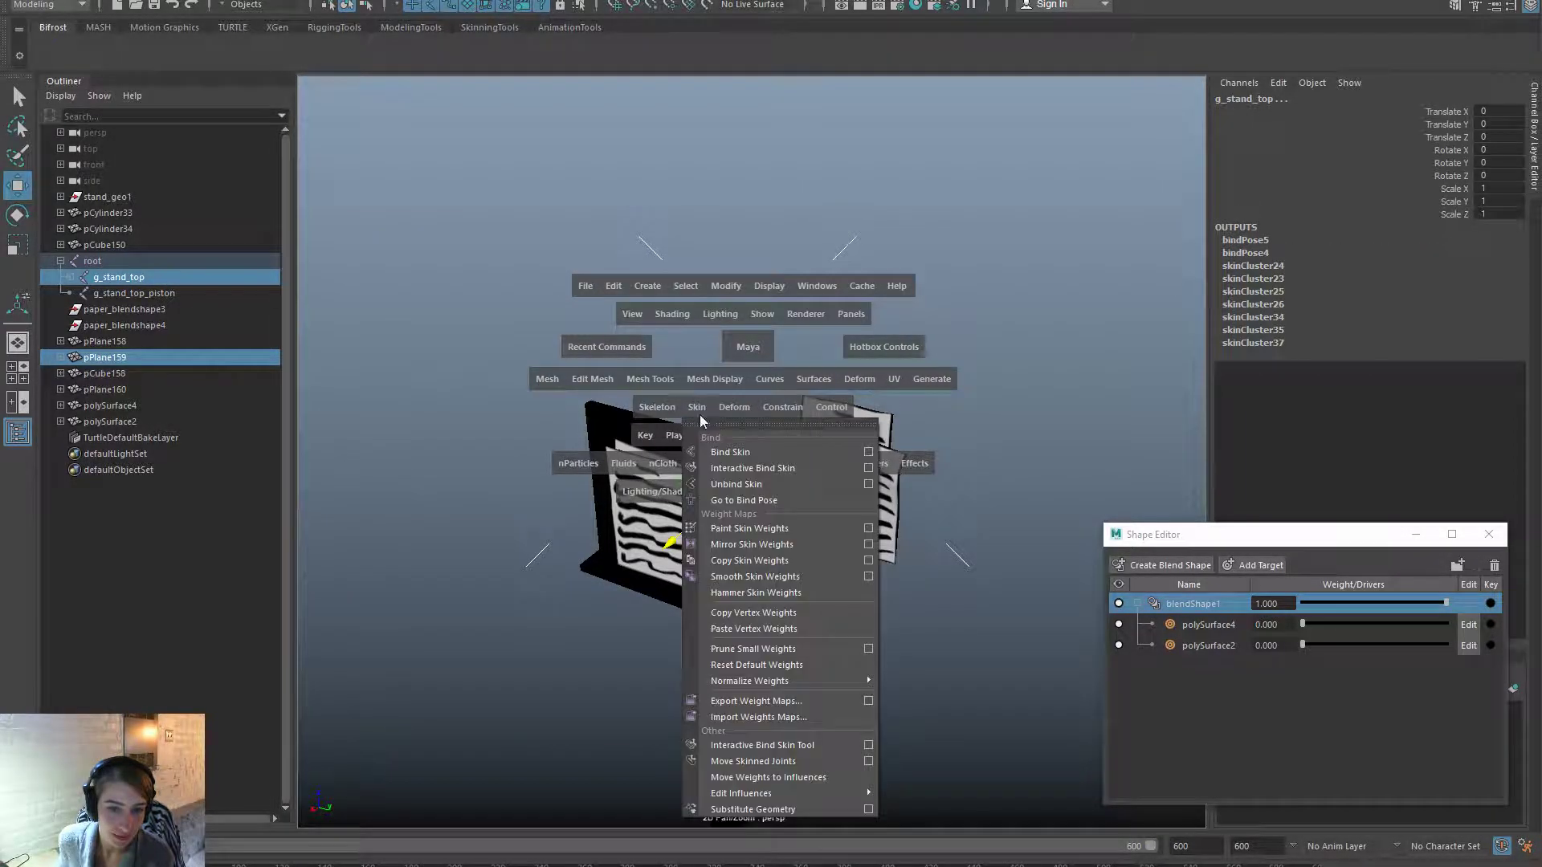
left_click(725, 452)
Test the polySurface4 and polySurface2 blend shape weights between 0 and 1, returning both to 0.
left_click_drag(1303, 624, 1526, 647)
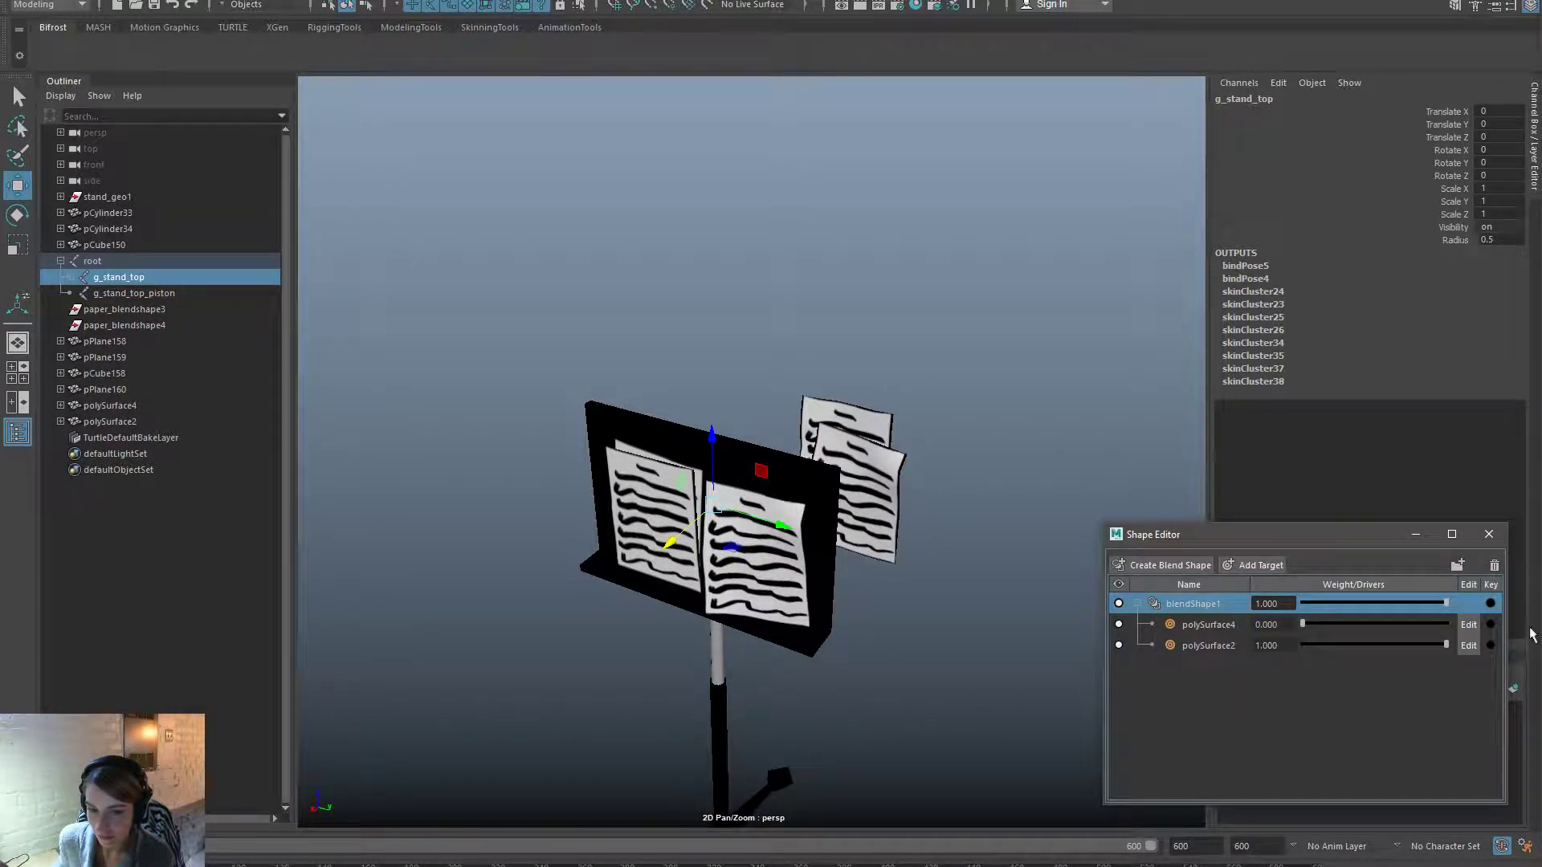
left_click_drag(1349, 643, 1293, 645)
left_click(864, 706)
left_click_drag(864, 706, 709, 655, "alt")
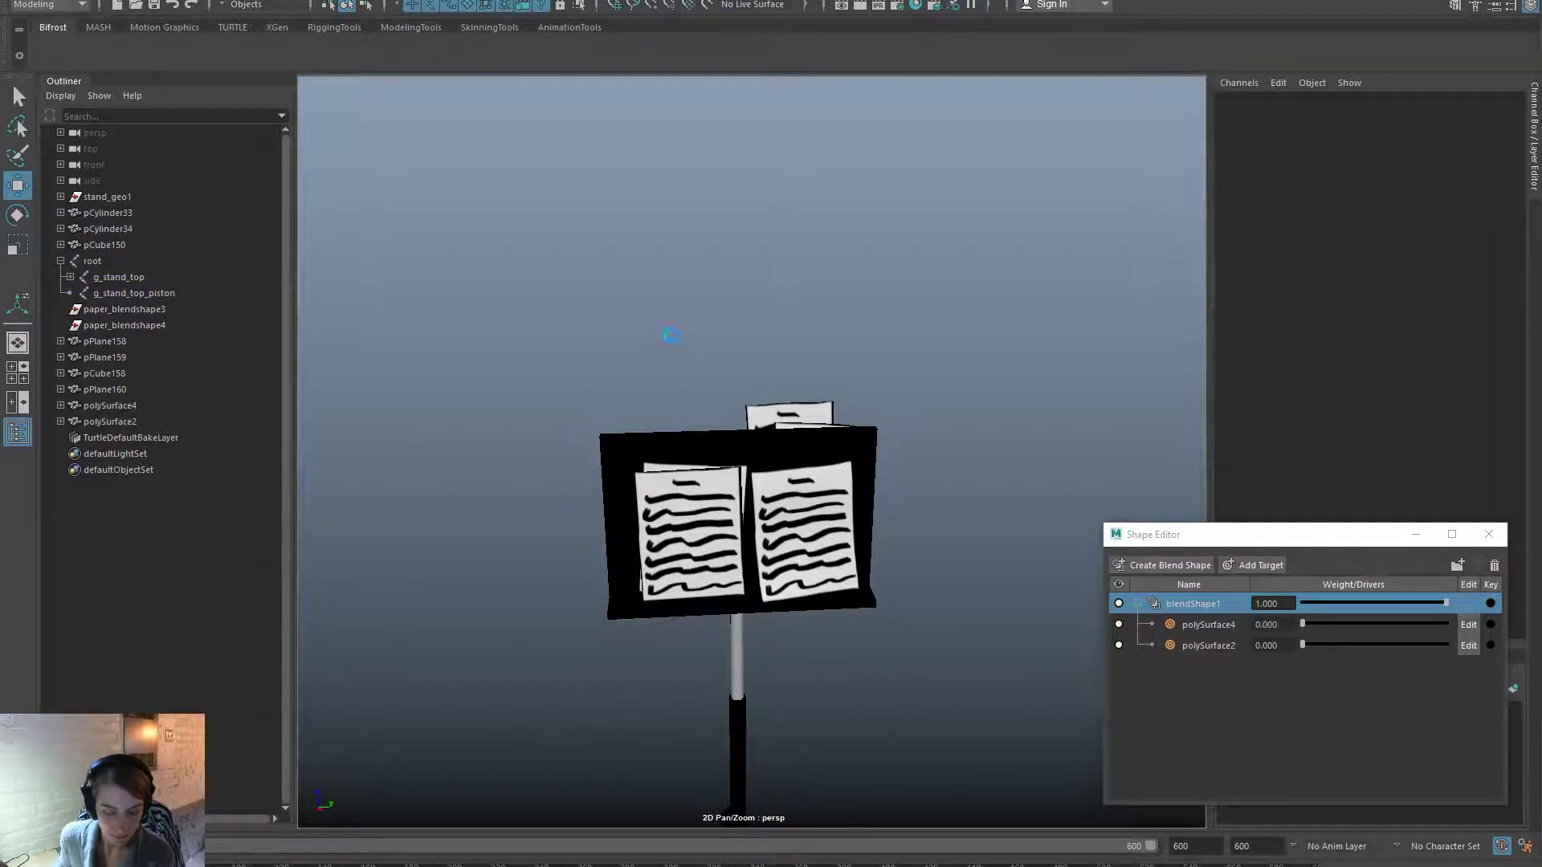
Export the whole scene as FBX, replacing the existing musicStand2.fbx in the RoofProps folder.
key("space")
left_click_drag(330, 212, 425, 416)
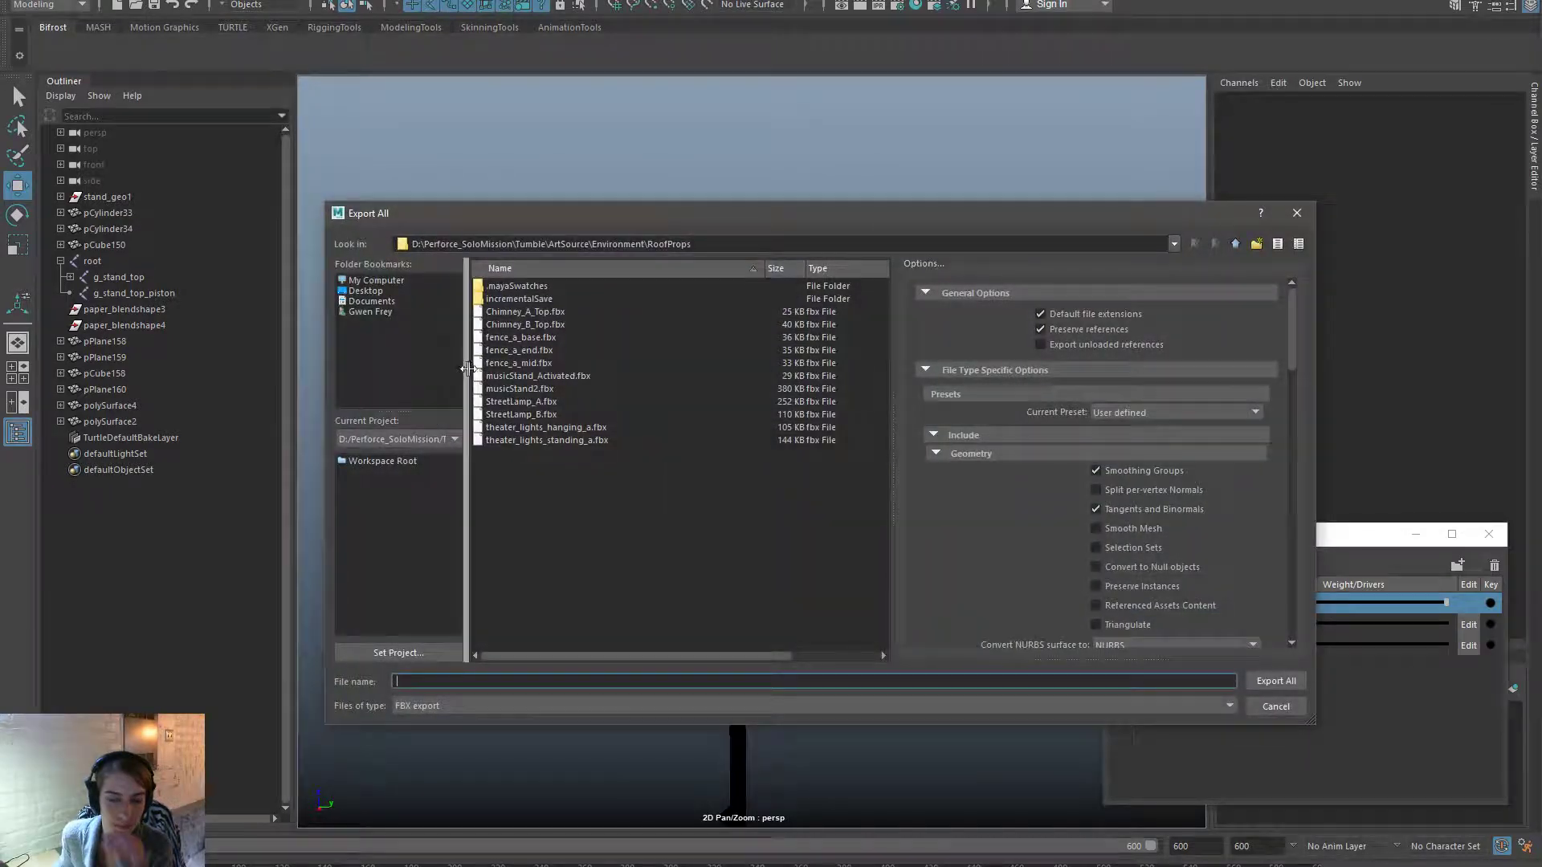
double_click(554, 389)
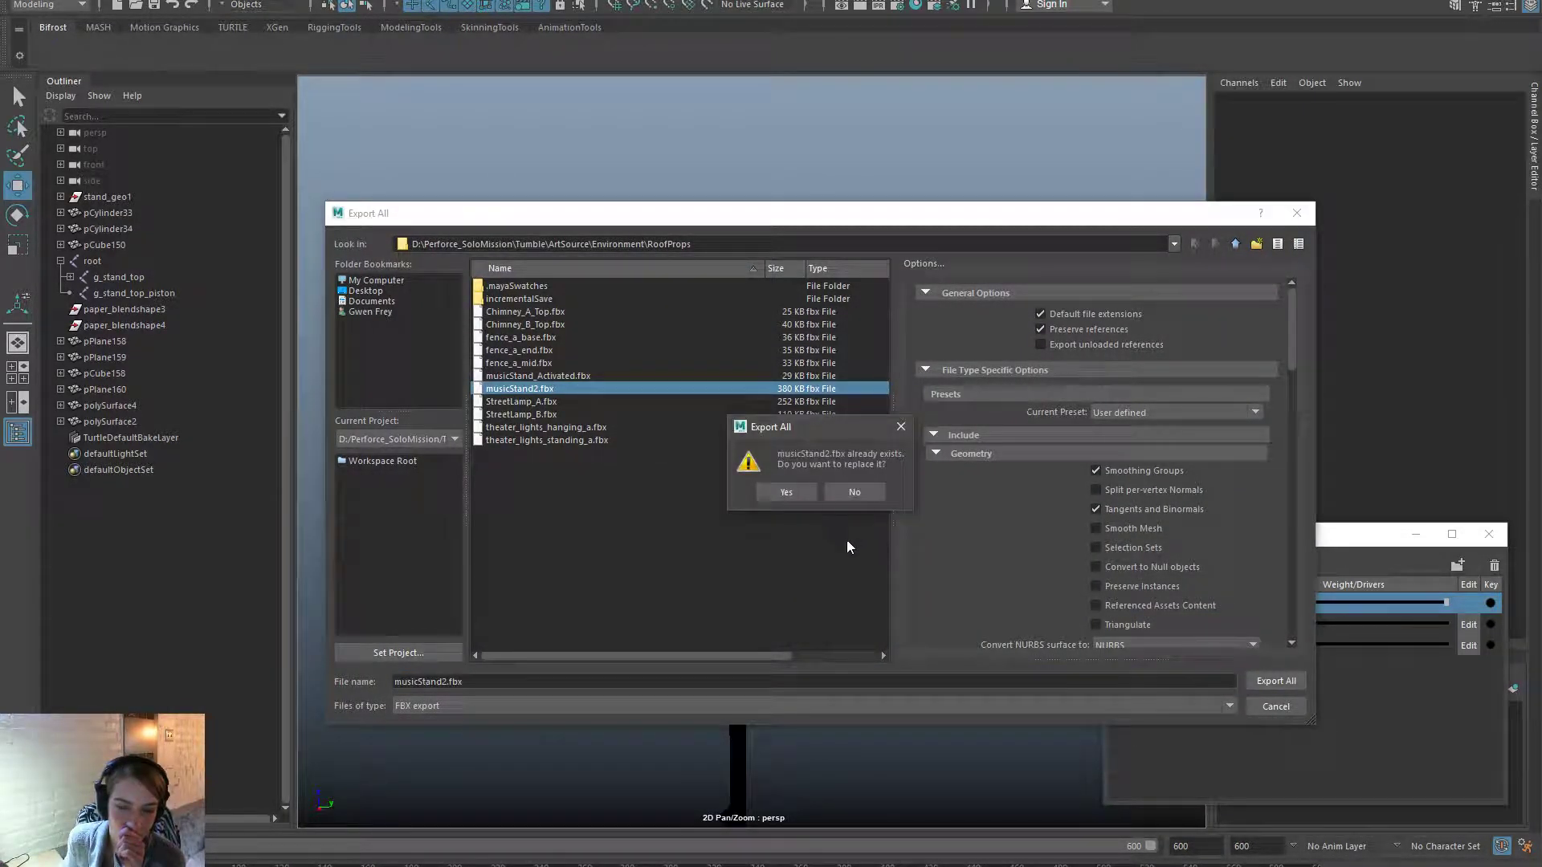
left_click(786, 492)
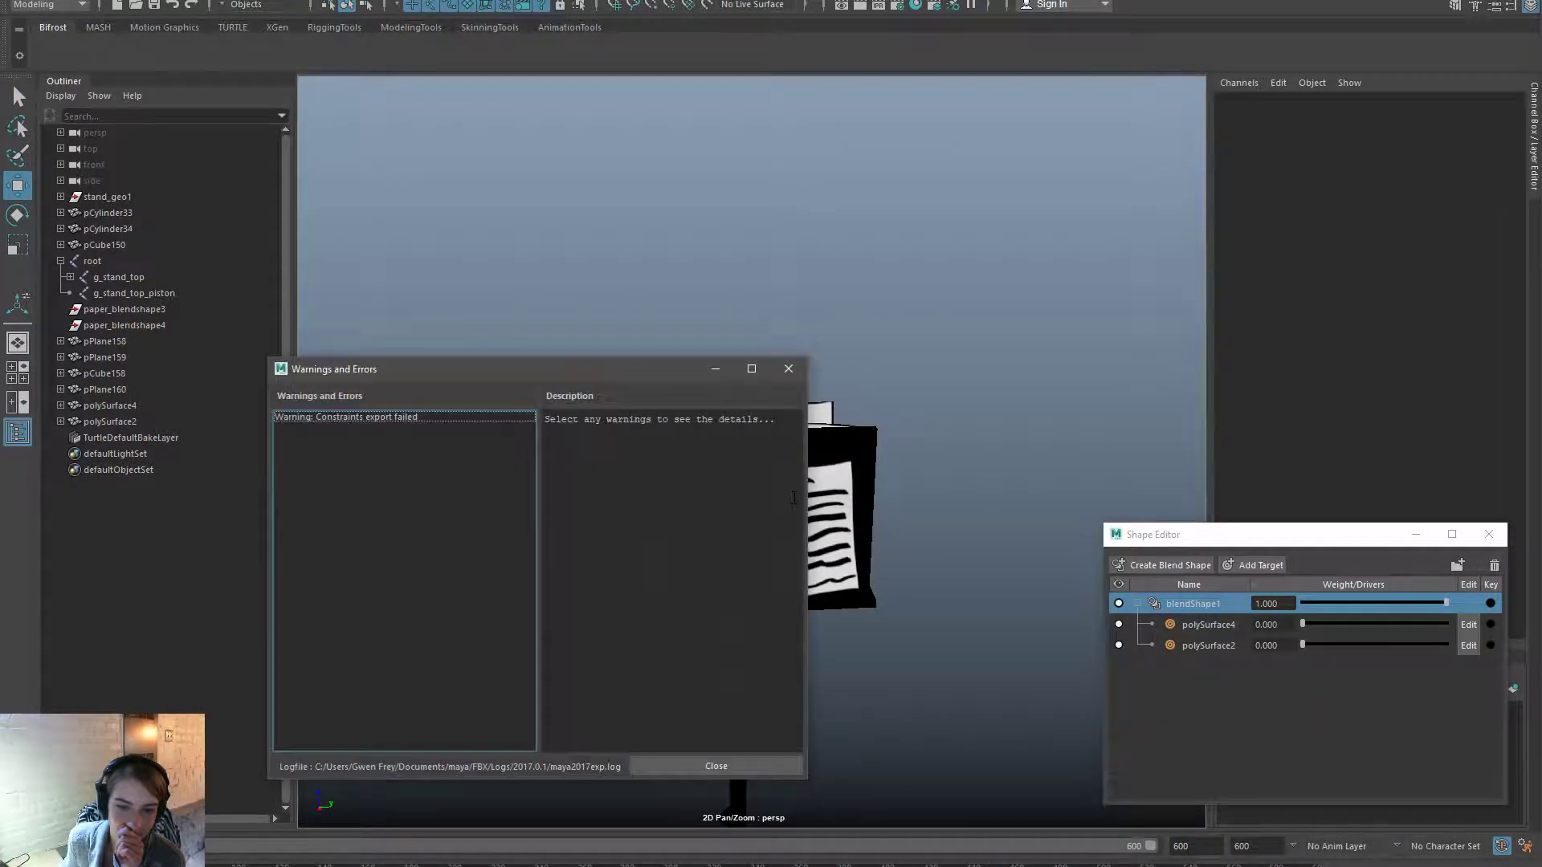
left_click(788, 369)
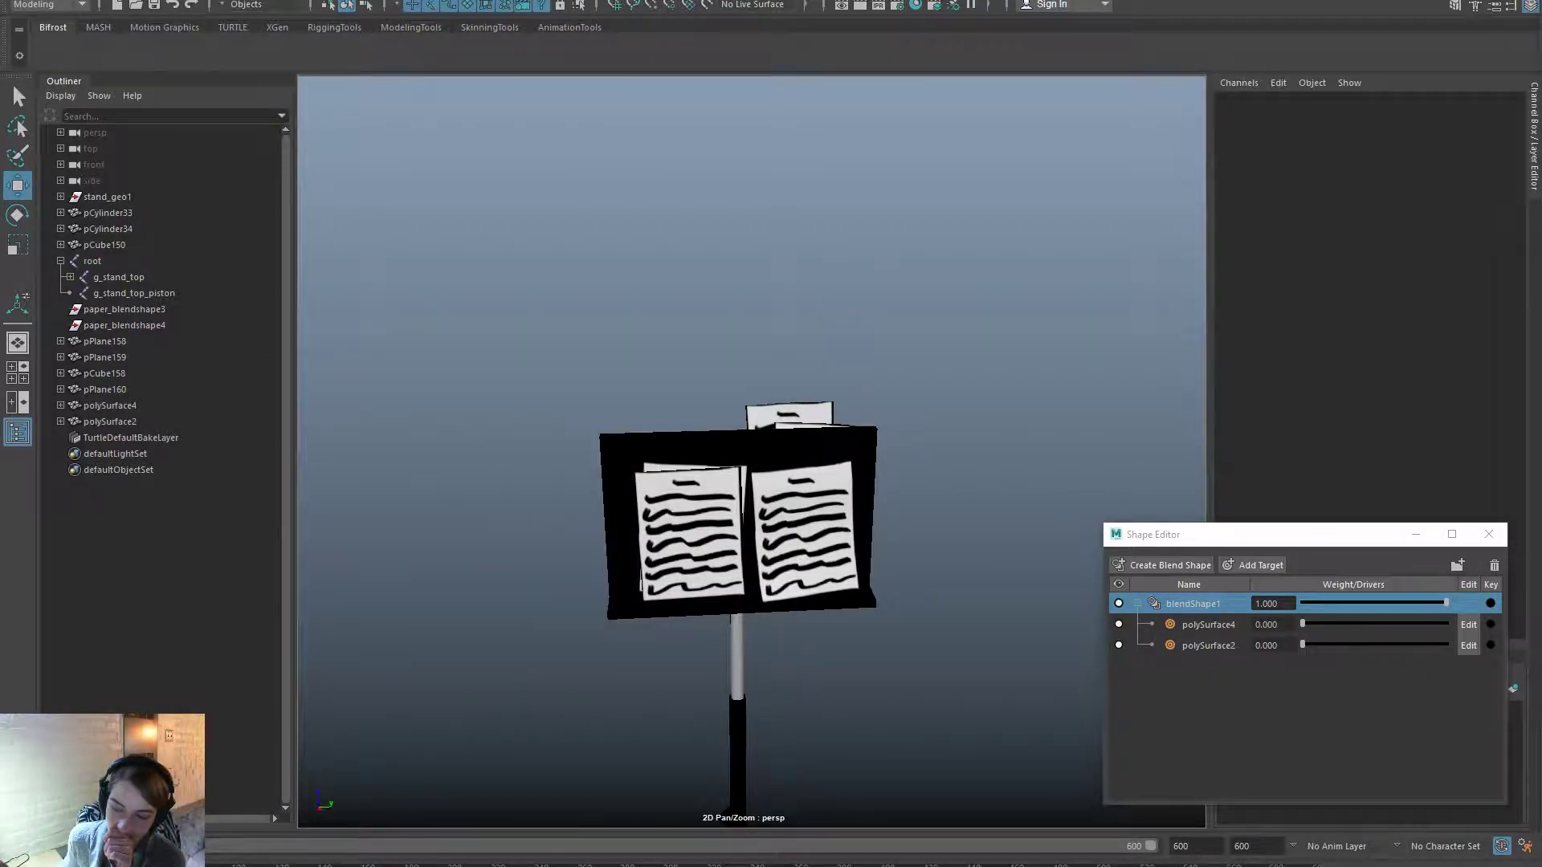
Switch to the Unreal editor and open the source file location of the musicStand skeletal mesh.
key("alt+Tab")
right_click(274, 531)
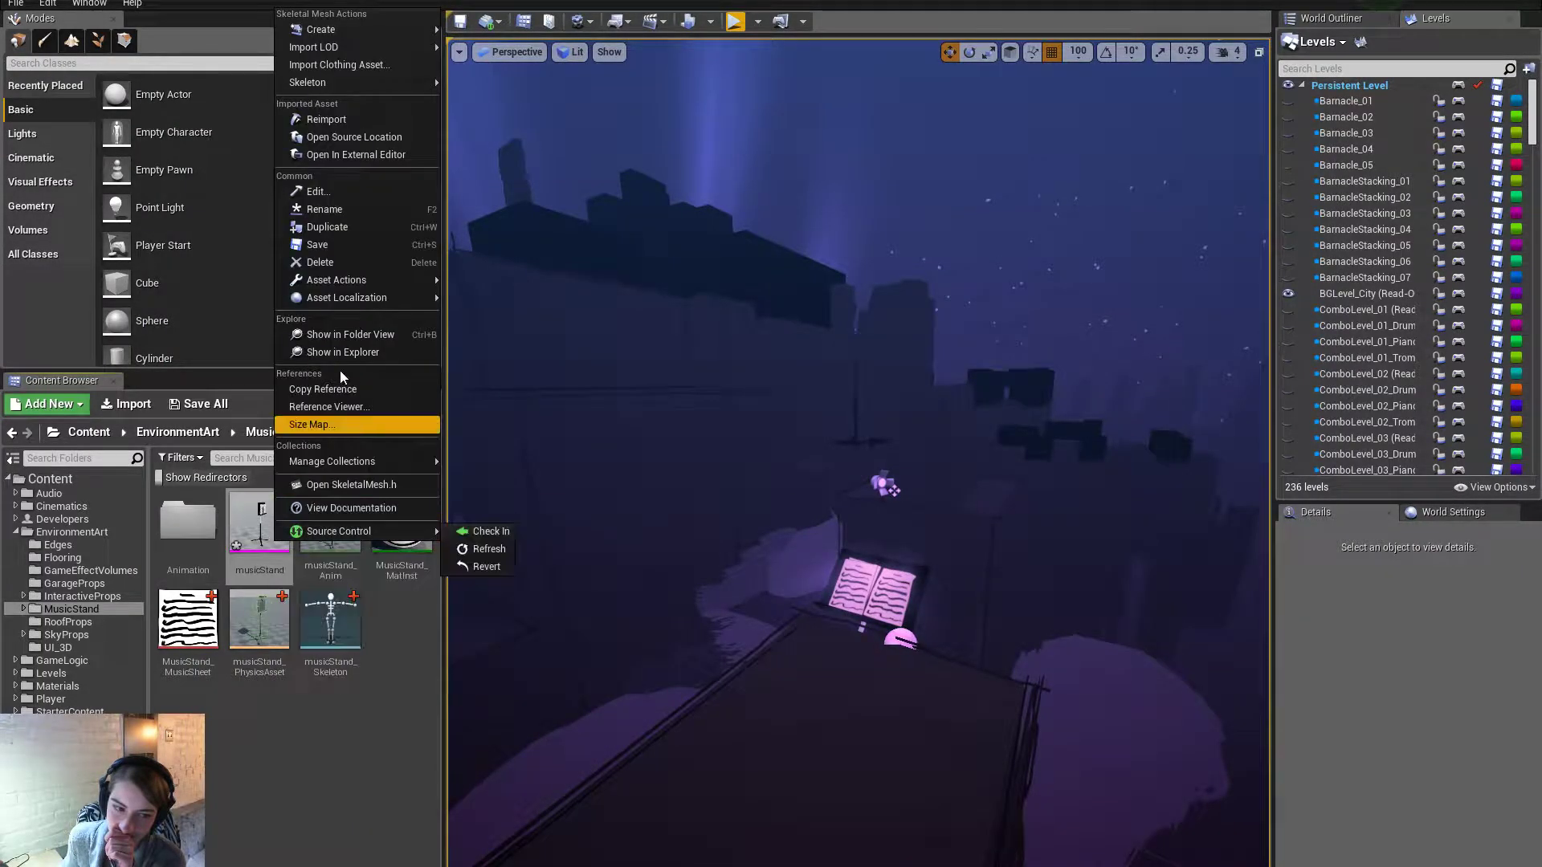
left_click(377, 137)
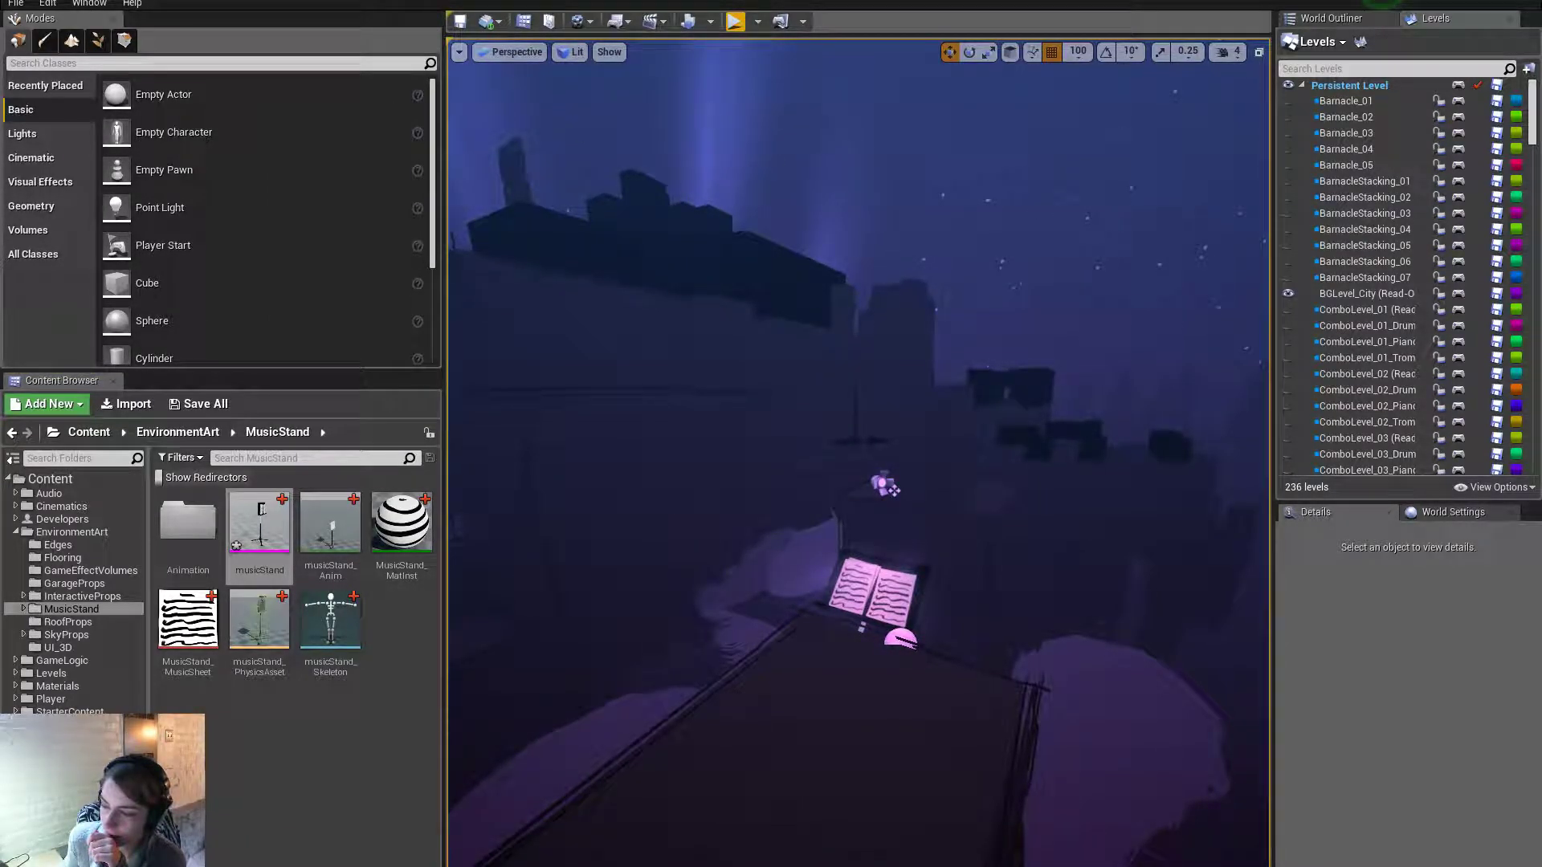
Switch back to Maya and import musicStand2.fbx into a new empty scene.
key("alt+Tab")
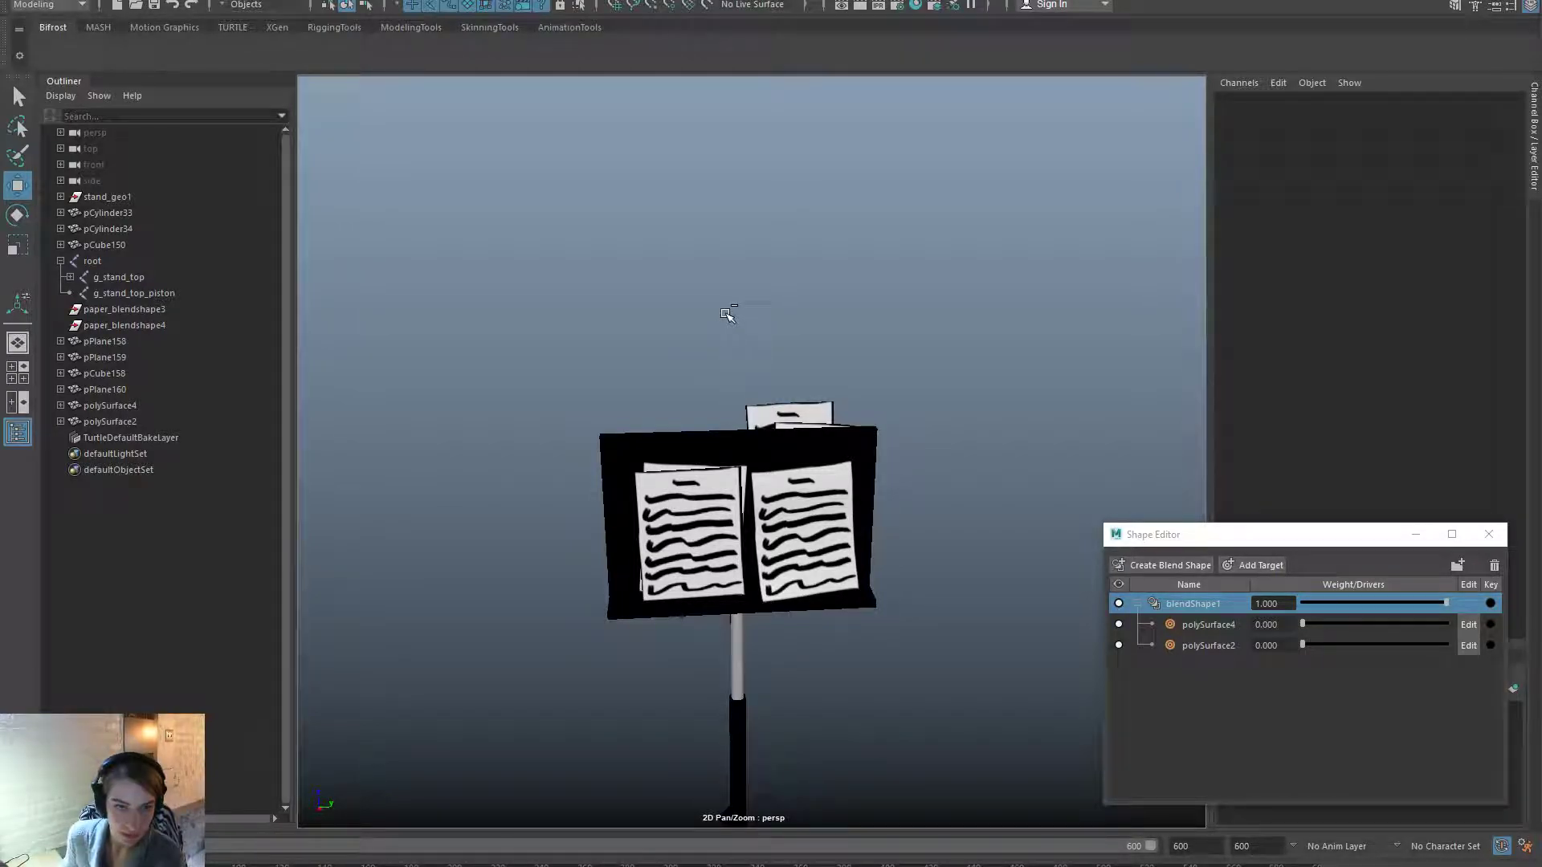
key("space")
left_click(583, 227)
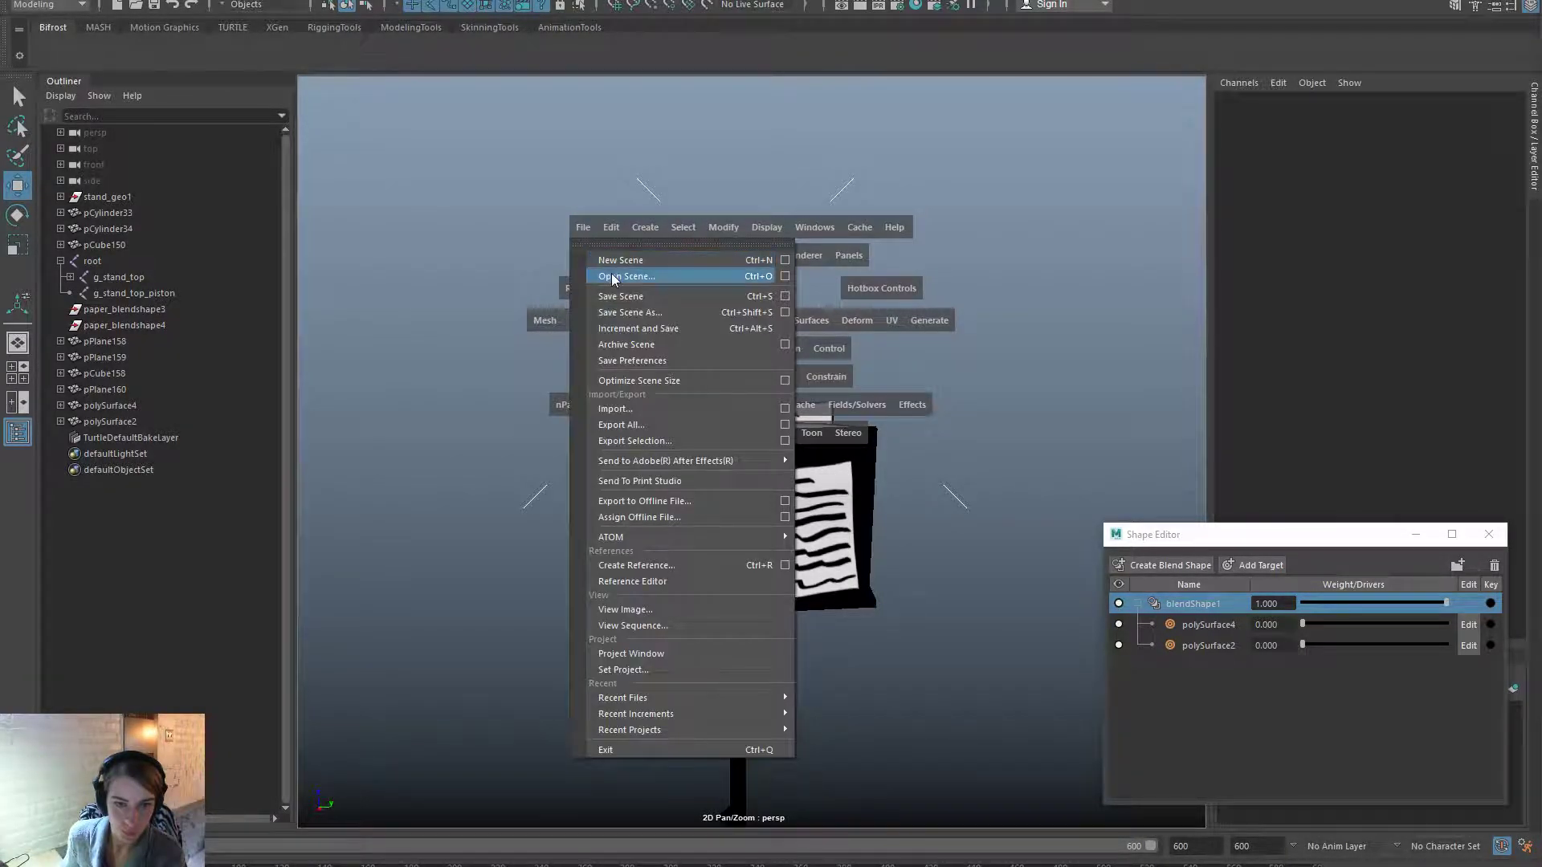
left_click(622, 261)
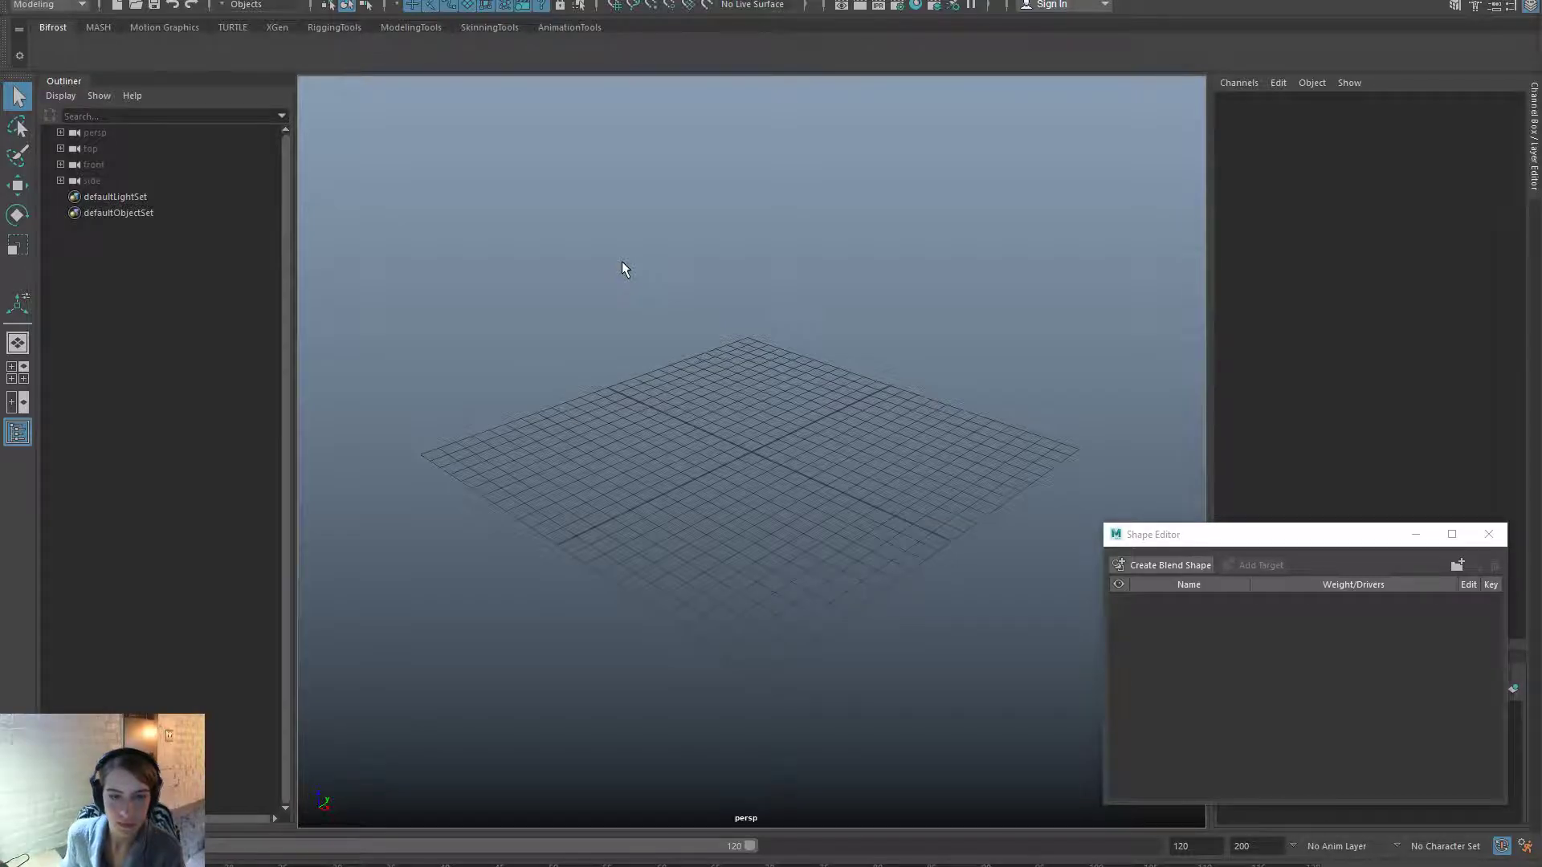
key("space")
left_click(460, 202)
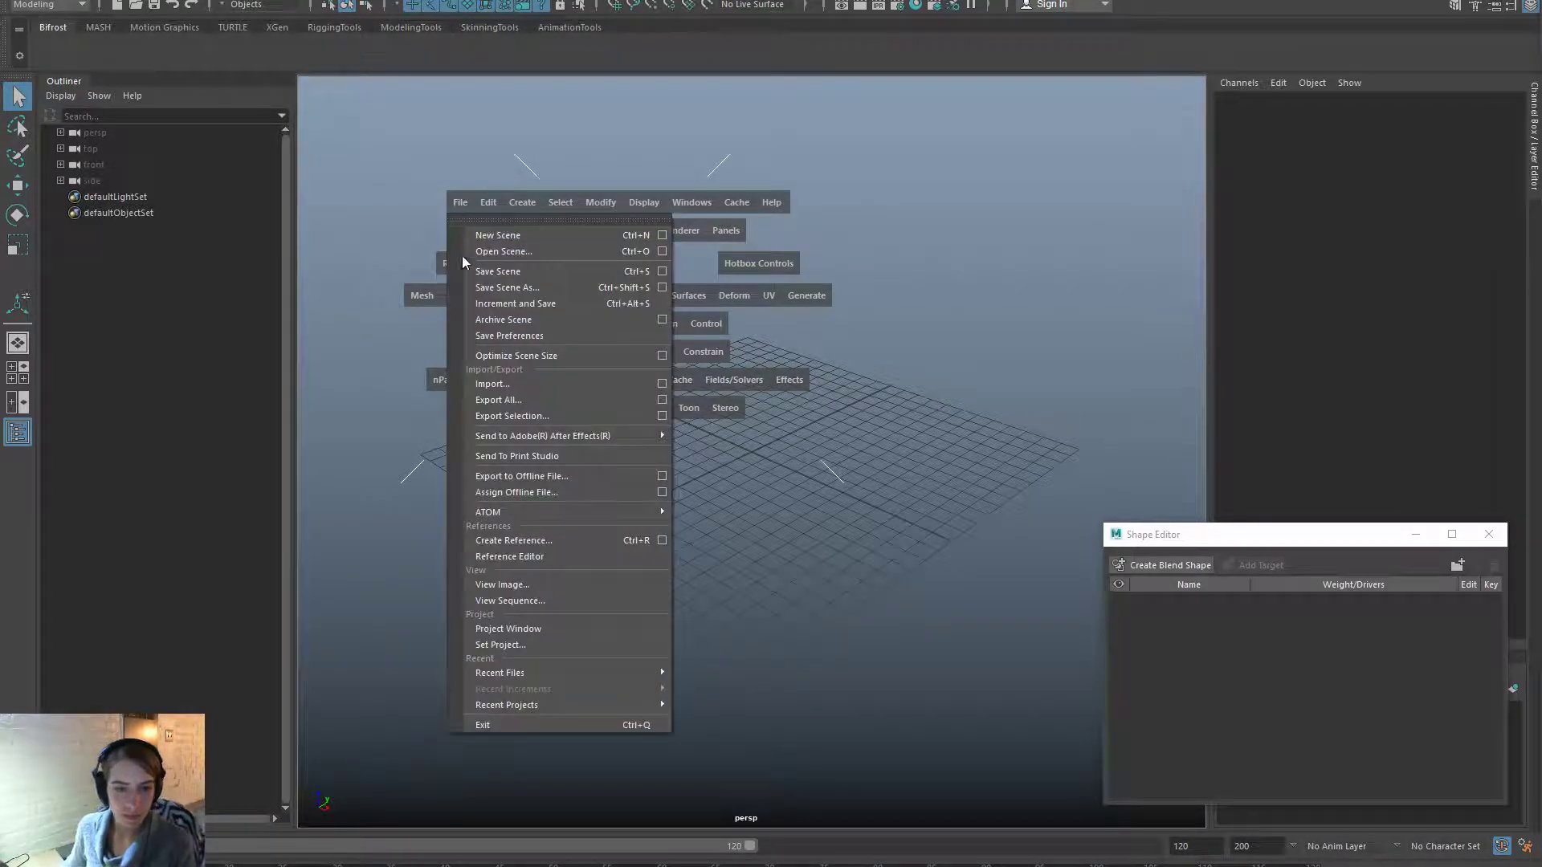
left_click(524, 383)
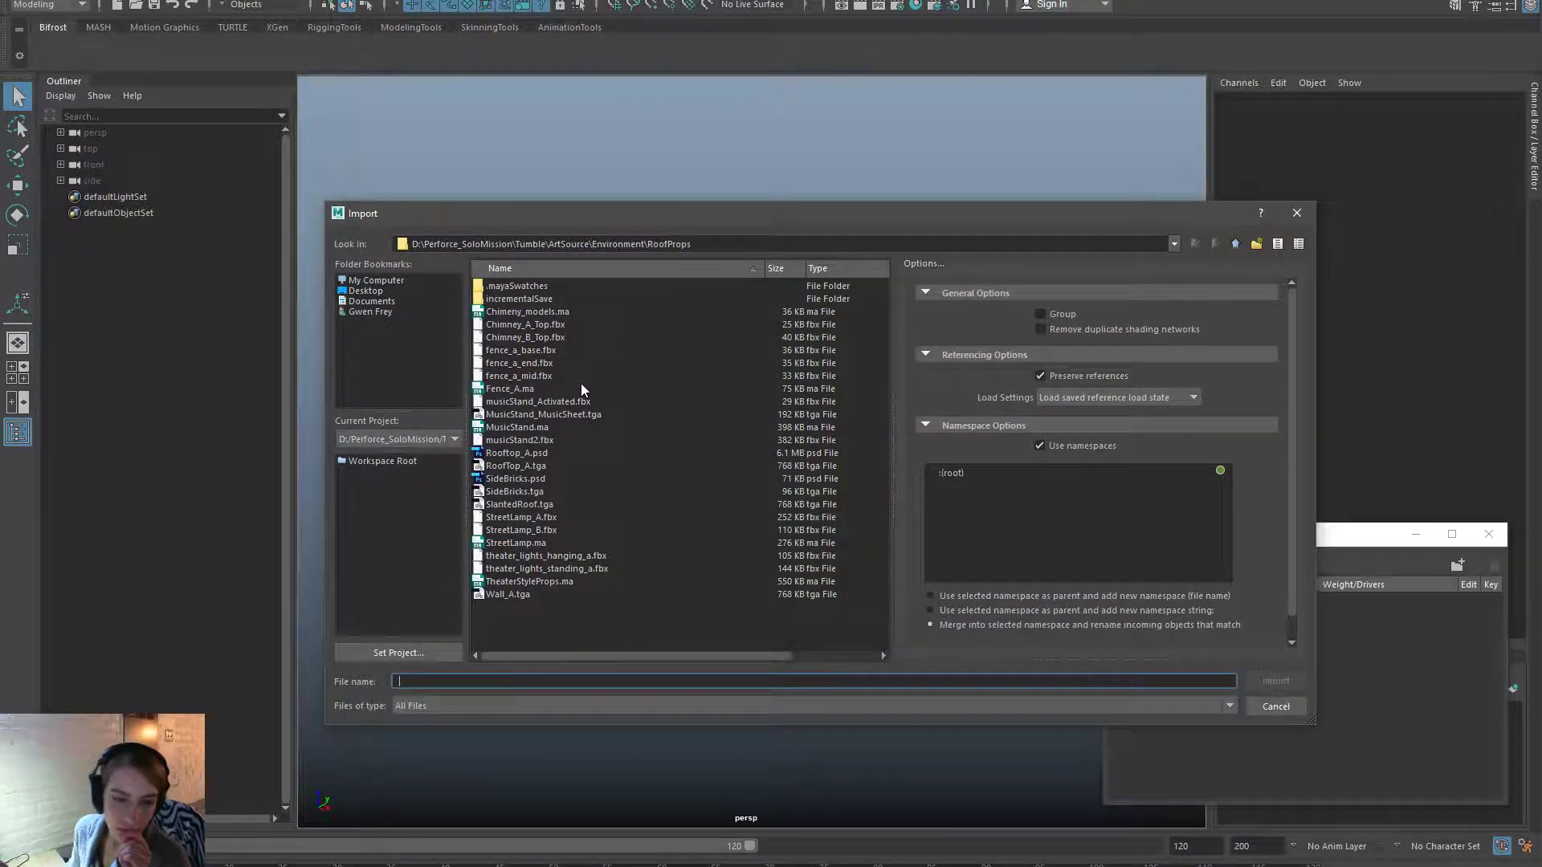
double_click(578, 440)
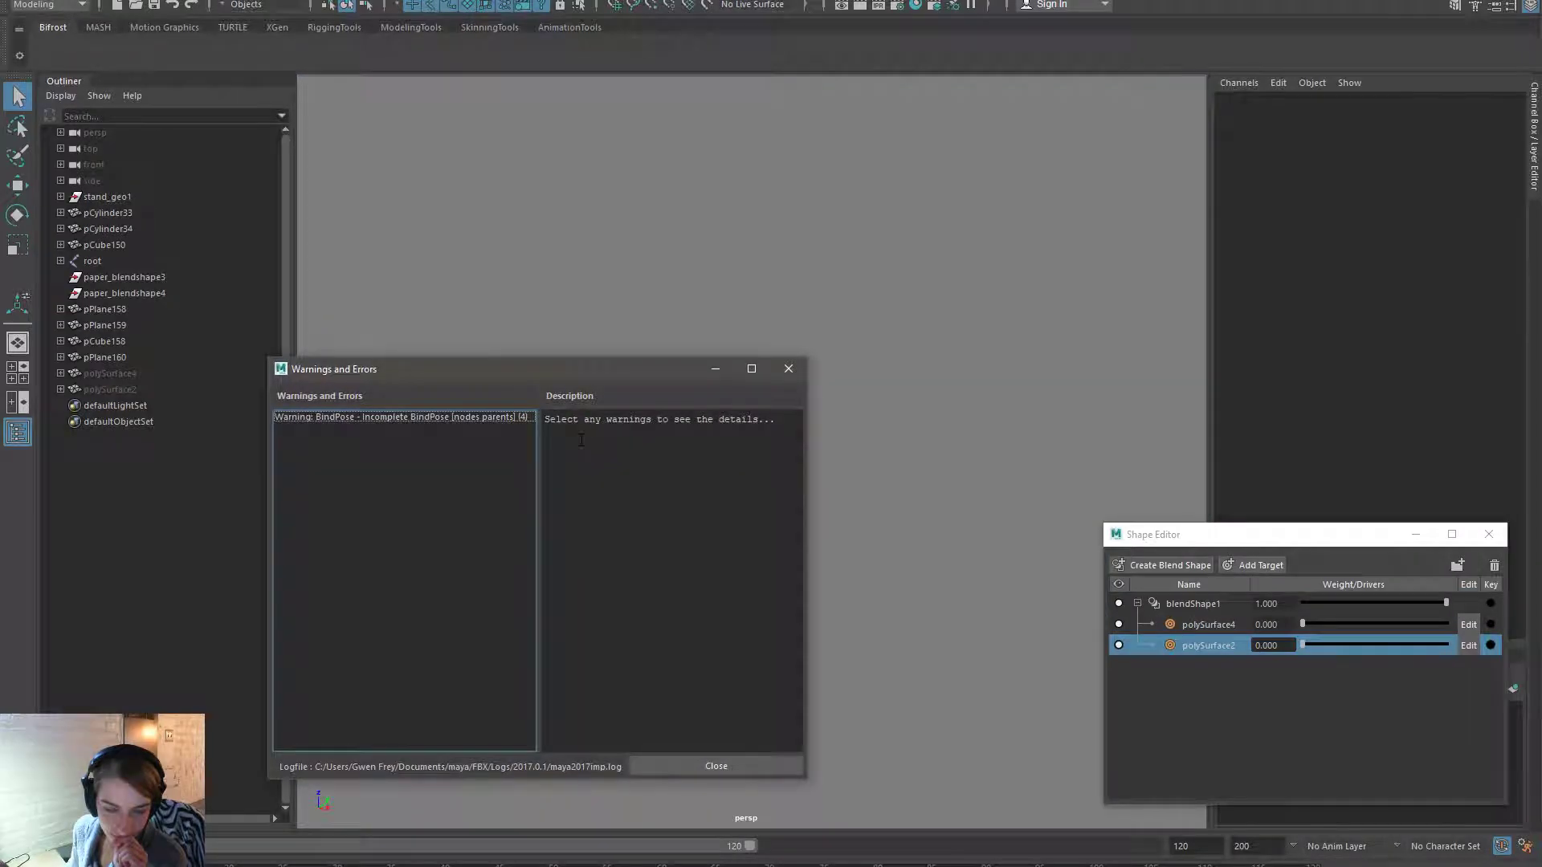
left_click(787, 369)
Show the imported stand with textures and test its polySurface4 and polySurface2 blend shape weights, returning both to 0.
scroll(791, 489, "down", 5)
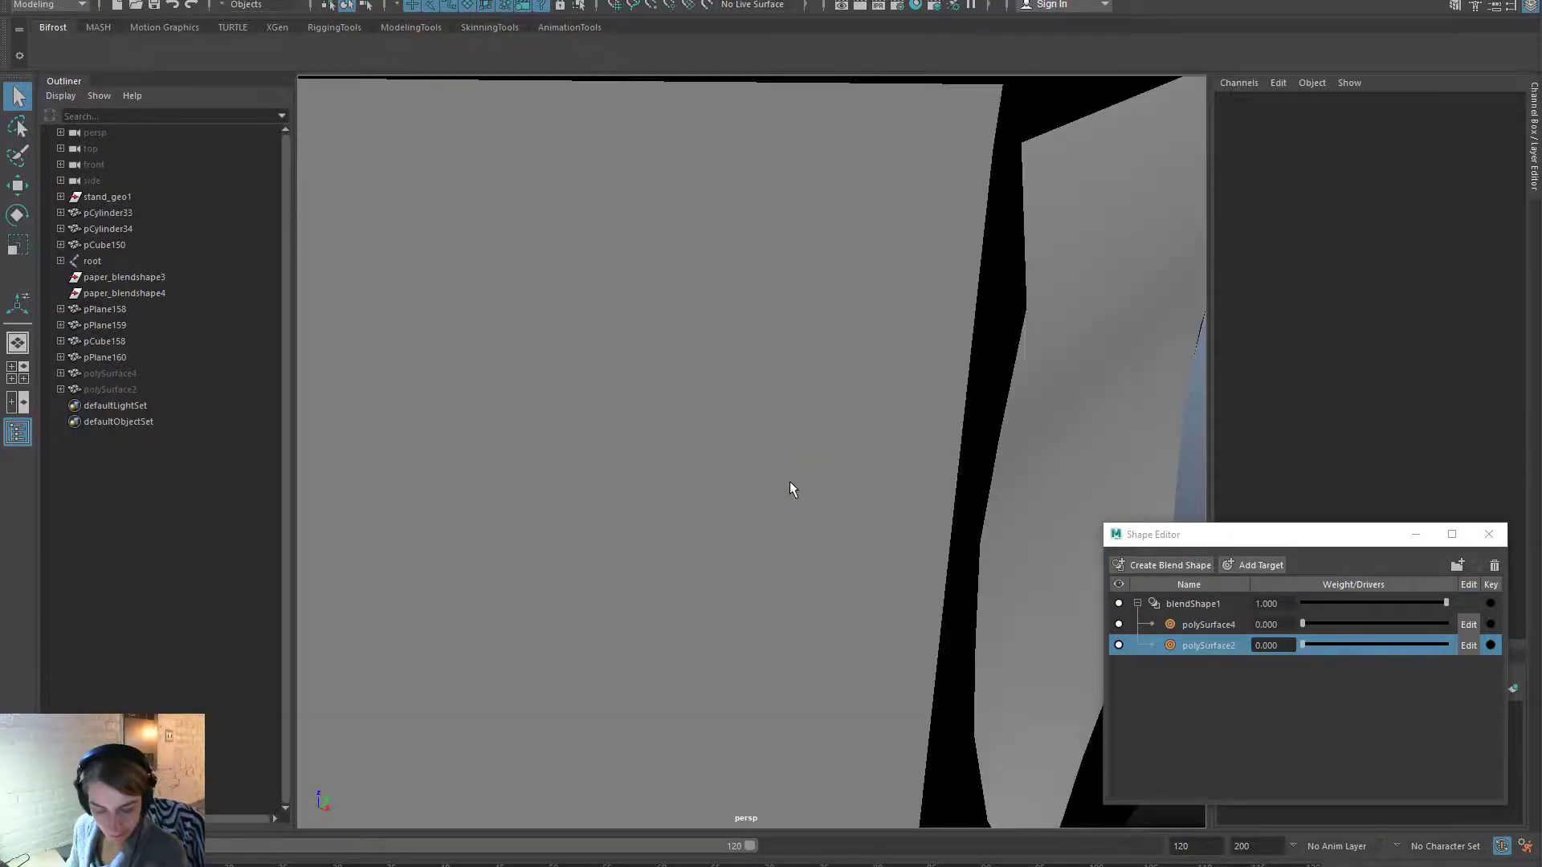
key("6")
scroll(793, 490, "down", 5)
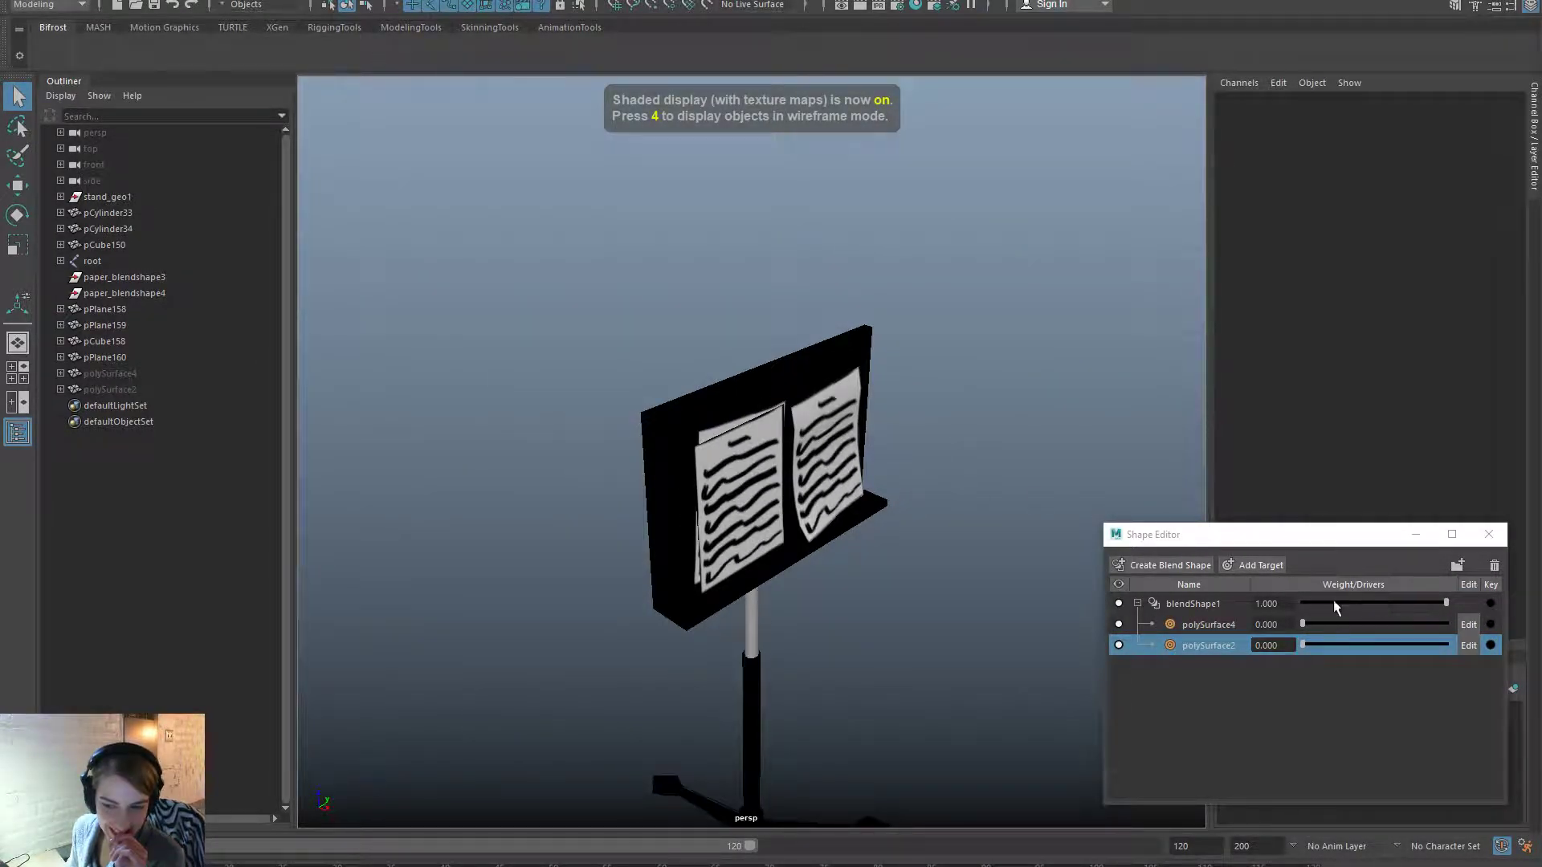
left_click_drag(1305, 625, 1235, 615)
left_click_drag(1320, 645, 1102, 644)
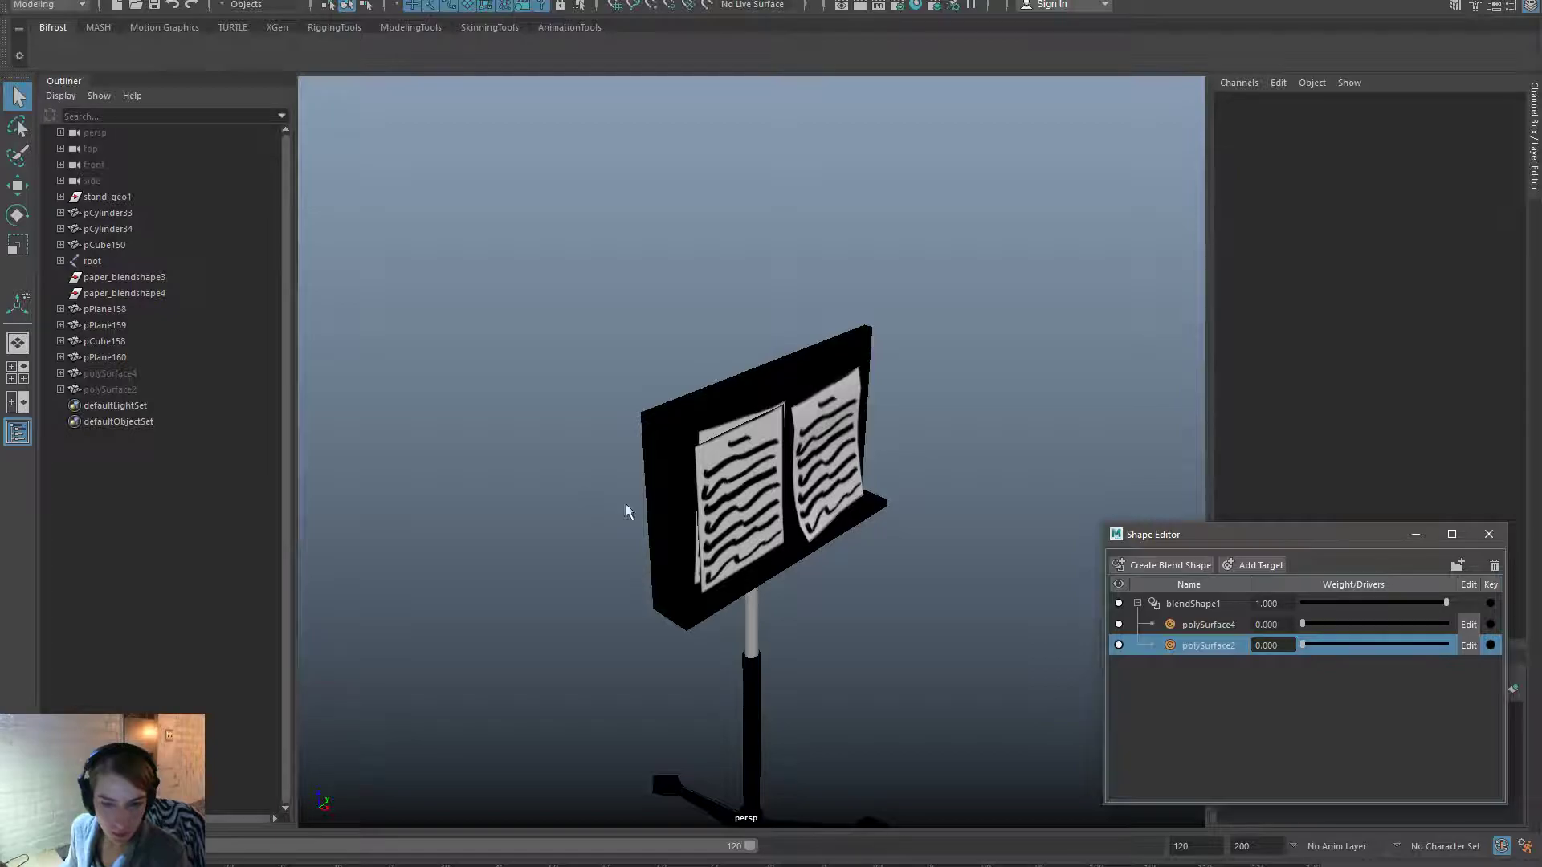
In the Unreal editor, rename the musicStand2 source file as musicStand and import it over the existing musicStand asset.
key("alt+Tab")
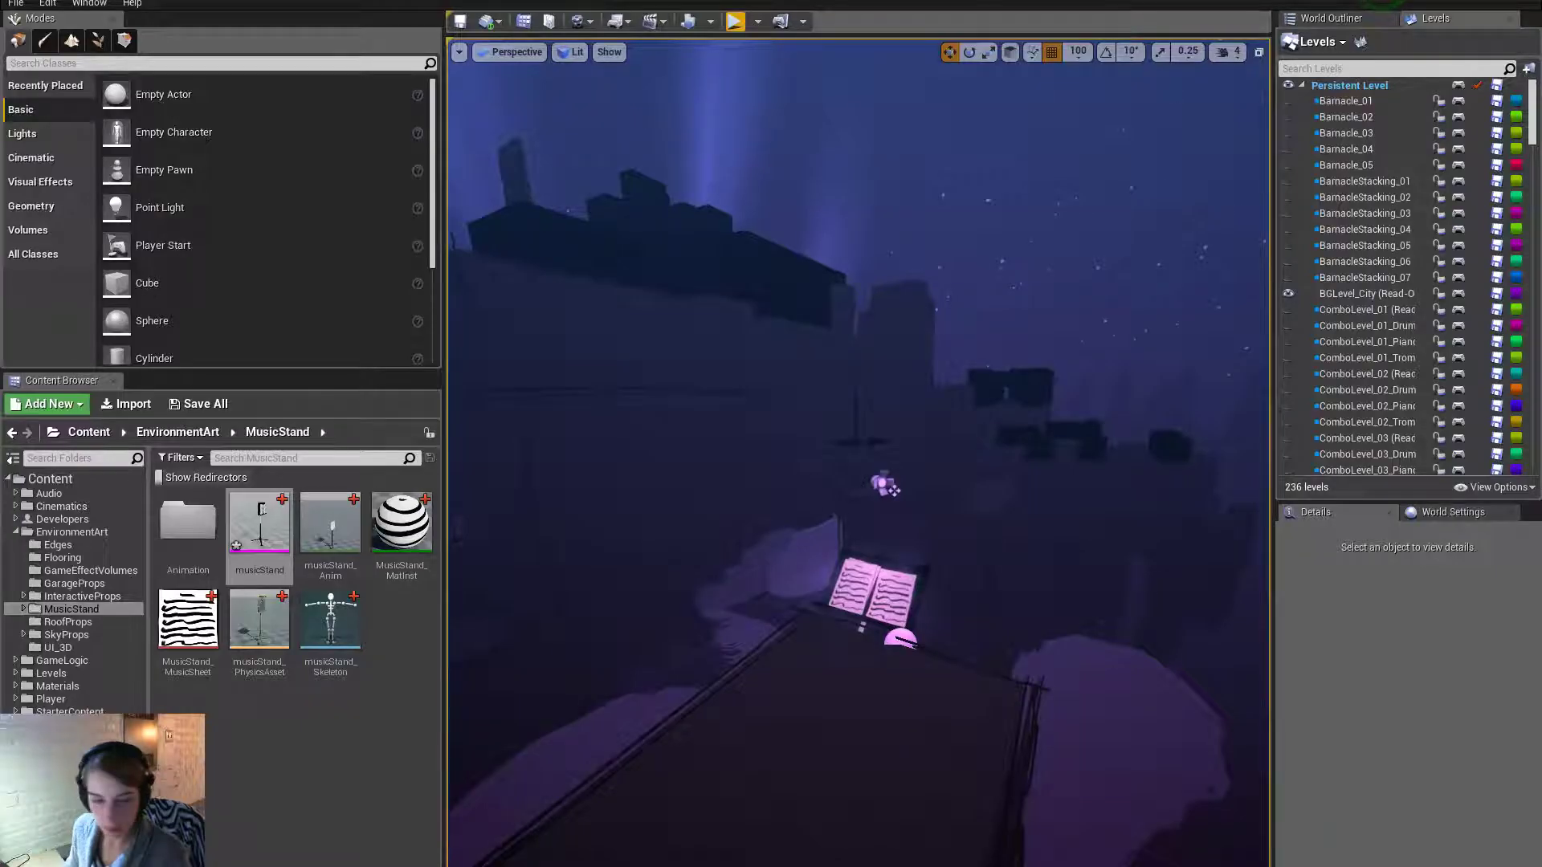
left_click(121, 407)
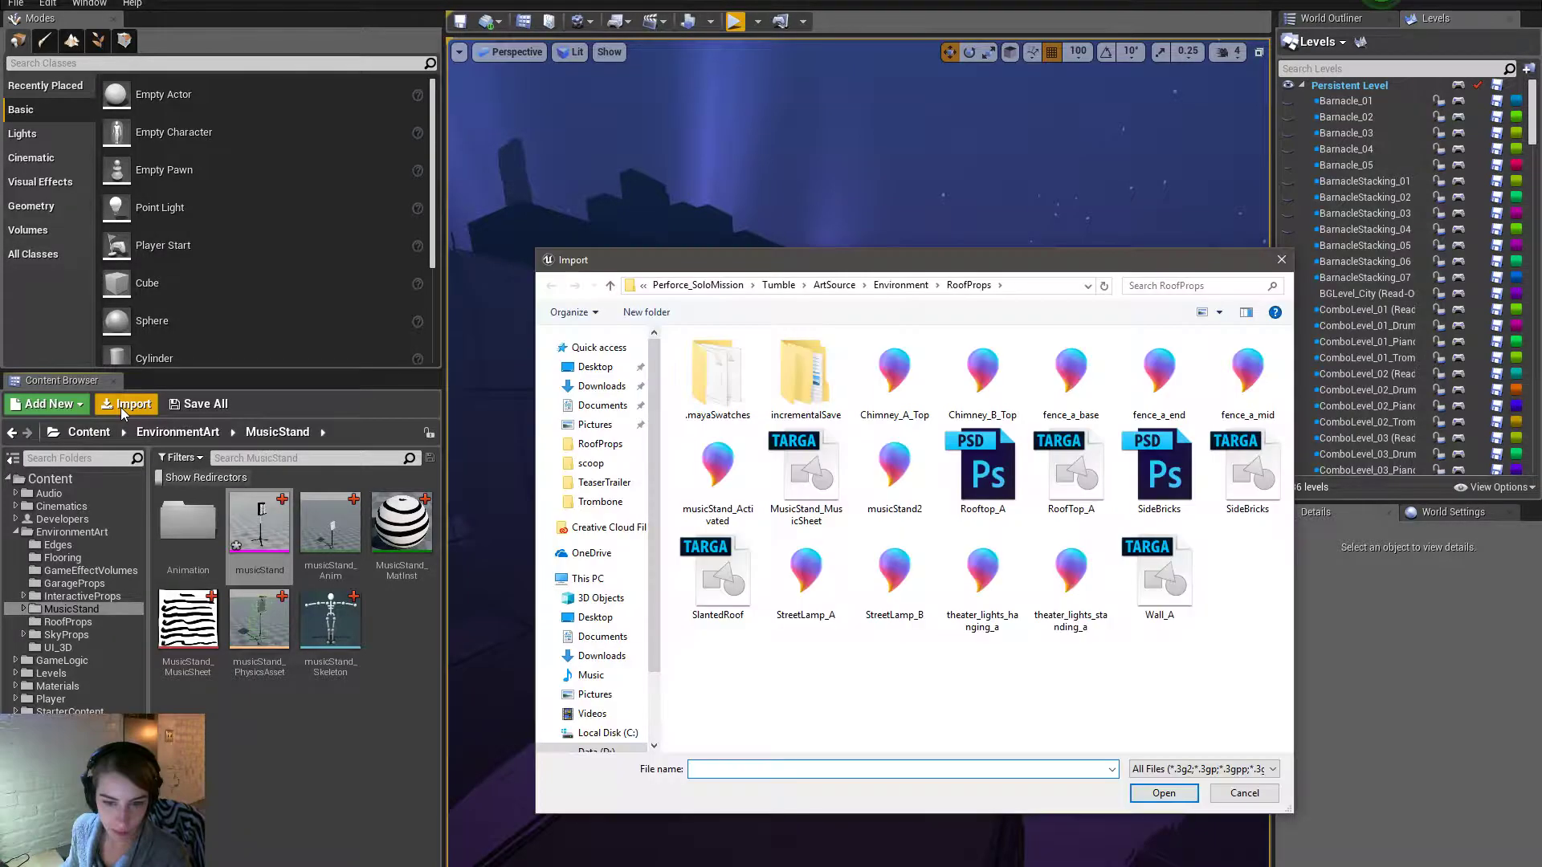
left_click(904, 502)
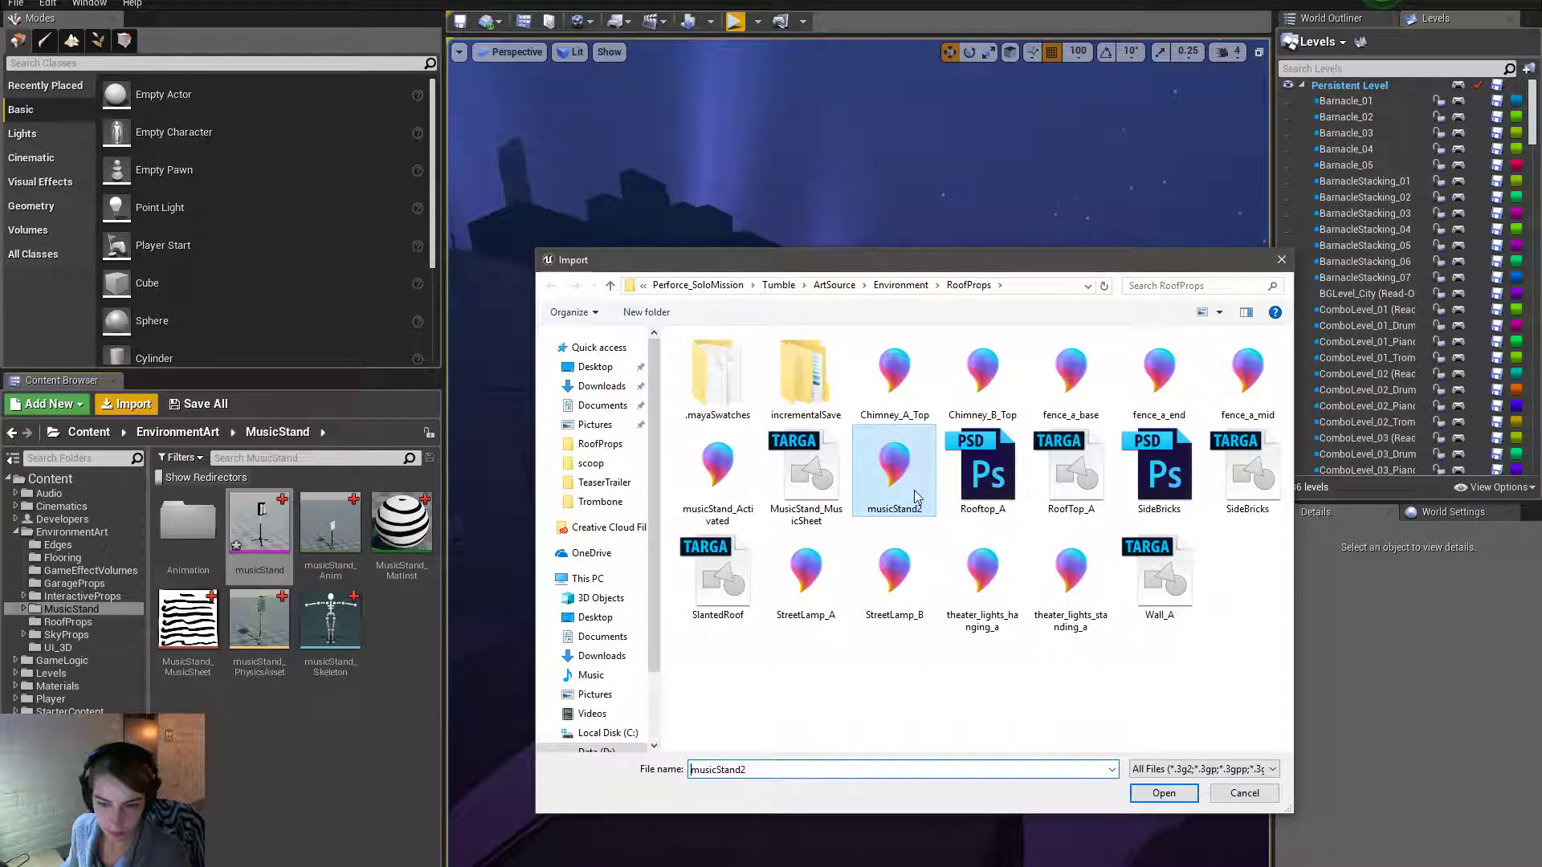
key("F2")
left_click_drag(917, 510, 930, 511)
type("1")
key("BackSpace")
left_click(916, 712)
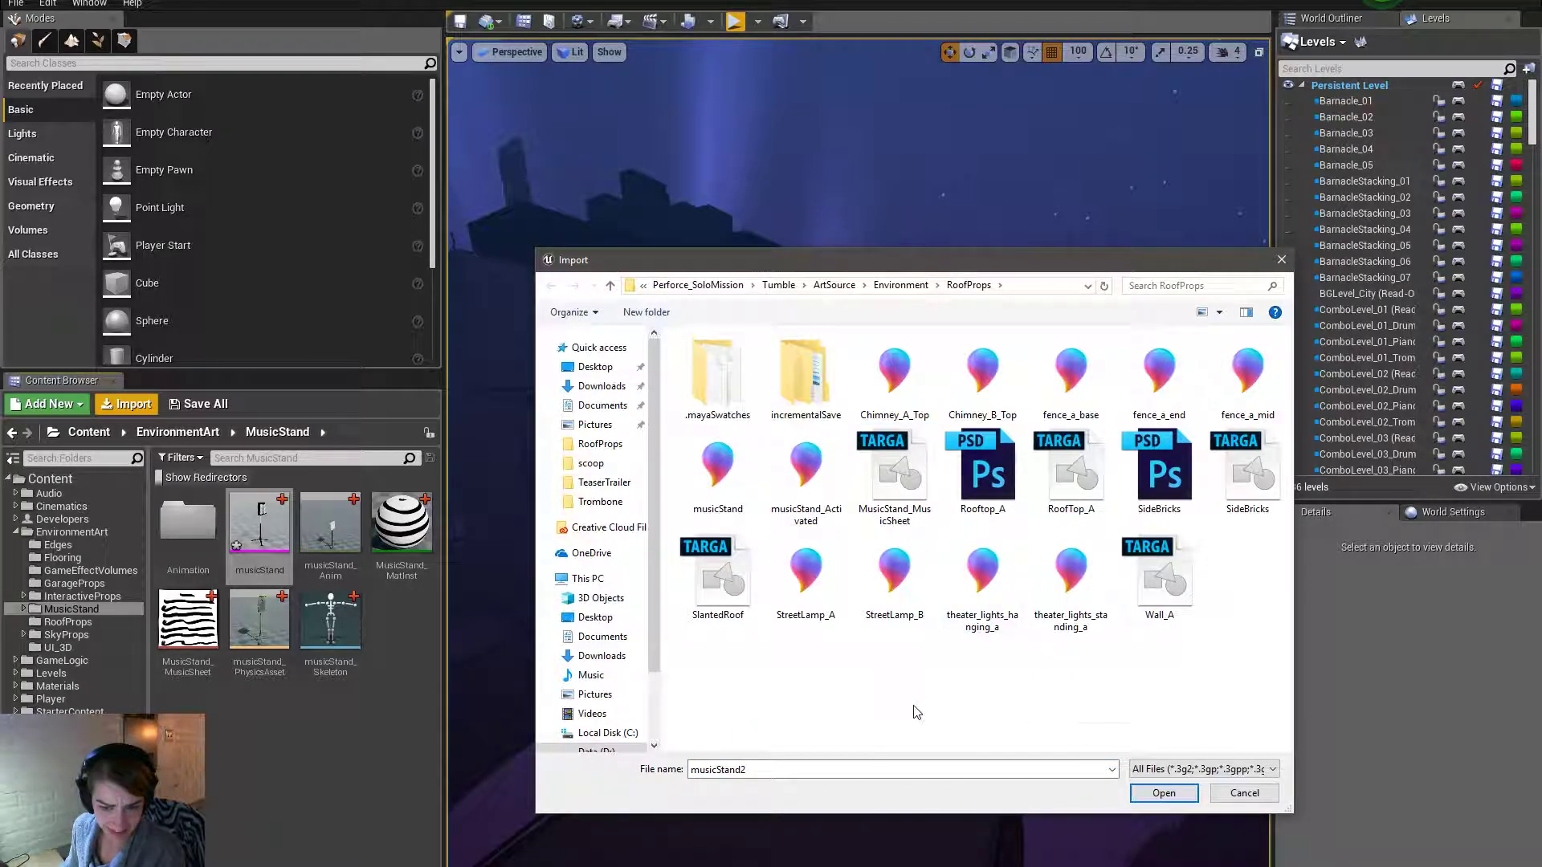
double_click(721, 491)
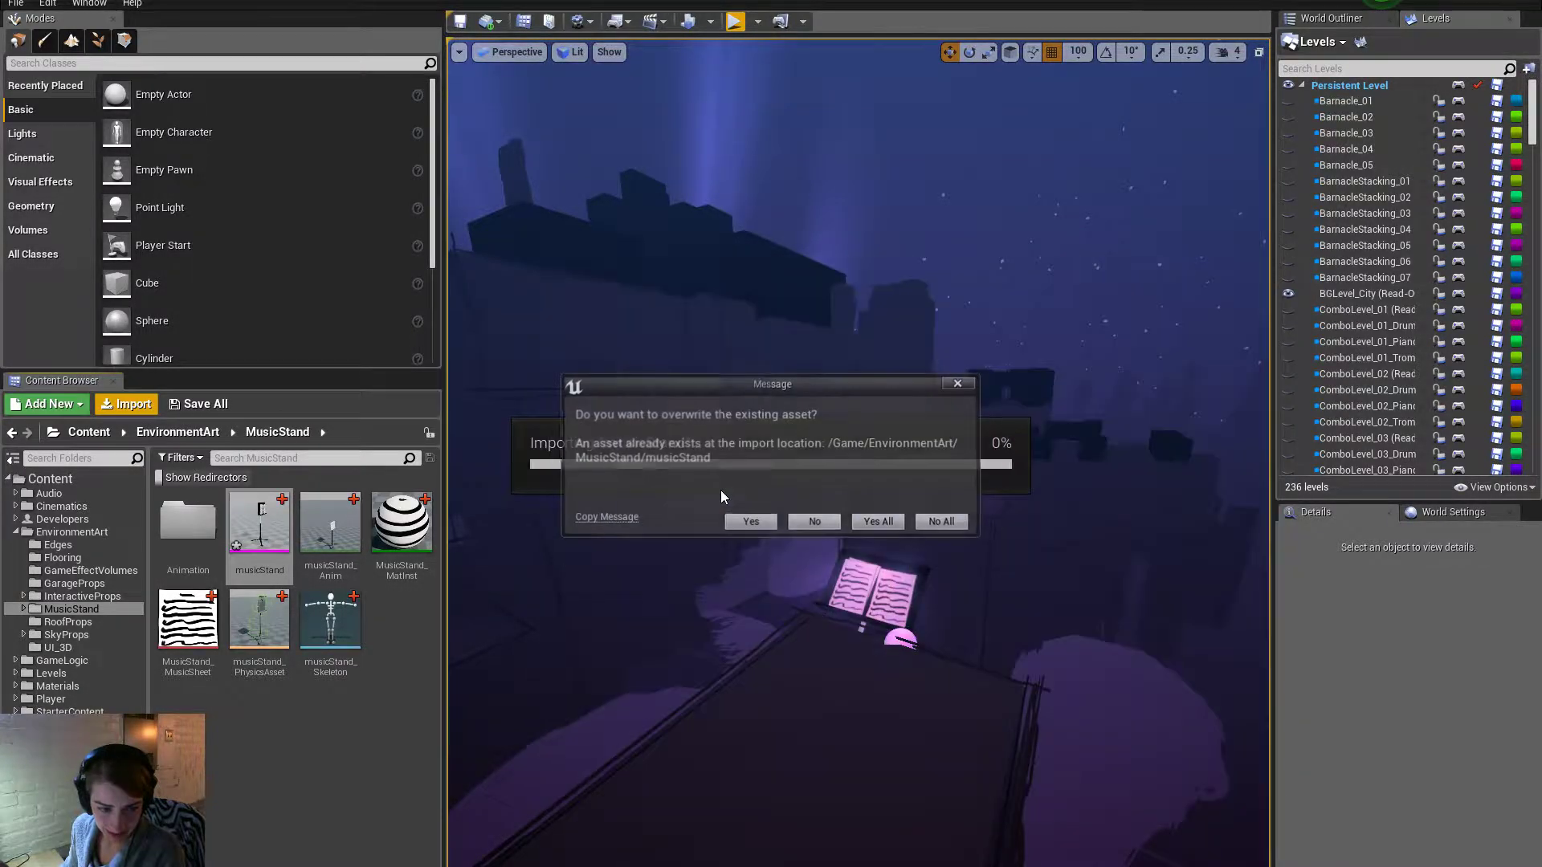
left_click(759, 522)
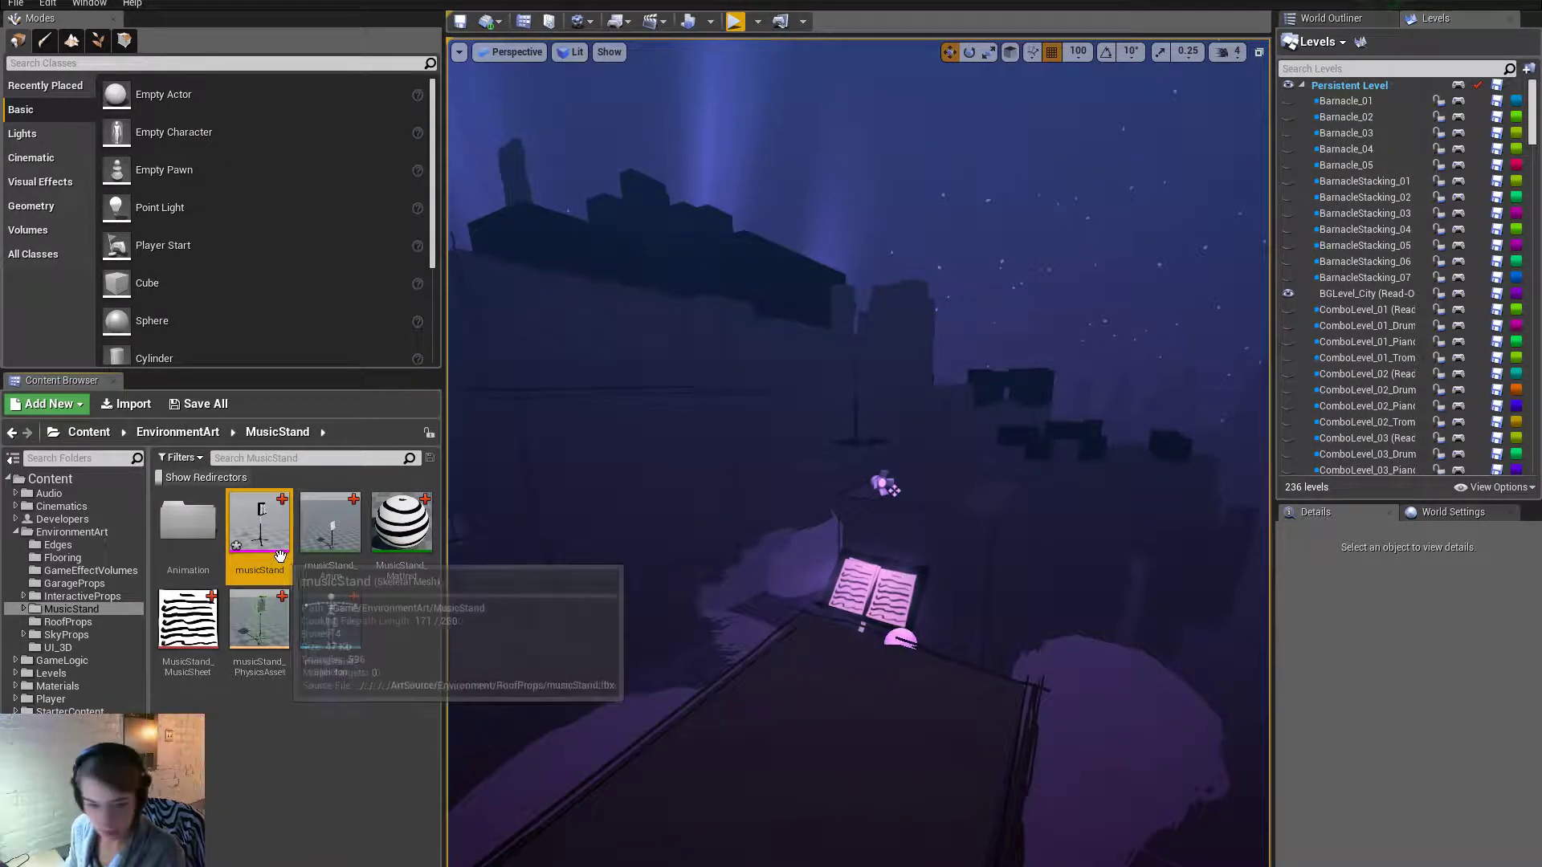
Open the musicStand skeletal mesh and check its morph target preview for the imported blend shapes.
double_click(278, 551)
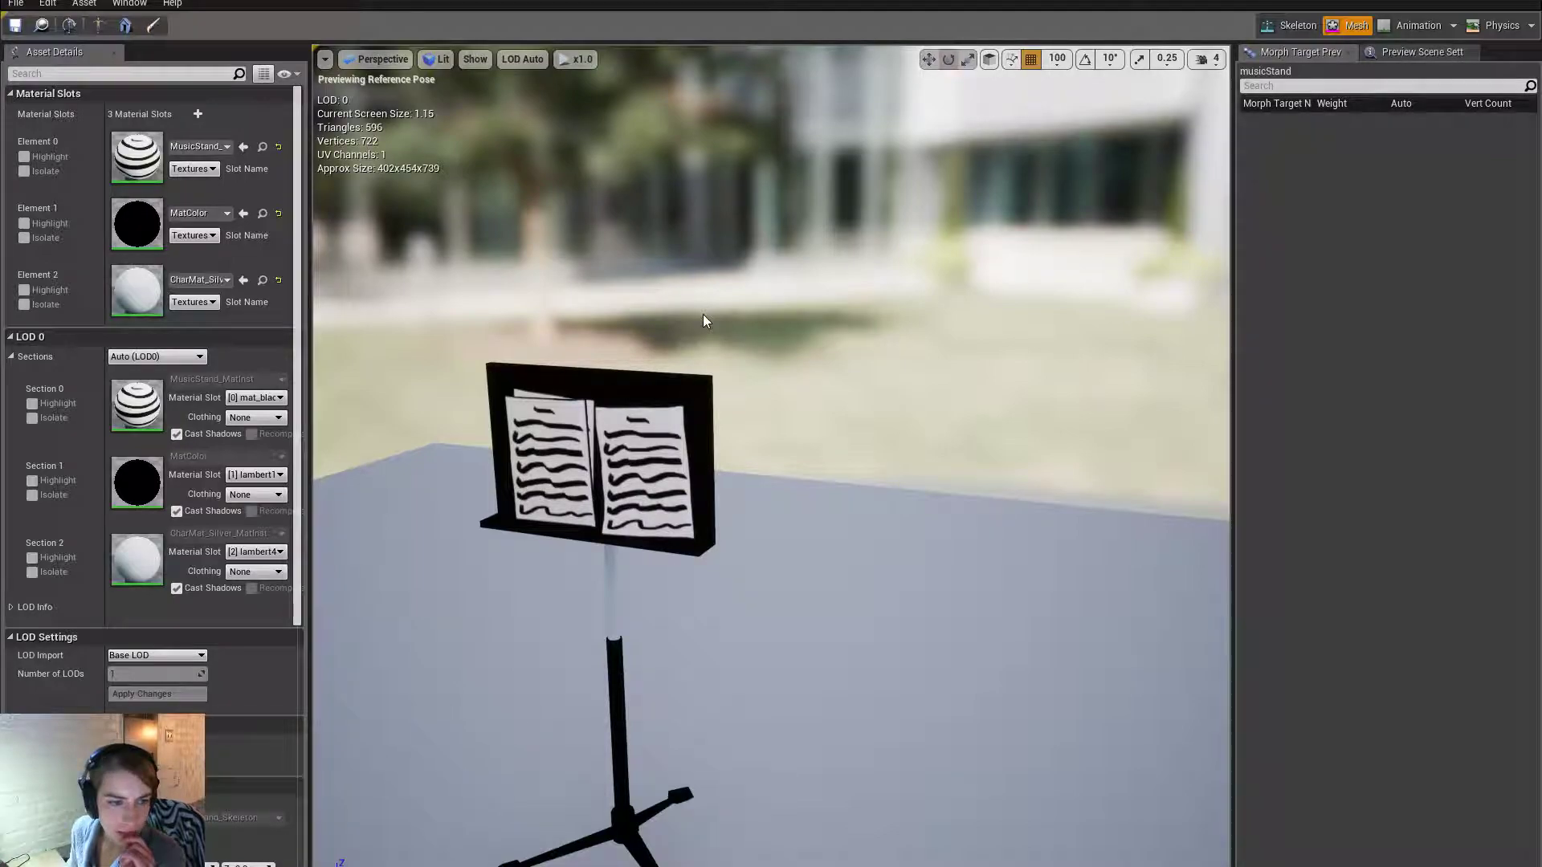
left_click(1407, 51)
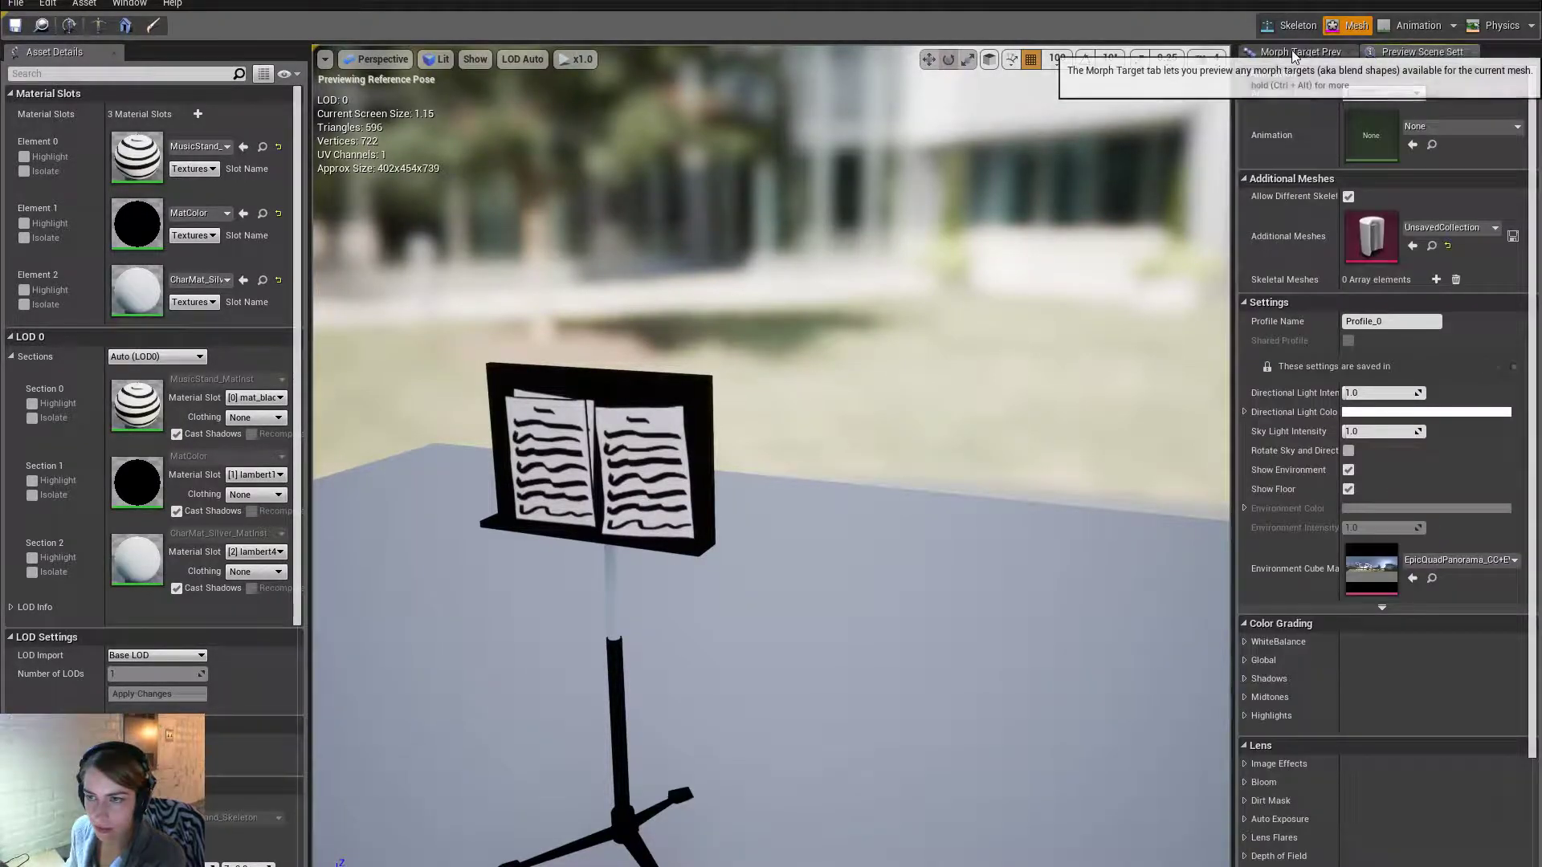
left_click(1291, 50)
left_click(647, 1)
left_click(217, 1)
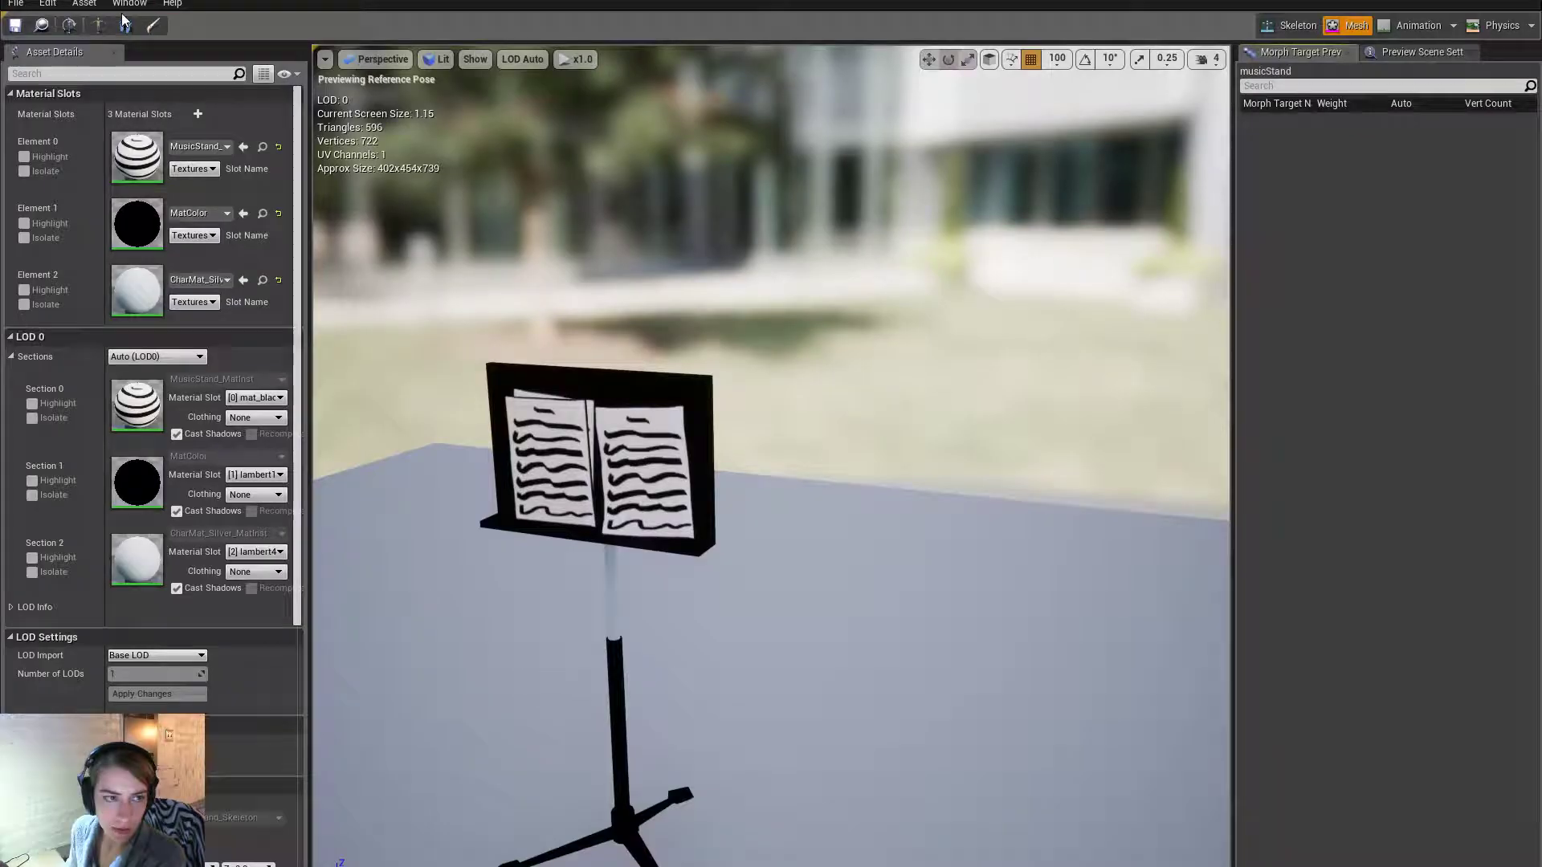
Close the skeletal mesh editor and import the musicStand source file again over the existing musicStand asset.
left_click(14, 5)
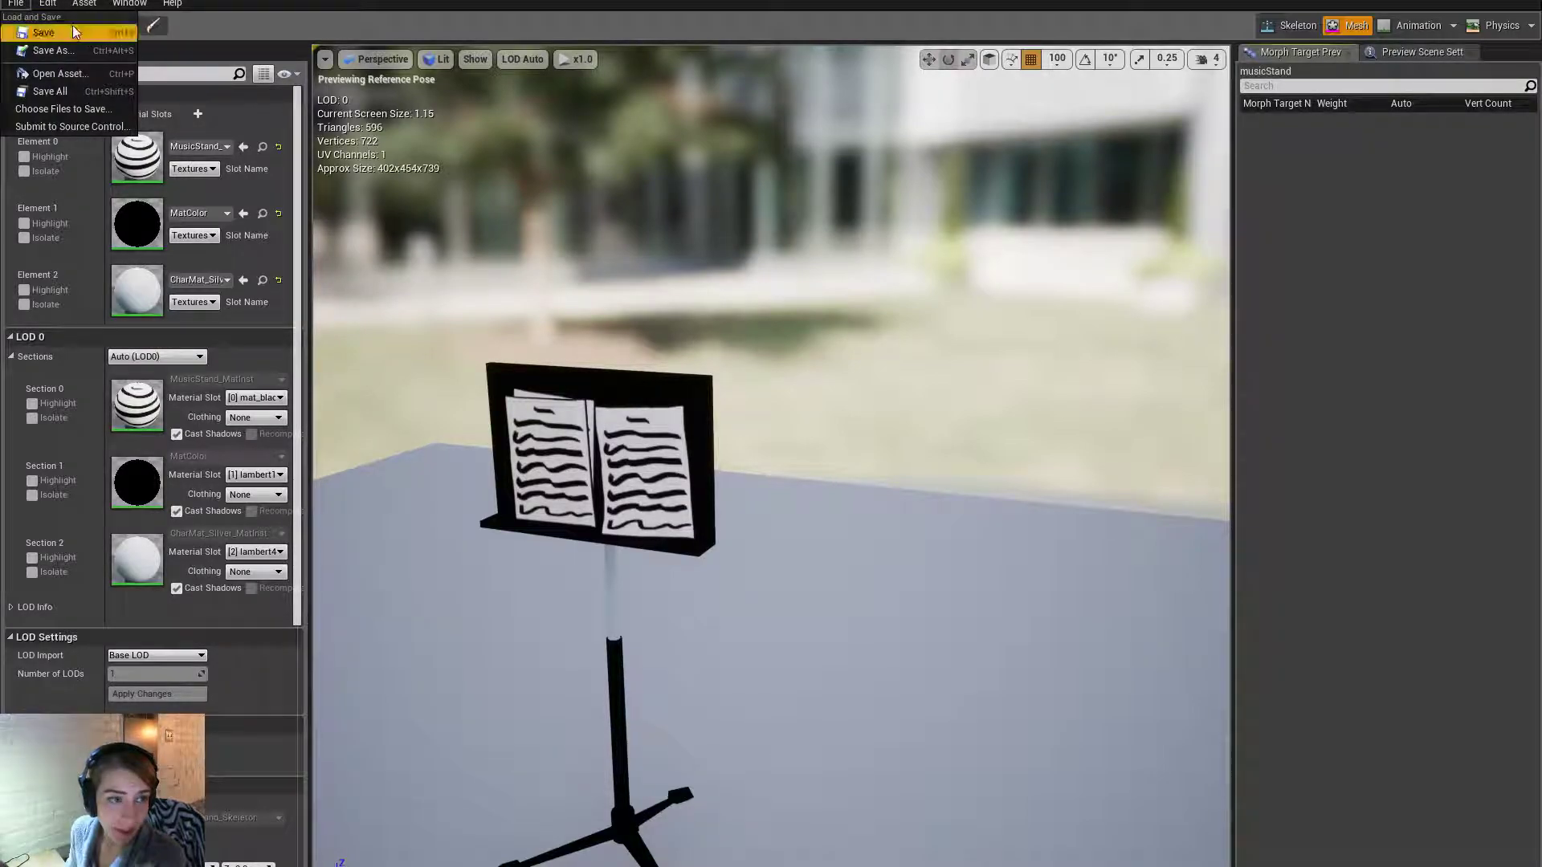
mouse_move(80, 15)
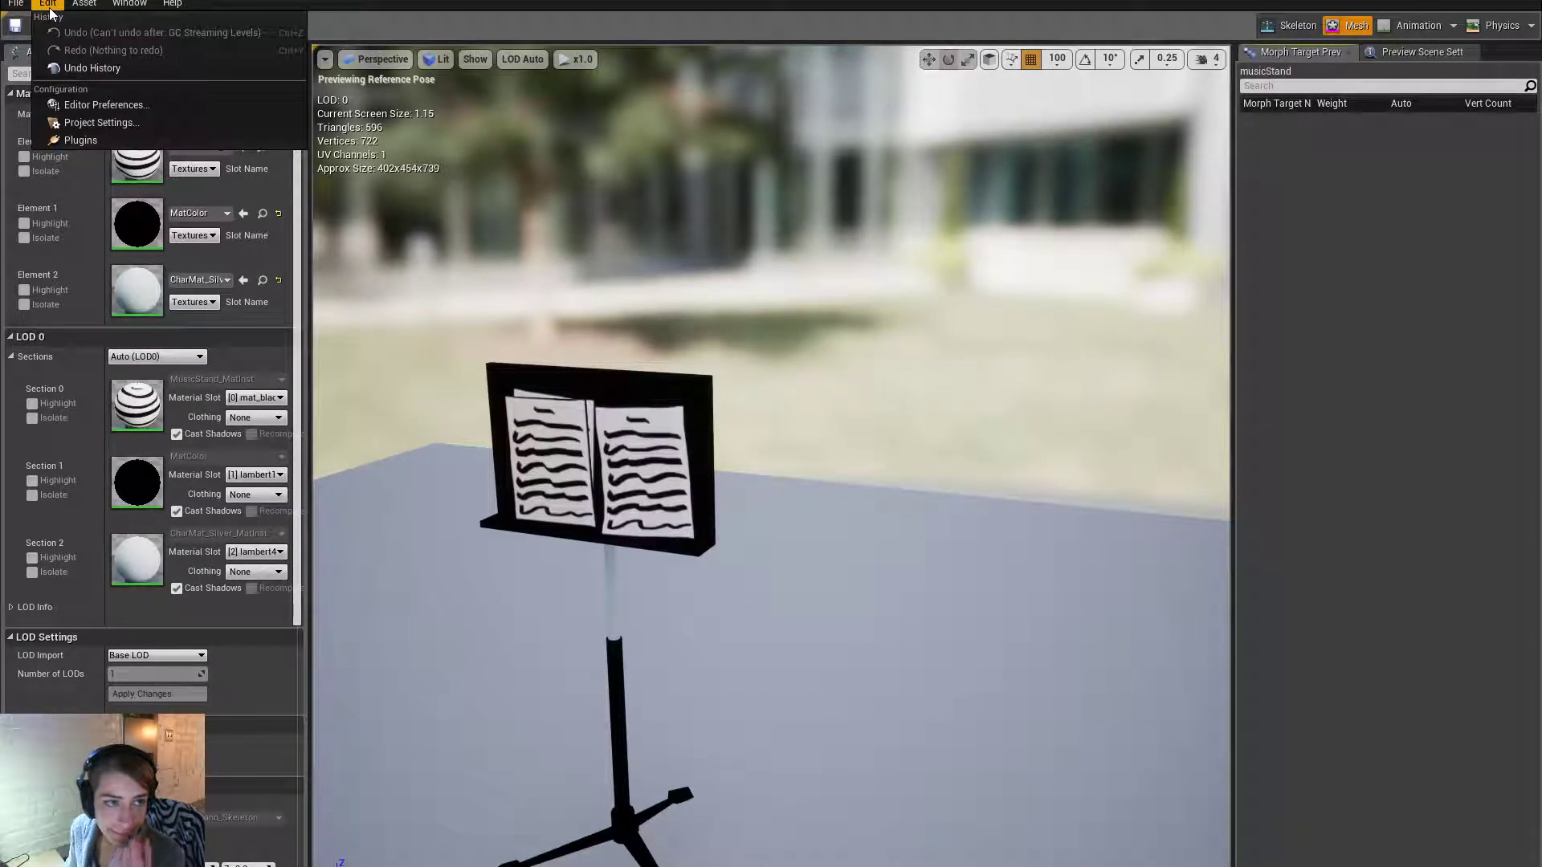
left_click(97, 1)
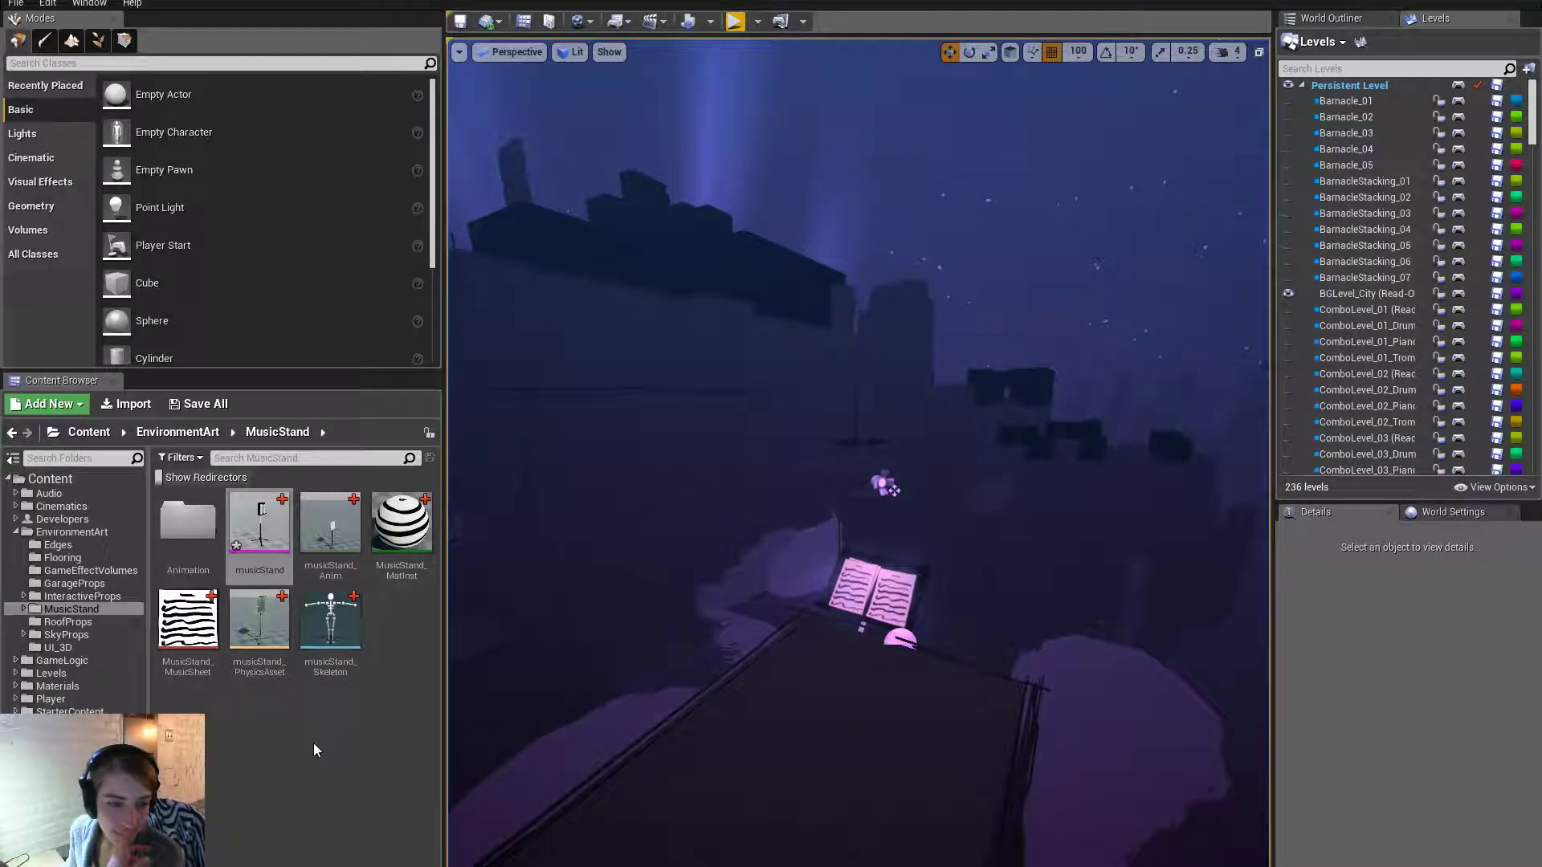
left_click(135, 412)
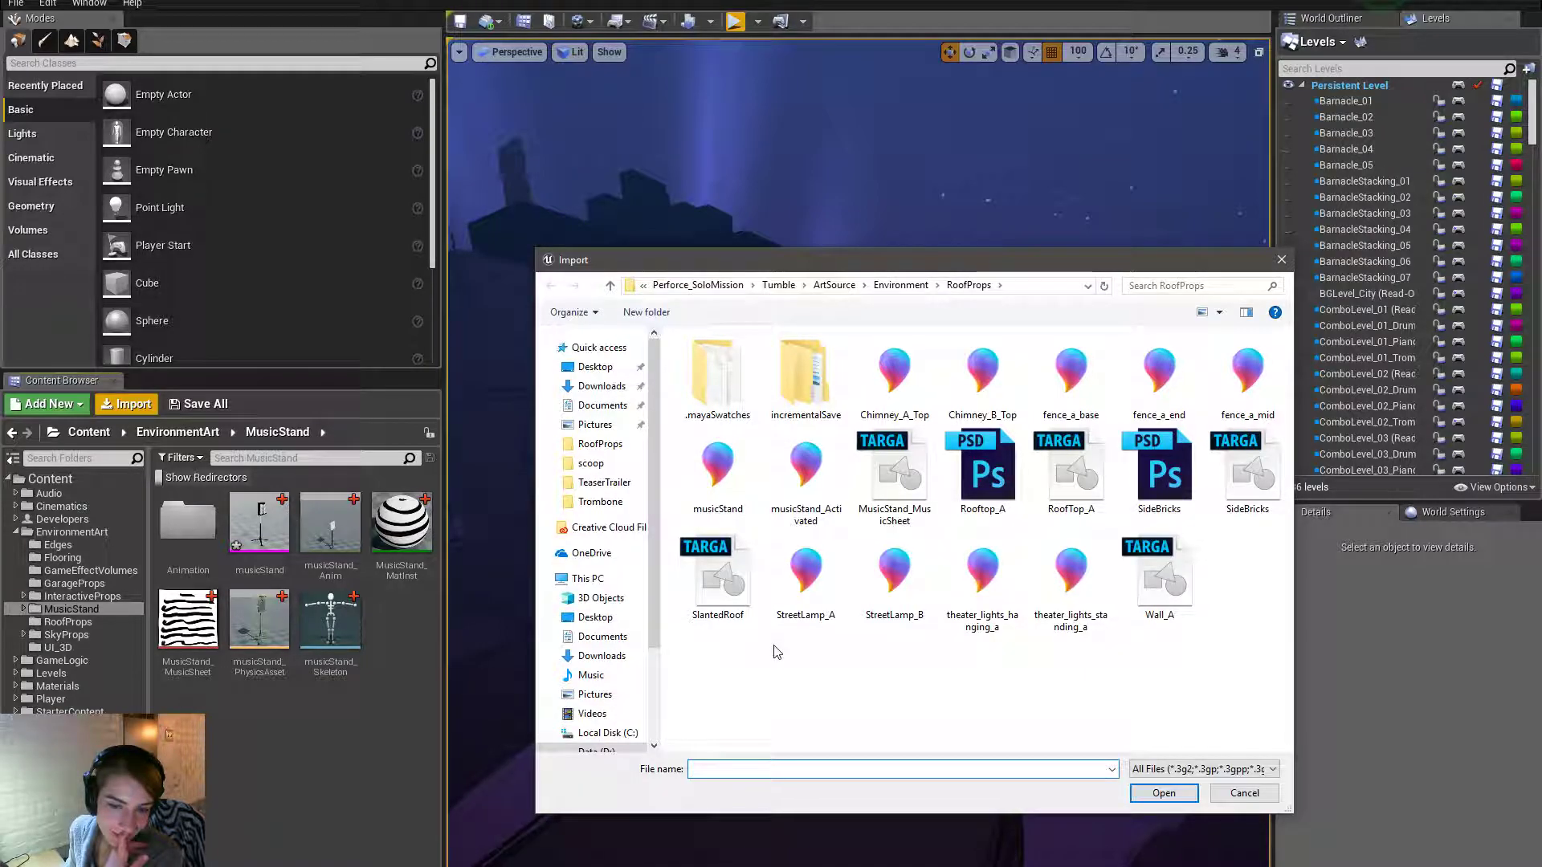
left_click(717, 486)
double_click(715, 482)
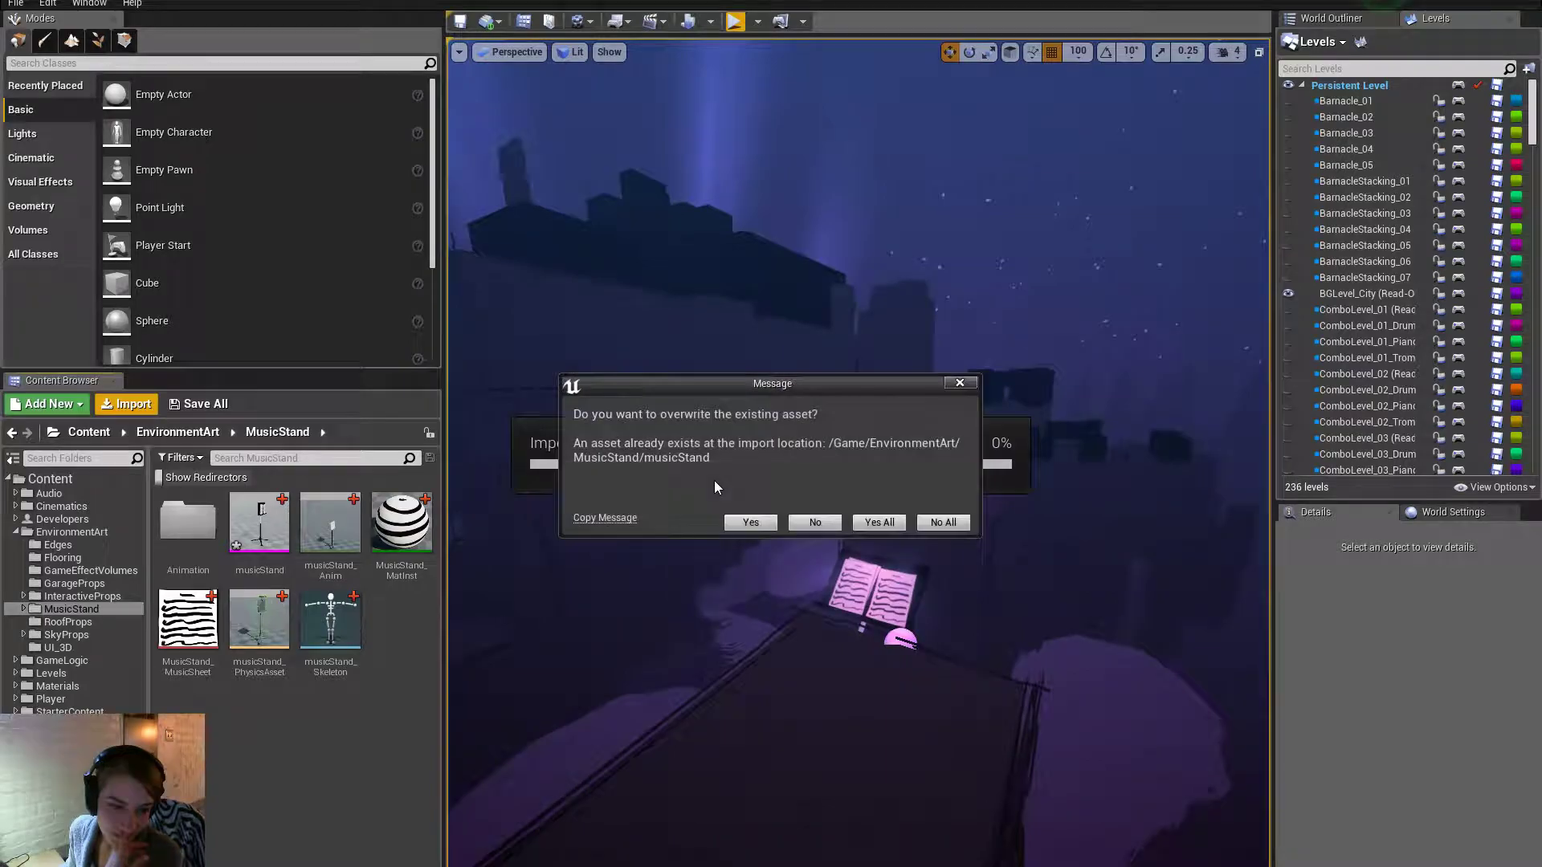
left_click(751, 520)
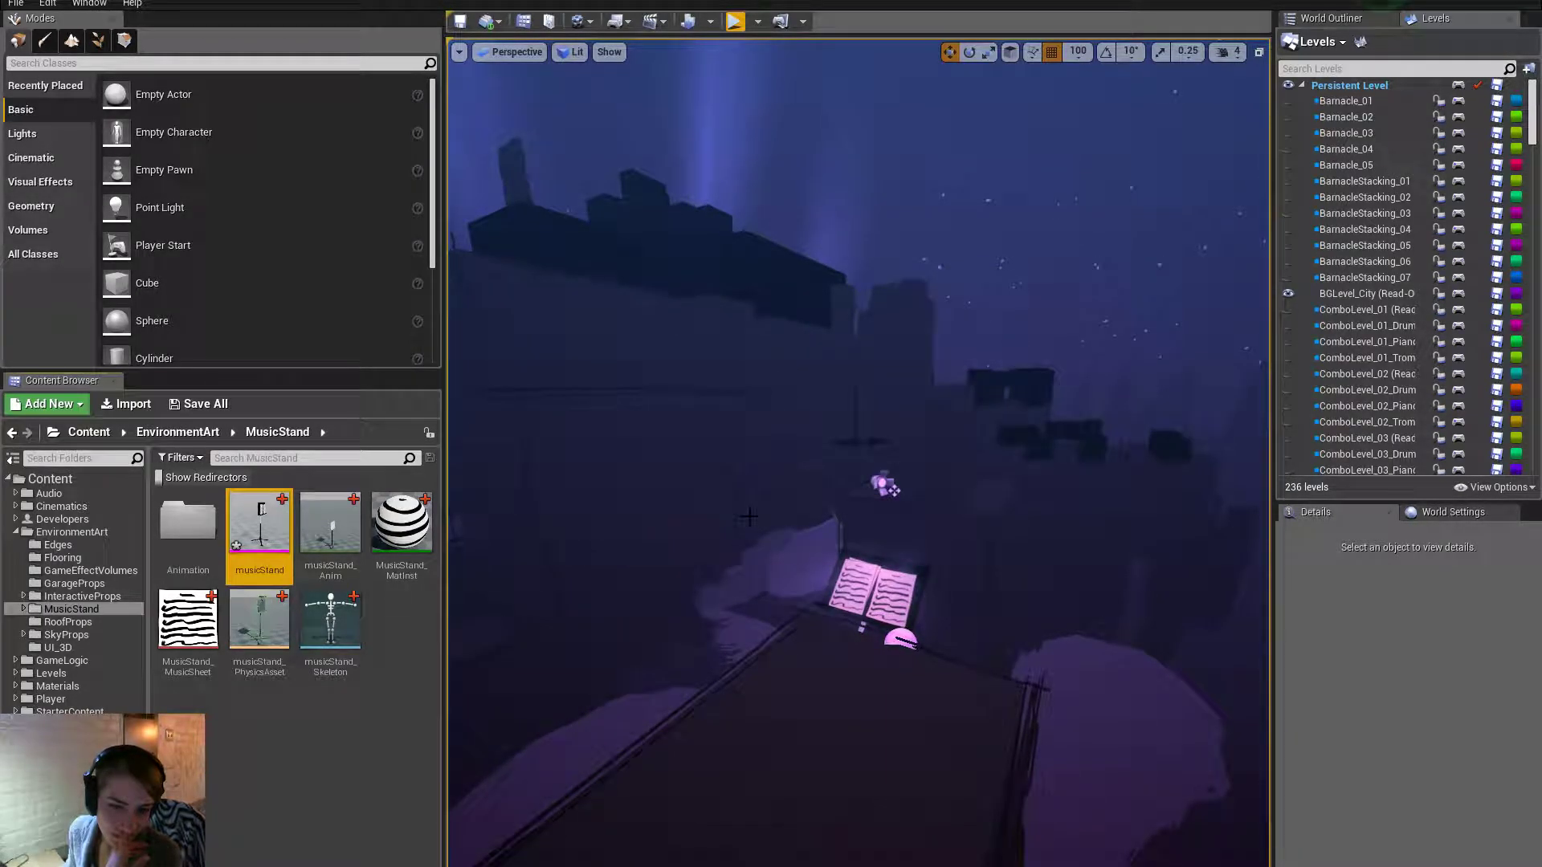
Open the musicStand skeletal mesh to check its morph target preview, closing it again when done.
double_click(273, 513)
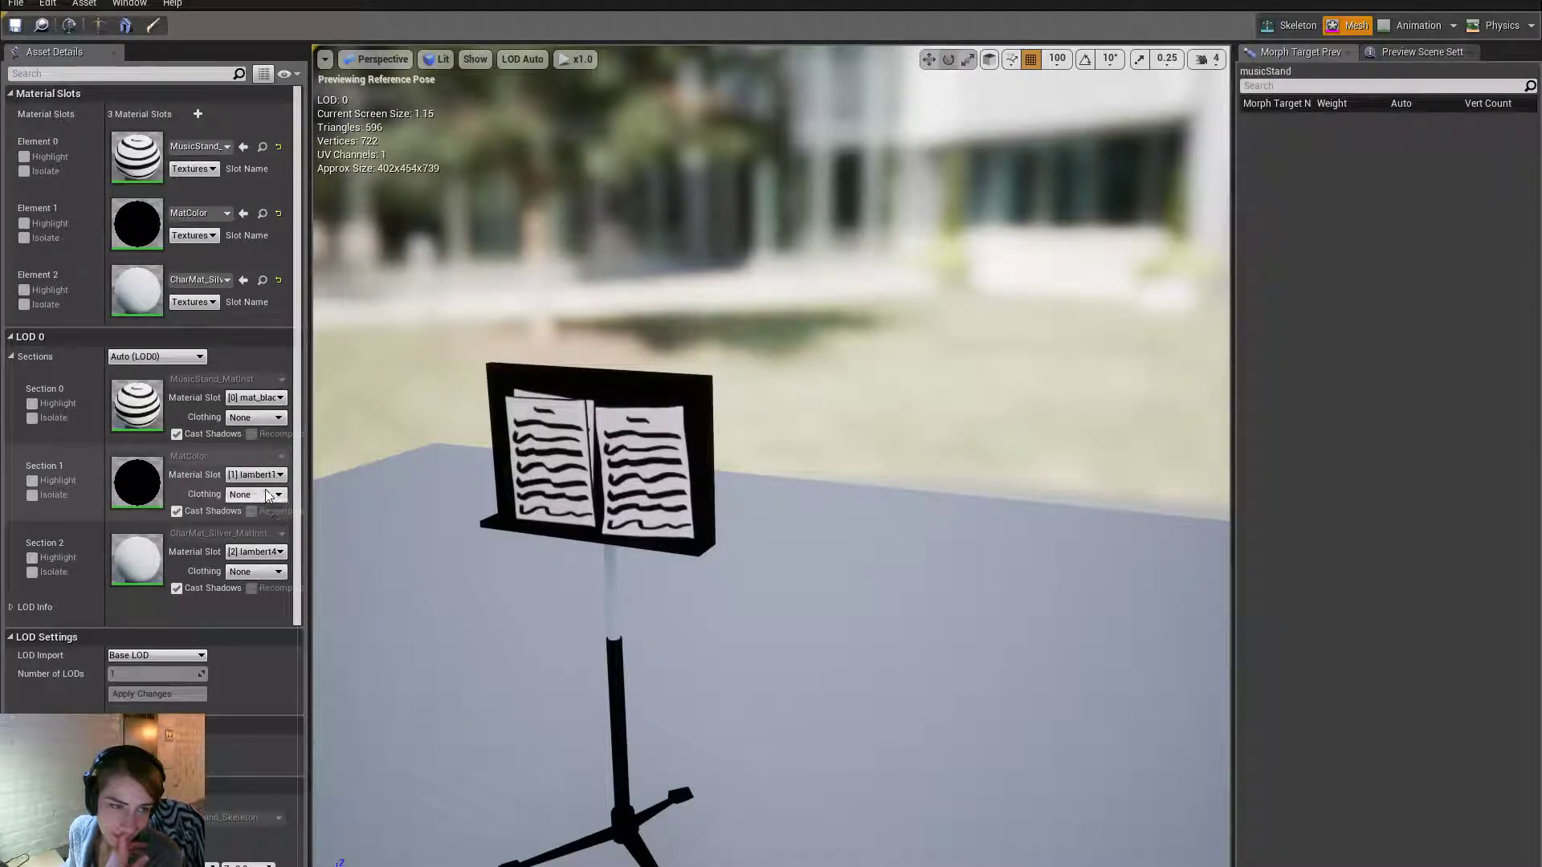
left_click(341, 1)
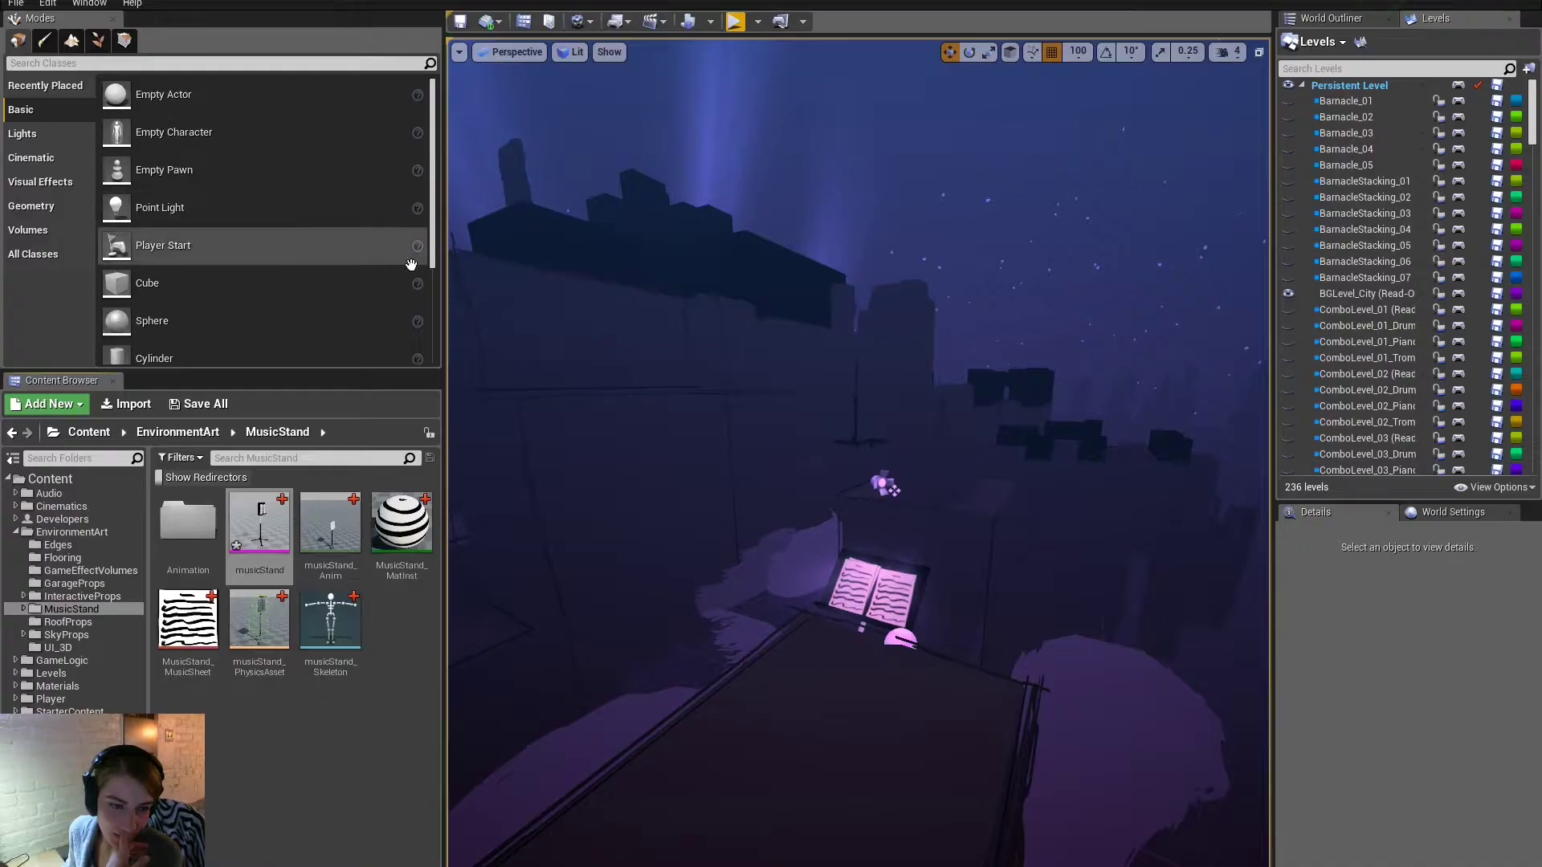
left_click(356, 704)
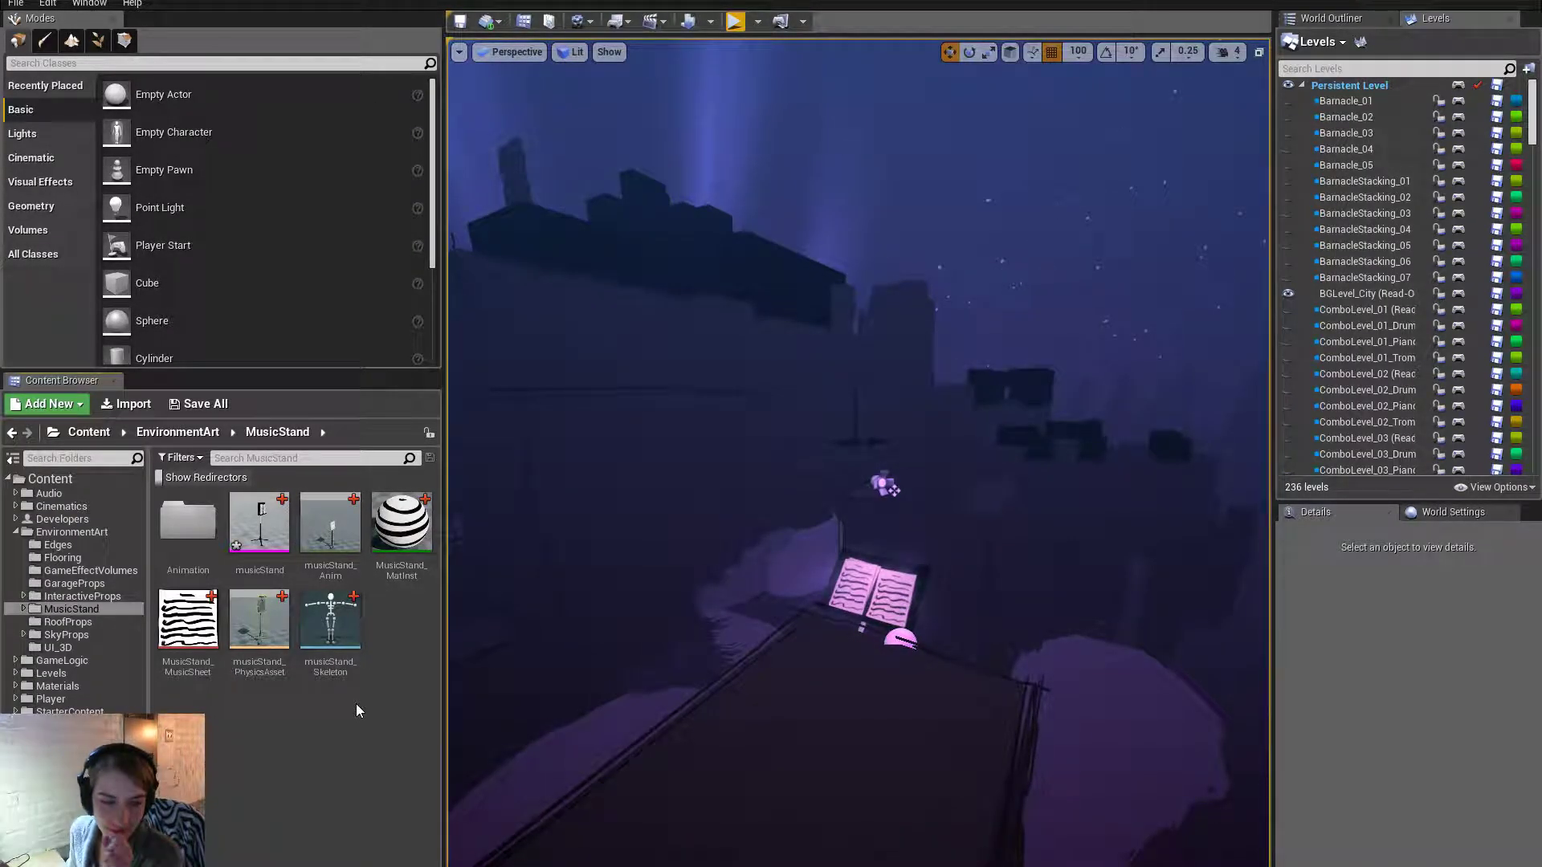
Rename the musicStand source file in the RoofProps folder as musicStand2.
left_click(145, 405)
right_click(723, 495)
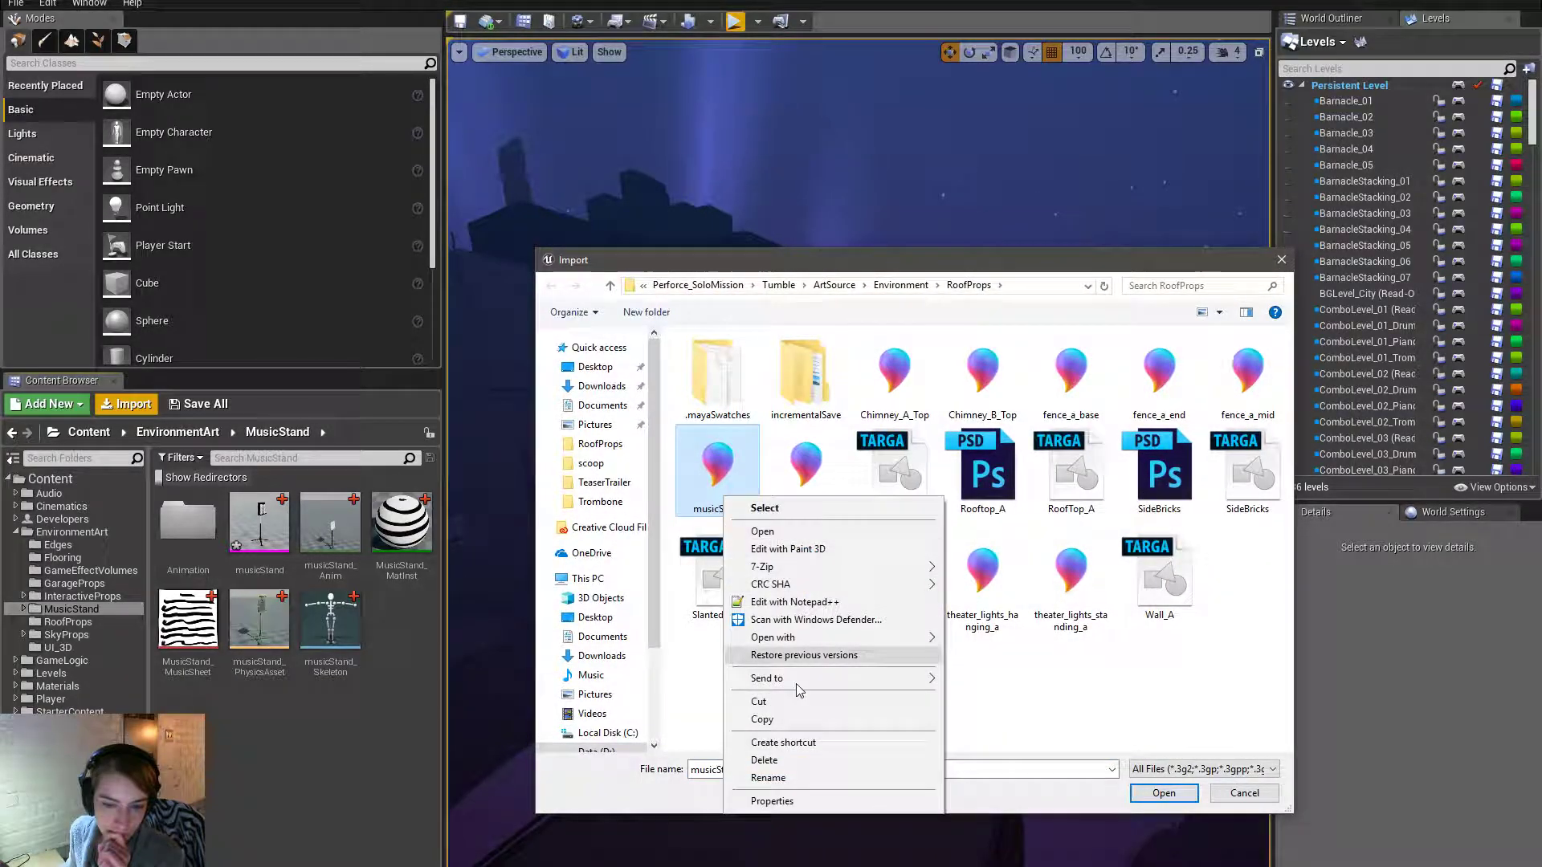
left_click(803, 779)
type("2")
key("Return")
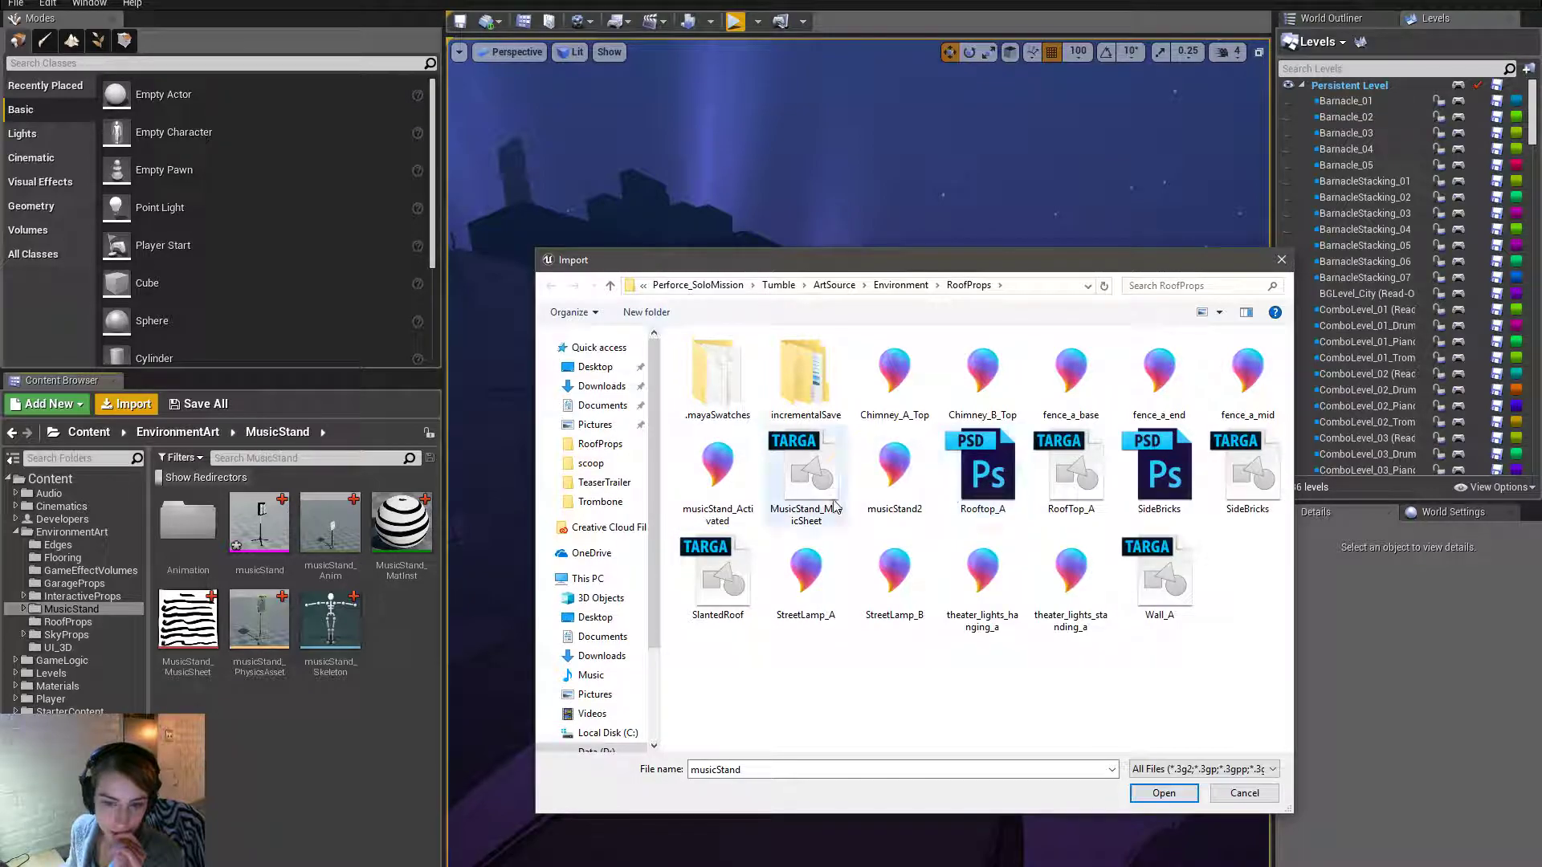
Import musicStand2 as a skeletal mesh on musicStand_Skeleton with Import Animations enabled and Import Textures disabled.
double_click(891, 478)
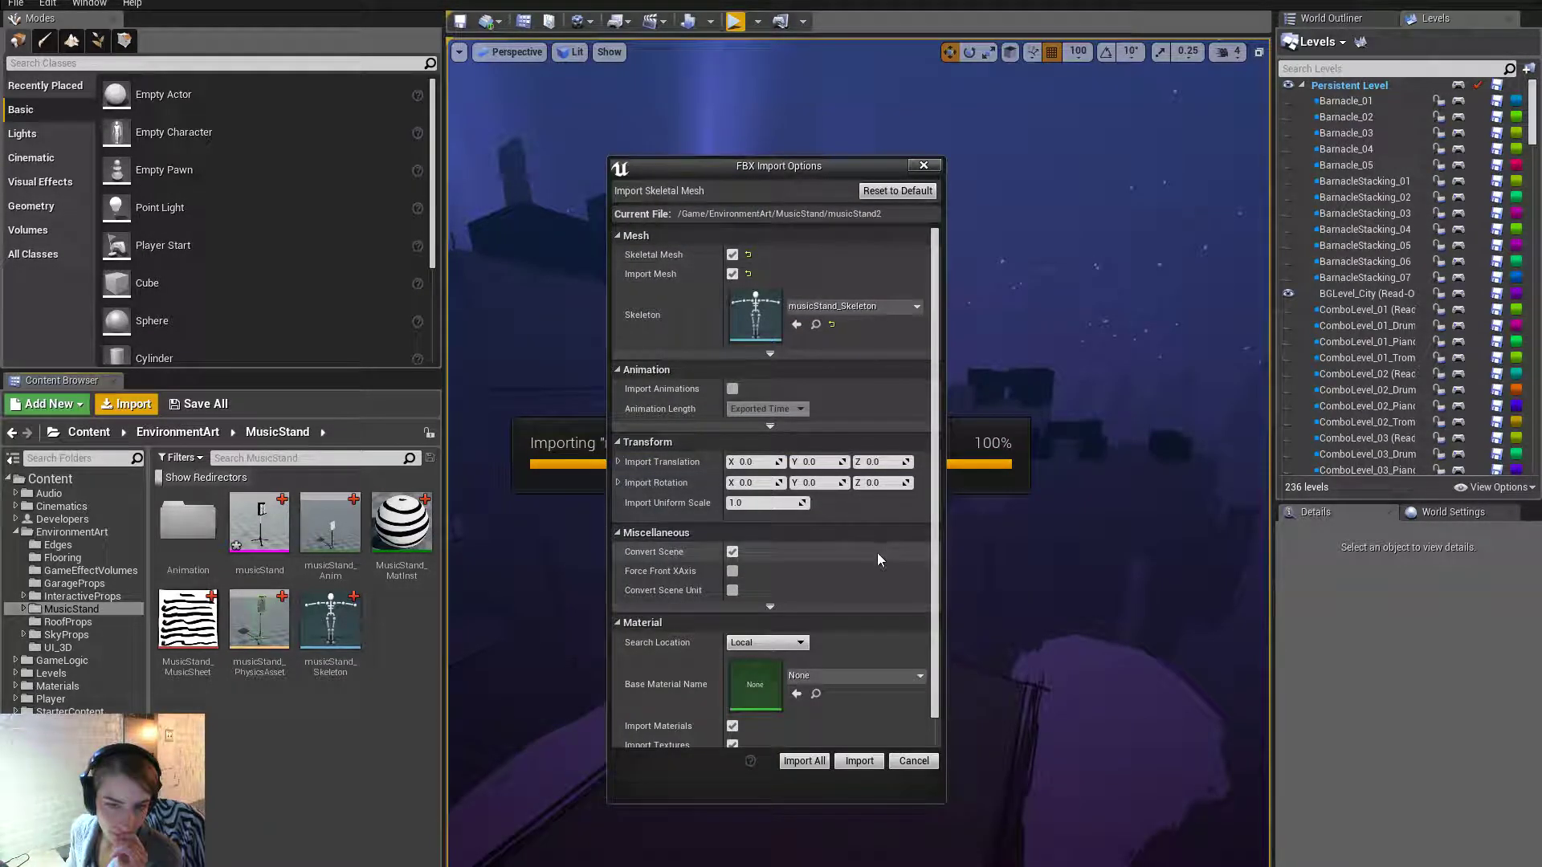
scroll(877, 553, "down", 1)
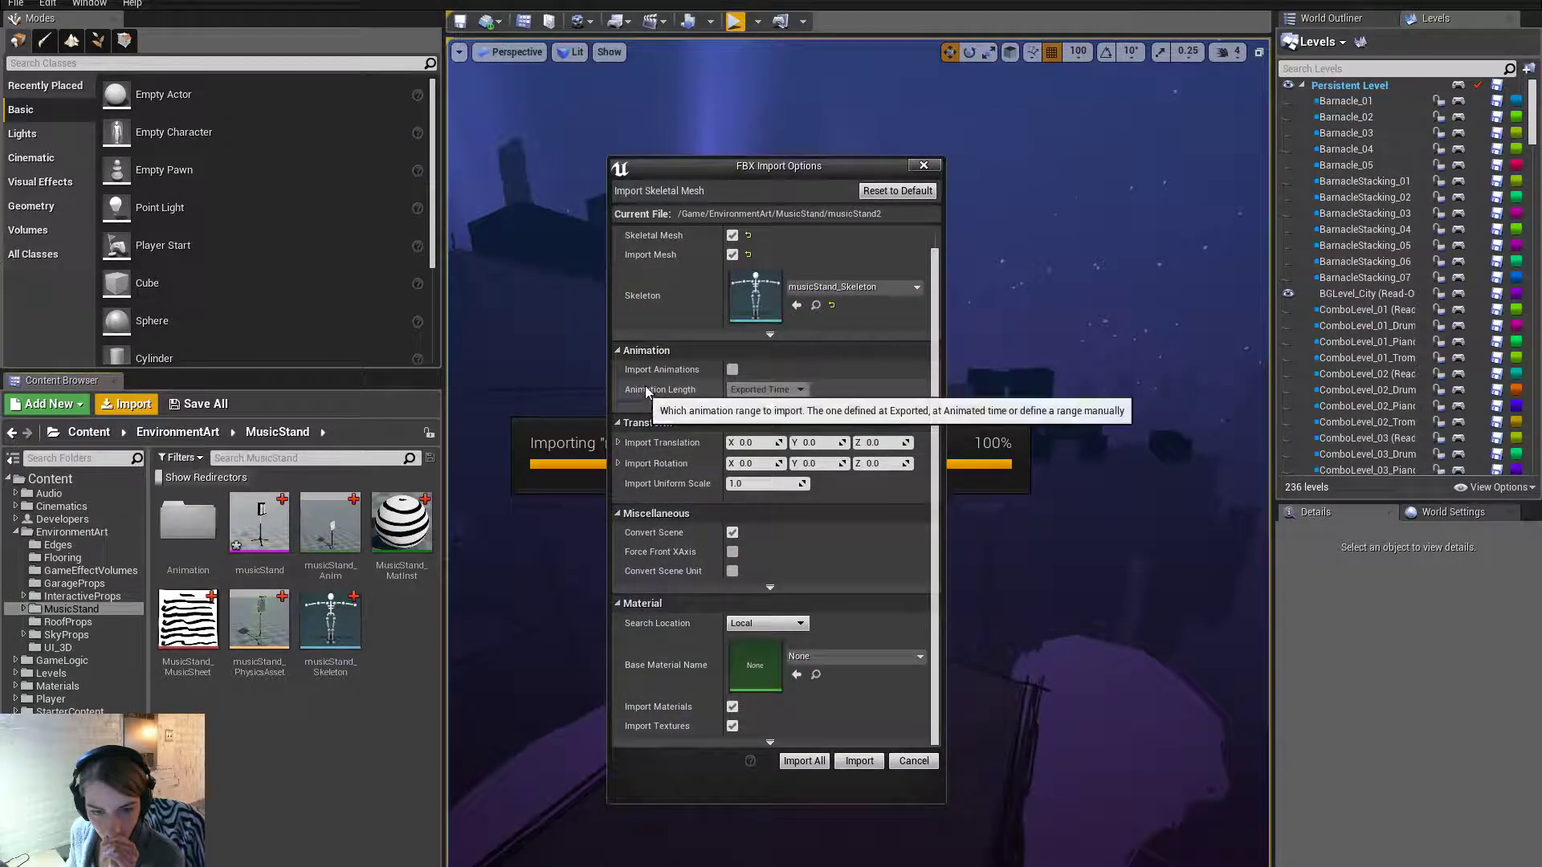
left_click(731, 370)
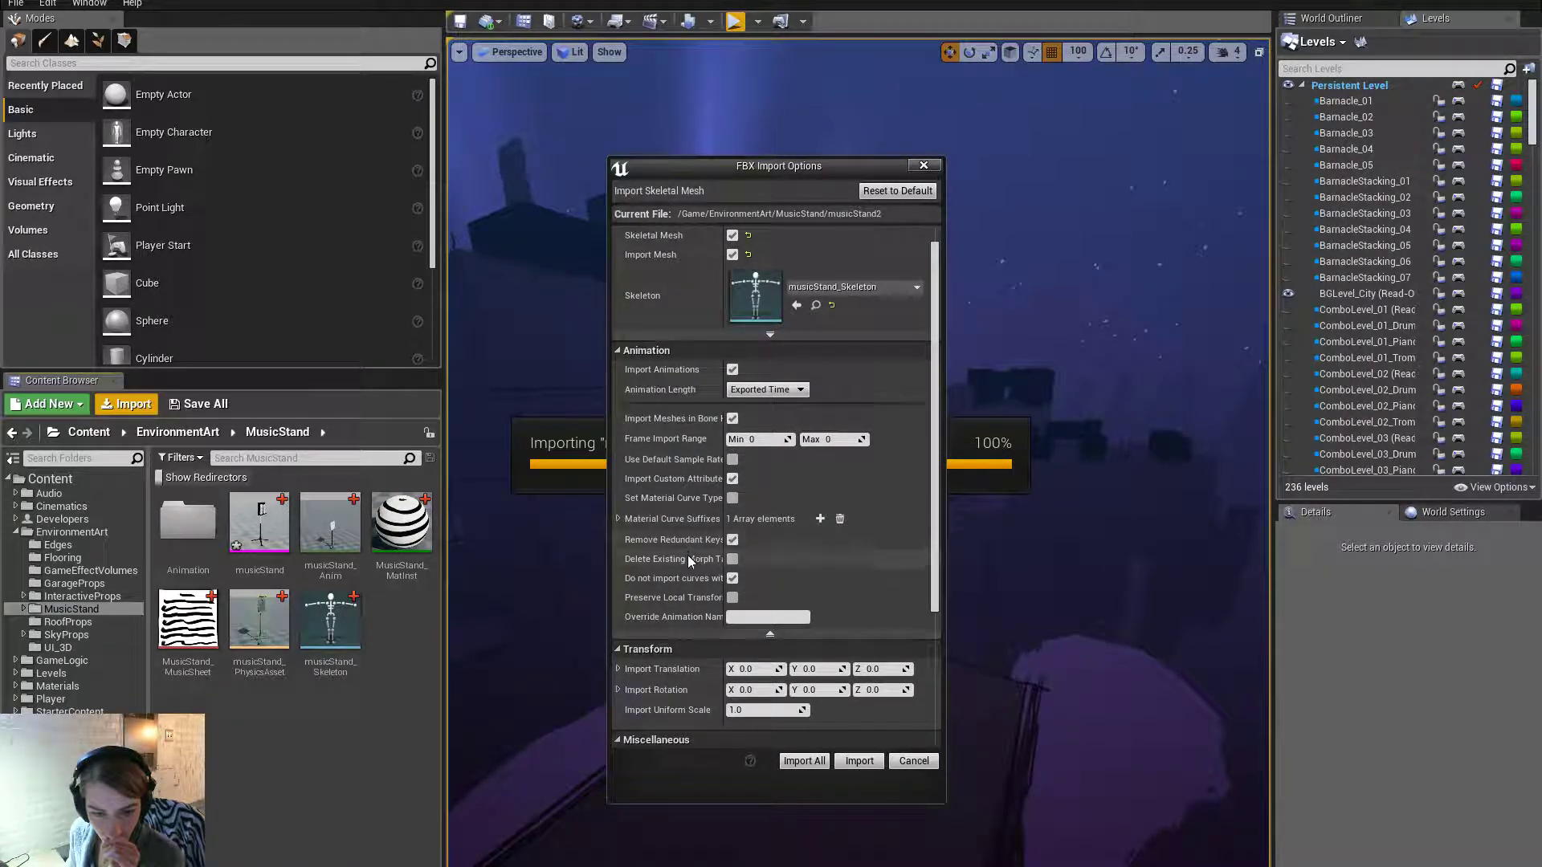
left_click_drag(720, 559, 812, 559)
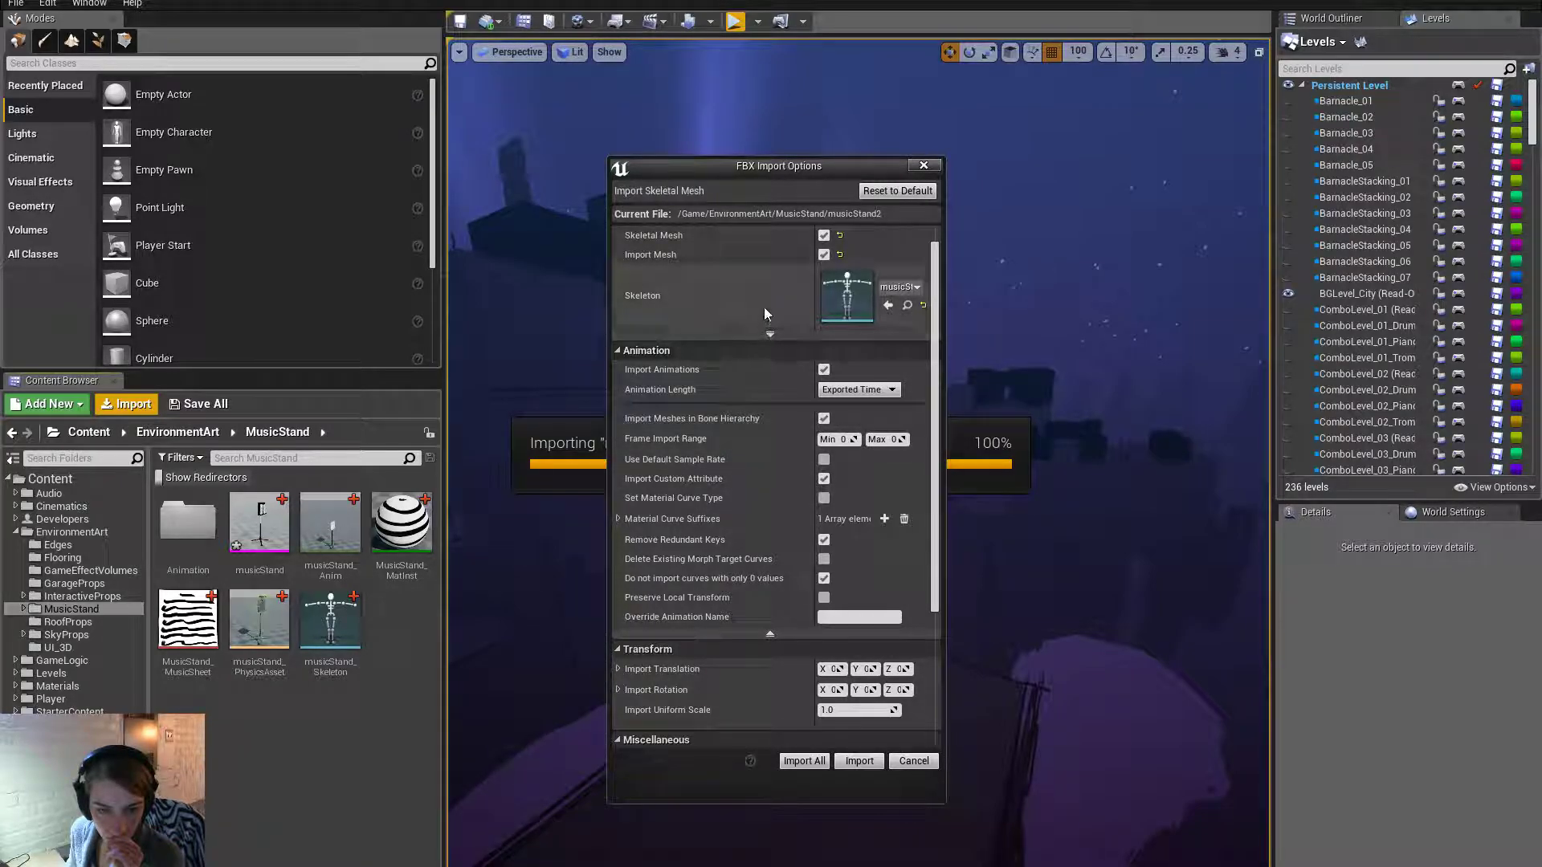
scroll(747, 525, "down", 5)
scroll(818, 668, "down", 5)
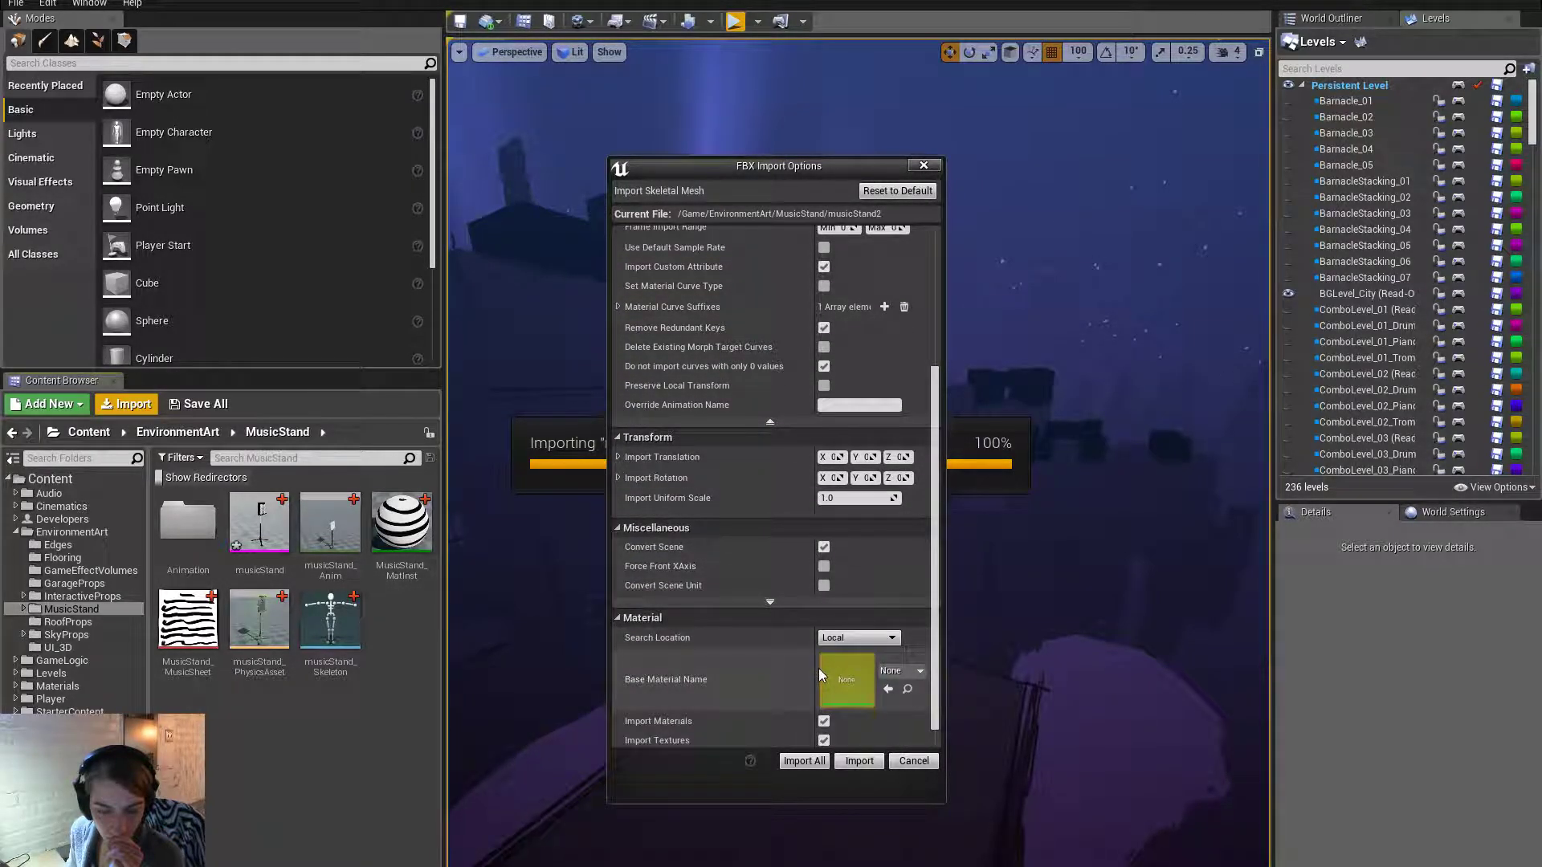
scroll(818, 668, "down", 1)
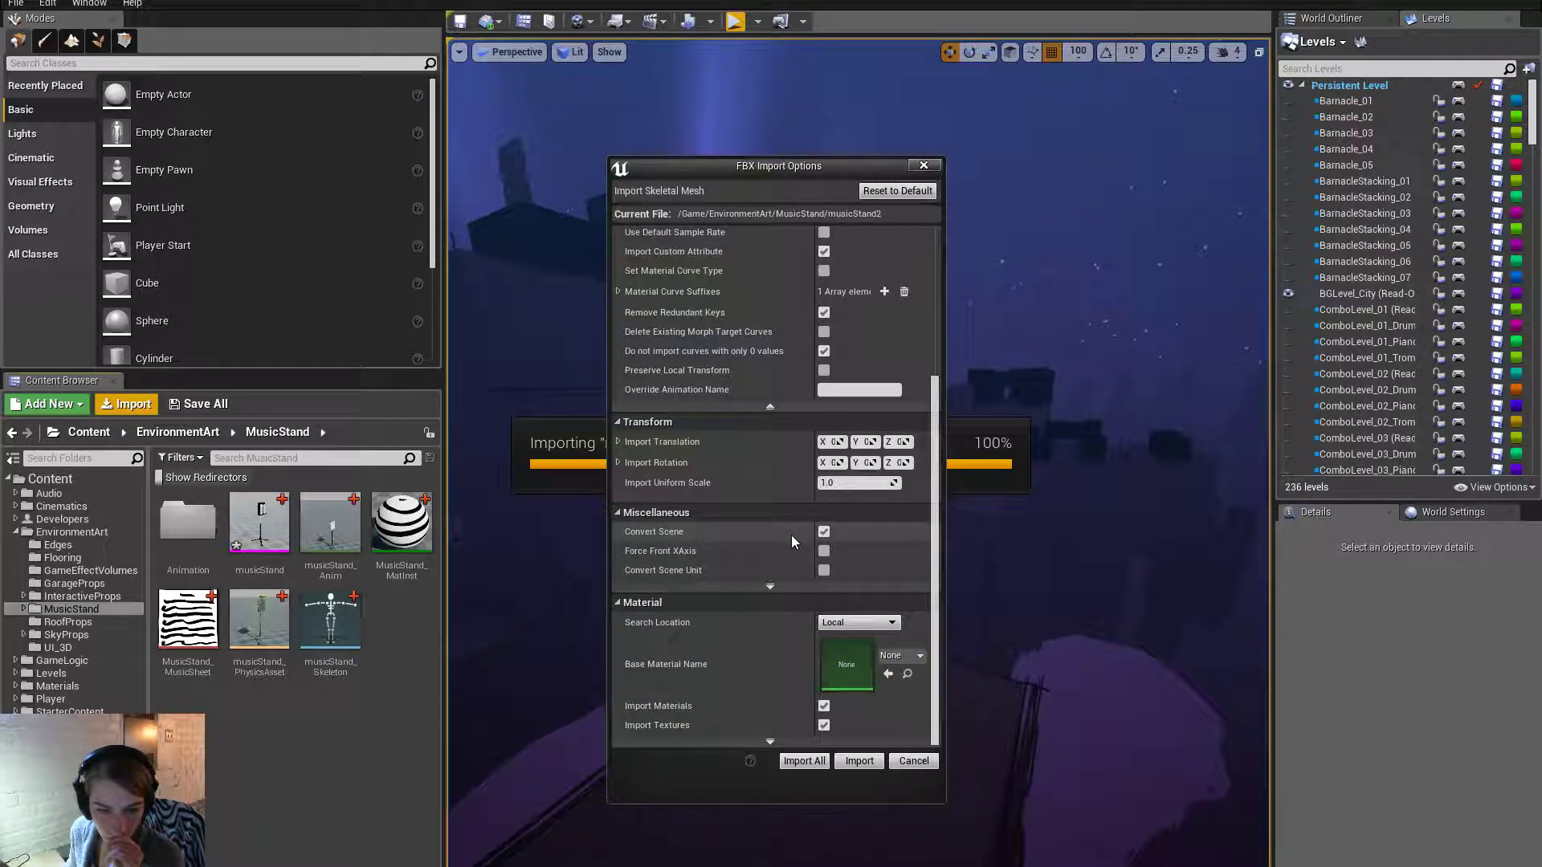
left_click(770, 587)
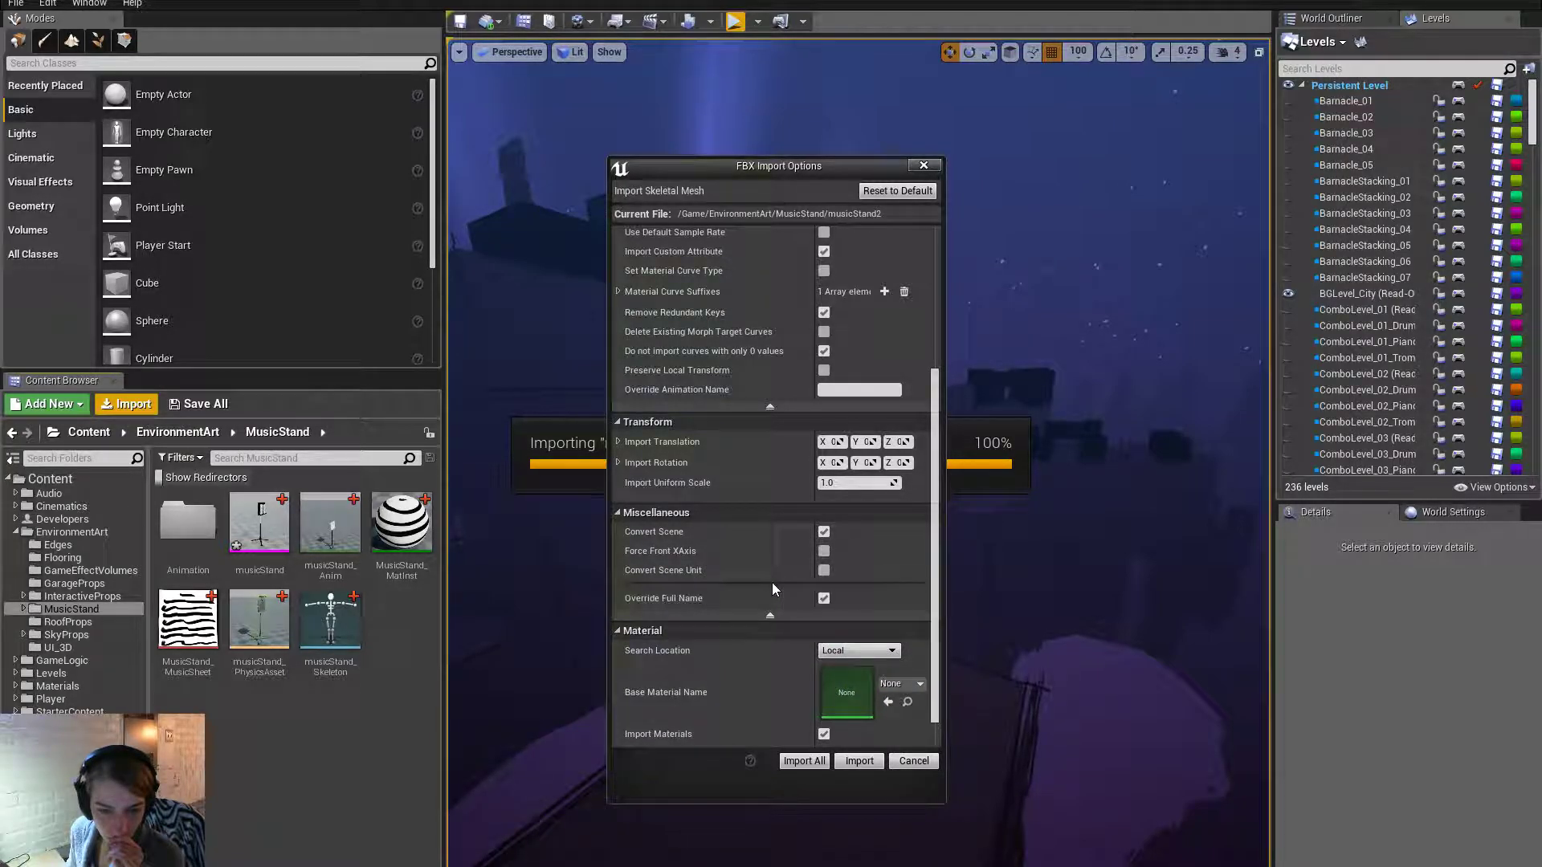
scroll(771, 671, "down", 2)
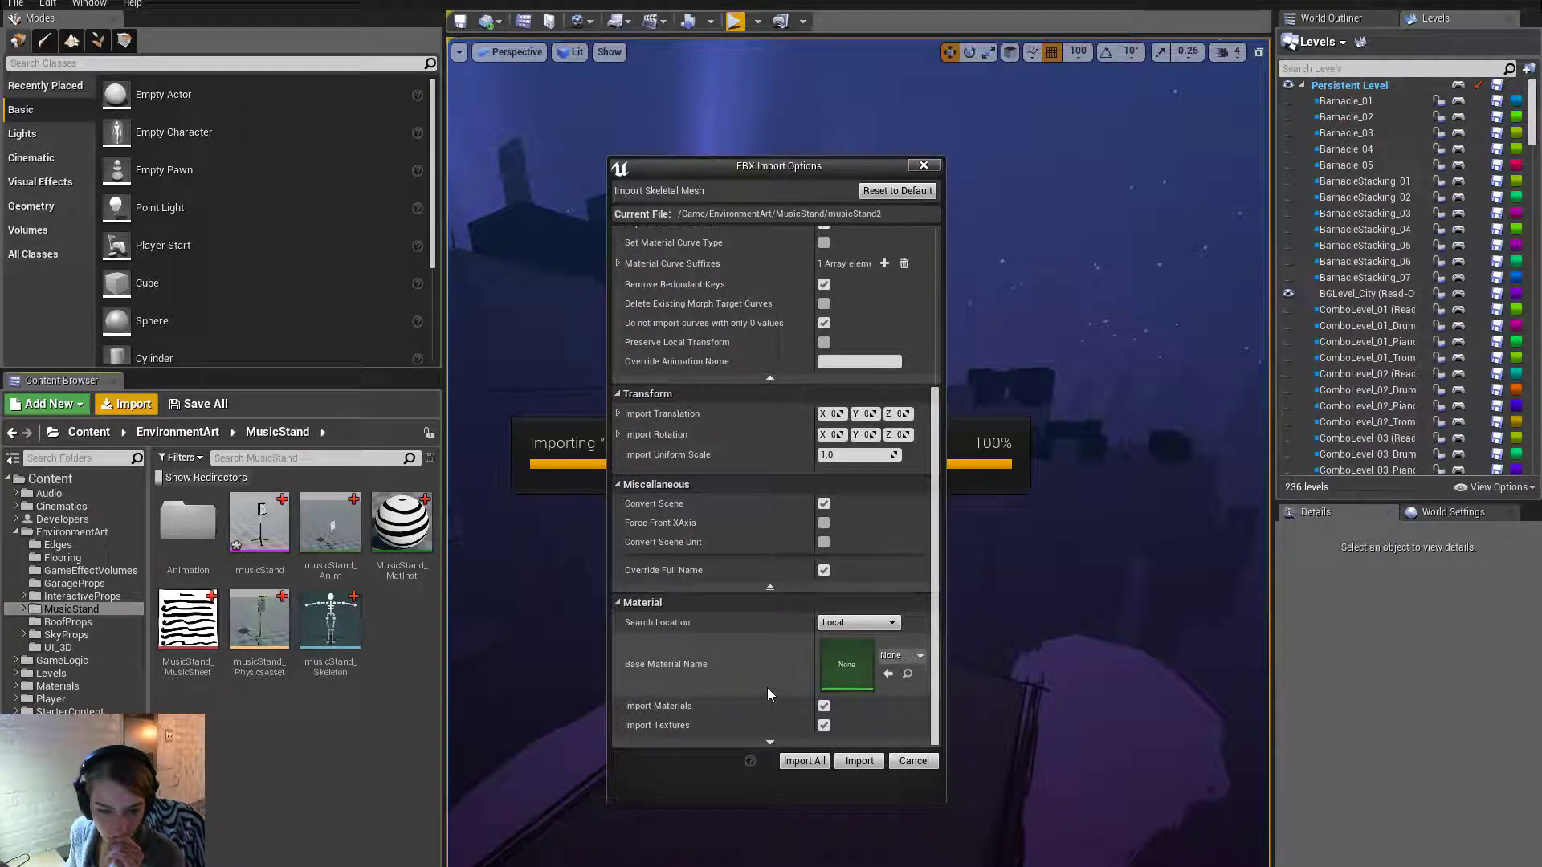
left_click(825, 724)
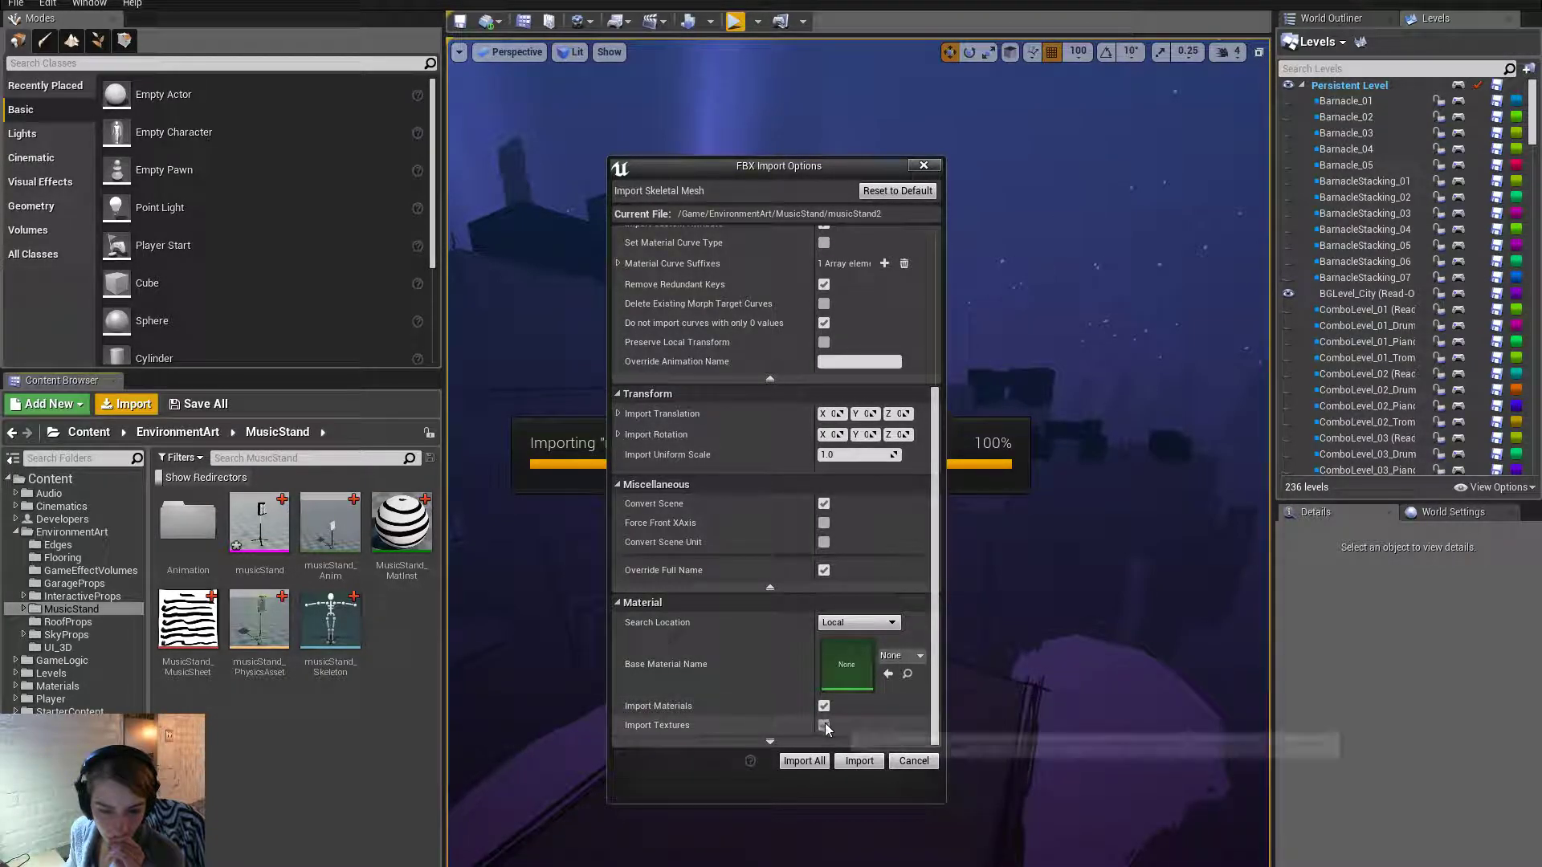
left_click(867, 760)
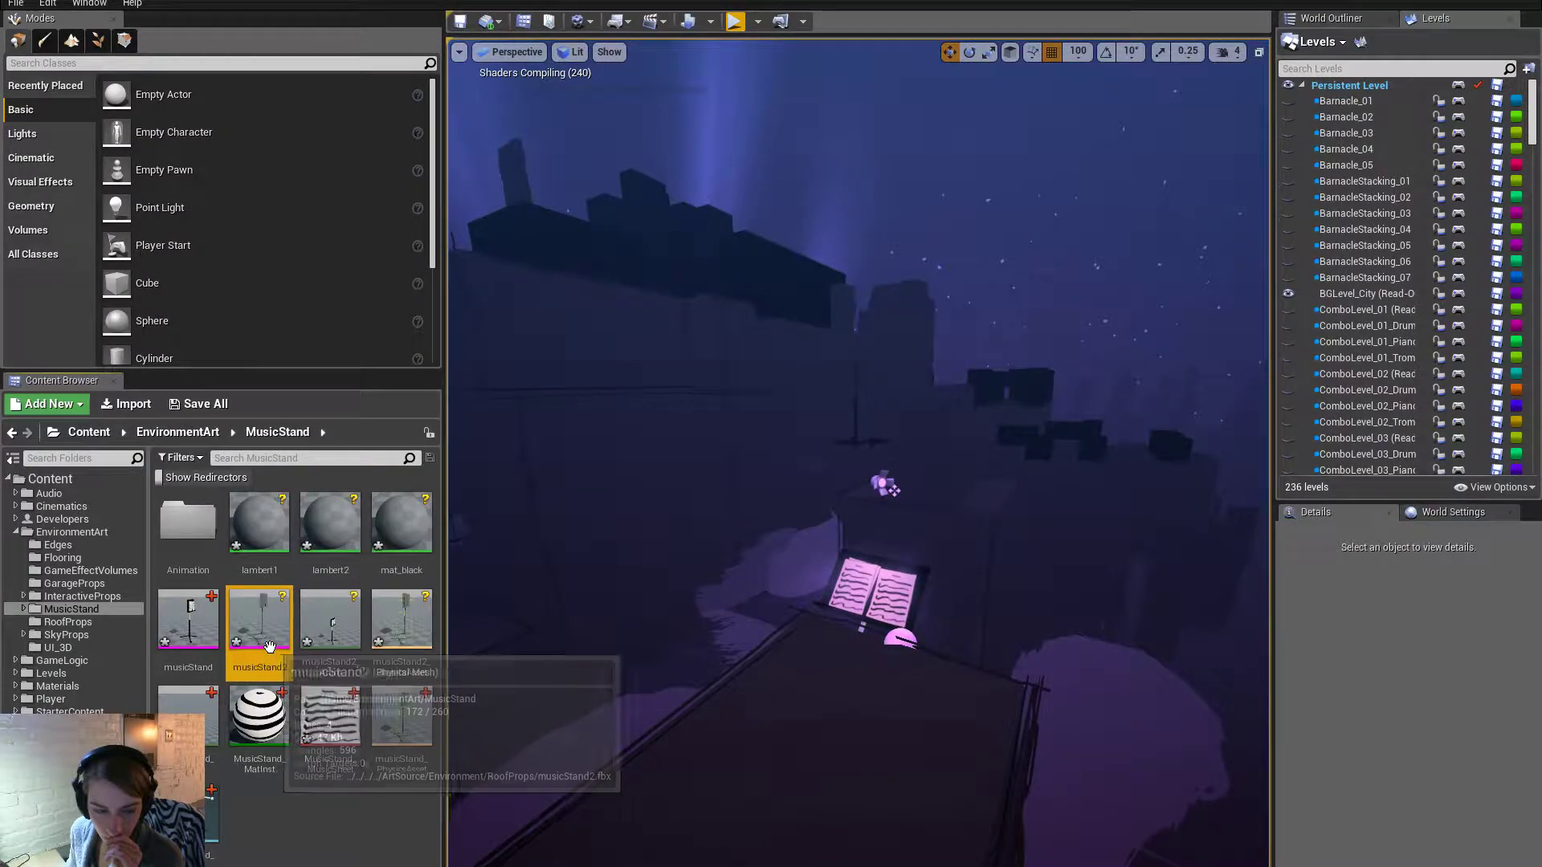
Force-delete the imported musicStand2 mesh, physics asset and animation together with the lambert1, lambert2 and mat_black materials.
left_click(401, 626, "ctrl")
left_click(412, 561, "ctrl")
left_click(351, 561, "ctrl")
left_click(263, 559, "ctrl")
left_click(351, 639, "ctrl")
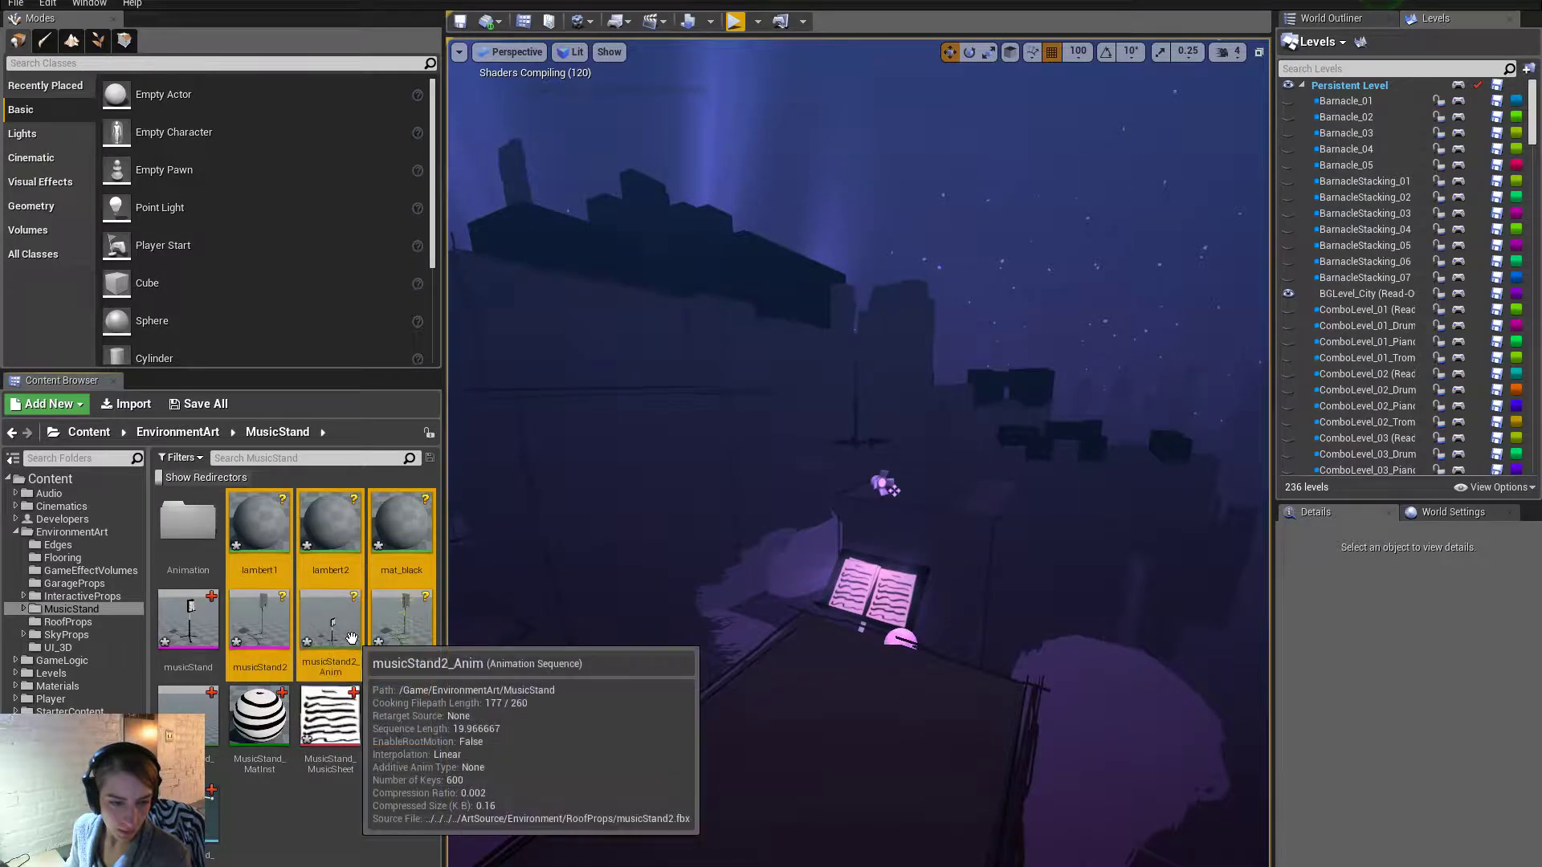
key("Delete")
right_click(351, 639)
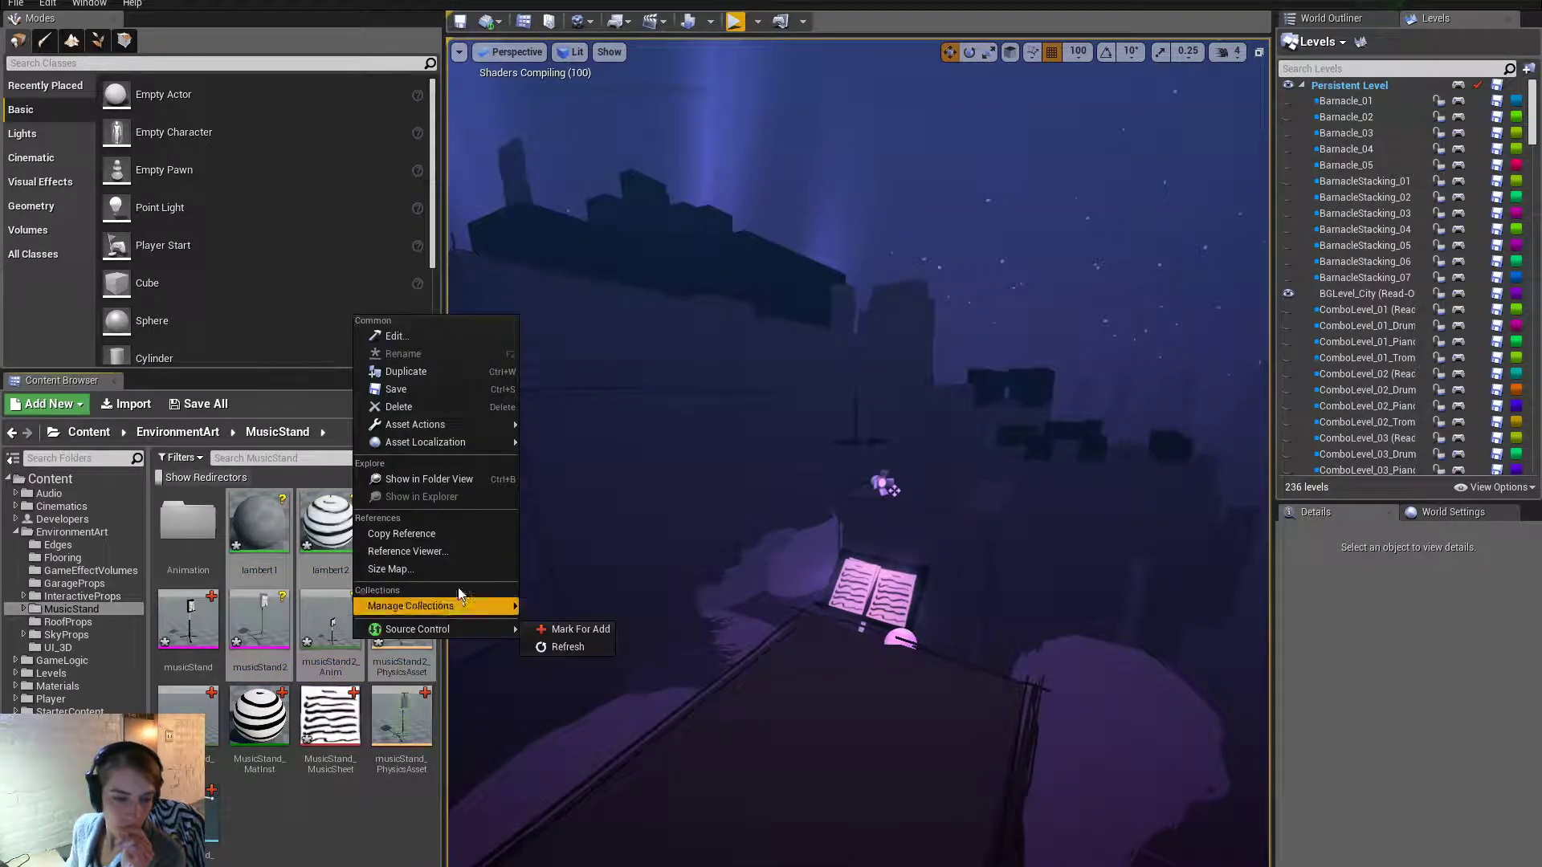
left_click(452, 411)
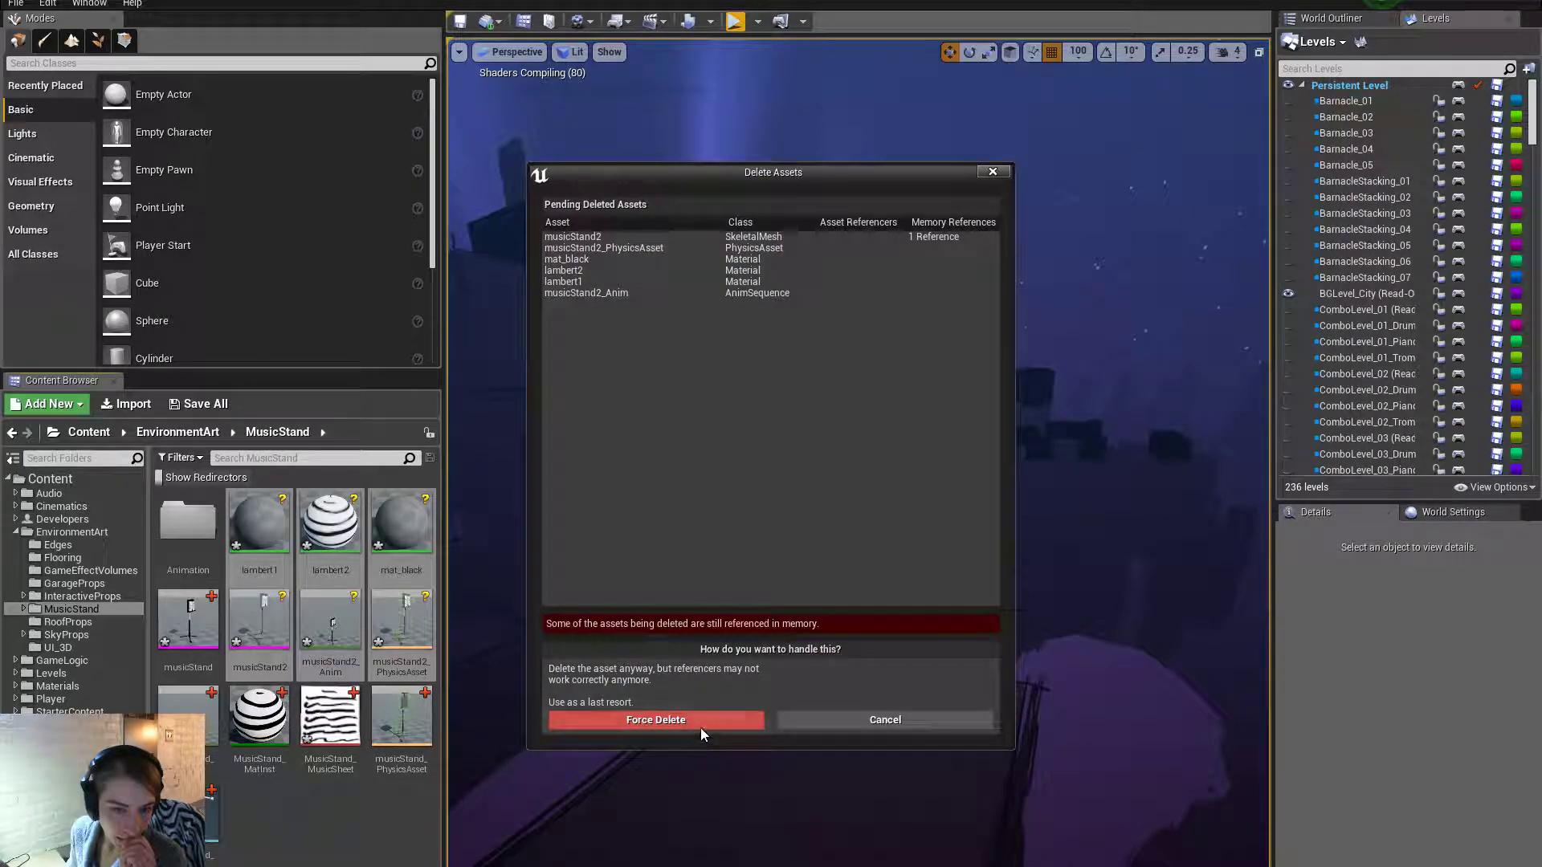
left_click(702, 720)
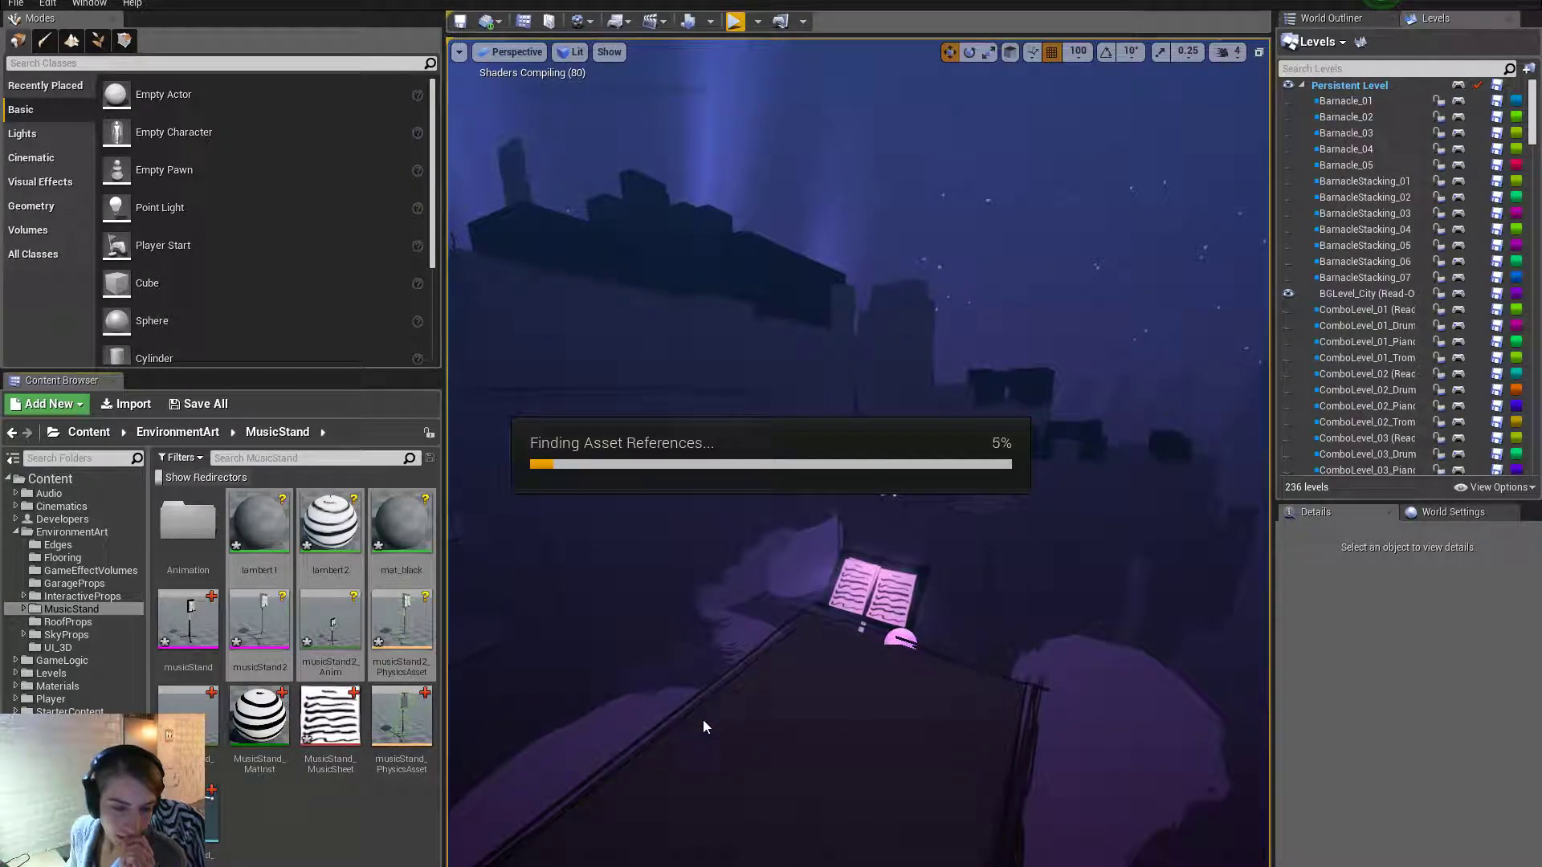
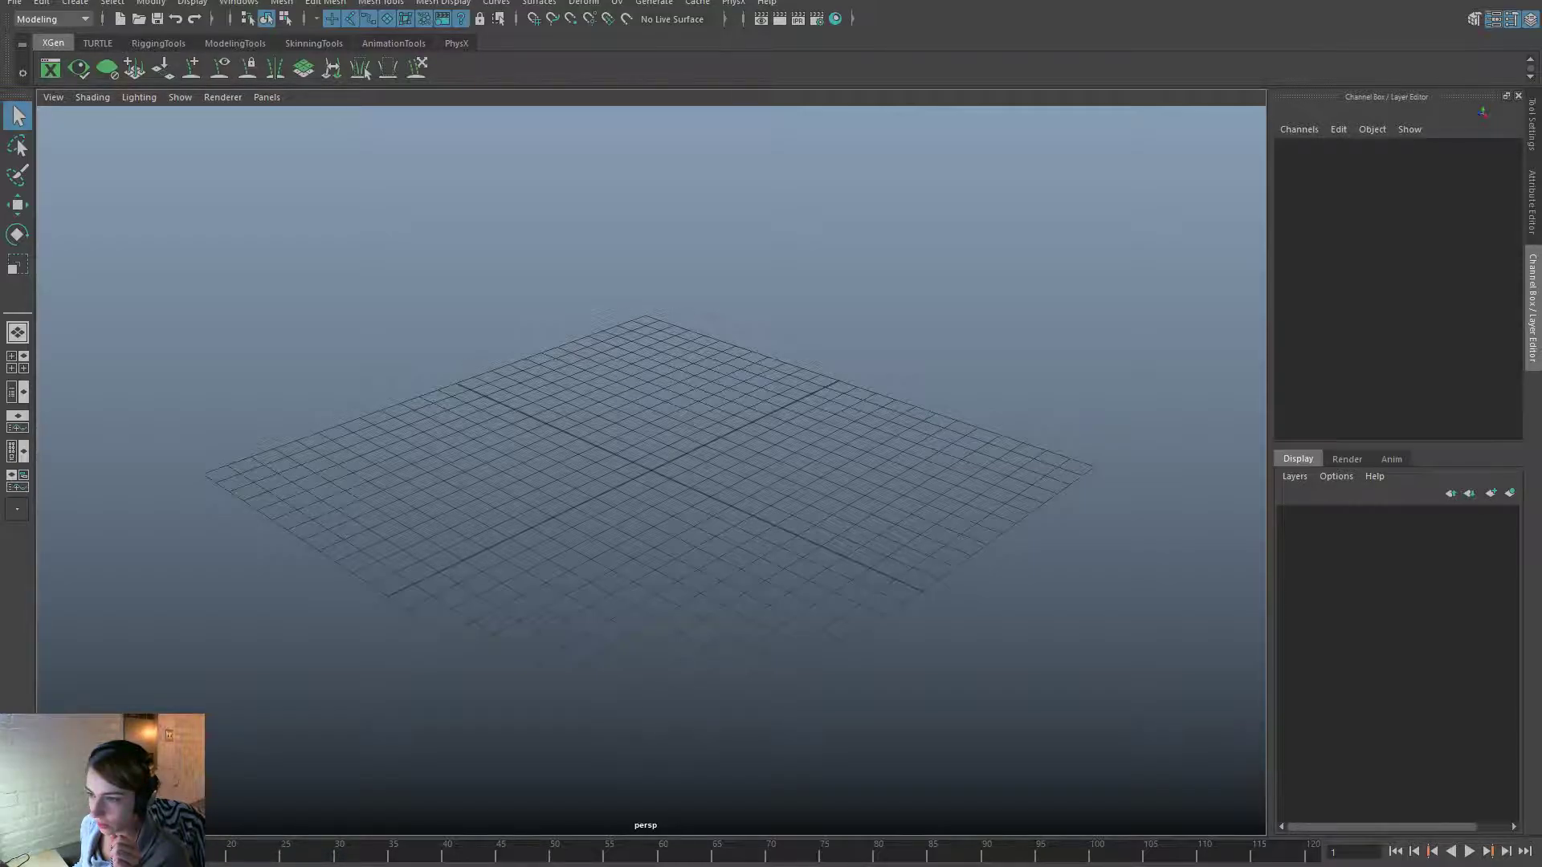
Switch to Maya, open musicStand2.fbx from the Environment\RoofProps folder and select its pPlane158 mesh.
key("ctrl+o")
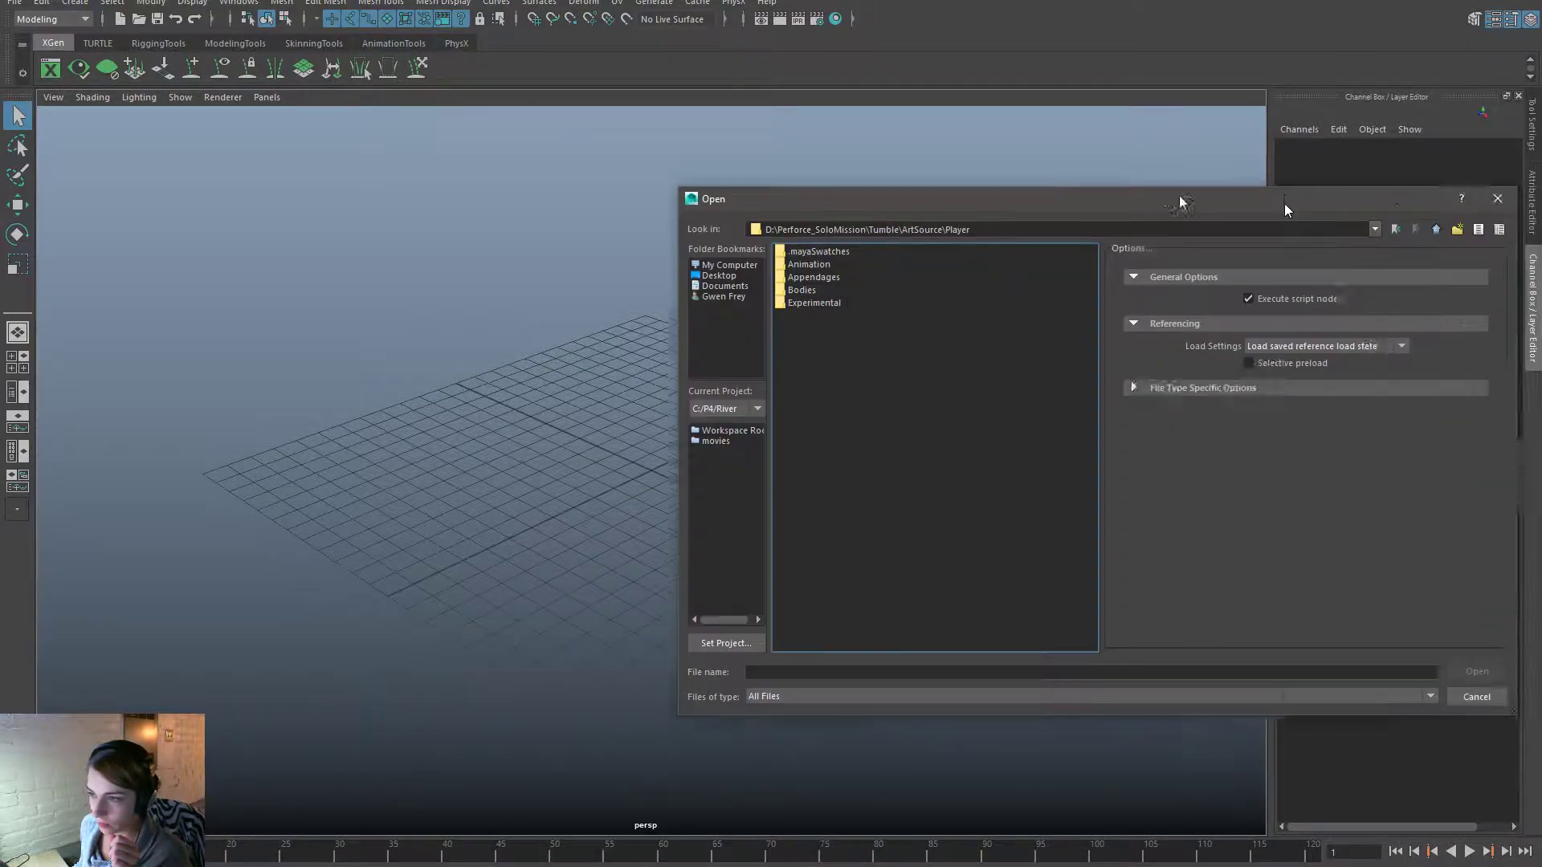
left_click(1130, 215)
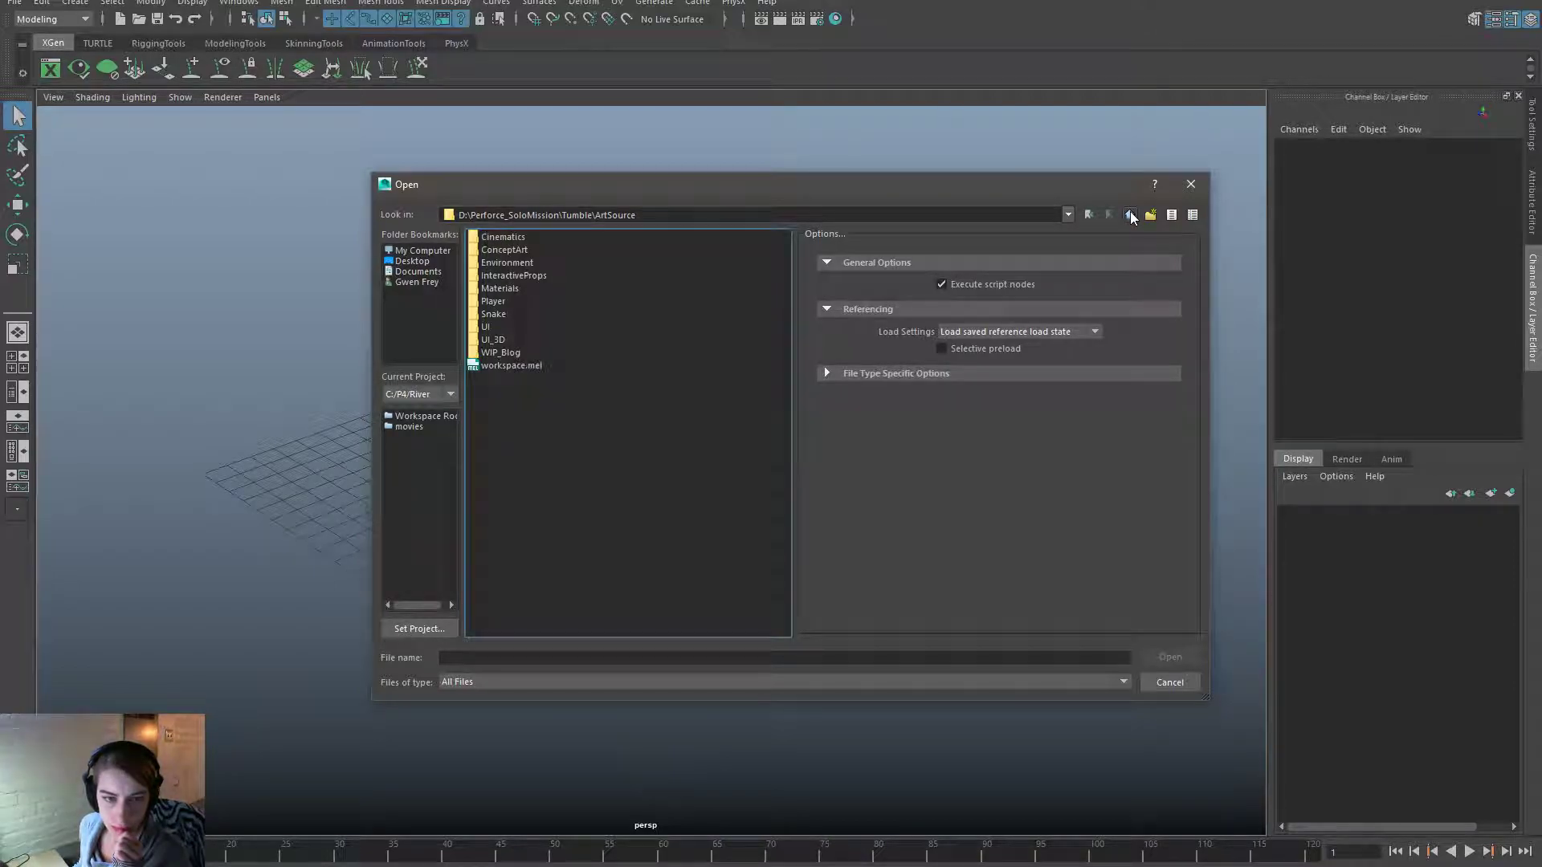
double_click(494, 265)
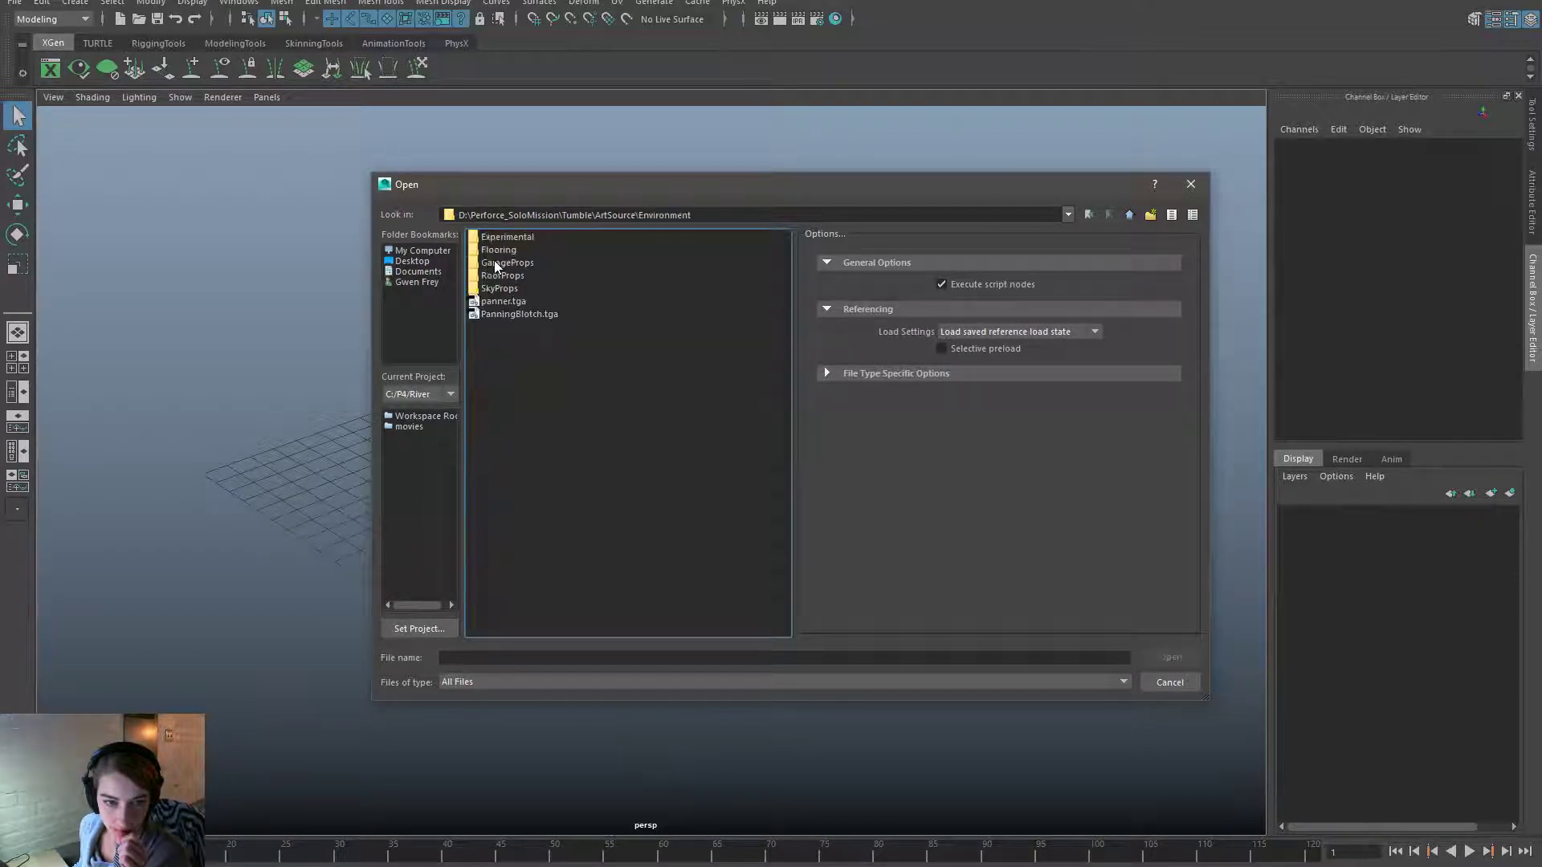
double_click(517, 275)
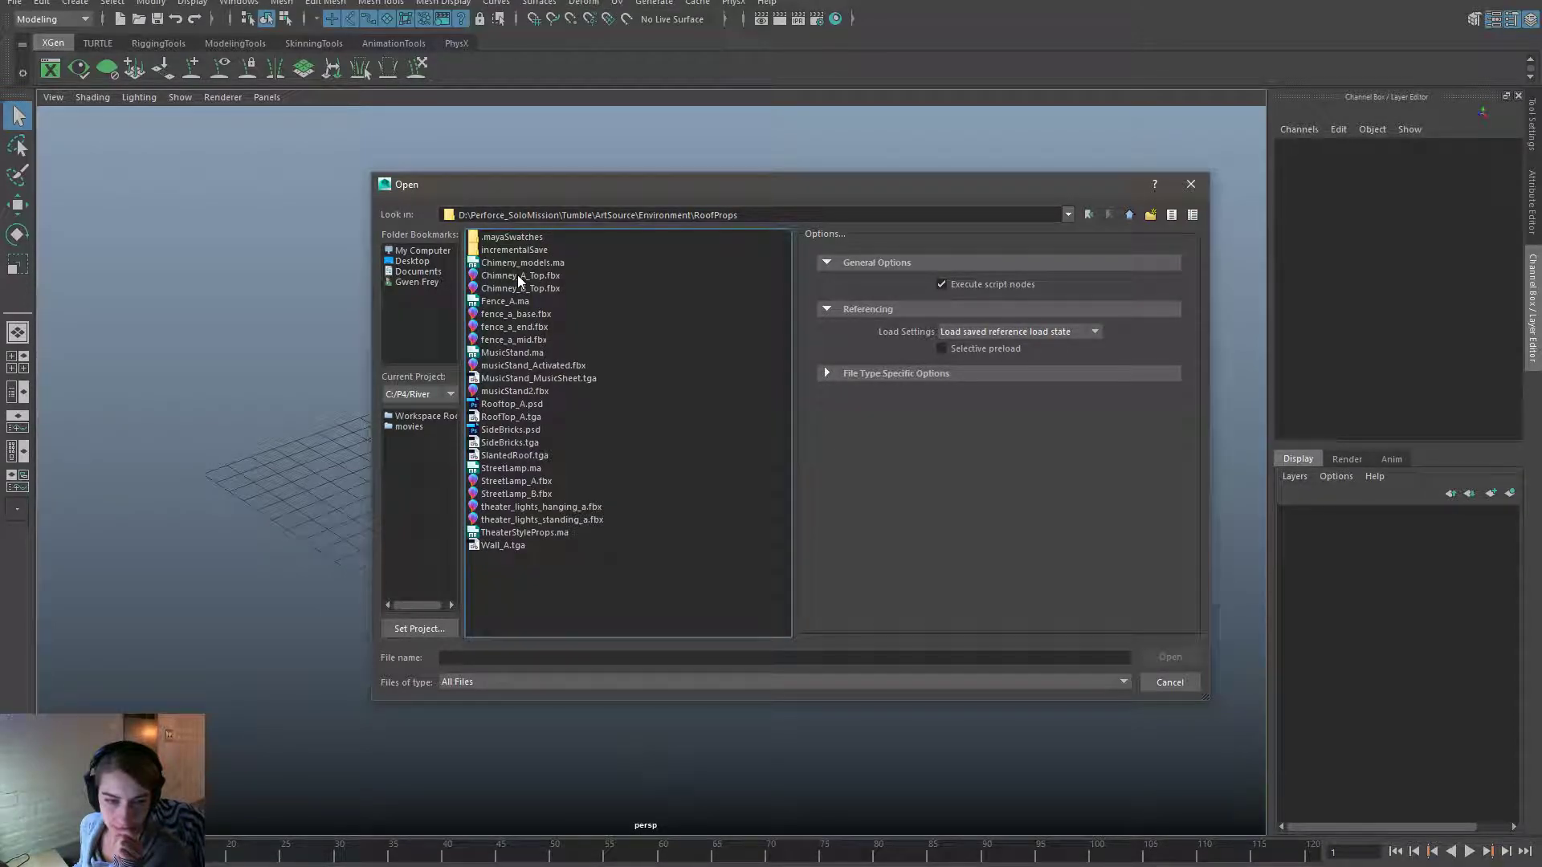
left_click(517, 352)
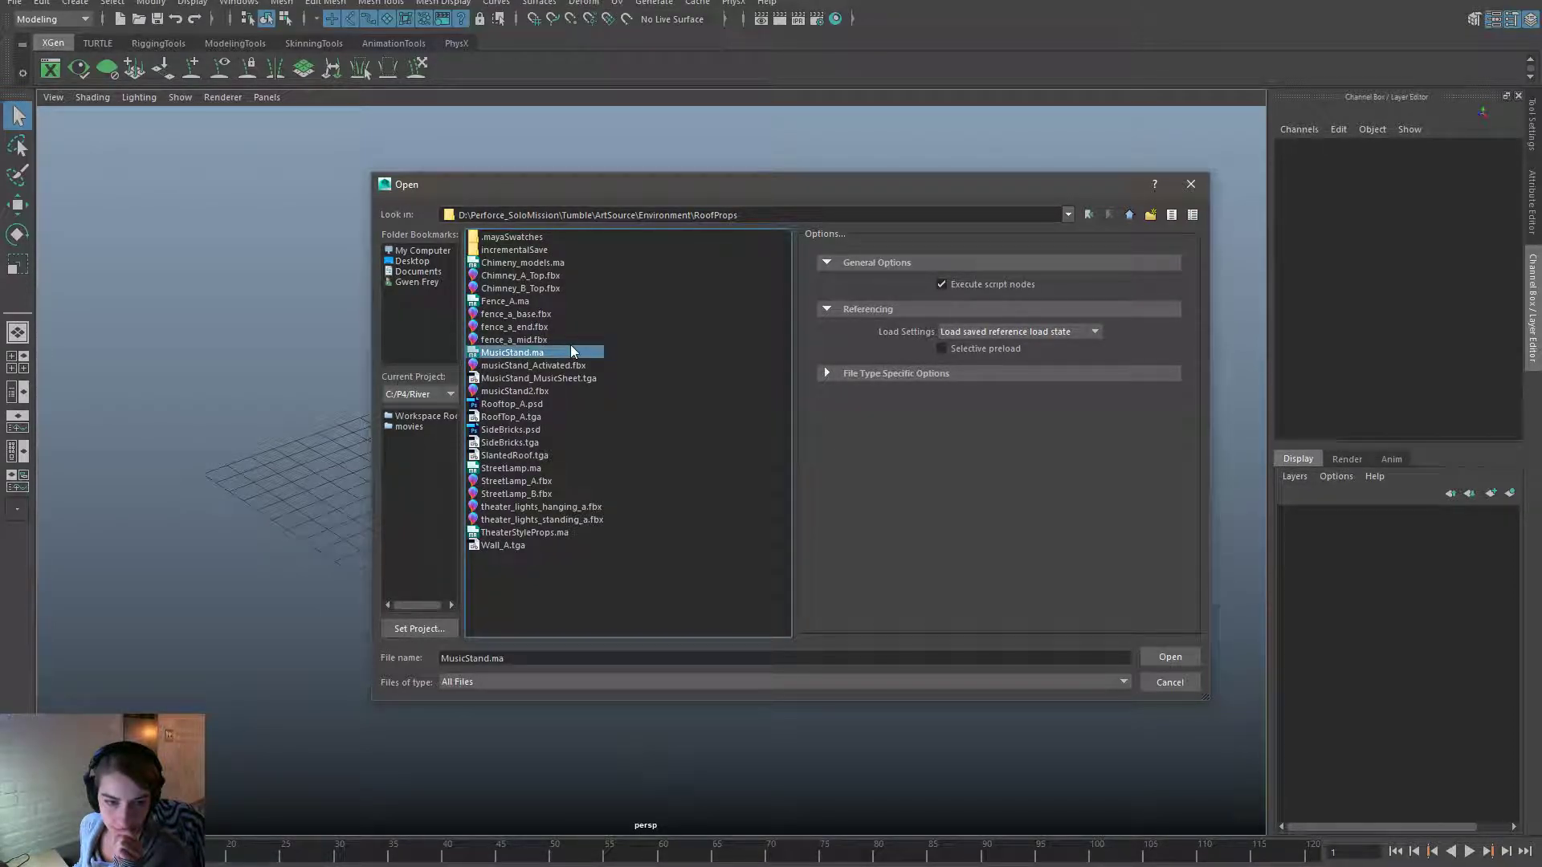
double_click(562, 393)
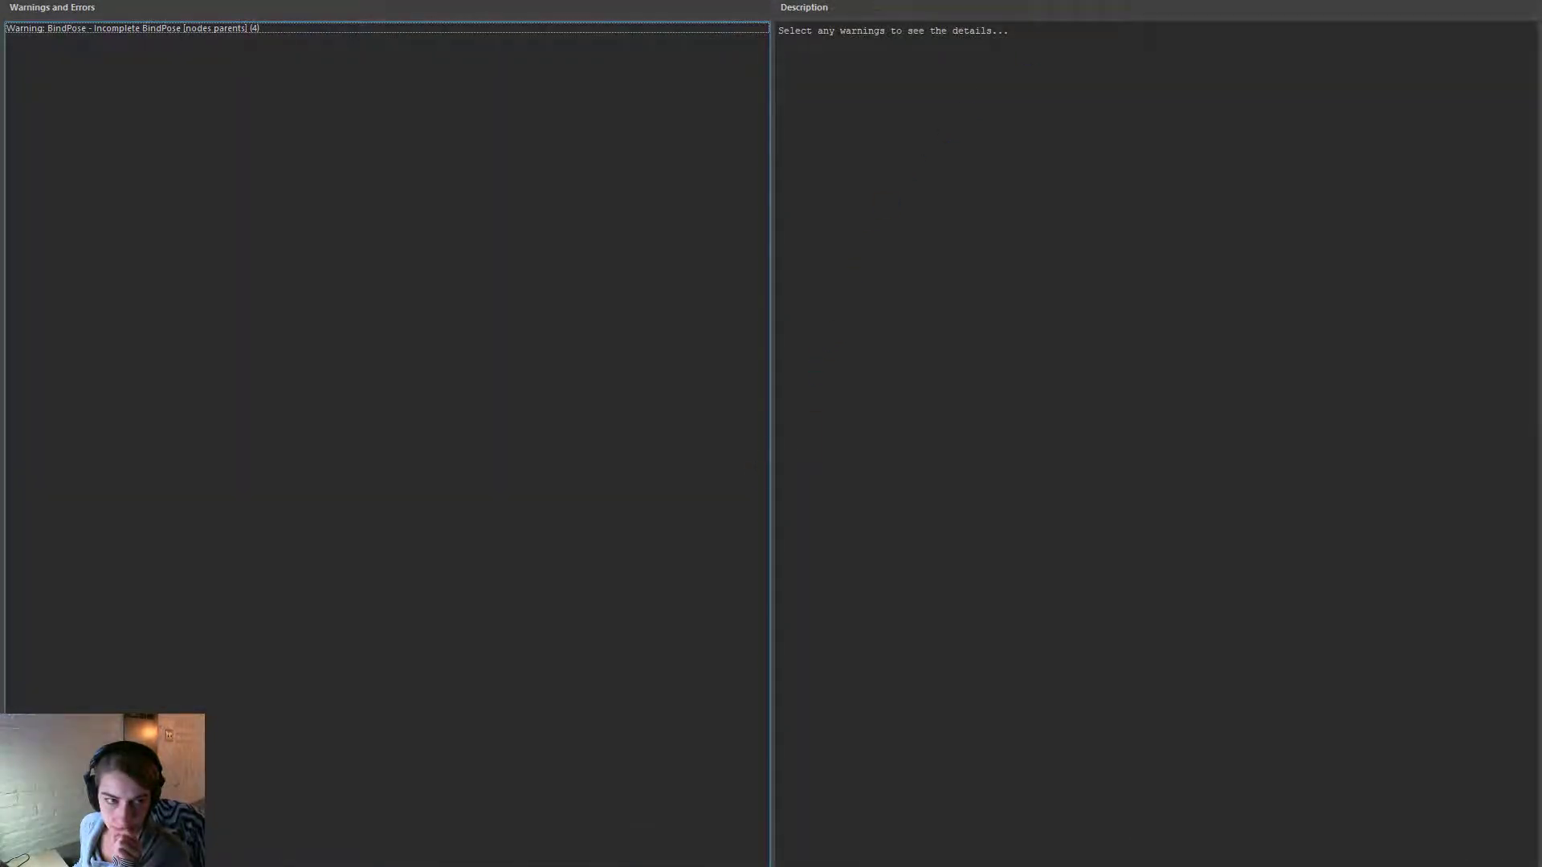
left_click(1526, 3)
left_click(767, 349)
scroll(768, 349, "down", 10)
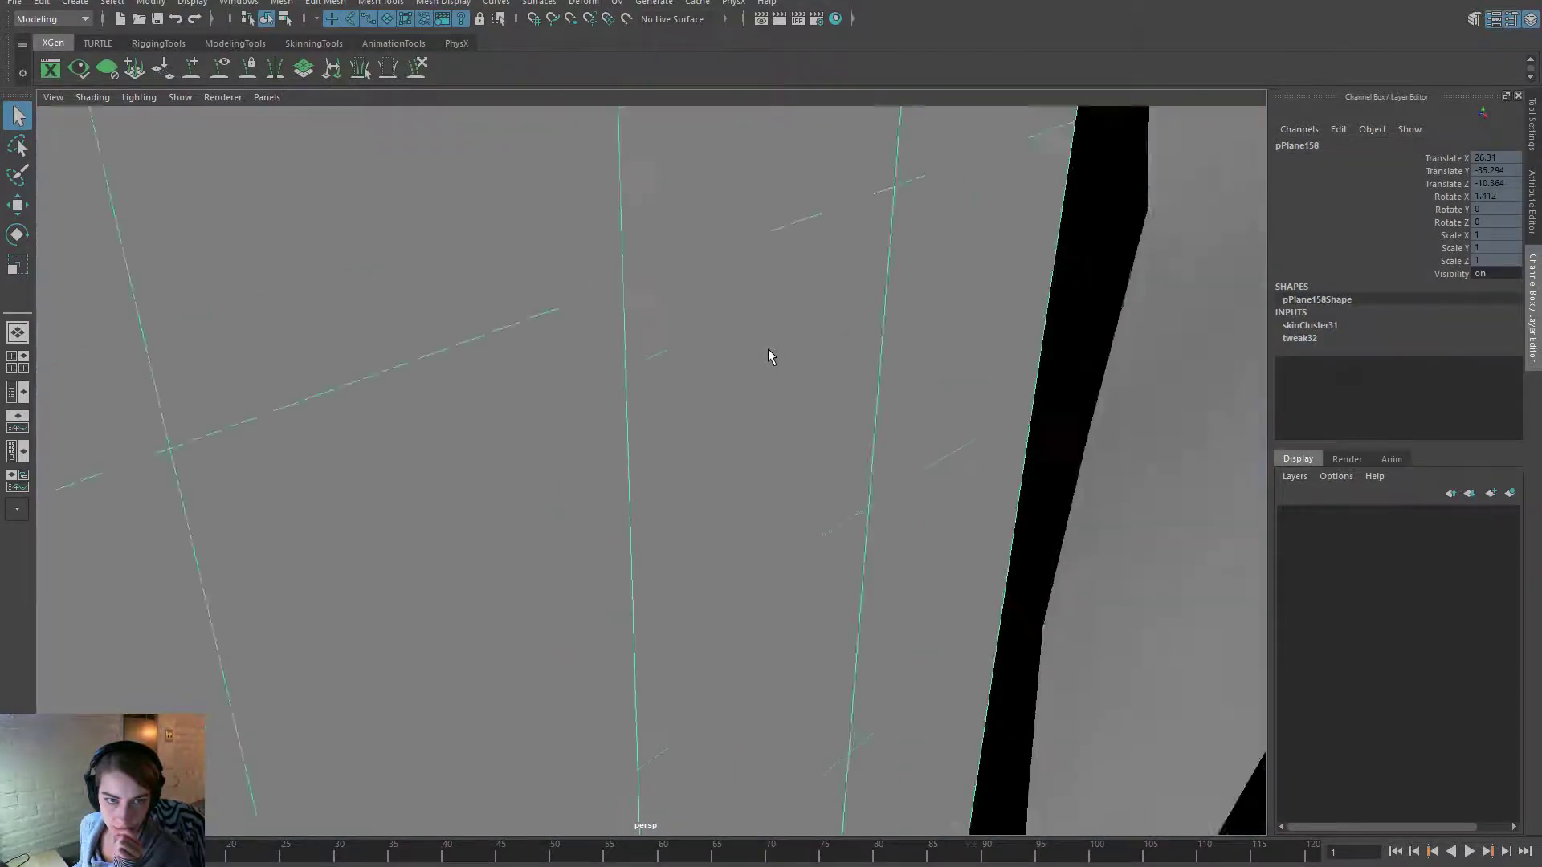
Clear the selection and display the music stand with its texture maps.
left_click(1014, 372)
key("6")
left_click_drag(1009, 506, 604, 396, "alt")
Open the Blend Shape editor from the animation editors to check the sheet paper's blend shapes.
key("space")
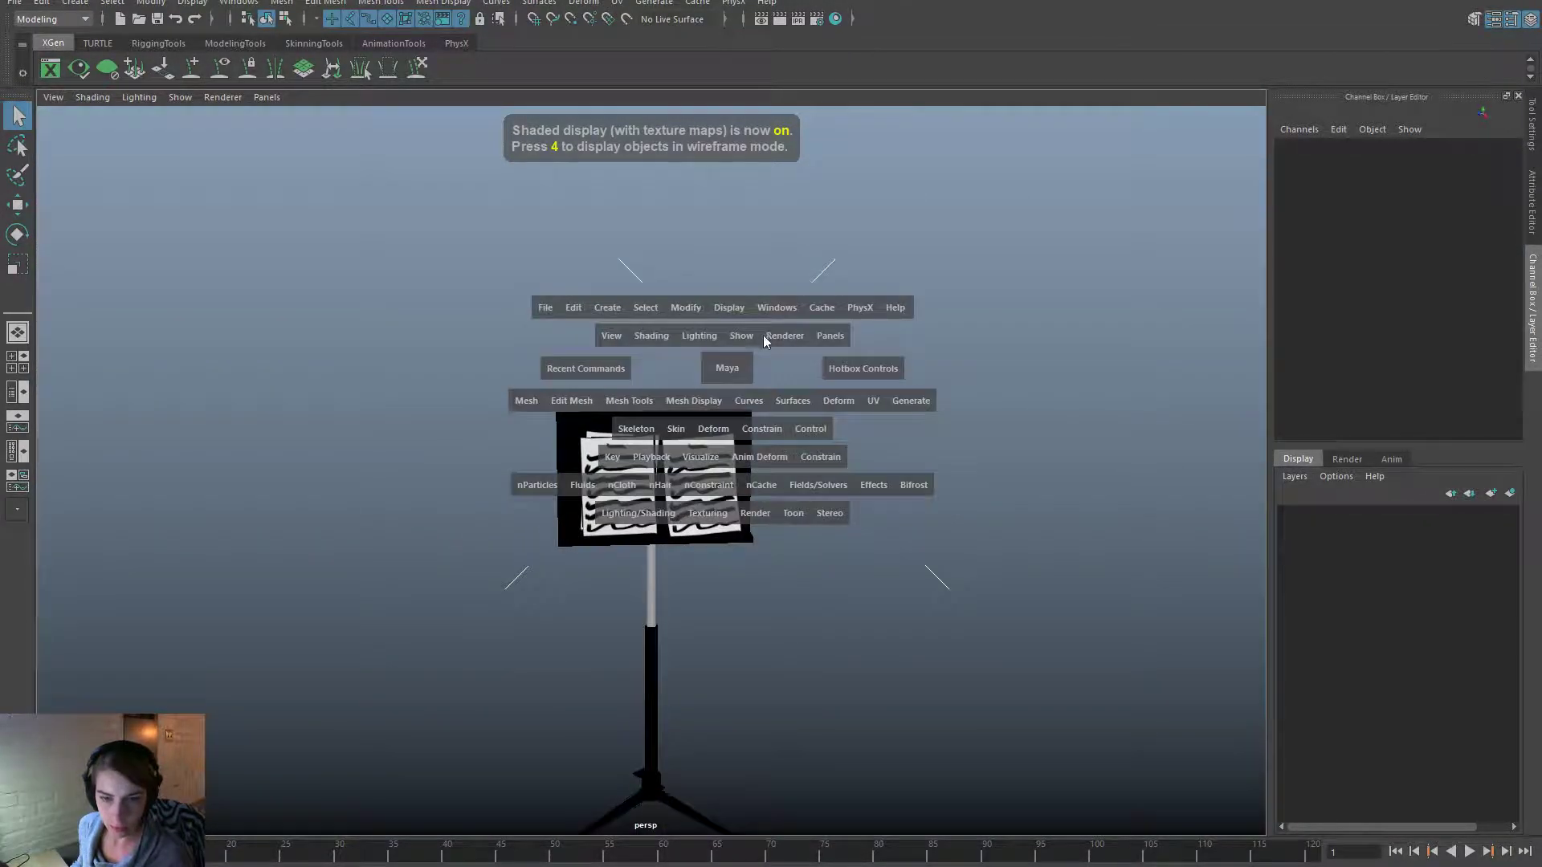
left_click(784, 312)
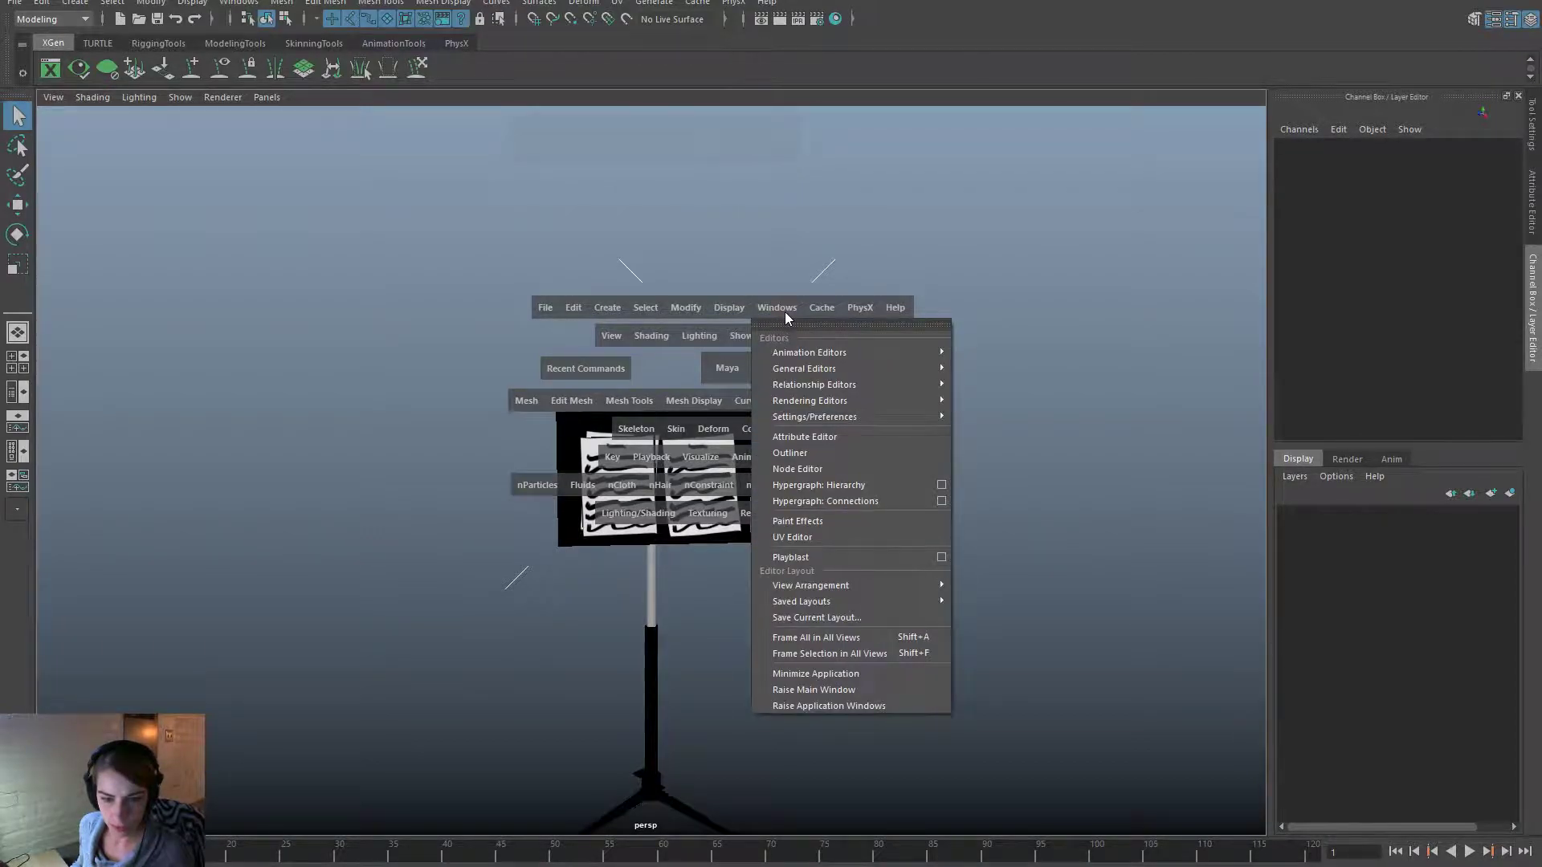
left_click(797, 311)
left_click(765, 308)
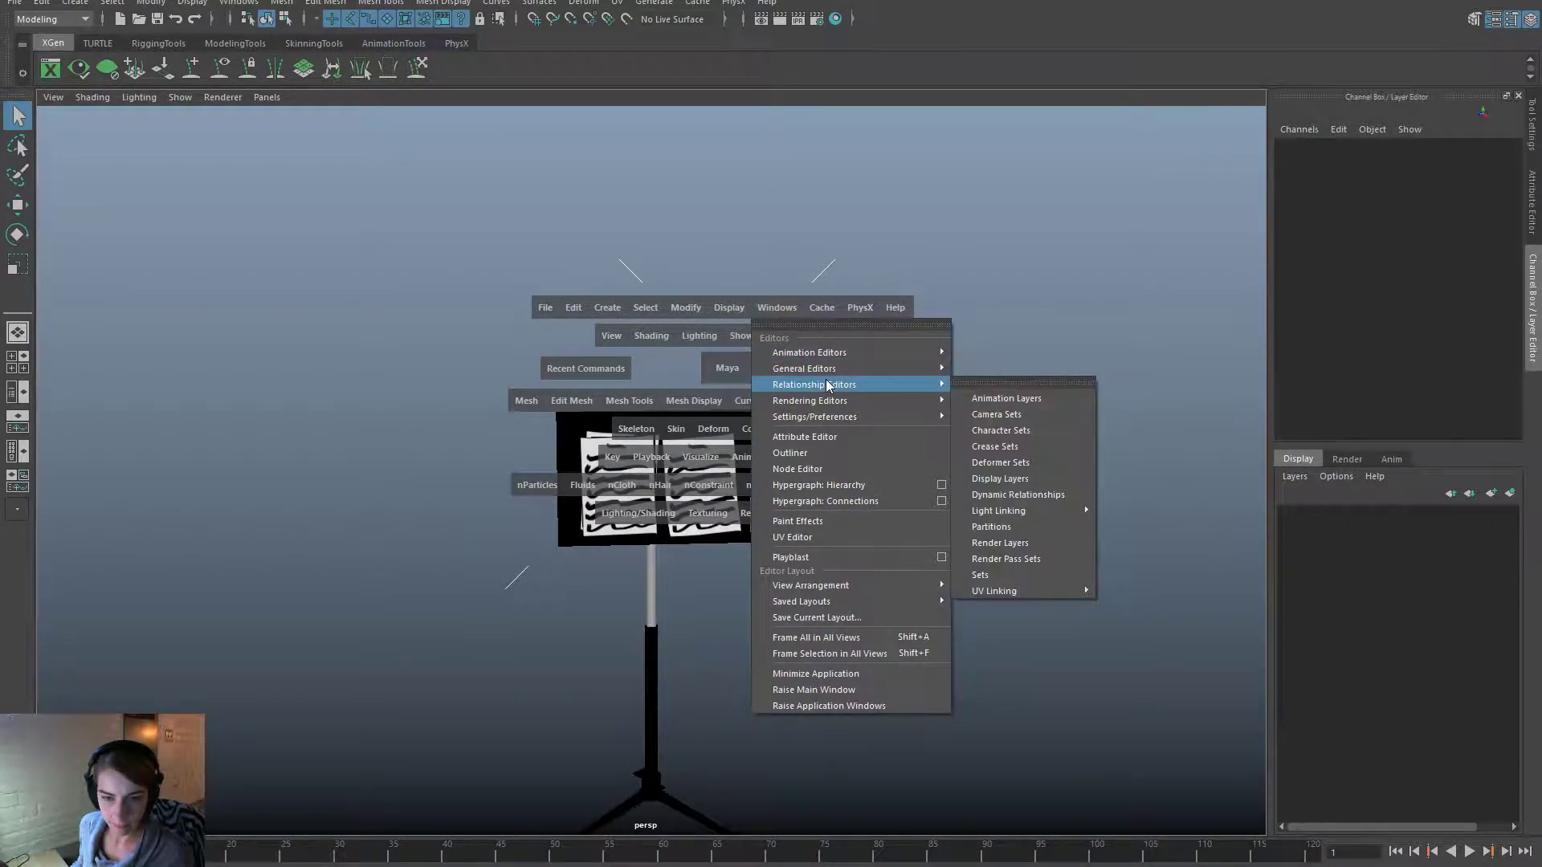
mouse_move(840, 400)
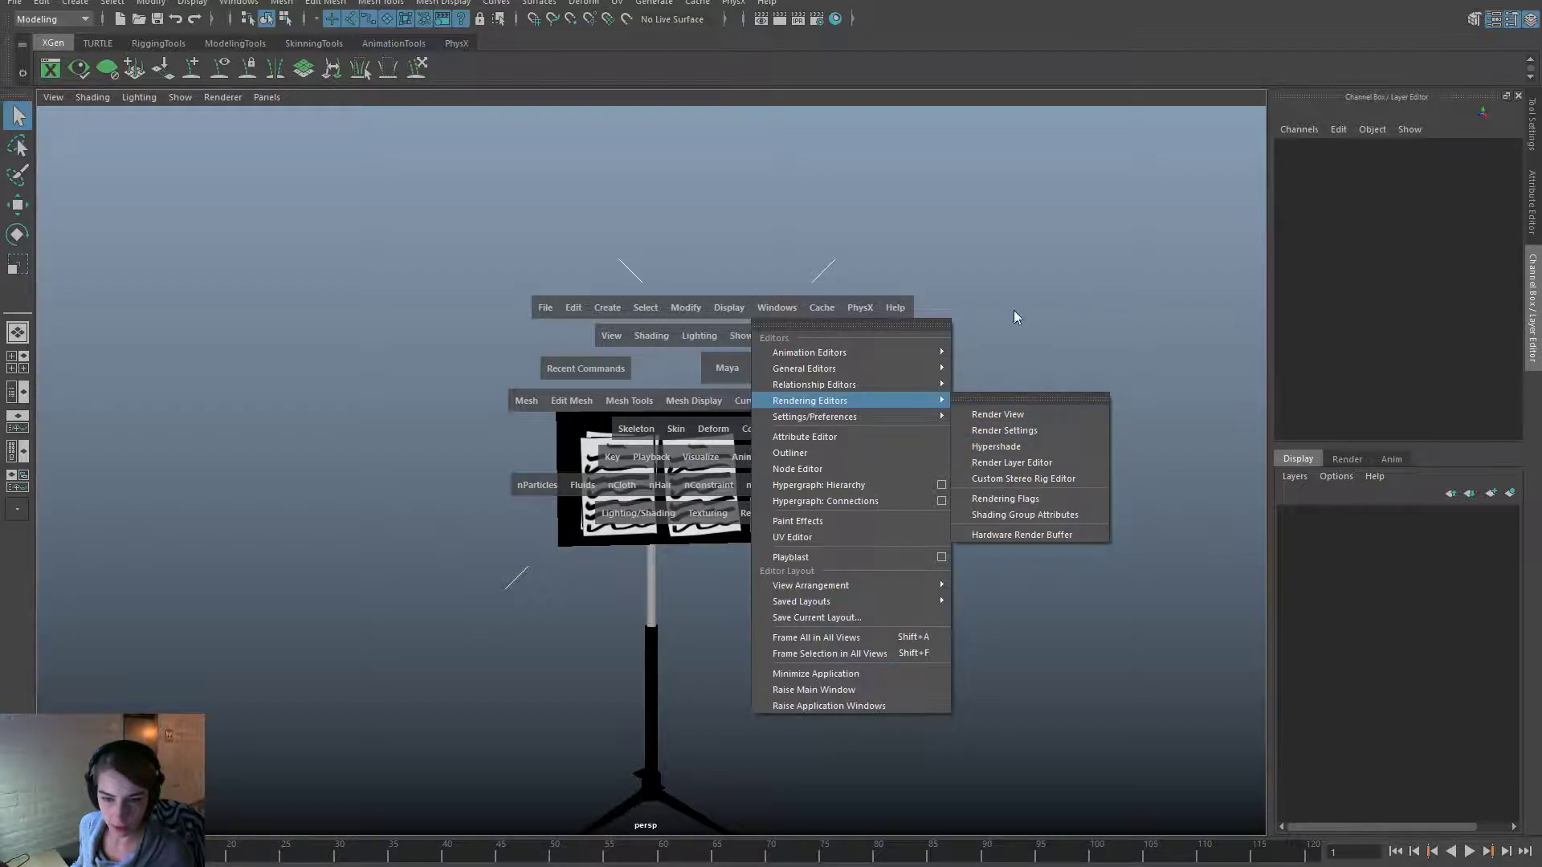
mouse_move(872, 371)
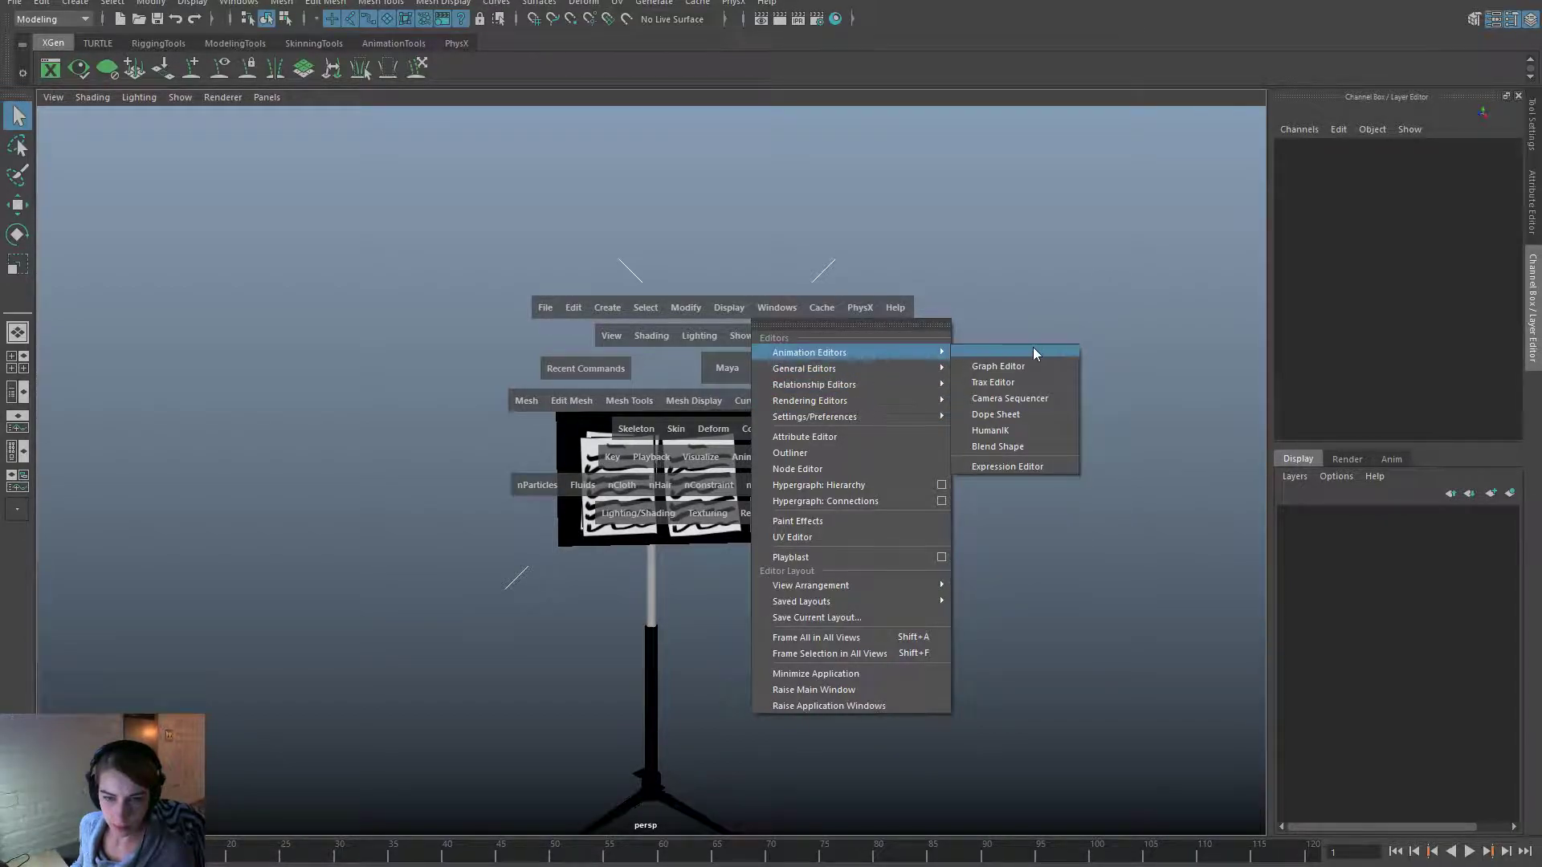
left_click(1031, 448)
left_click_drag(1062, 387, 1047, 460)
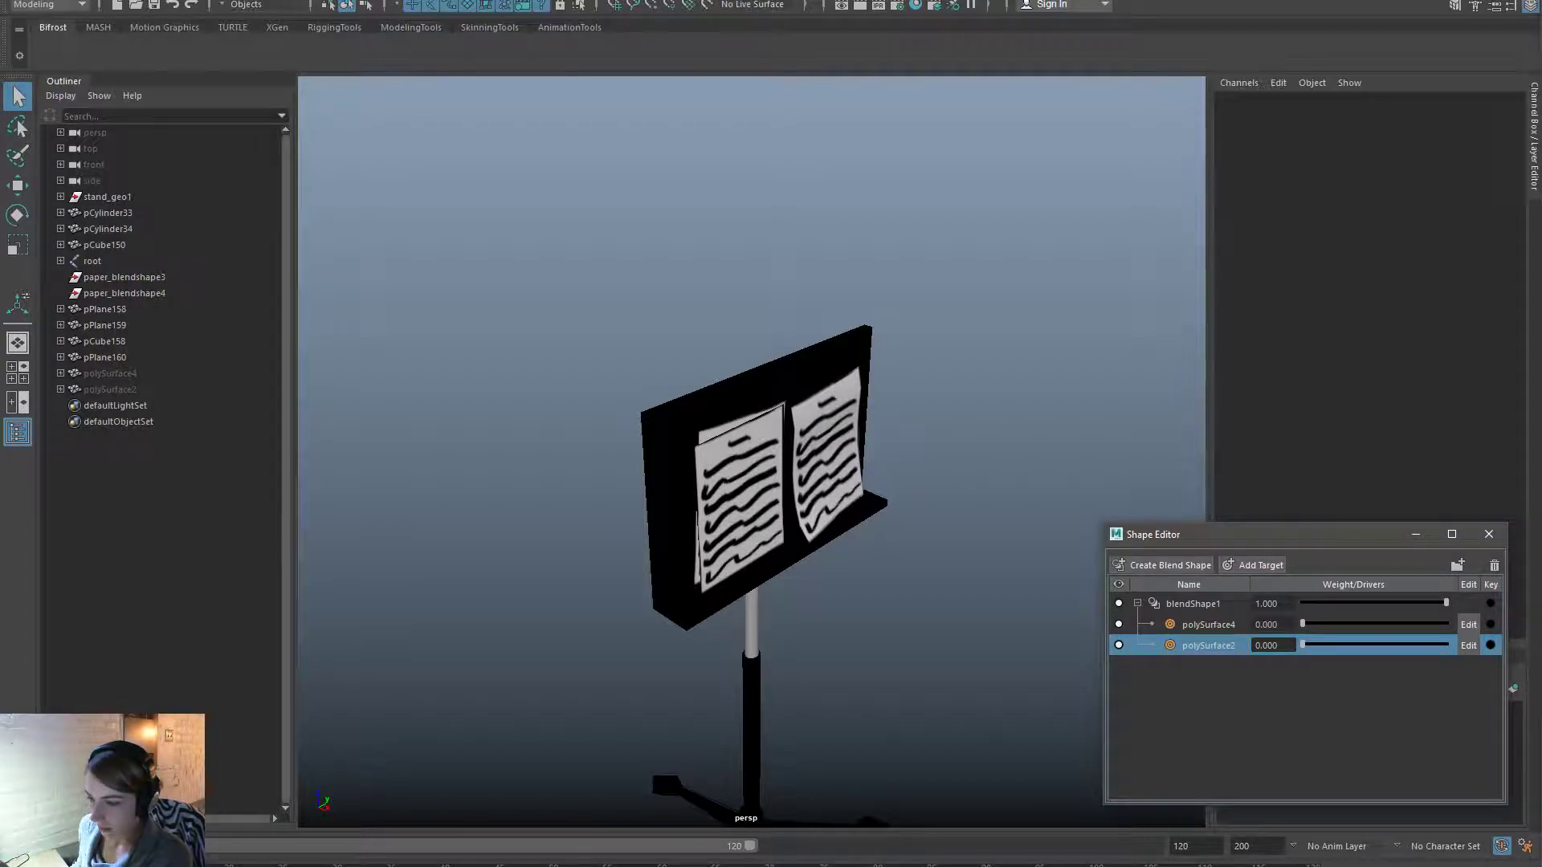
Switch to Unreal Editor, import the musicStand2 FBX into the MusicStand folder using musicStand_Skeleton, and open the resulting mesh.
key("alt+Tab")
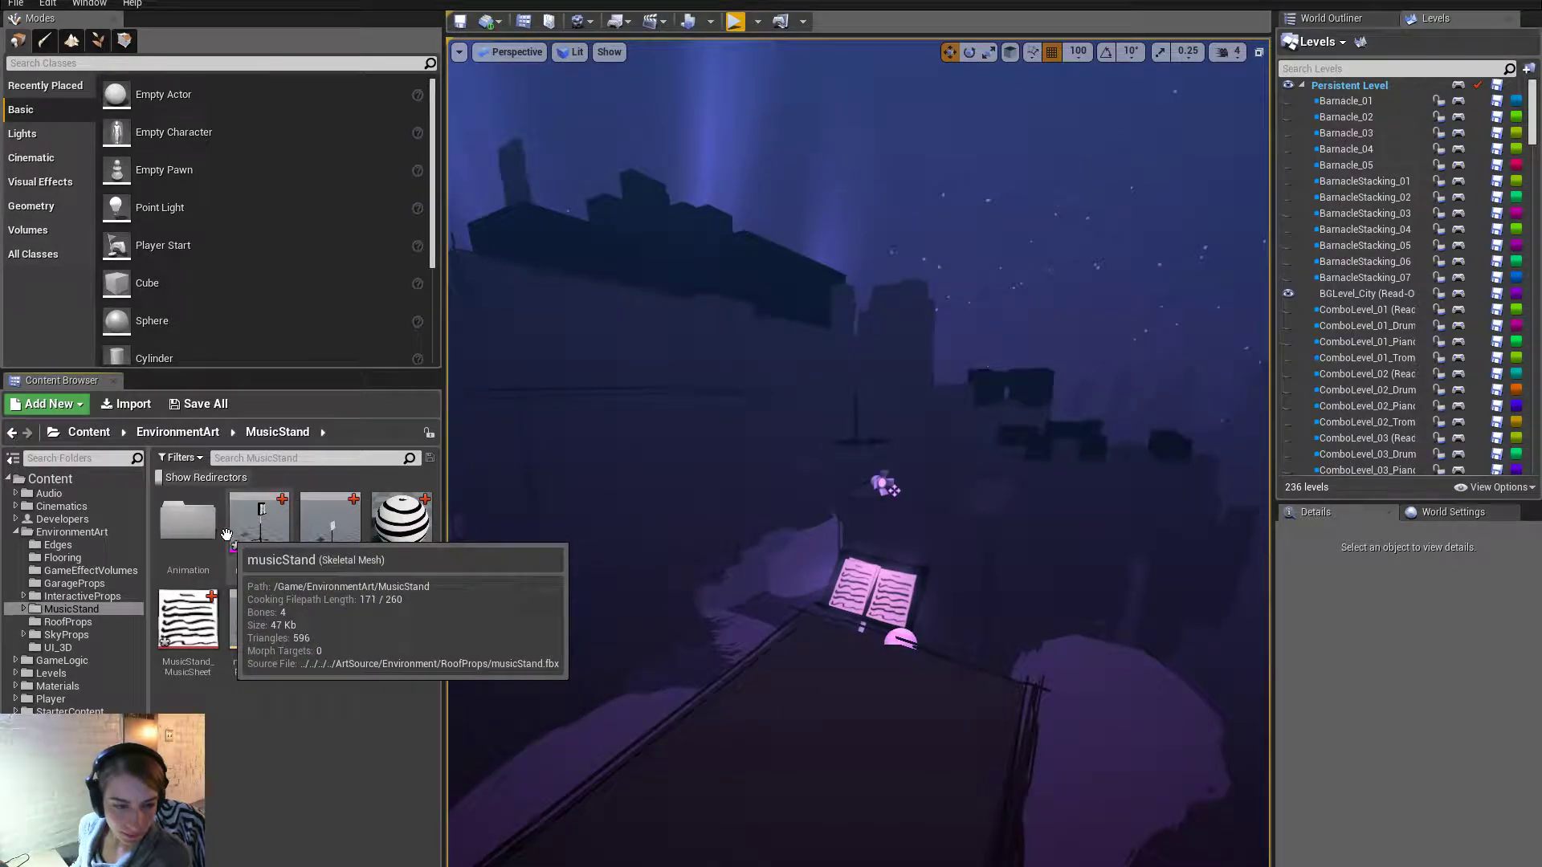
left_click(128, 404)
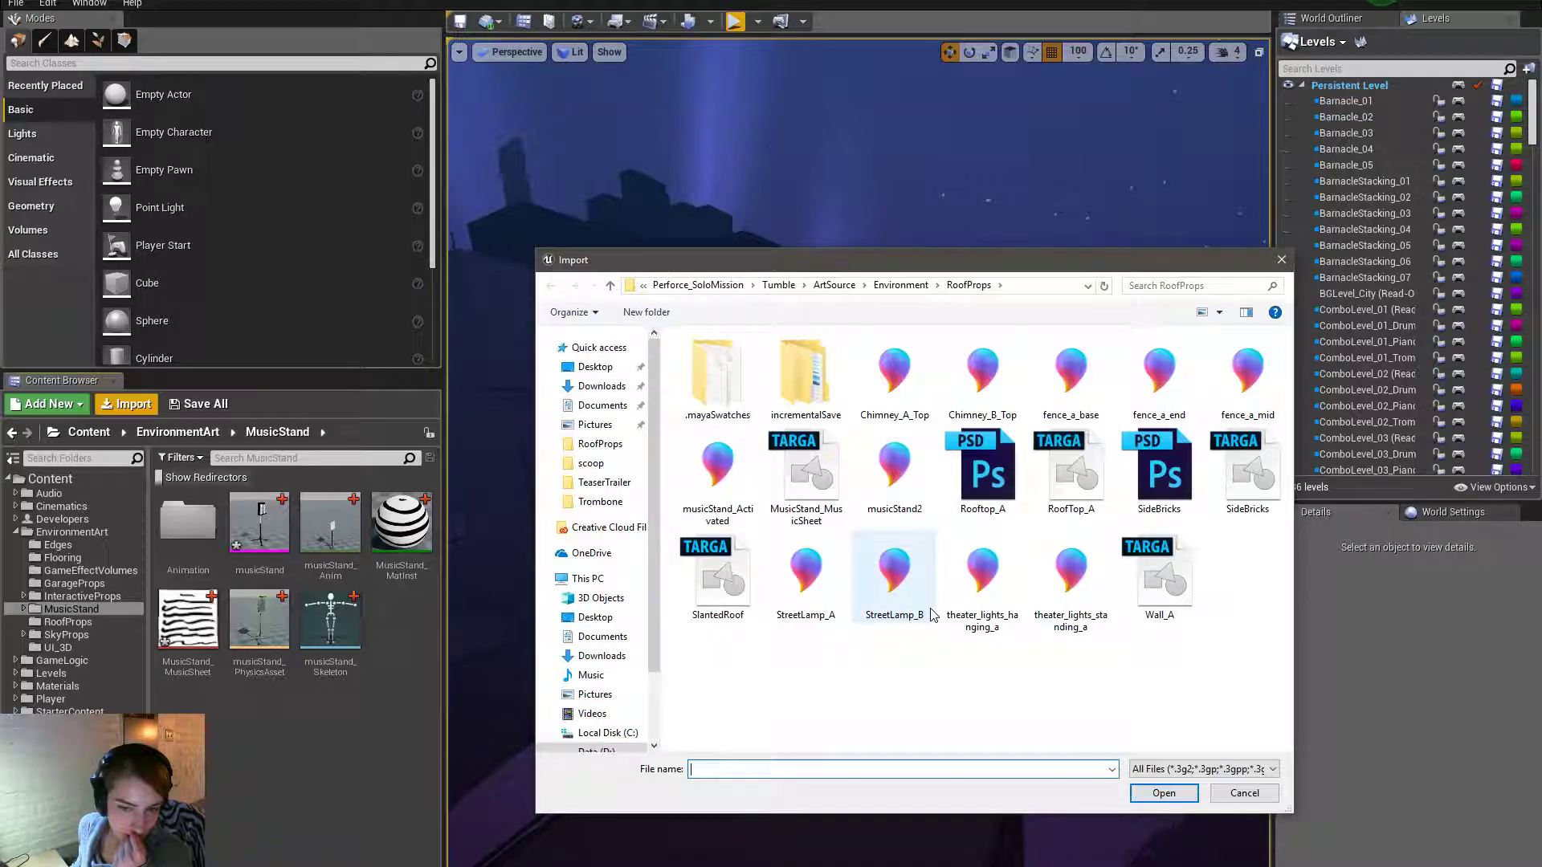
double_click(914, 488)
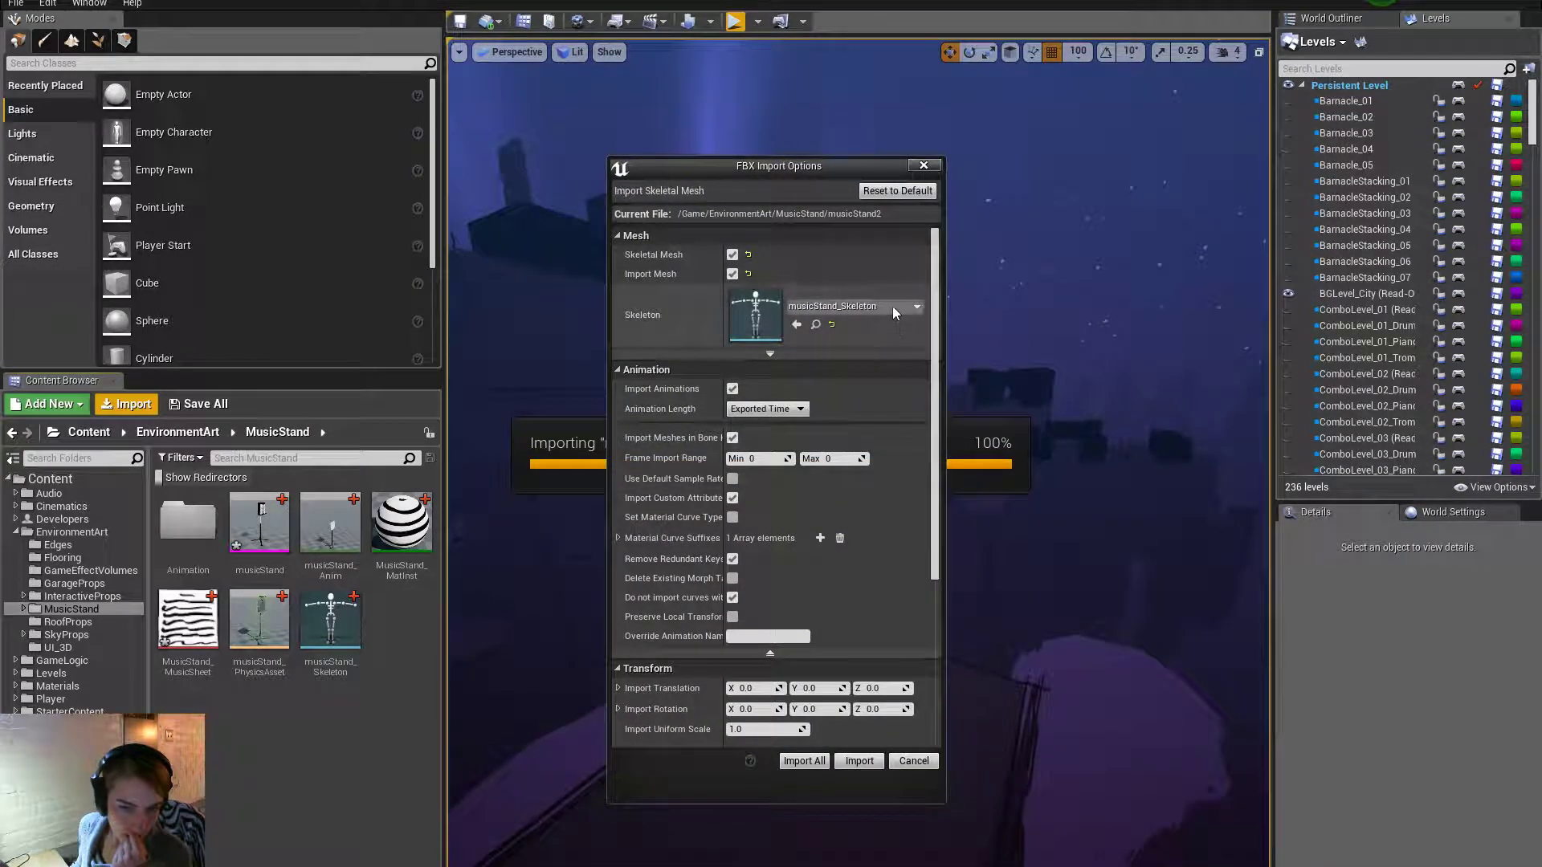
scroll(900, 361, "down", 4)
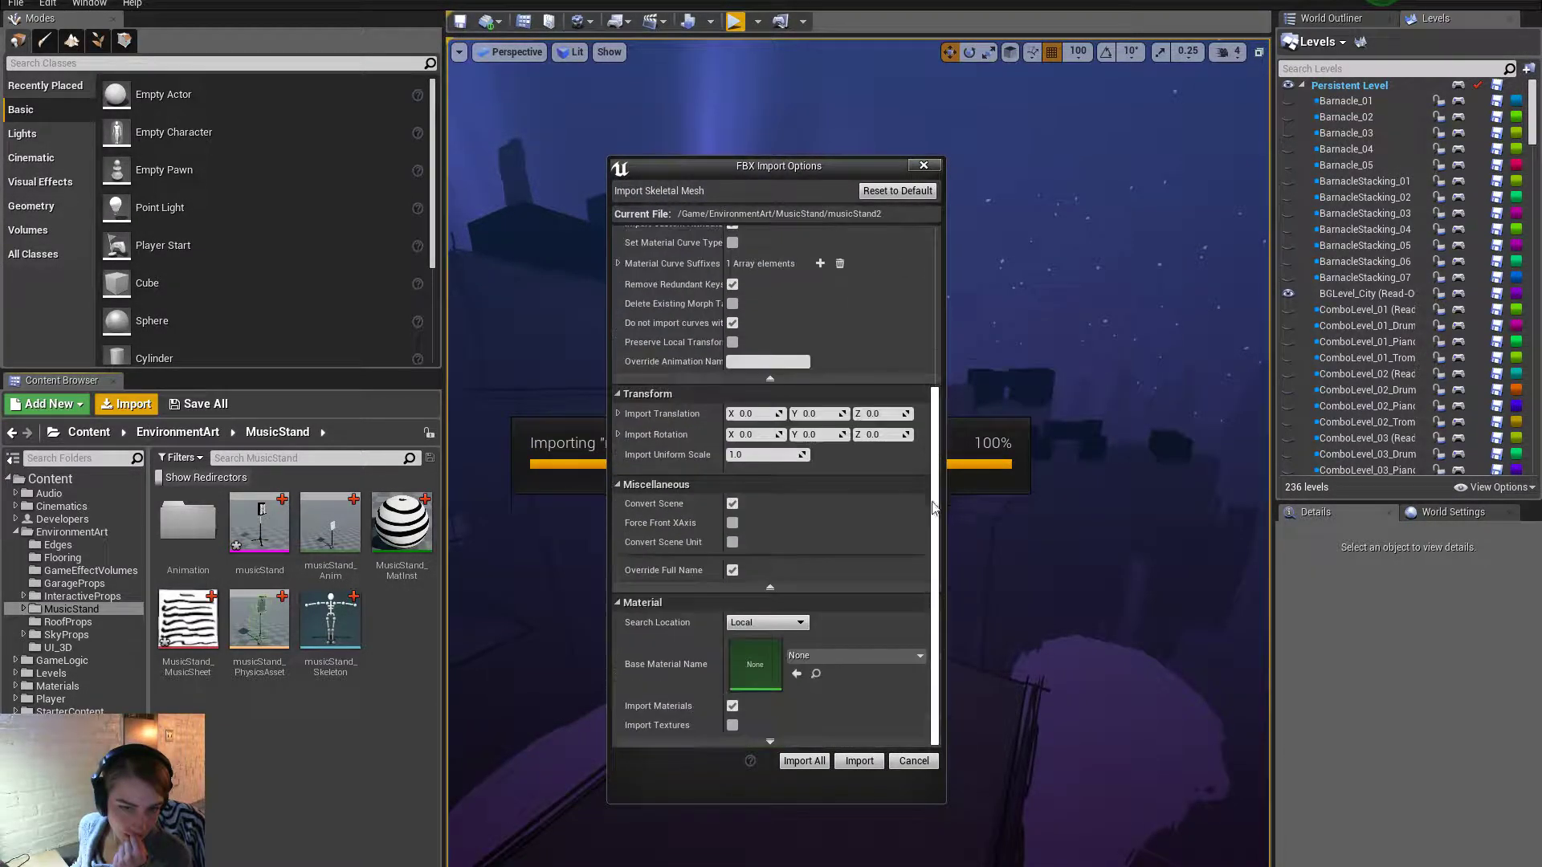
left_click(845, 764)
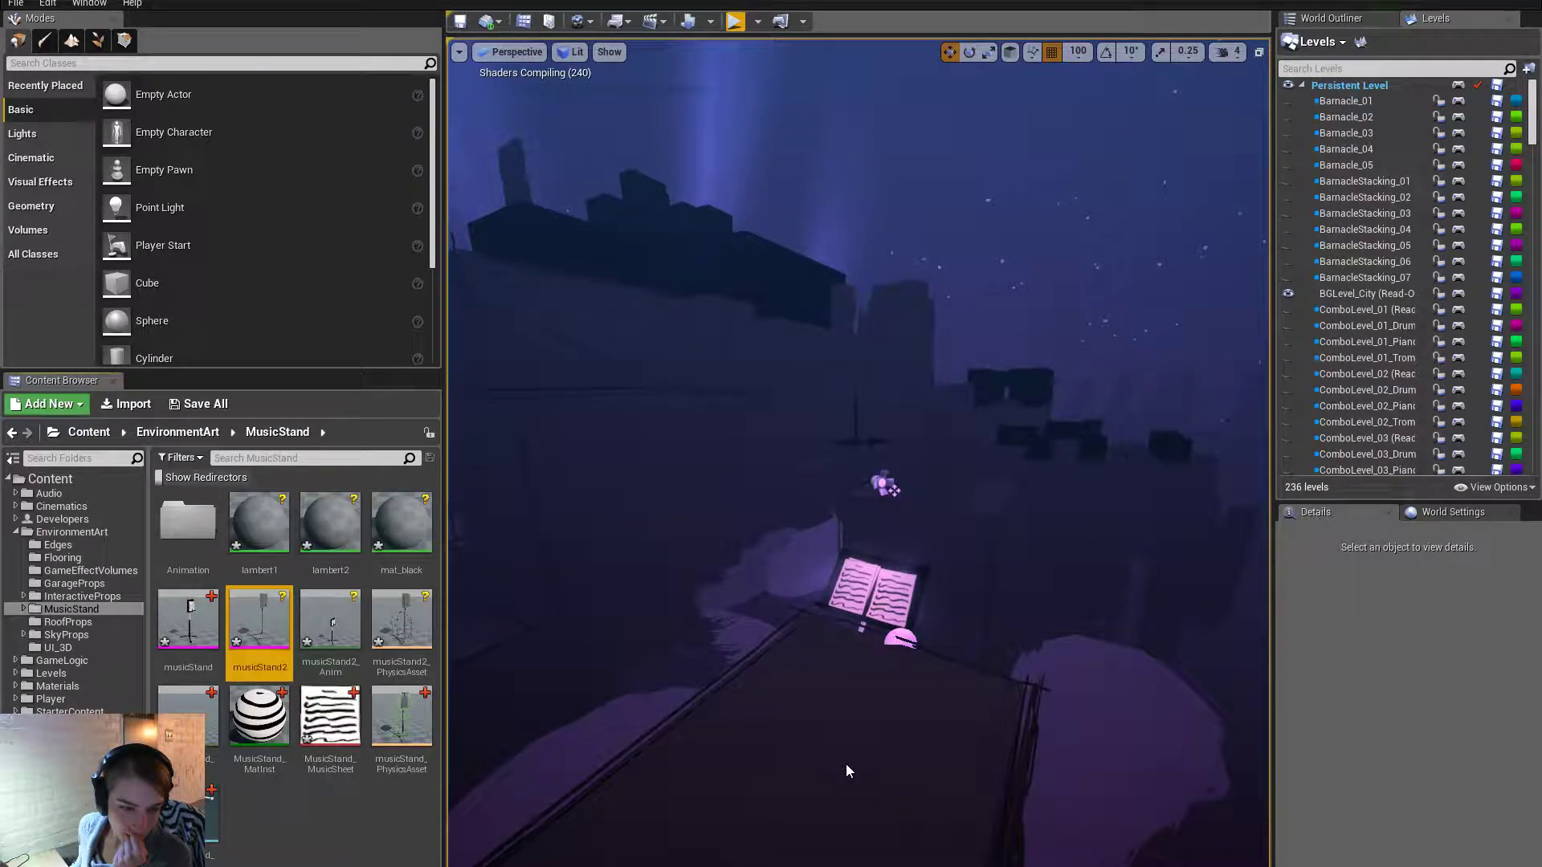
double_click(290, 632)
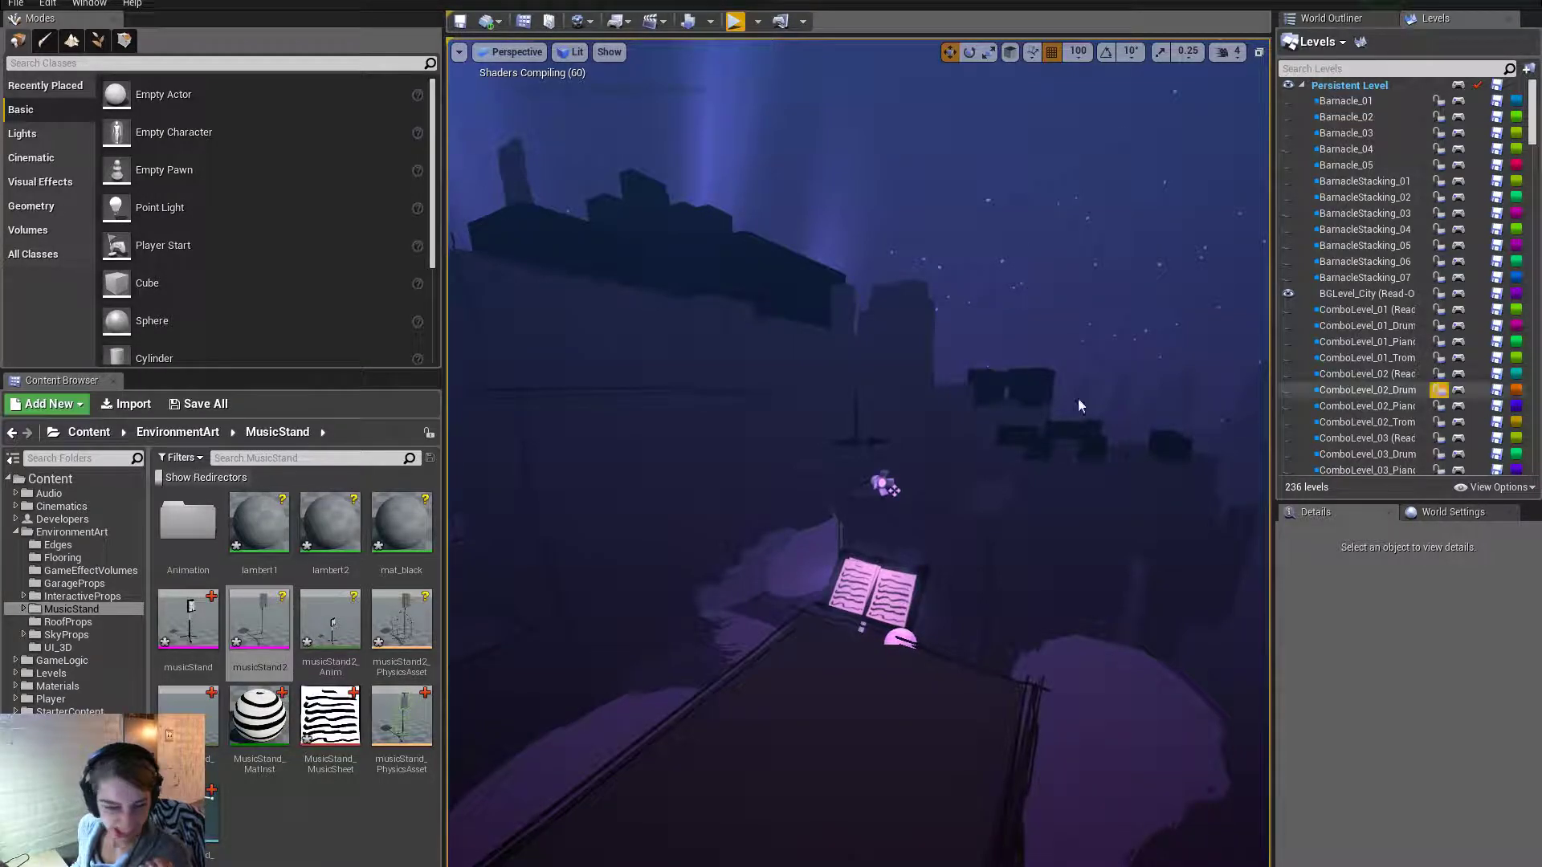
Force delete the imported musicStand2 mesh, animation and physics asset together with the lambert1, lambert2 and mat_black materials.
left_click(282, 539)
left_click(352, 526, "ctrl")
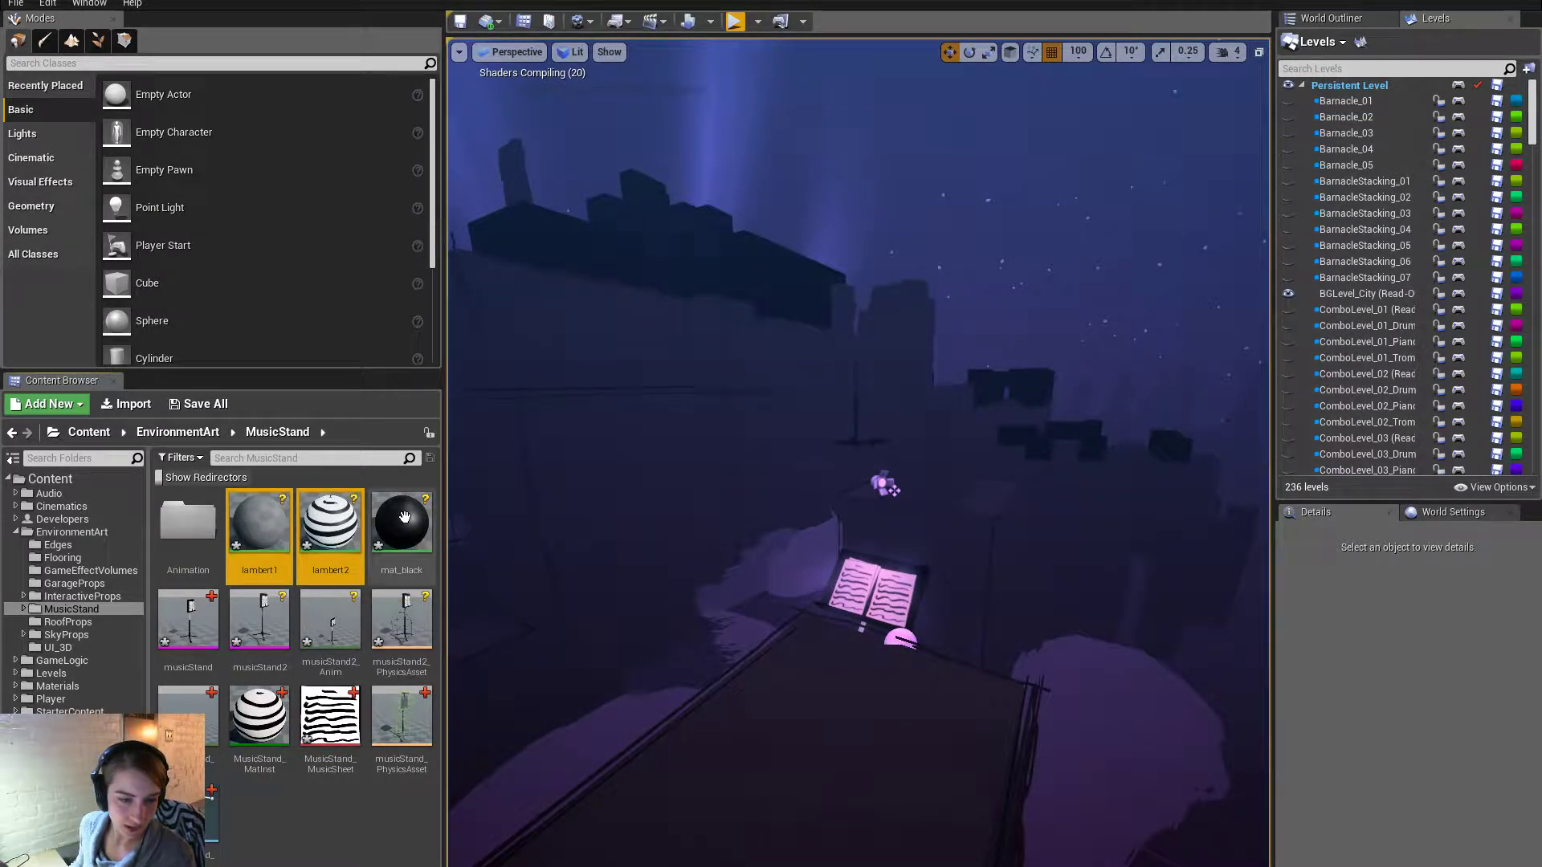
left_click(405, 519, "ctrl")
right_click(345, 526)
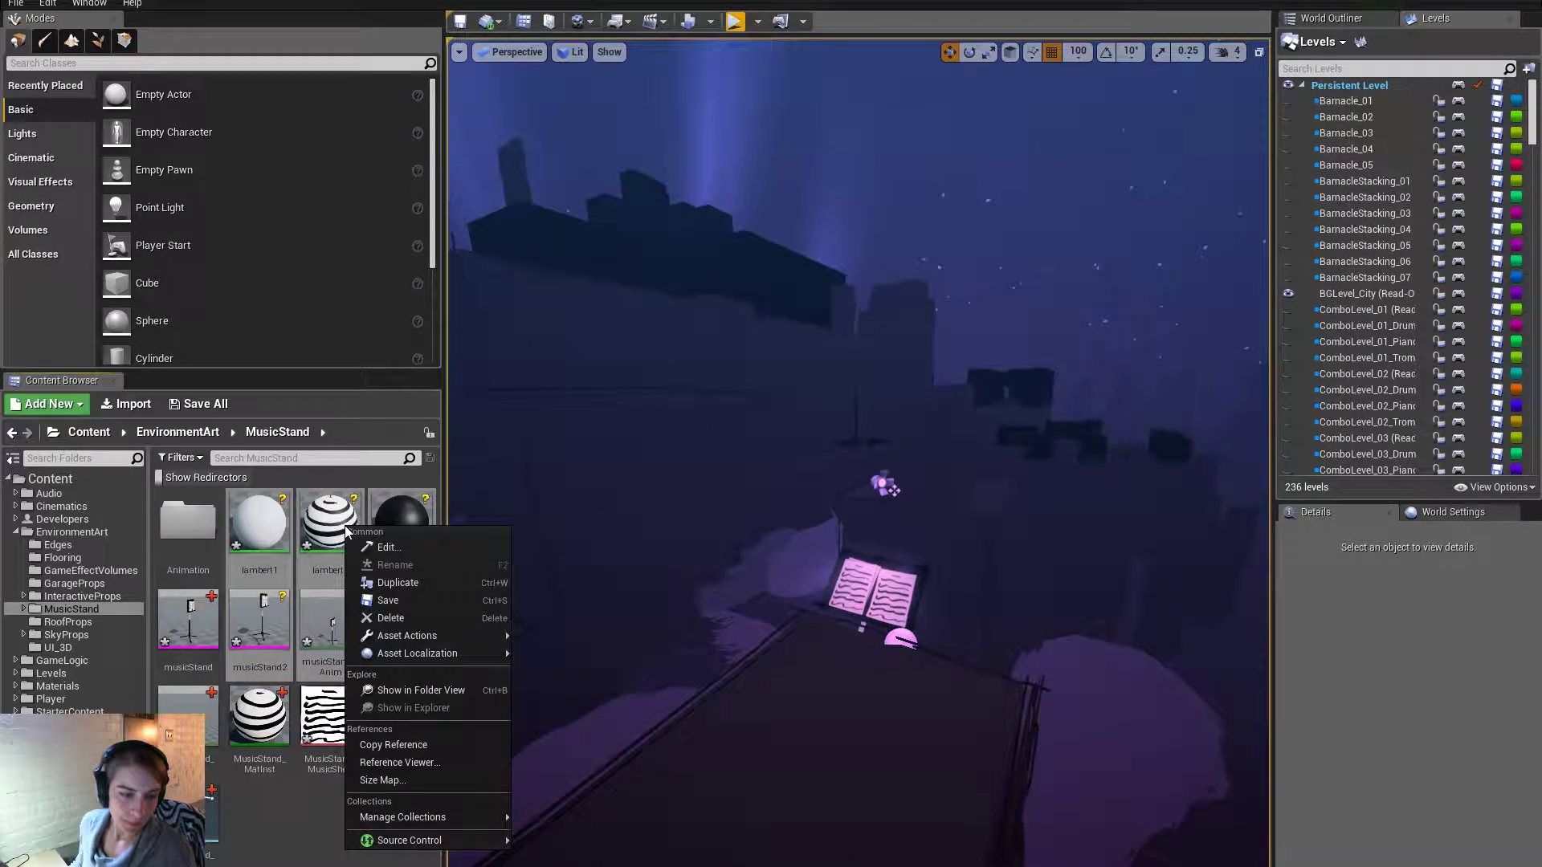
left_click(445, 618)
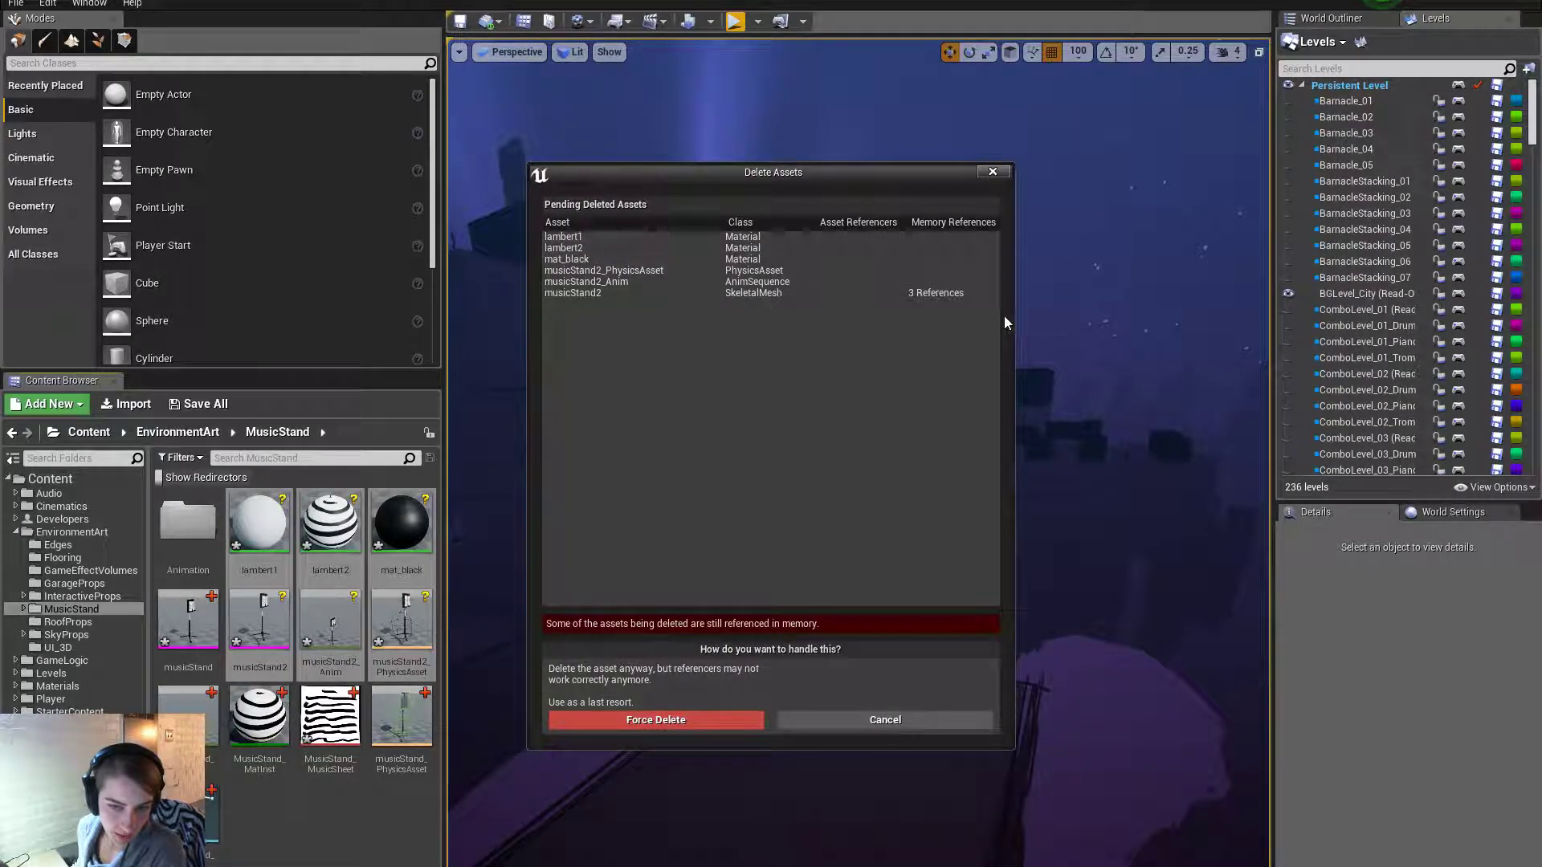
left_click(681, 722)
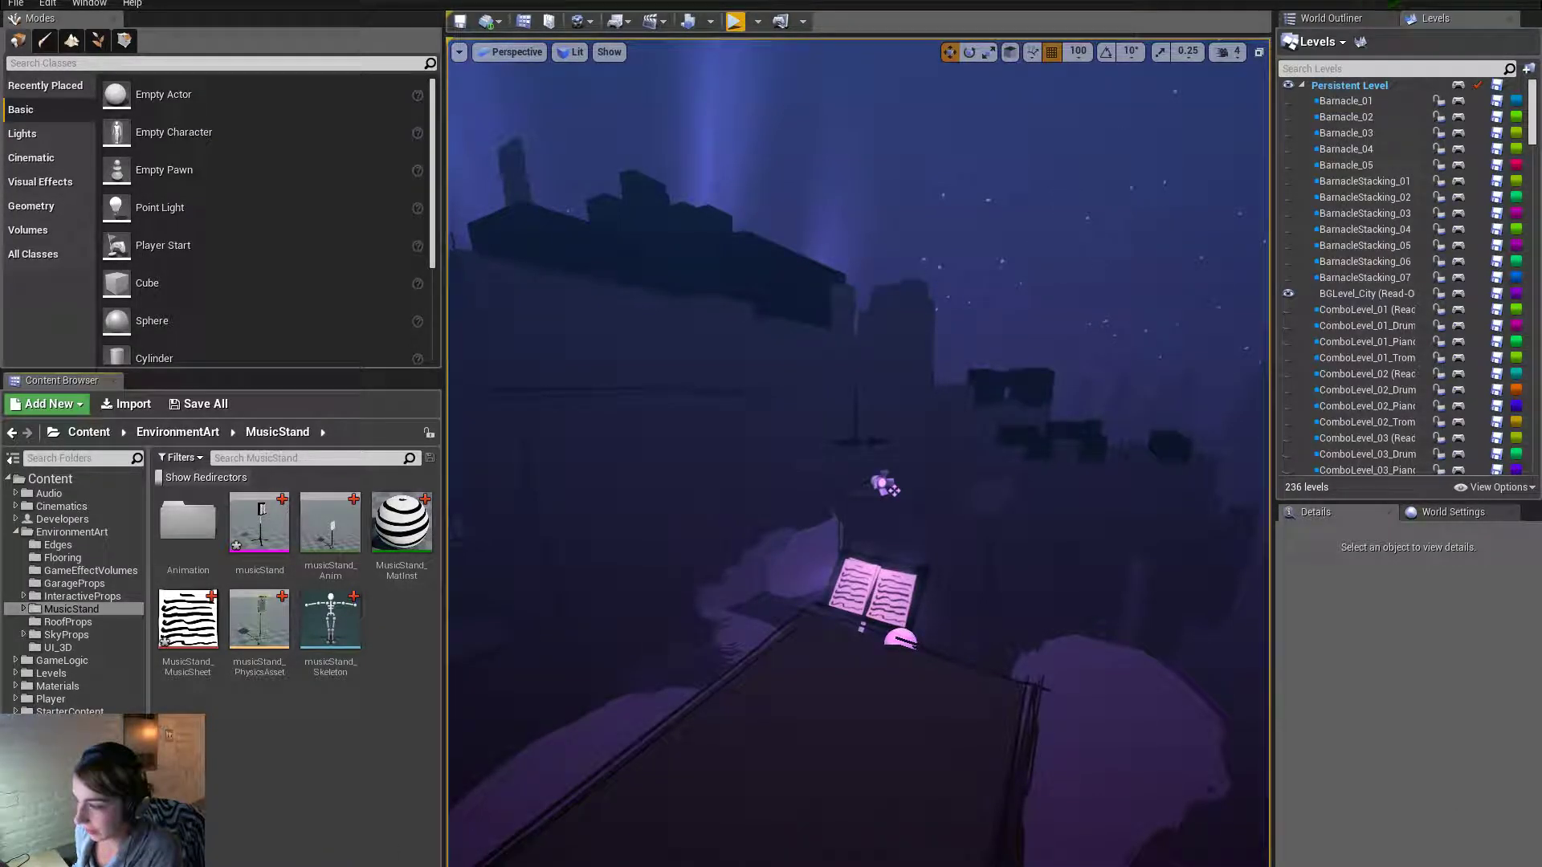
key("alt+Tab")
key("alt+Tab")
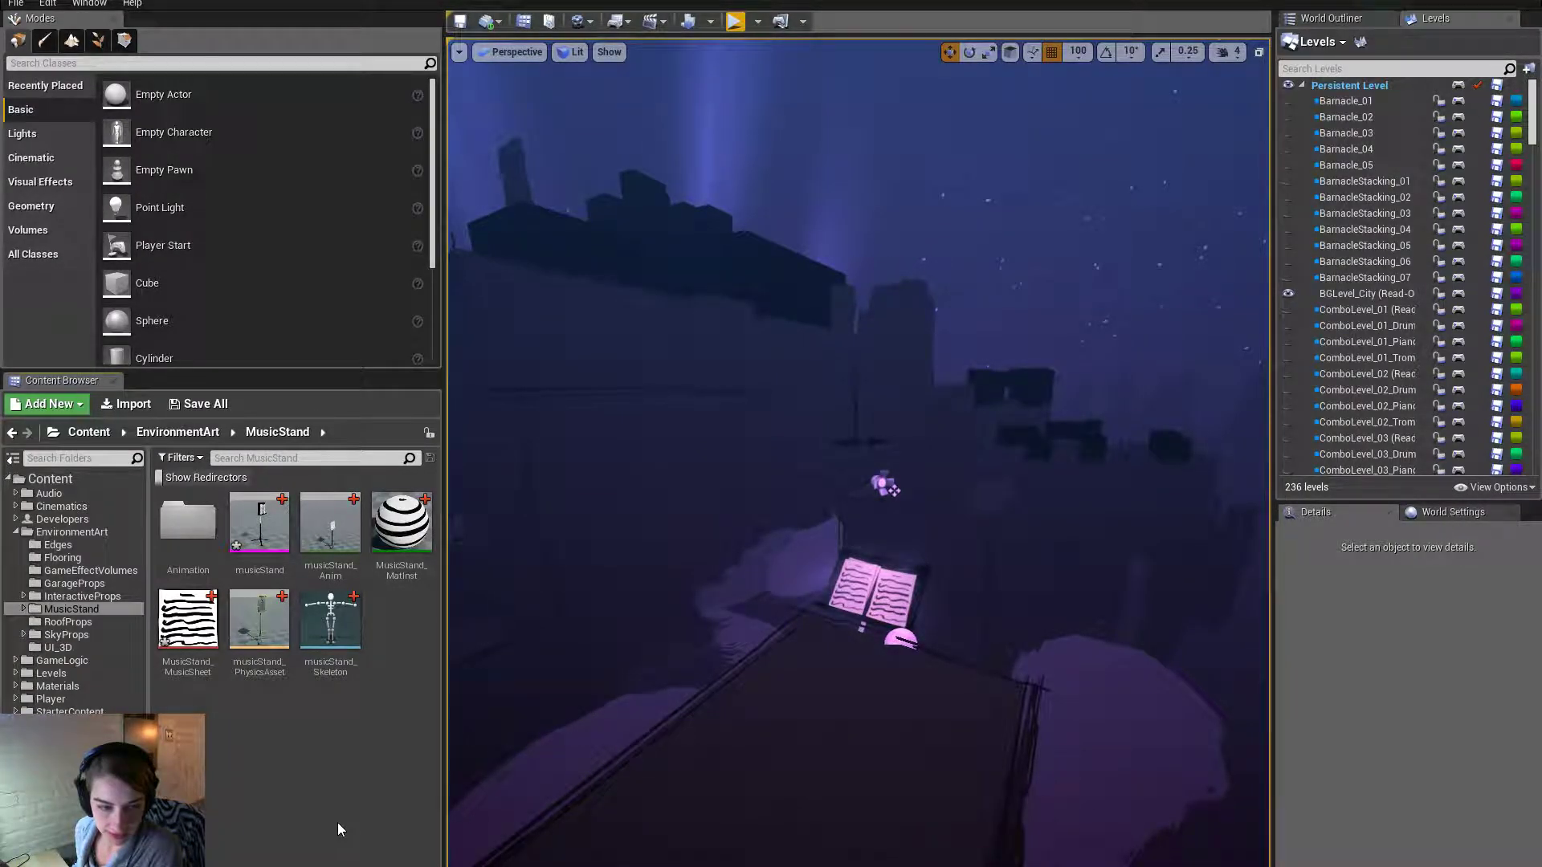
left_click(127, 404)
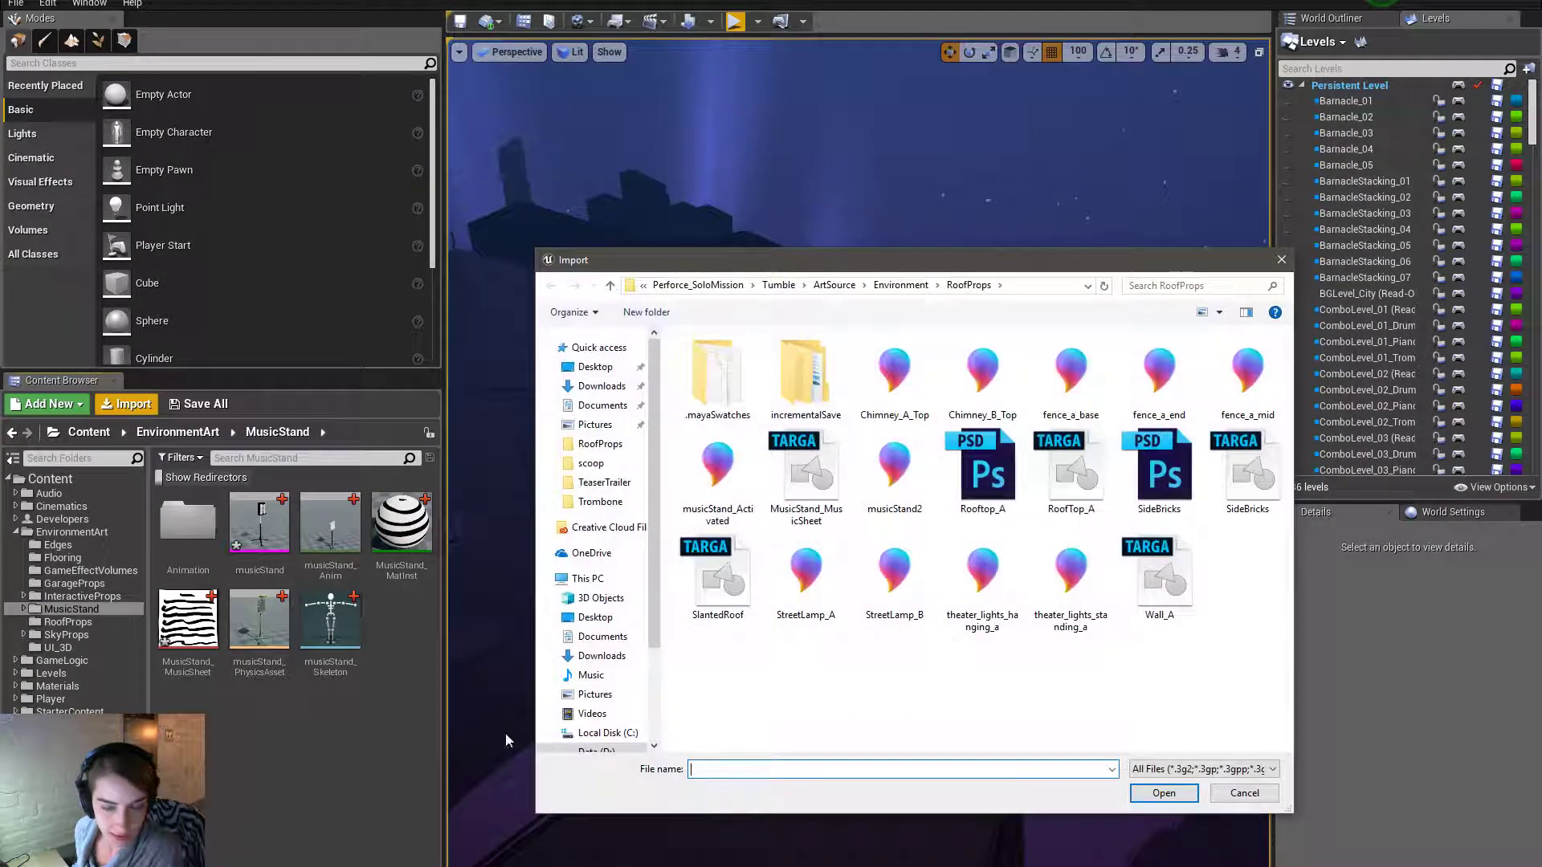
left_click(1244, 793)
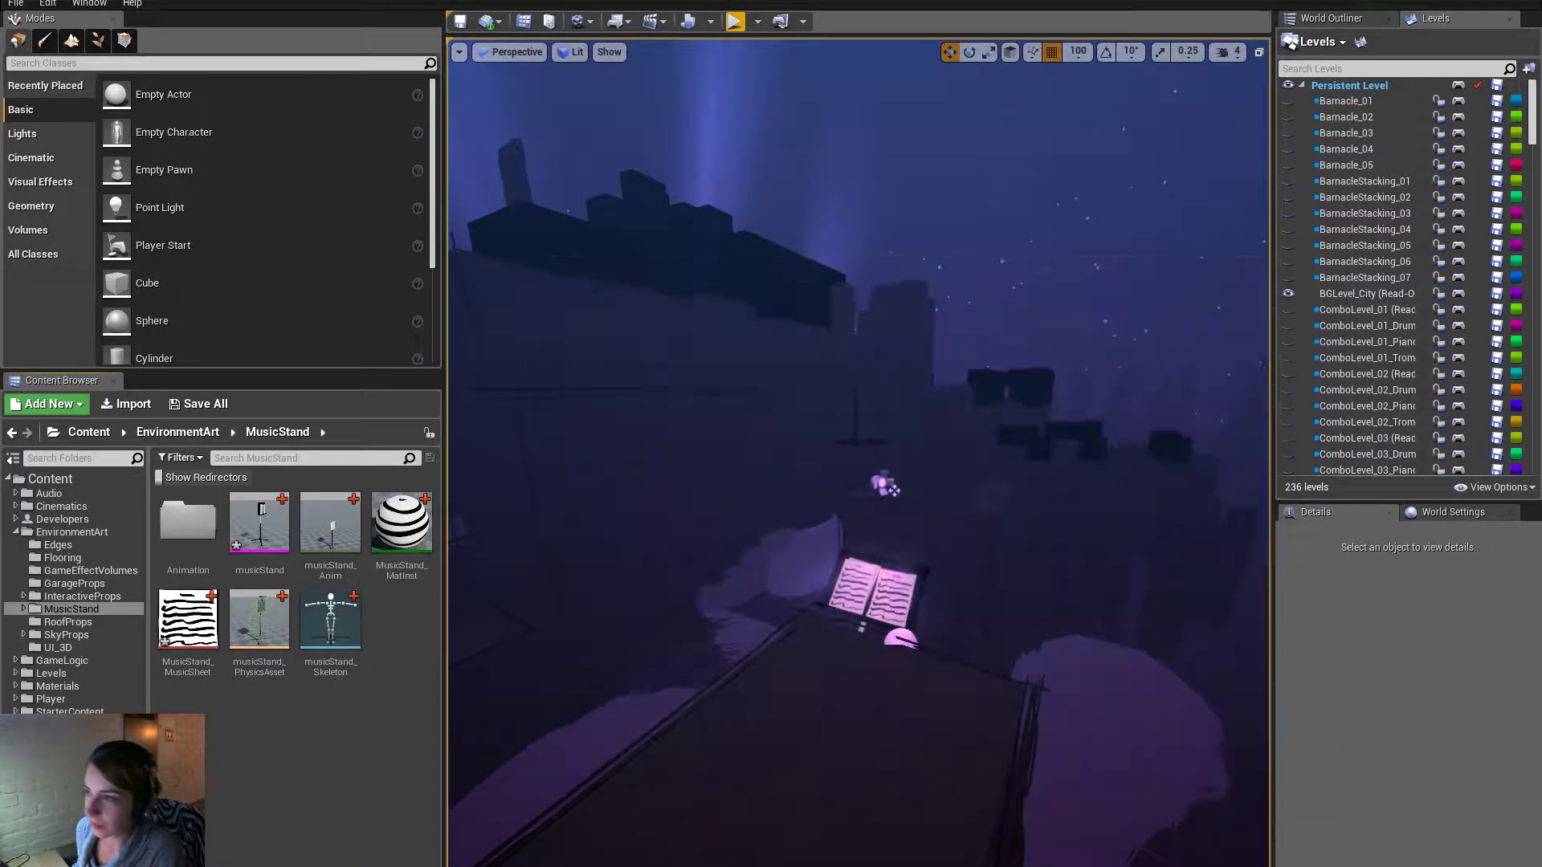
Switch to the web browser and search Google for "ue4 morph targets not importing".
left_click_drag(1541, 65, 910, 3)
left_click(236, 57)
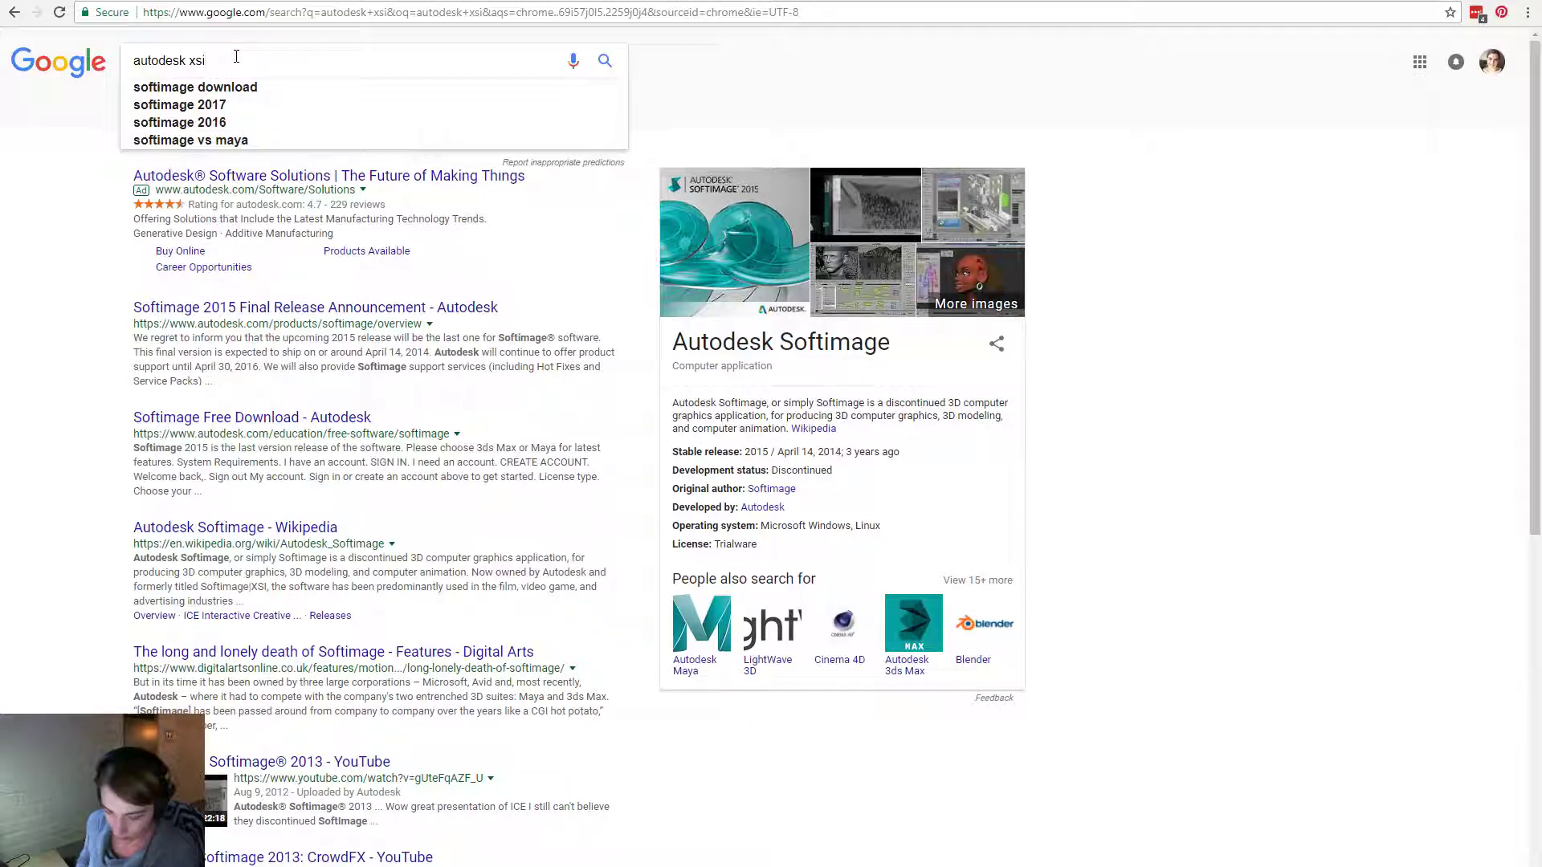
key("ctrl+a")
key("BackSpace")
type("ue4")
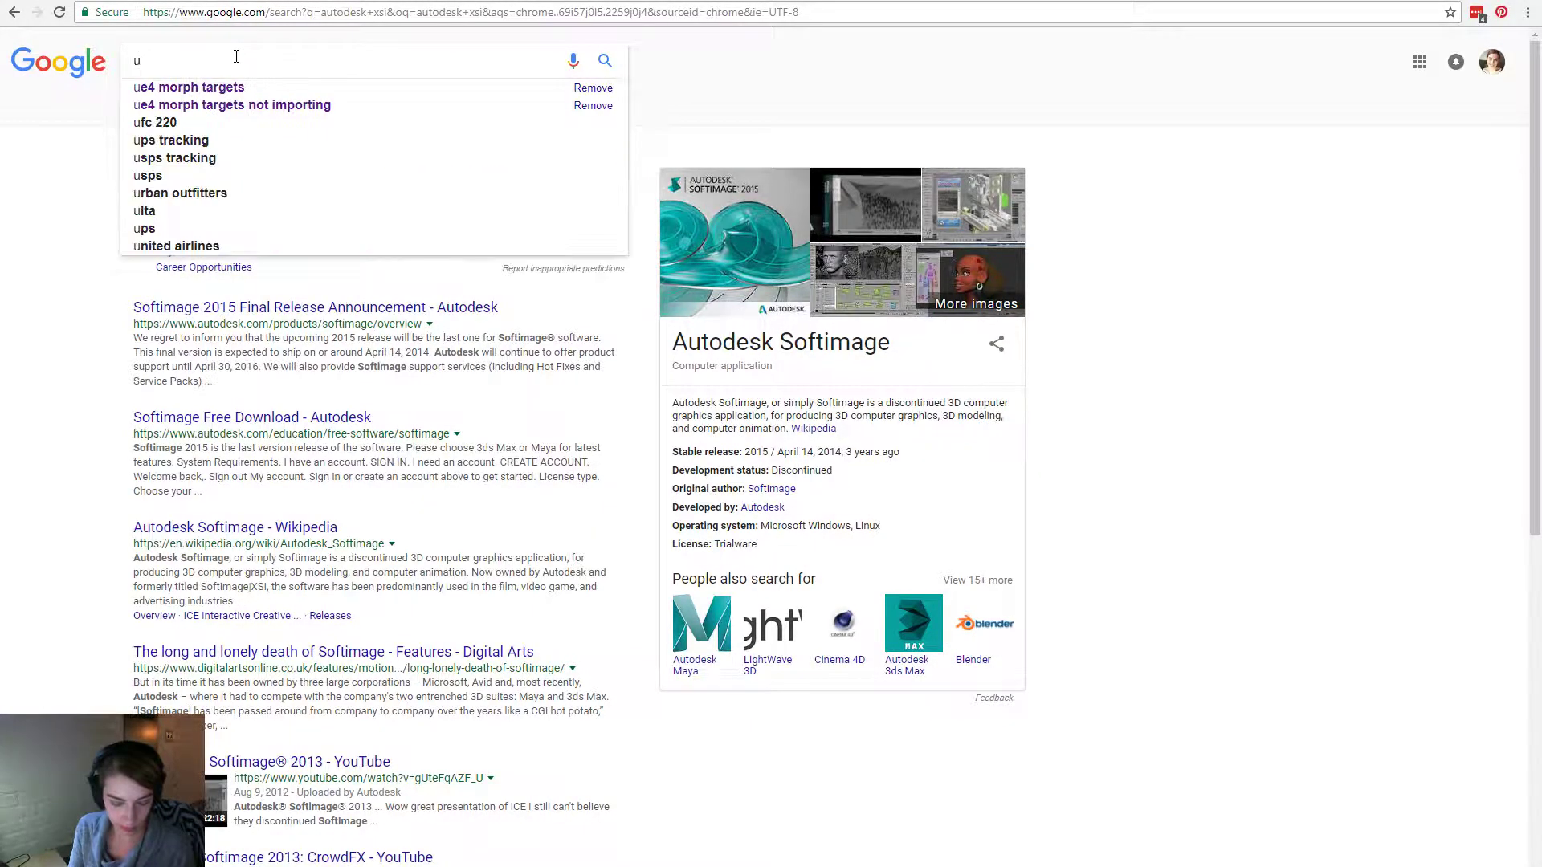
key("BackSpace")
type("4 morph targf")
key("Down")
key("Down")
key("Return")
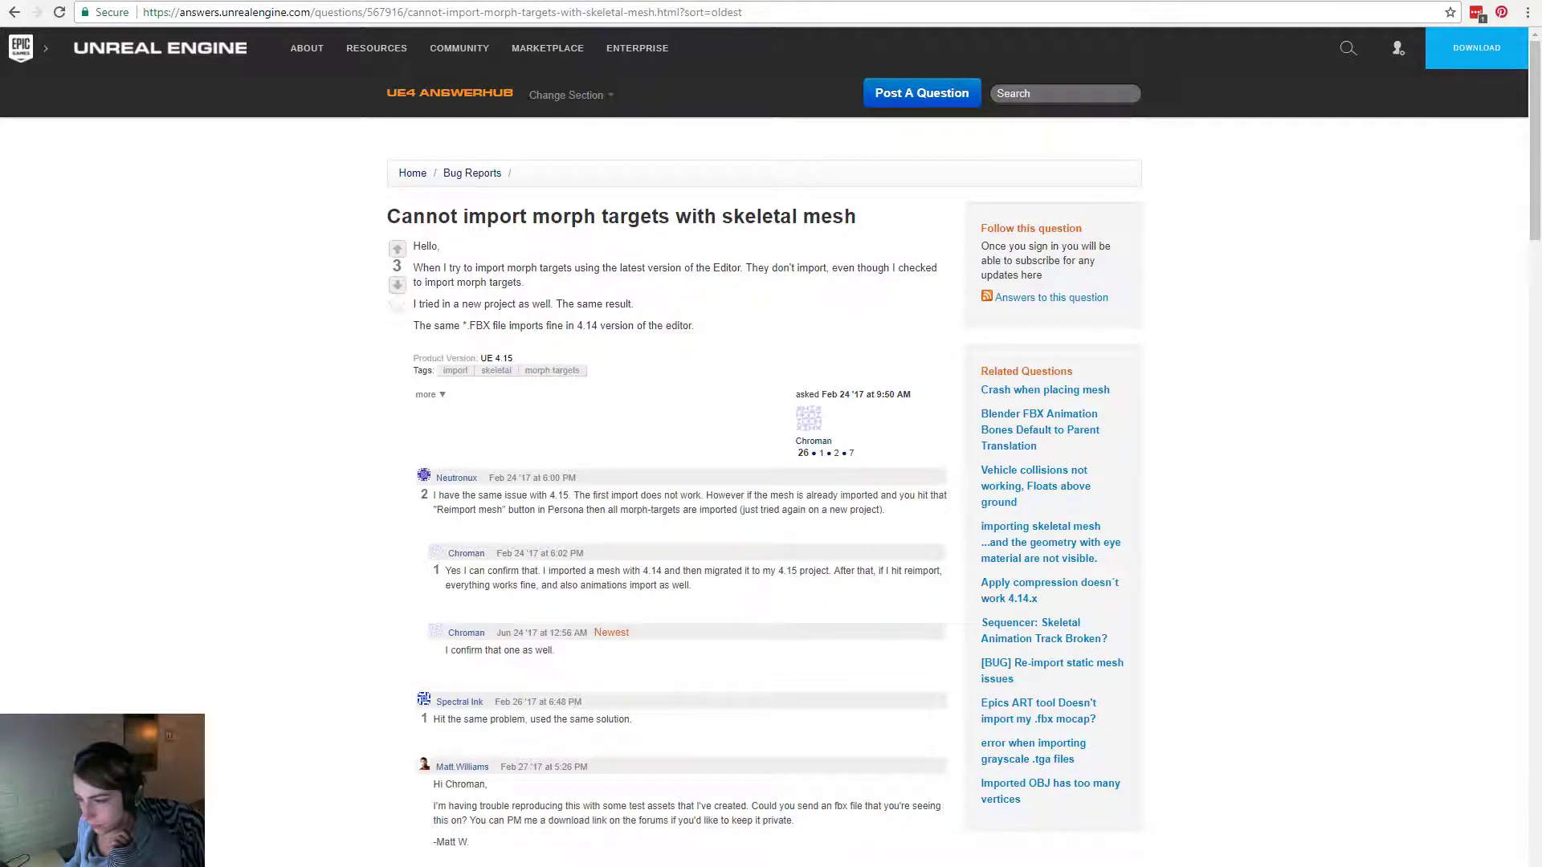
Switch to Unreal Editor and open the musicStand skeletal mesh to check its available editor panels and asset details.
key("alt+Tab")
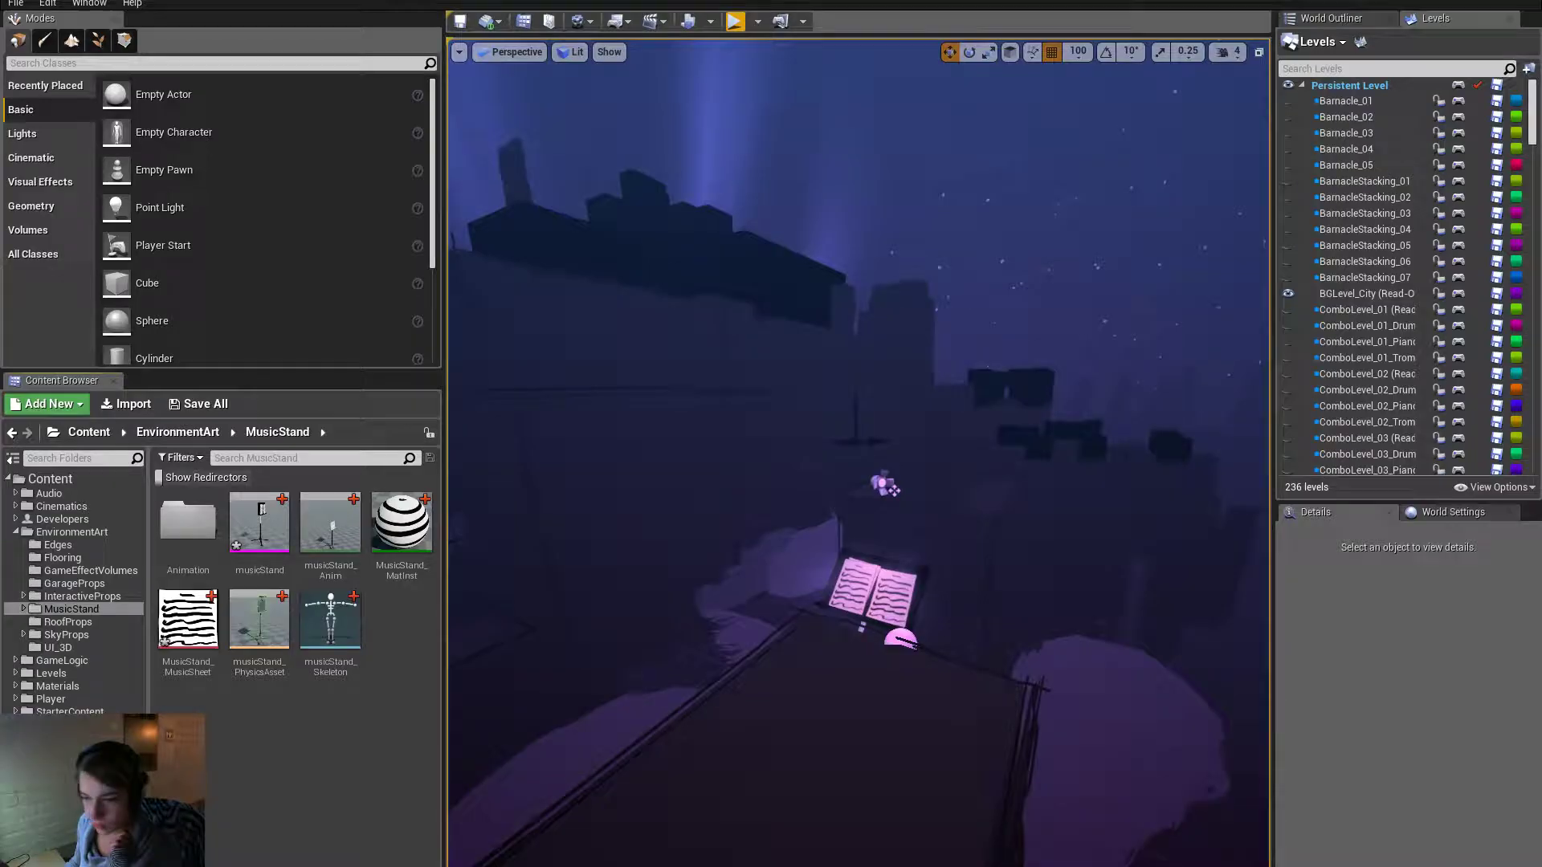
double_click(271, 522)
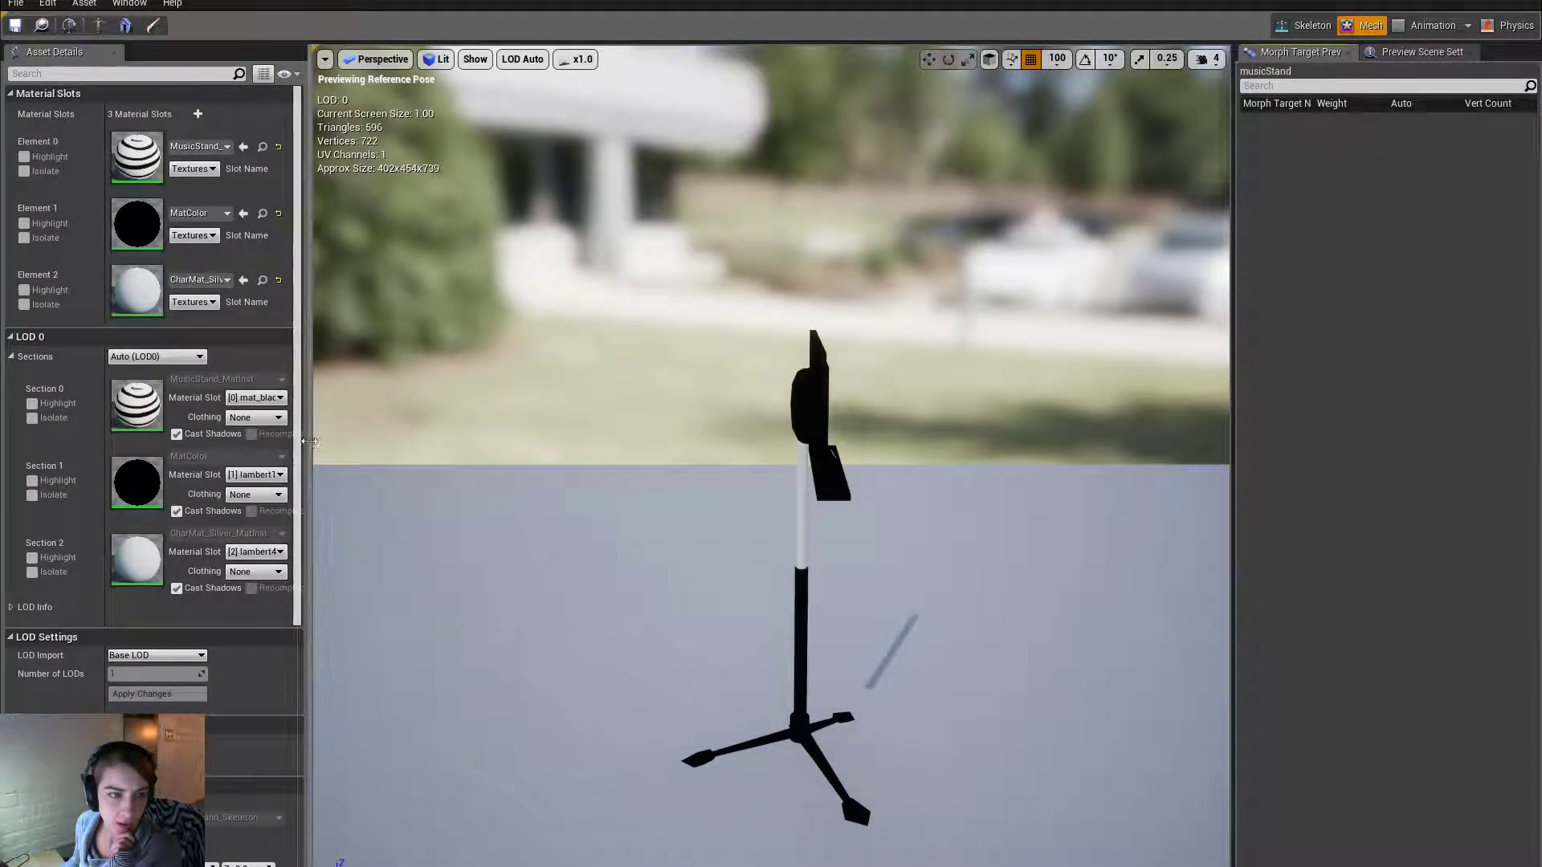
left_click(128, 4)
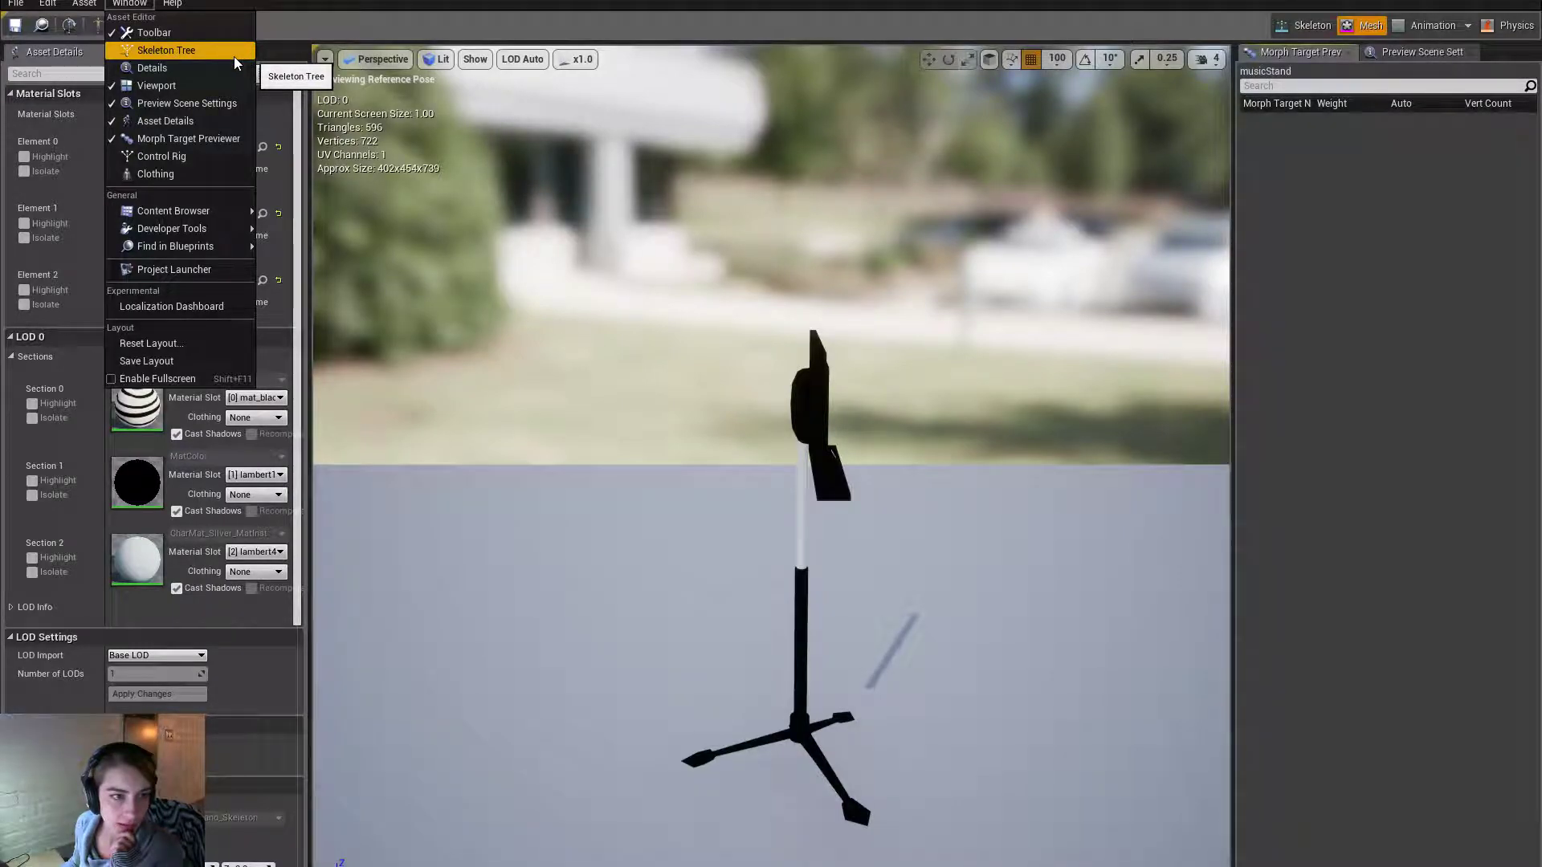
left_click(570, 25)
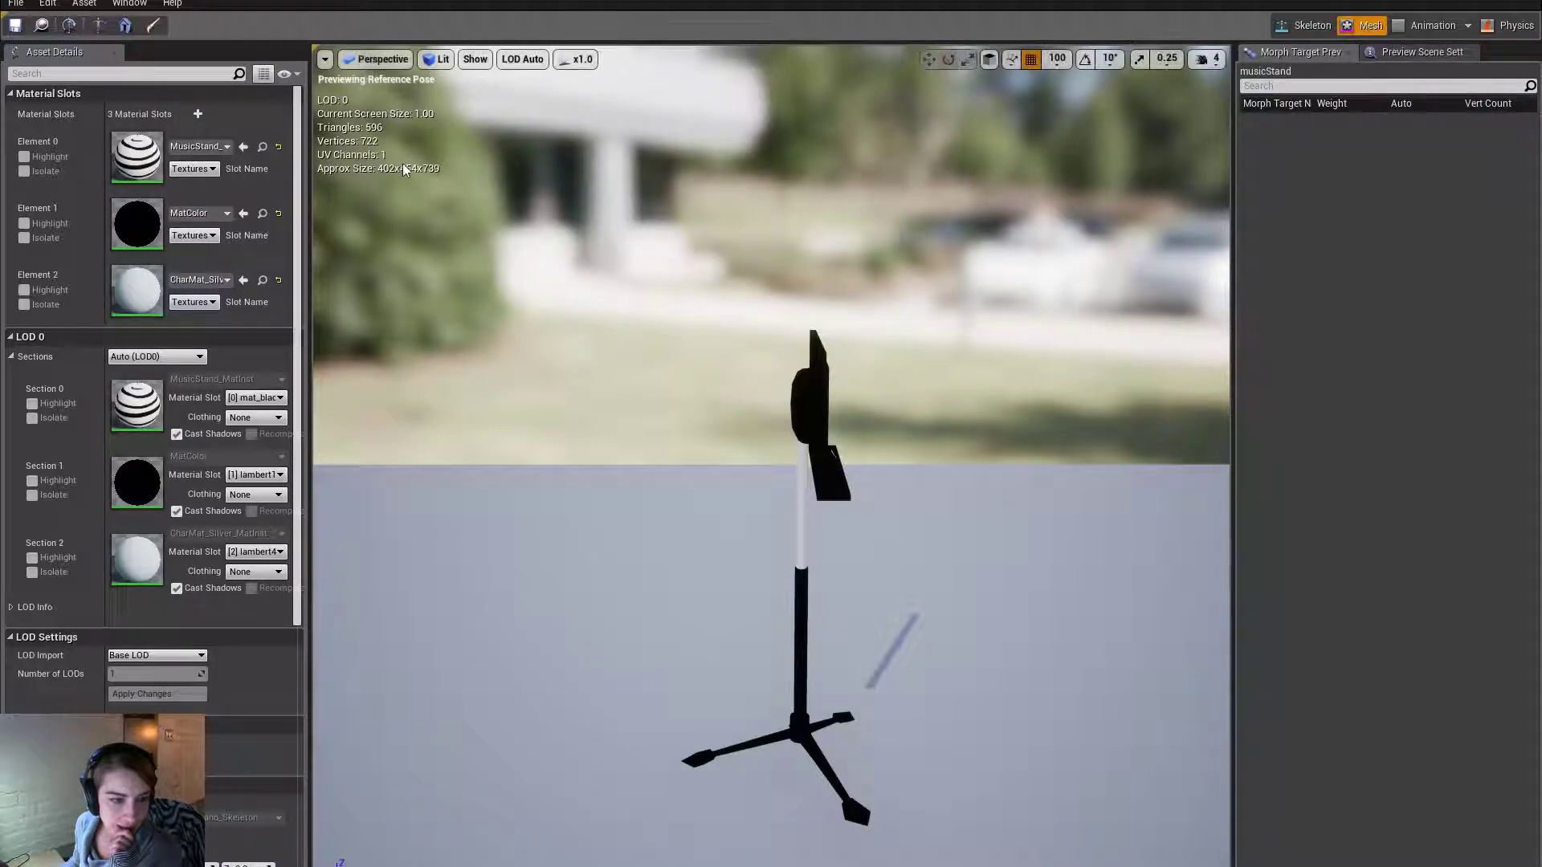
scroll(301, 553, "down", 3)
left_click_drag(298, 547, 368, 162)
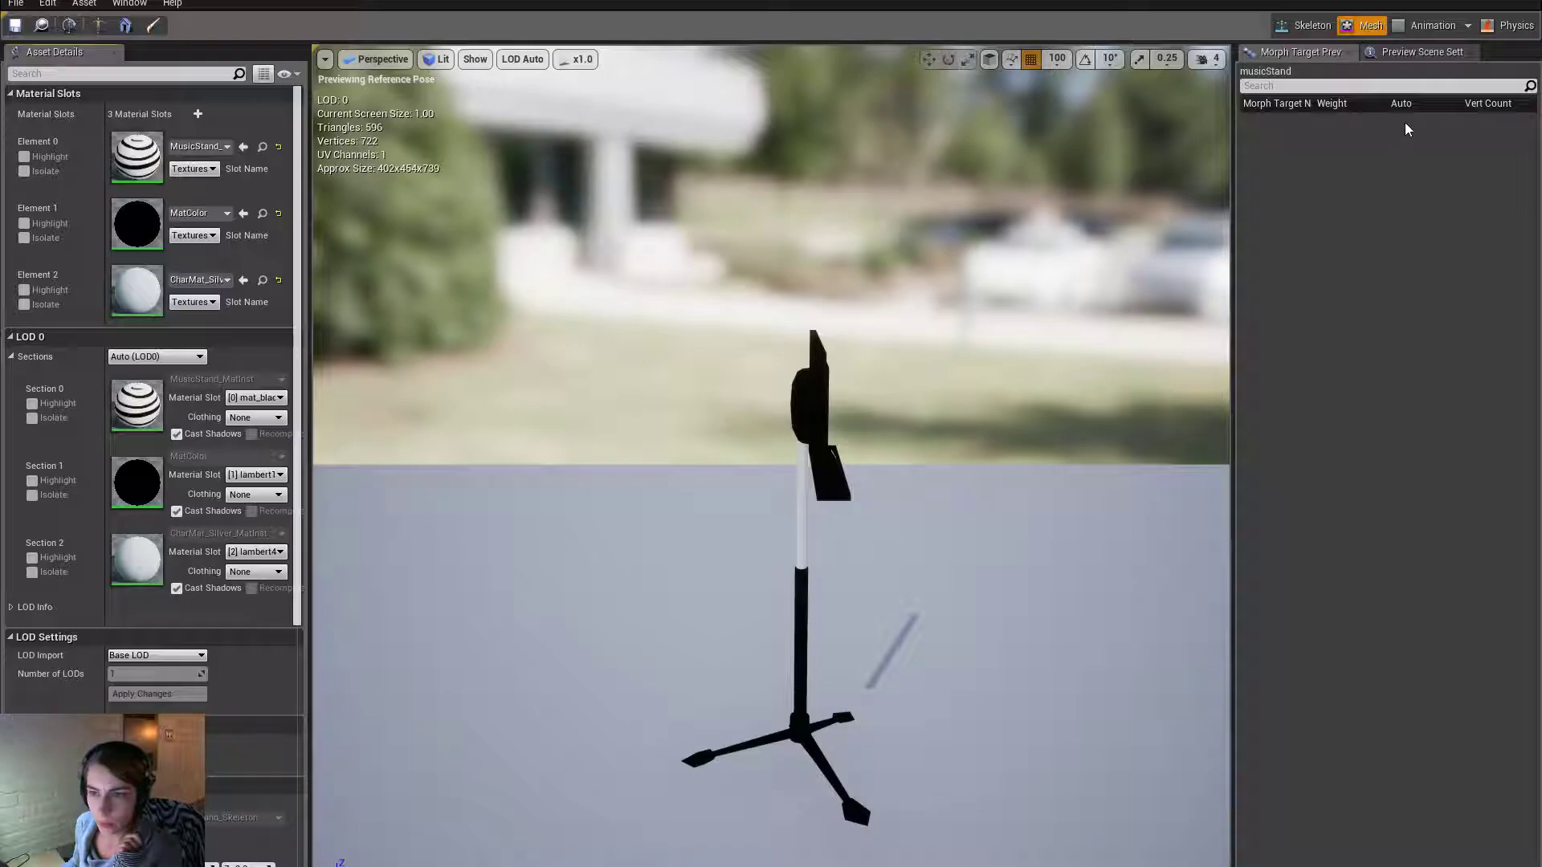
Close the Morph Target Previewer of the musicStand mesh and show it again.
left_click(1413, 53)
left_click(1248, 53)
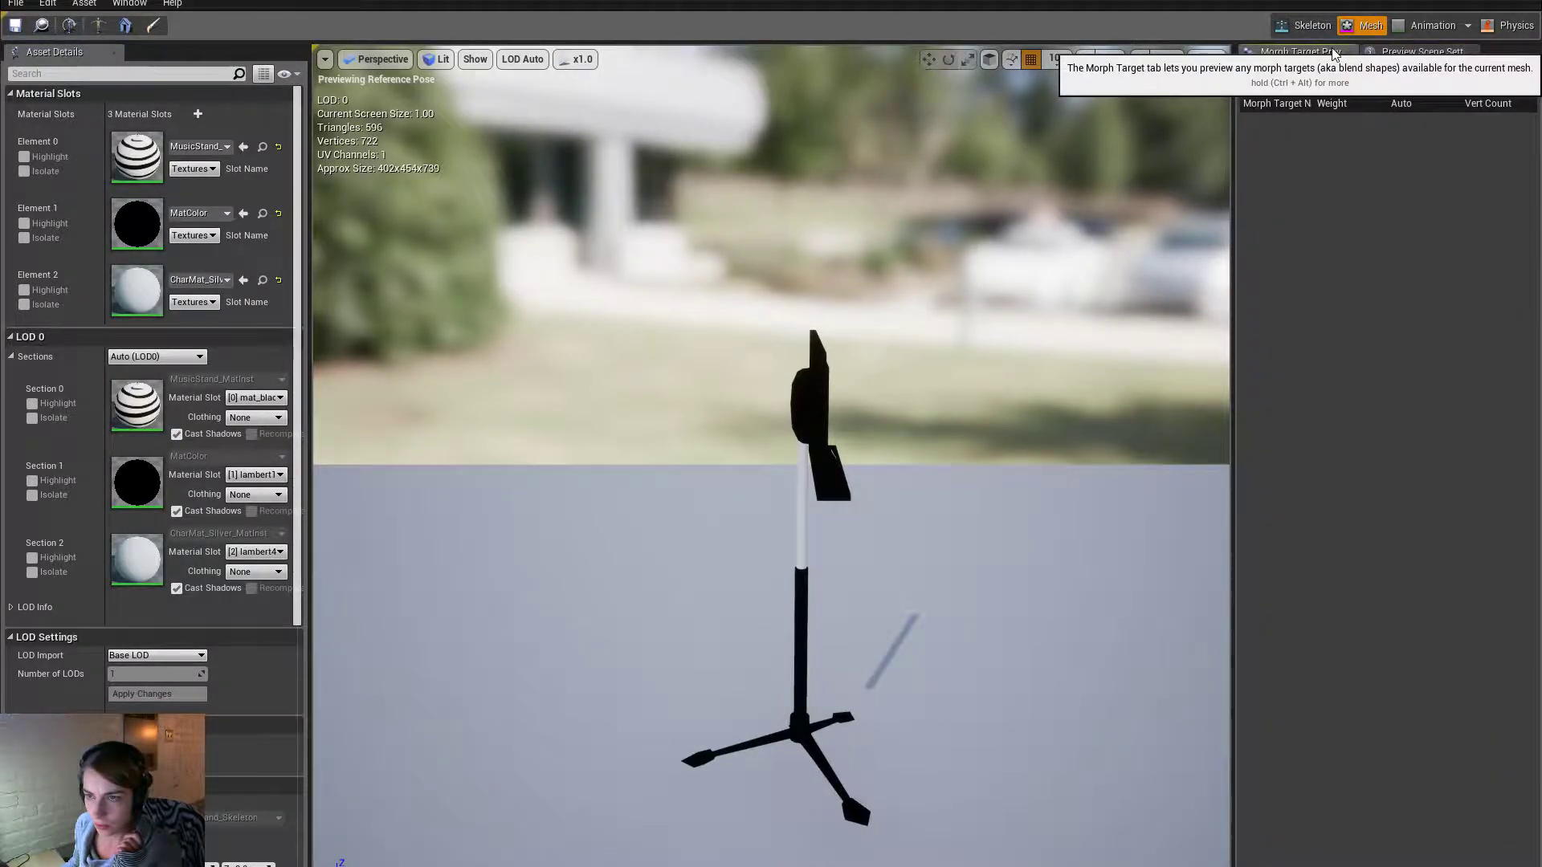
left_click(1349, 52)
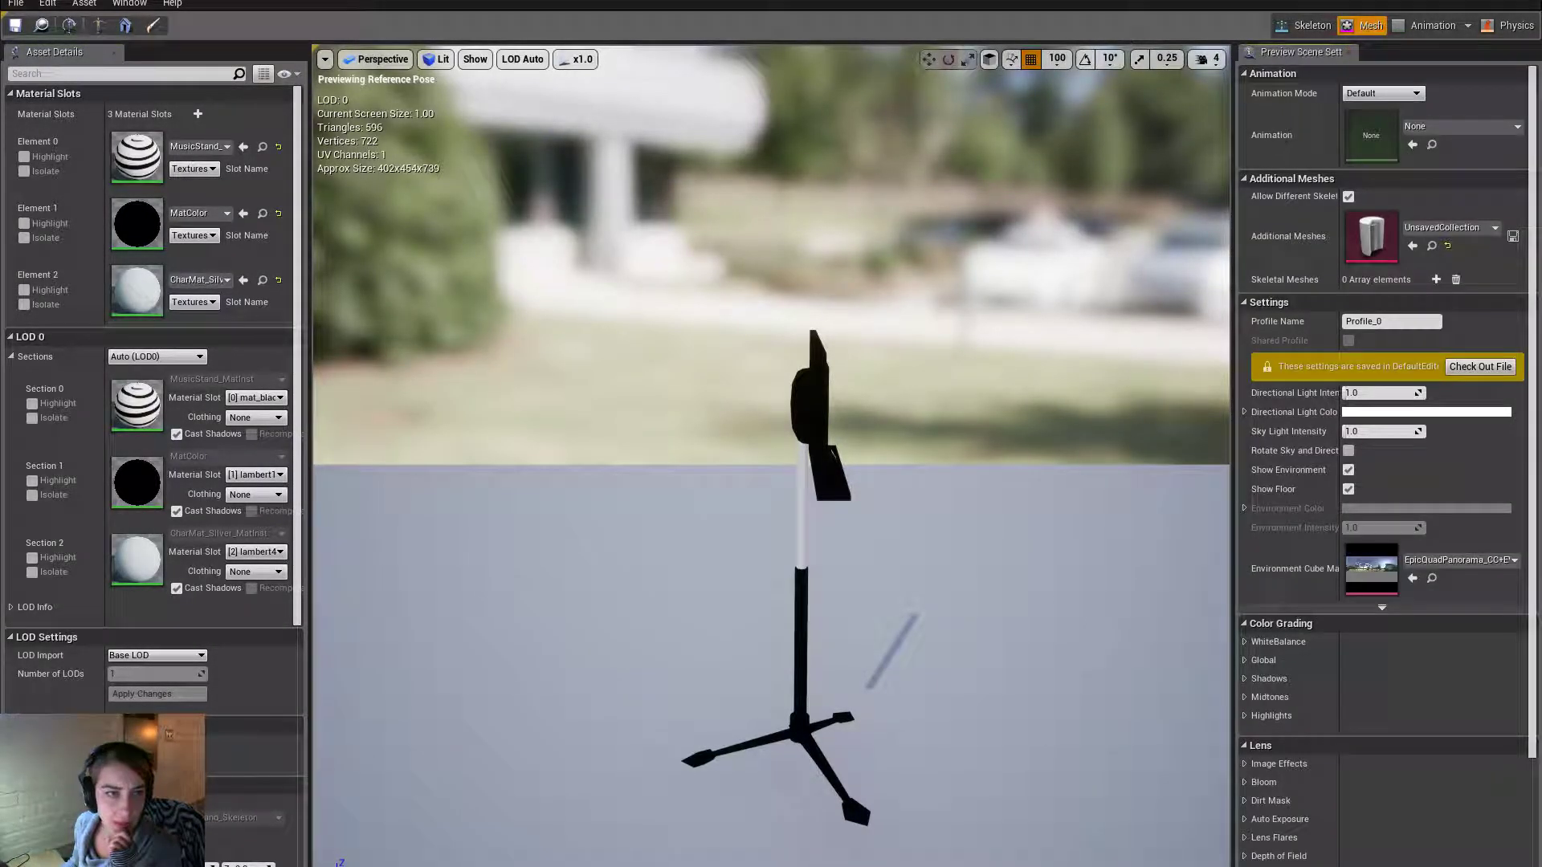
left_click(129, 3)
left_click(213, 141)
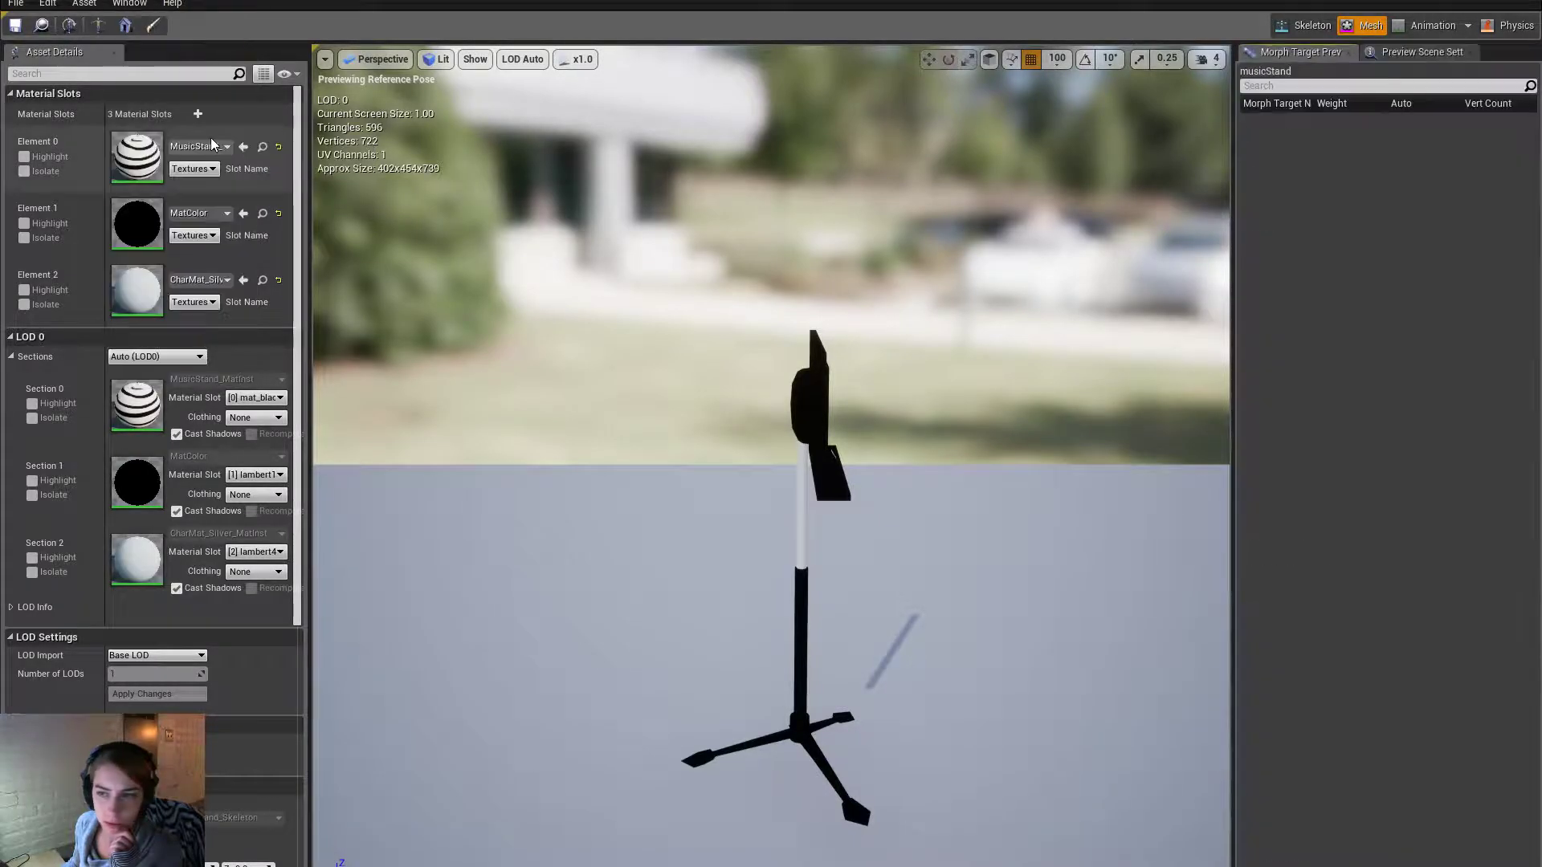
Examine the musicStand mesh's preview scene settings and its asset details down to the import settings for morph targets.
left_click(1423, 53)
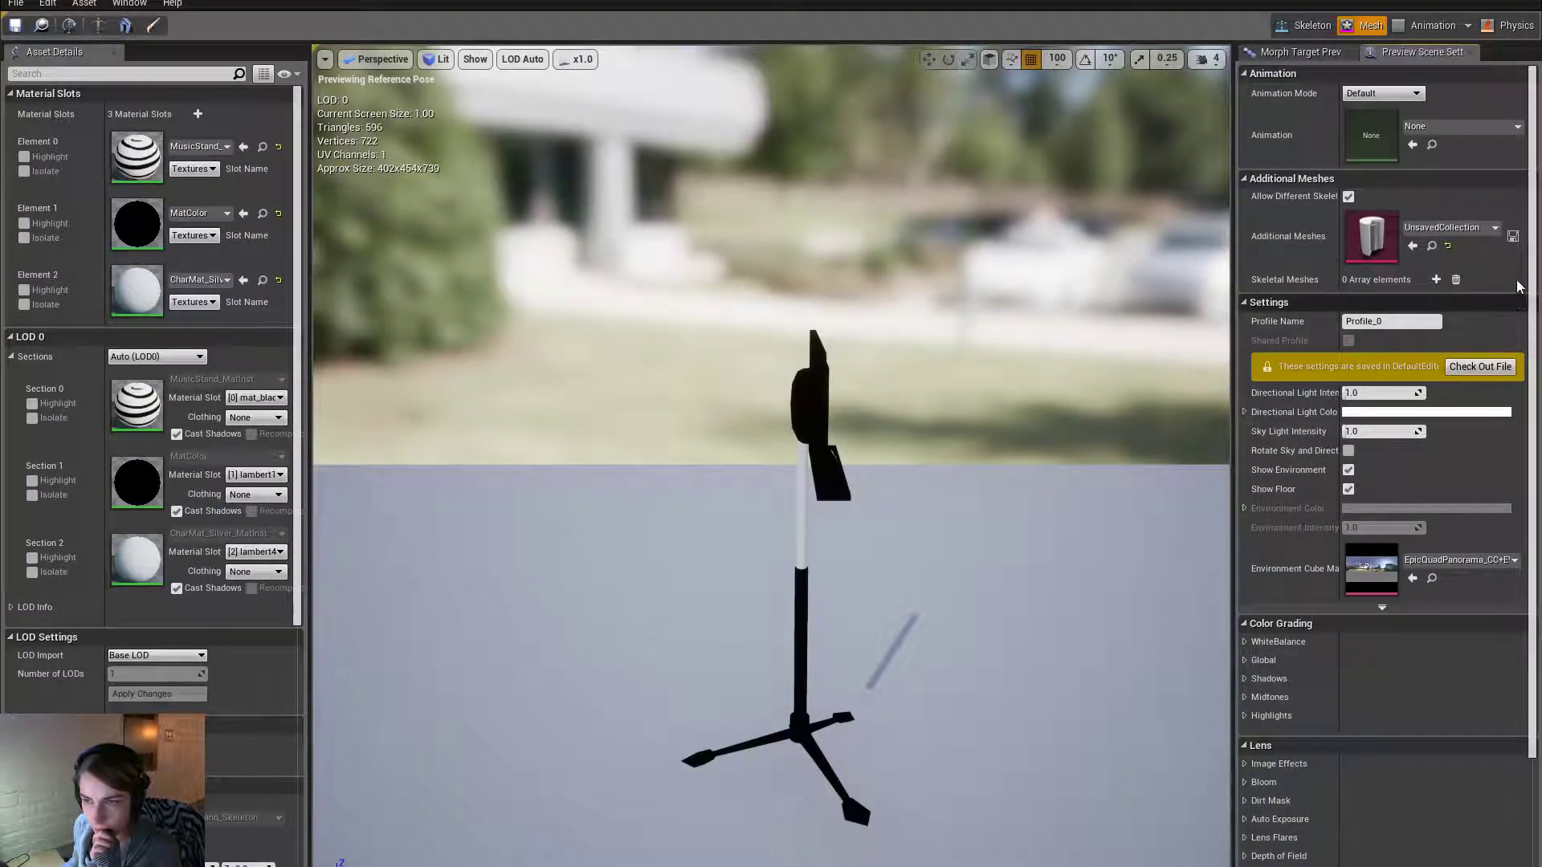
scroll(1530, 322, "down", 3)
scroll(1530, 323, "down", 2)
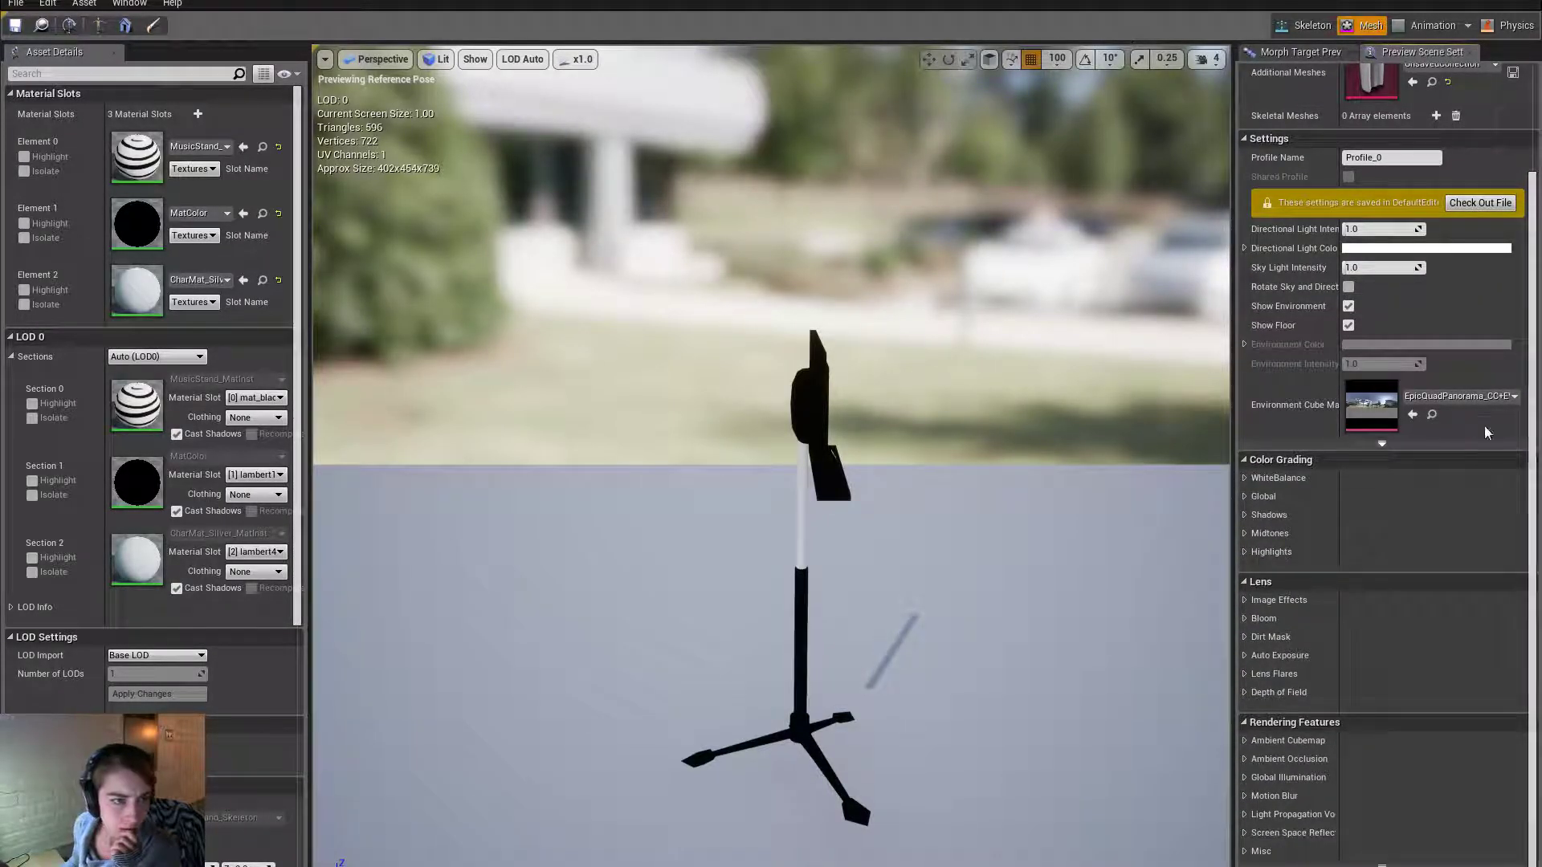
scroll(152, 474, "down", 8)
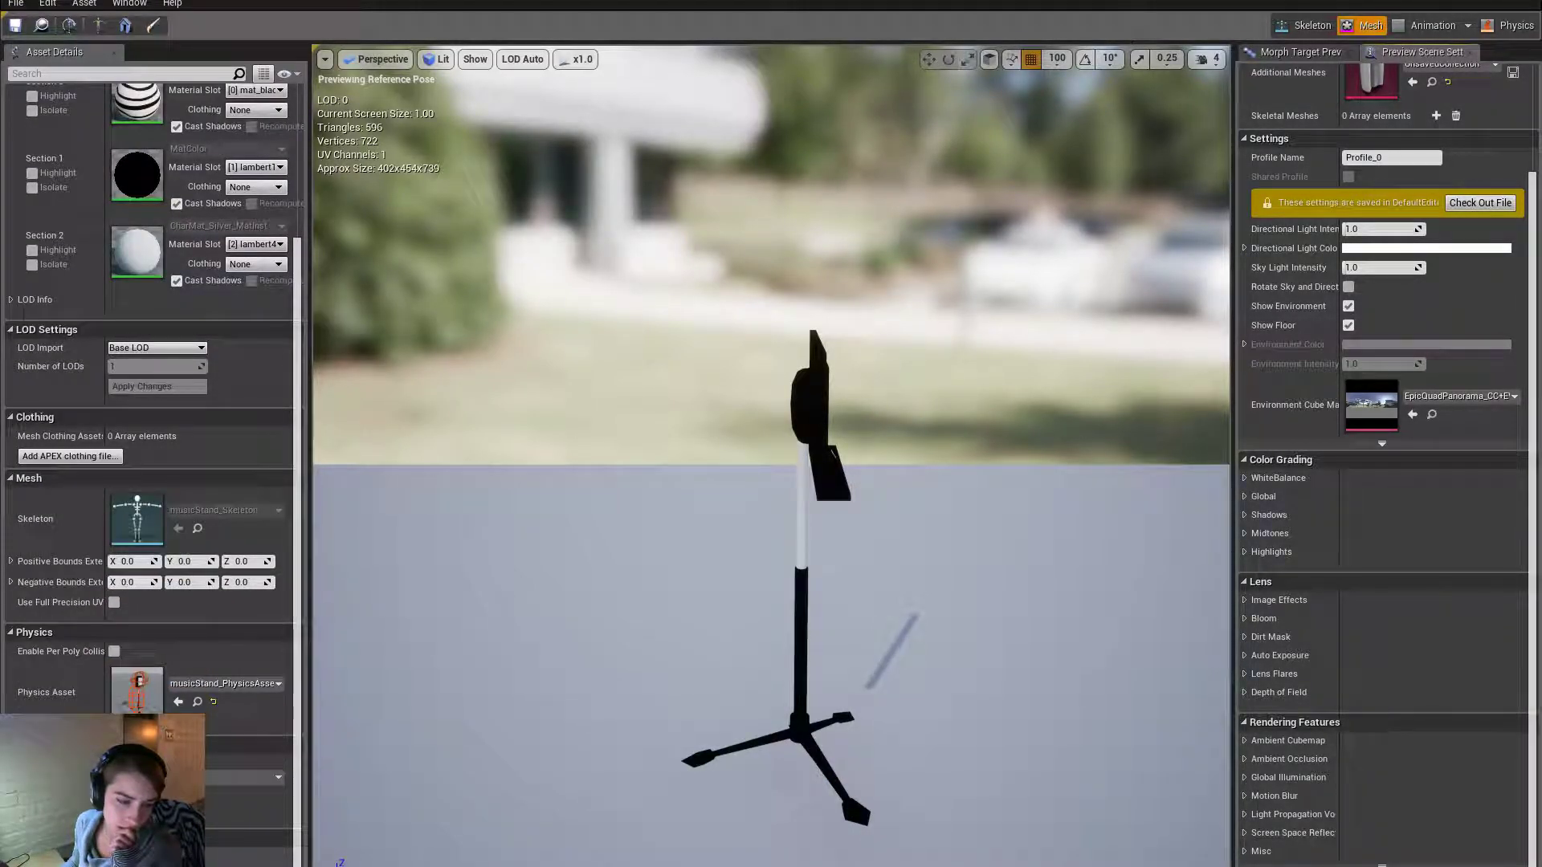
scroll(153, 474, "down", 2)
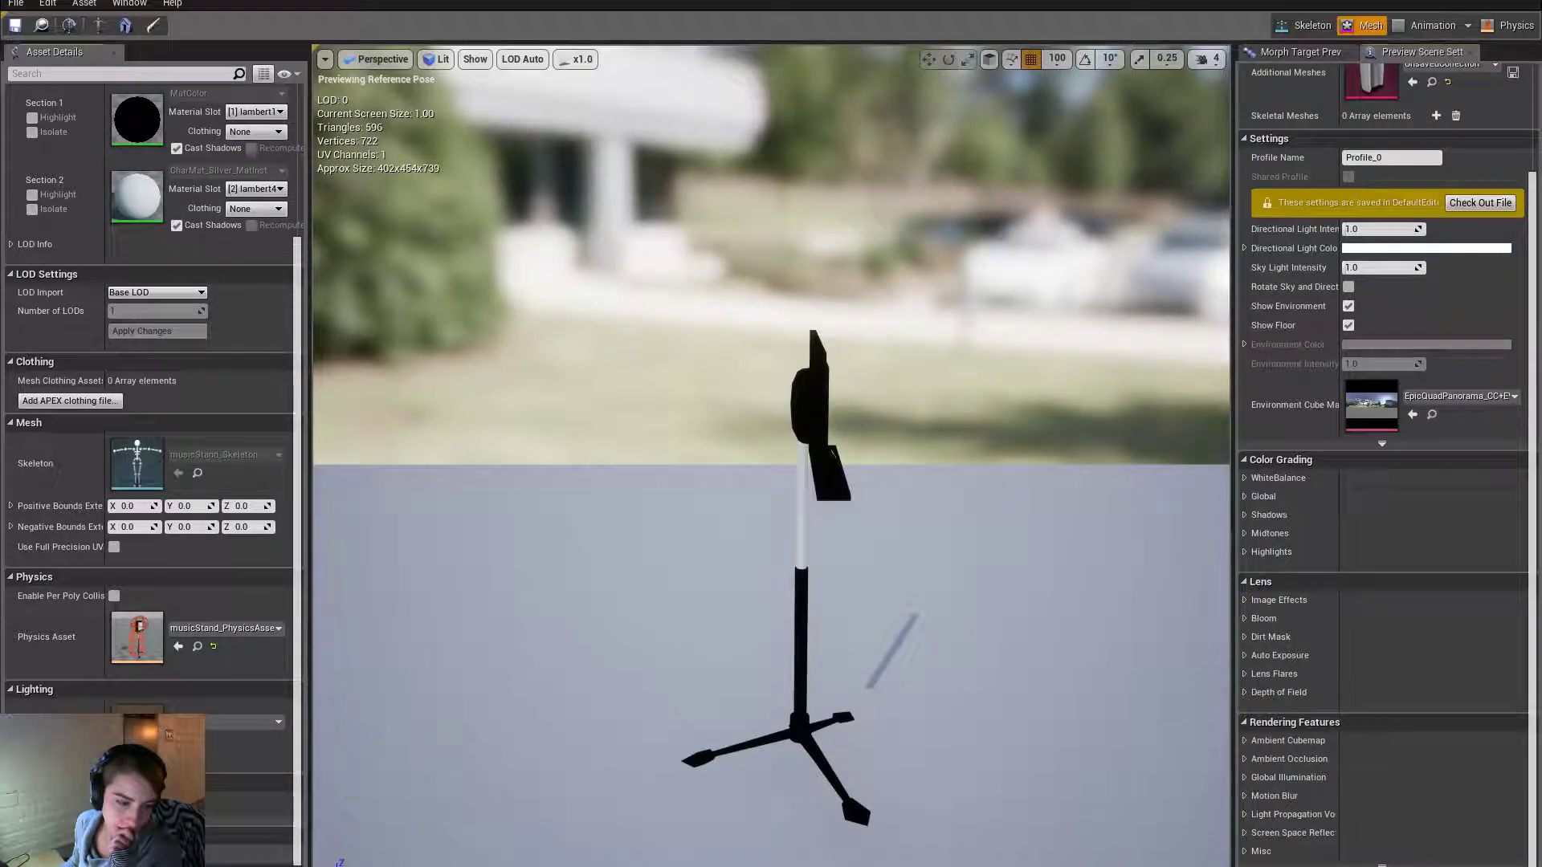
scroll(153, 474, "down", 2)
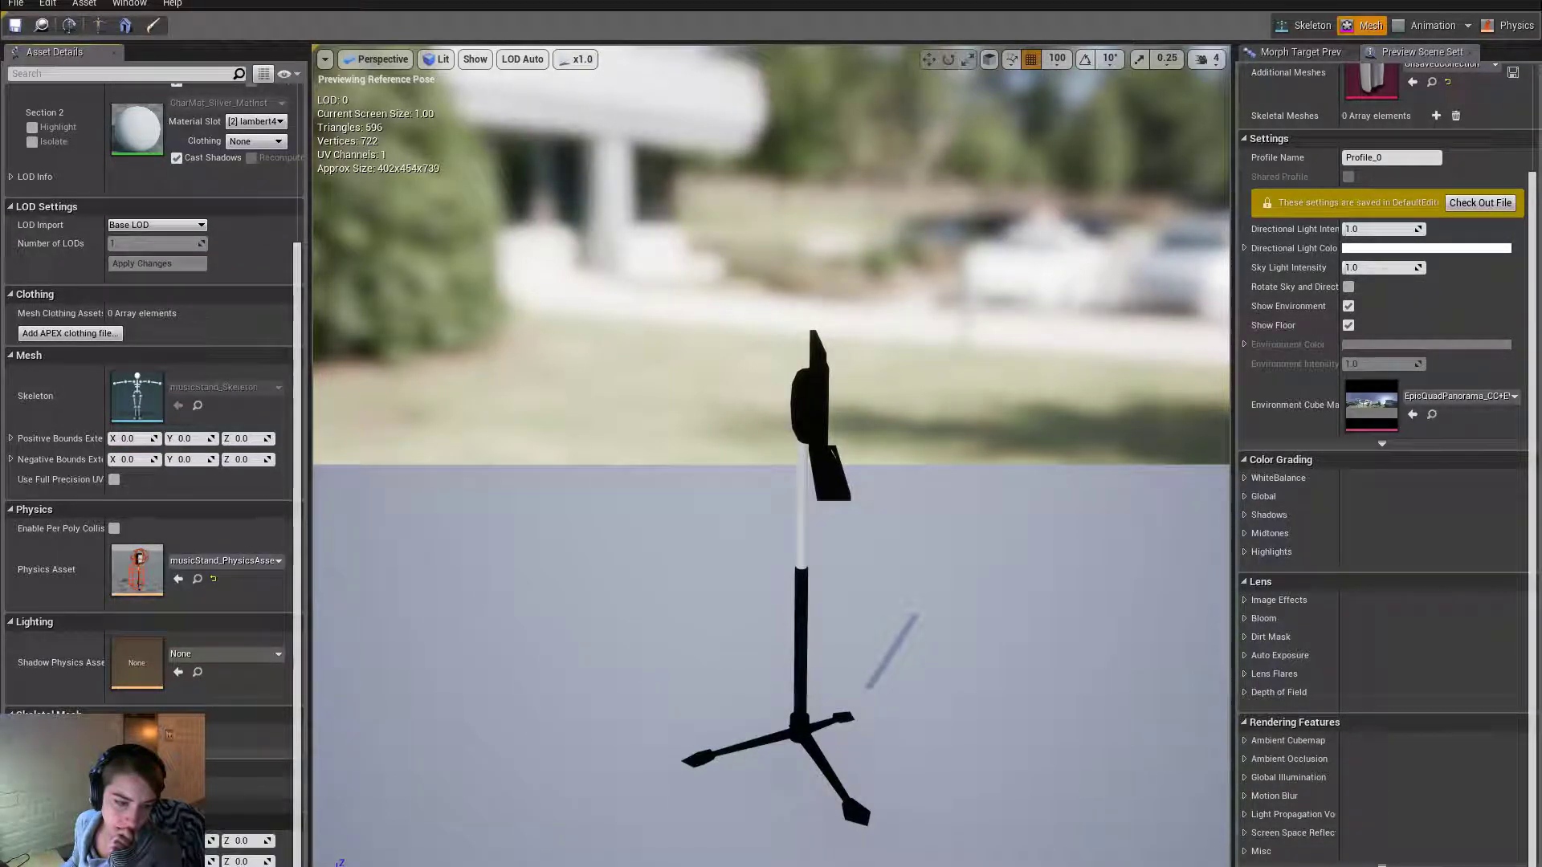
scroll(152, 473, "down", 5)
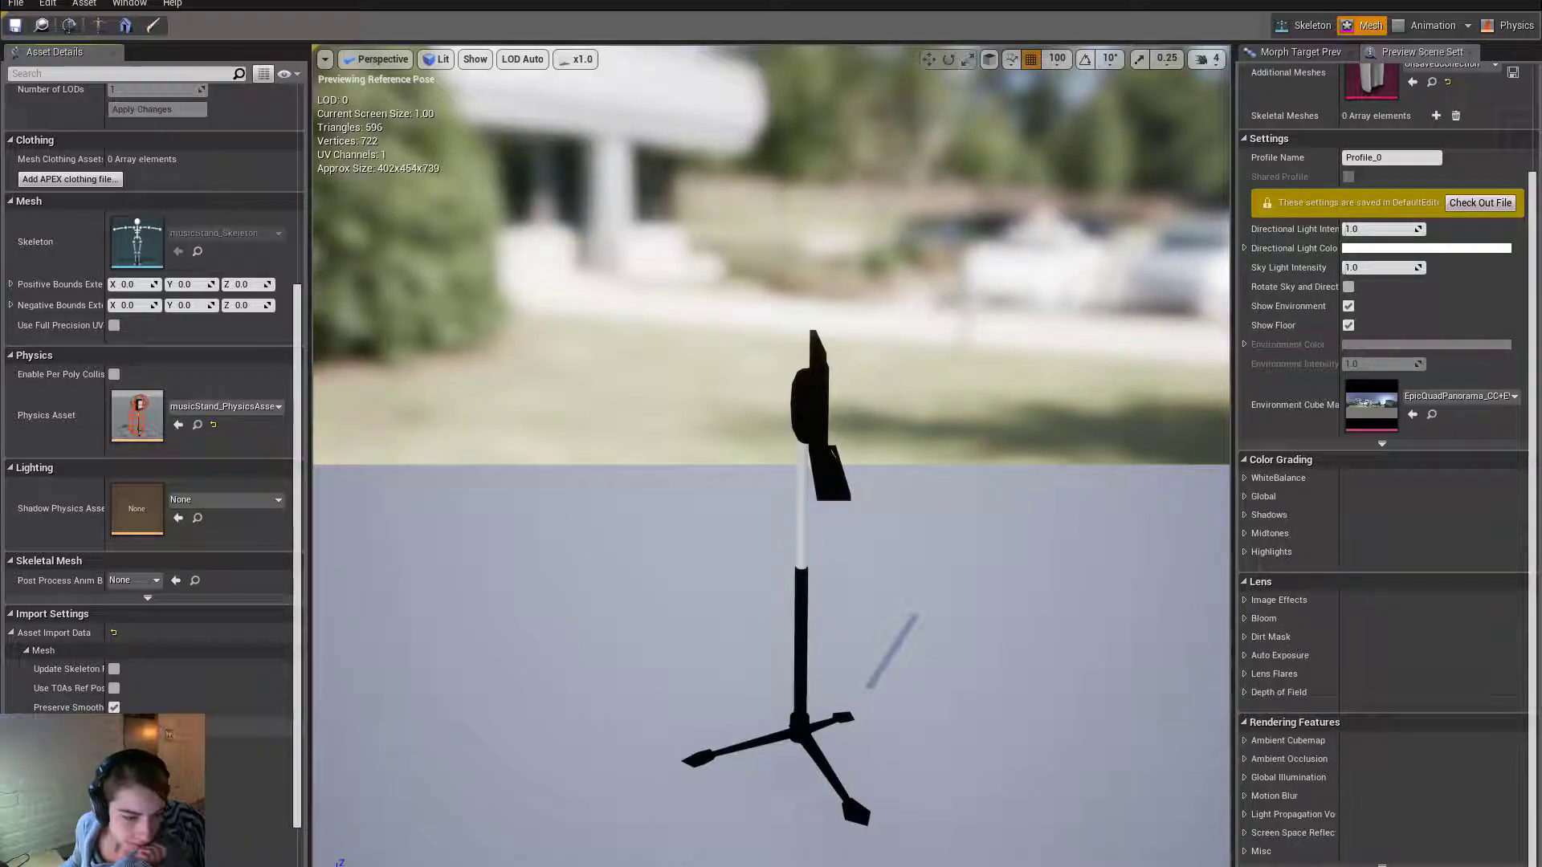
left_click_drag(105, 738, 153, 739)
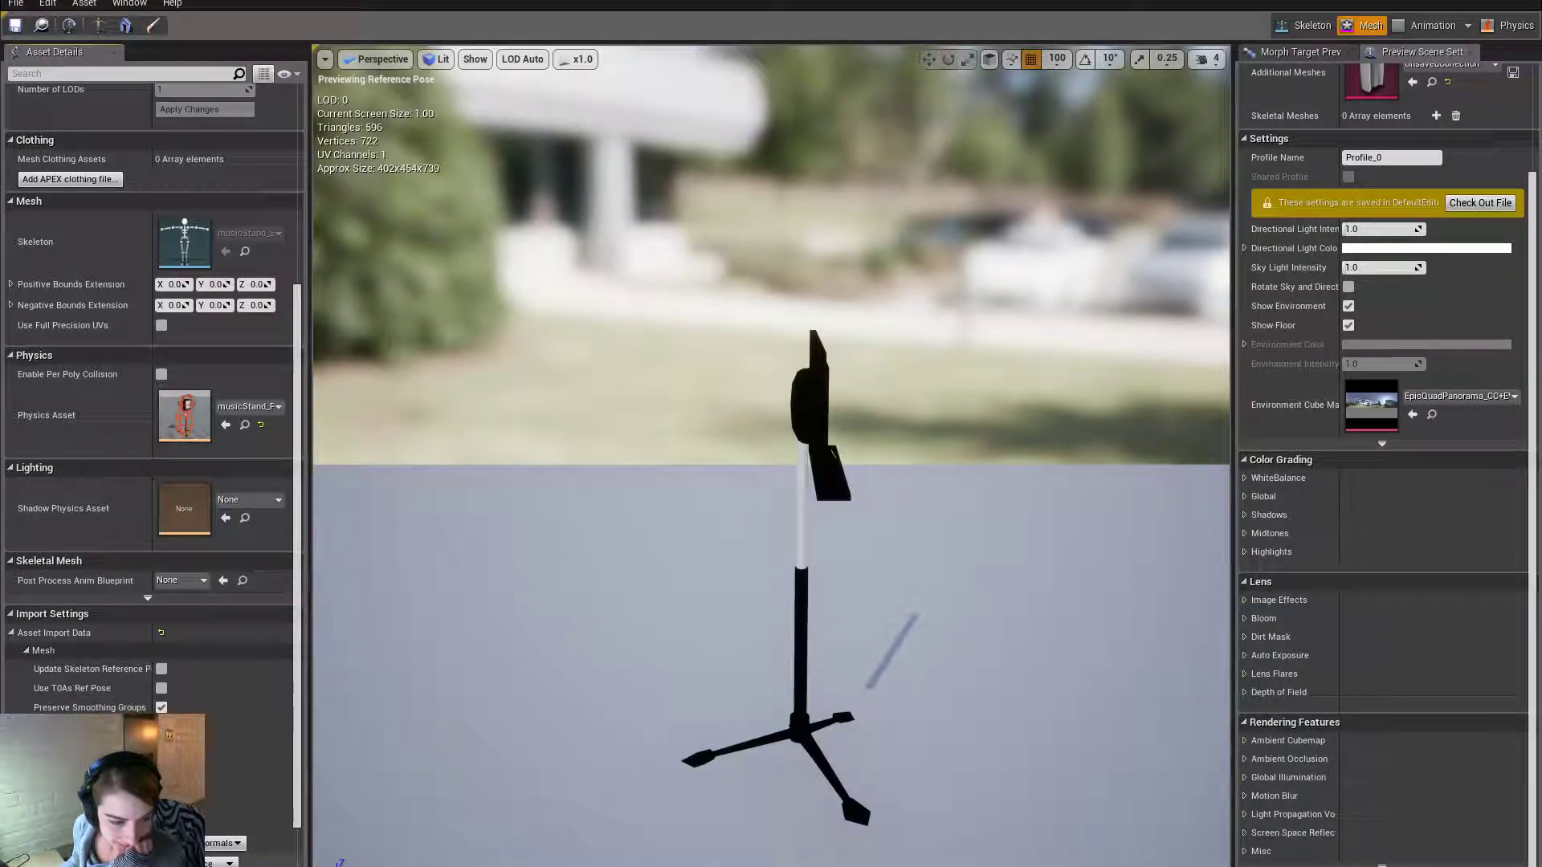
scroll(302, 701, "down", 3)
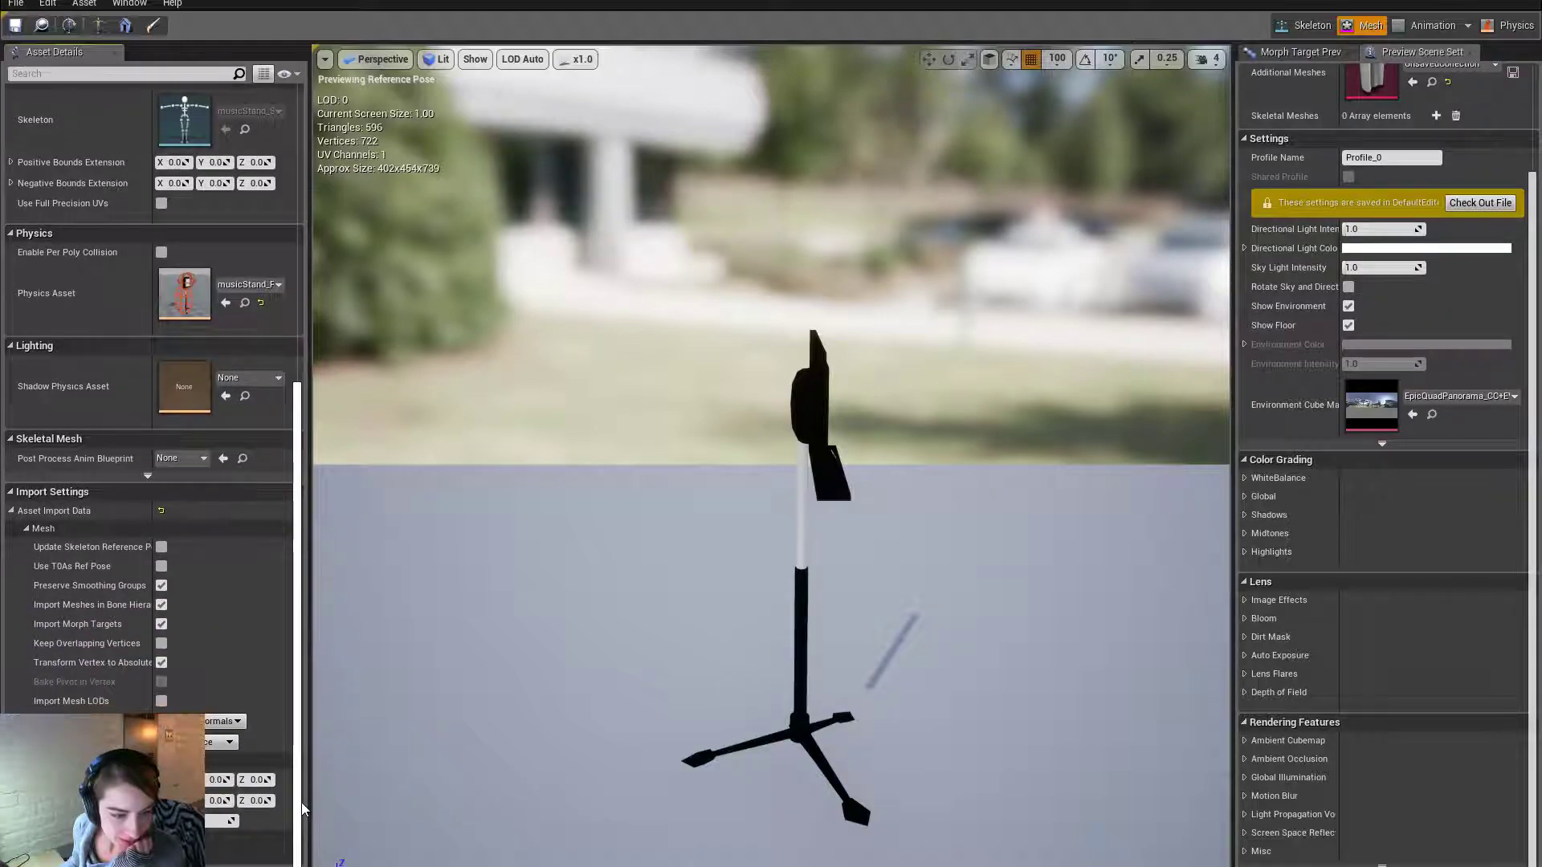
Save the musicStand mesh, return to the level editor and reimport the mesh from the musicStand2 file in the RoofProps folder.
left_click(16, 26)
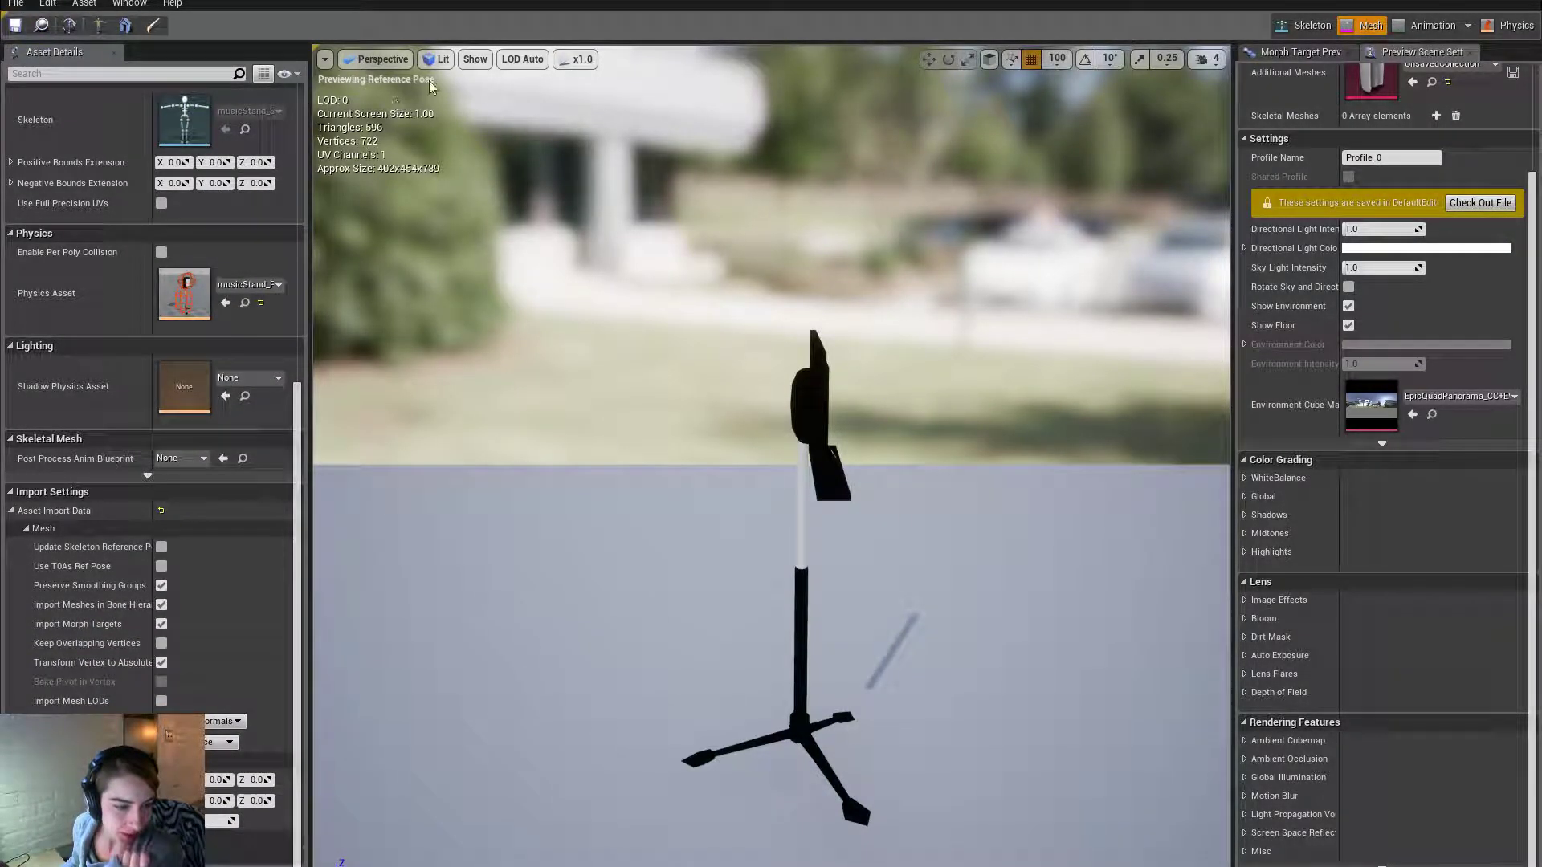
left_click(173, 1)
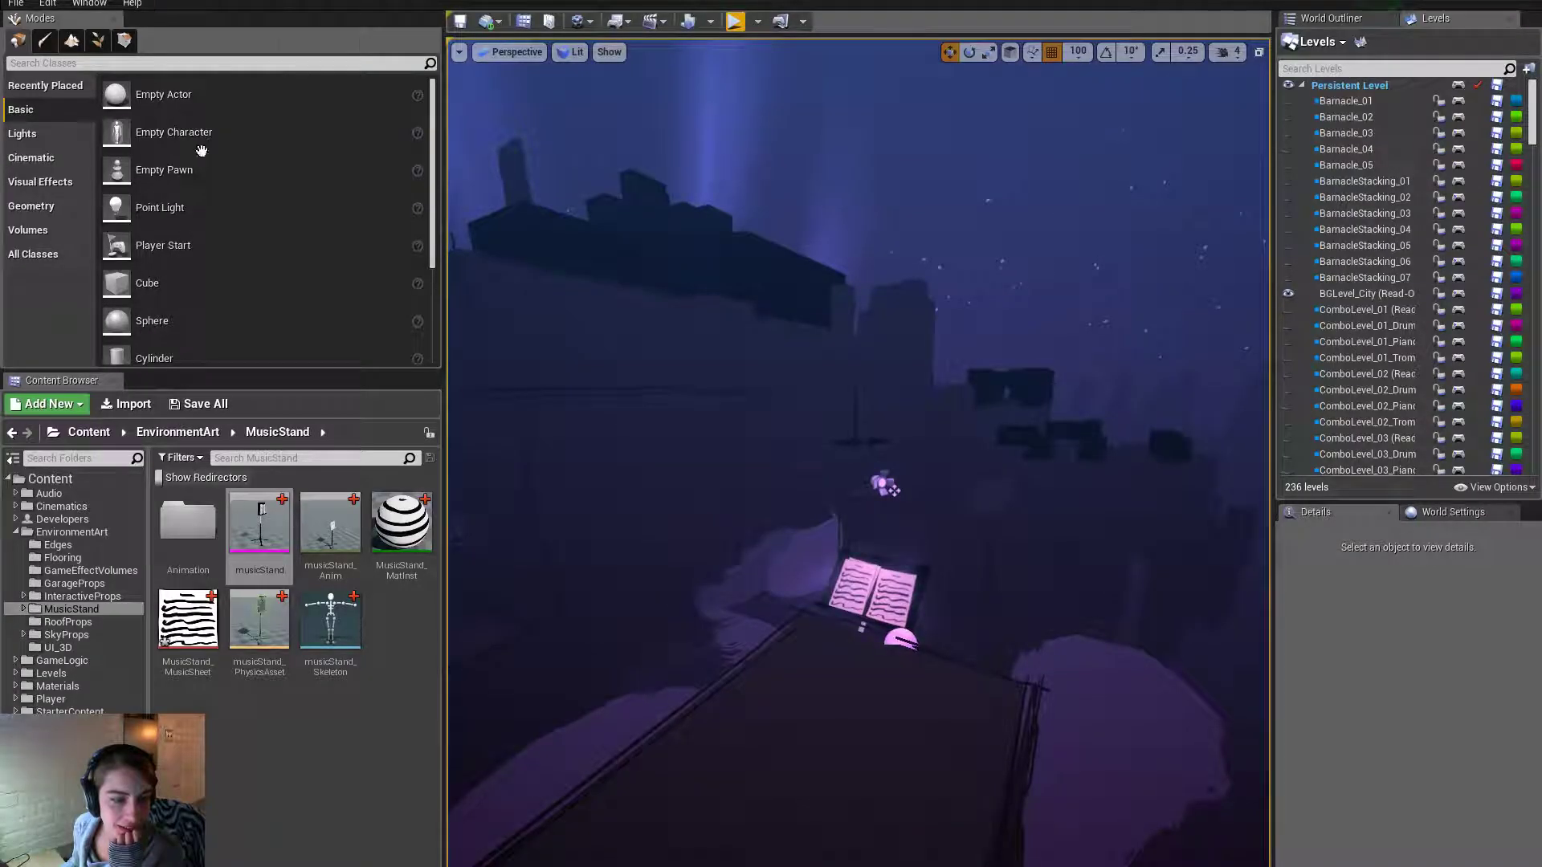
right_click(258, 522)
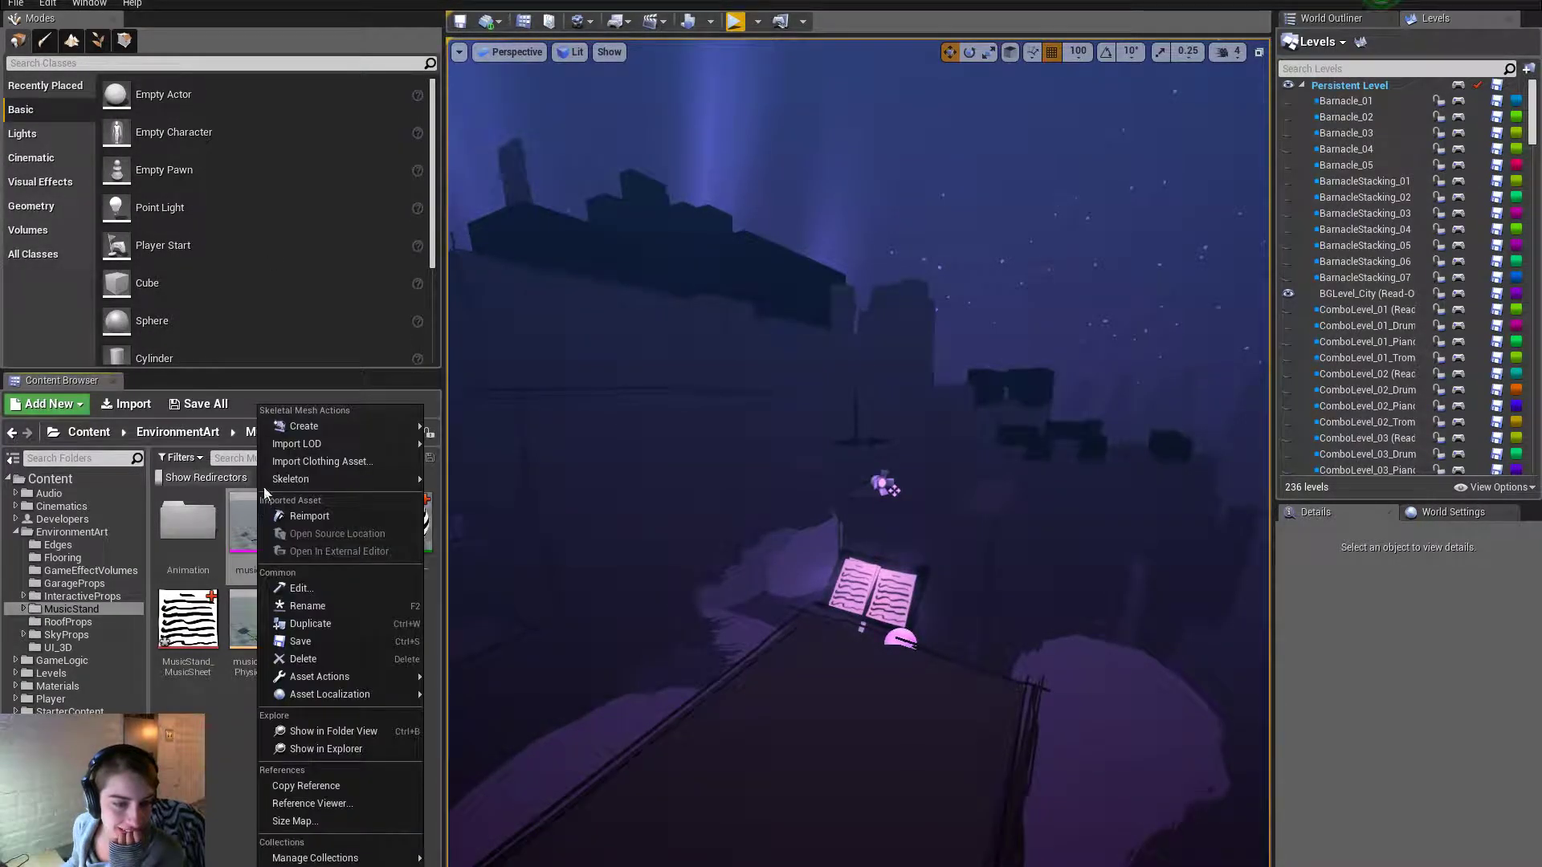
left_click(324, 515)
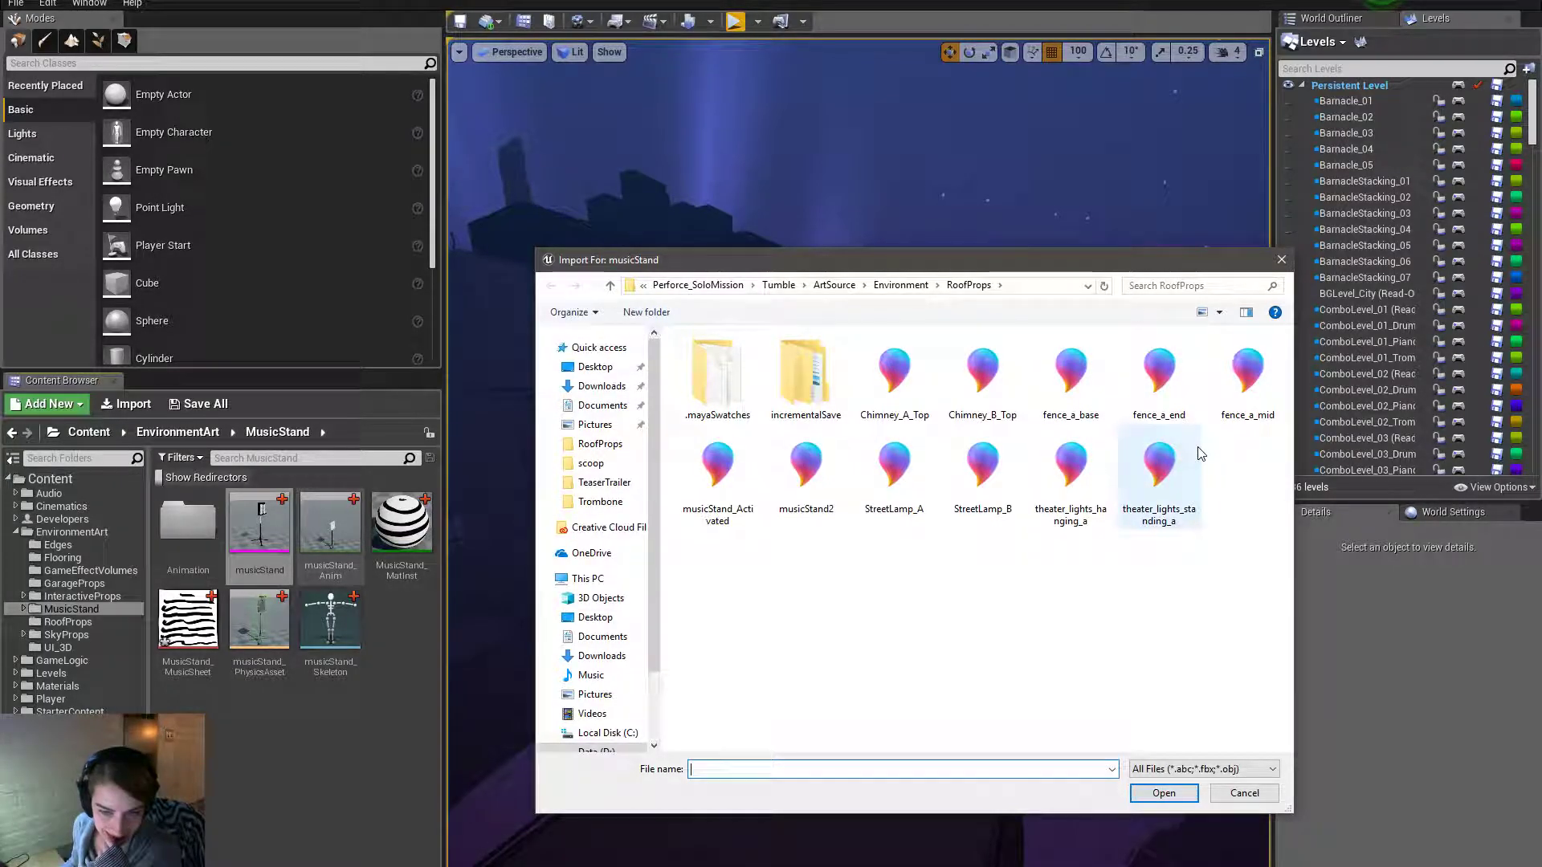
double_click(836, 498)
Open the reimported musicStand mesh in the Morph Target Previewer and preview polySurface4 at a weight of 1.0.
double_click(266, 526)
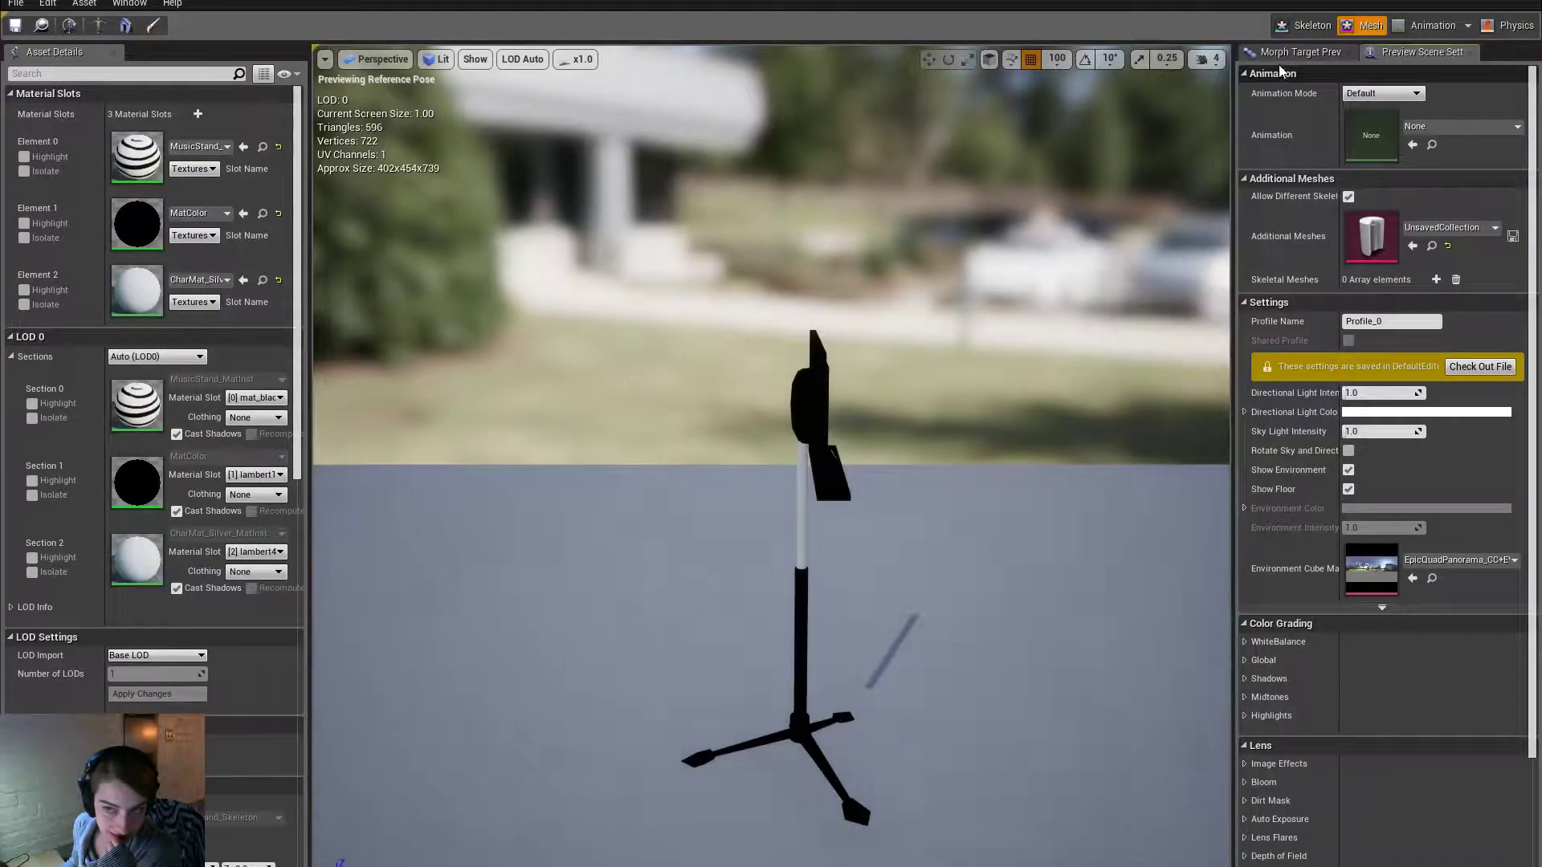
left_click(1297, 51)
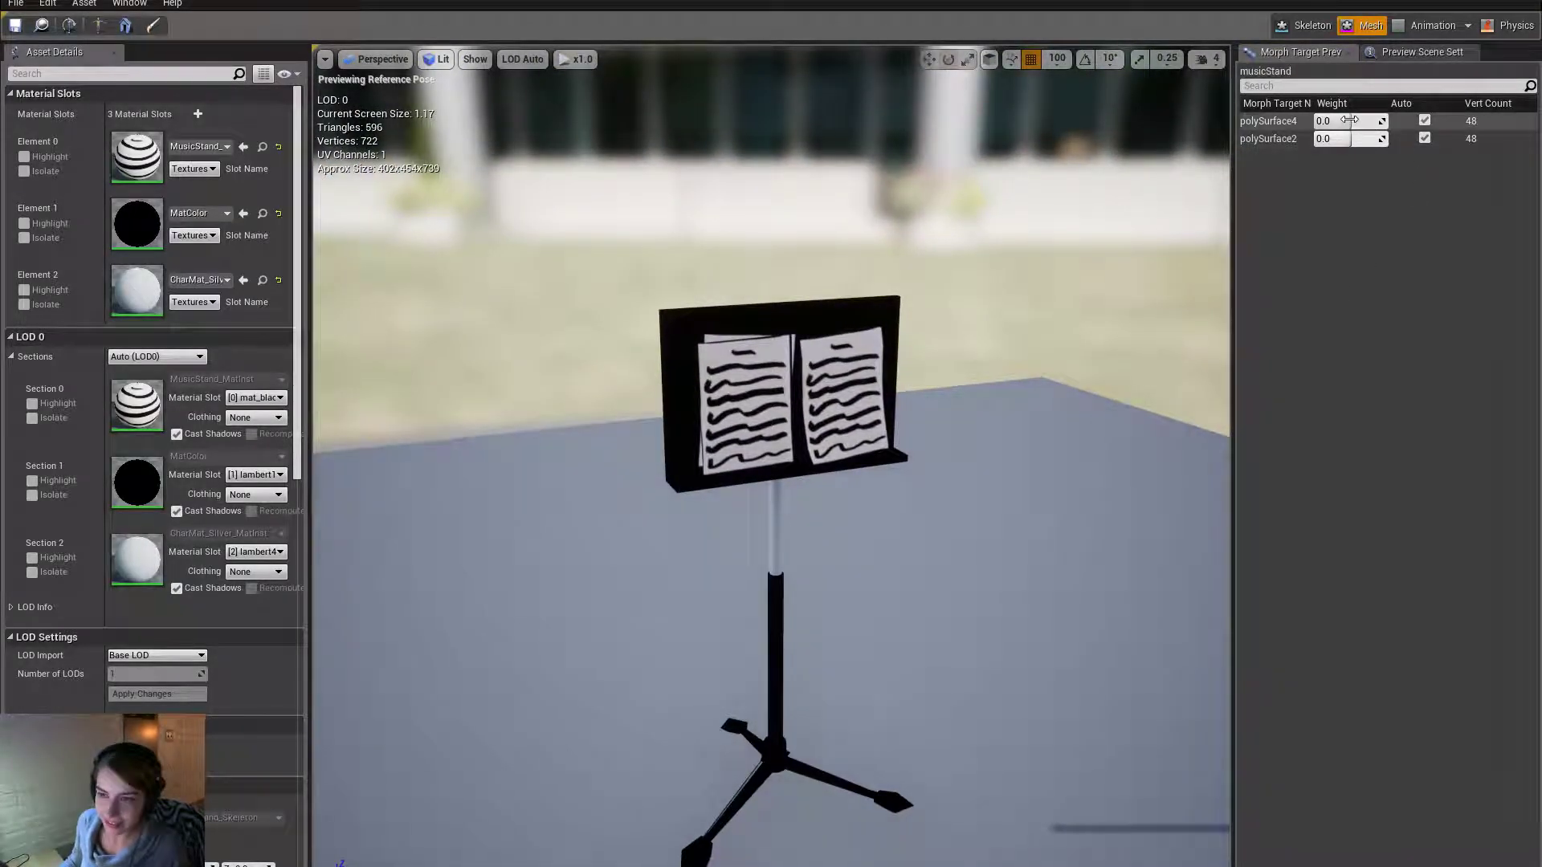
left_click_drag(1349, 120, 1388, 120)
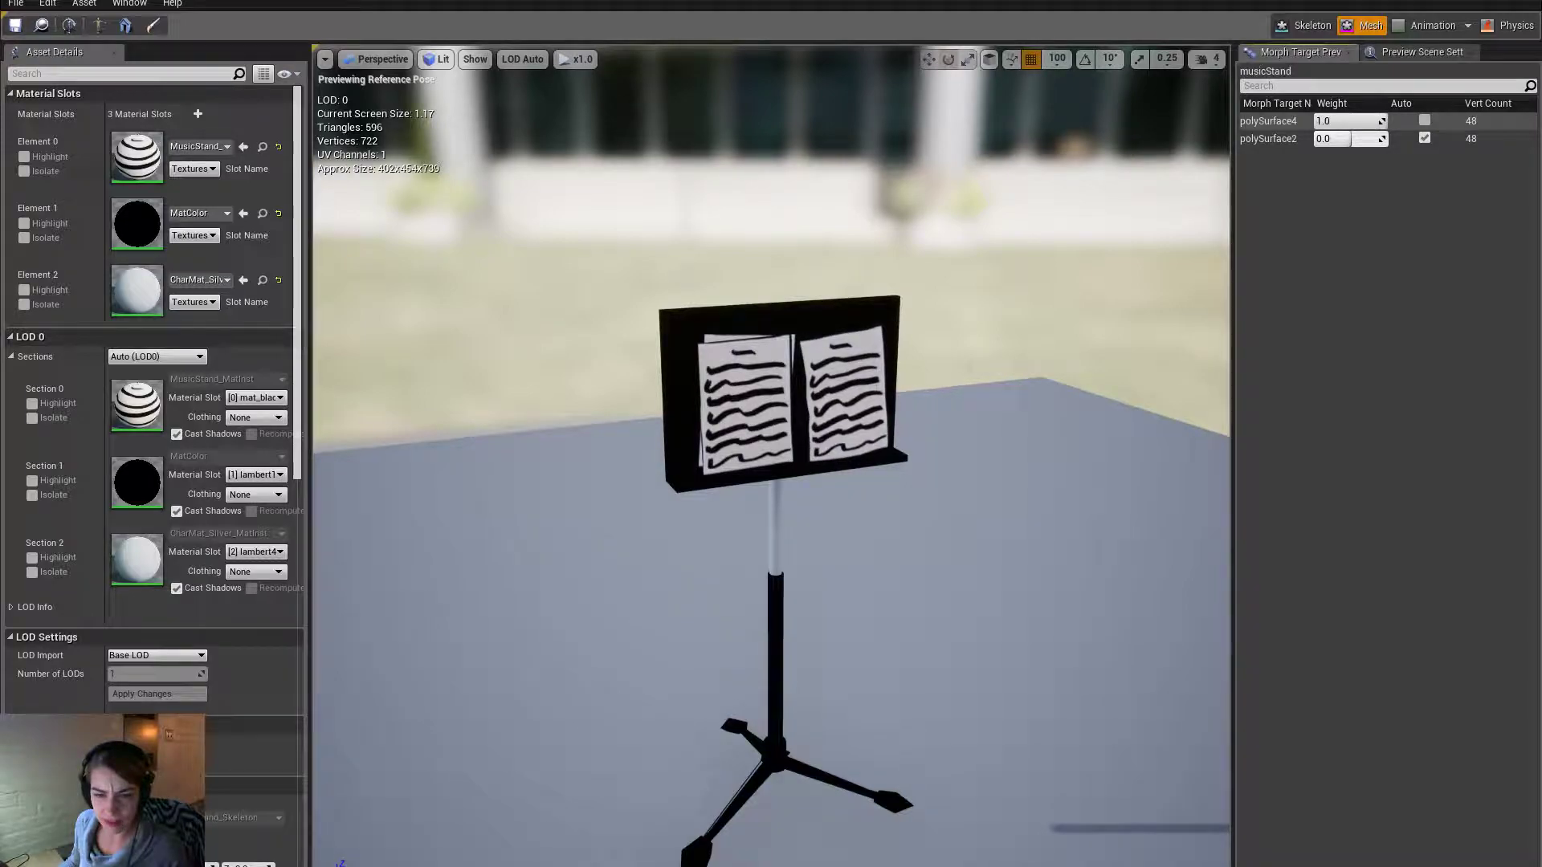
Preview polySurface4 at a weight of 0.88, test raising the polySurface2 weight and reset polySurface2 to 0.
left_click(1337, 120)
type("0.88")
key("Return")
left_click_drag(1327, 138, 1388, 138)
left_click(1330, 139)
type("0")
key("Return")
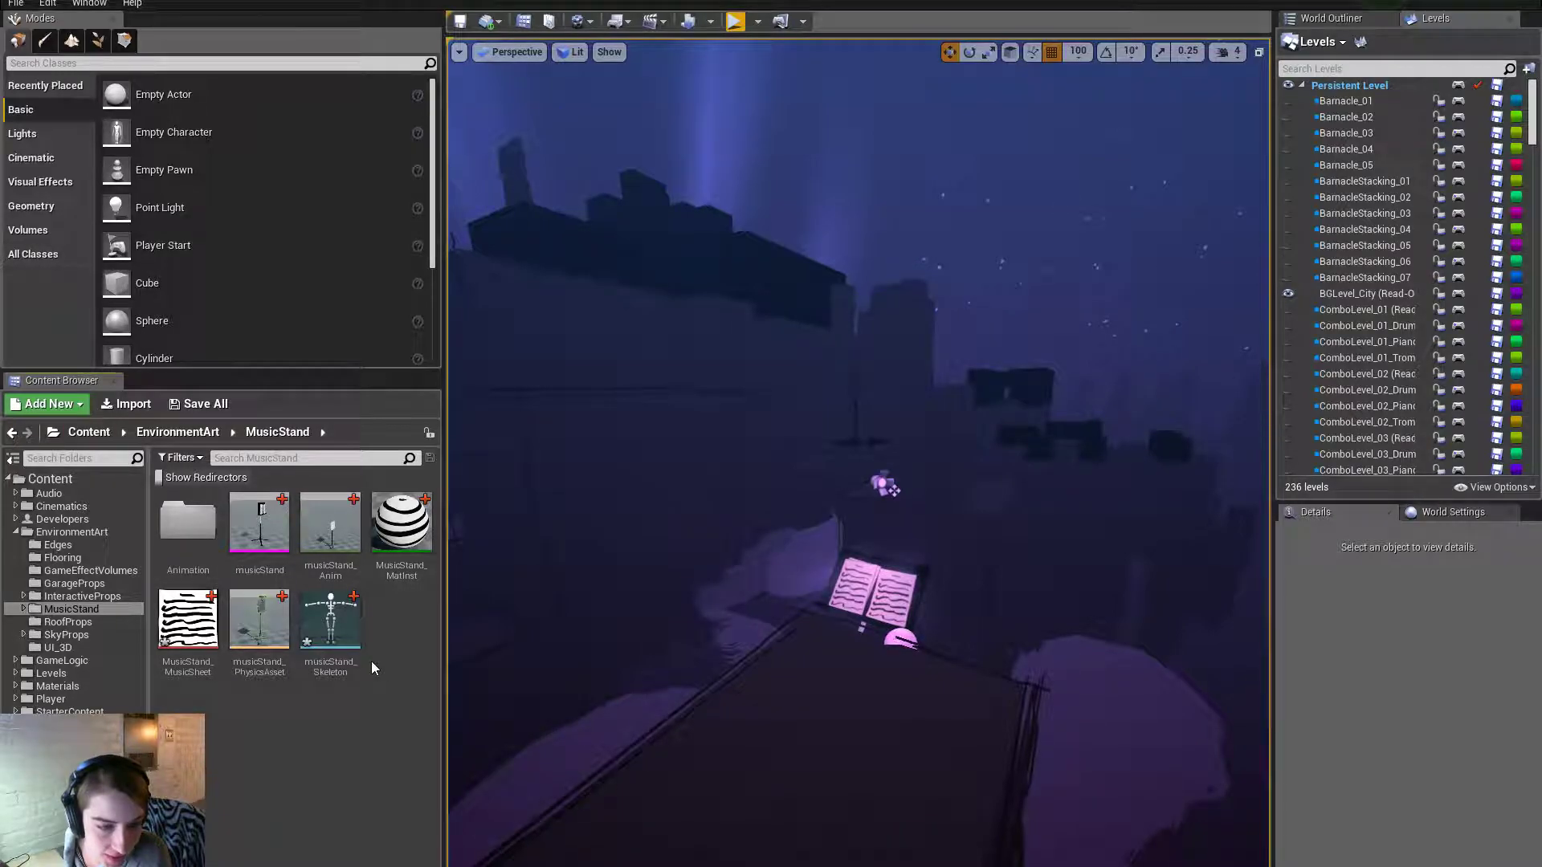
Save the musicStand_Skeleton asset in the MusicStand content folder.
left_click(337, 611)
right_click(335, 614)
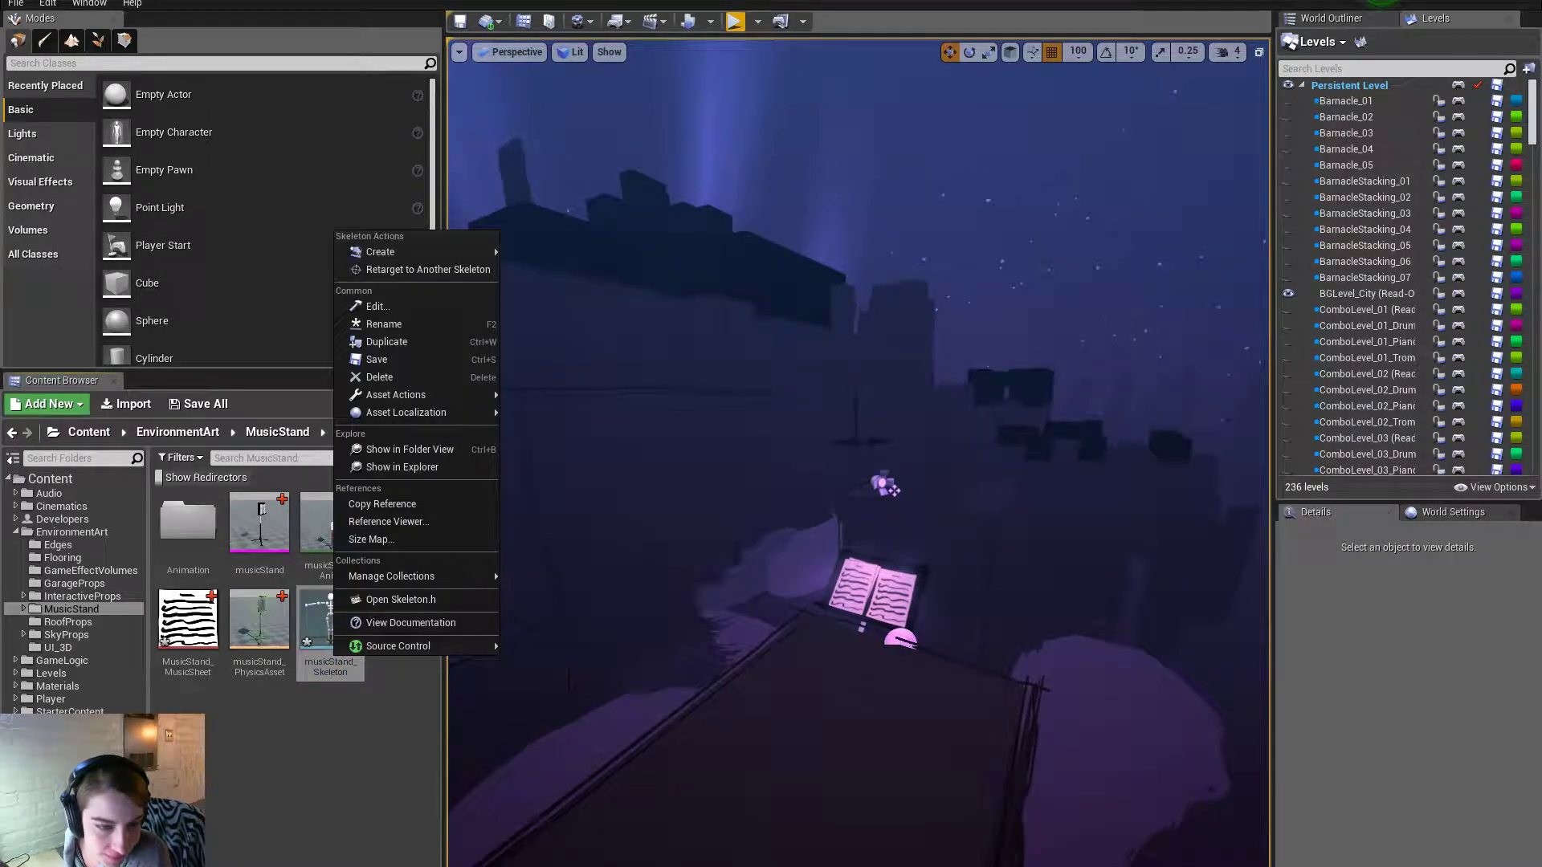
left_click(411, 360)
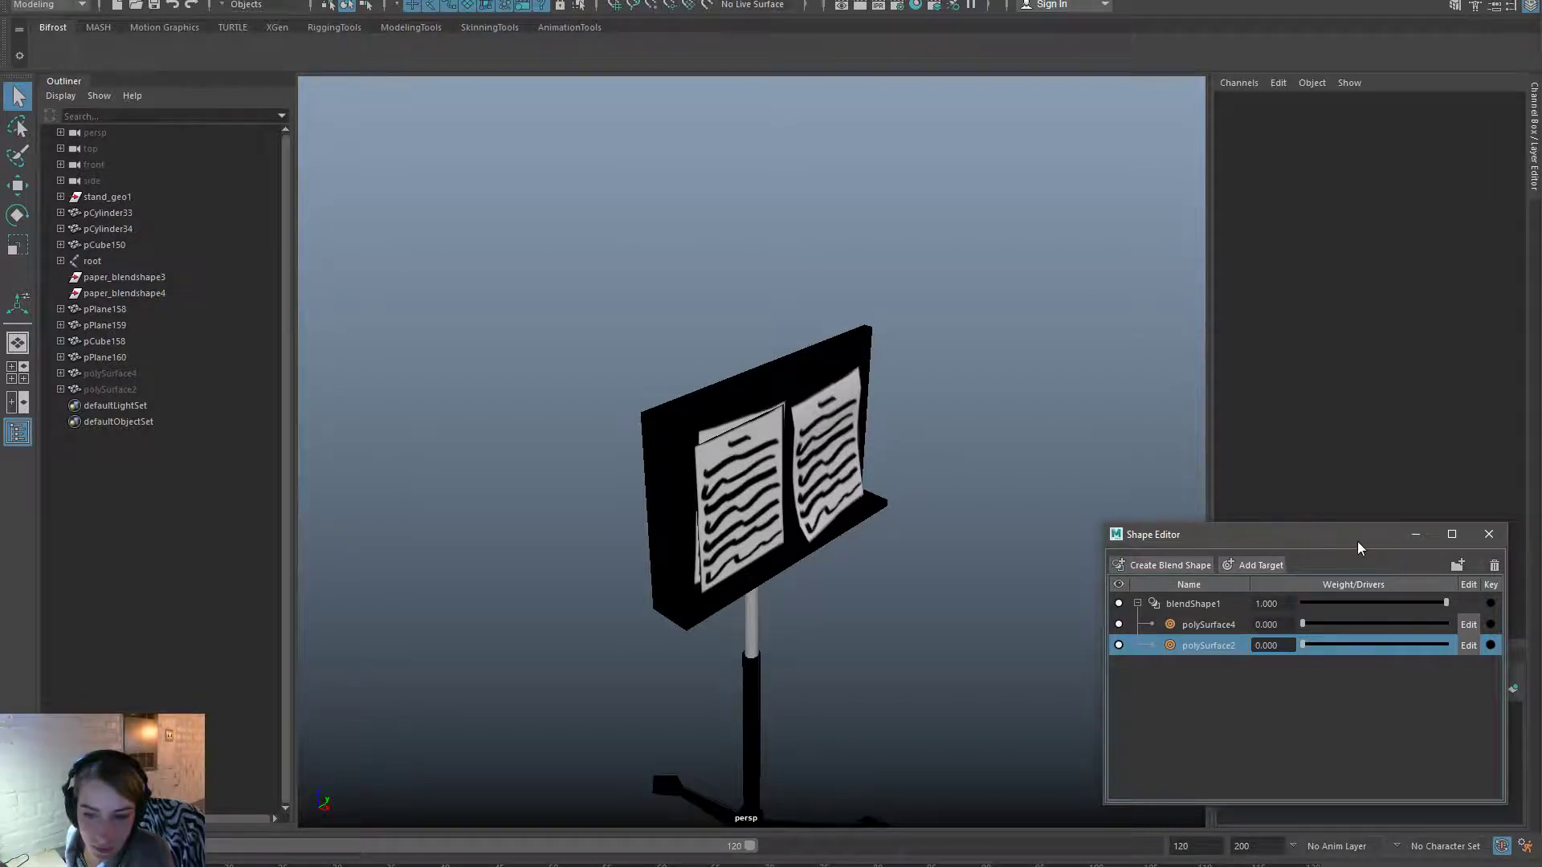
Switch to Maya, move the Shape Editor beside the music stand and clear its selected blend shape target.
left_click_drag(1319, 542, 1266, 361)
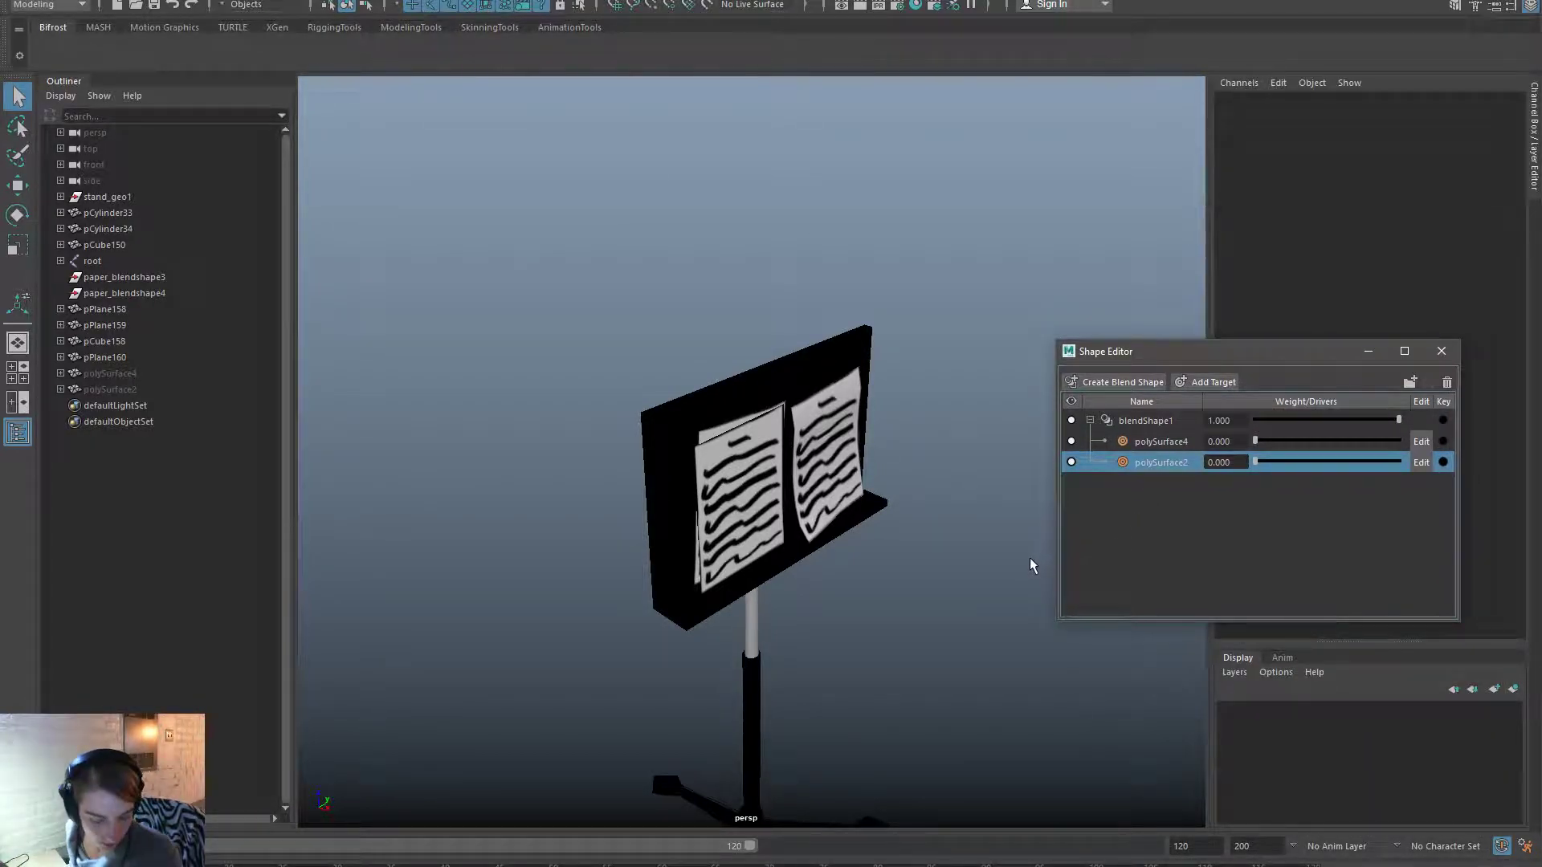
left_click_drag(891, 637, 683, 575, "alt")
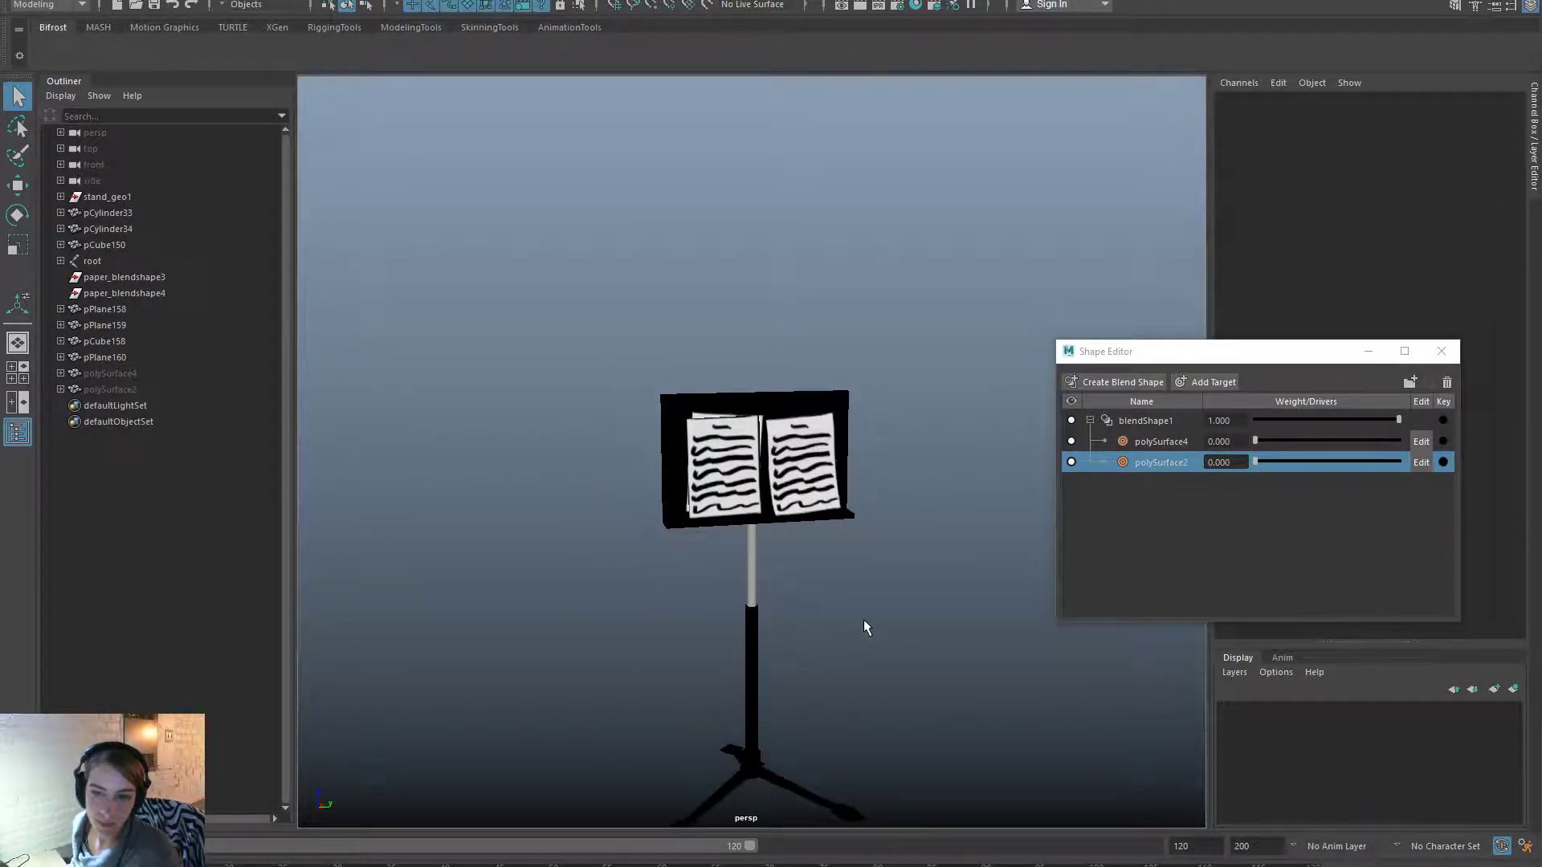
left_click(1309, 520)
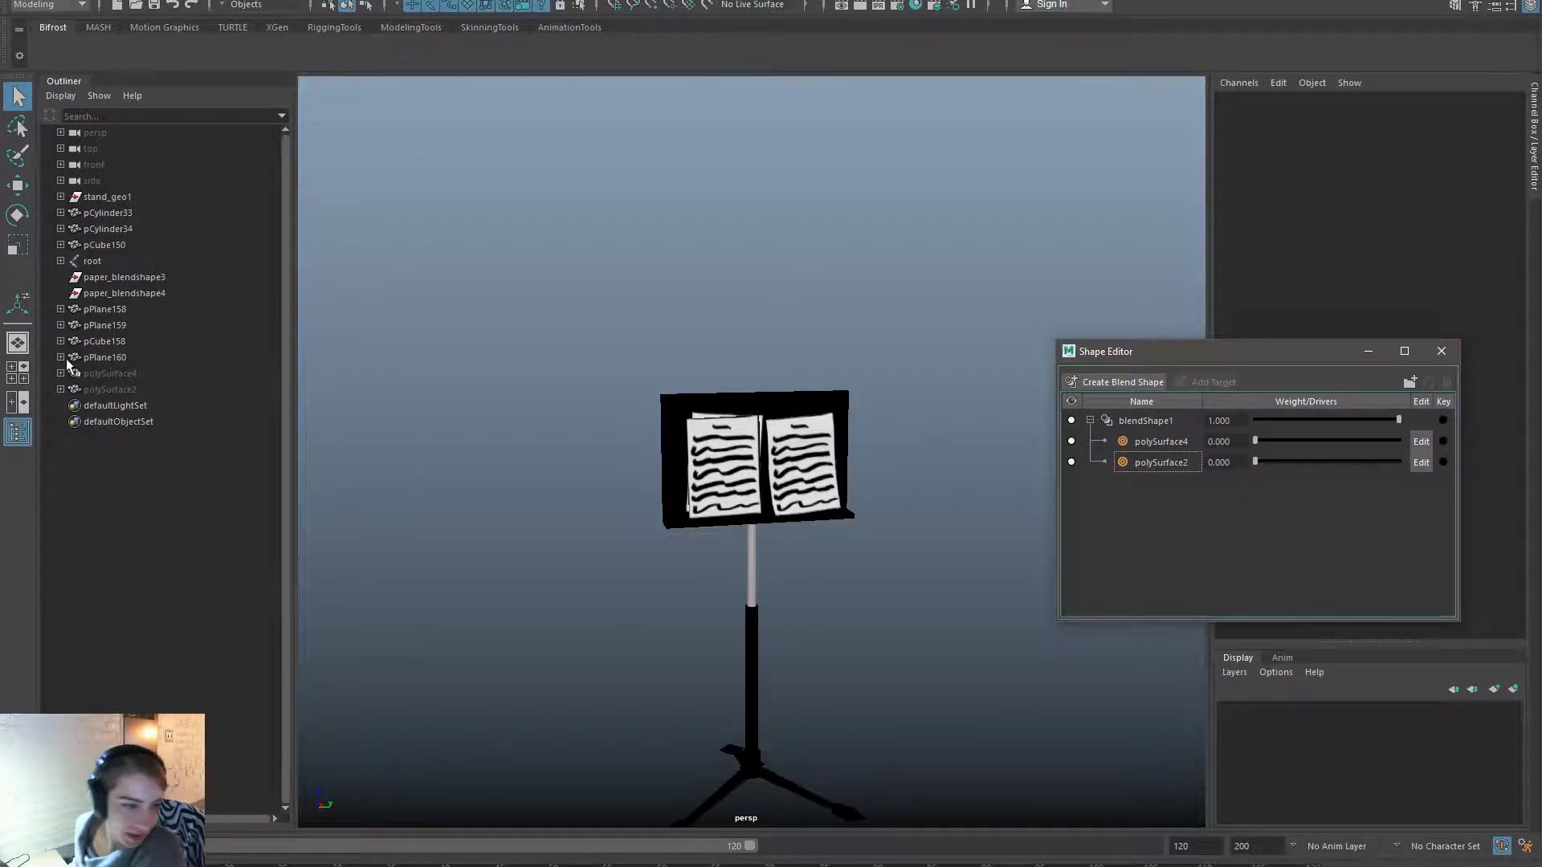
left_click(108, 373)
left_click(746, 277)
key("space")
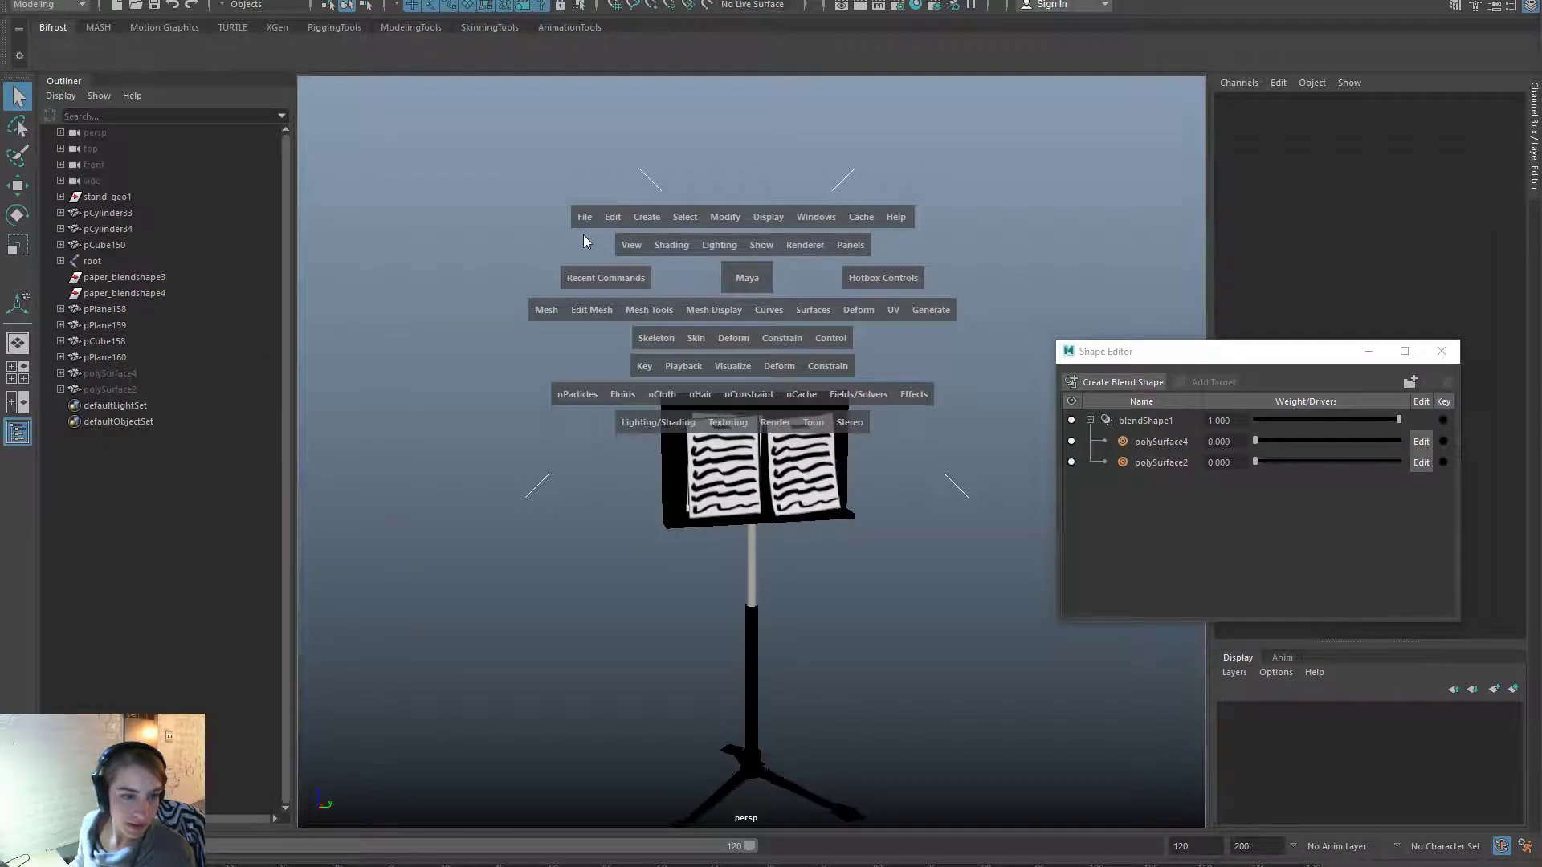
left_click(583, 225)
mouse_move(747, 681)
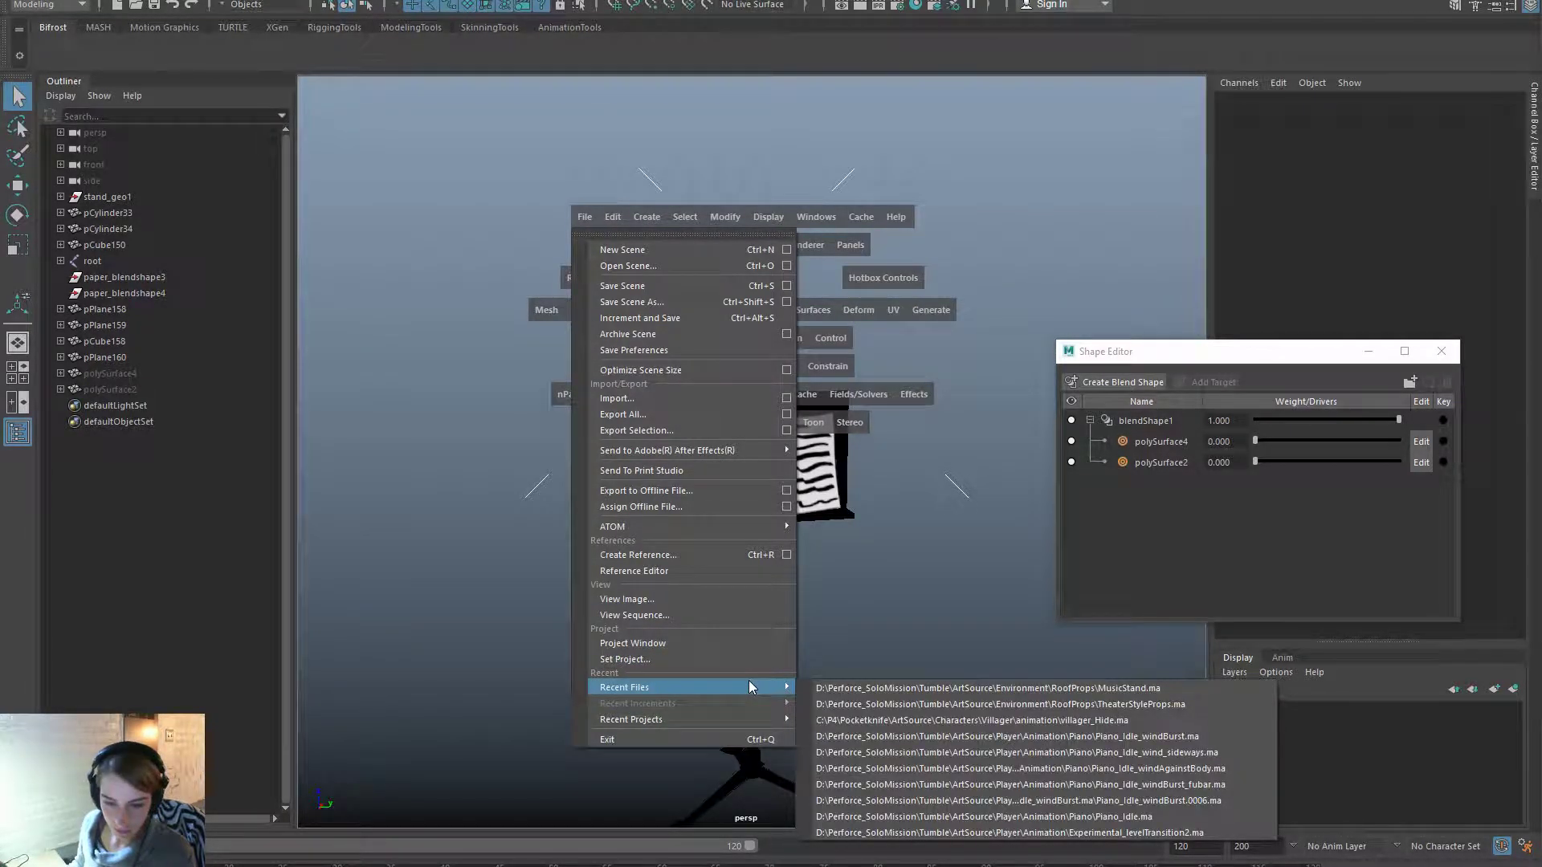
key("Escape")
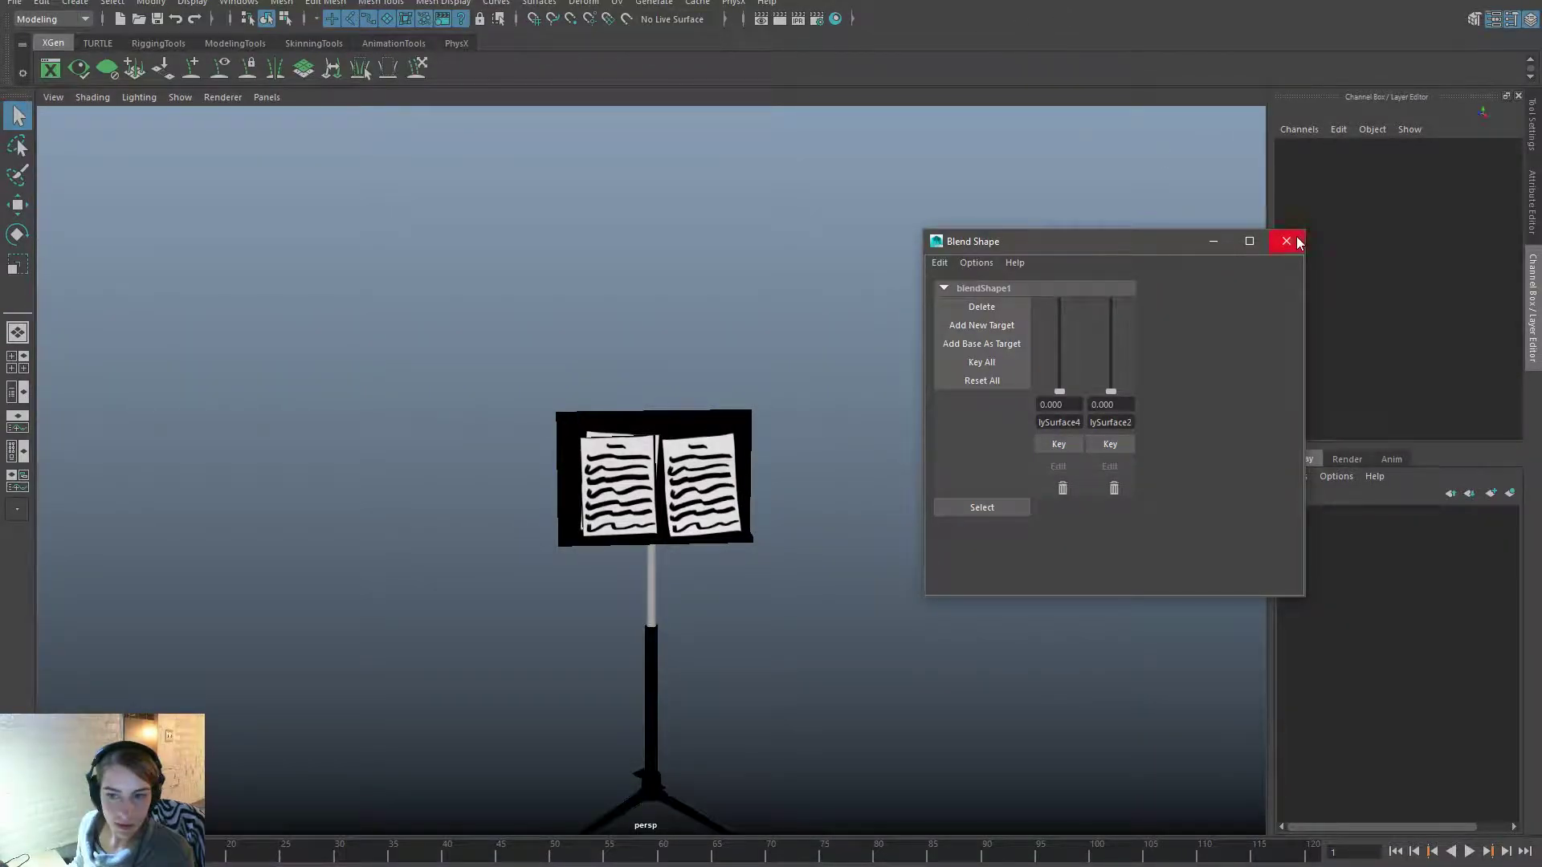
In the other Maya session, close the Blend Shape window and quit without saving changes to musicStand2.fbx.
left_click(1285, 241)
left_click(1524, 1)
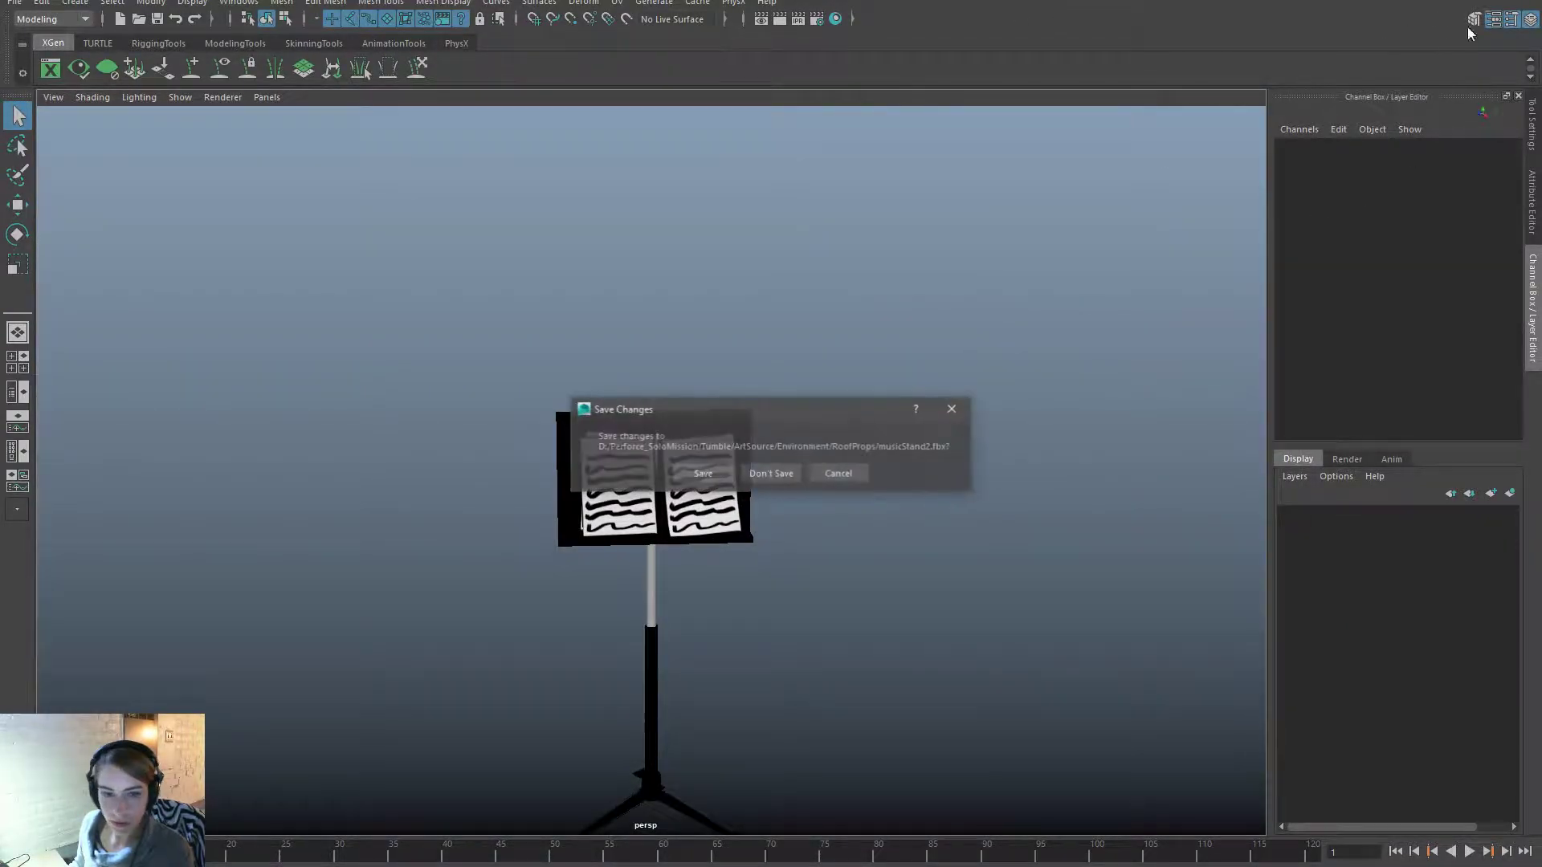
left_click(765, 474)
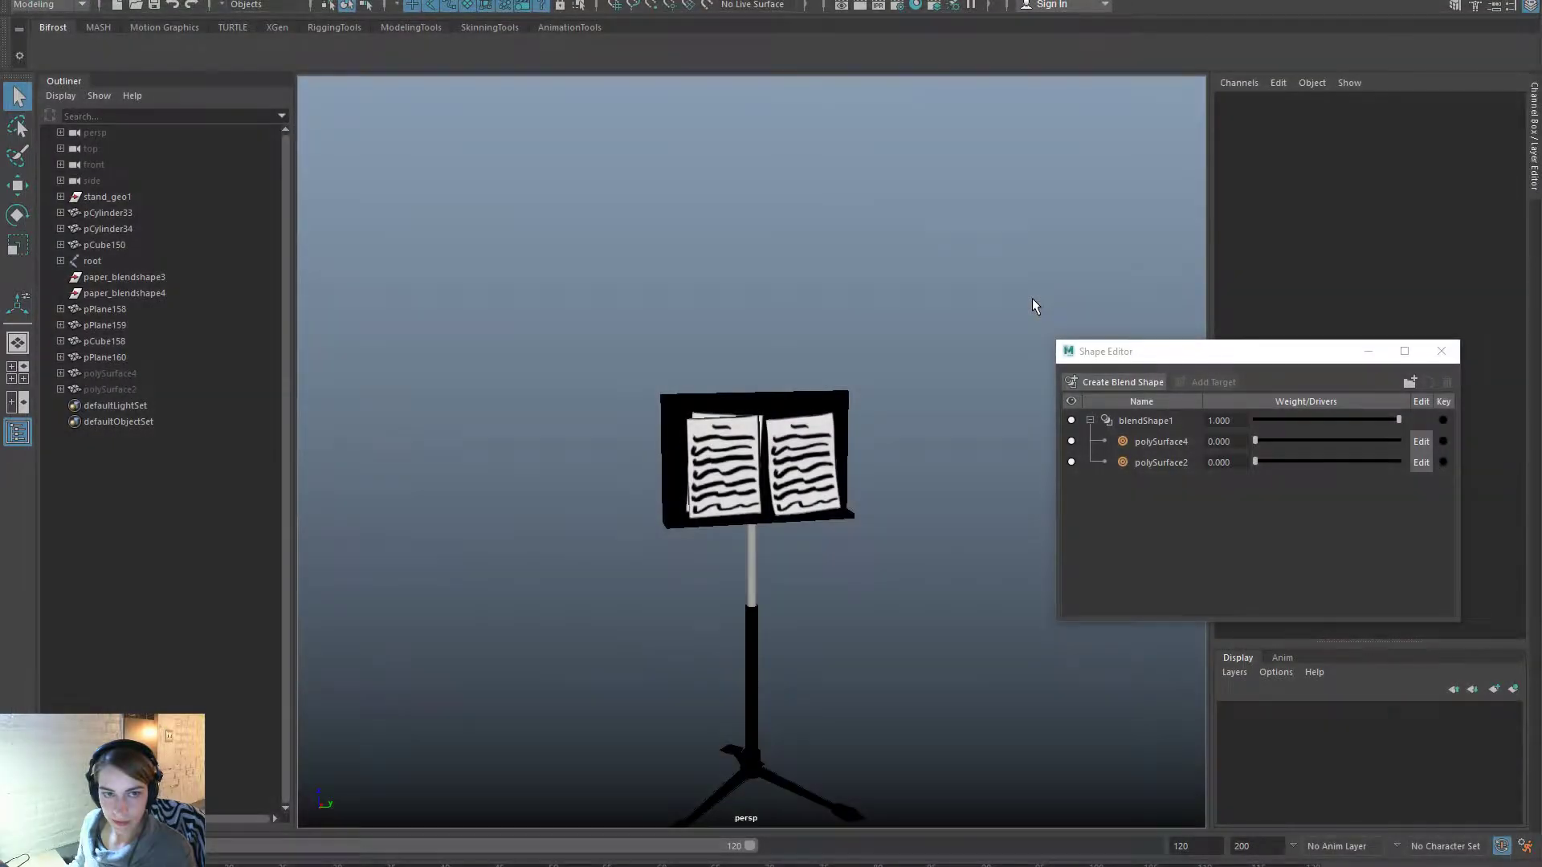
Open the MusicStand.ma scene from the RoofProps folder in the remaining Maya session, discarding changes to the untitled scene.
right_click_drag(619, 334, 754, 348, "alt")
middle_click_drag(713, 345, 721, 265, "alt")
right_click_drag(720, 265, 499, 234, "alt")
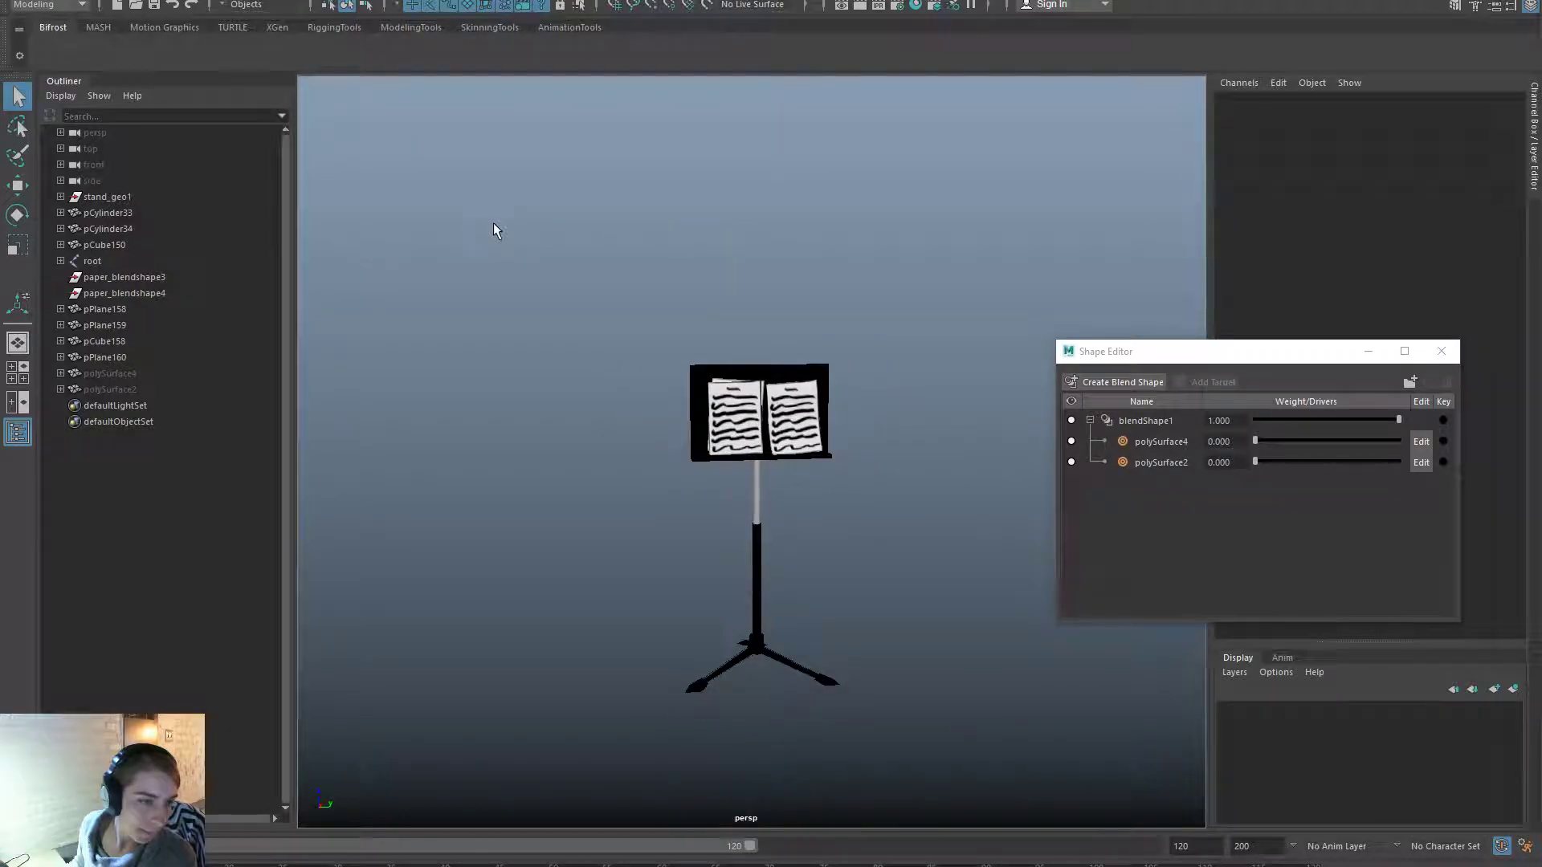
left_click_drag(499, 234, 634, 210, "alt")
key("space")
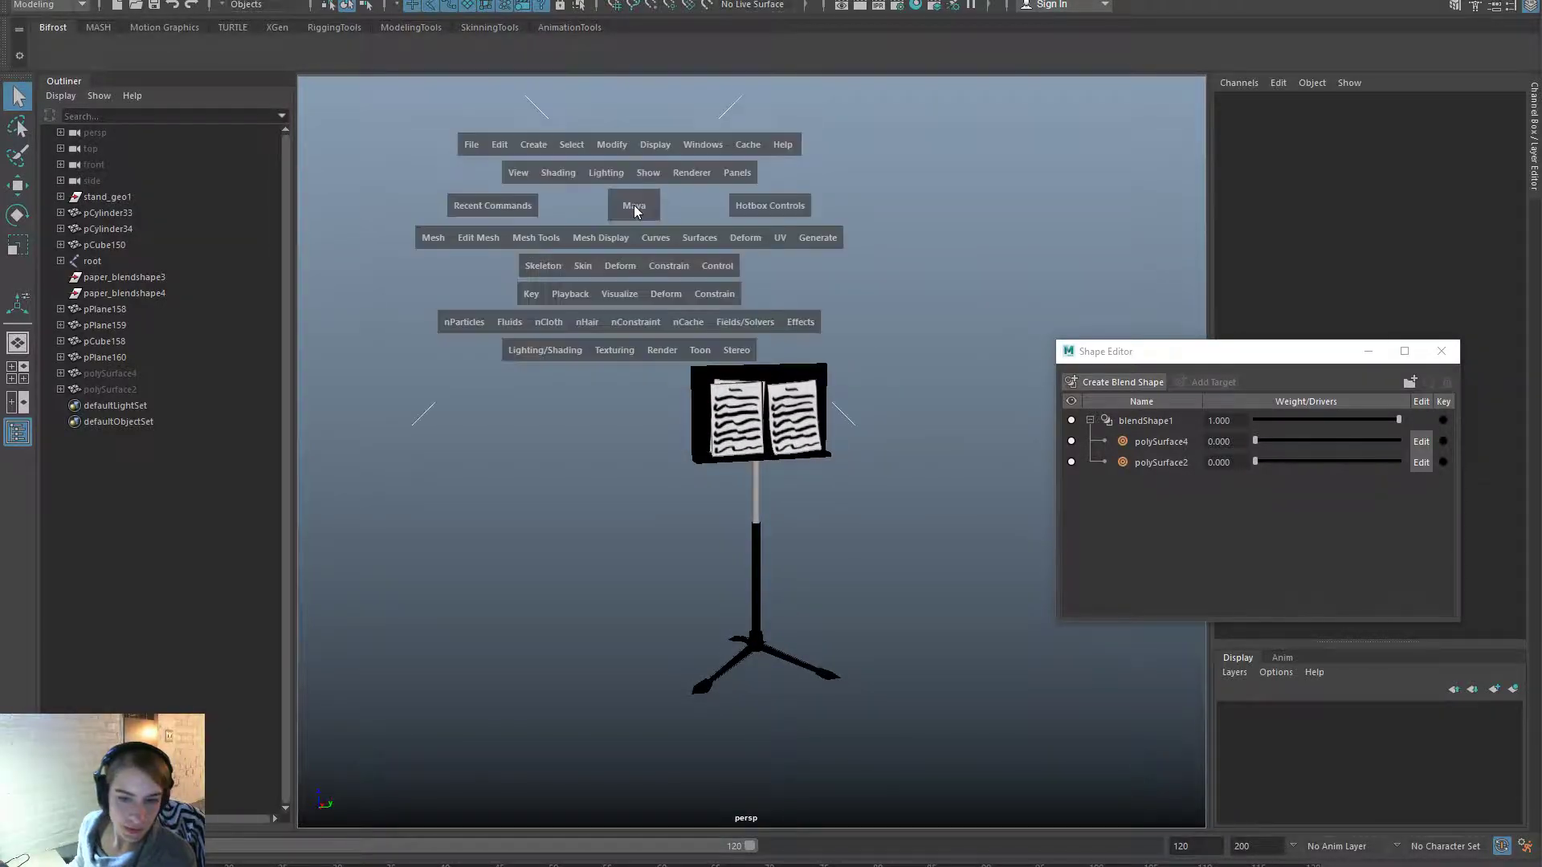
left_click(471, 145)
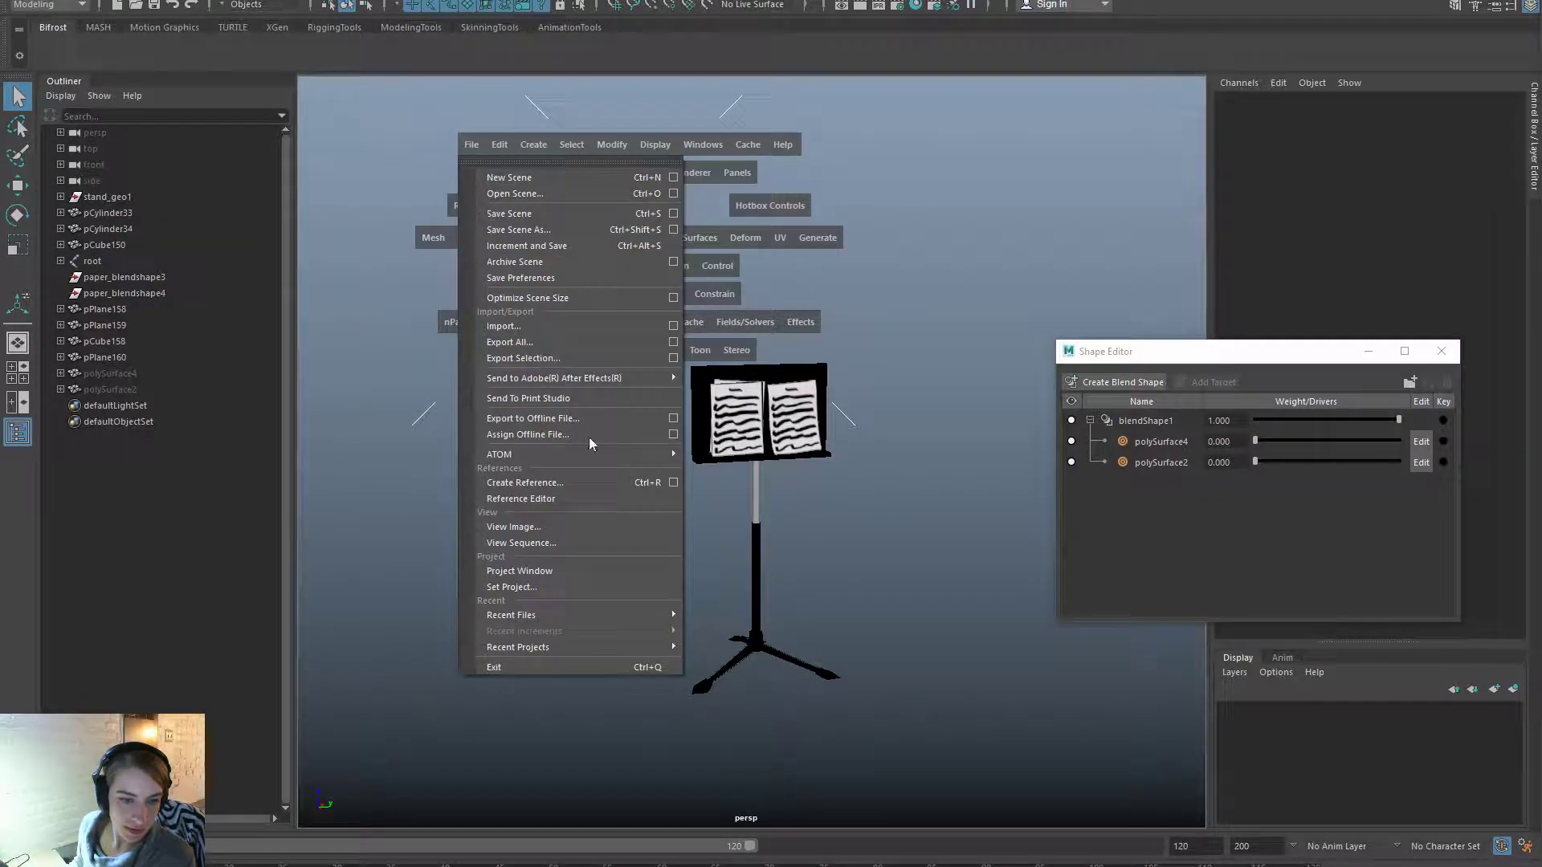
left_click(619, 200)
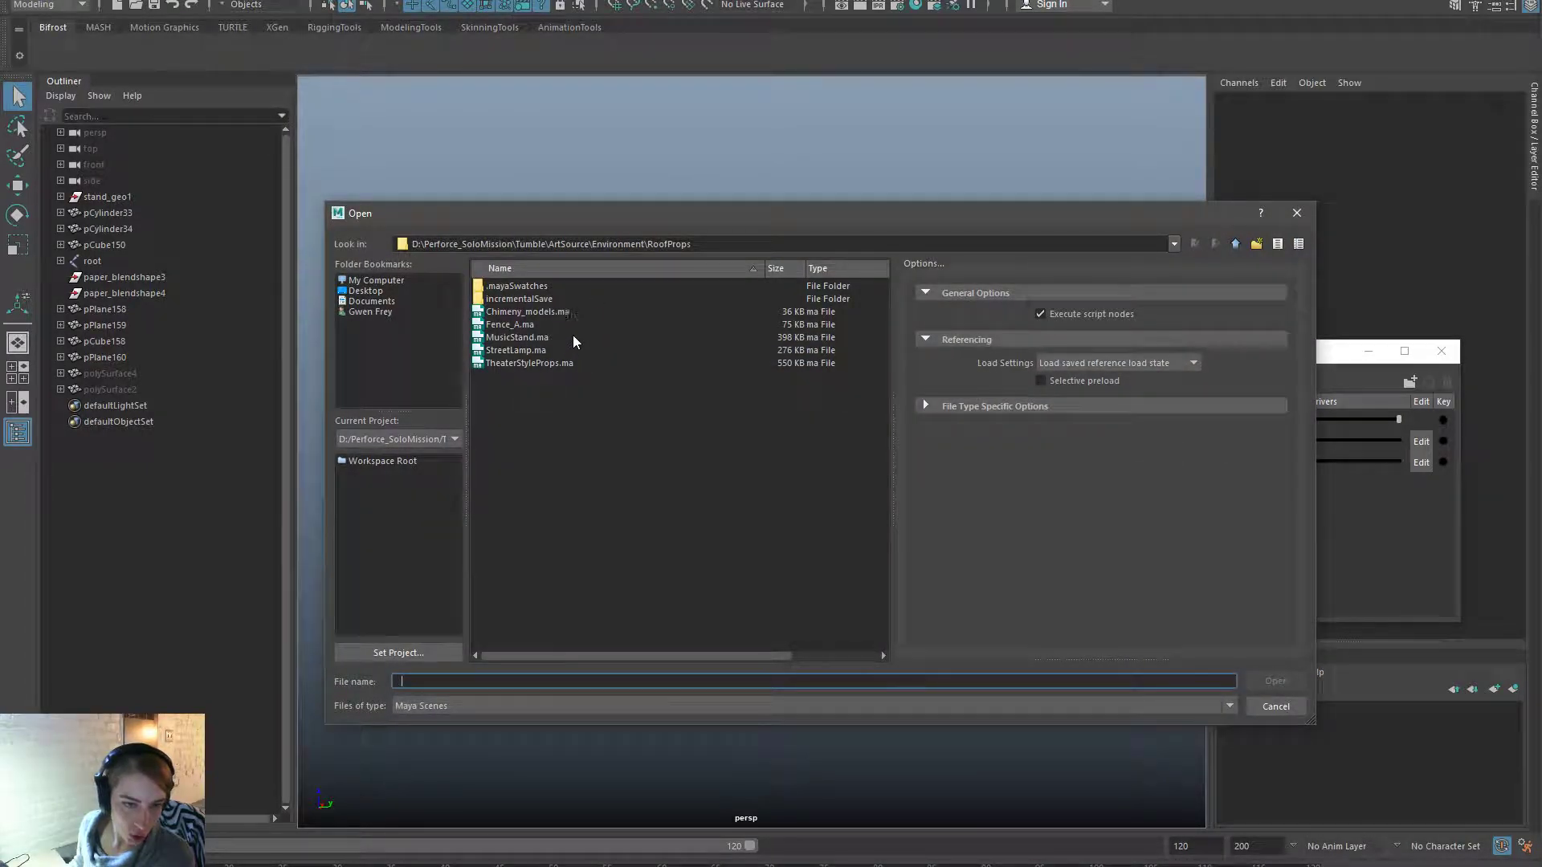
double_click(551, 338)
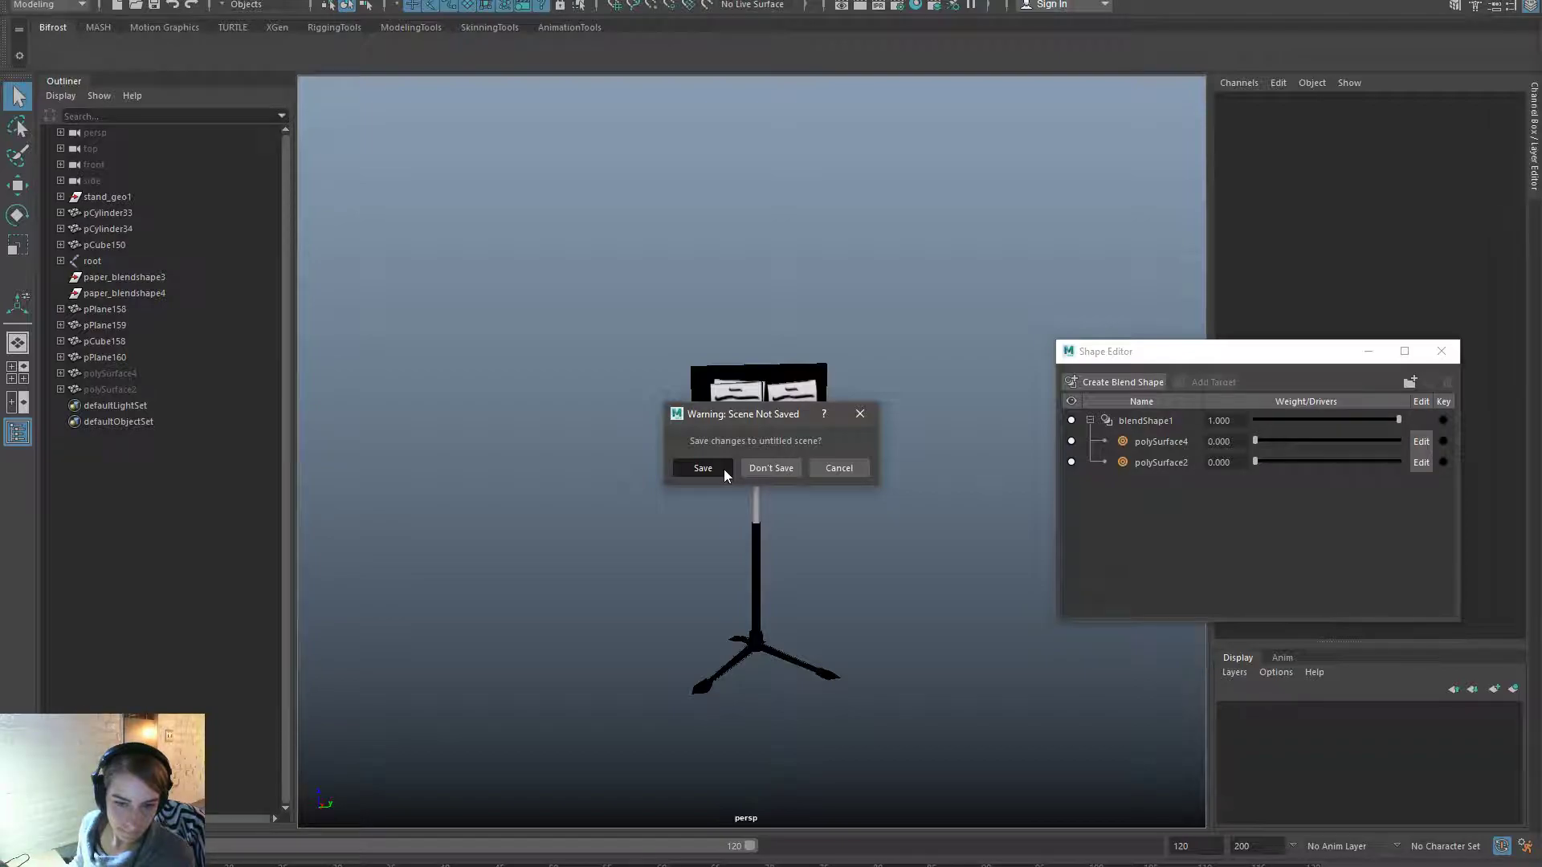
left_click(771, 469)
Create a blend shape on the front-left paper pPlane158 using polySurface4 and polySurface2 as targets.
right_click_drag(863, 594, 617, 518, "alt")
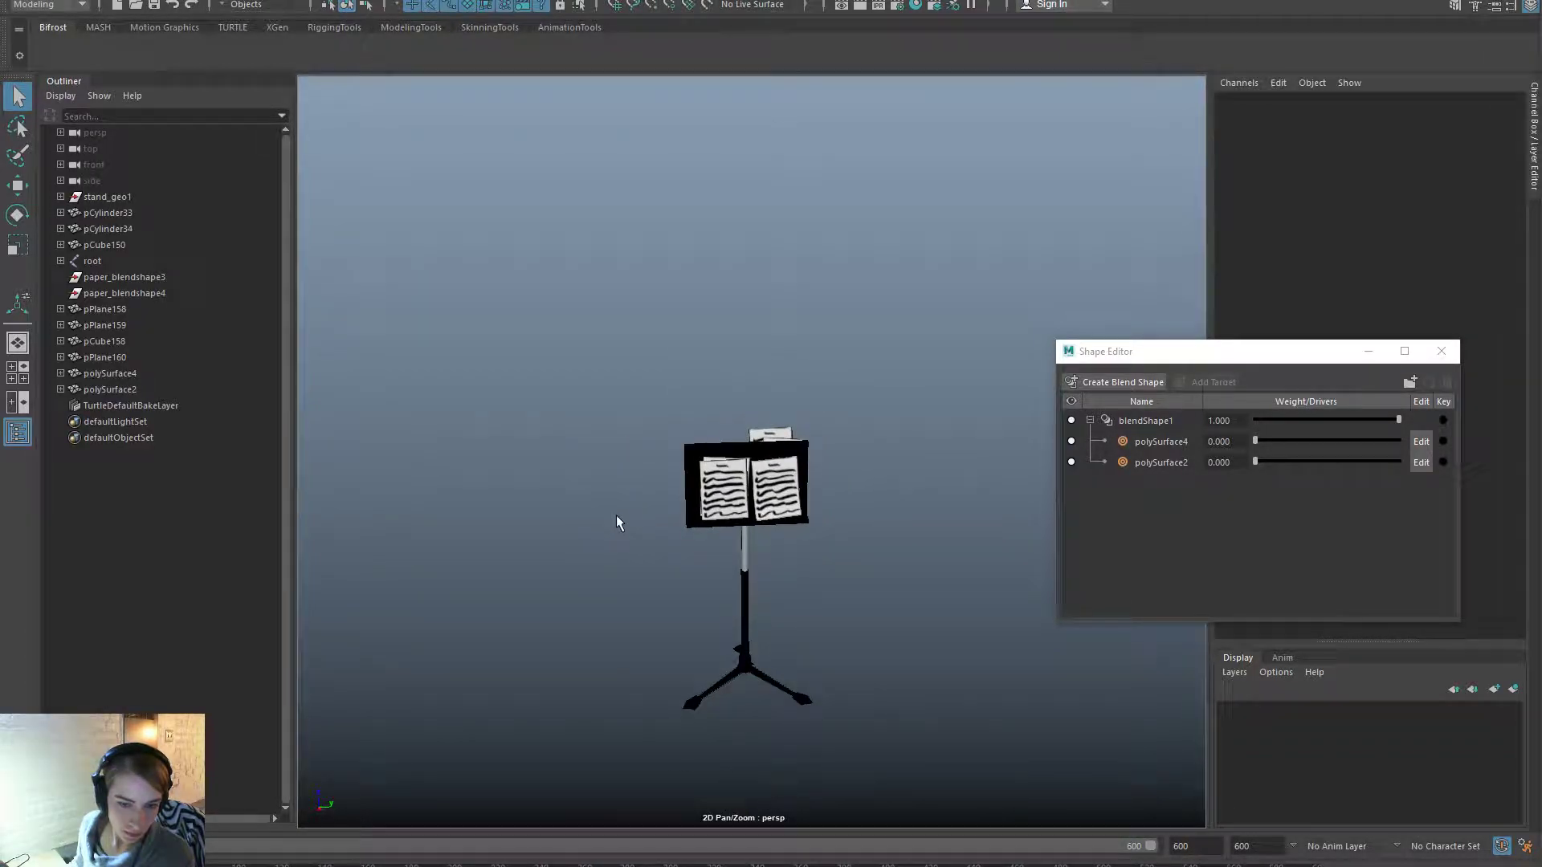
middle_click_drag(617, 518, 623, 420, "alt")
left_click_drag(785, 423, 777, 452, "alt")
right_click_drag(657, 359, 783, 403, "alt")
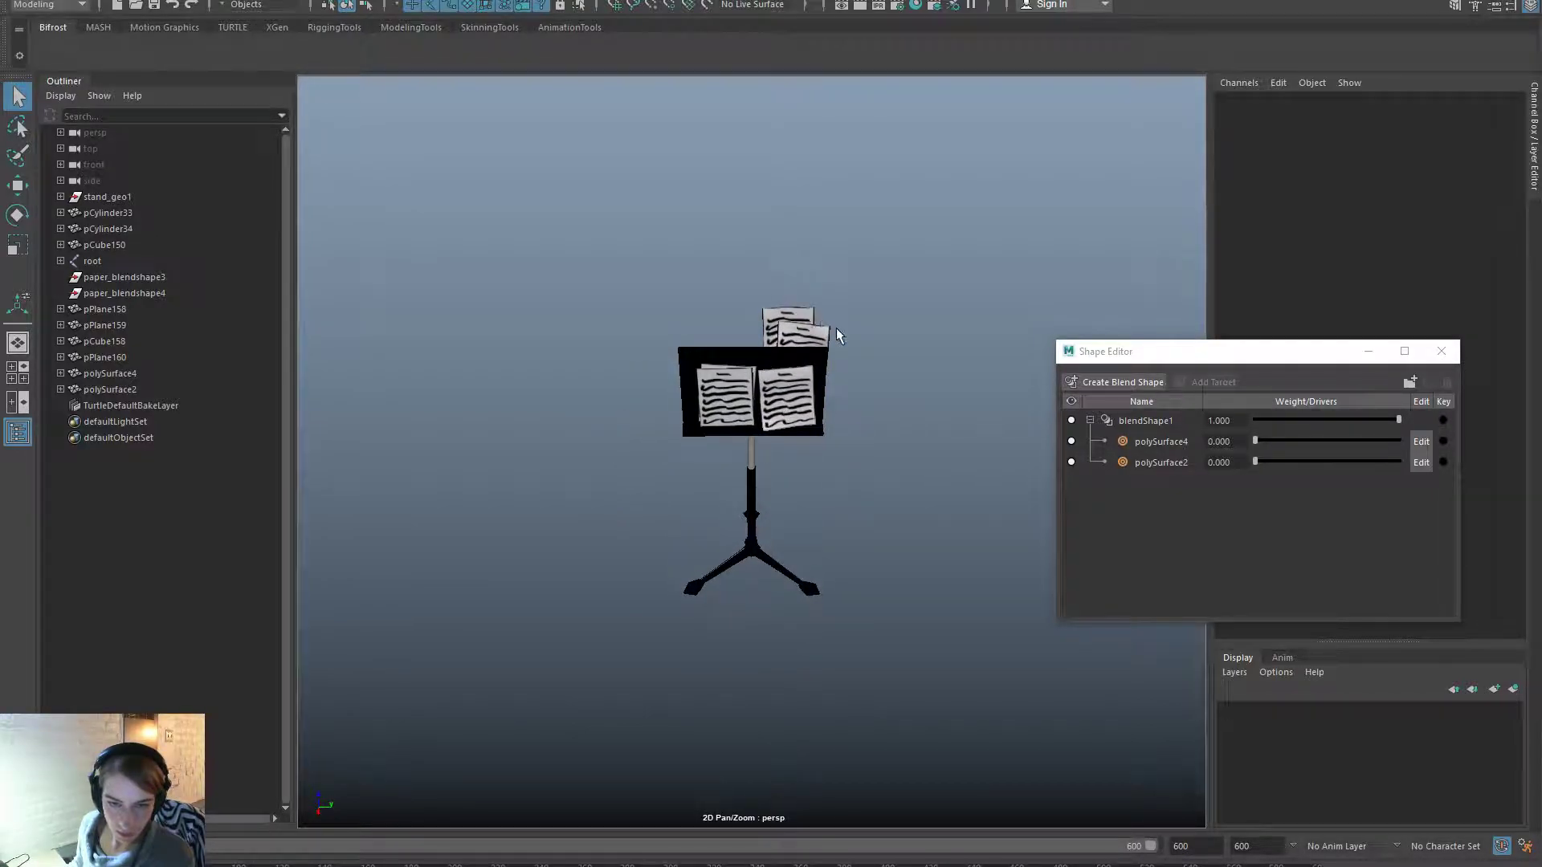
left_click_drag(836, 328, 758, 278)
left_click(734, 412, "shift")
middle_click_drag(772, 456, 756, 512, "alt")
right_click_drag(541, 440, 715, 450, "alt")
left_click_drag(715, 450, 795, 473, "alt")
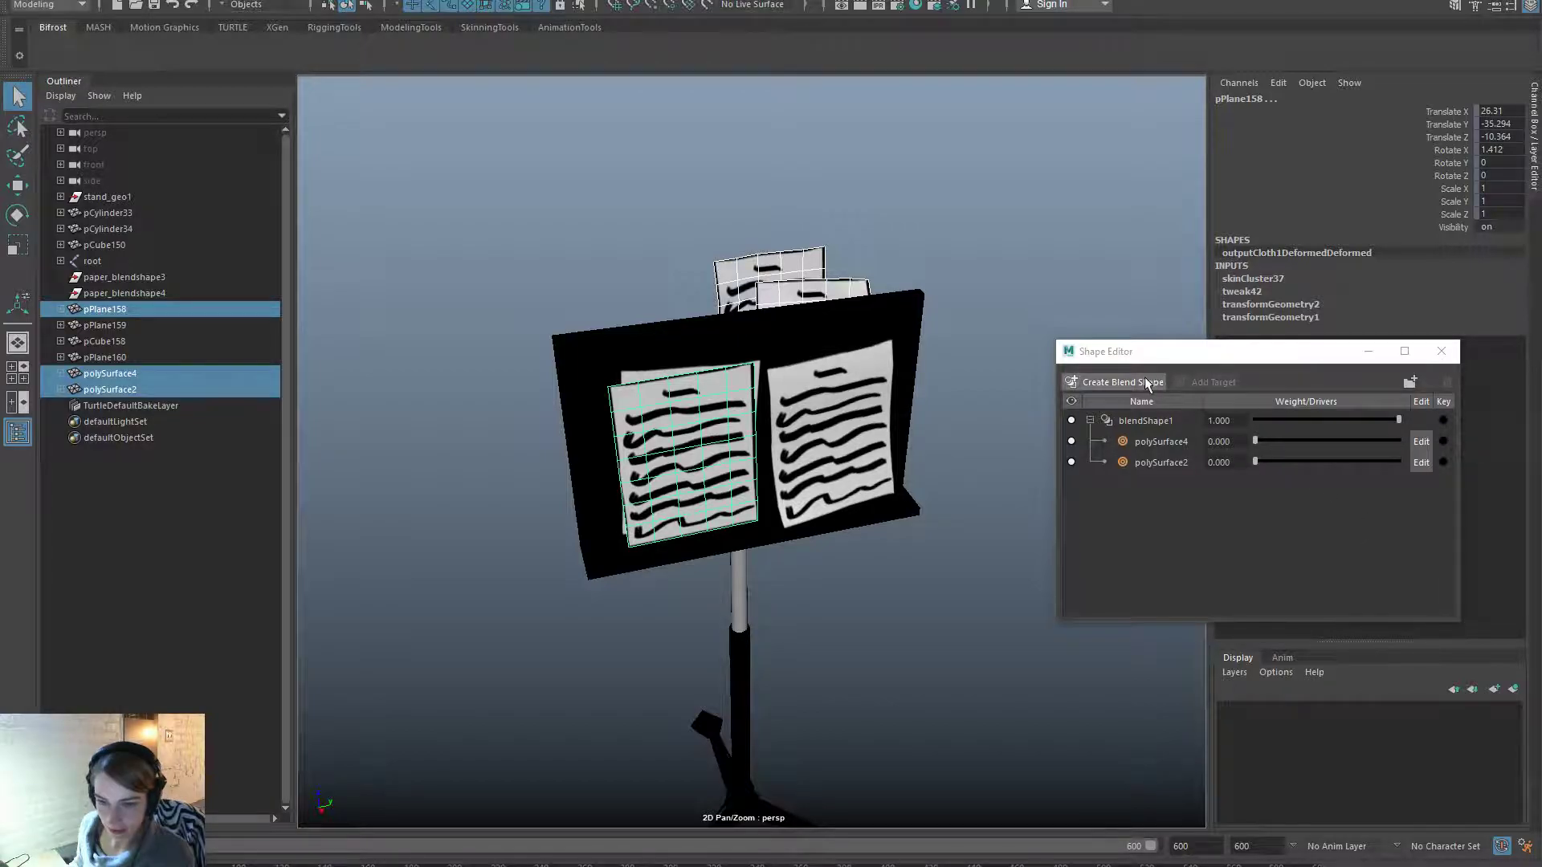
left_click(1120, 382)
Create a blend shape on the rear-left paper pPlane160 using polySurface2 and polySurface4 as targets, and close the Shape Editor.
left_click_drag(738, 224, 781, 292)
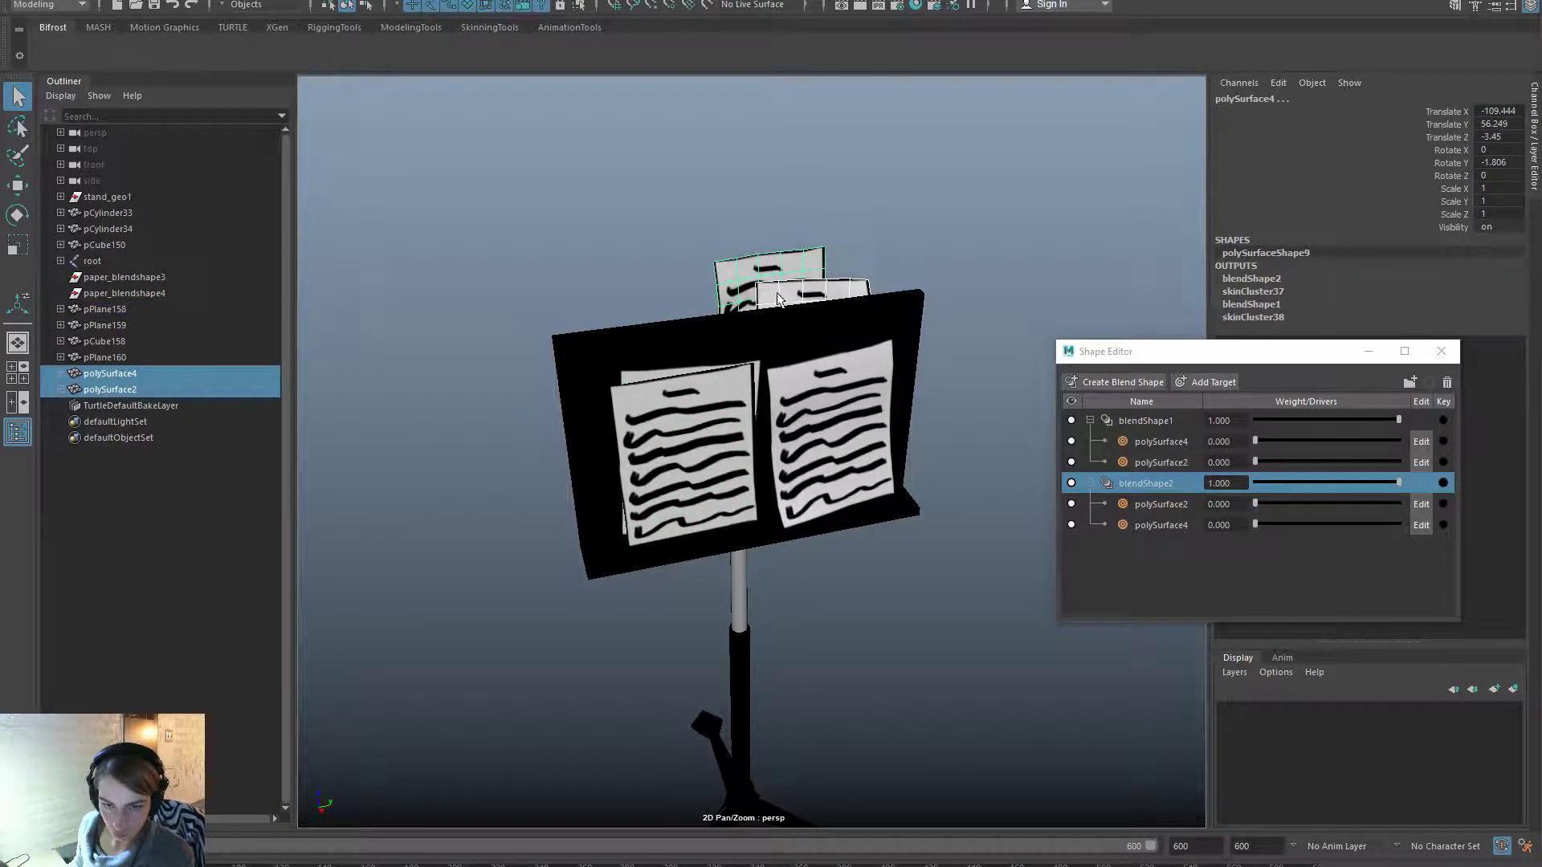
left_click(663, 371, "shift")
key("ctrl+o")
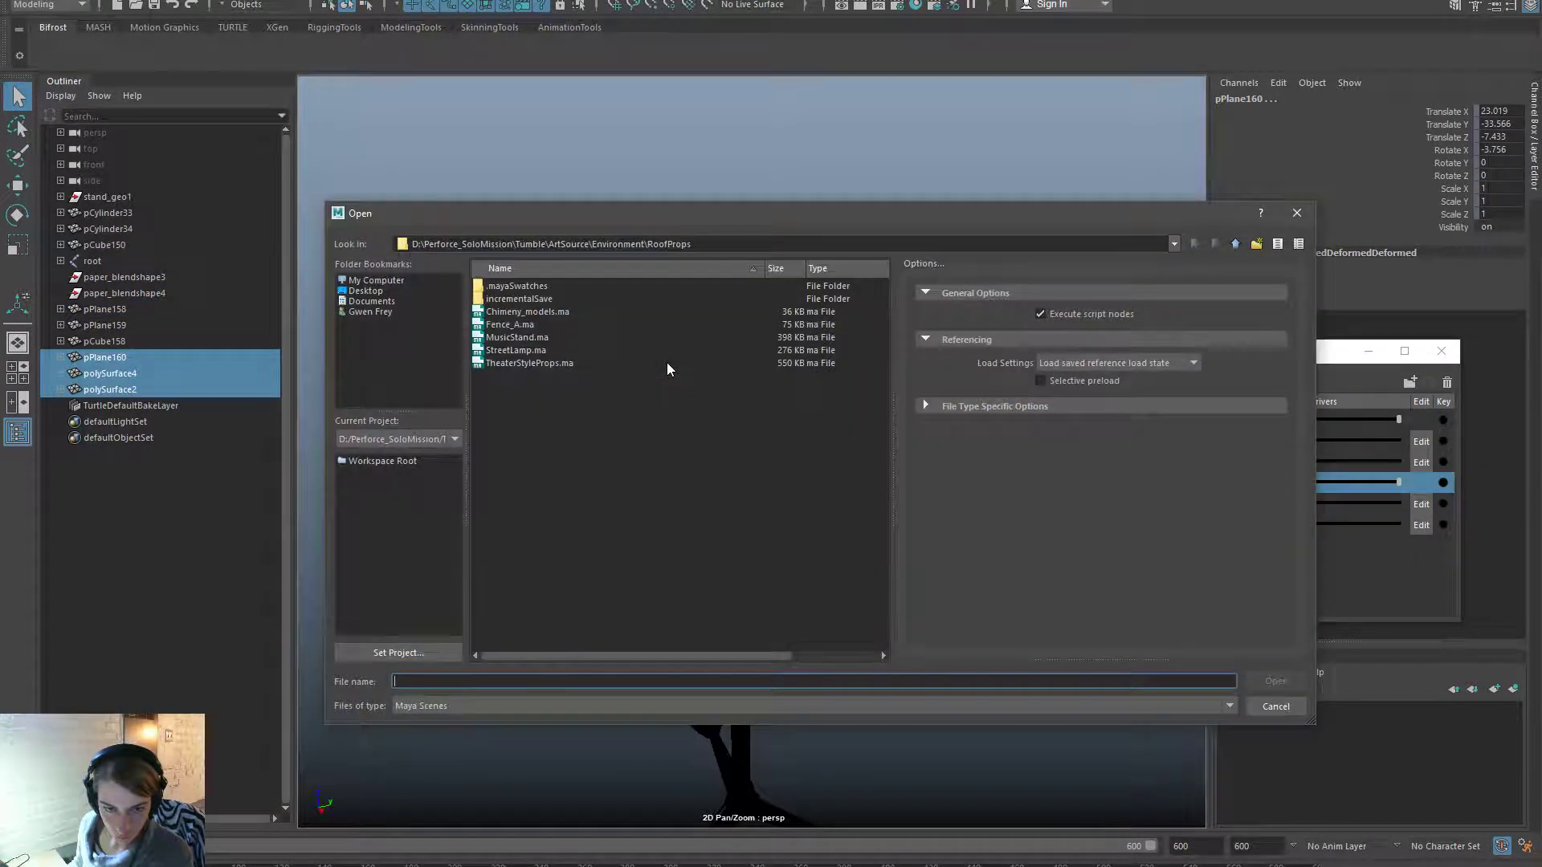
left_click(1276, 707)
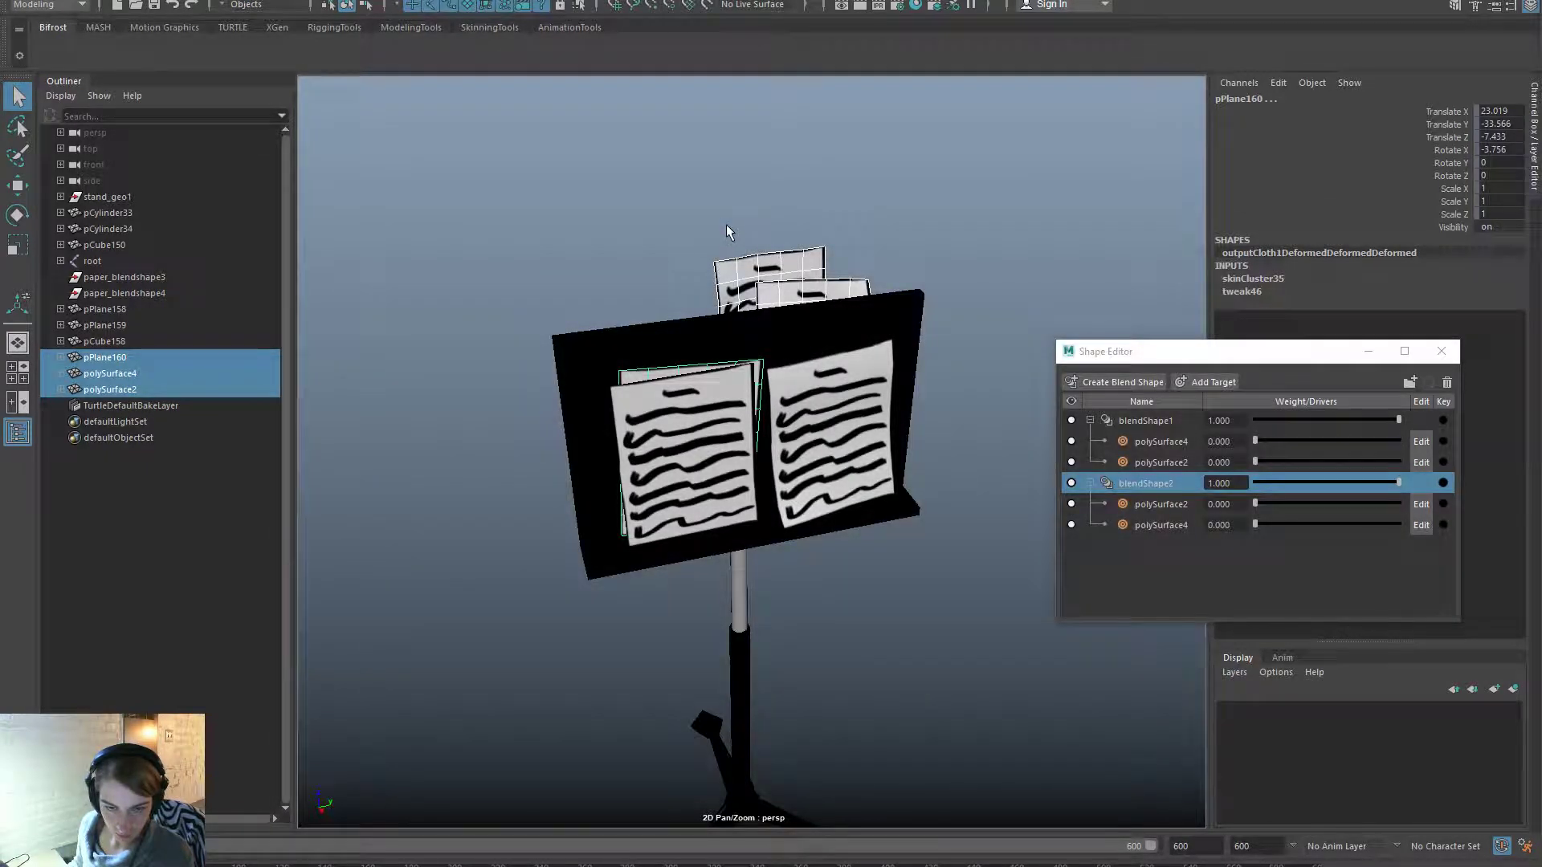
left_click(714, 370, "shift")
left_click(657, 378, "shift")
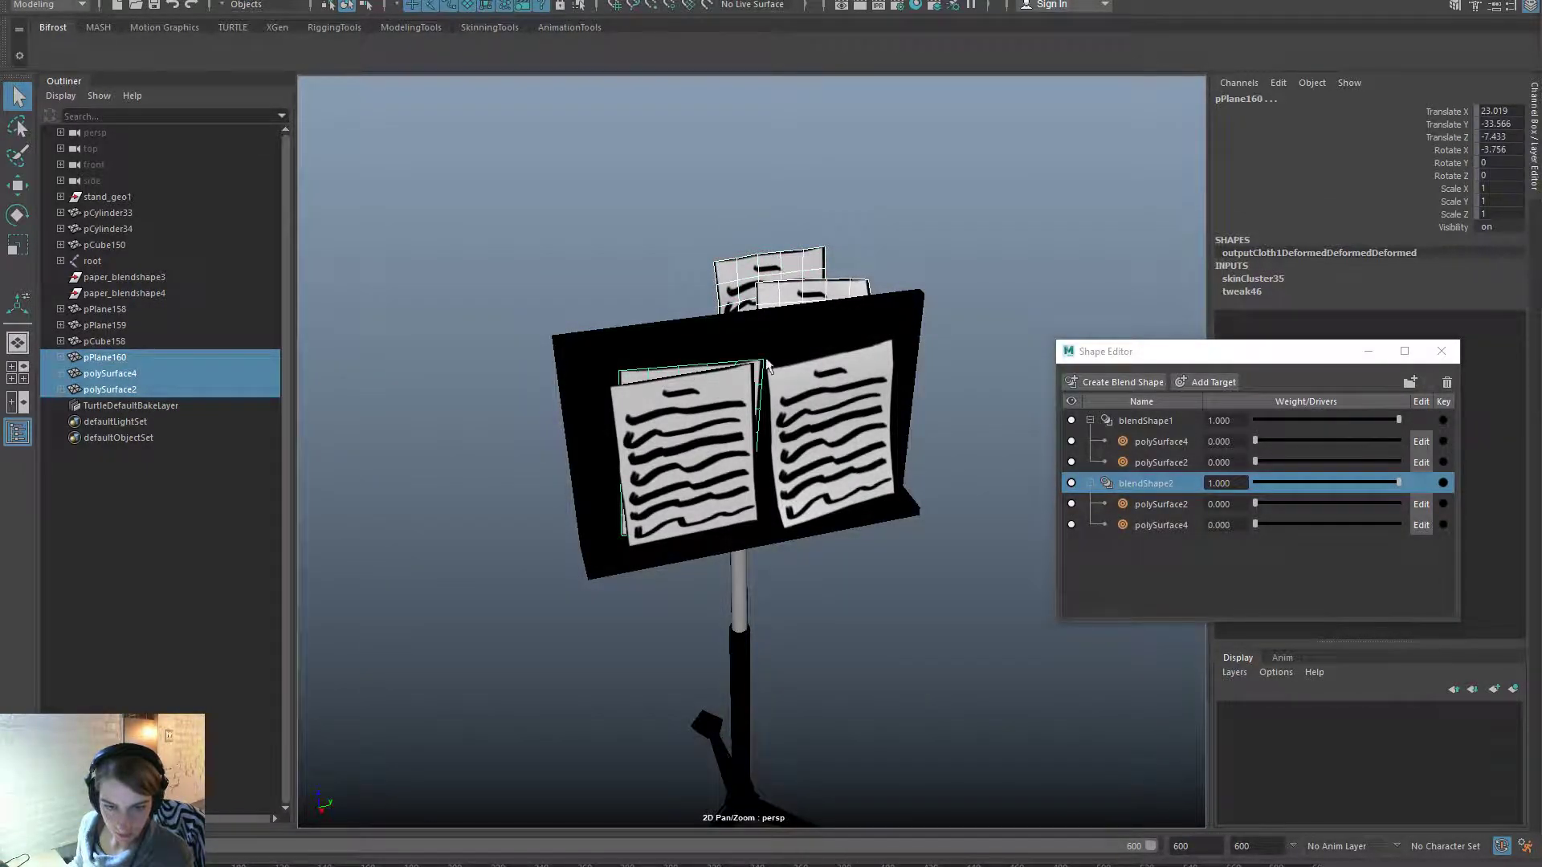
left_click(1122, 383)
left_click(949, 637)
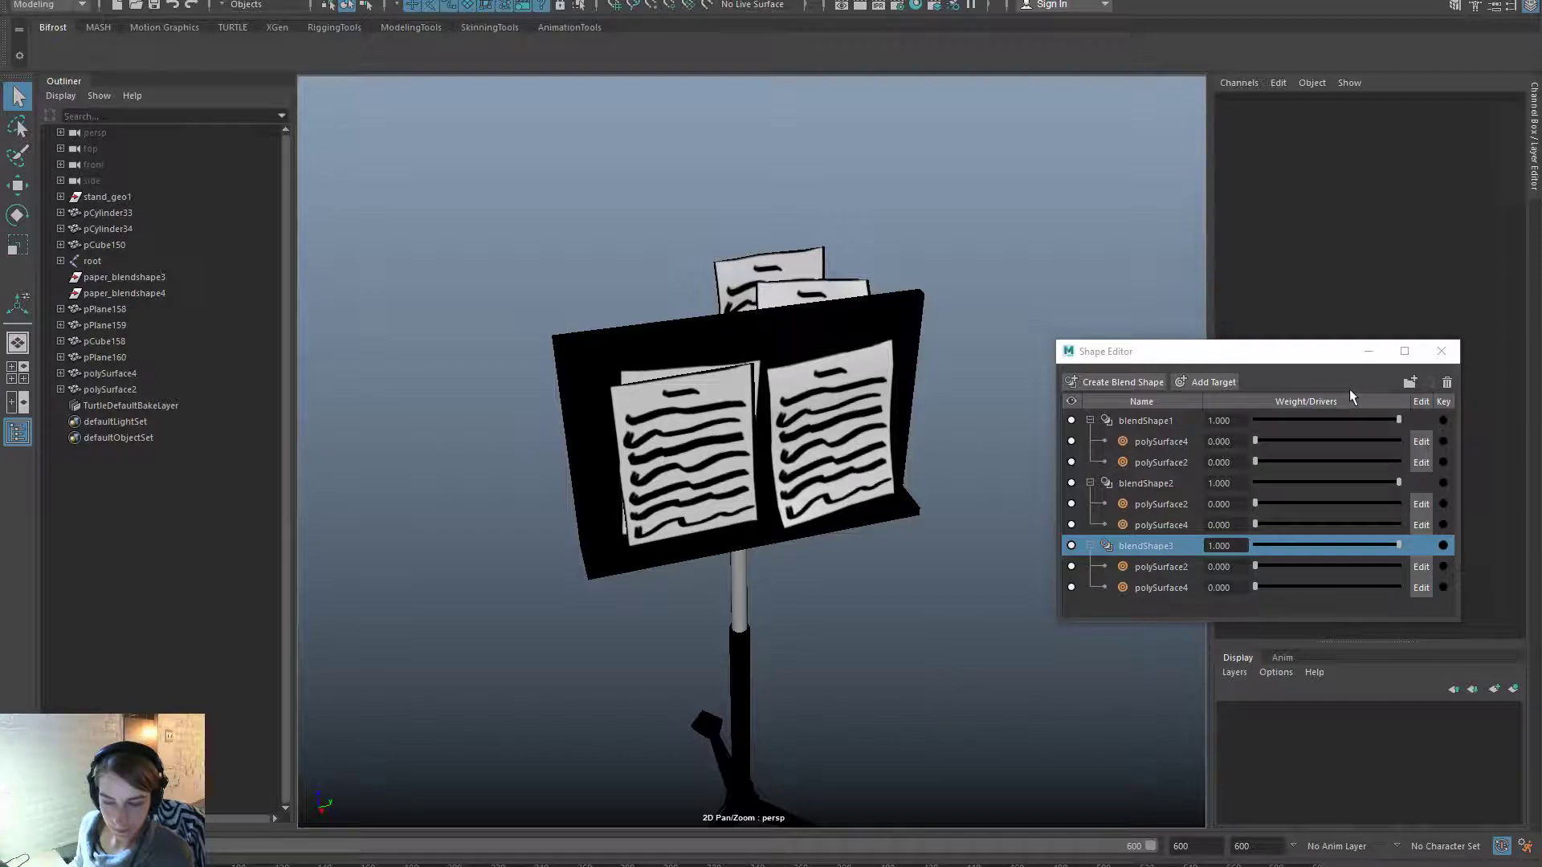
left_click(1442, 351)
scroll(897, 479, "down", 10)
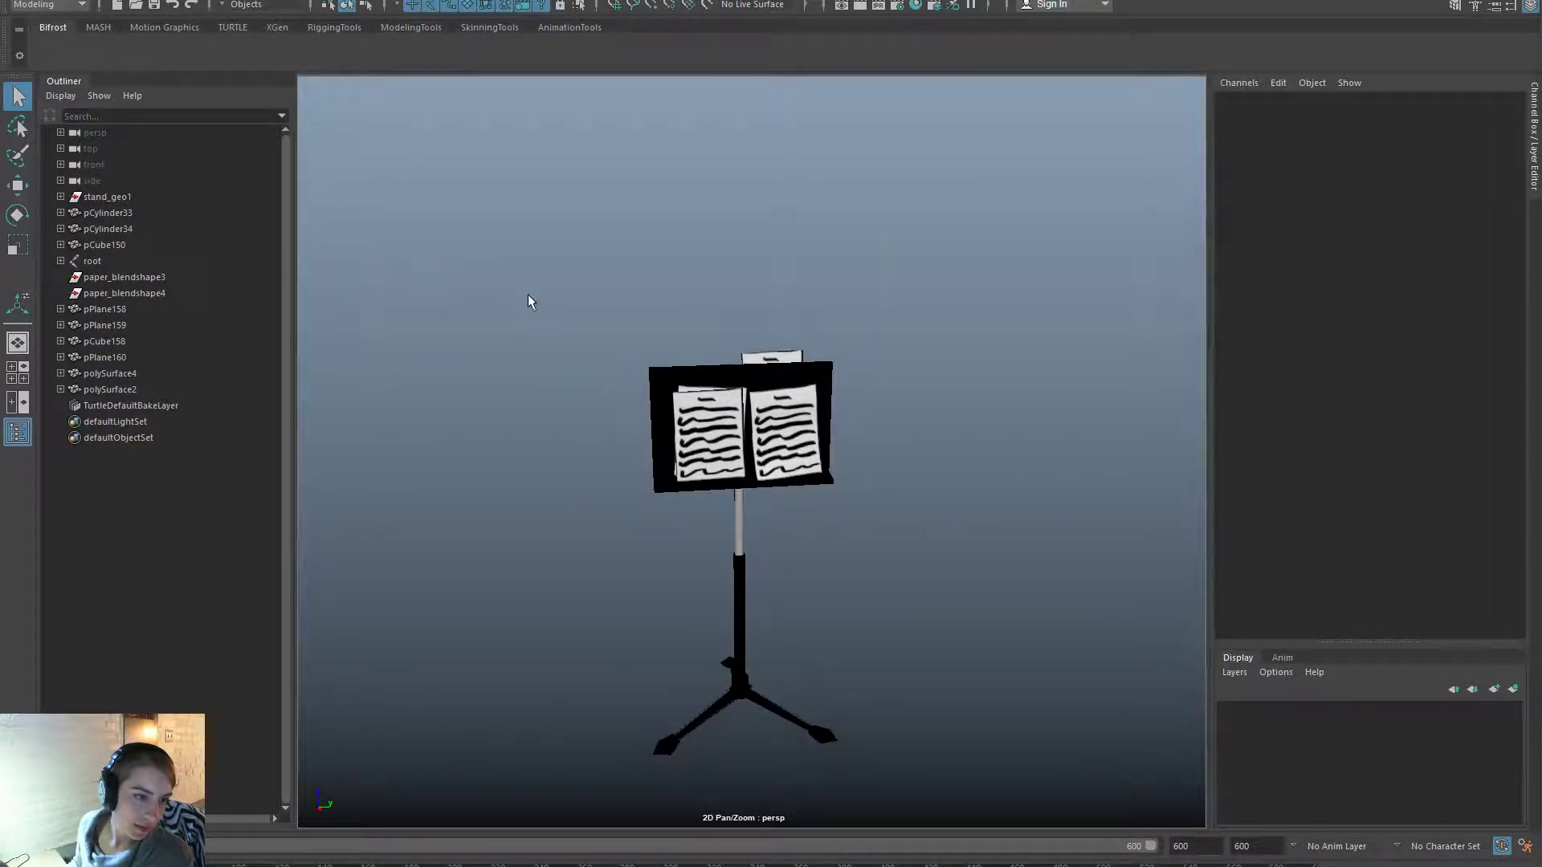
middle_click_drag(799, 428, 750, 352, "alt")
scroll(740, 399, "up", 1)
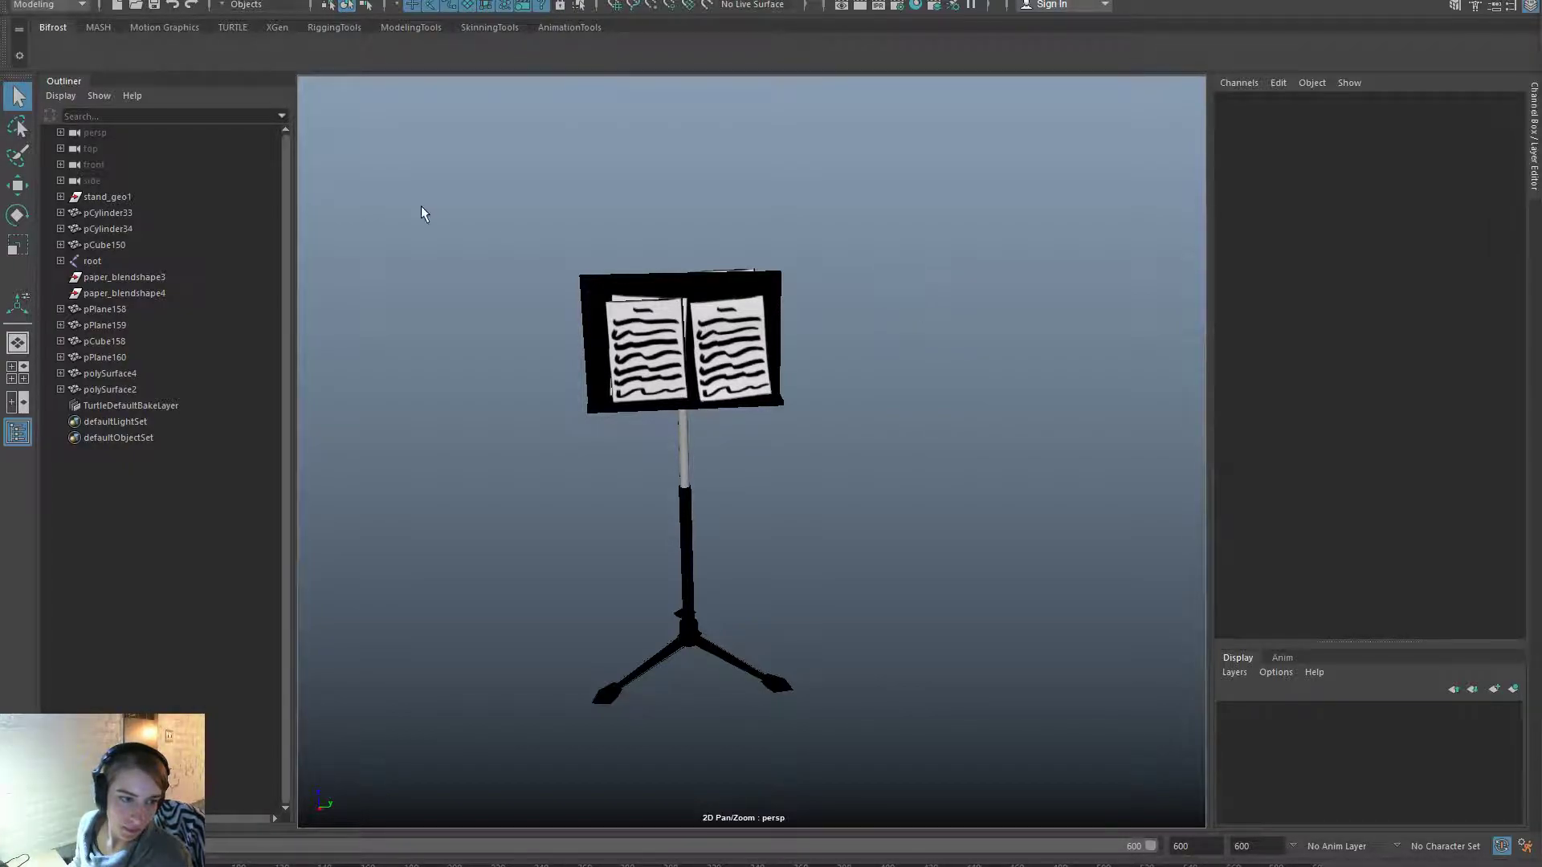
left_click(171, 406)
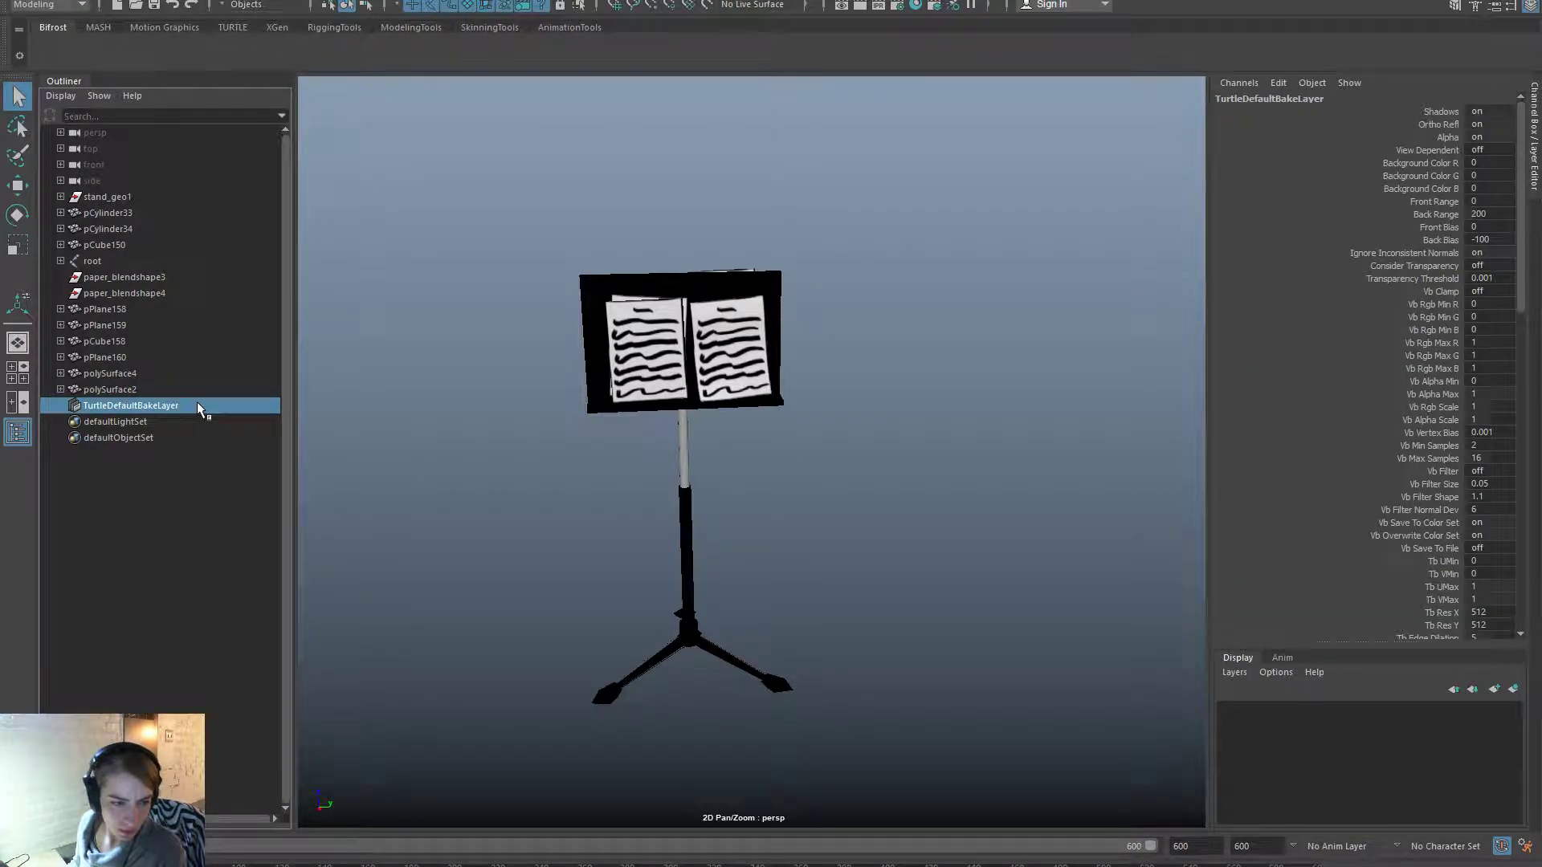
left_click(177, 416)
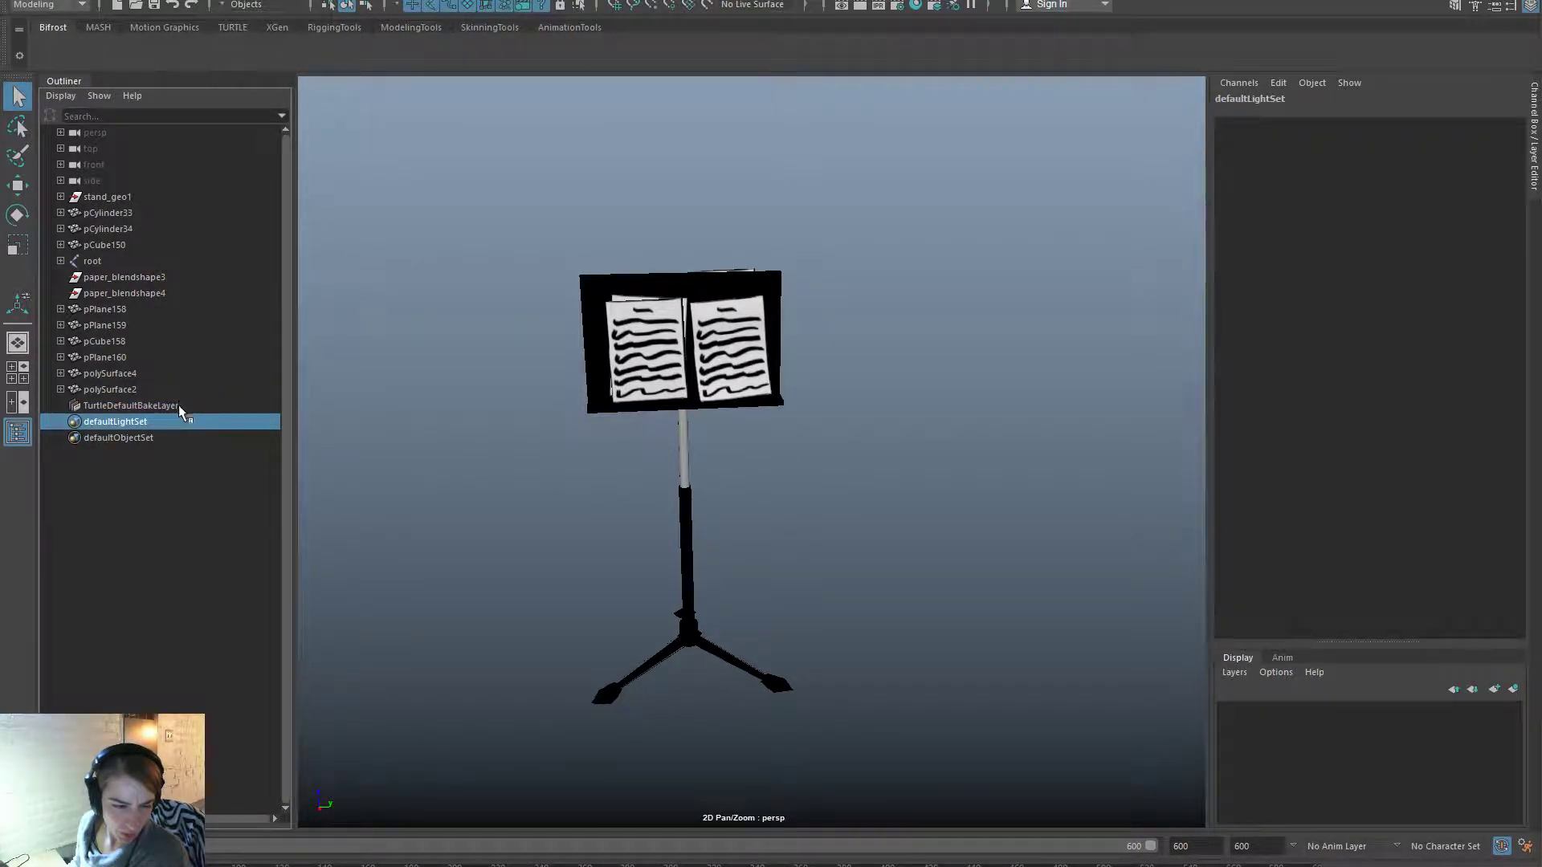
left_click(179, 405)
left_click(414, 311)
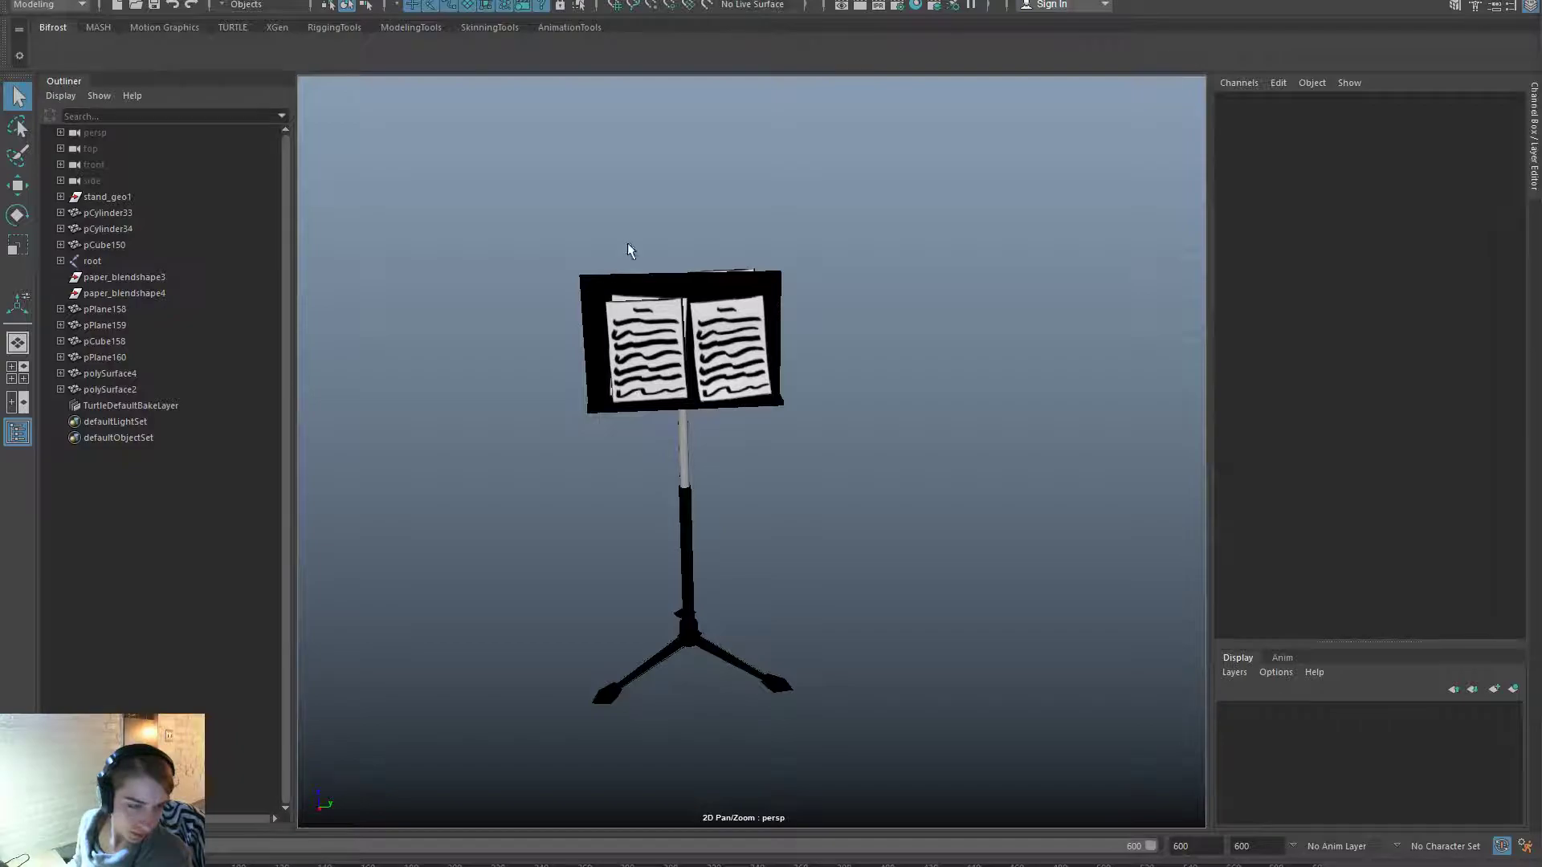
Export the entire scene as FBX over the existing musicStand_Activated.fbx in the RoofProps folder and dismiss the export warnings.
key("space")
left_click(522, 155)
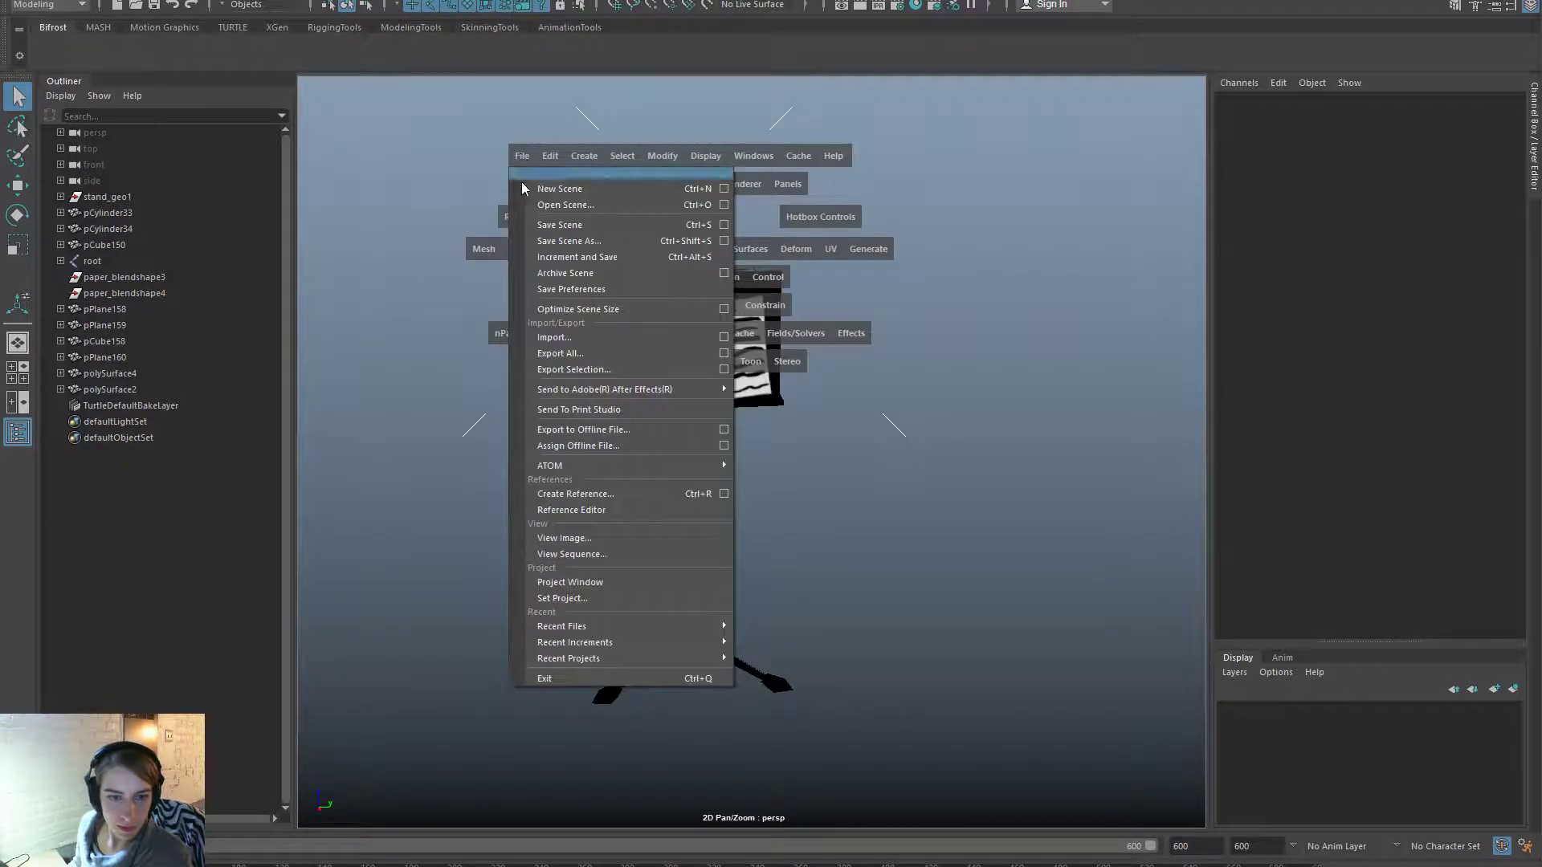
left_click(588, 355)
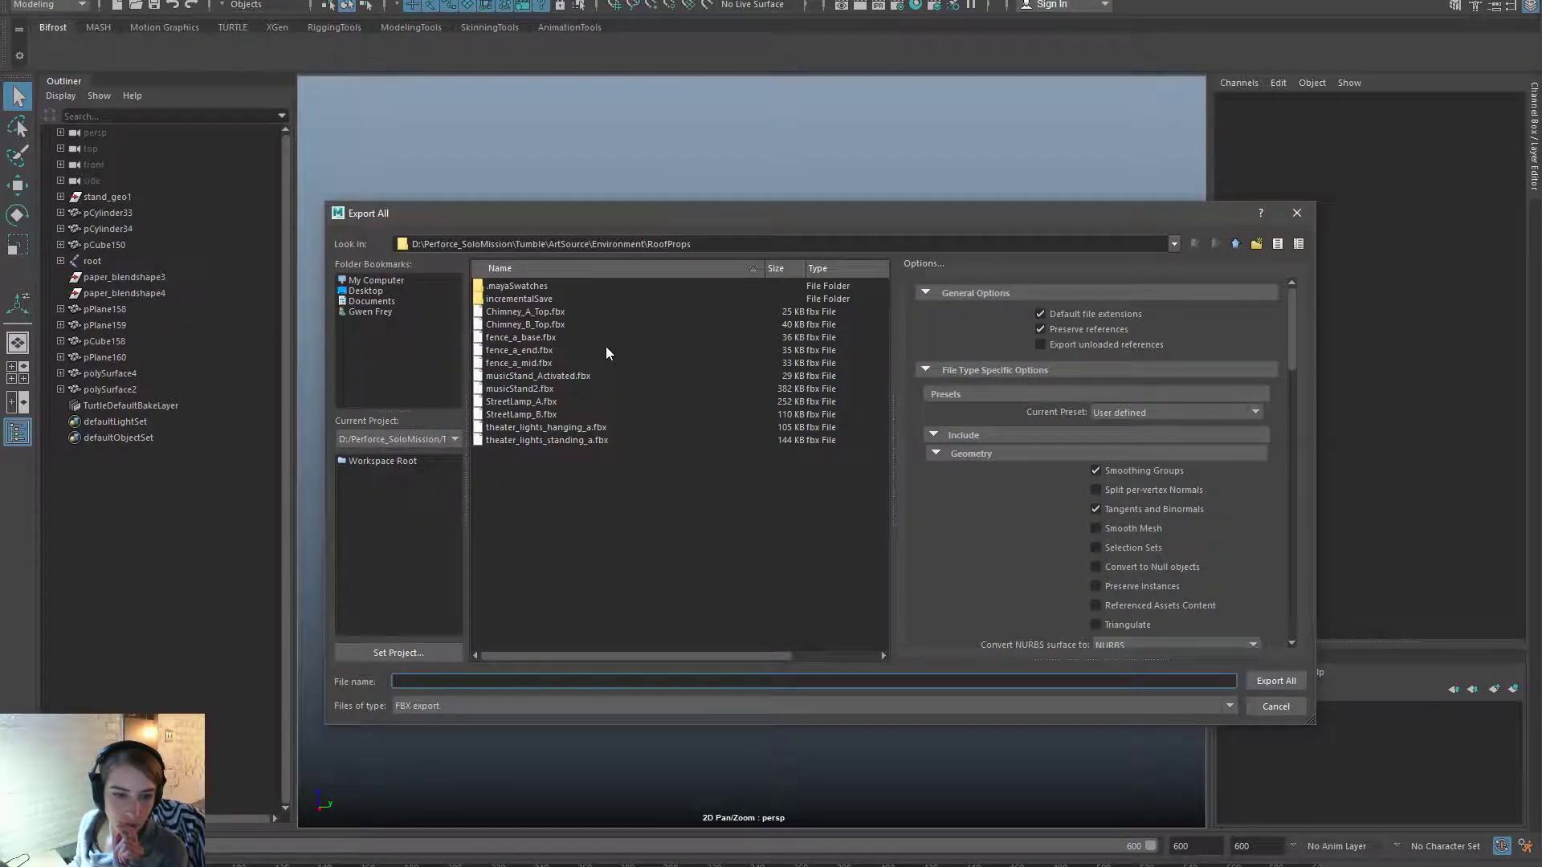
left_click(578, 376)
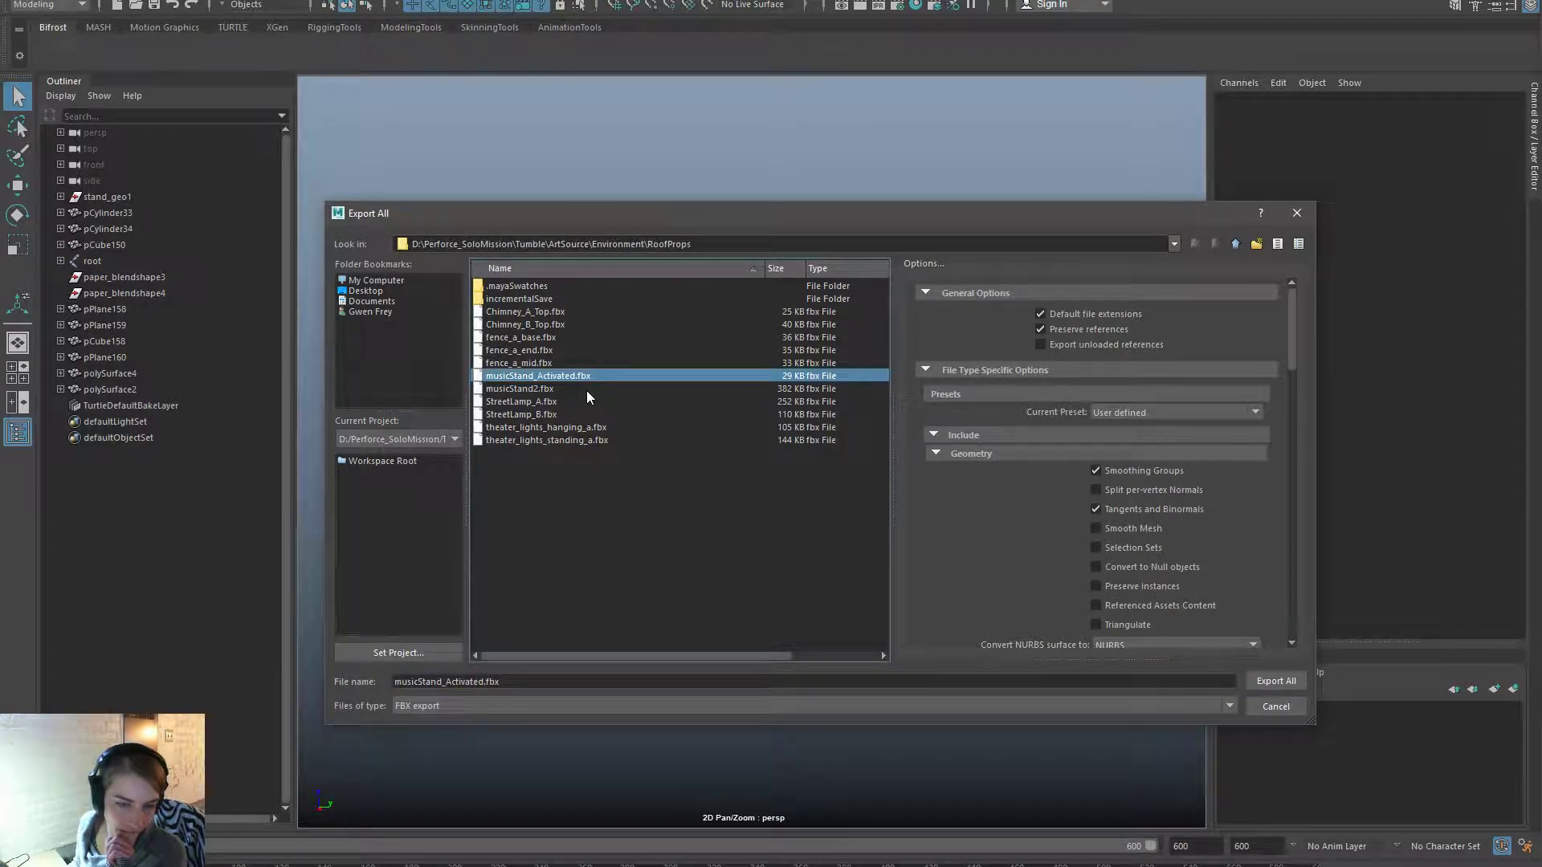
key("Return")
left_click(788, 512)
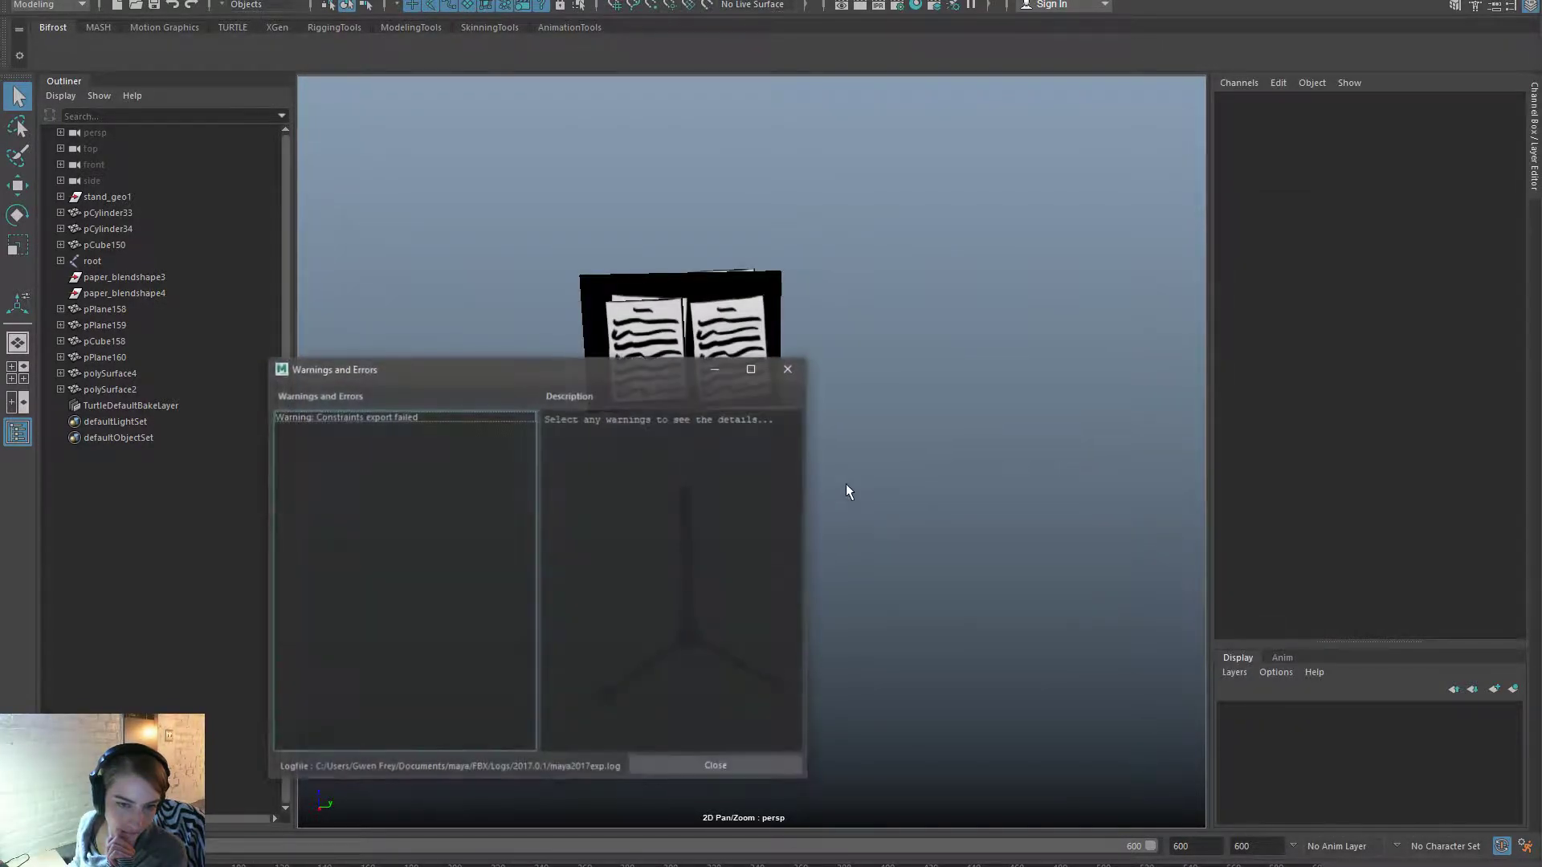
left_click(787, 370)
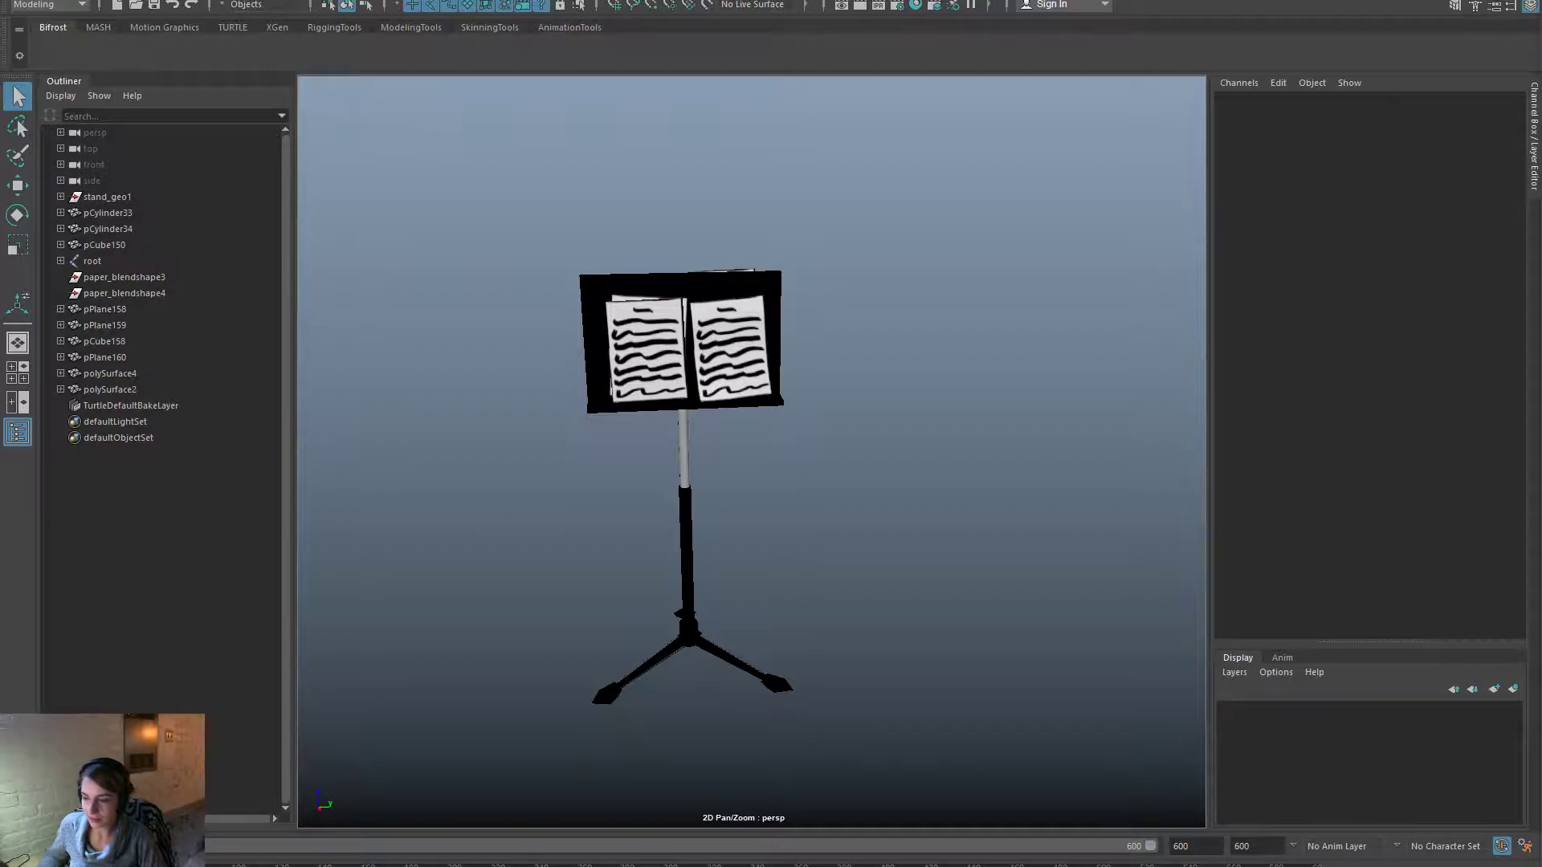
Switch to Unreal Engine and look over the level around the placed music stand.
key("alt+Tab")
right_click_drag(858, 453, 787, 466)
right_click_drag(760, 587, 680, 561)
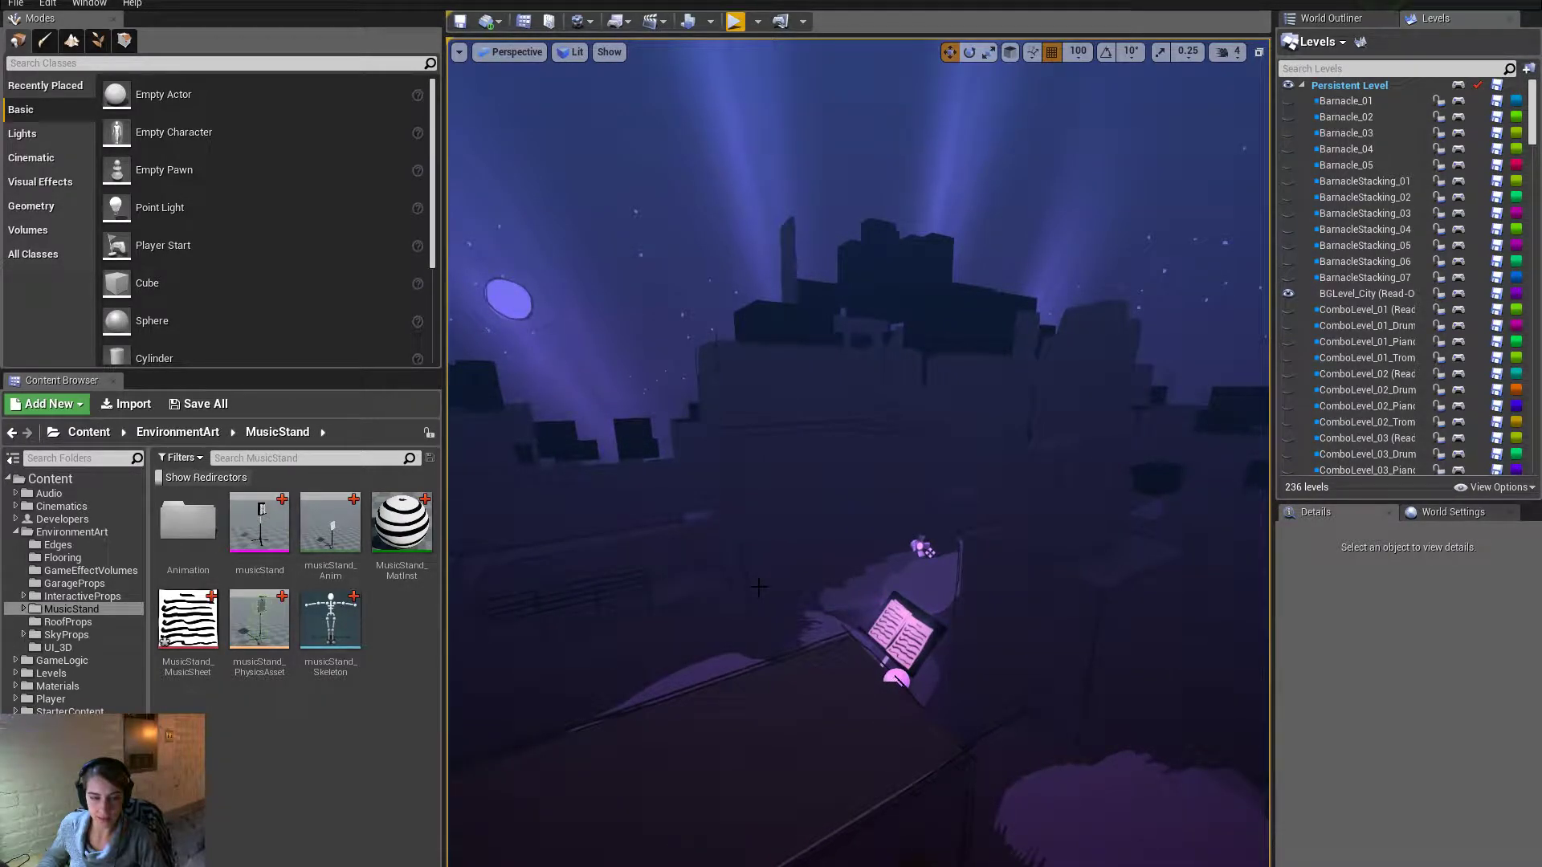
right_click(325, 700)
mouse_move(511, 513)
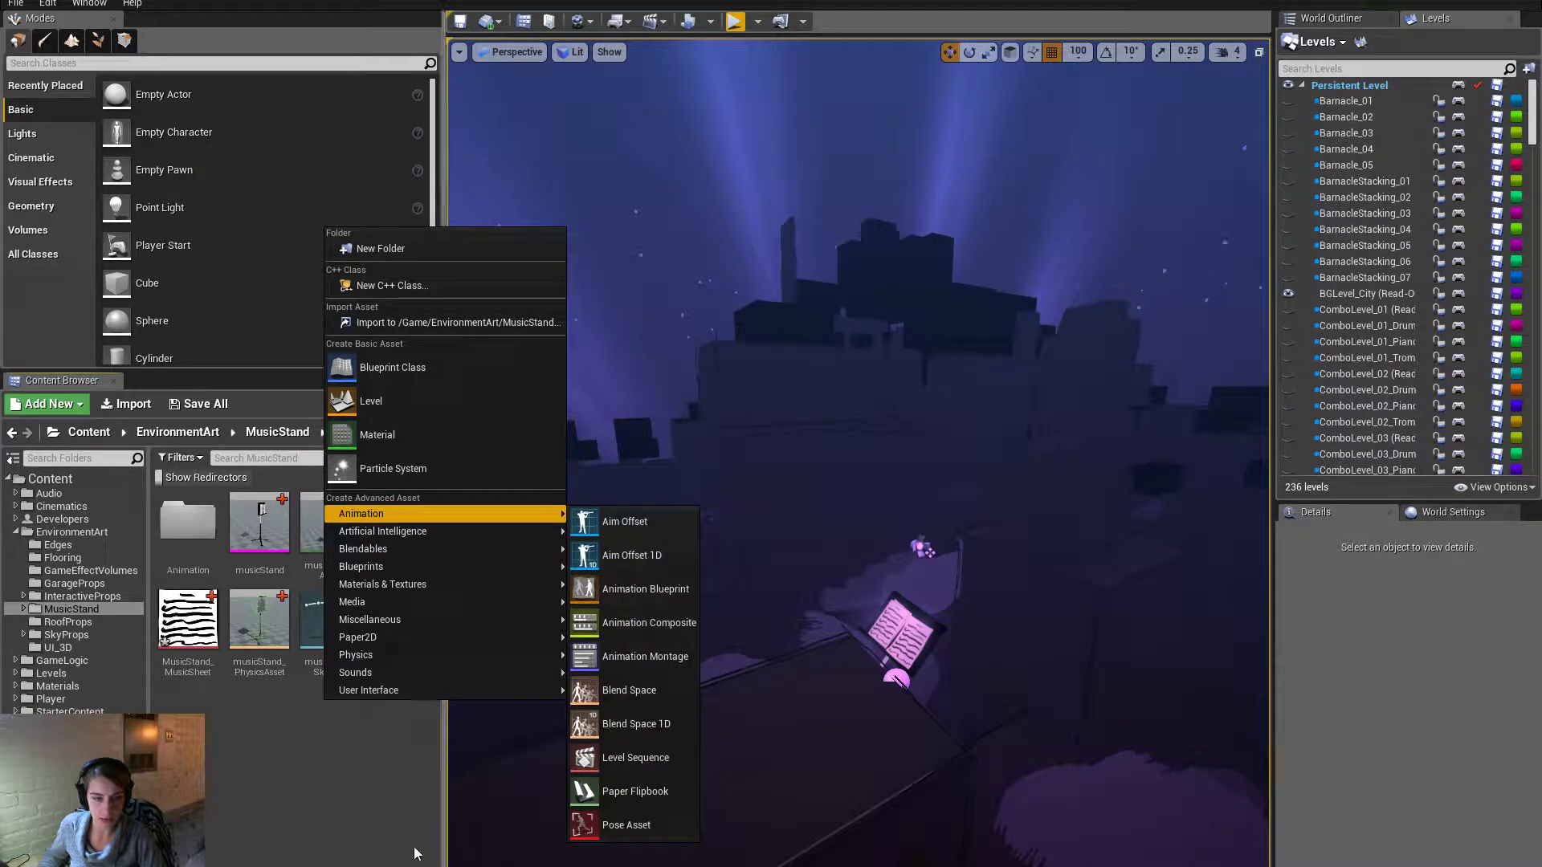
left_click(387, 855)
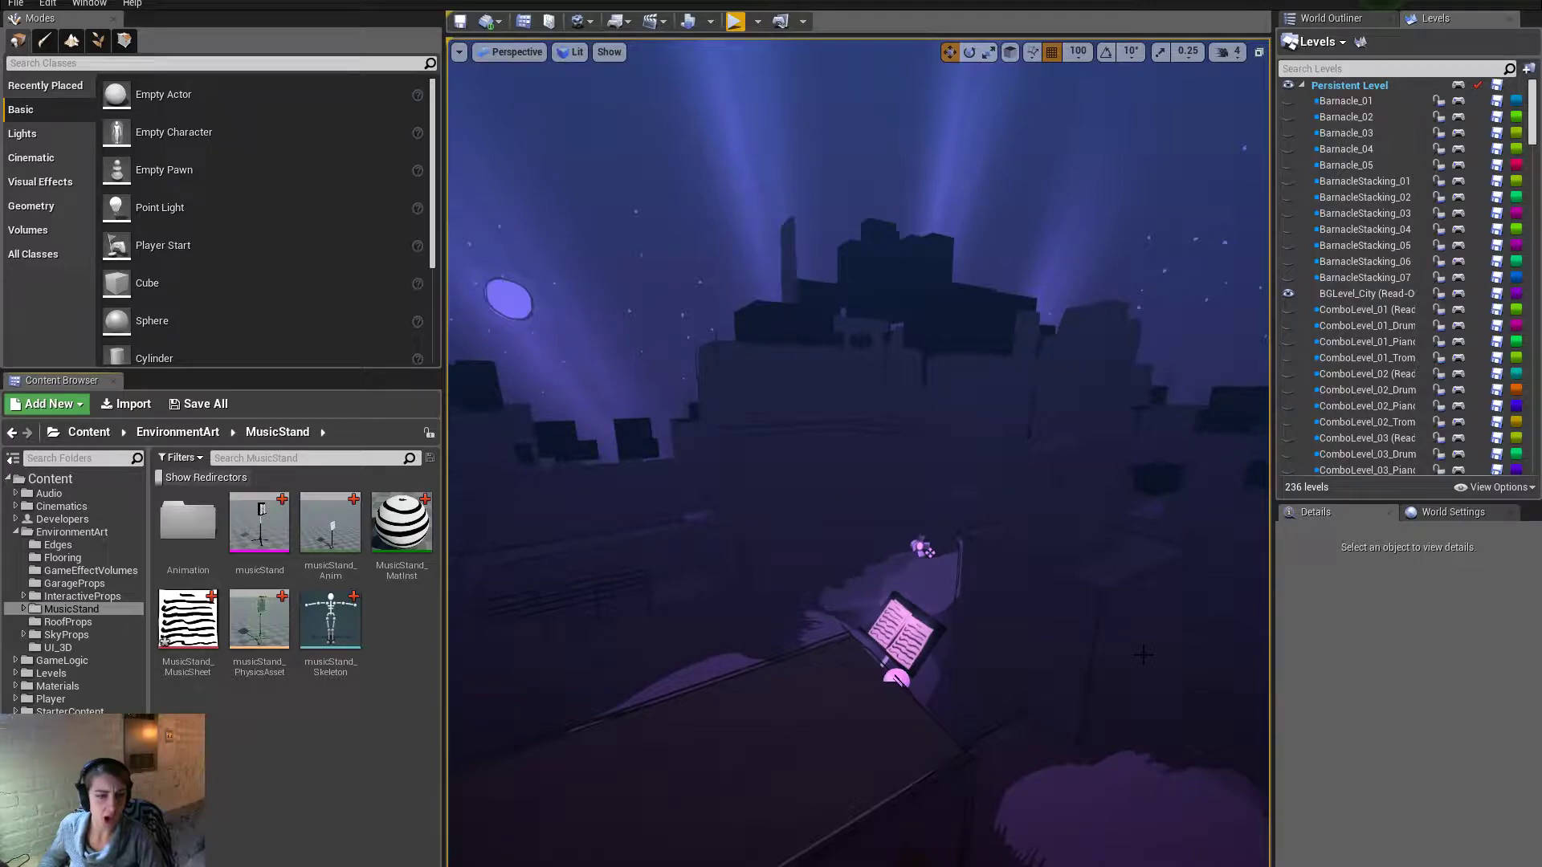
right_click_drag(1143, 654, 1111, 644)
key("a")
key("a")
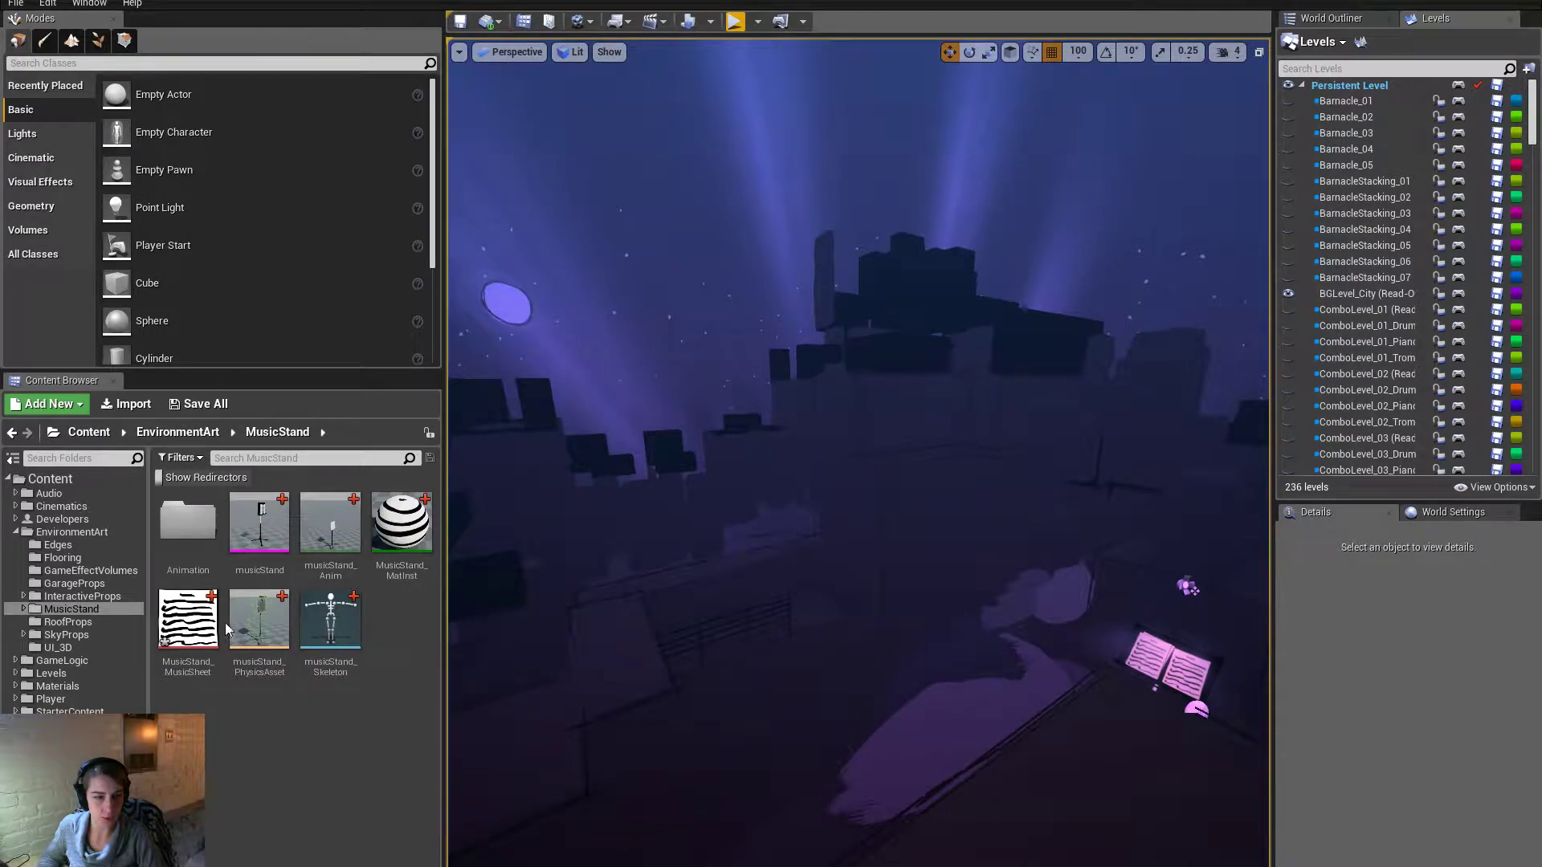
Browse the project's content folders, including GameLogic, SkyProps and Flooring, and return to the EnvironmentArt folder.
left_click(69, 533)
left_click(59, 480)
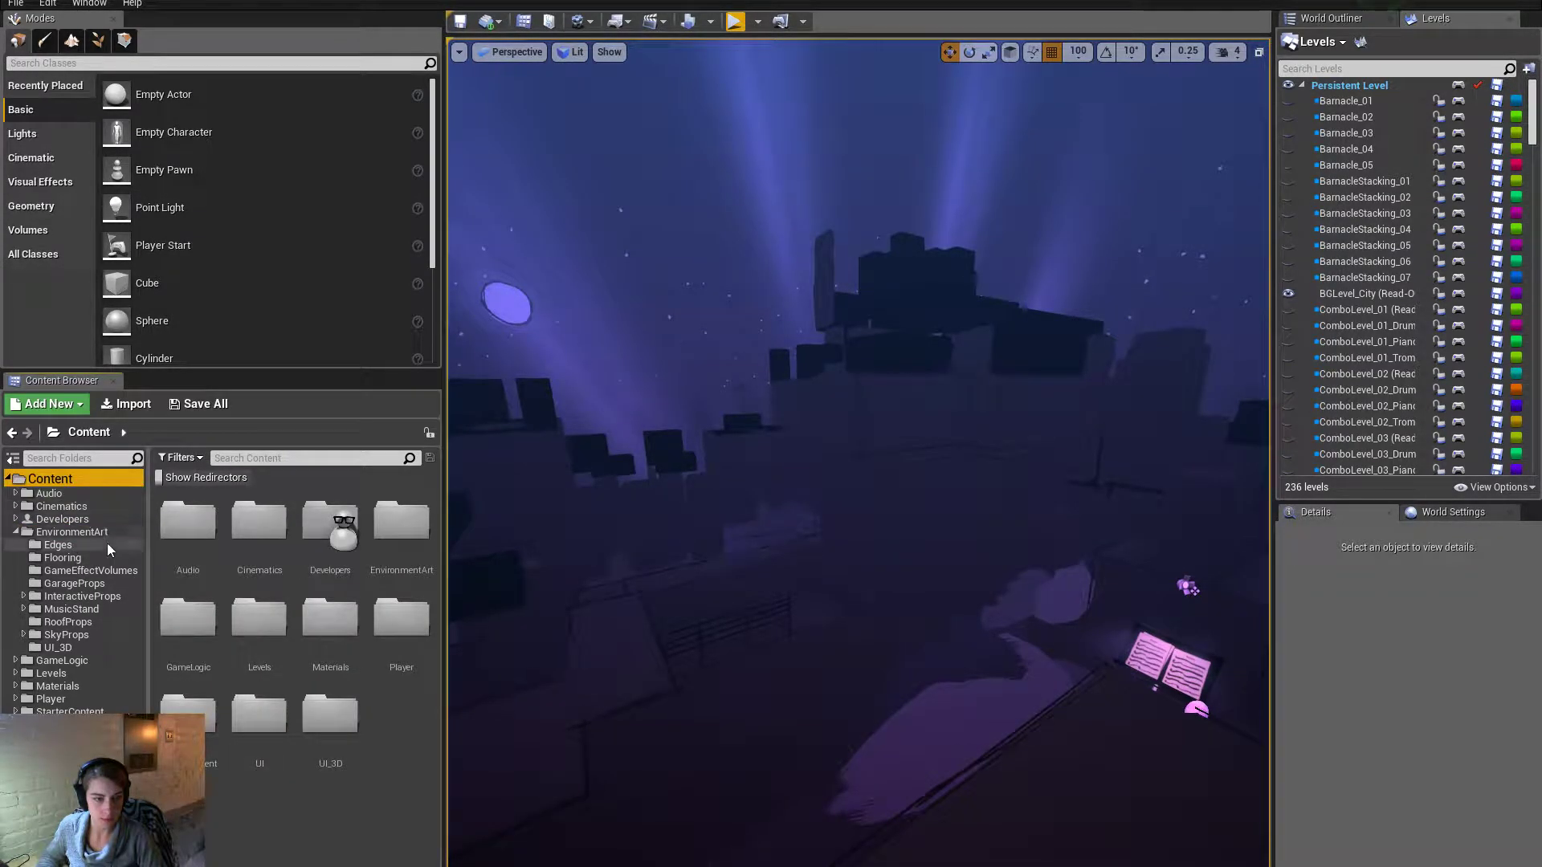
left_click(72, 583)
left_click(68, 673)
left_click(79, 660)
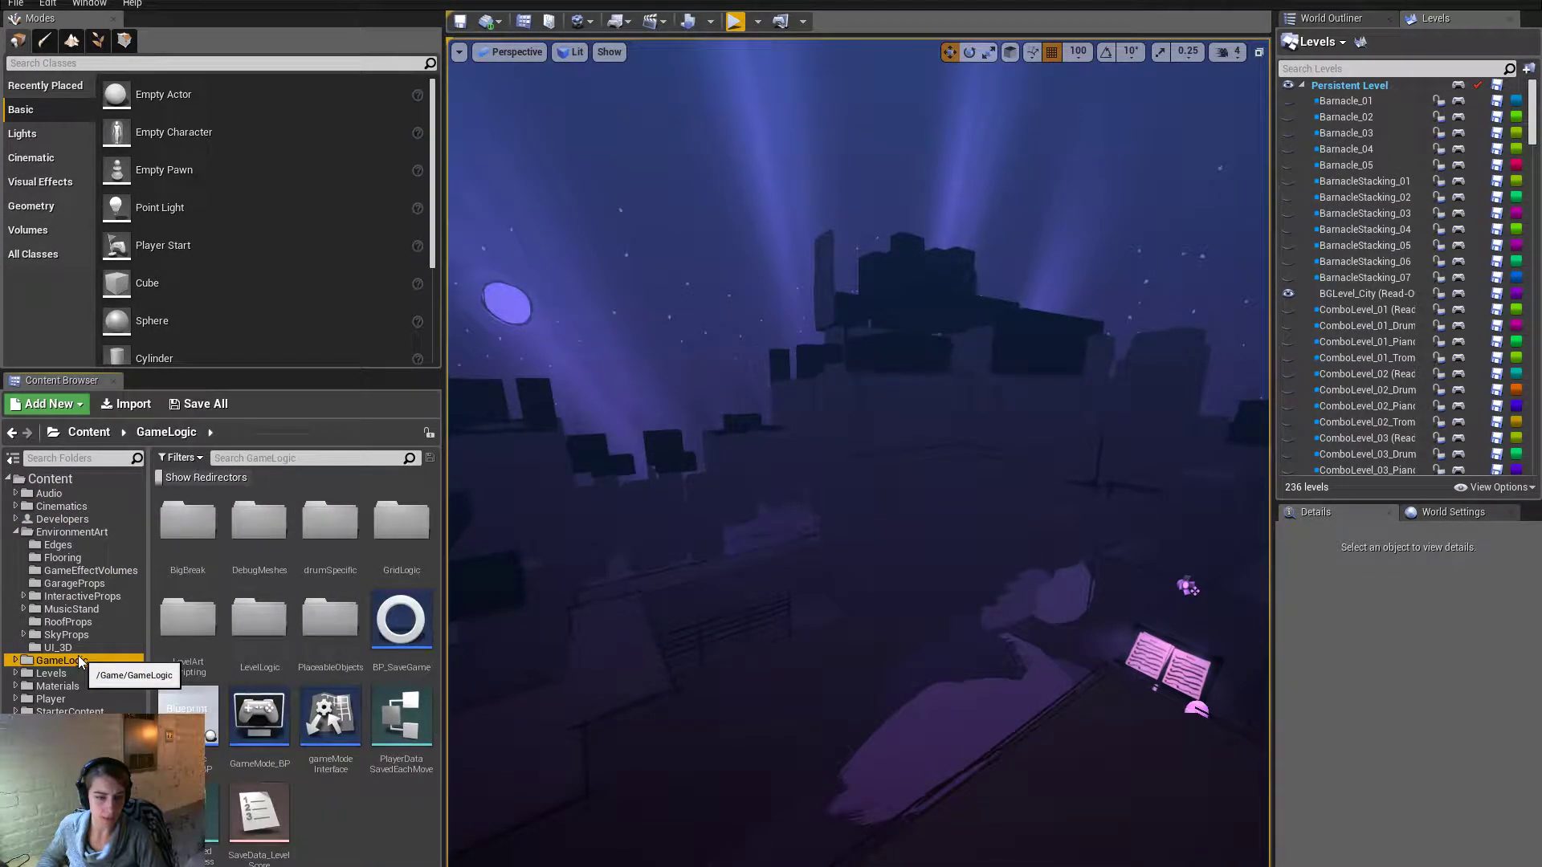
left_click(70, 647)
left_click(72, 634)
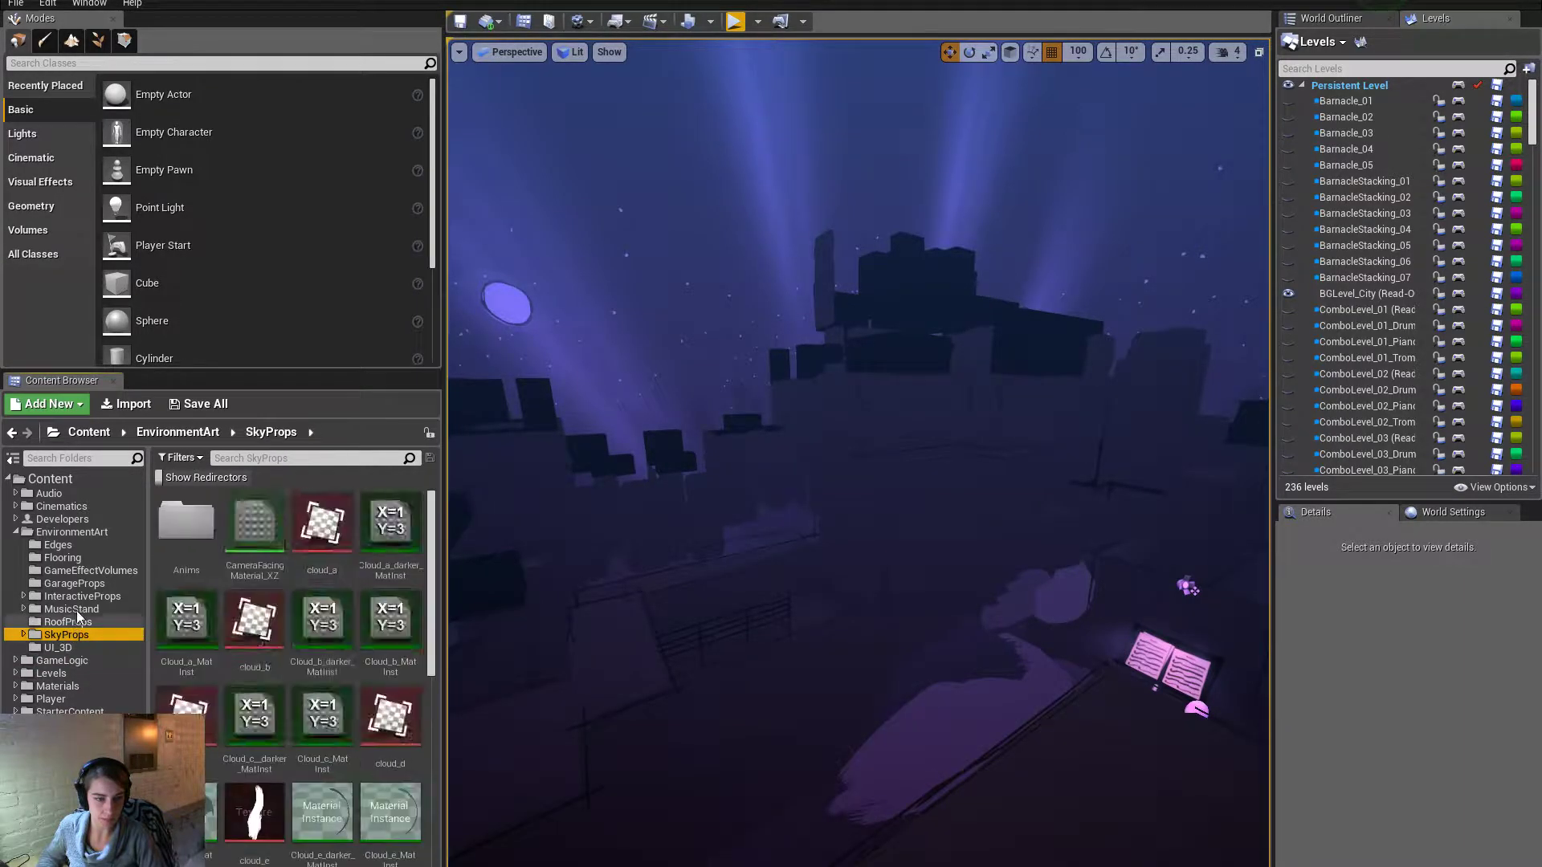
left_click(77, 596)
left_click(82, 558)
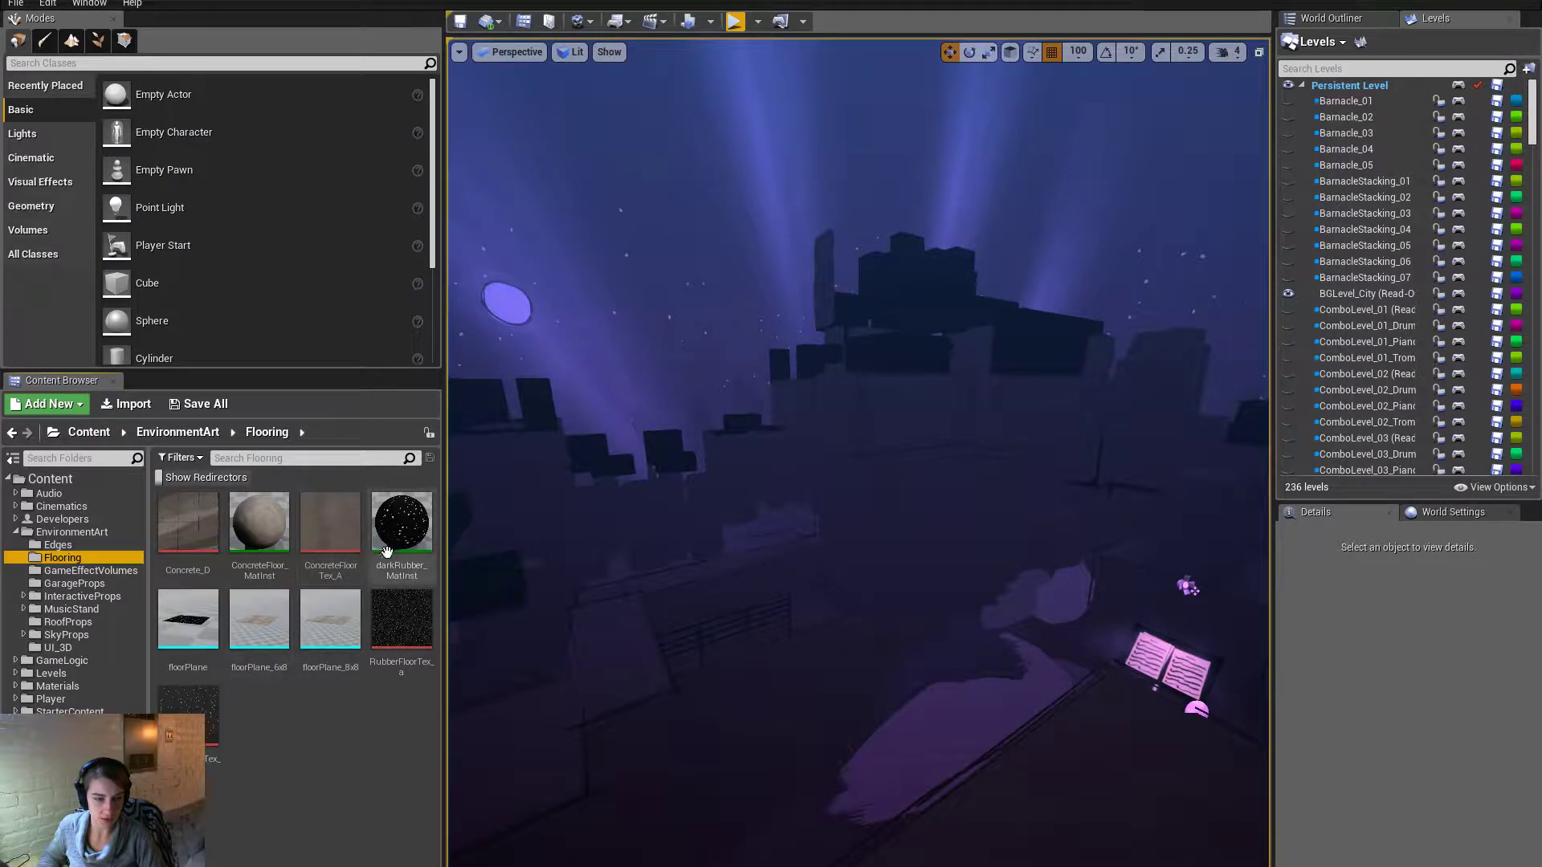
right_click(83, 533)
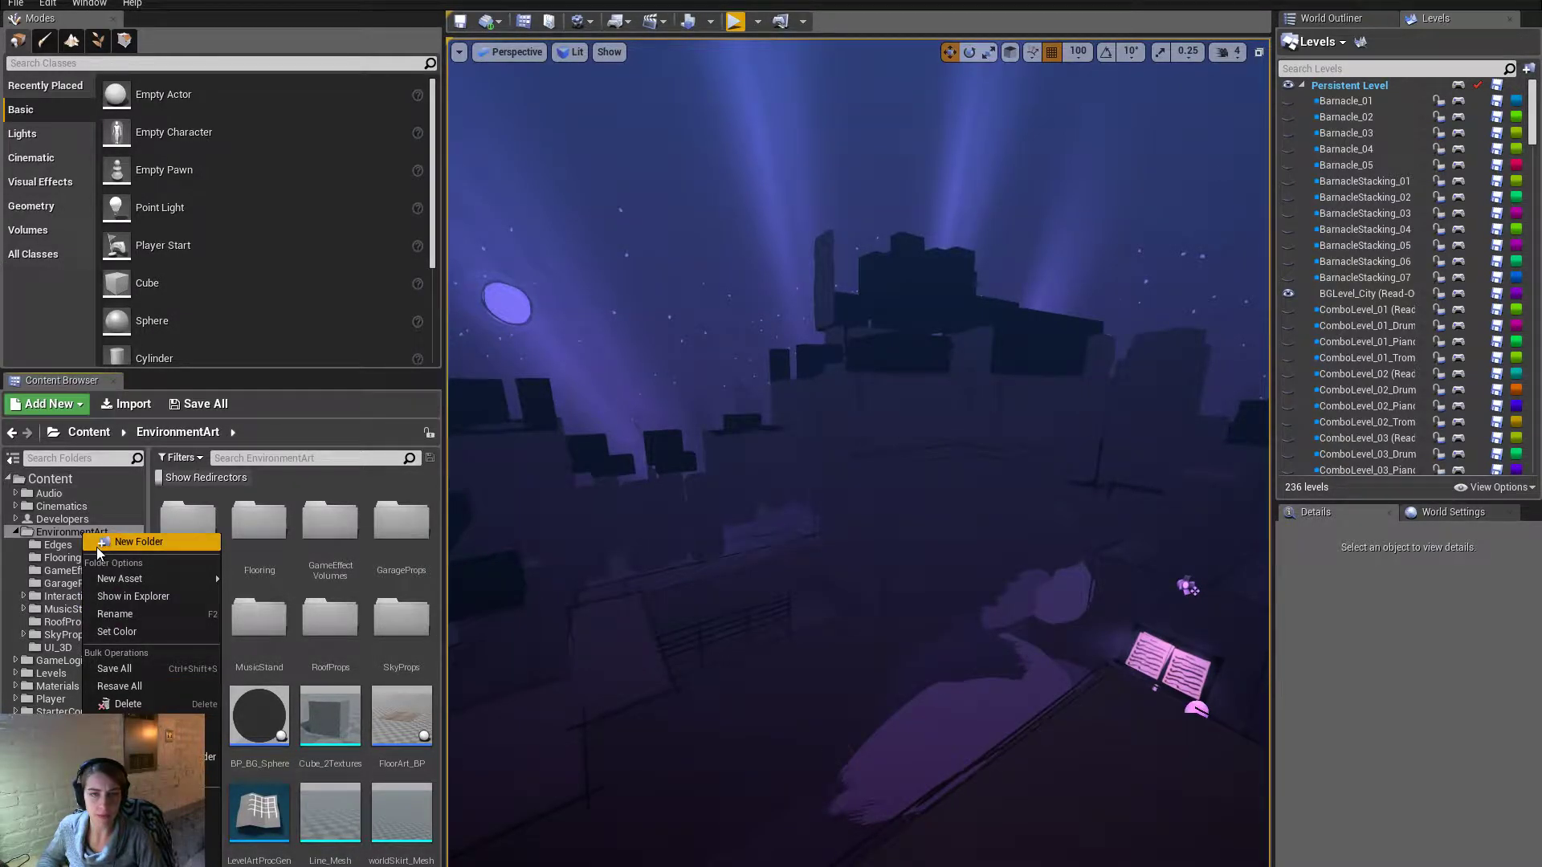
mouse_move(152, 578)
left_click(63, 755)
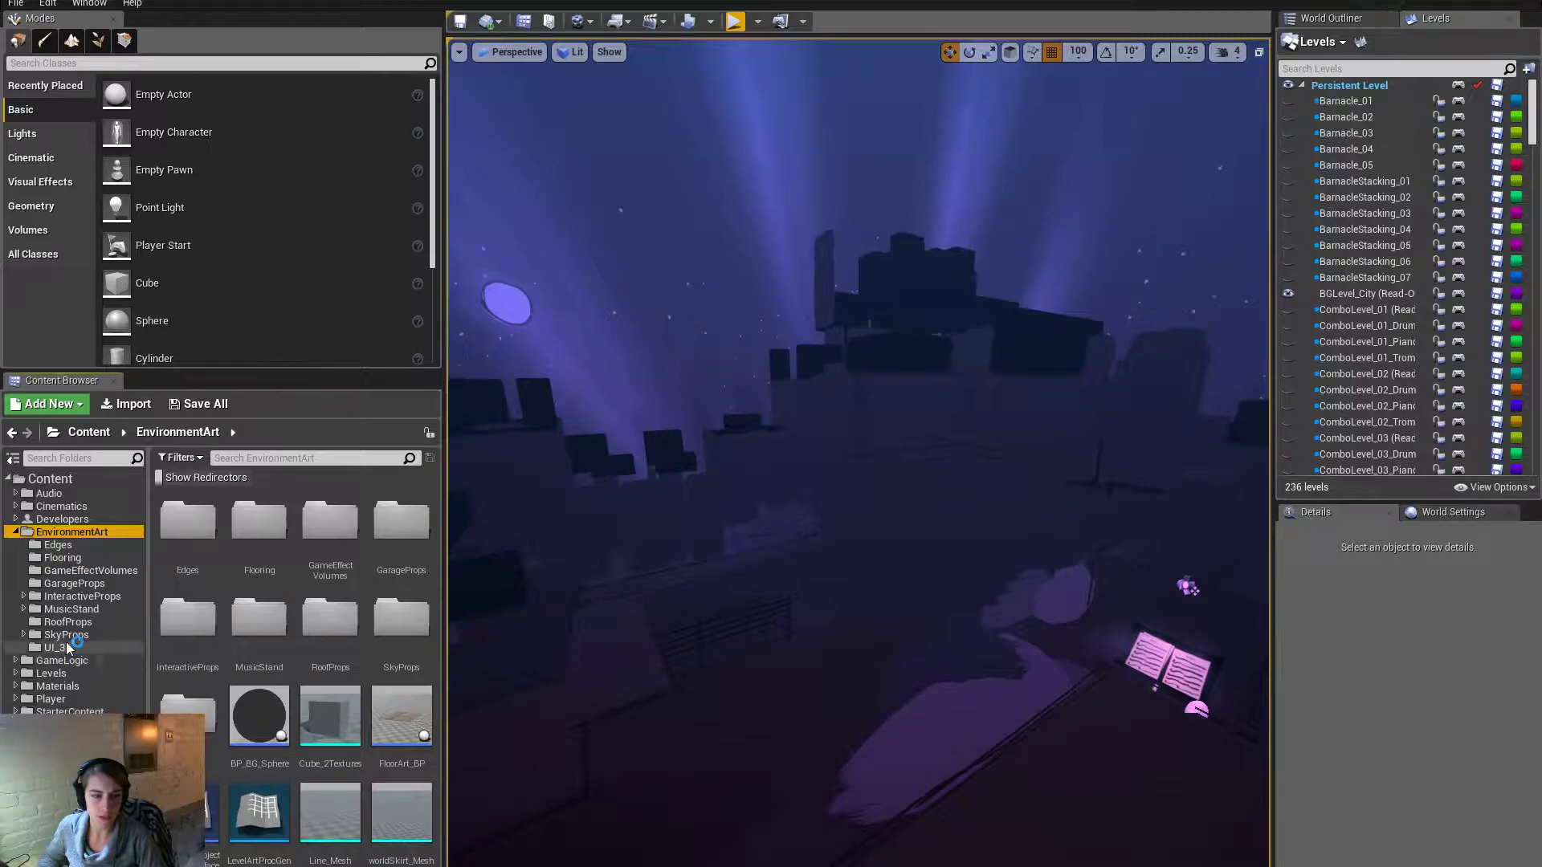
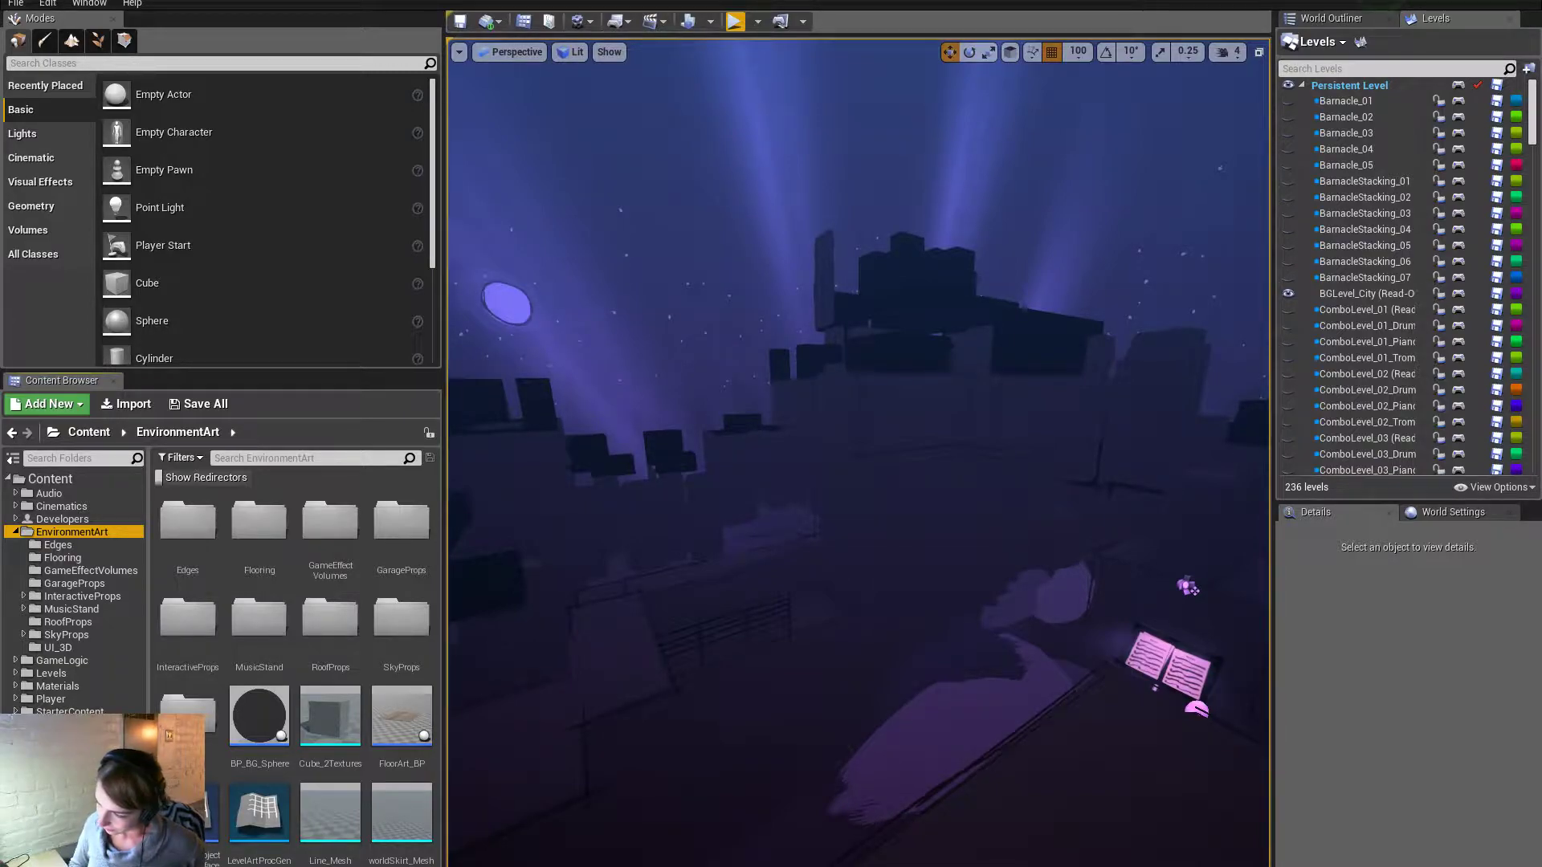
right_click_drag(753, 247, 683, 257)
key("s")
key("w")
key("s")
key("w")
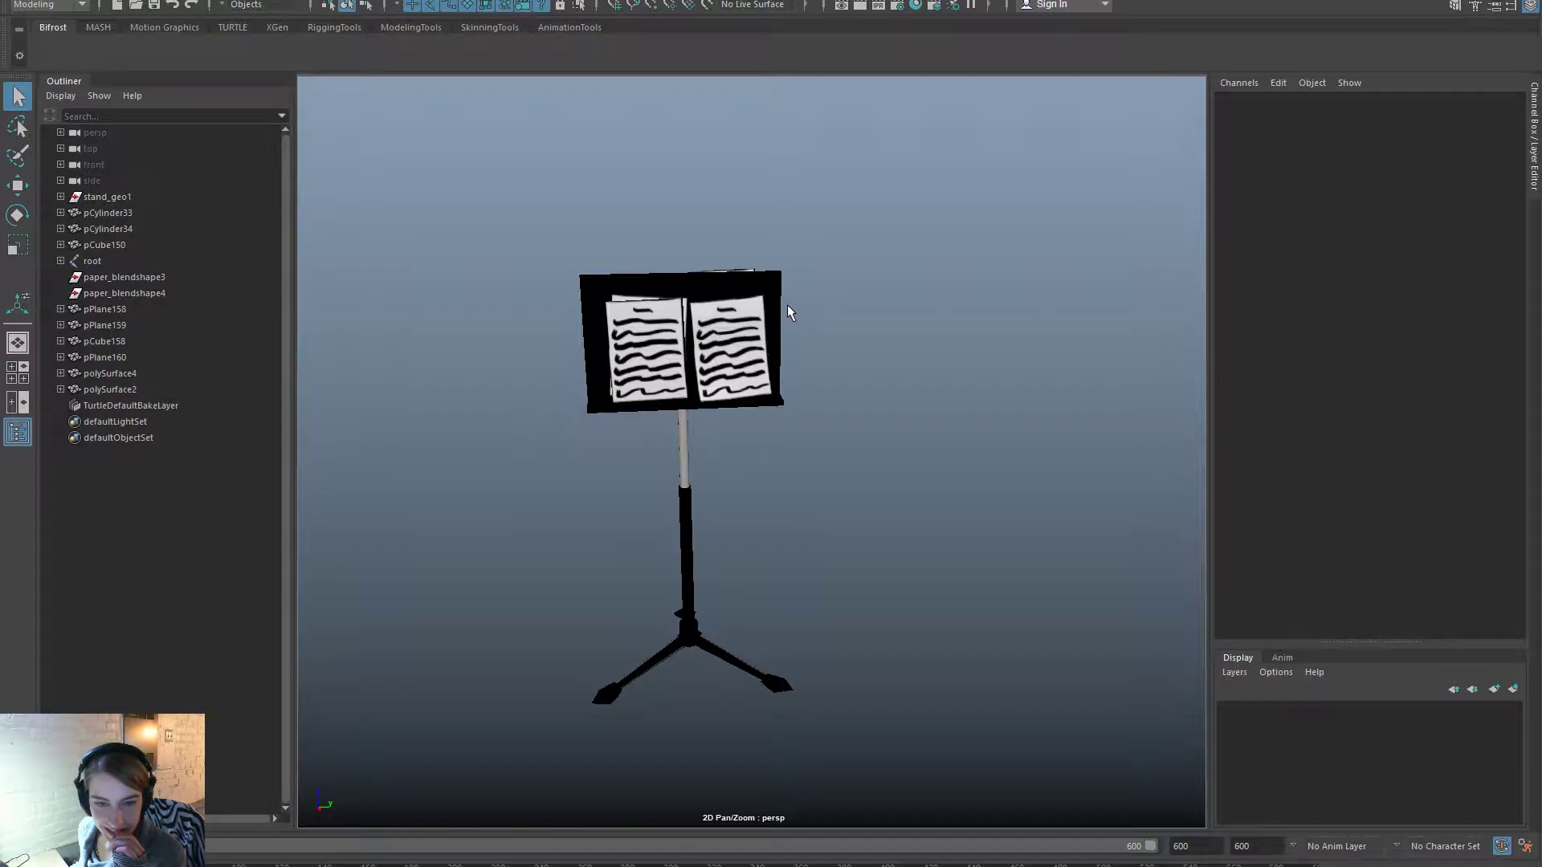
scroll(776, 311, "down", 2)
scroll(645, 316, "up", 5)
scroll(646, 318, "down", 3)
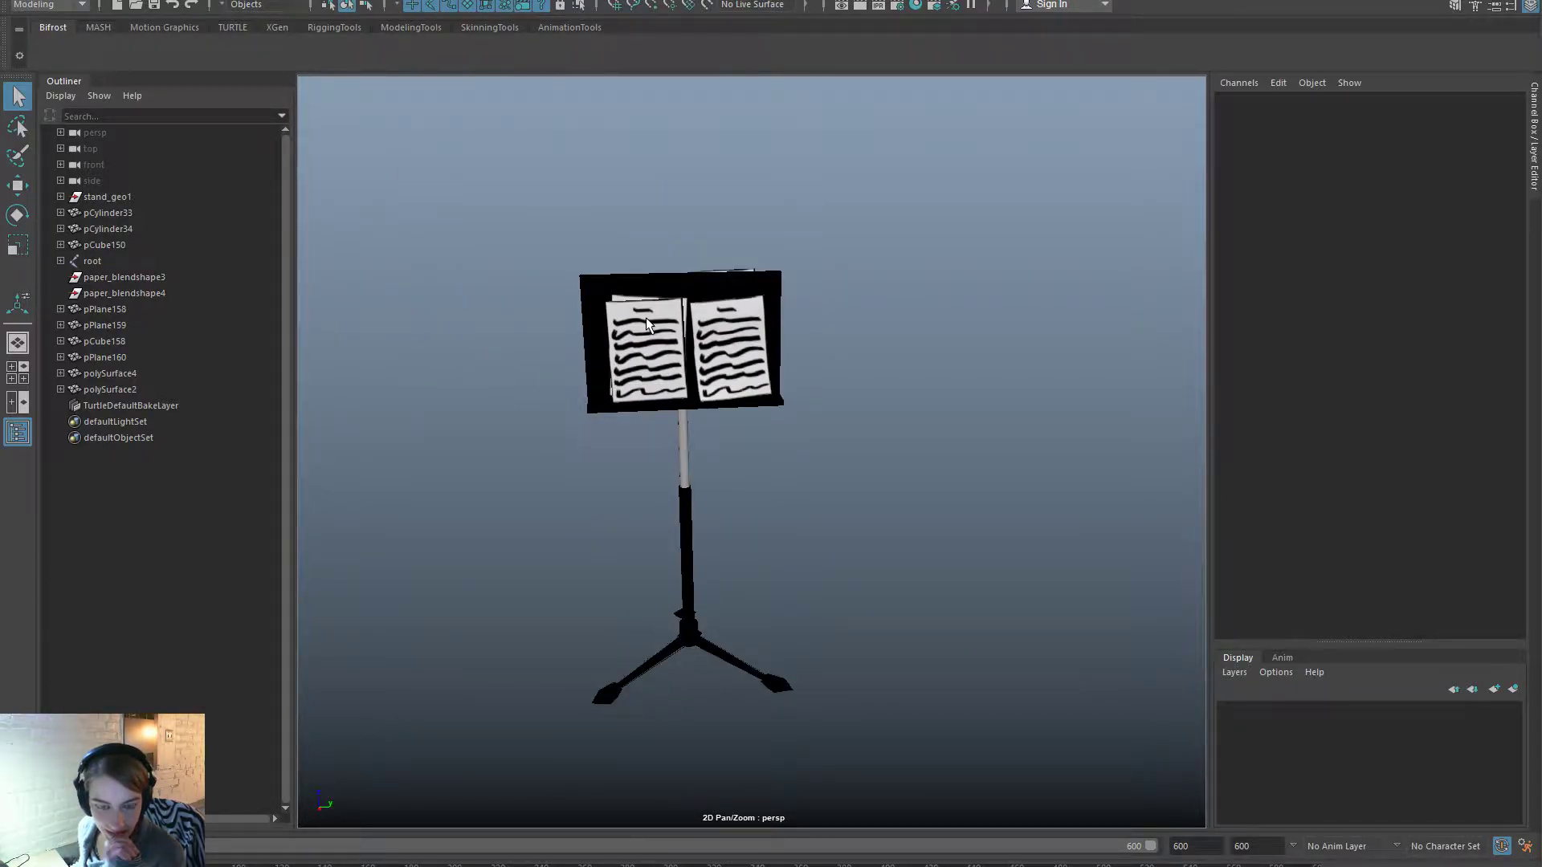
left_click_drag(665, 282, 1295, 401, "alt")
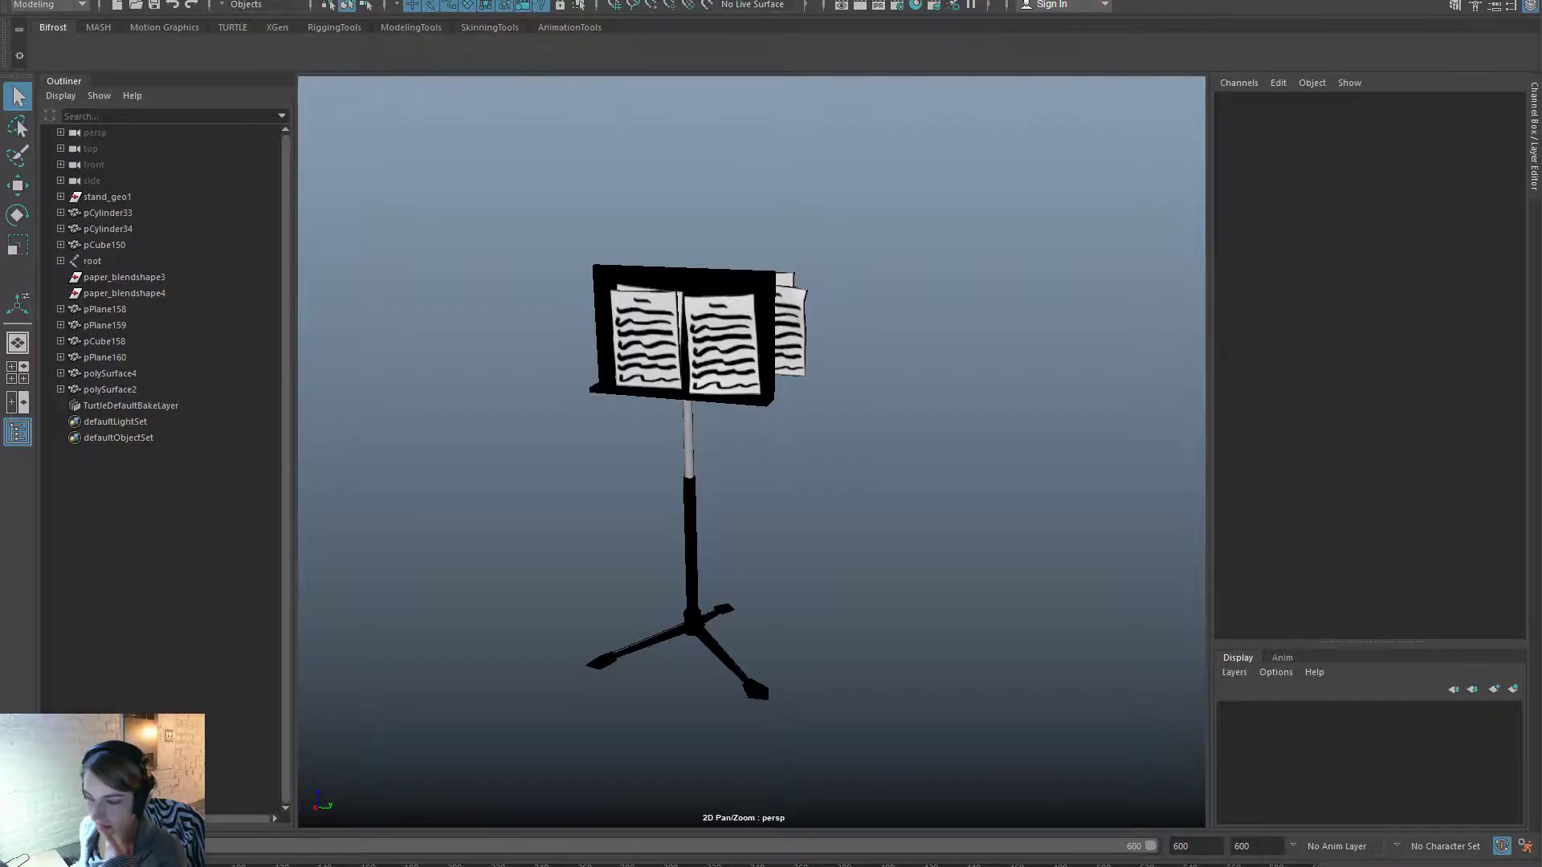
In Unreal Engine, find the MusicStand folder under EnvironmentArt and open the musicStand skeletal mesh for editing.
key("alt+Tab")
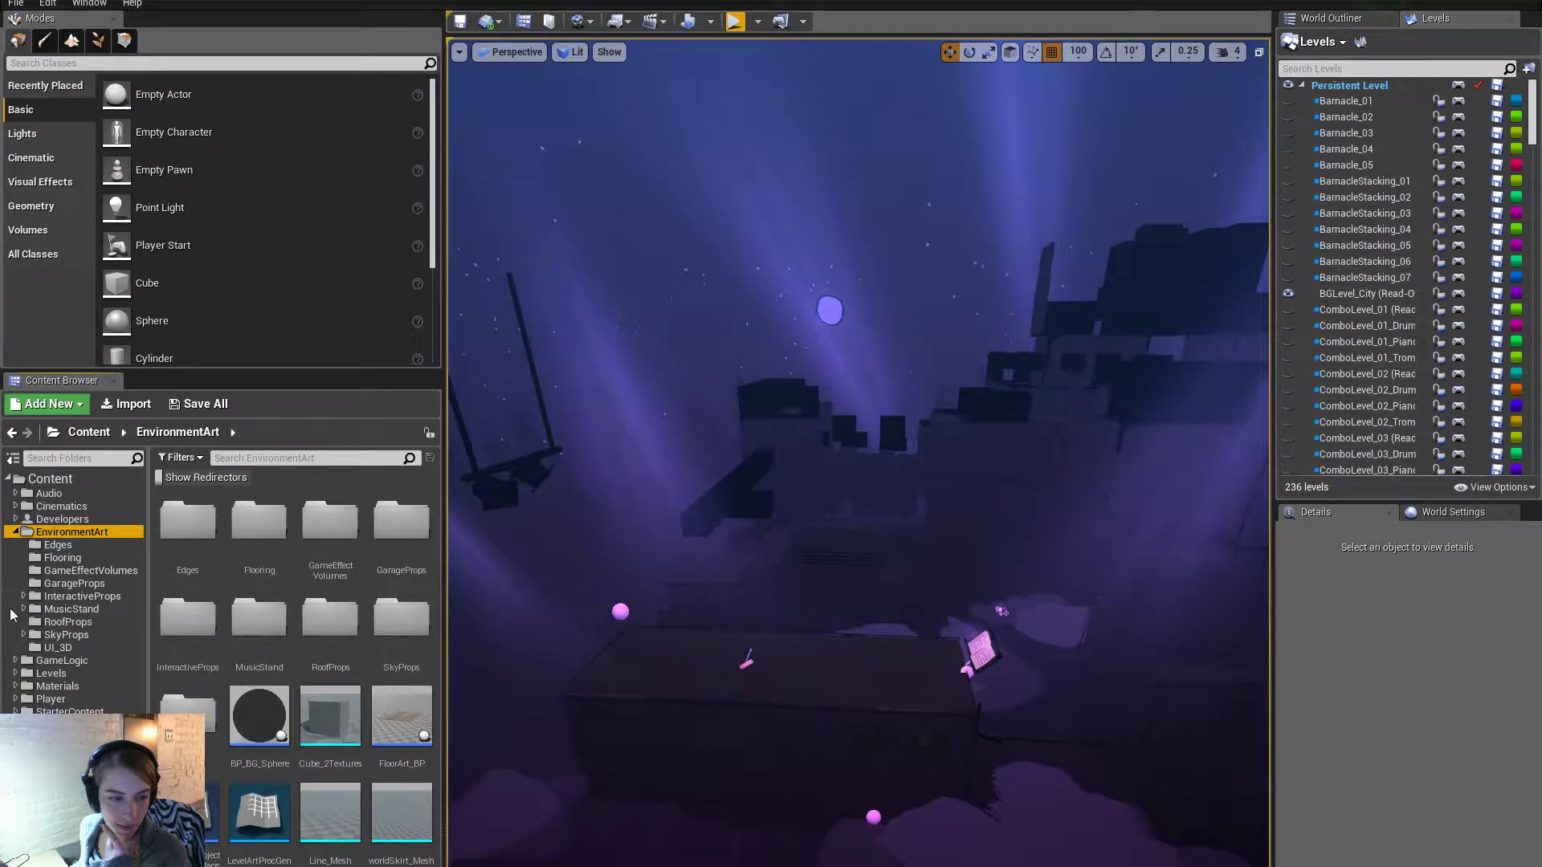
left_click(84, 570)
left_click(71, 672)
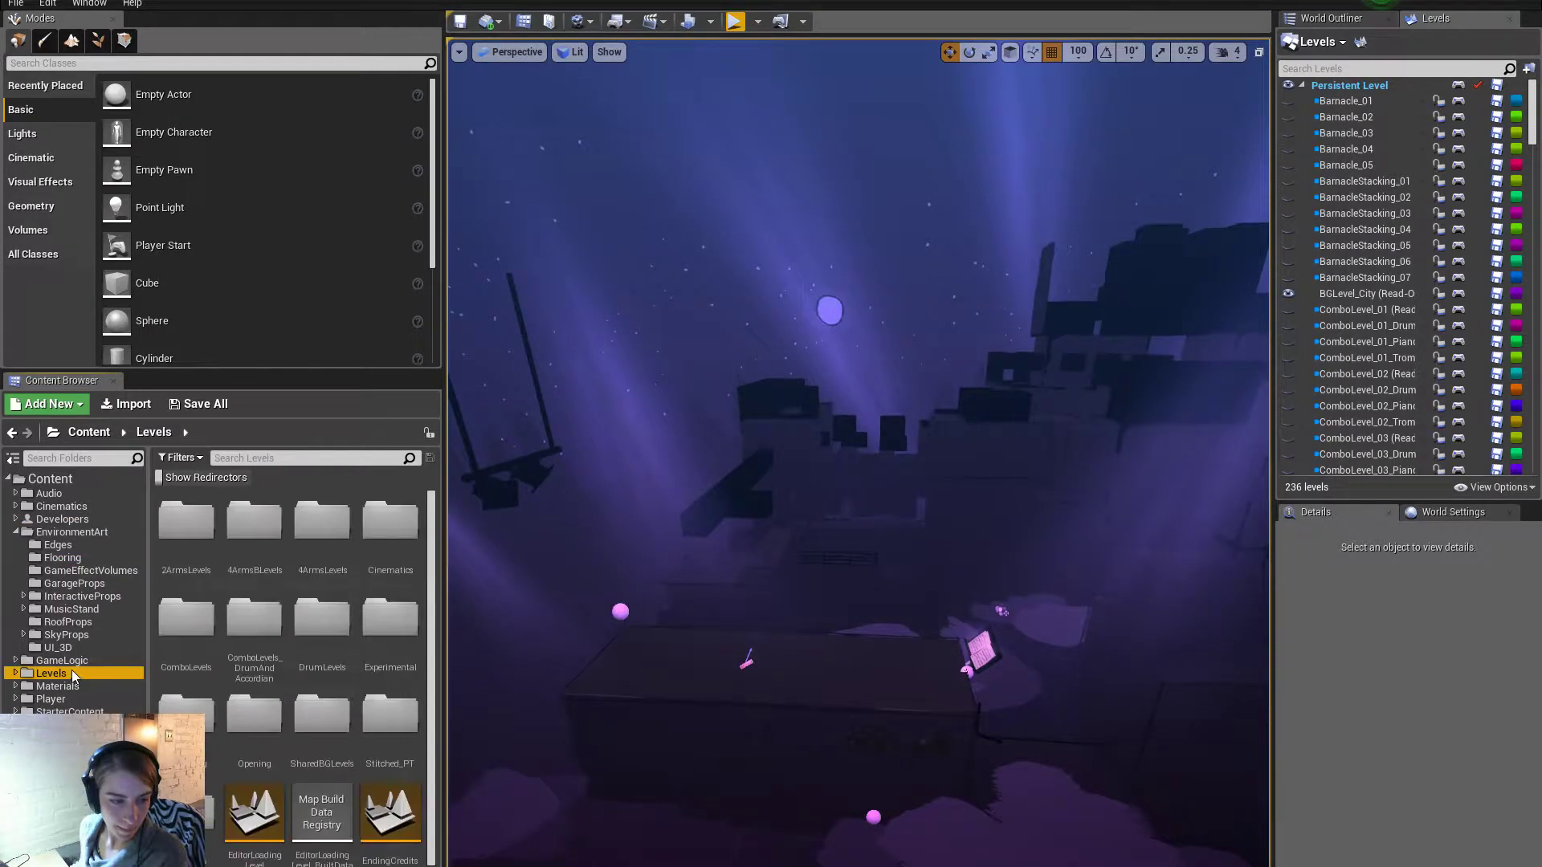
left_click(99, 533)
left_click(98, 636)
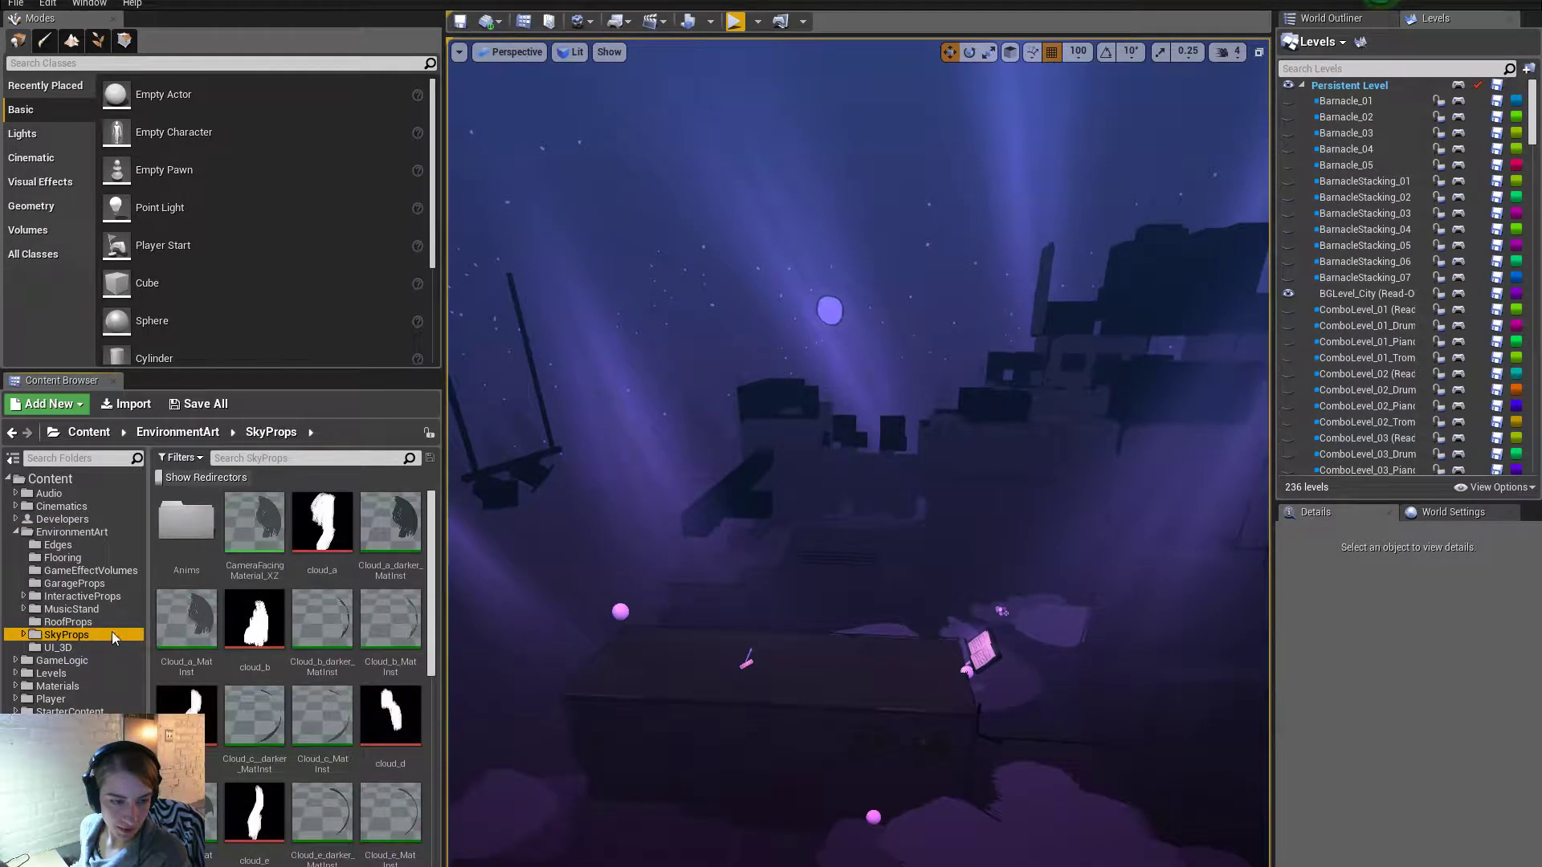
left_click(69, 622)
scroll(418, 637, "down", 2)
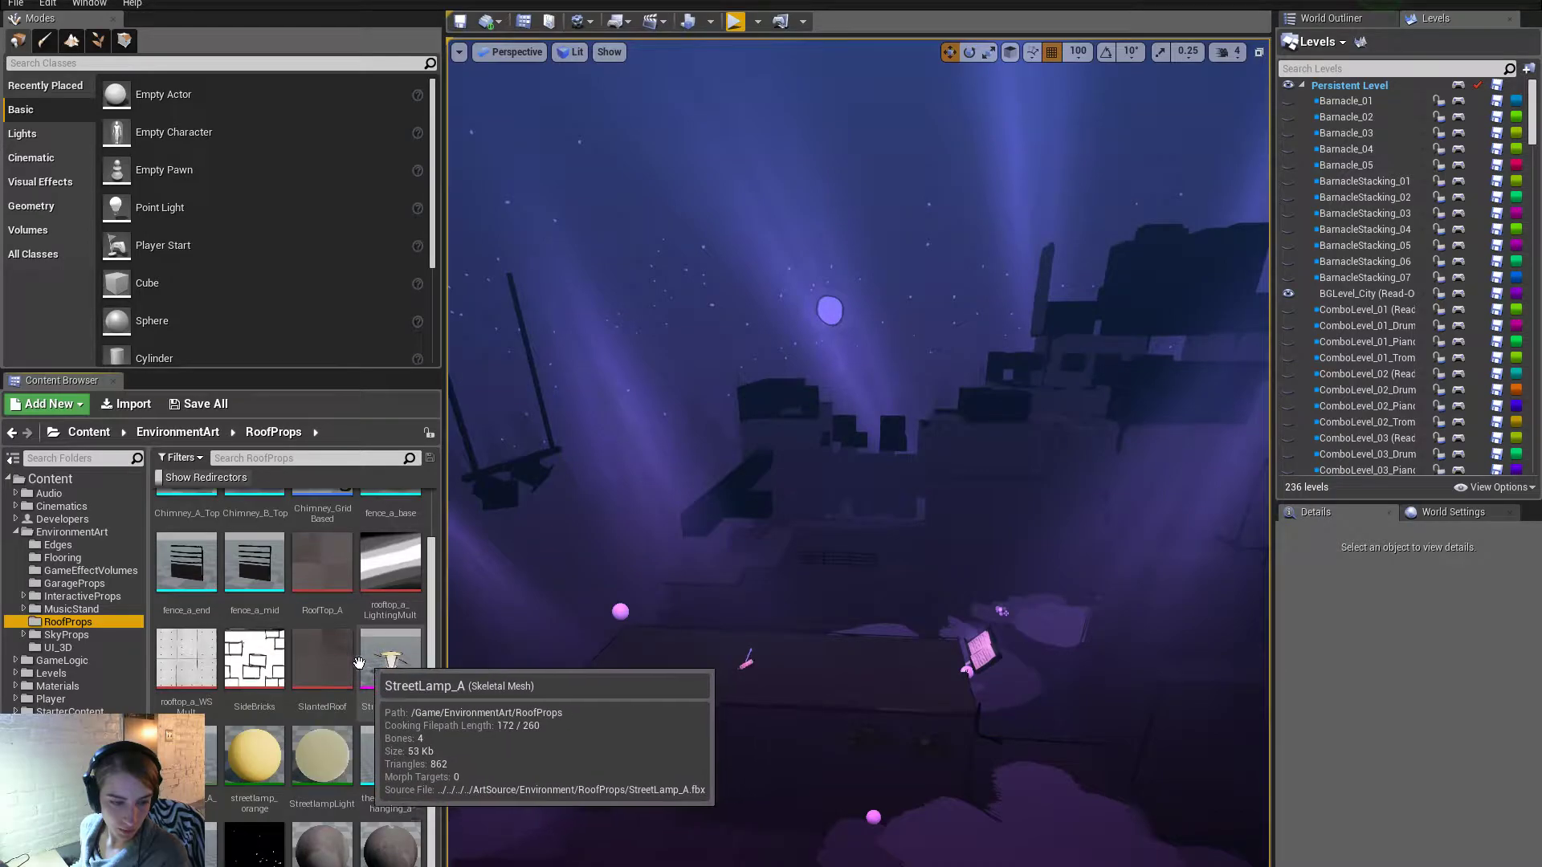
left_click(73, 646)
left_click(69, 634)
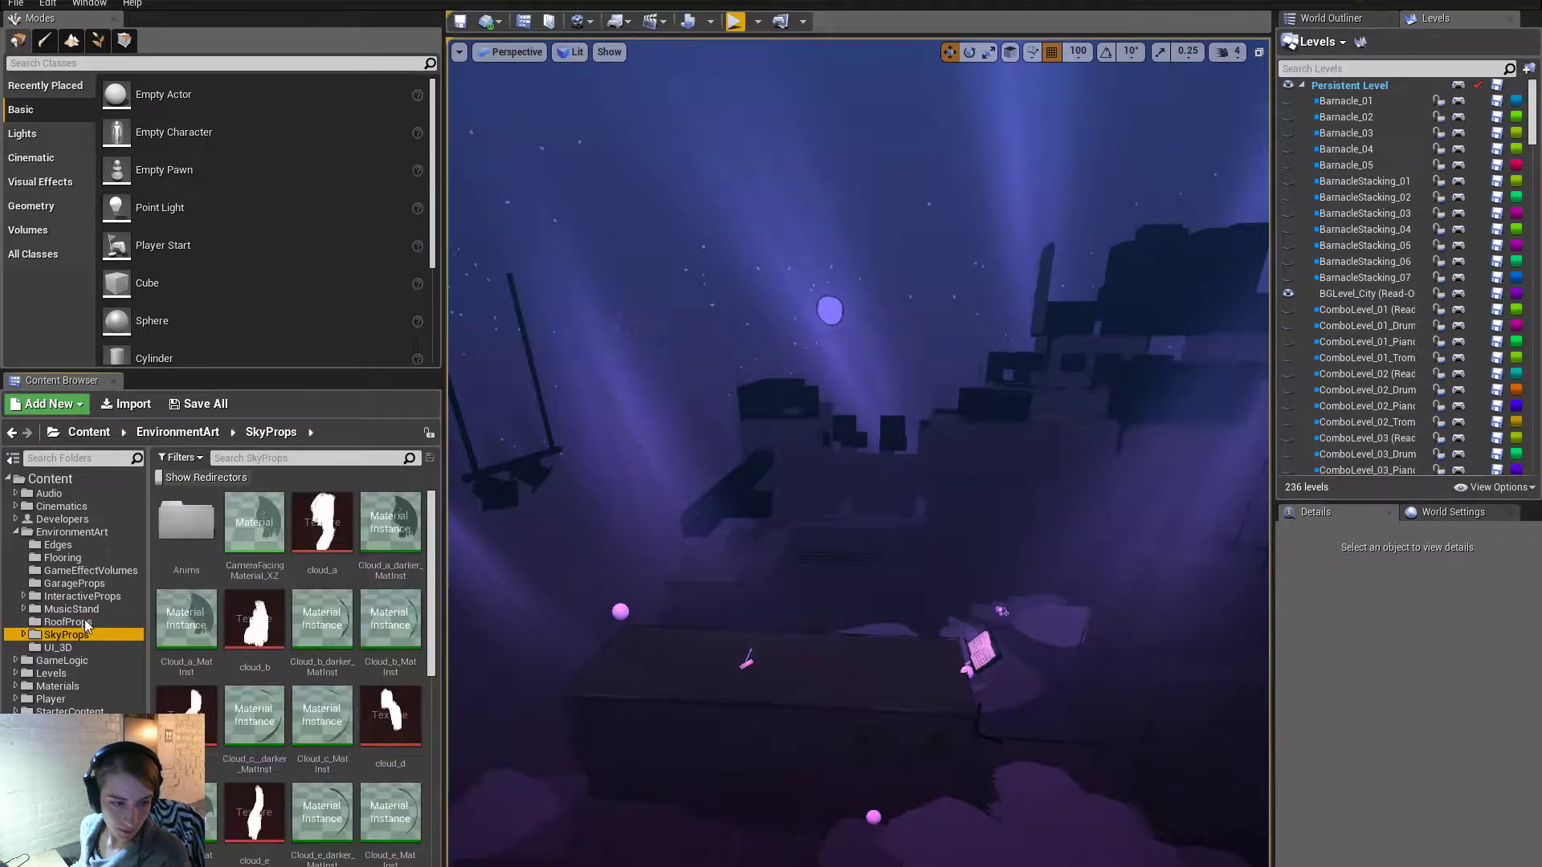
left_click(72, 609)
double_click(258, 526)
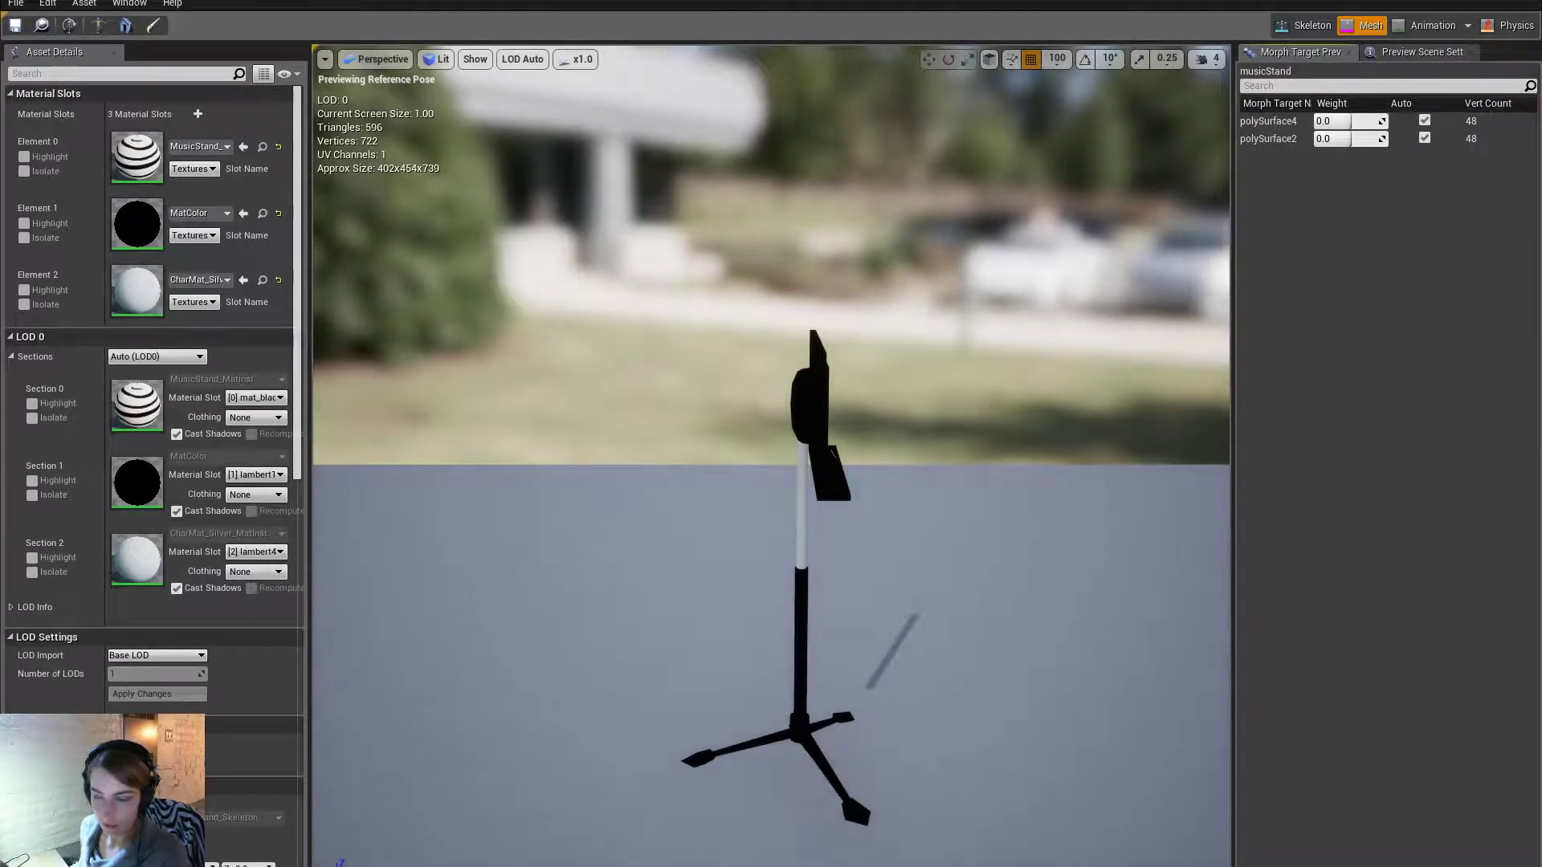
Switch to Maya and check the polySurface2 and polySurface4 target weights of the three blend shapes in the Shape Editor.
key("alt+Tab")
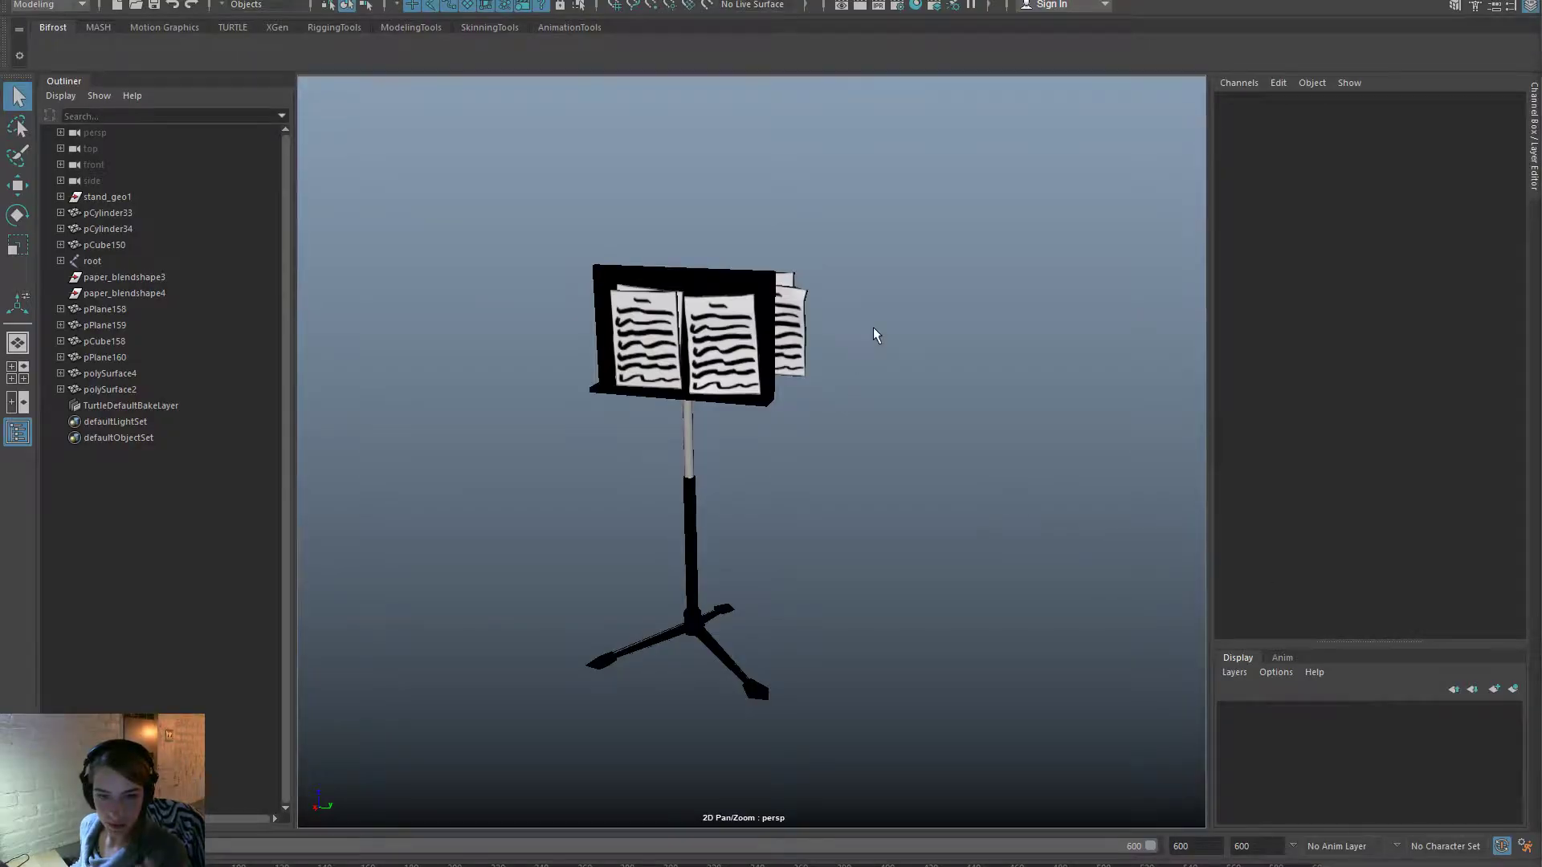
key("space")
left_click(944, 267)
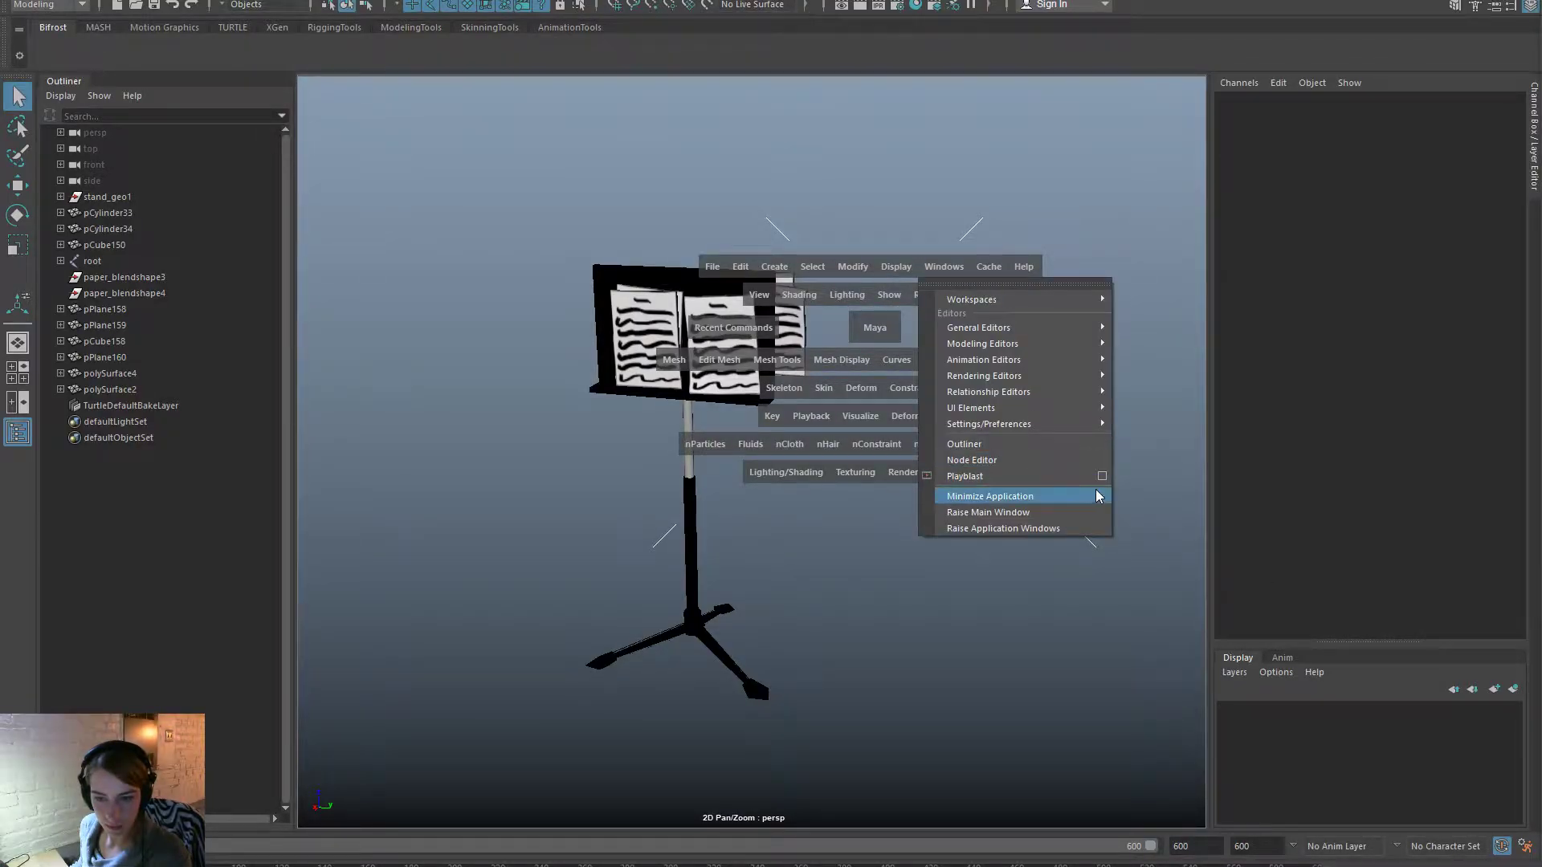
mouse_move(1076, 368)
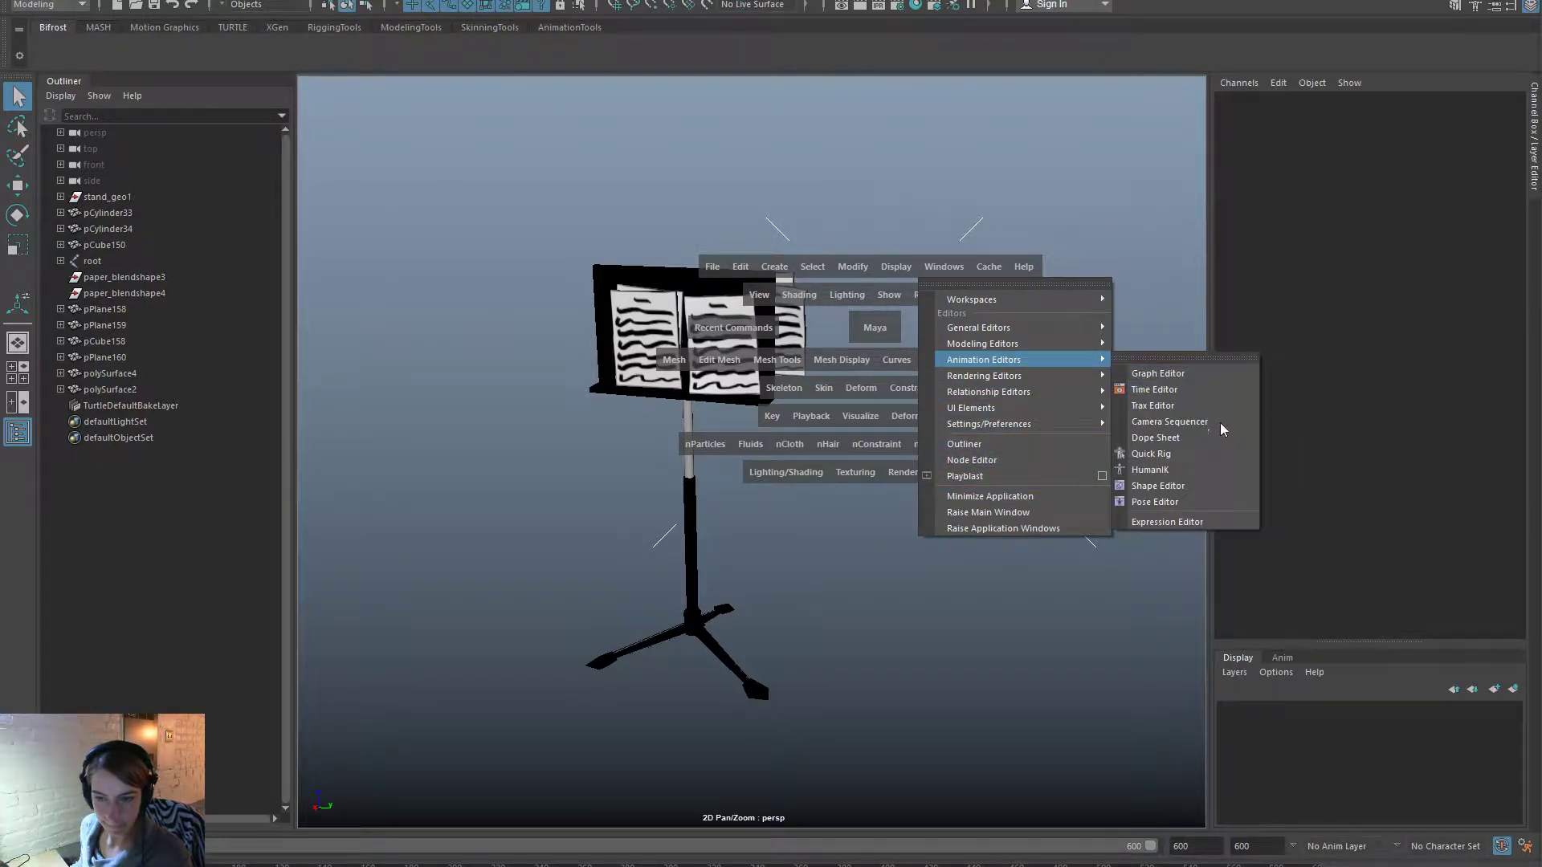
left_click(1226, 492)
left_click_drag(1407, 488, 1056, 532)
left_click_drag(1264, 593, 739, 501)
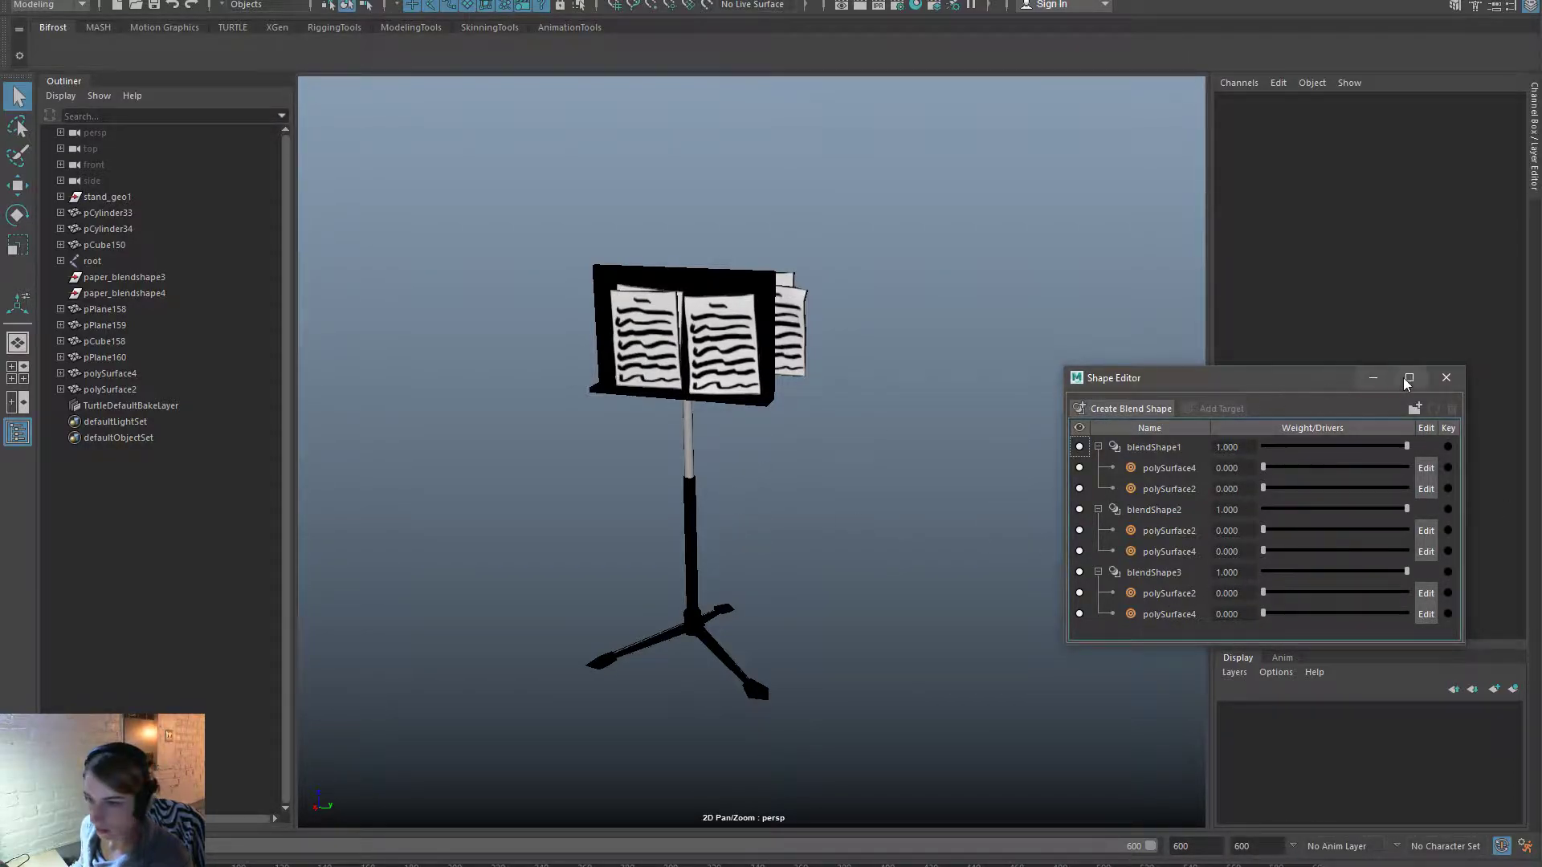
left_click(1447, 377)
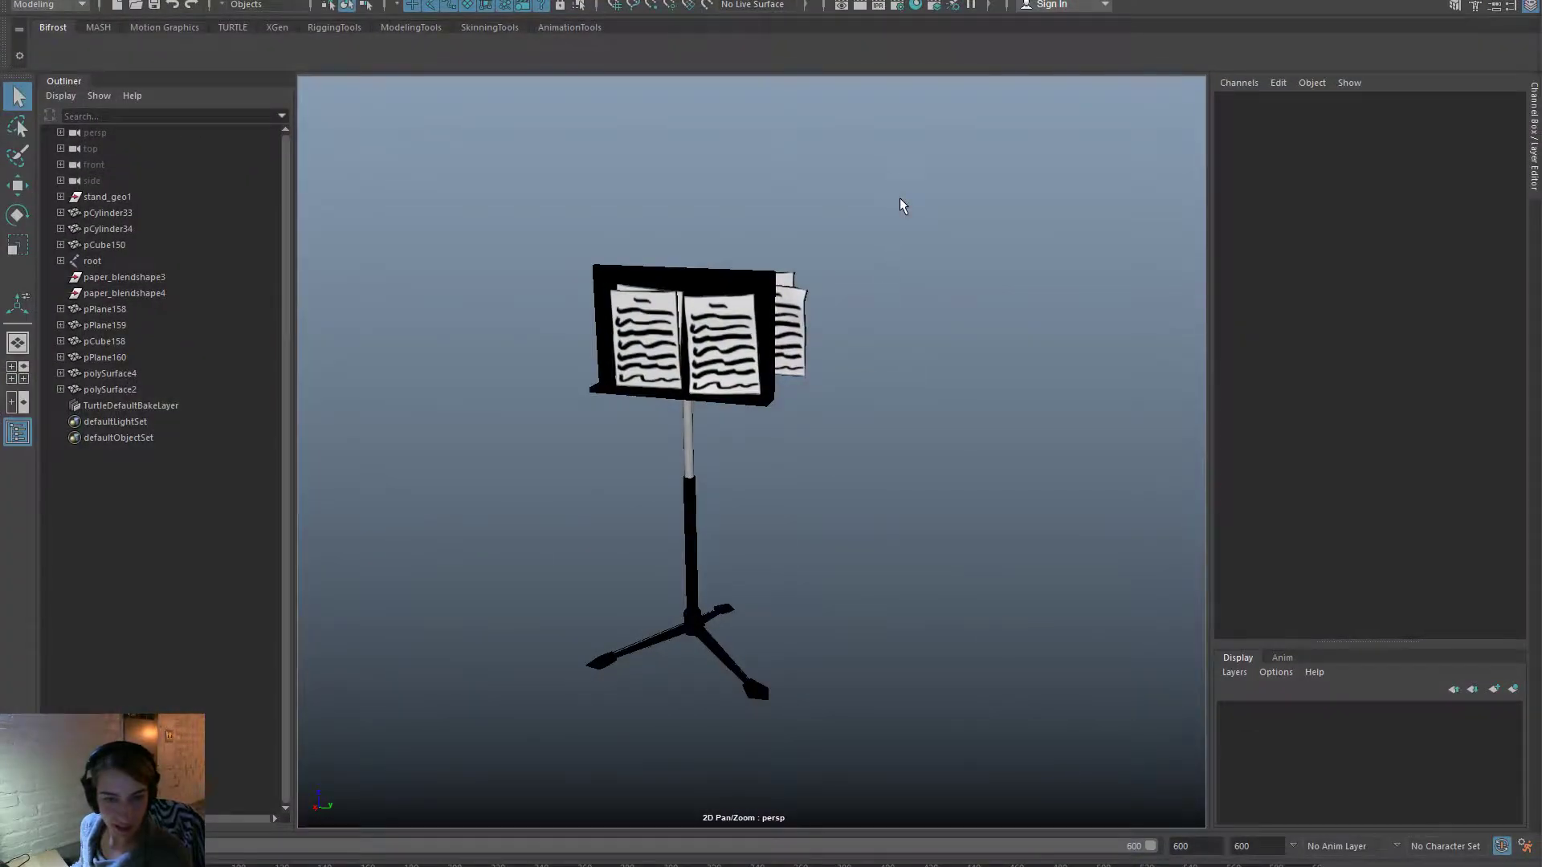
Export the entire scene as FBX over musicStand2.fbx in the RoofProps folder and dismiss the warnings.
key("space")
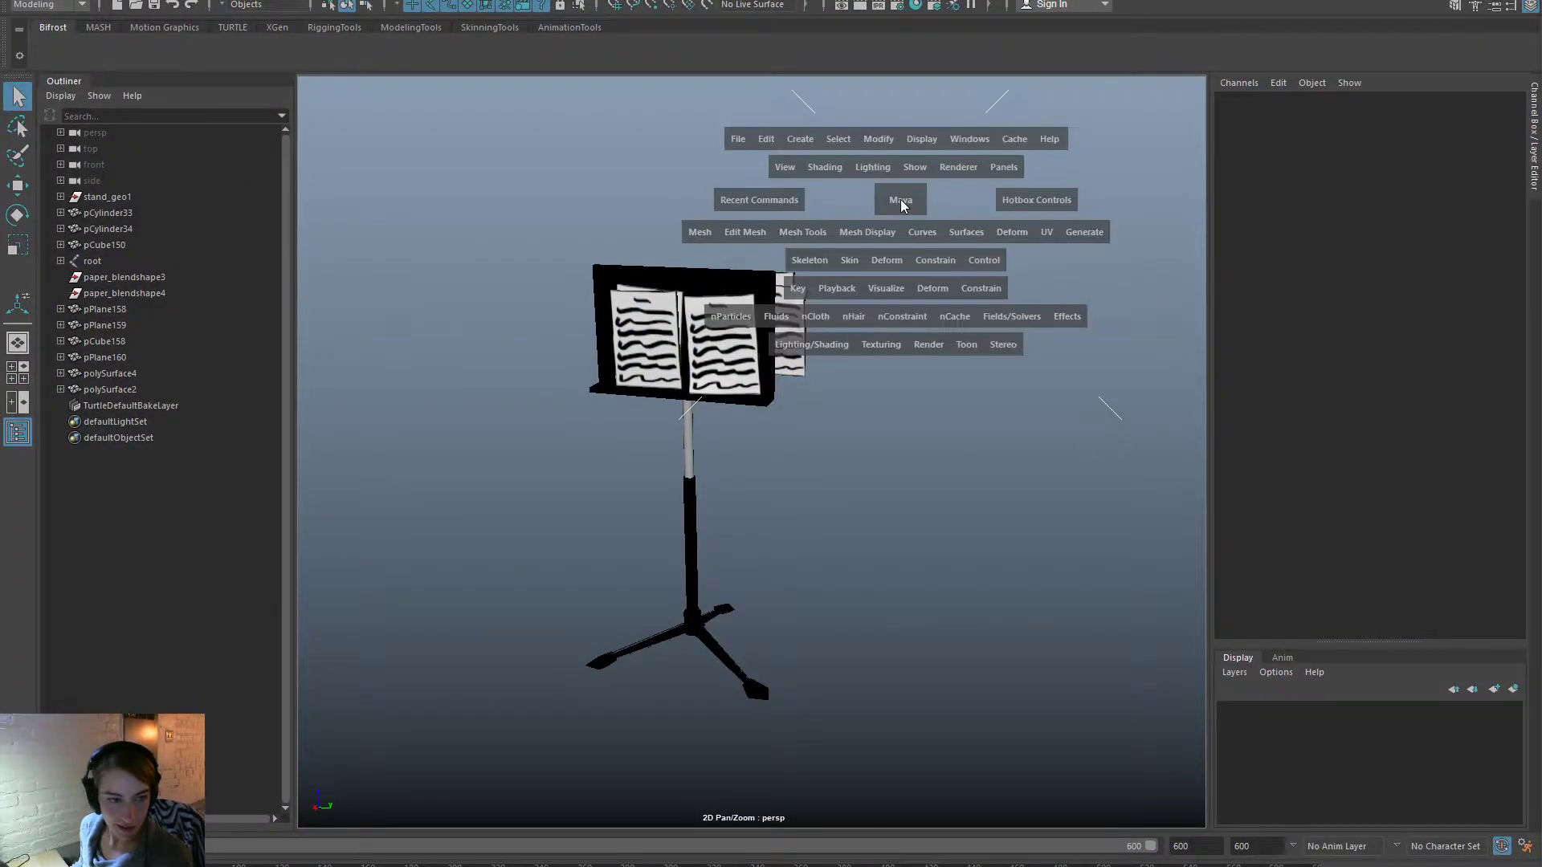
left_click(735, 141)
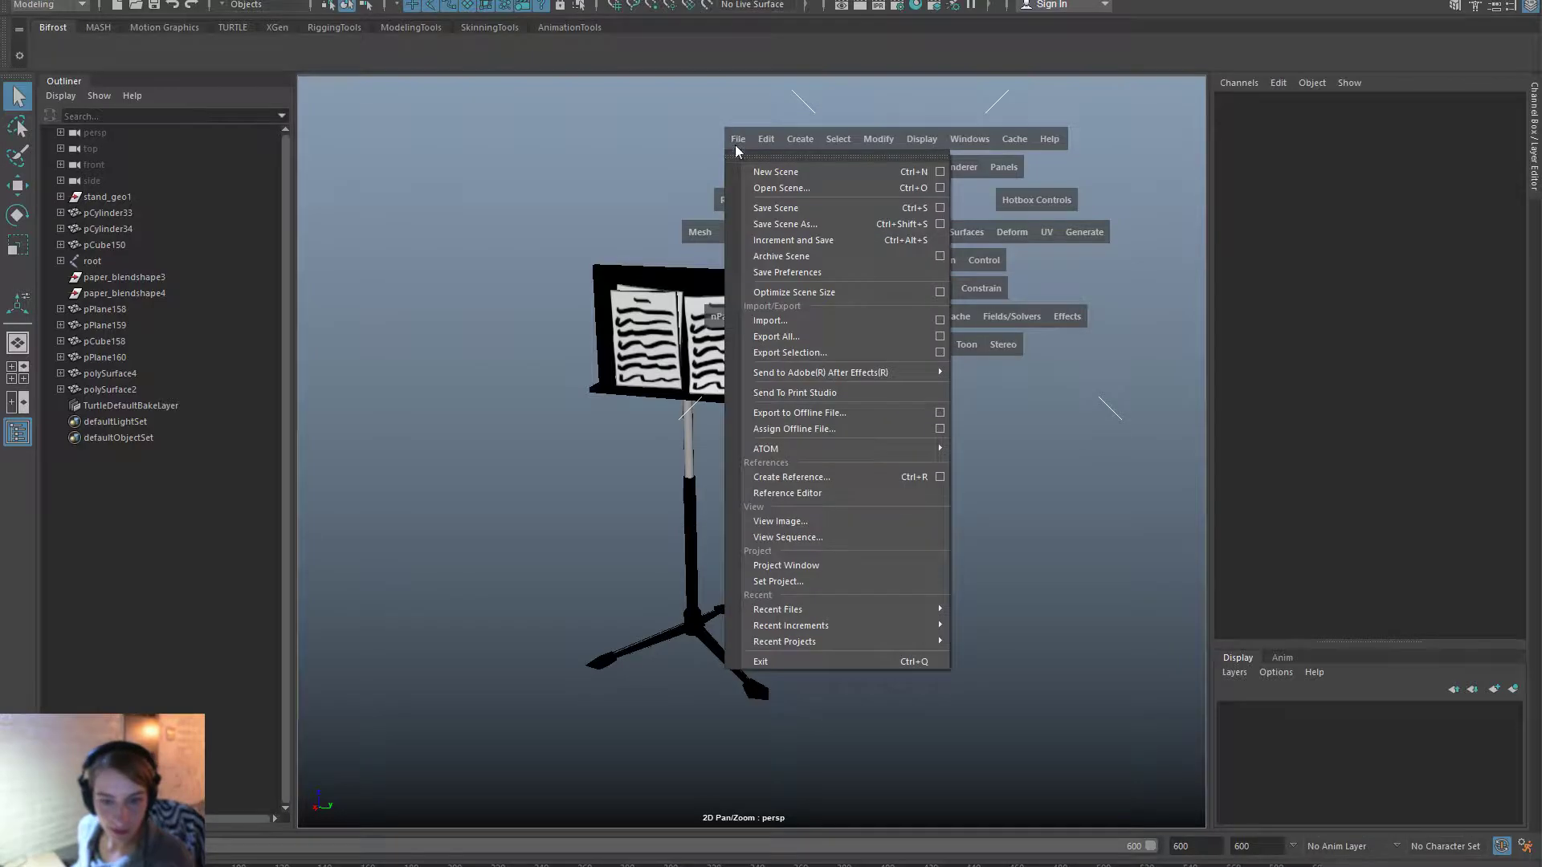
left_click(881, 333)
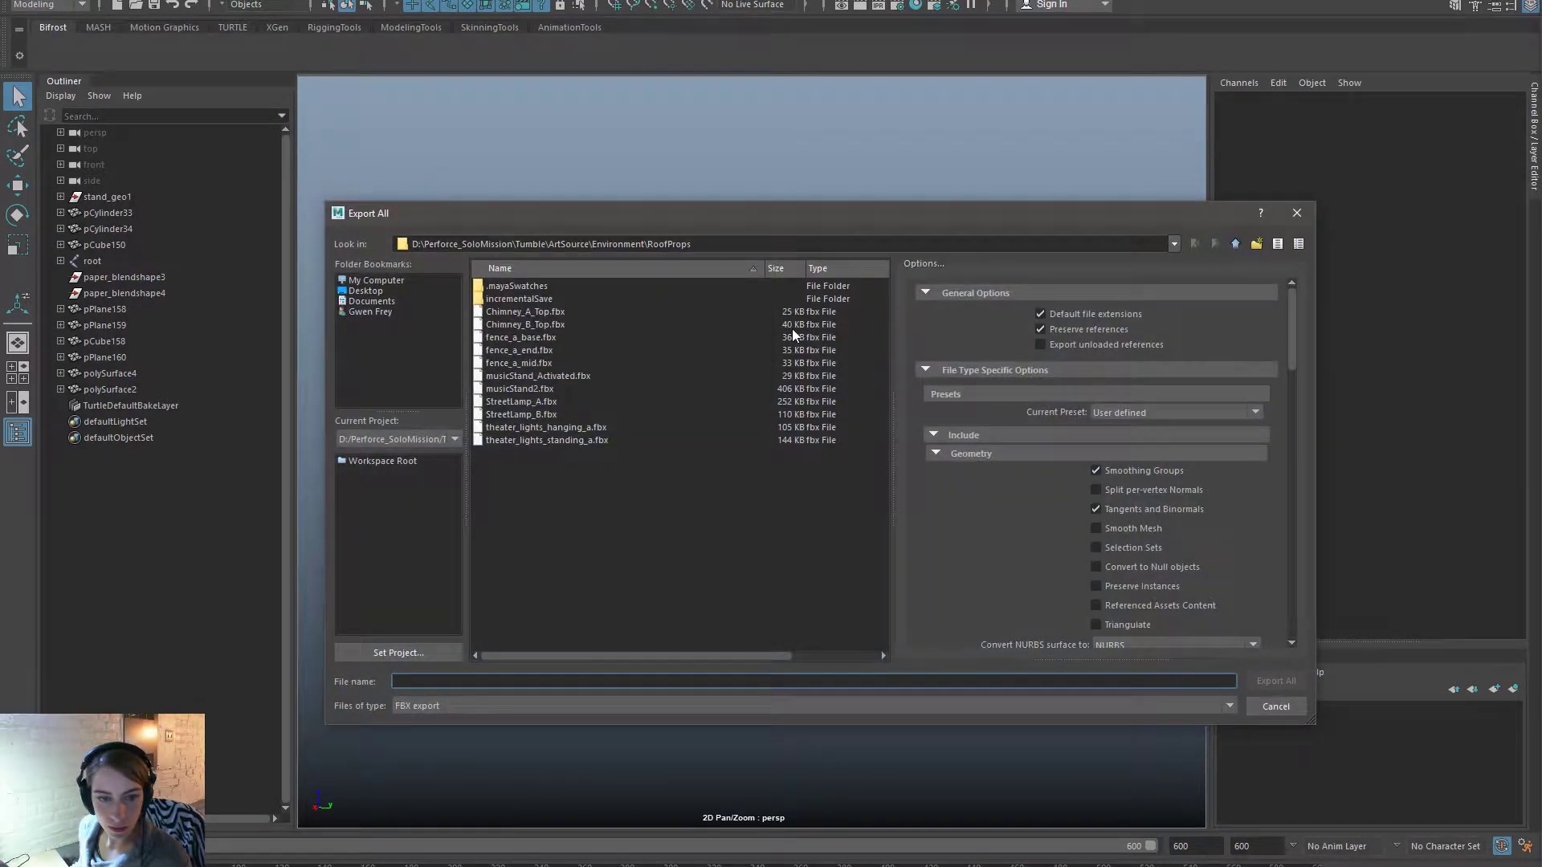
left_click(581, 374)
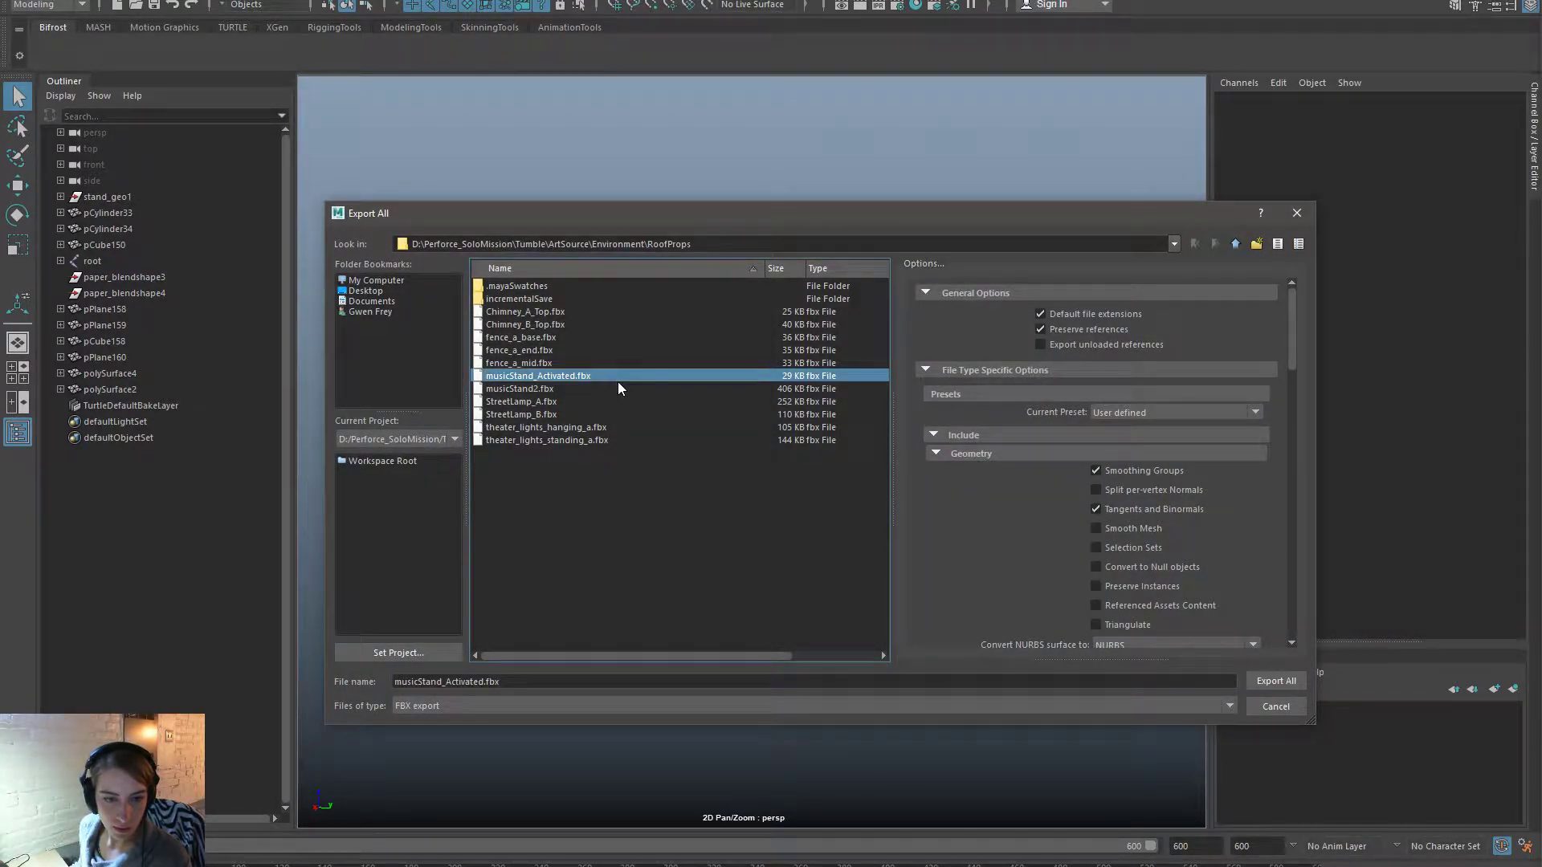
double_click(613, 389)
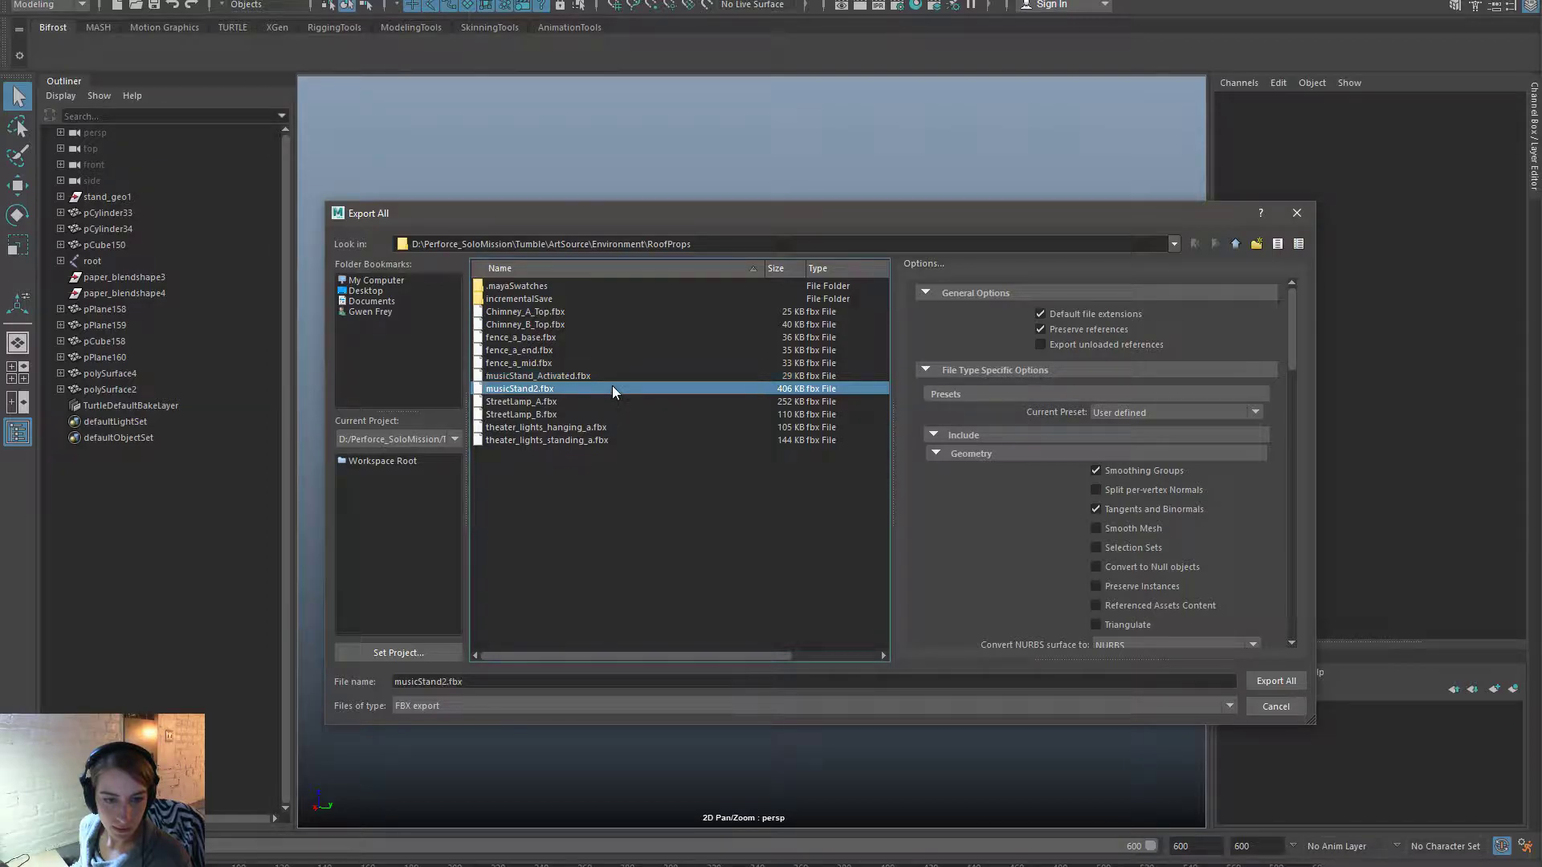
left_click(811, 493)
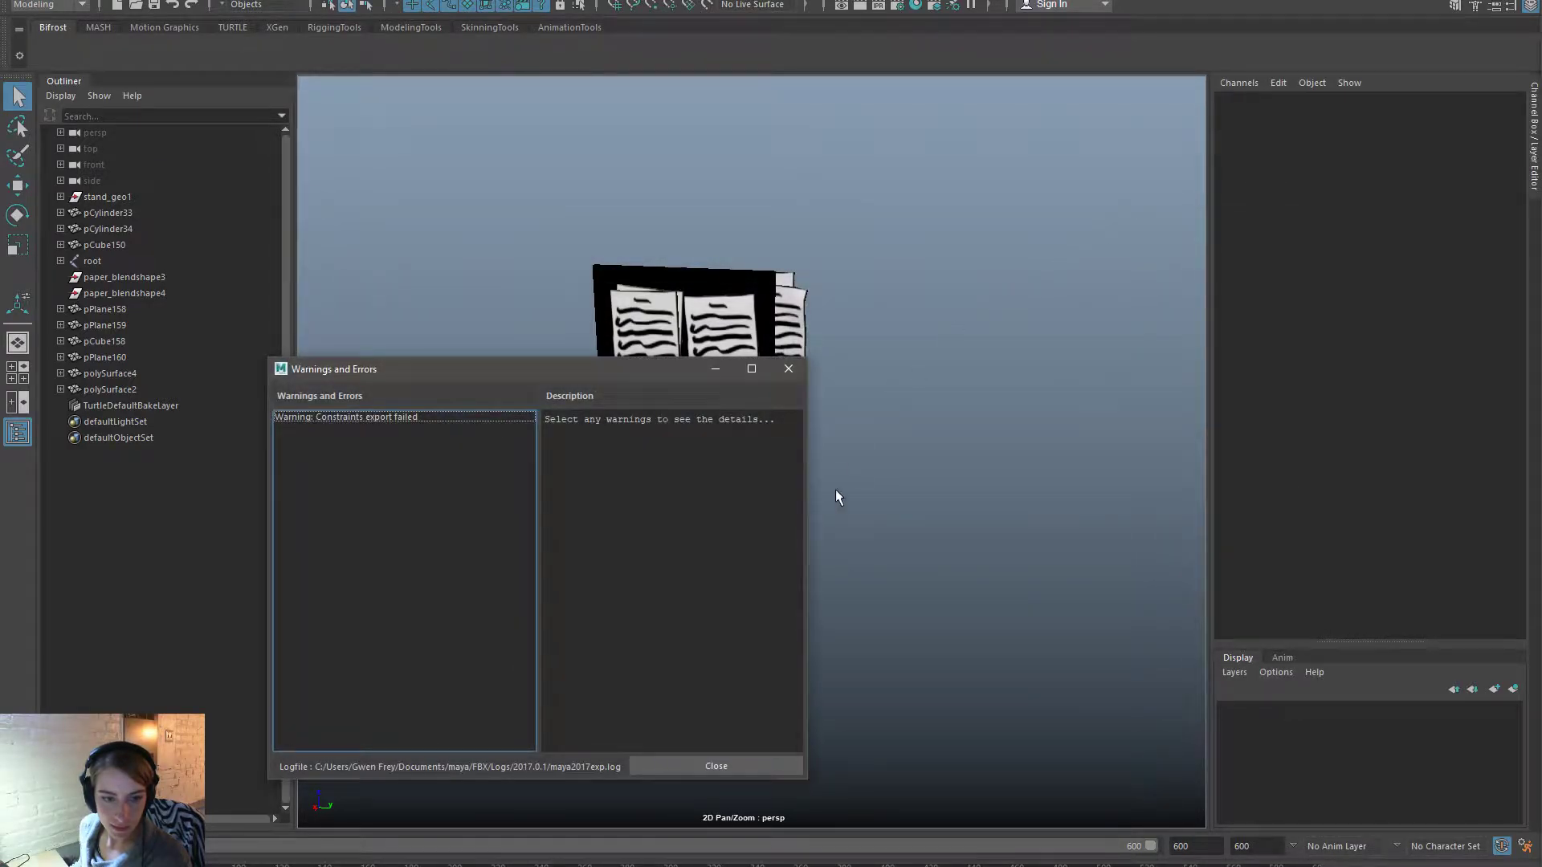
left_click(788, 370)
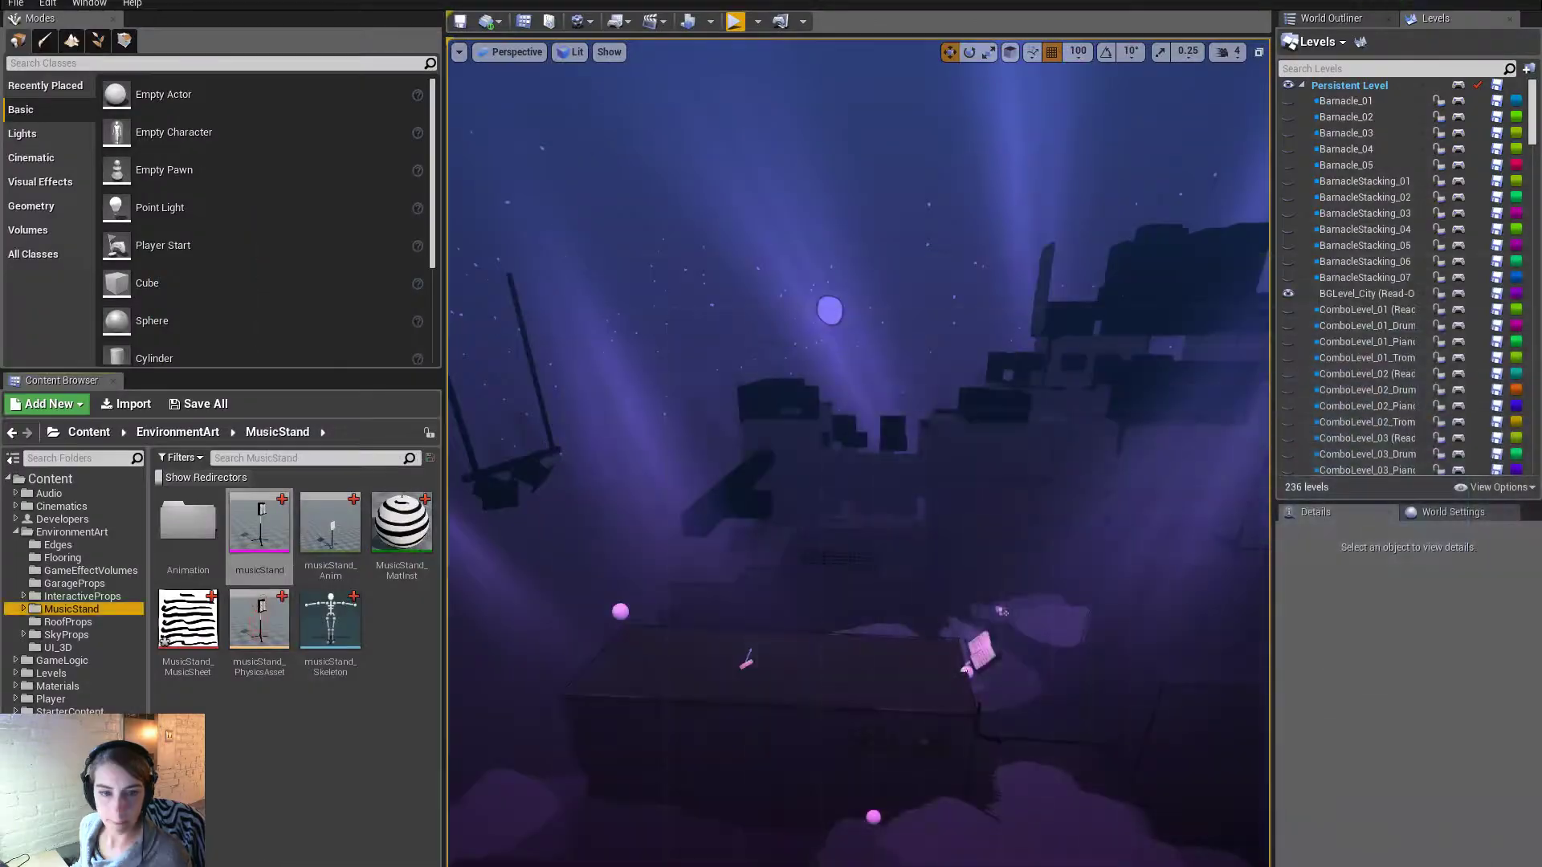
In Unreal Engine, reimport the musicStand skeletal mesh from its source file and save the asset.
right_click(298, 643)
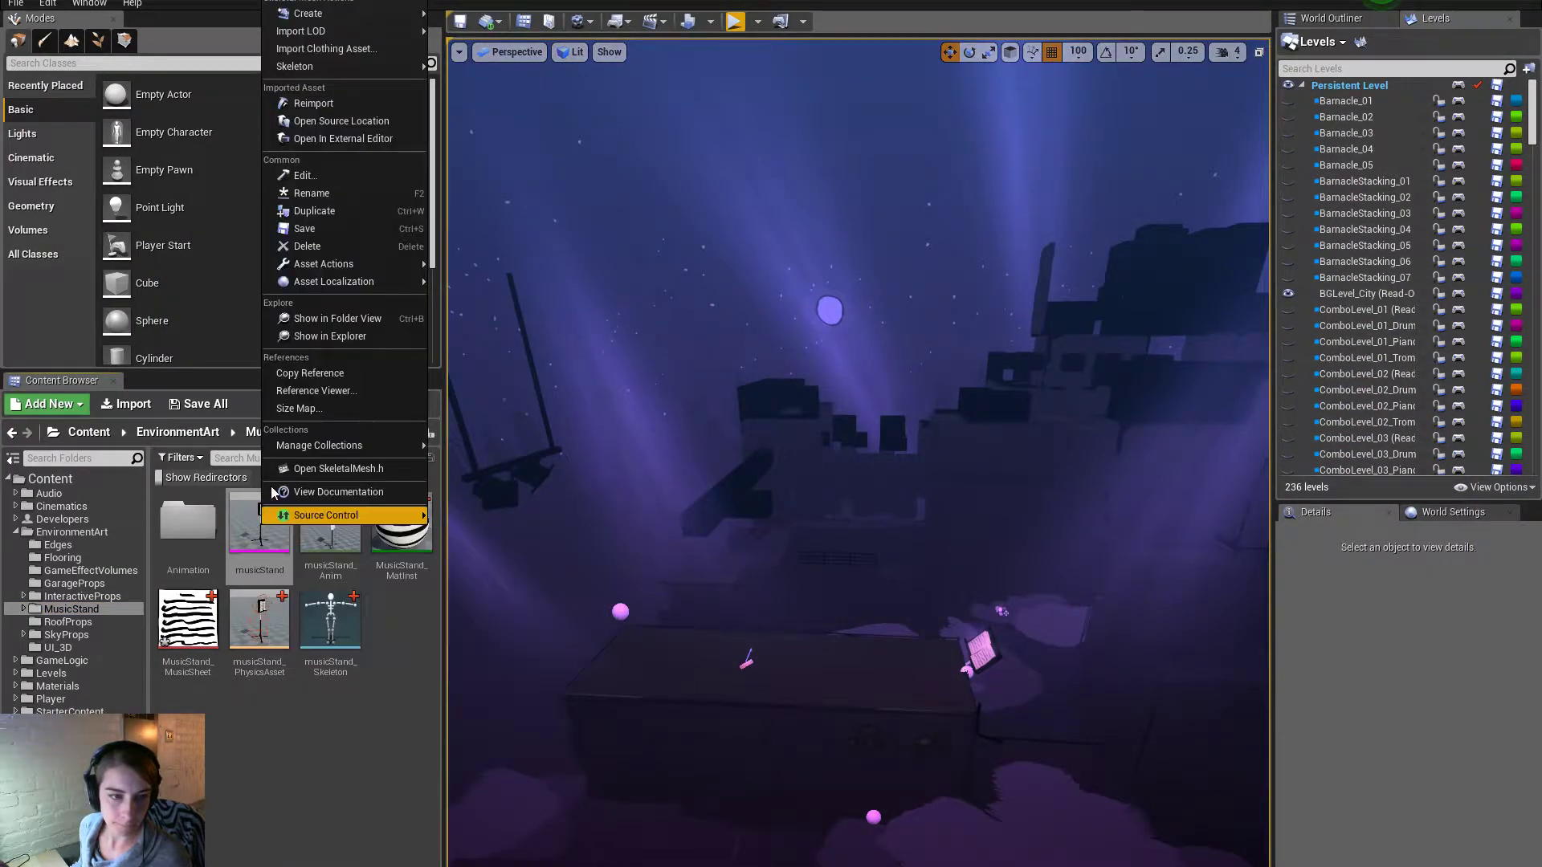
left_click(347, 113)
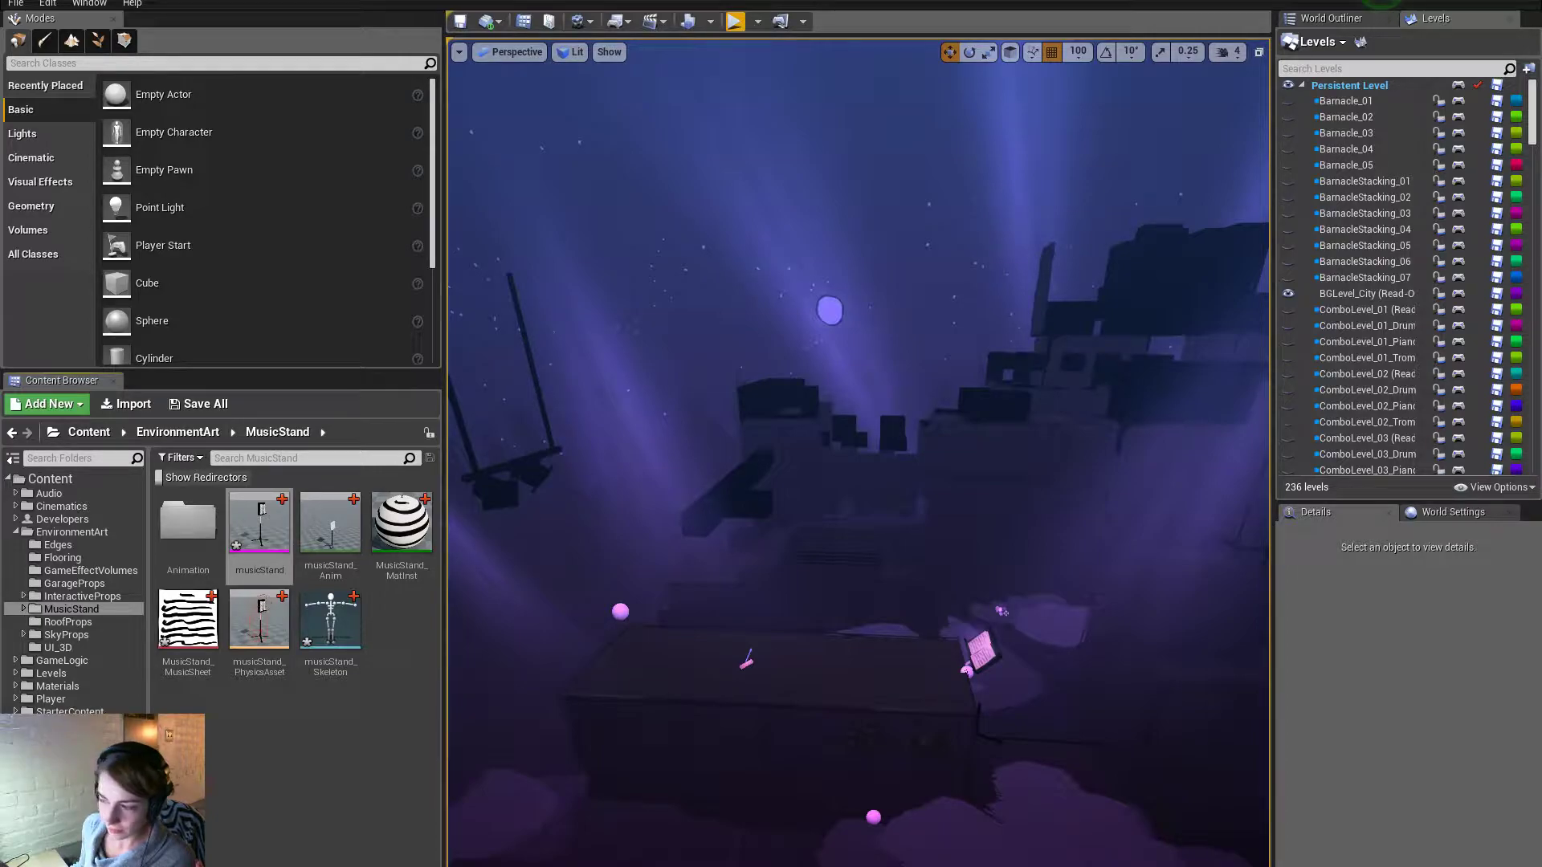
right_click(265, 564)
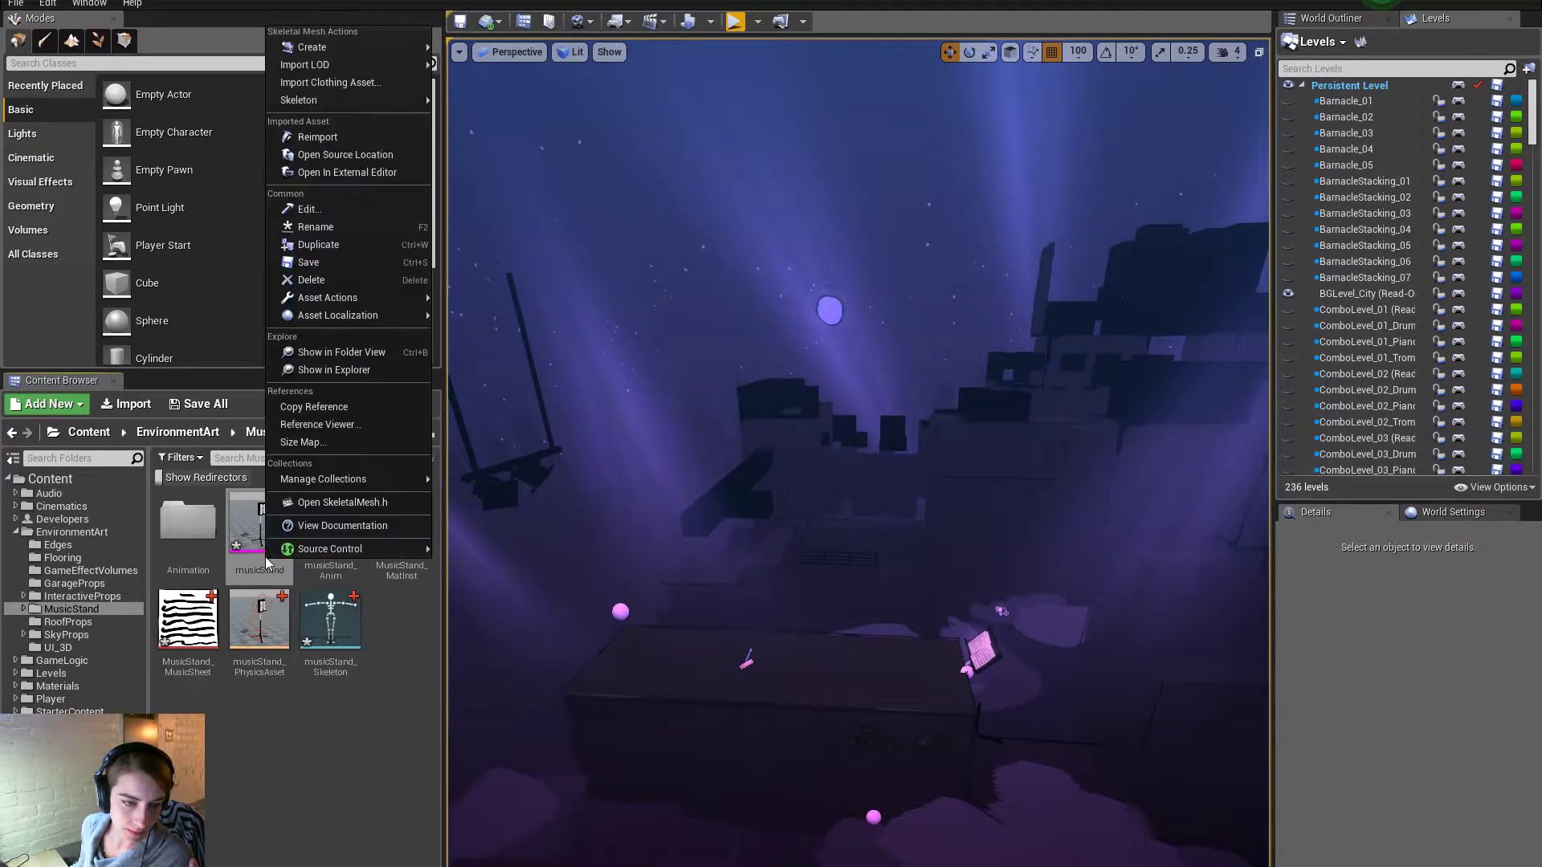
left_click(340, 262)
Check the musicStand mesh's morph targets in the mesh editor, reimport the mesh from the level editor, and reopen it.
double_click(244, 522)
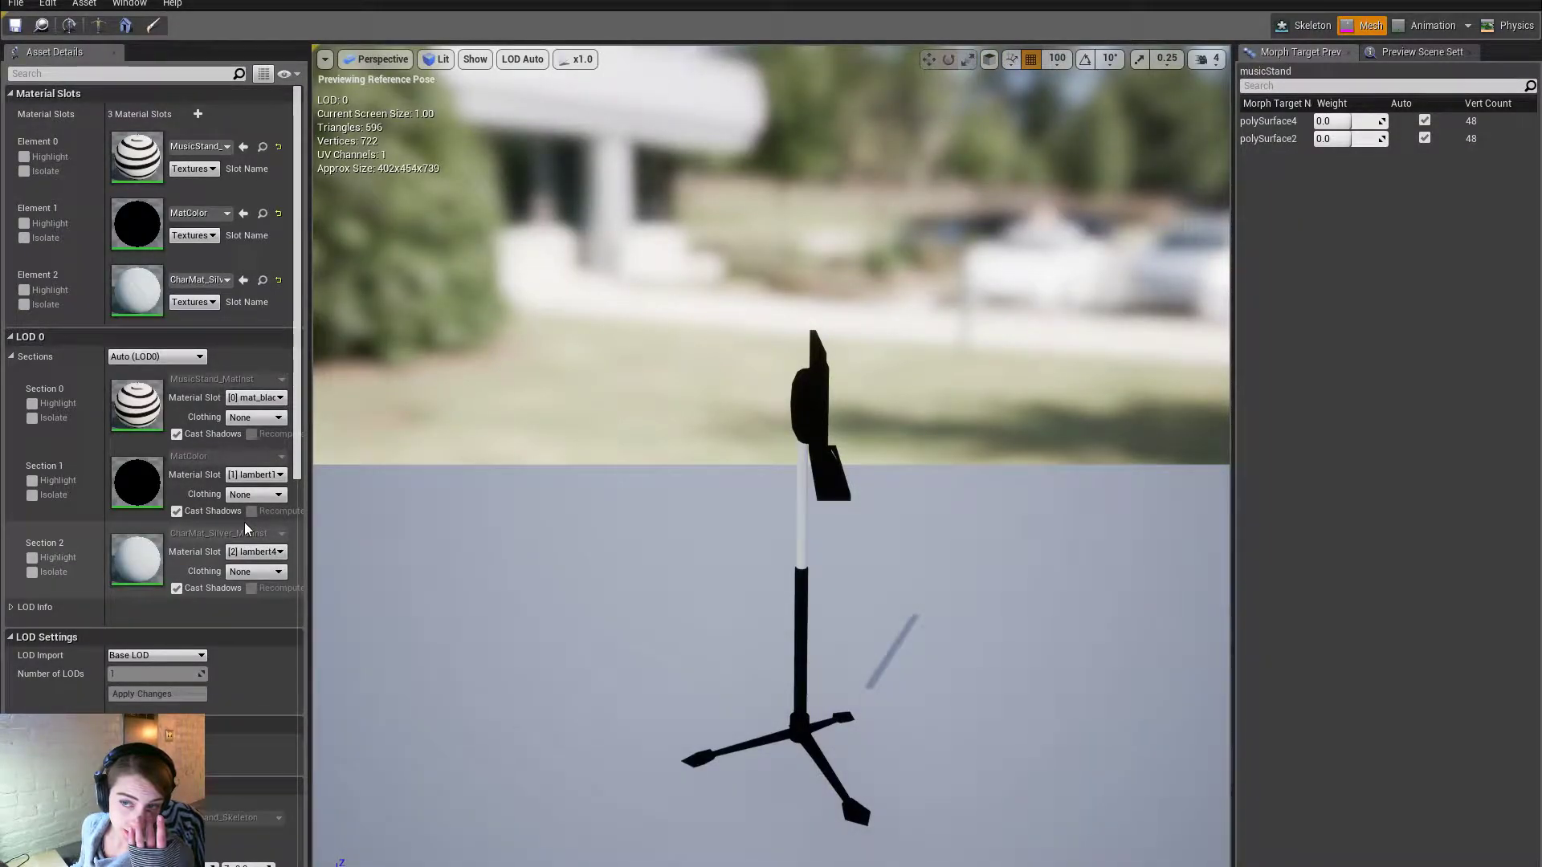
left_click(63, 1)
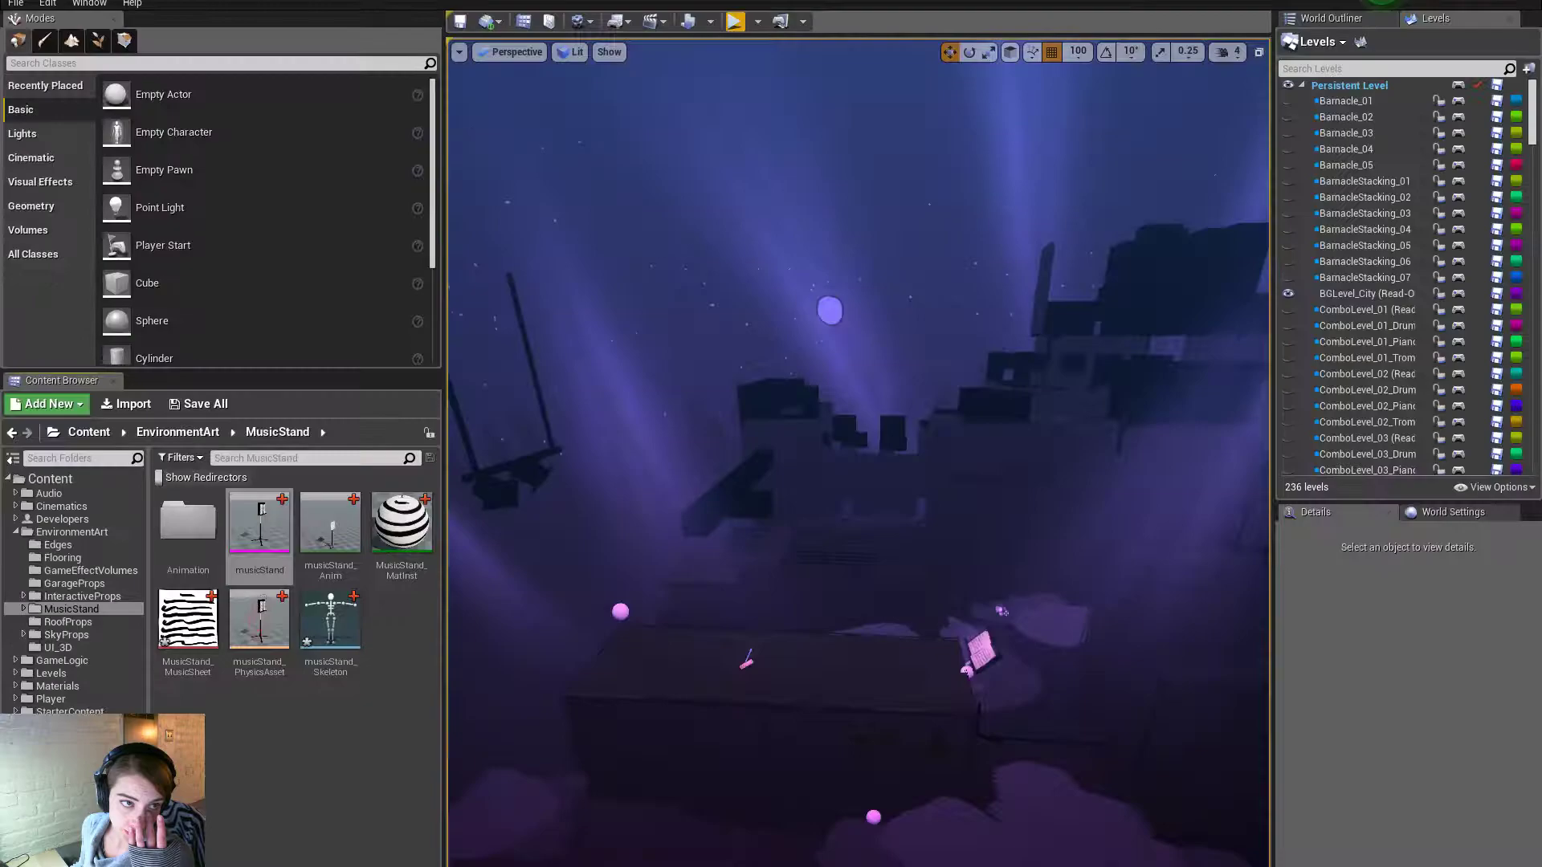
right_click(261, 523)
left_click(345, 117)
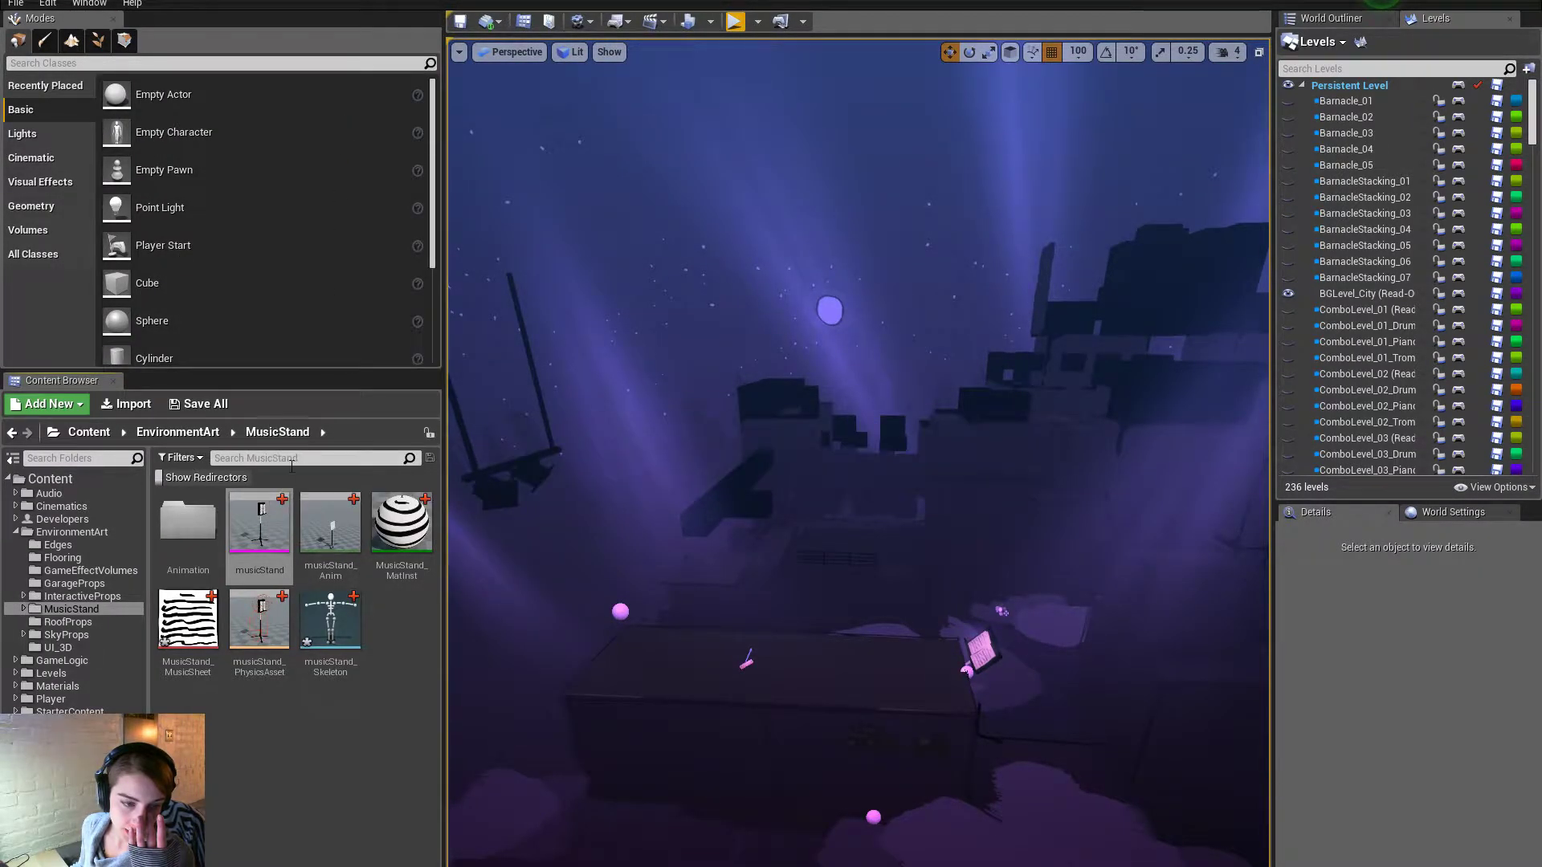
double_click(259, 526)
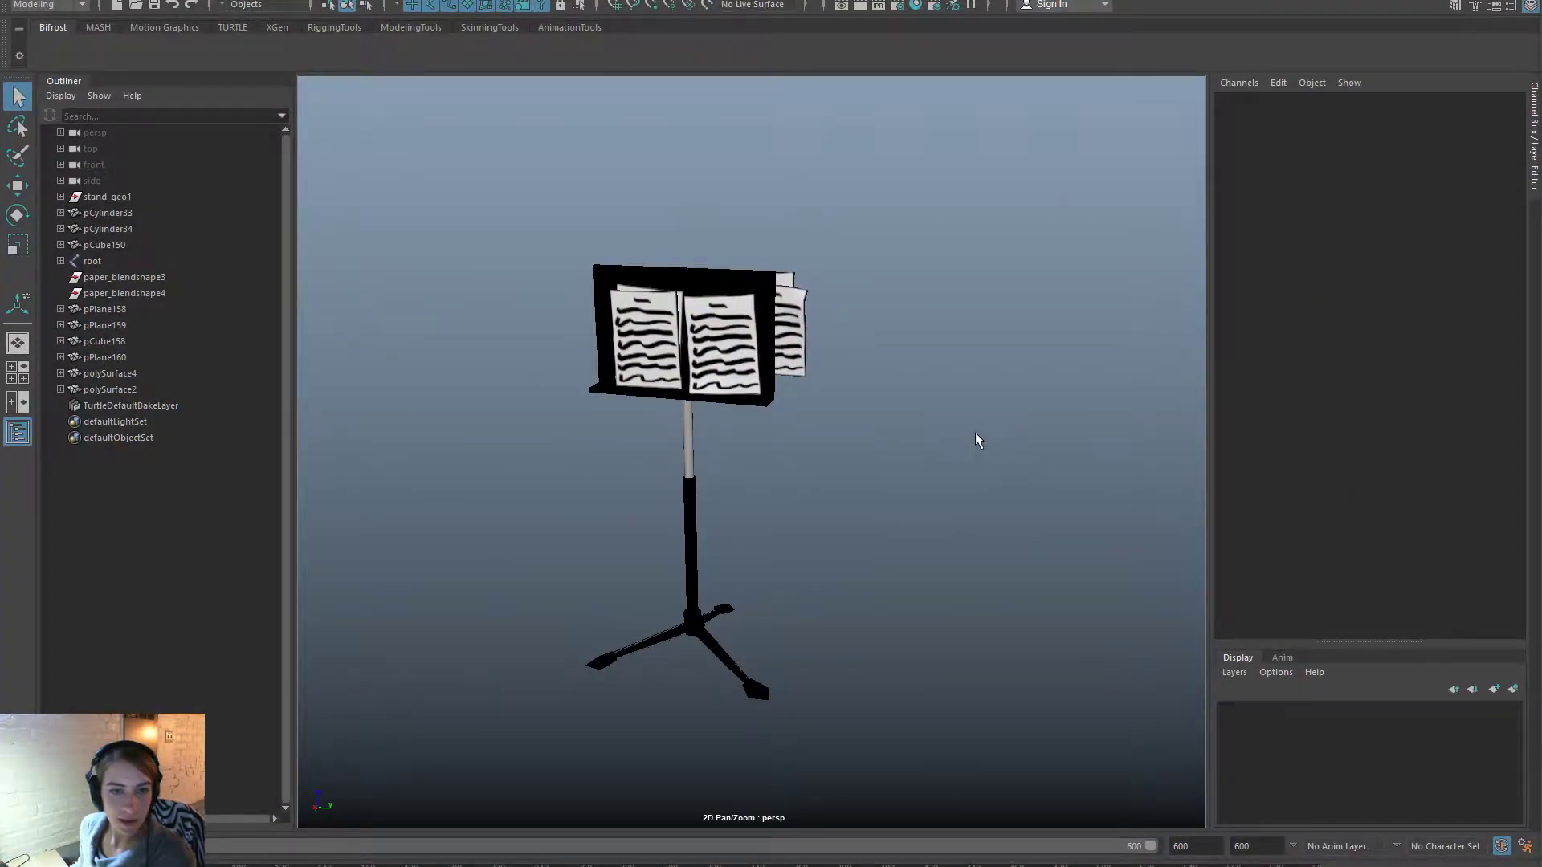
Return to Maya and export all scene contents again, overwriting musicStand2.fbx and closing the warnings window.
key("space")
left_click(753, 264)
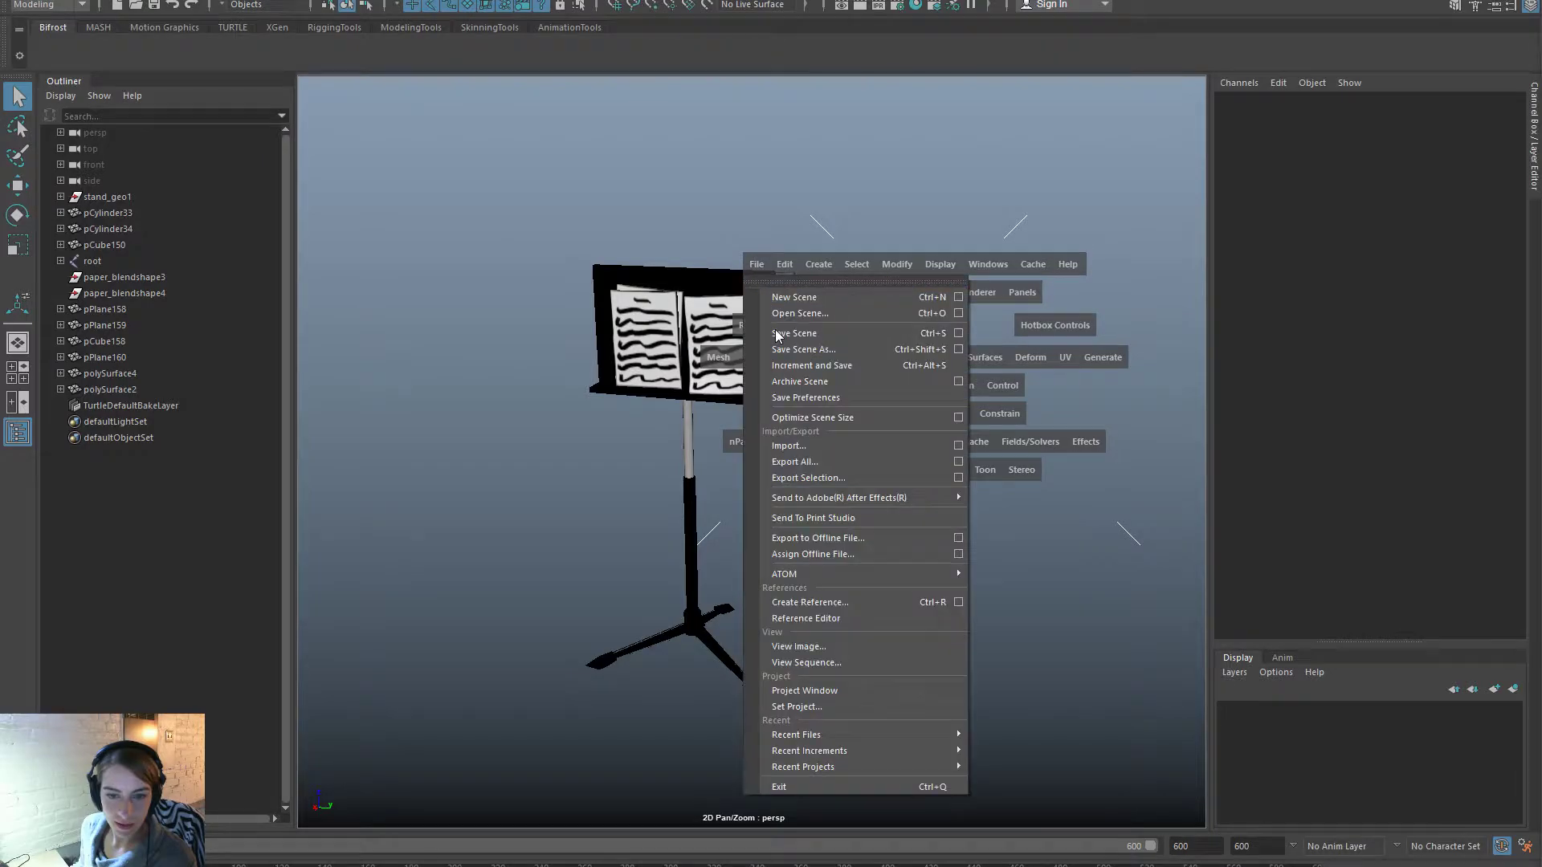
left_click(835, 464)
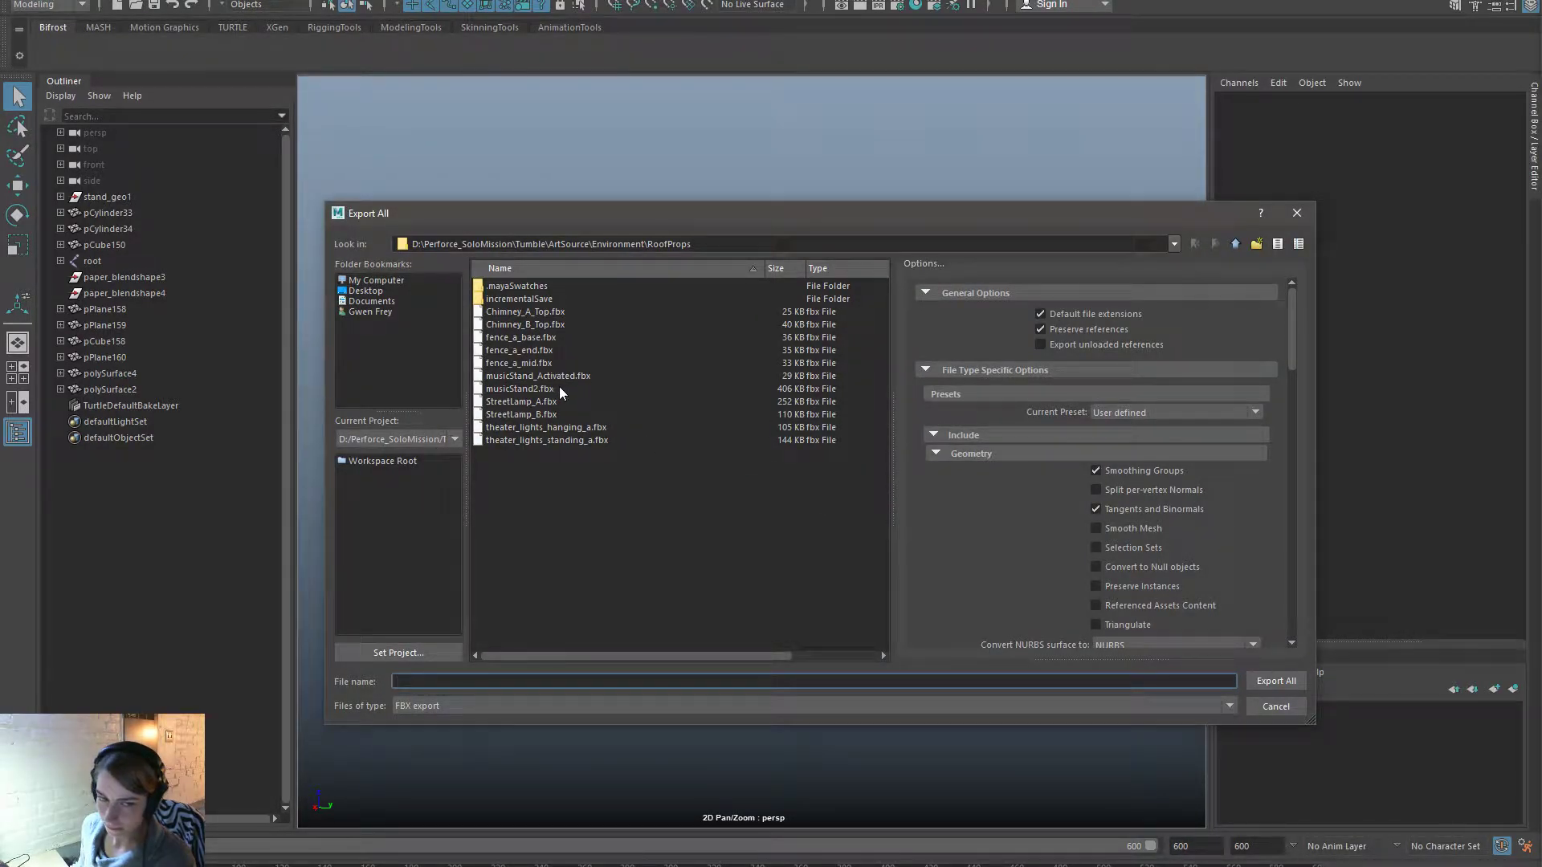
double_click(560, 390)
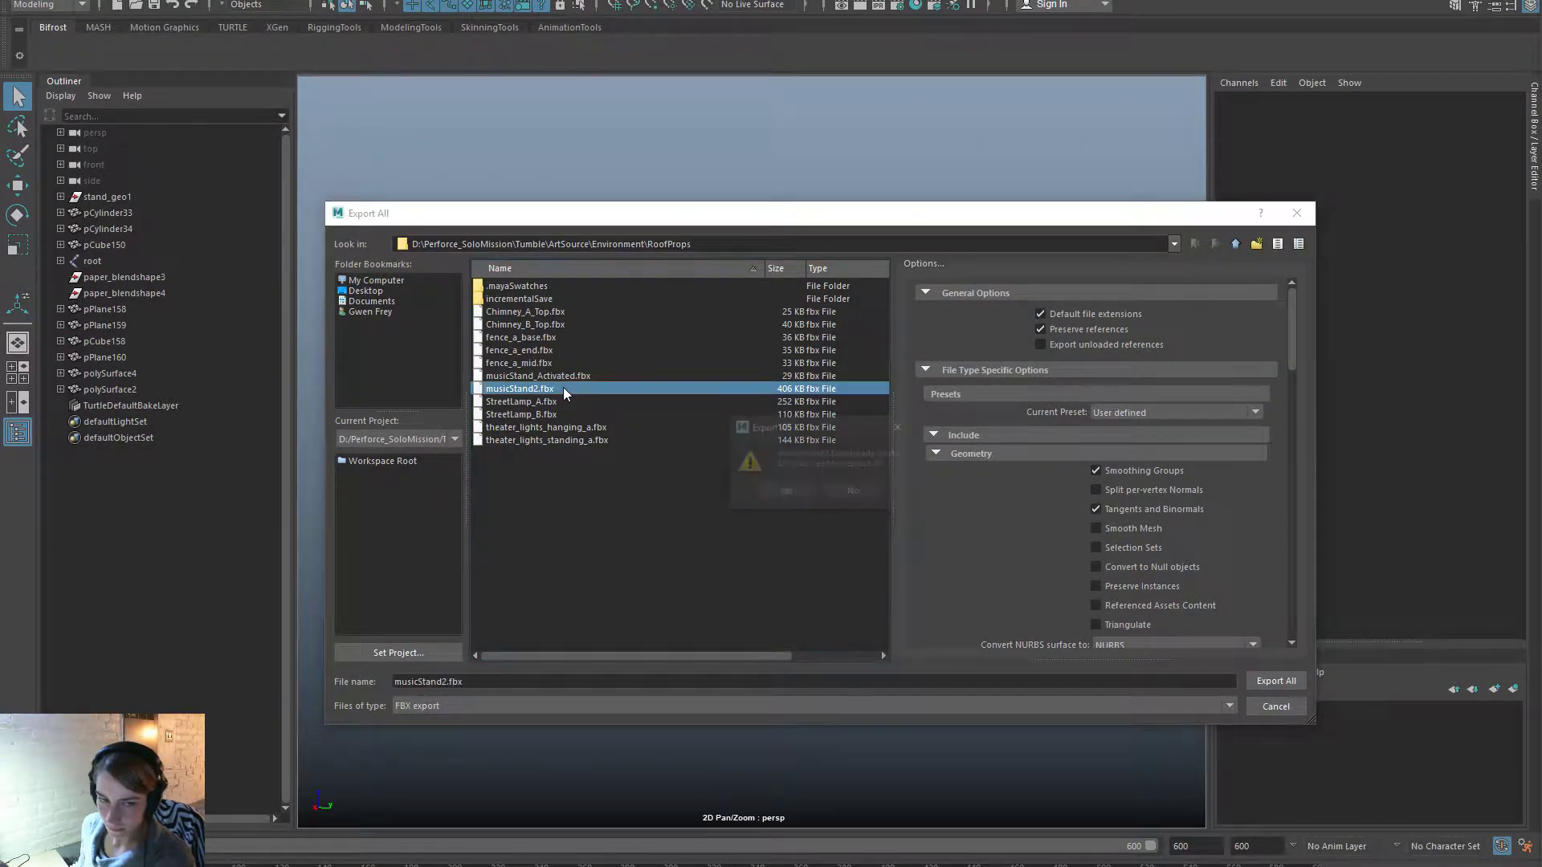
left_click(785, 491)
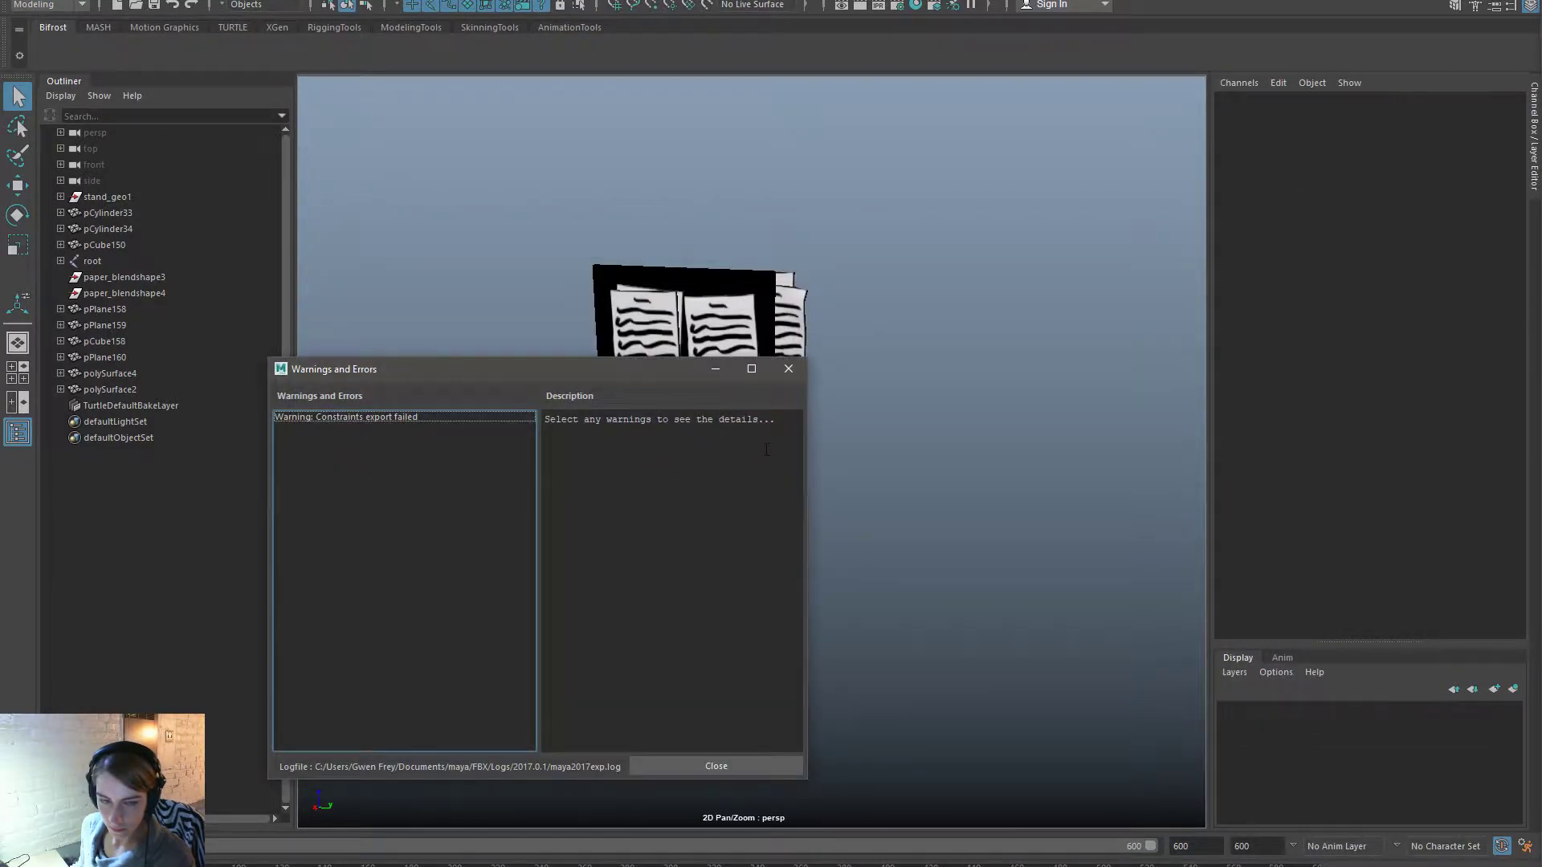
left_click(789, 370)
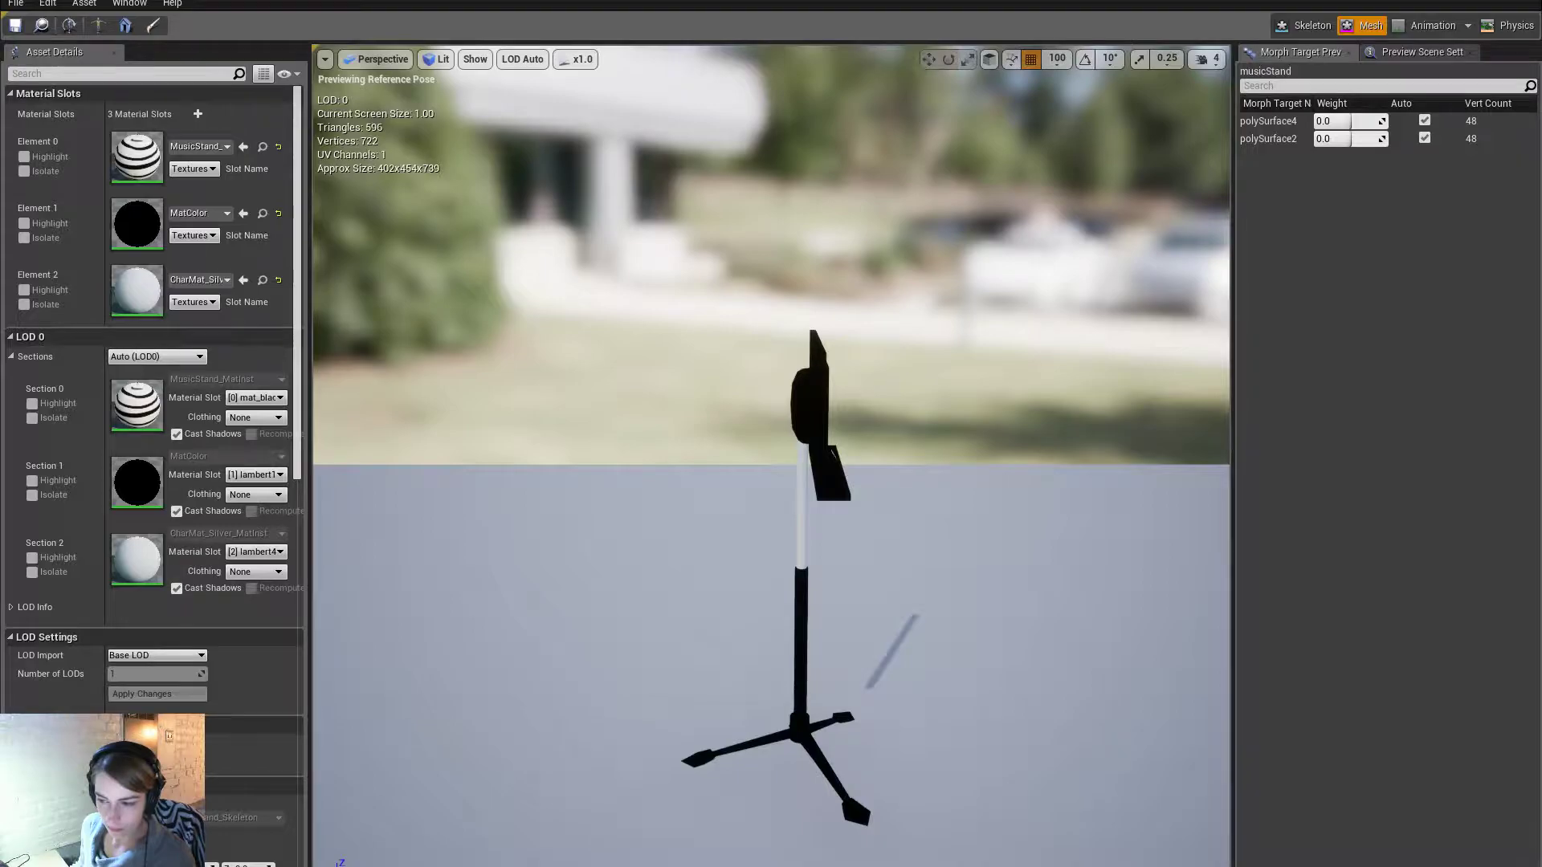
Go back to Unreal Engine's MusicStand folder and reimport the musicStand skeletal mesh from the newly exported FBX.
scroll(153, 361, "down", 1)
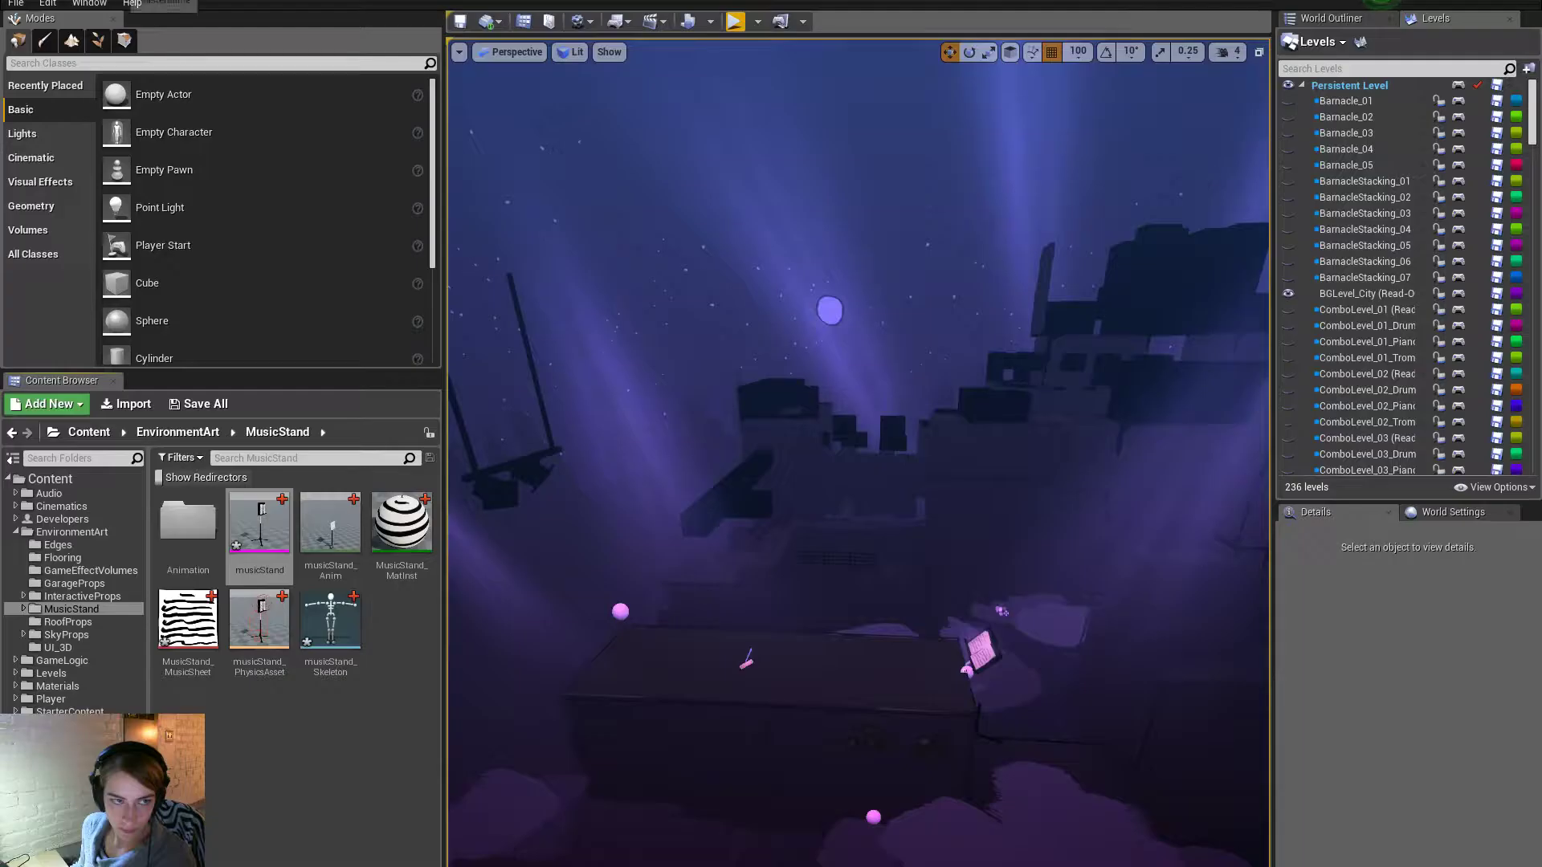
key("alt+Tab")
right_click(243, 511)
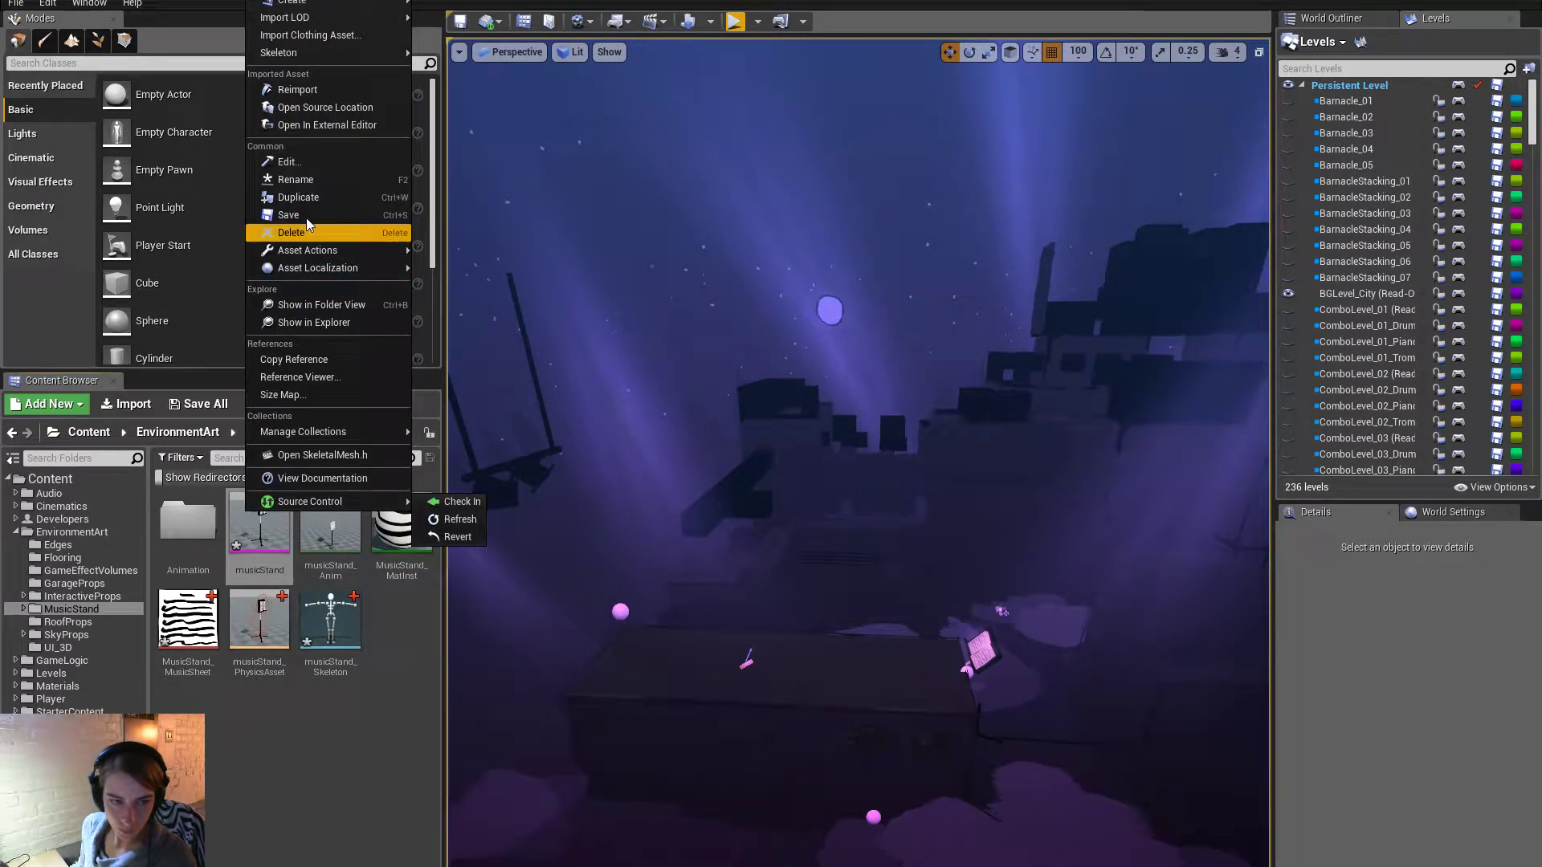
left_click(324, 95)
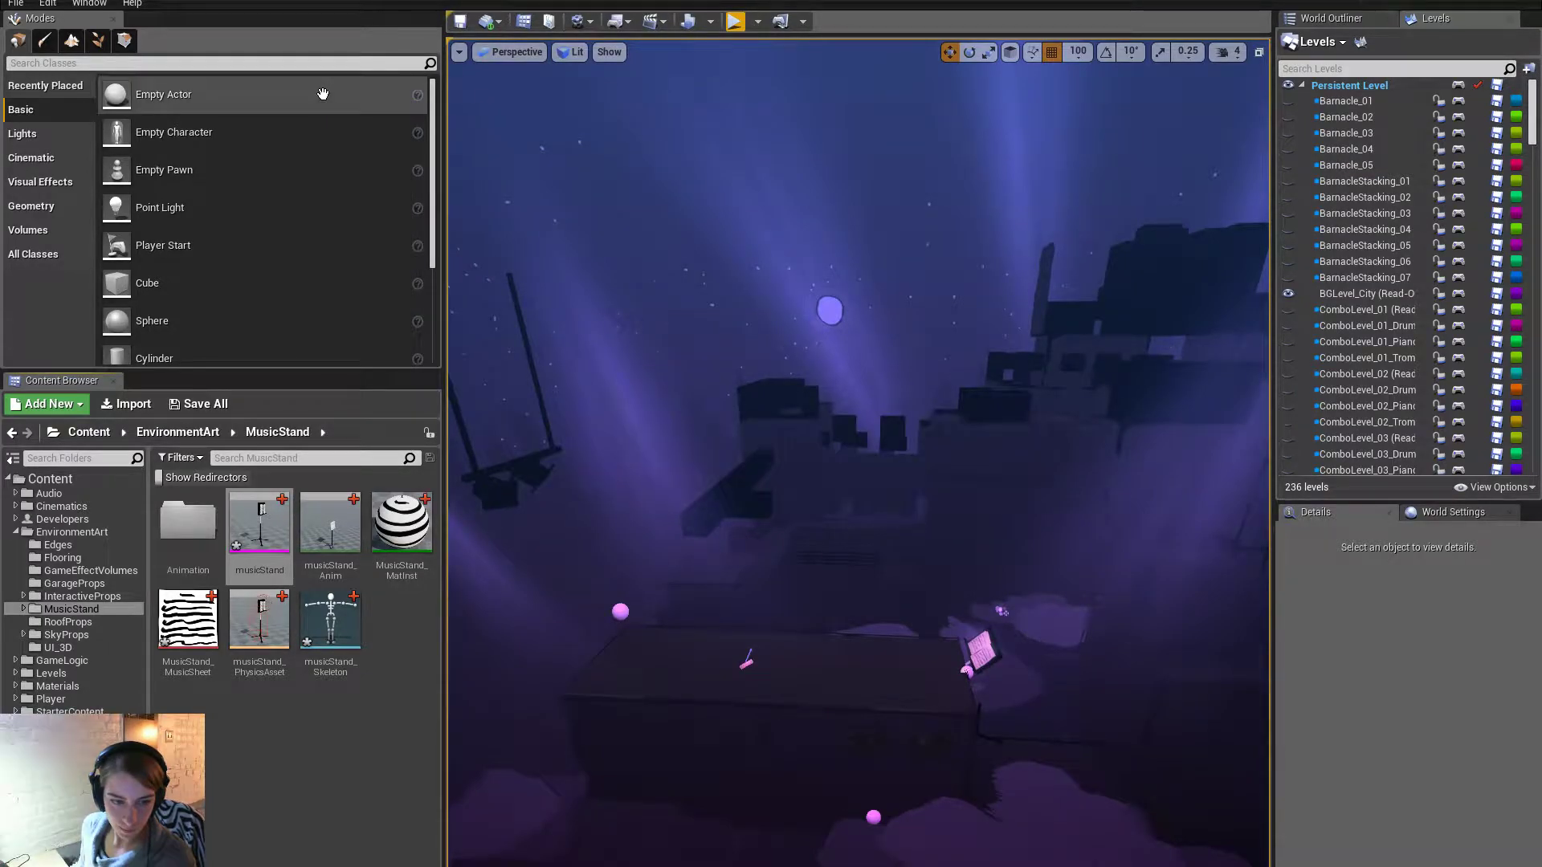
Open the musicStand mesh and examine its asset import settings, widening the name column to read the full option names.
double_click(277, 511)
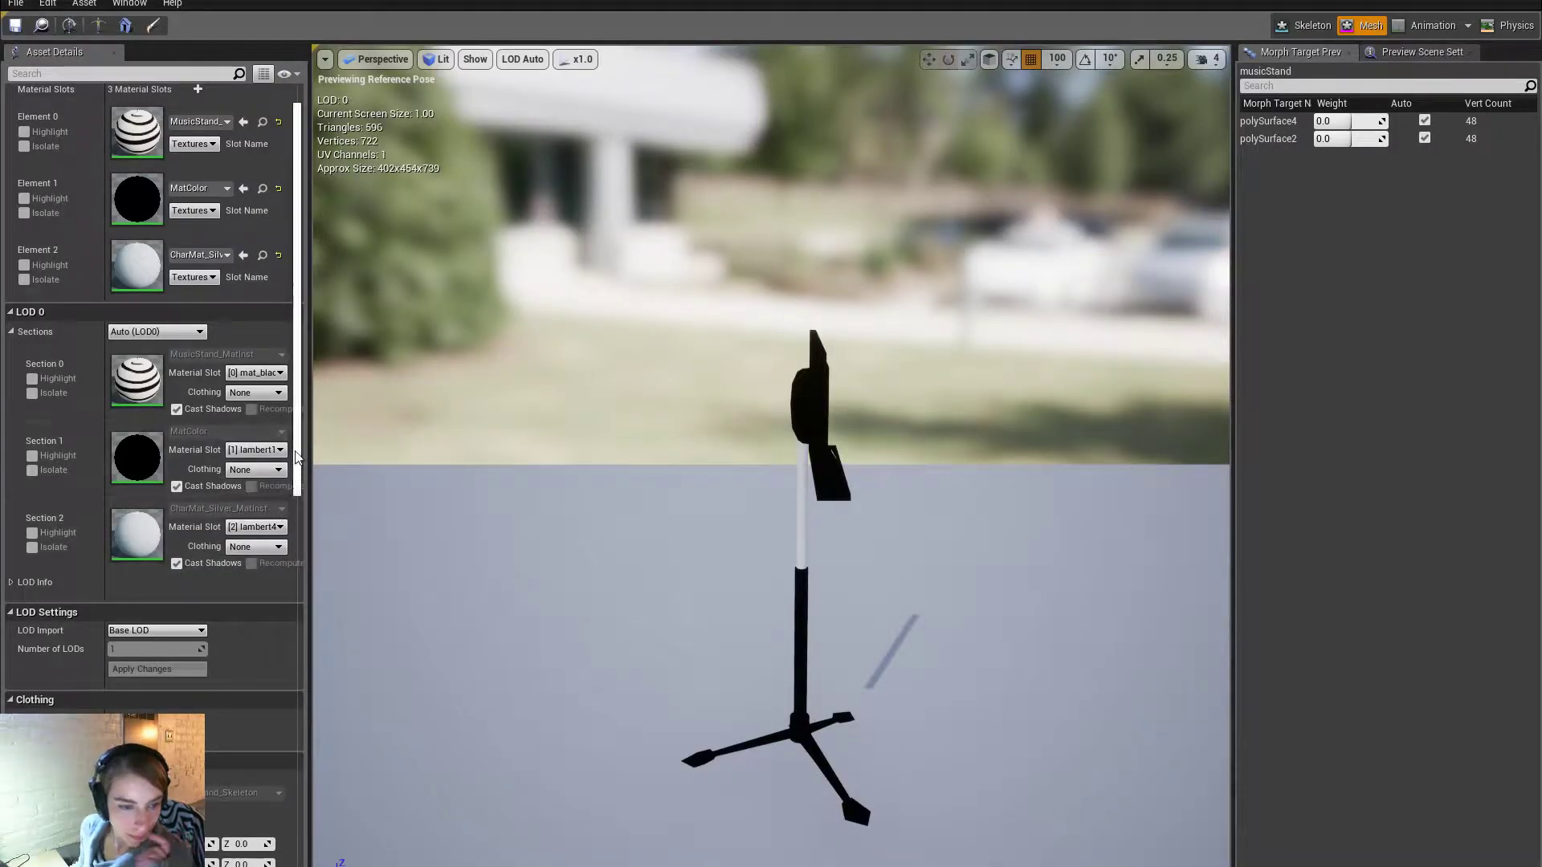
left_click_drag(296, 450, 291, 849)
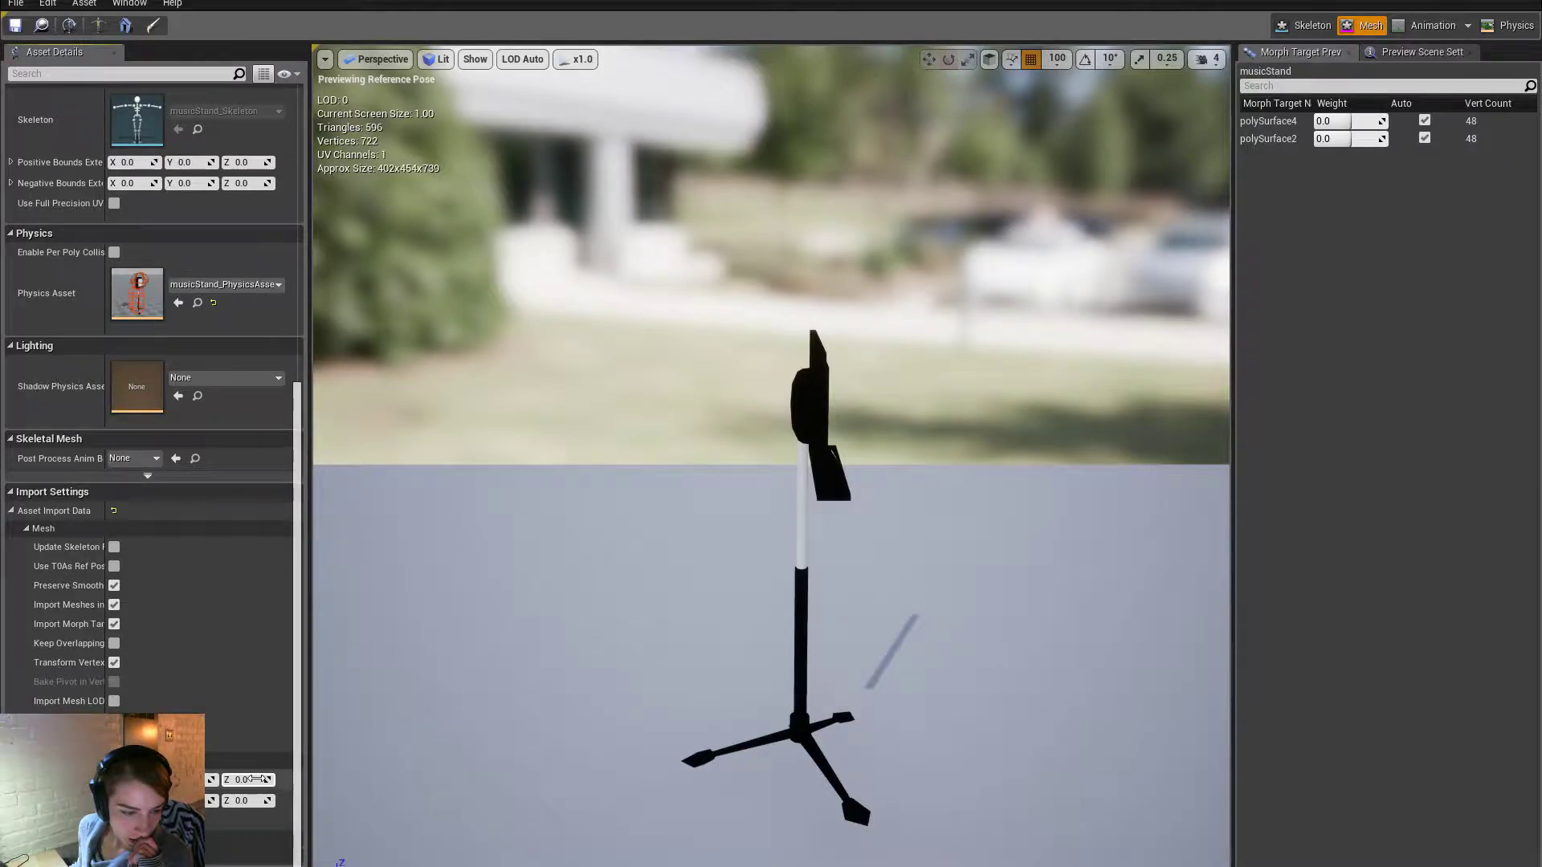
scroll(257, 779, "up", 3)
scroll(257, 779, "down", 3)
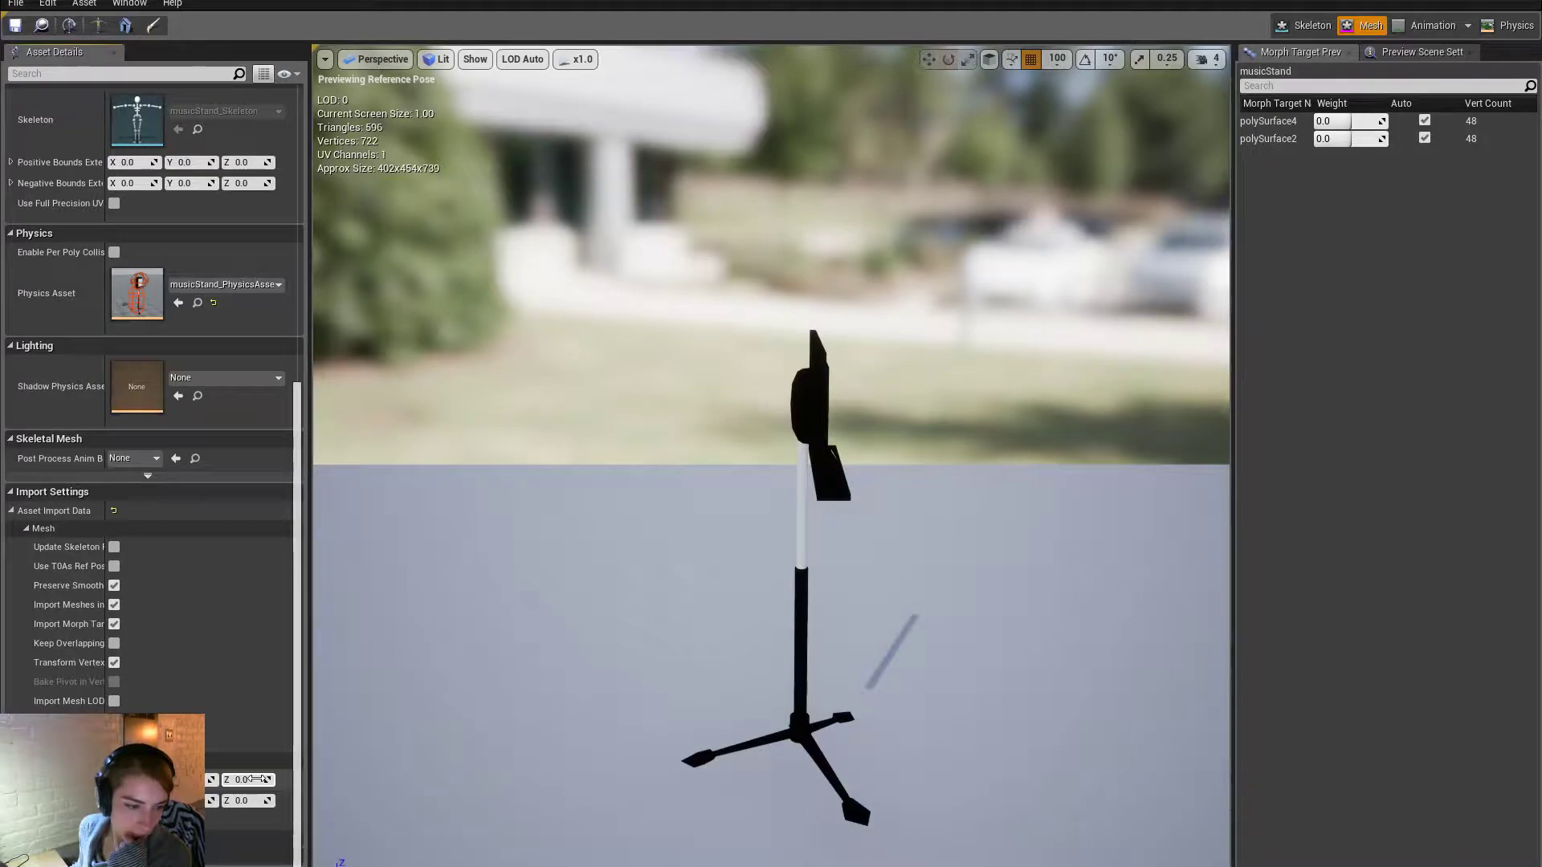
left_click_drag(105, 514, 180, 514)
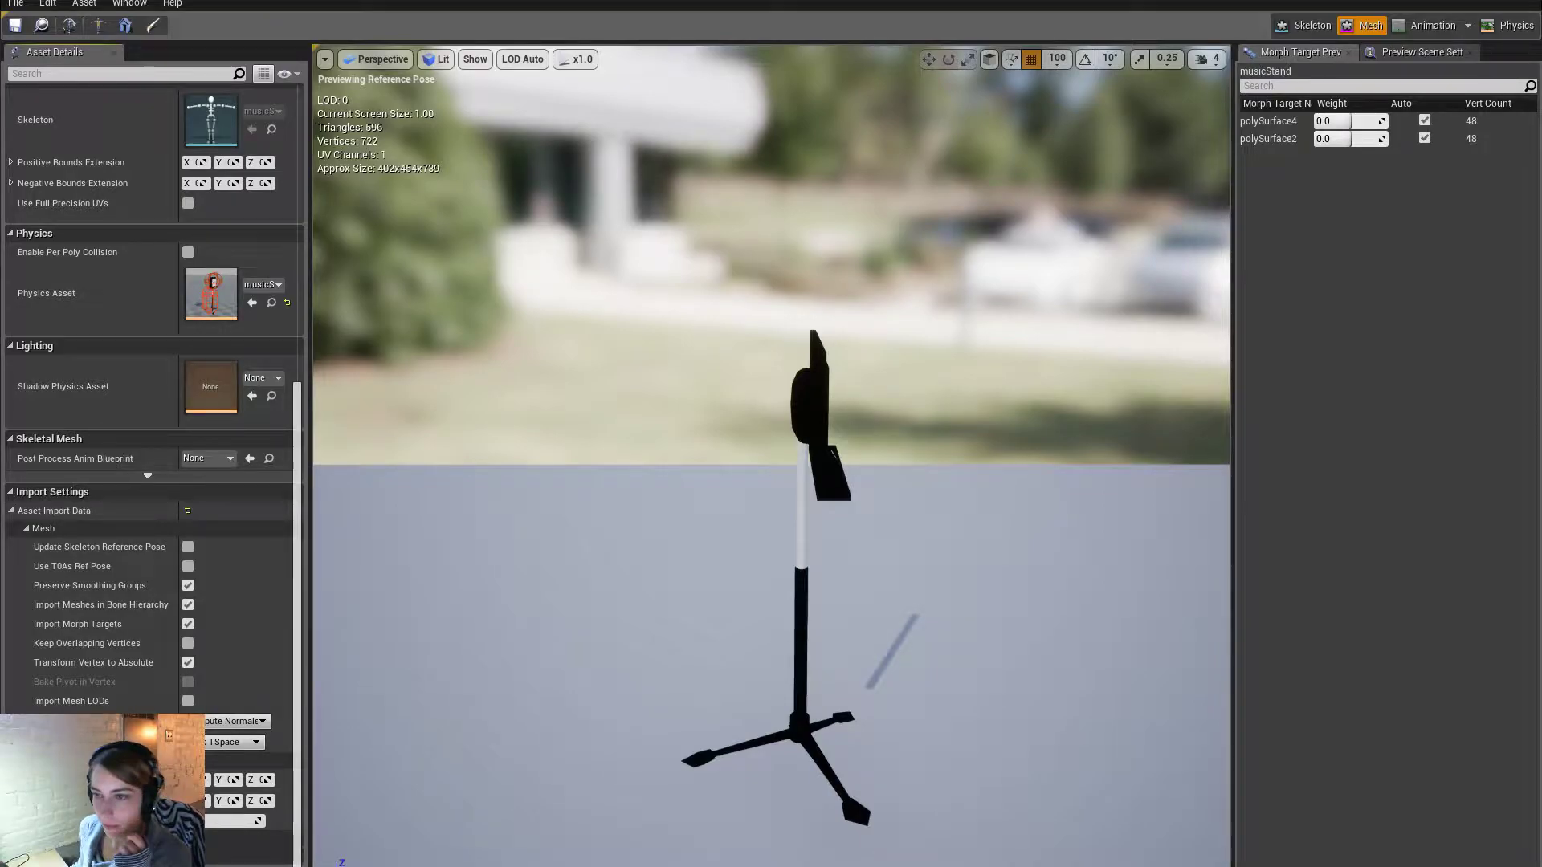
left_click(88, 0)
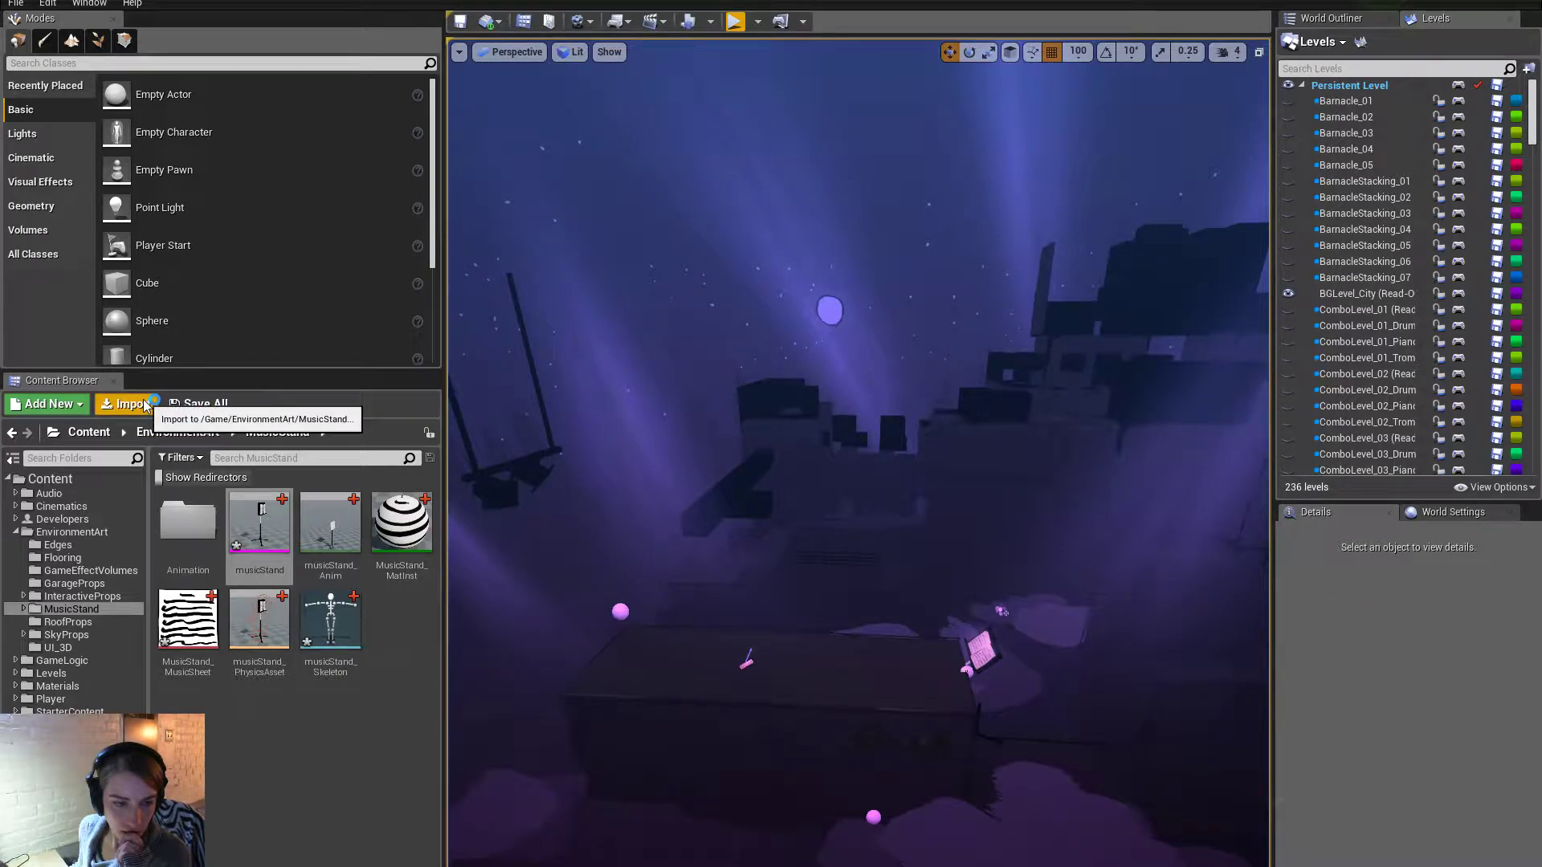
Check which source file the musicStand skeletal mesh uses, dismiss its asset options, and switch to Maya.
right_click(258, 550)
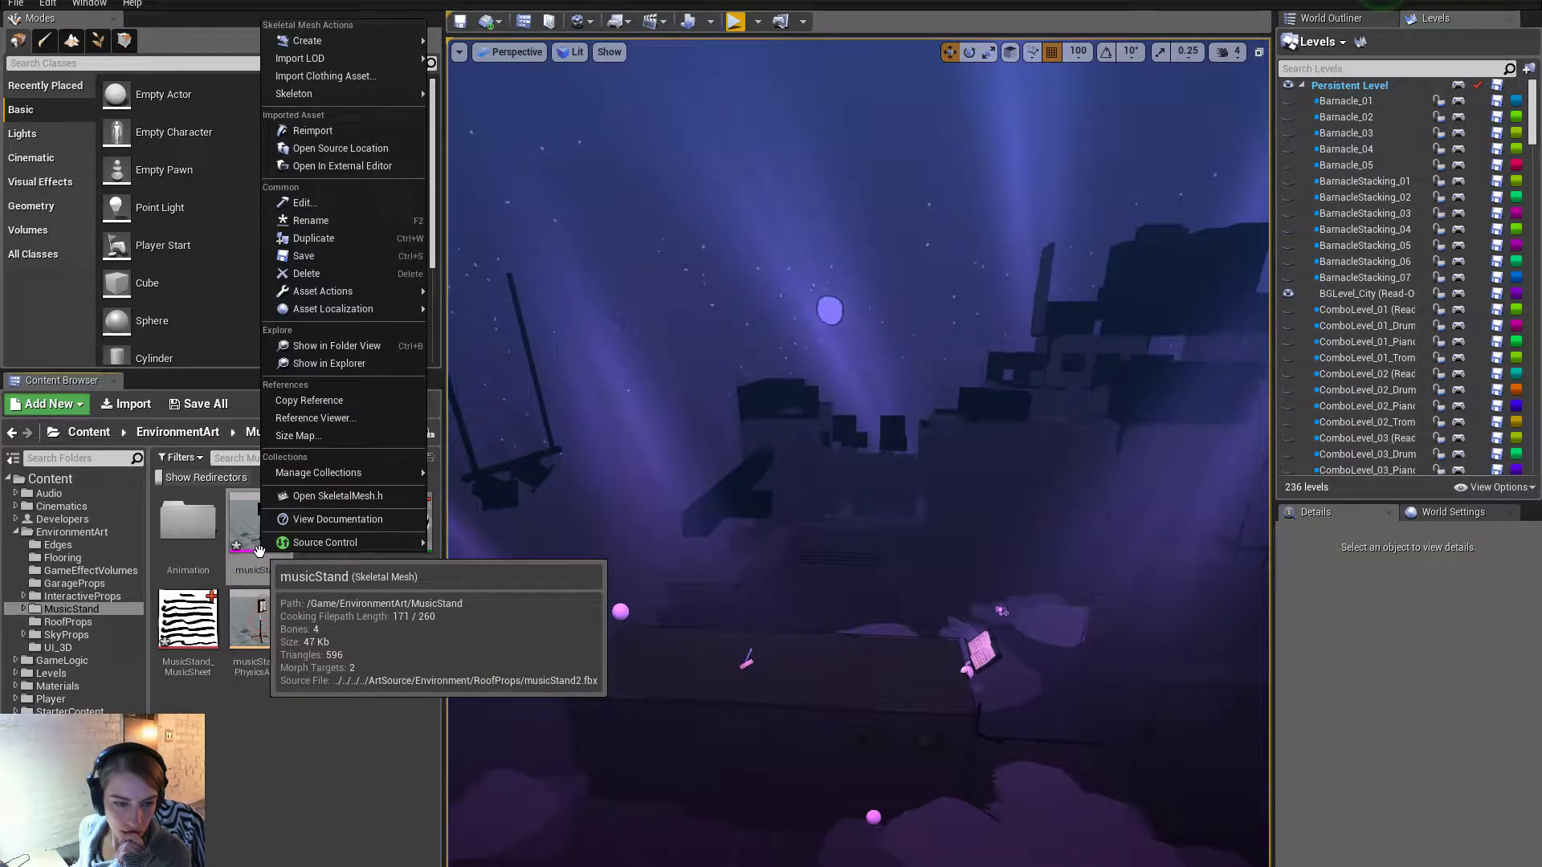
left_click(292, 742)
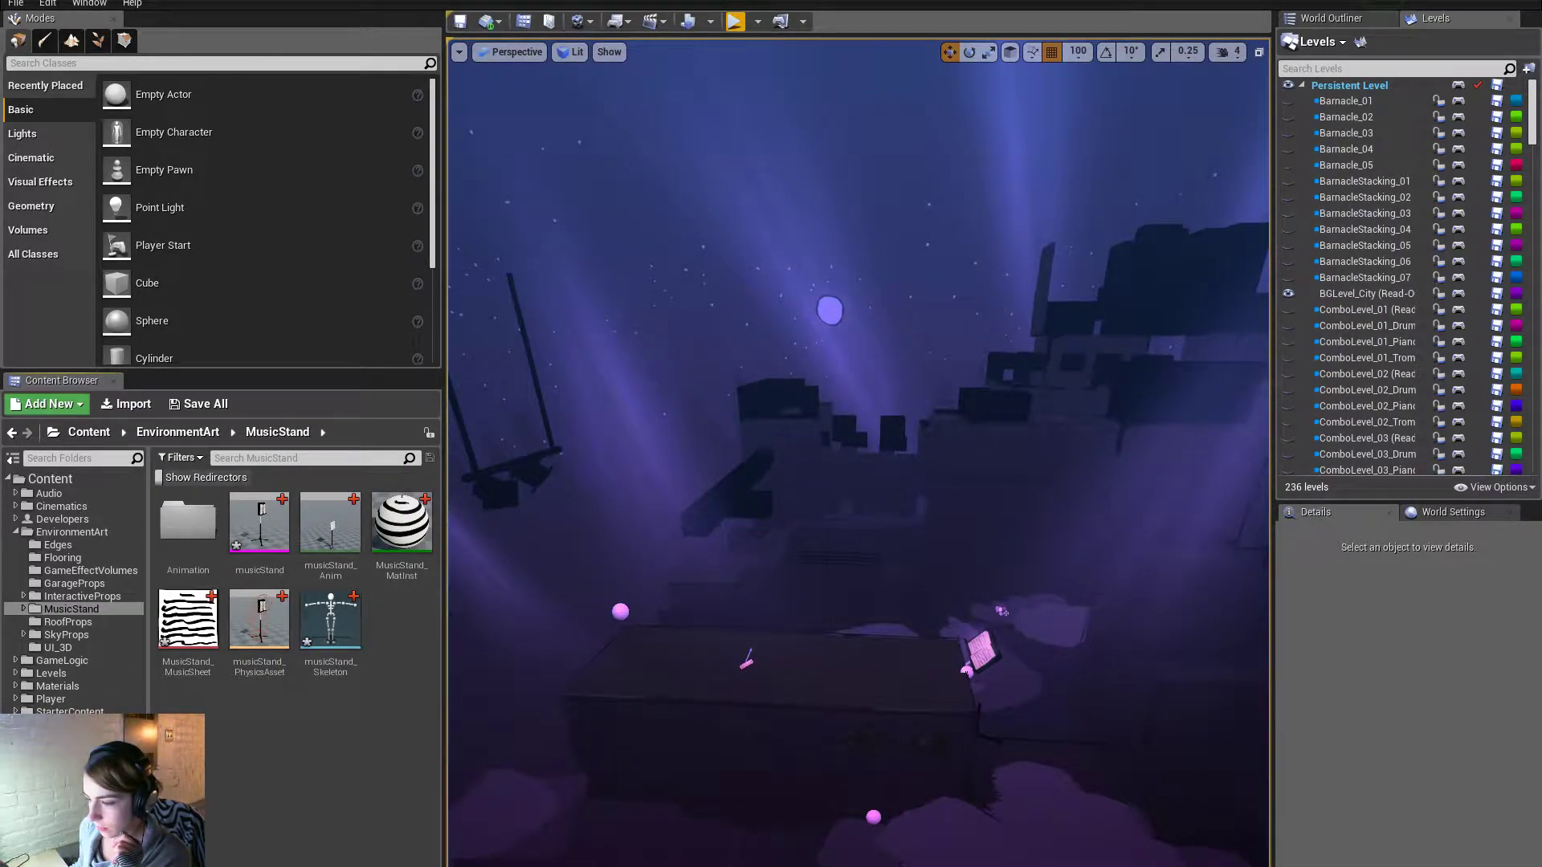
key("alt+Tab")
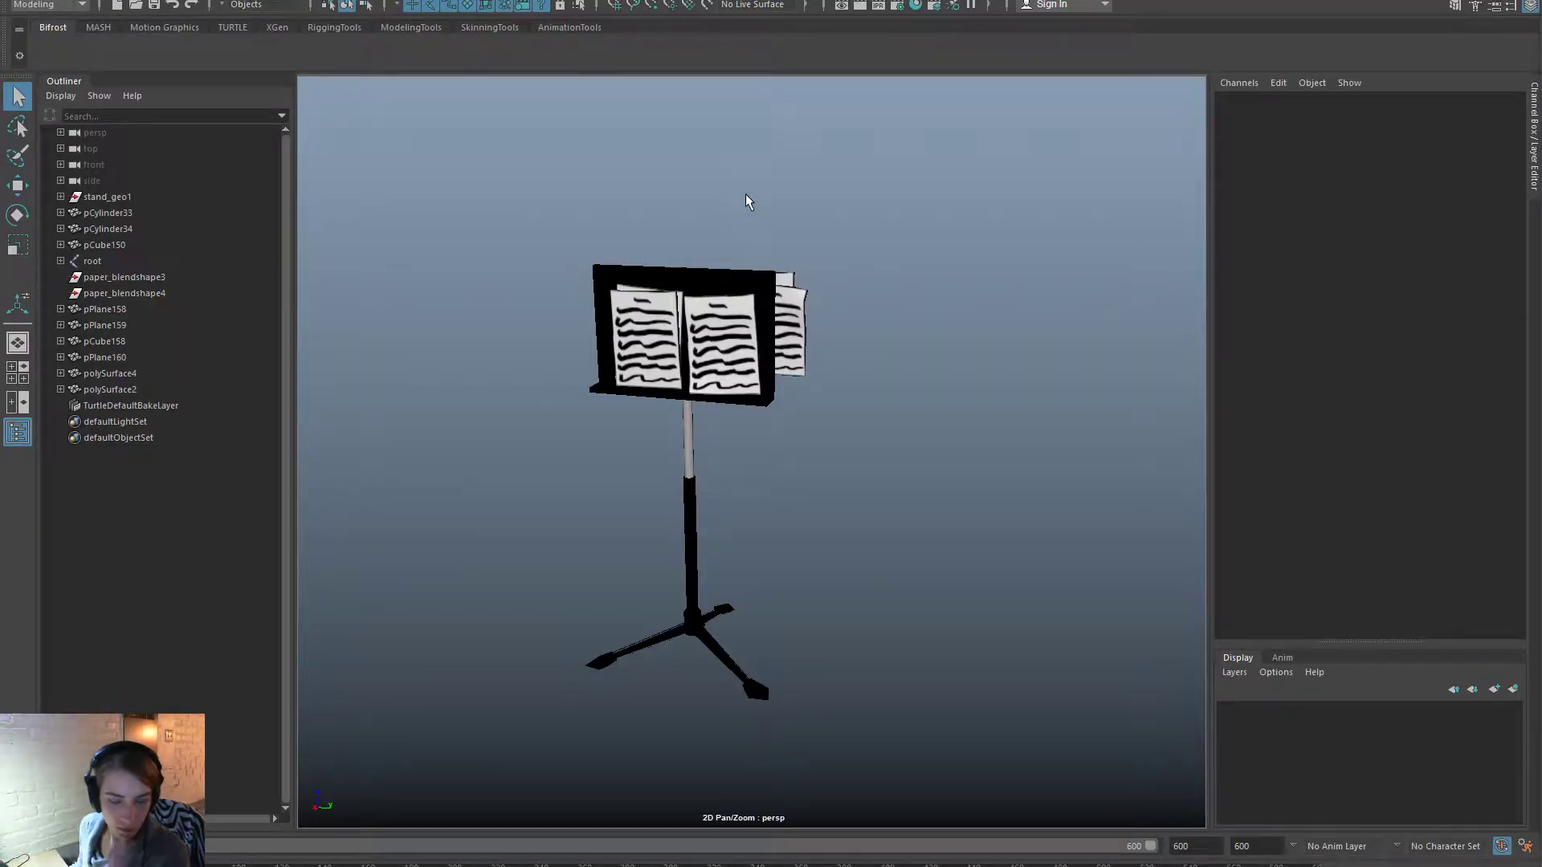
Examine the FBX options in an Export All for musicStand2.fbx, then cancel the export.
key("space")
left_click(584, 135)
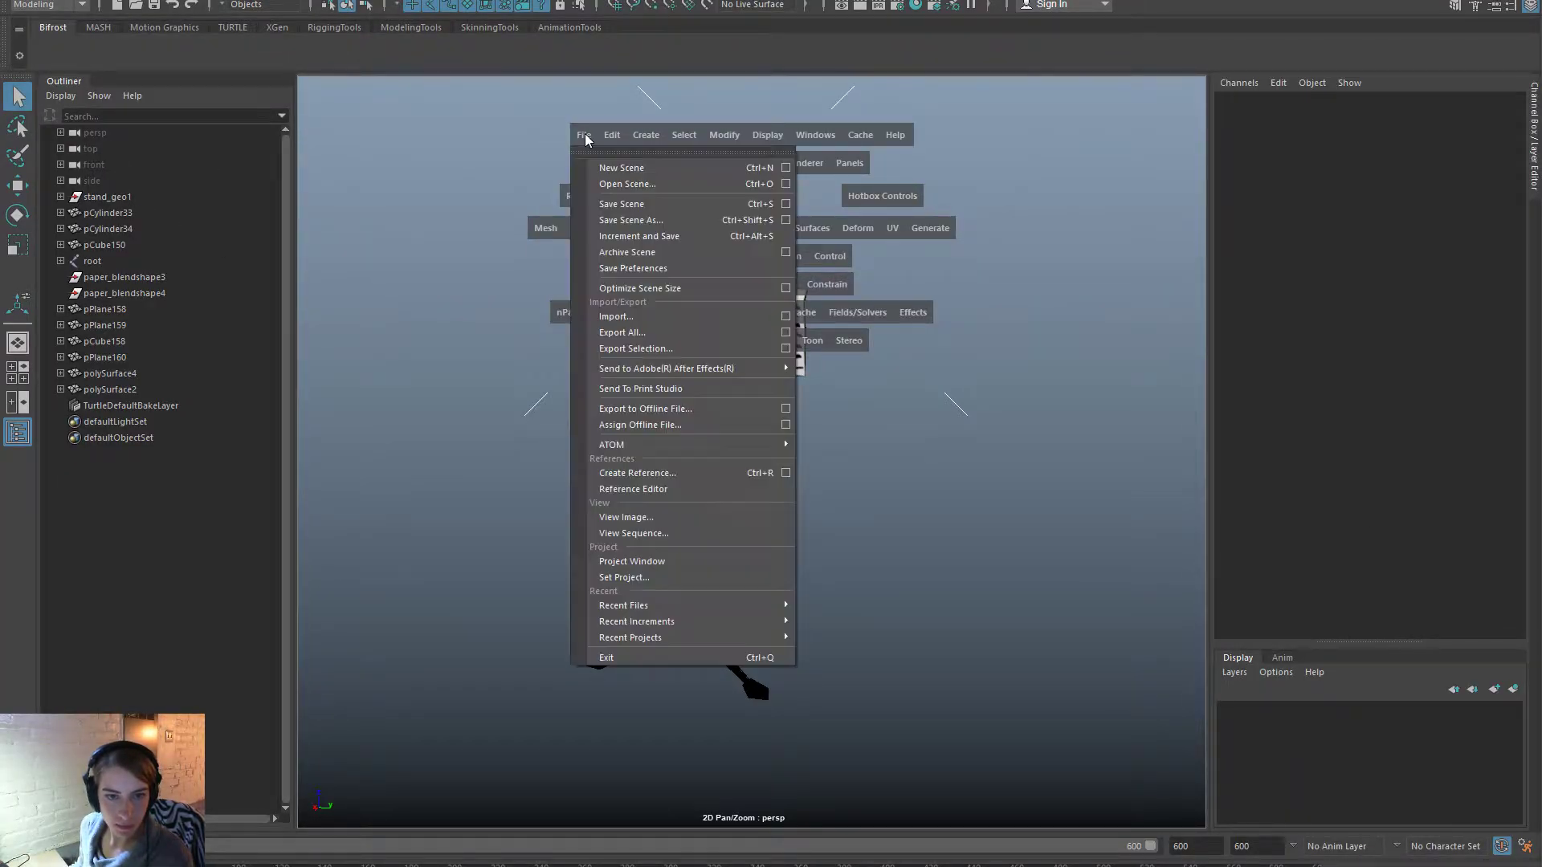
left_click(657, 315)
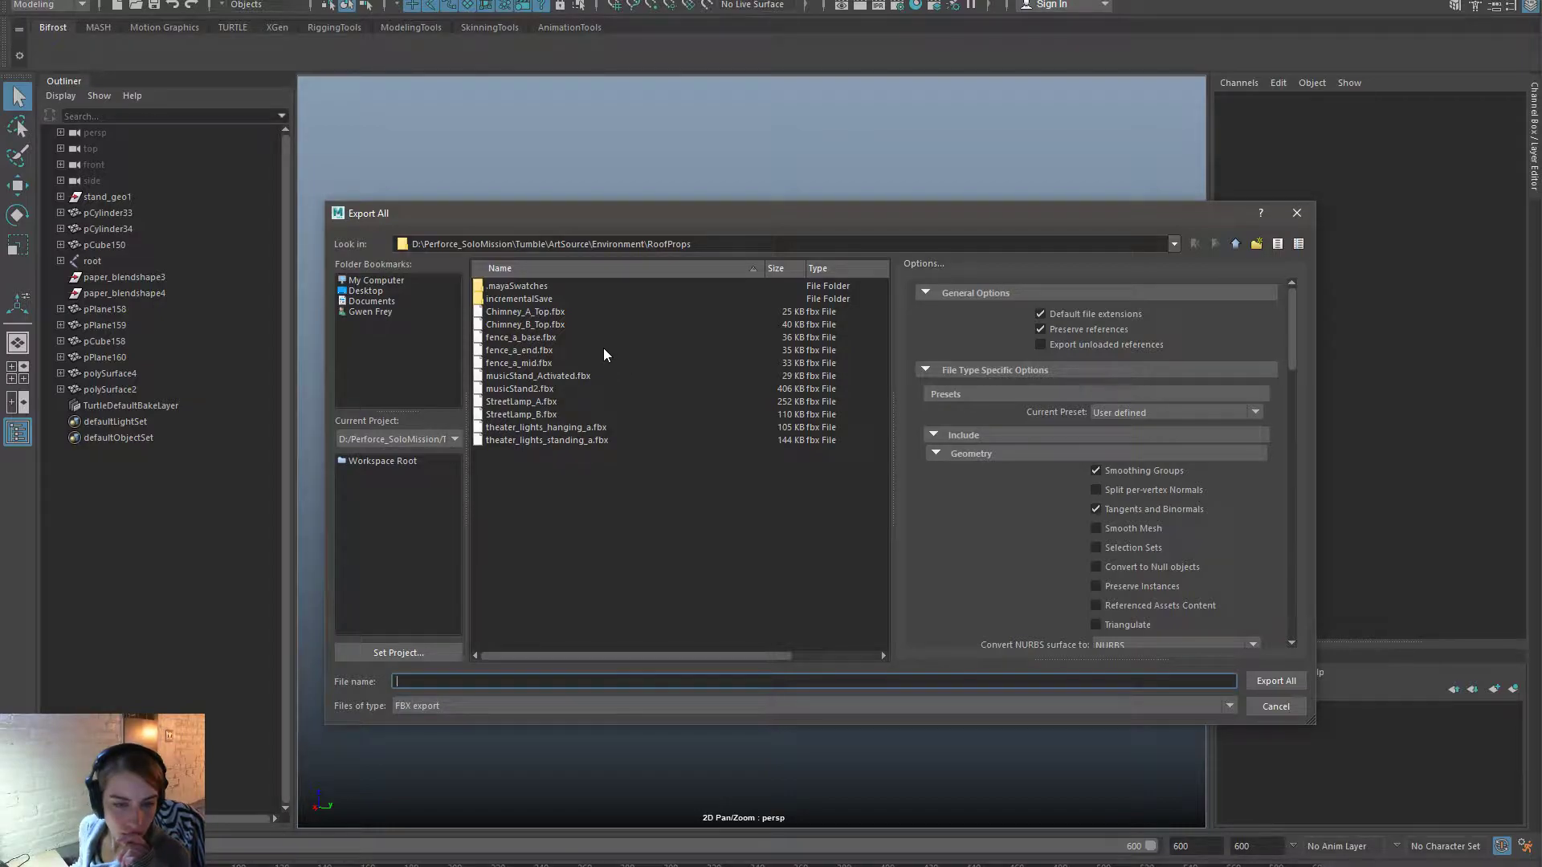
left_click(583, 389)
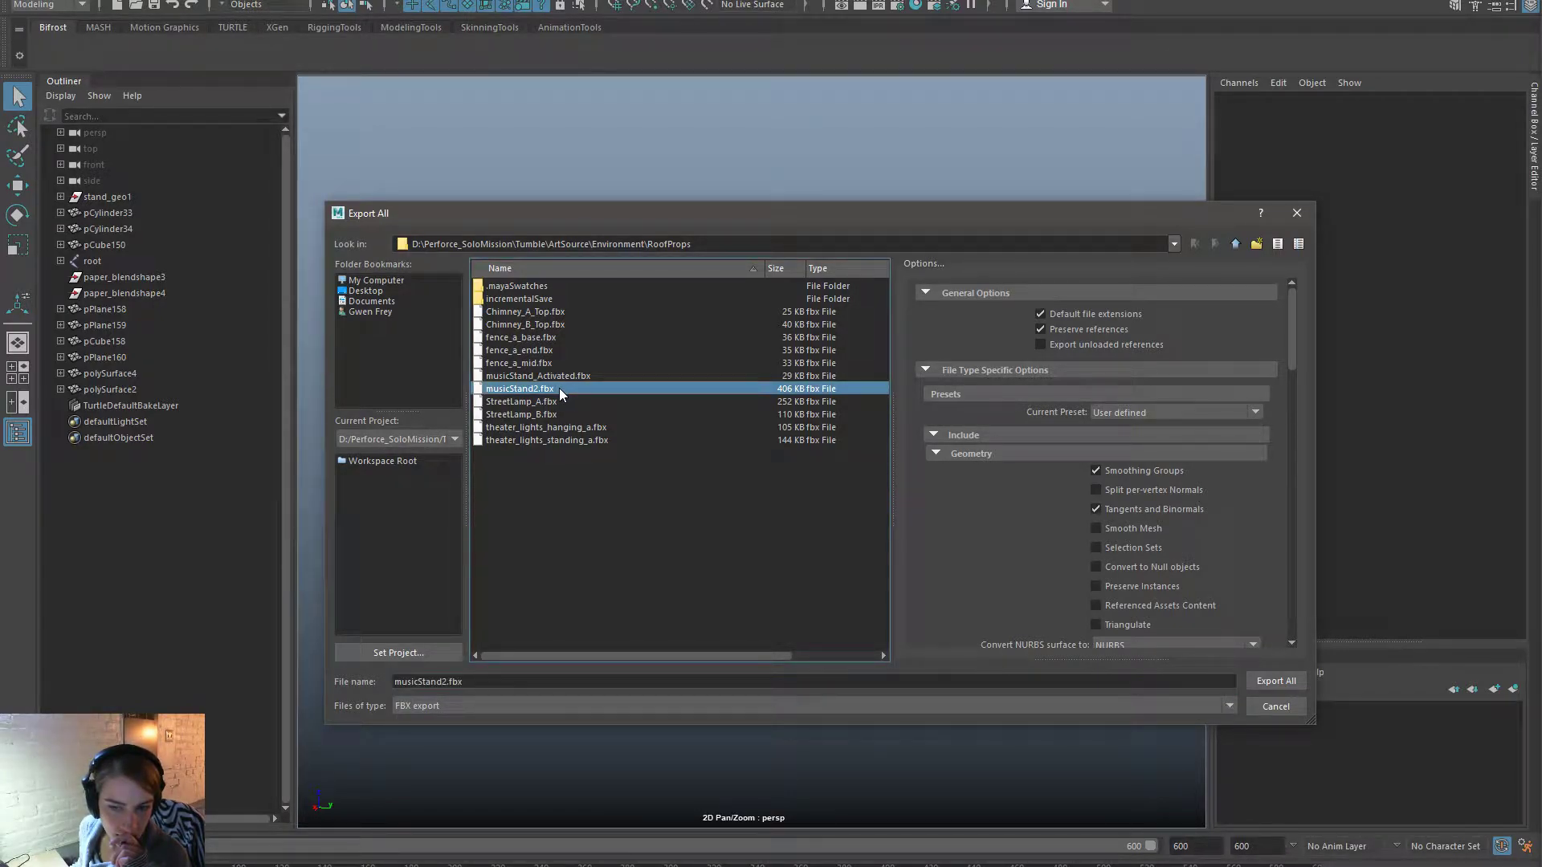
left_click_drag(1295, 353, 1326, 654)
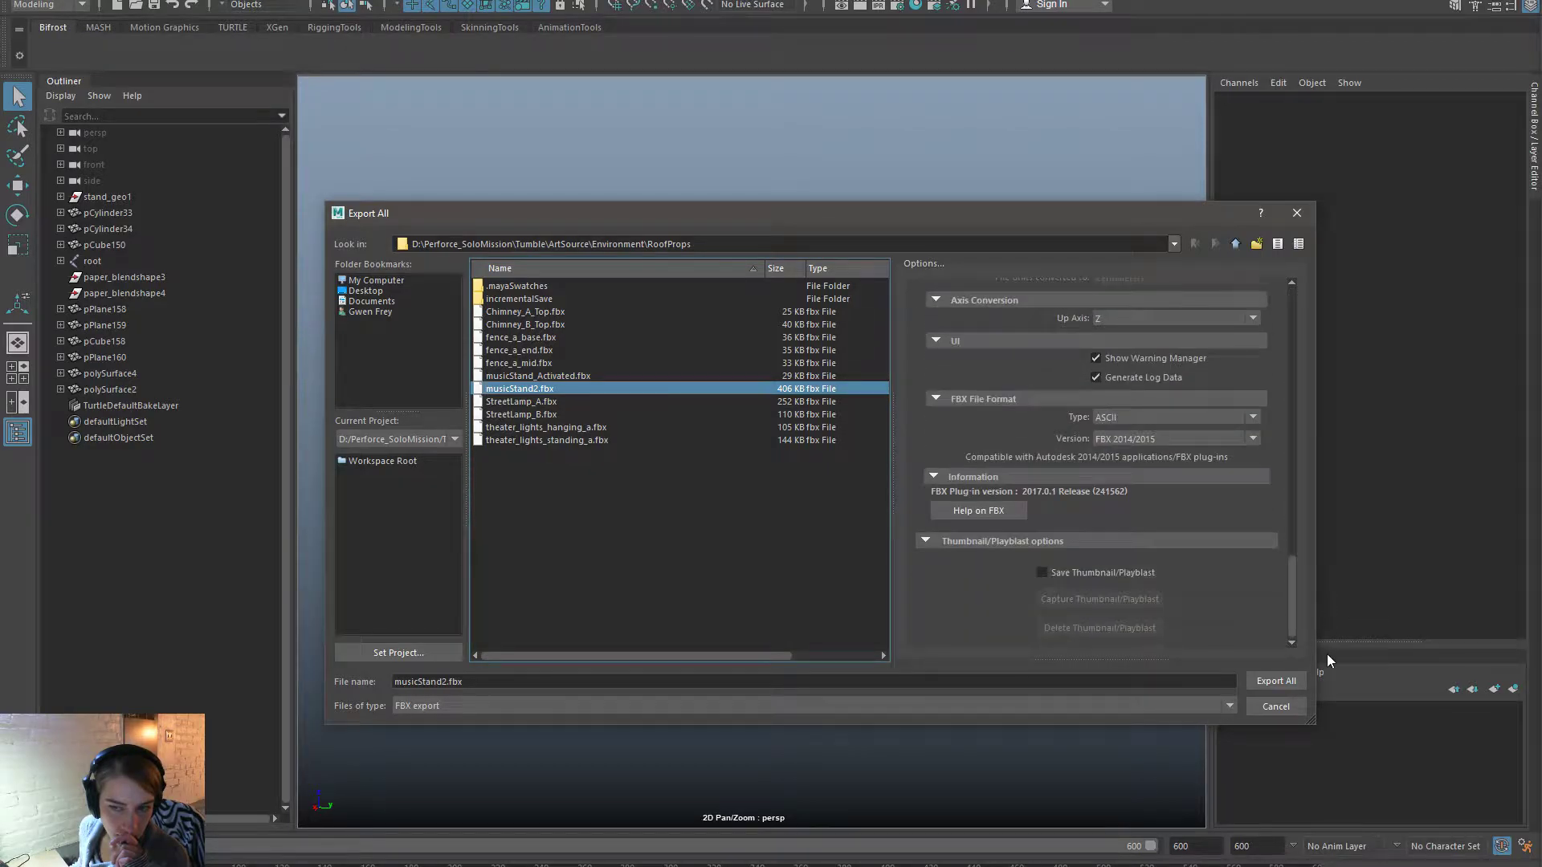
left_click(1300, 706)
Open the Shape Editor to list the scene's blend shapes.
key("space")
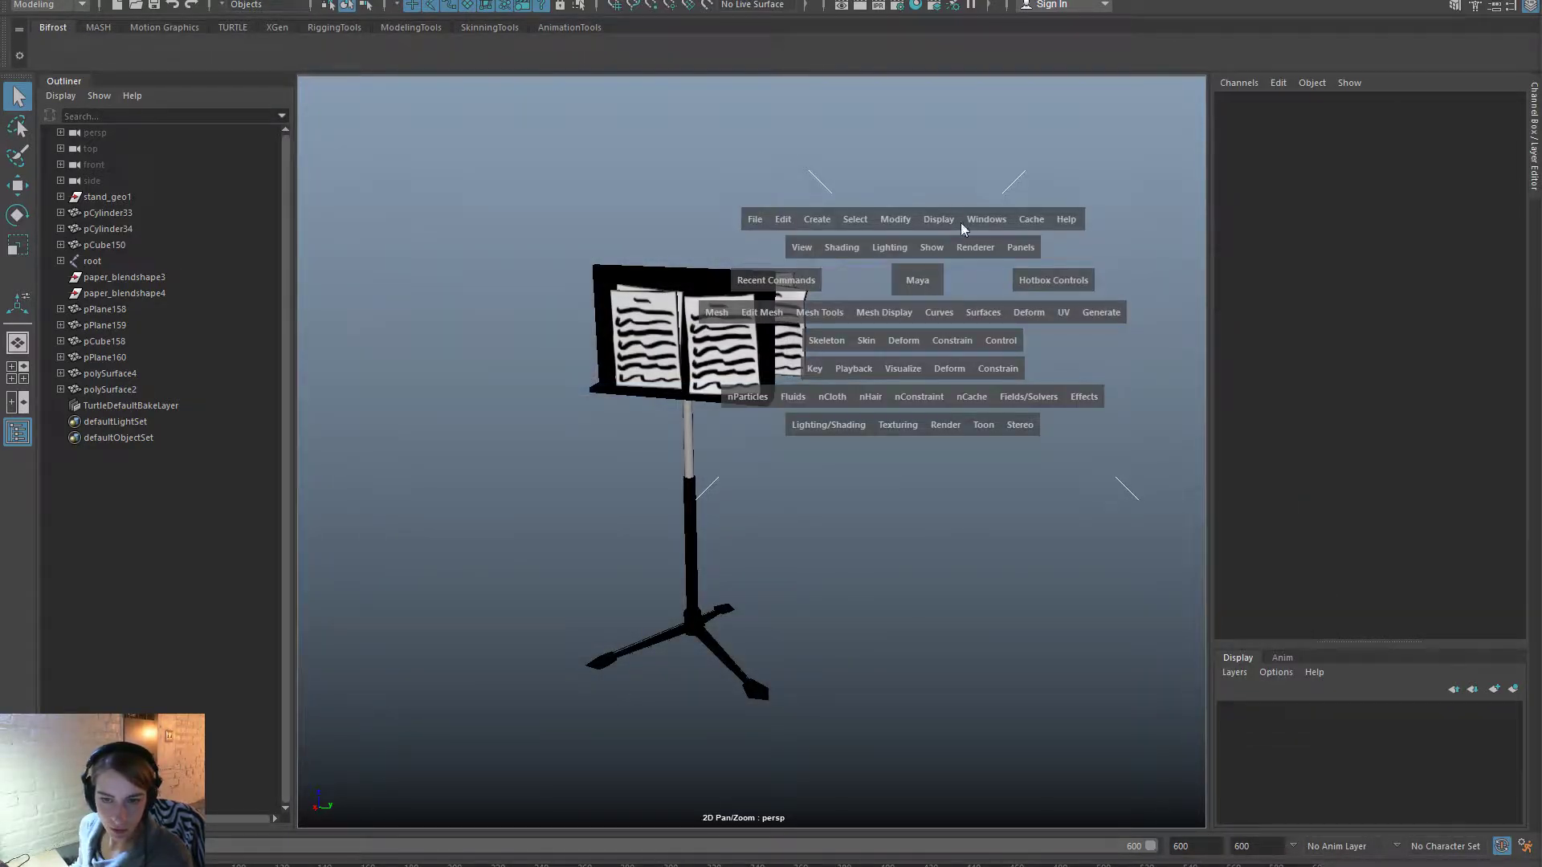
left_click(986, 218)
mouse_move(1086, 312)
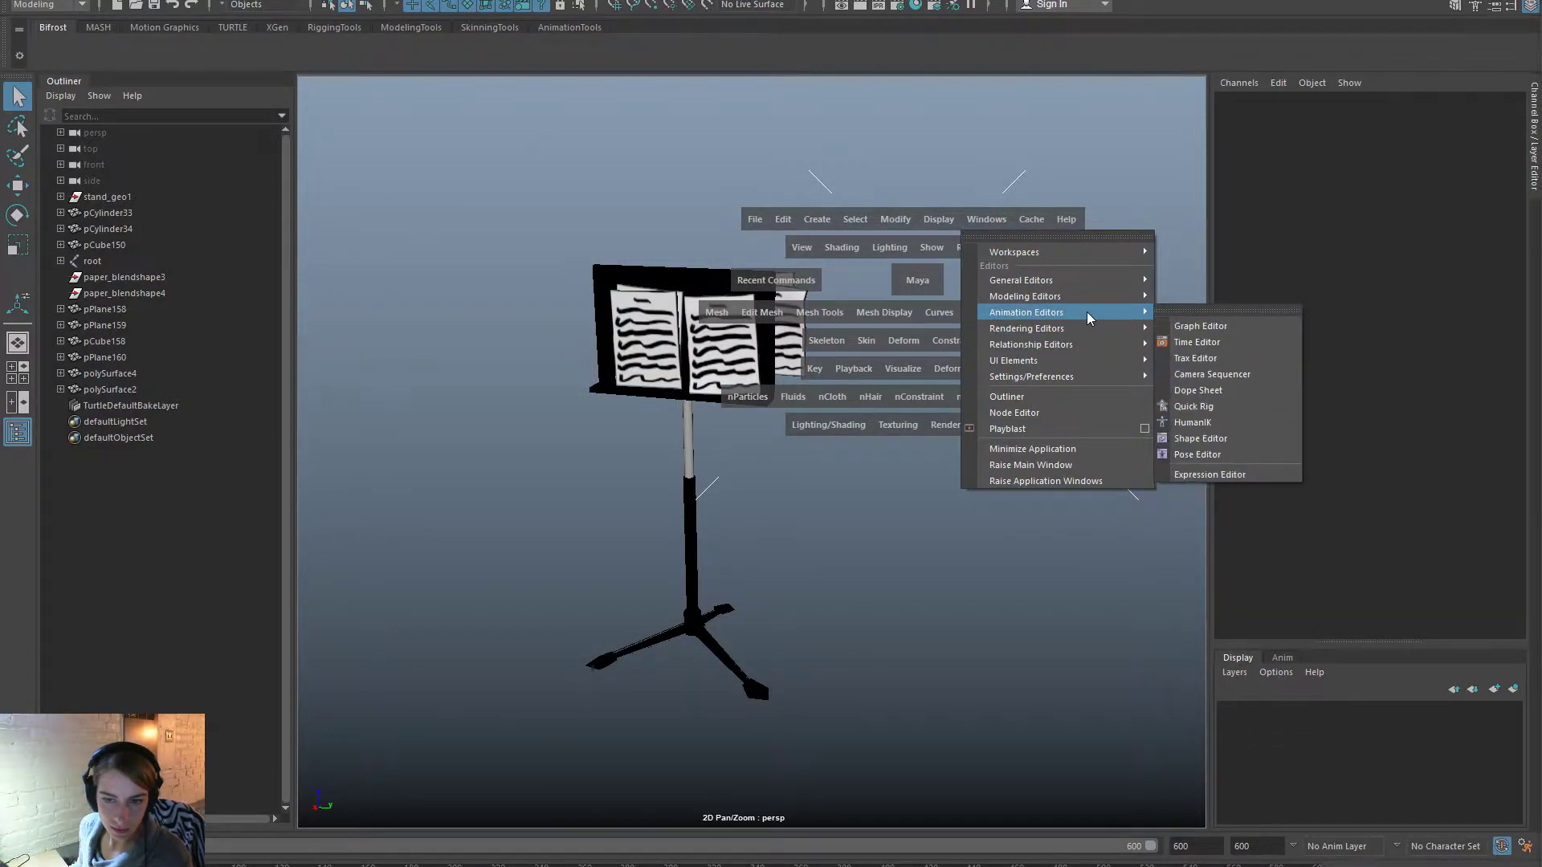
left_click(1226, 436)
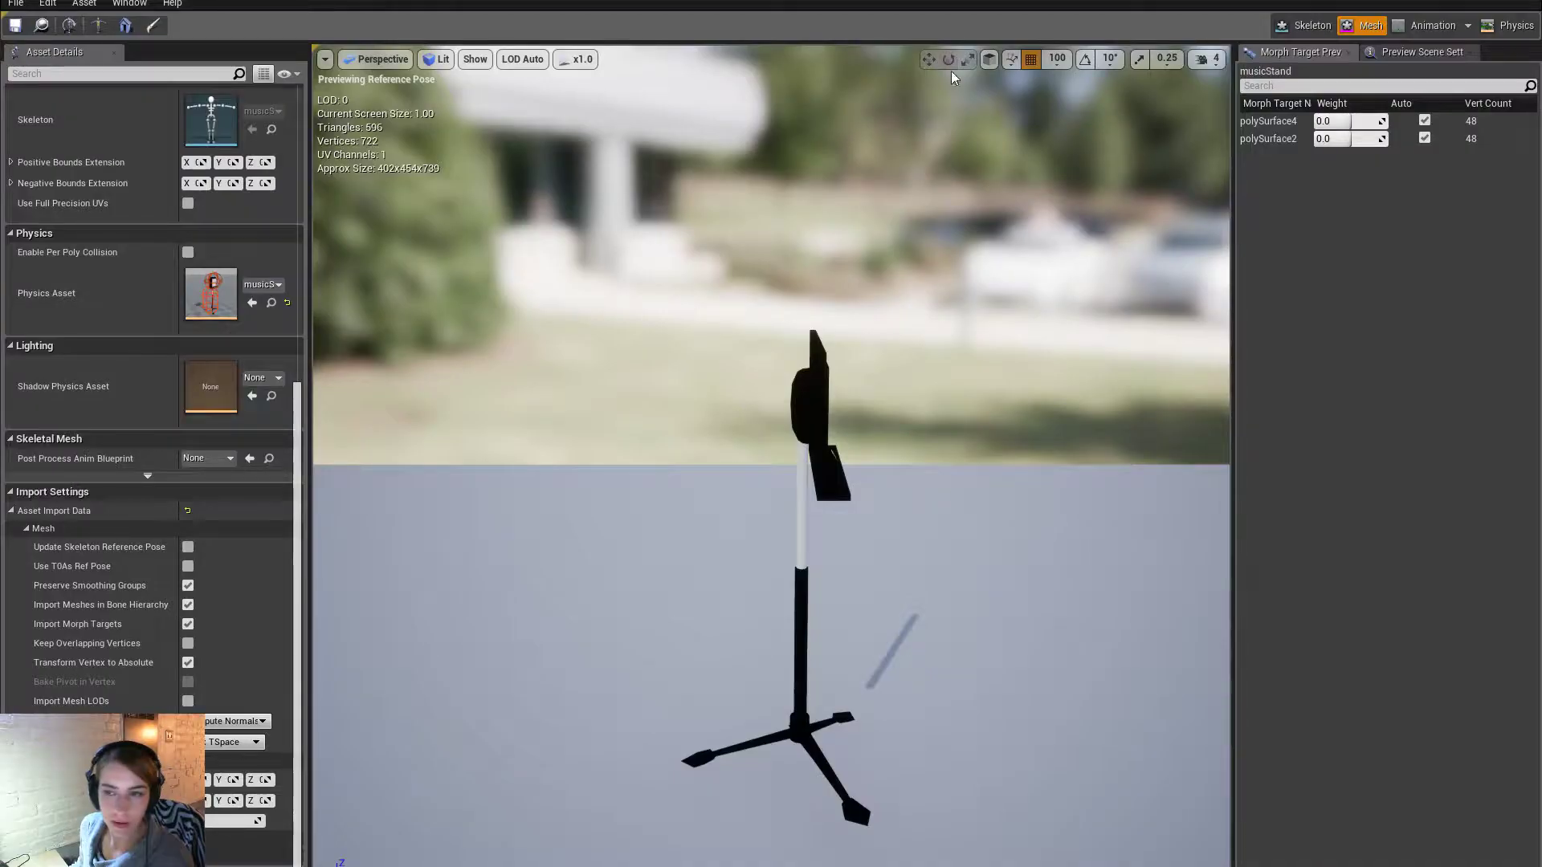
Switch to Unreal Engine's musicStand mesh and preview the polySurface4 morph target at weight 1.0 from the front.
left_click_drag(1351, 121, 1388, 121)
left_click_drag(1036, 338, 1111, 351, "alt")
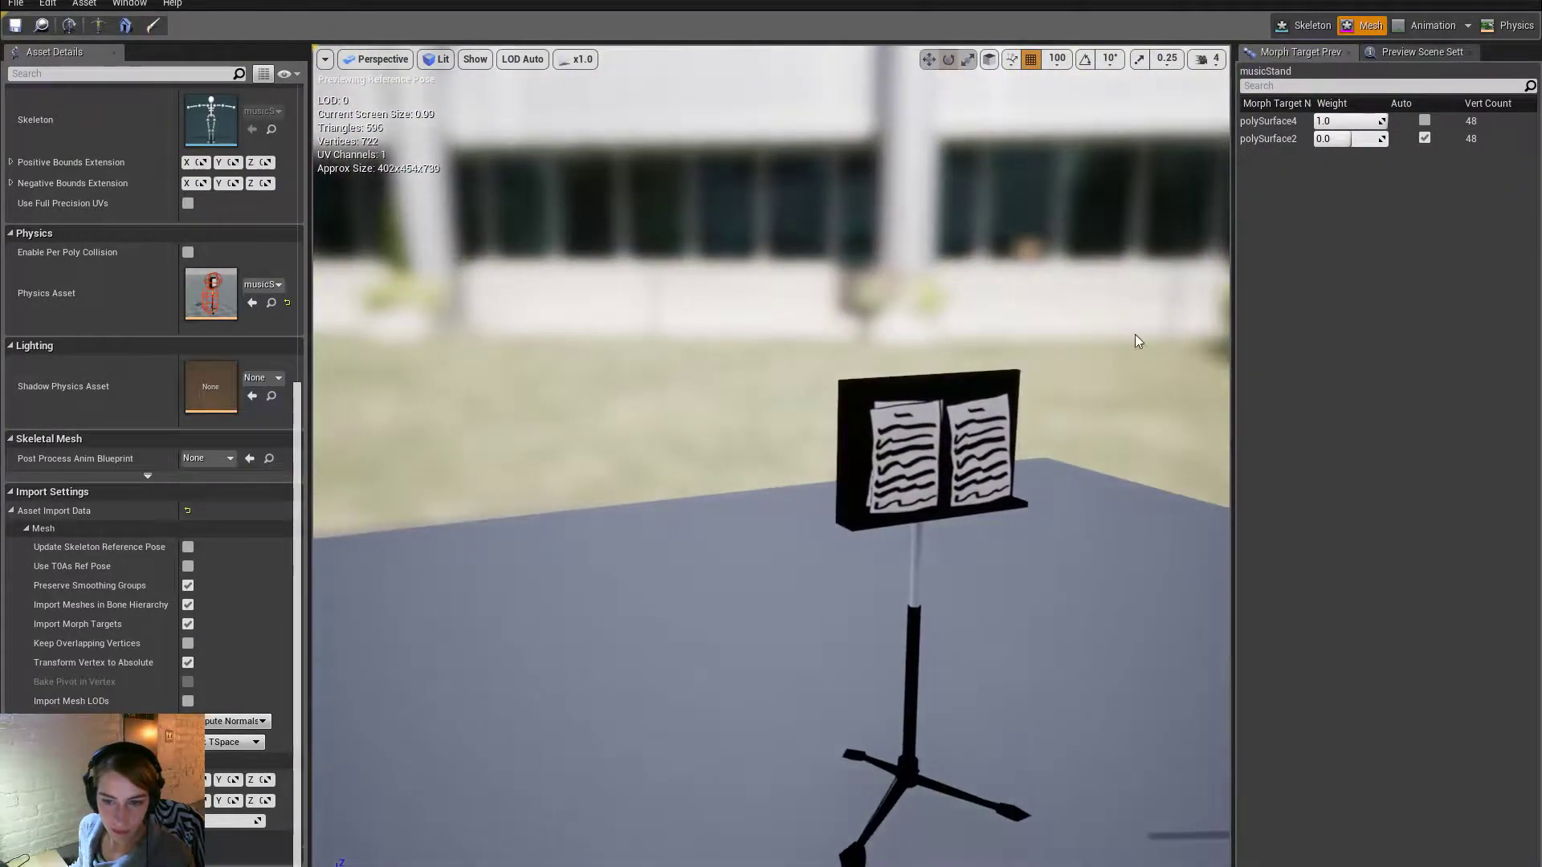
mouse_move(1383, 121)
left_mouse_down()
mouse_move(1317, 121)
mouse_move(1381, 121)
left_mouse_up()
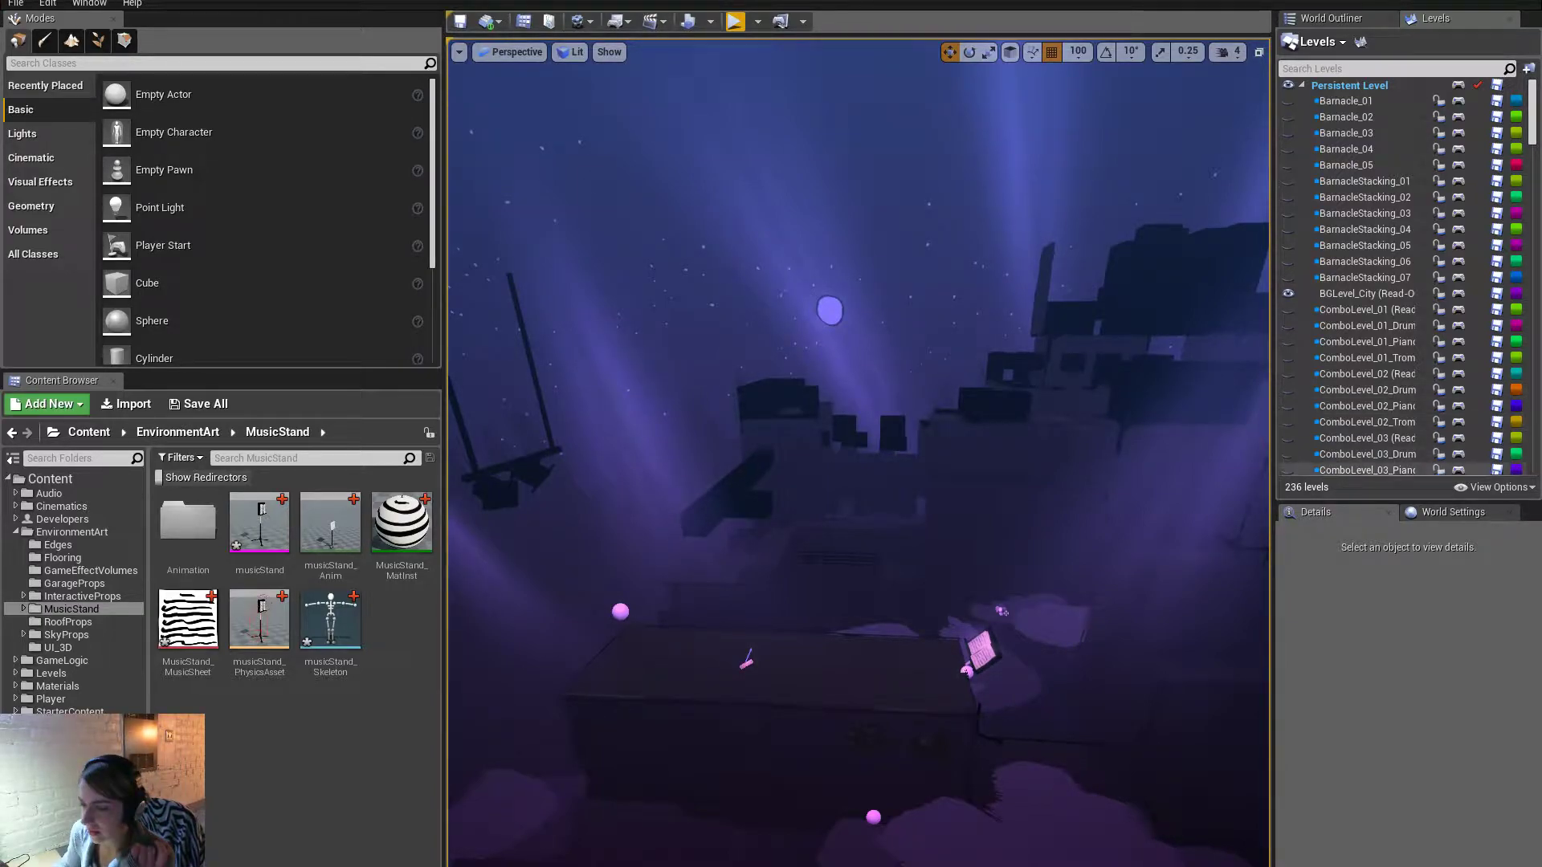
Return to Maya and delete blendShape2 and blendShape3 from the Shape Editor.
key("alt+Tab")
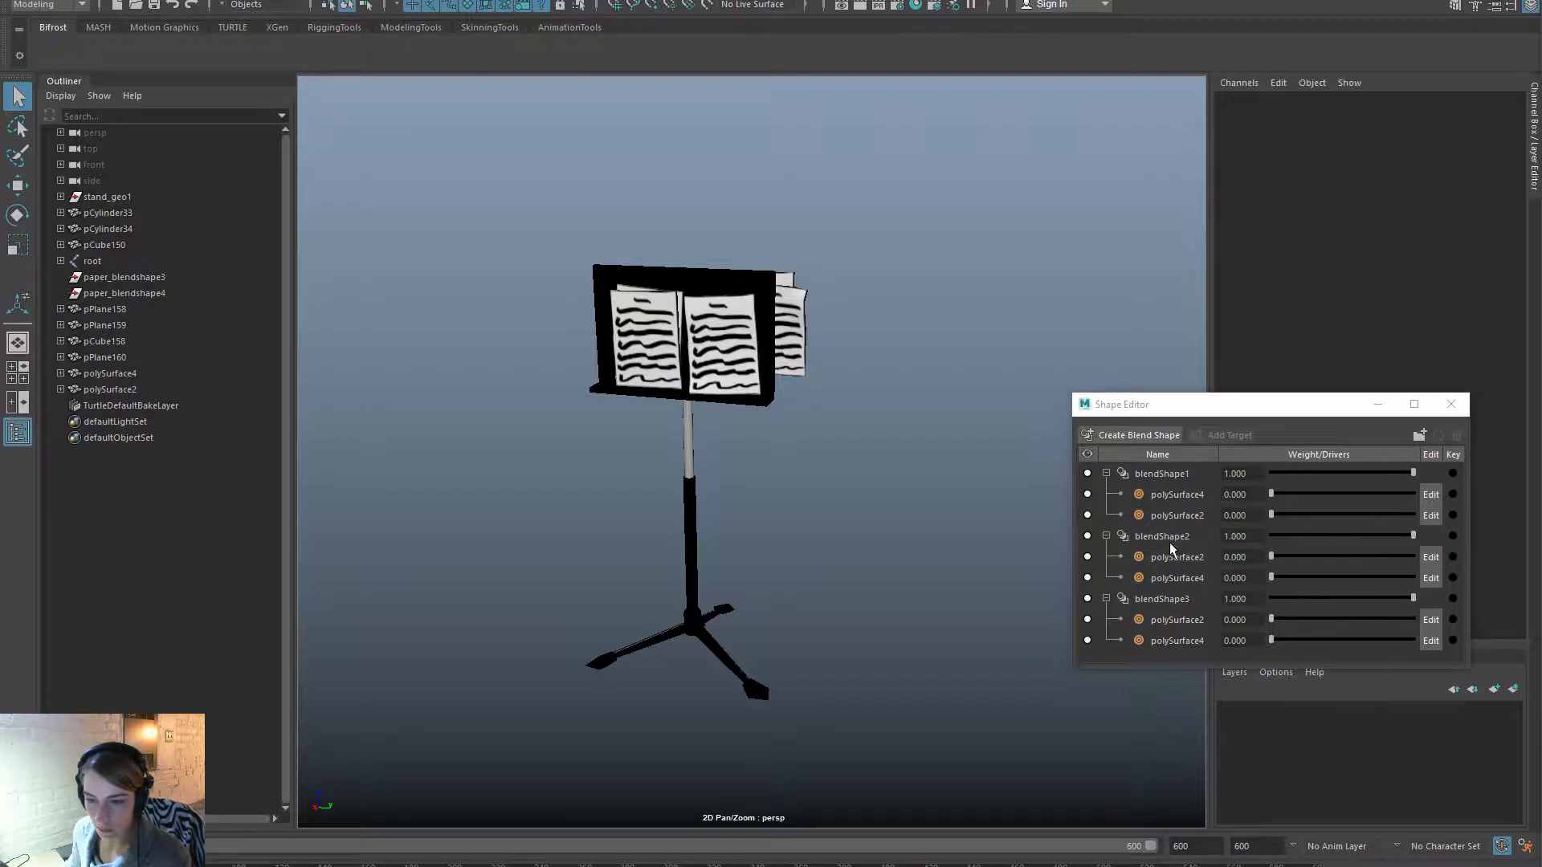
right_click(1140, 540)
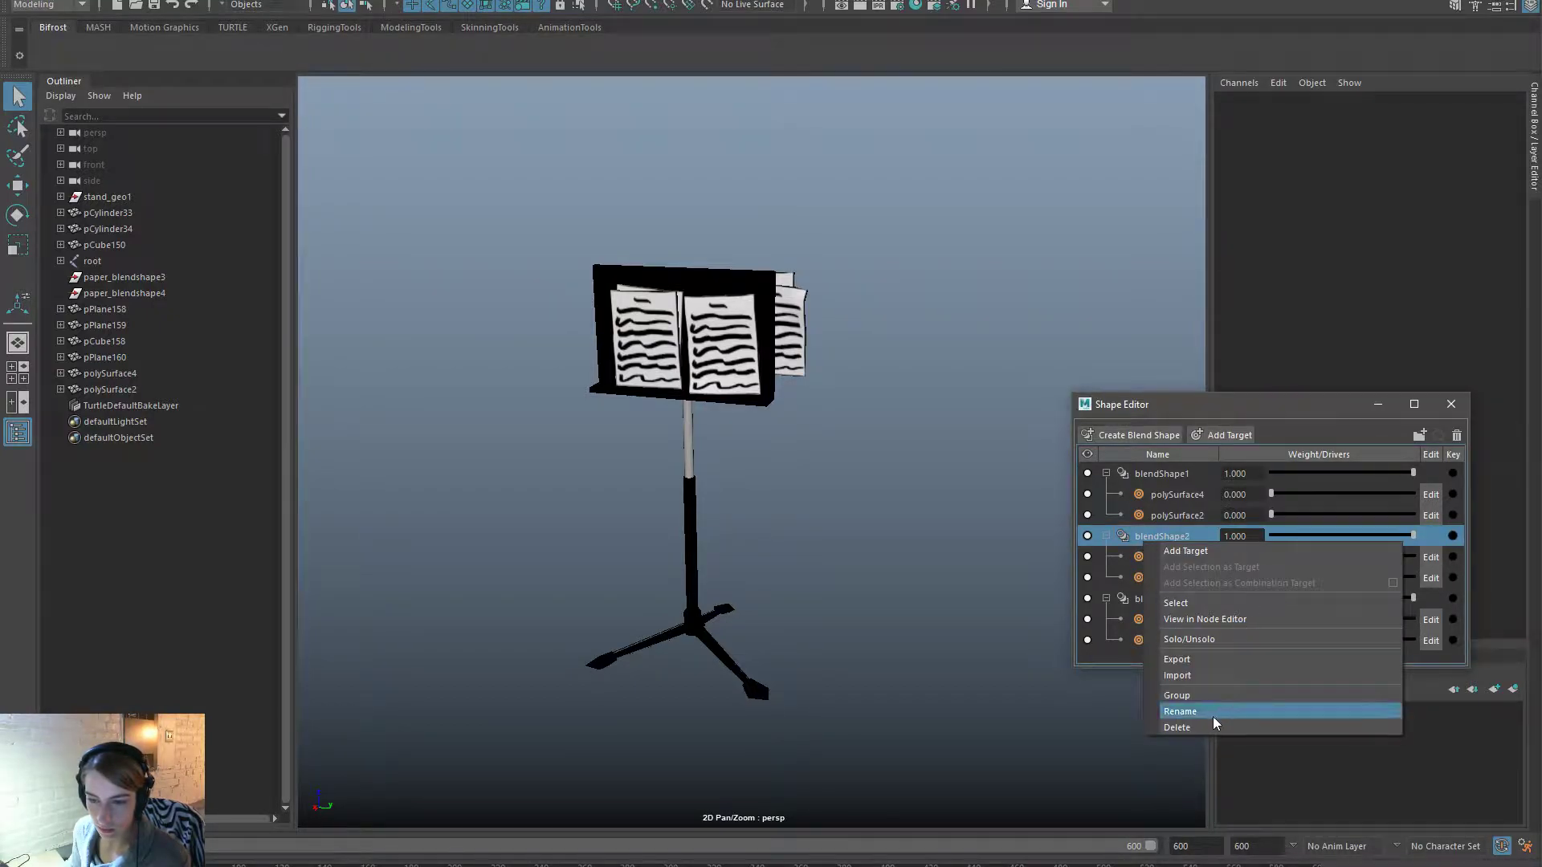
left_click(1181, 712)
right_click(1181, 547)
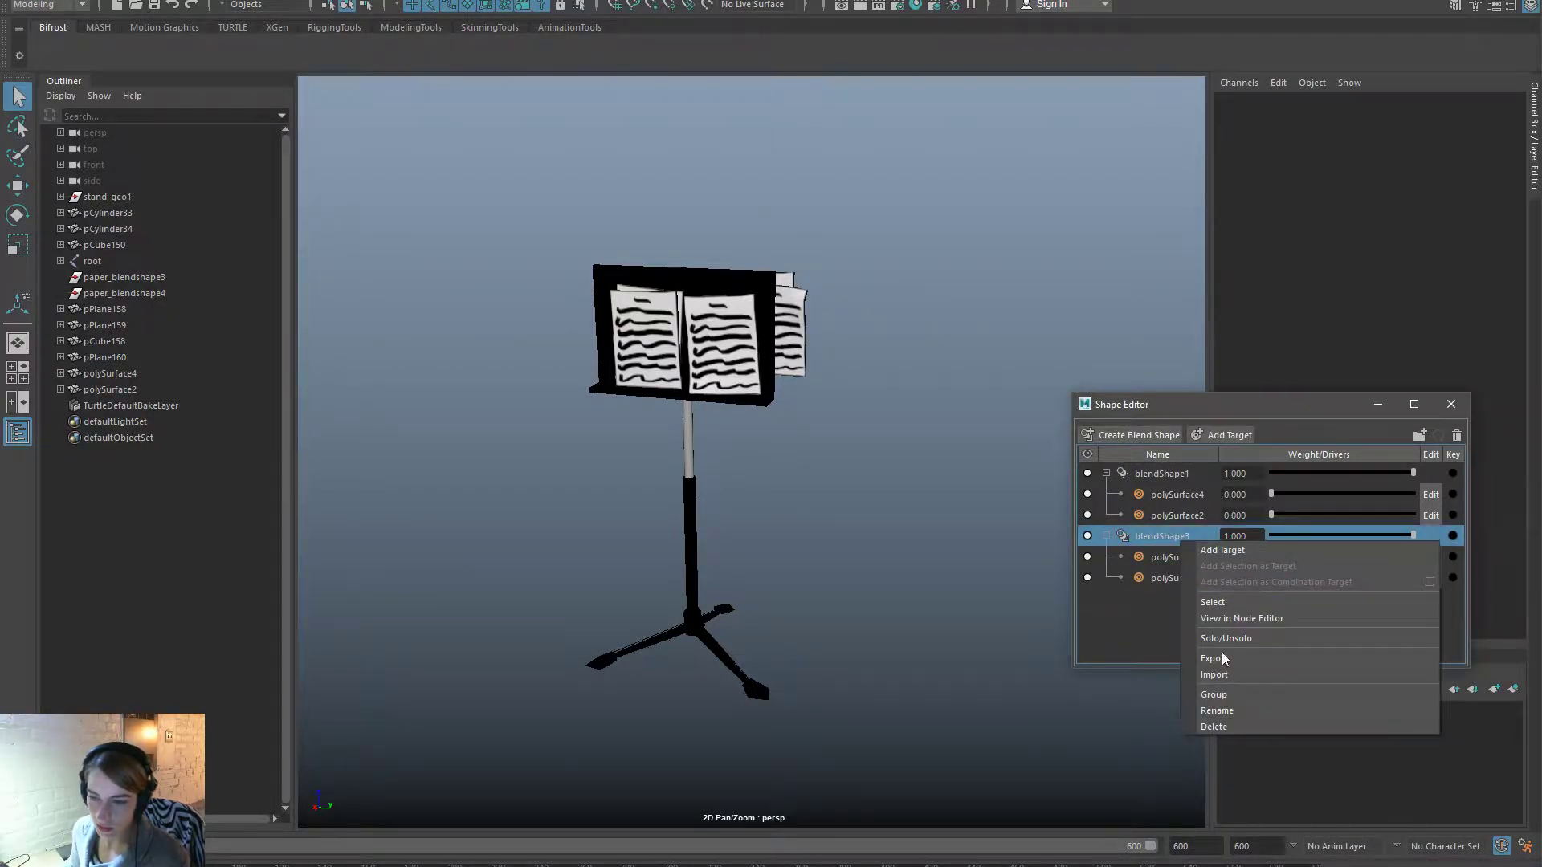
left_click(1243, 722)
Duplicate the two target sheets beside the stand twice, moving the copies away to form separate pairs.
left_click_drag(940, 493, 807, 244, "alt")
key("ctrl+d")
key("w")
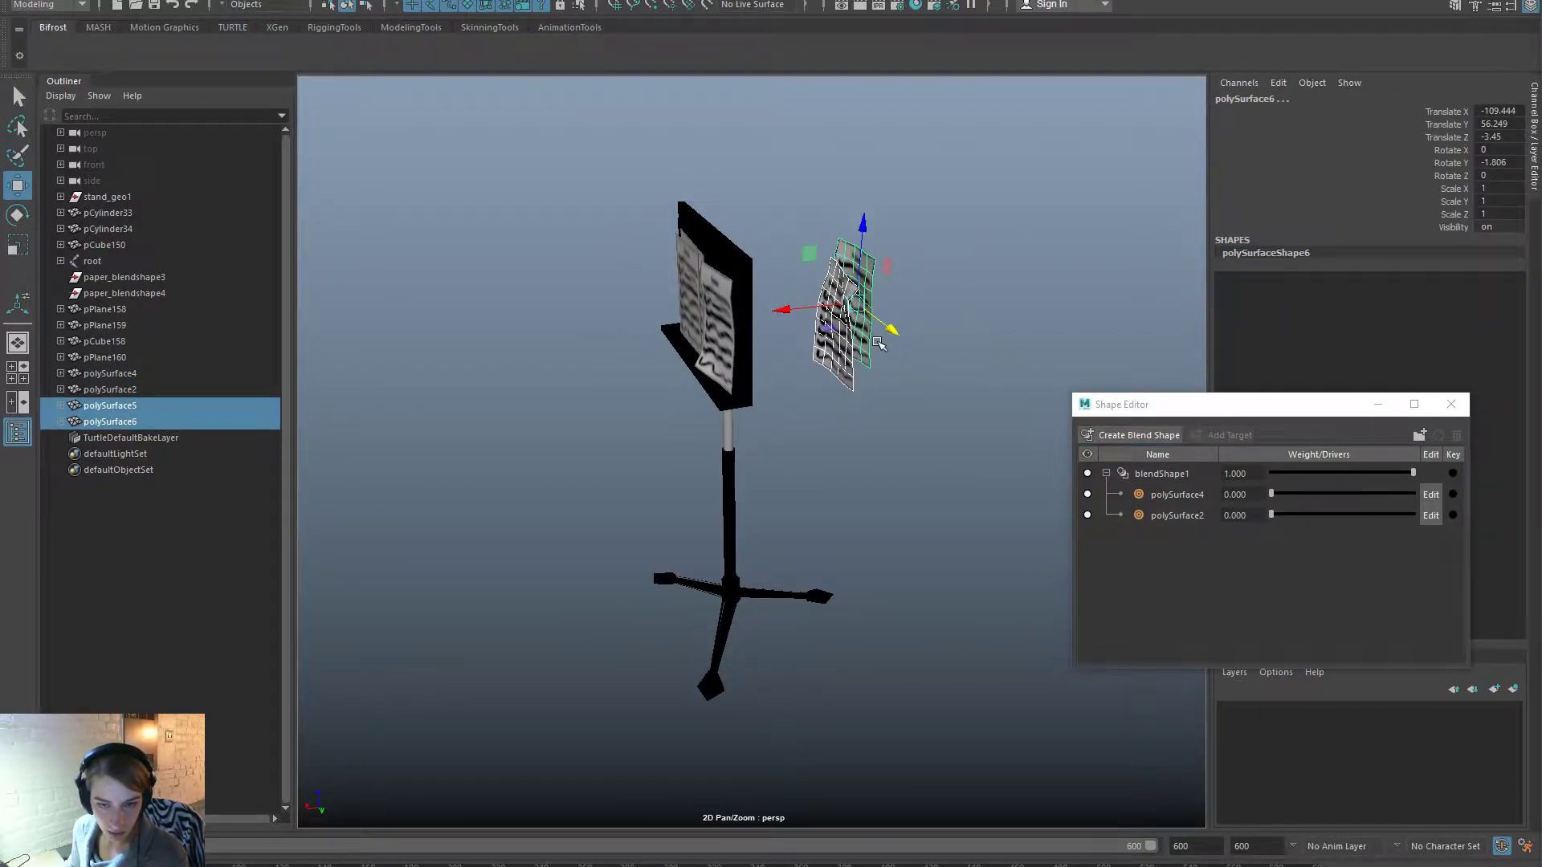
left_click_drag(885, 337, 975, 466)
key("ctrl+d")
Create a blend shape on pPlane158 using the duplicated sheets polySurface5 and polySurface6 as targets.
left_click_drag(927, 388, 864, 236)
left_click(620, 321, "shift")
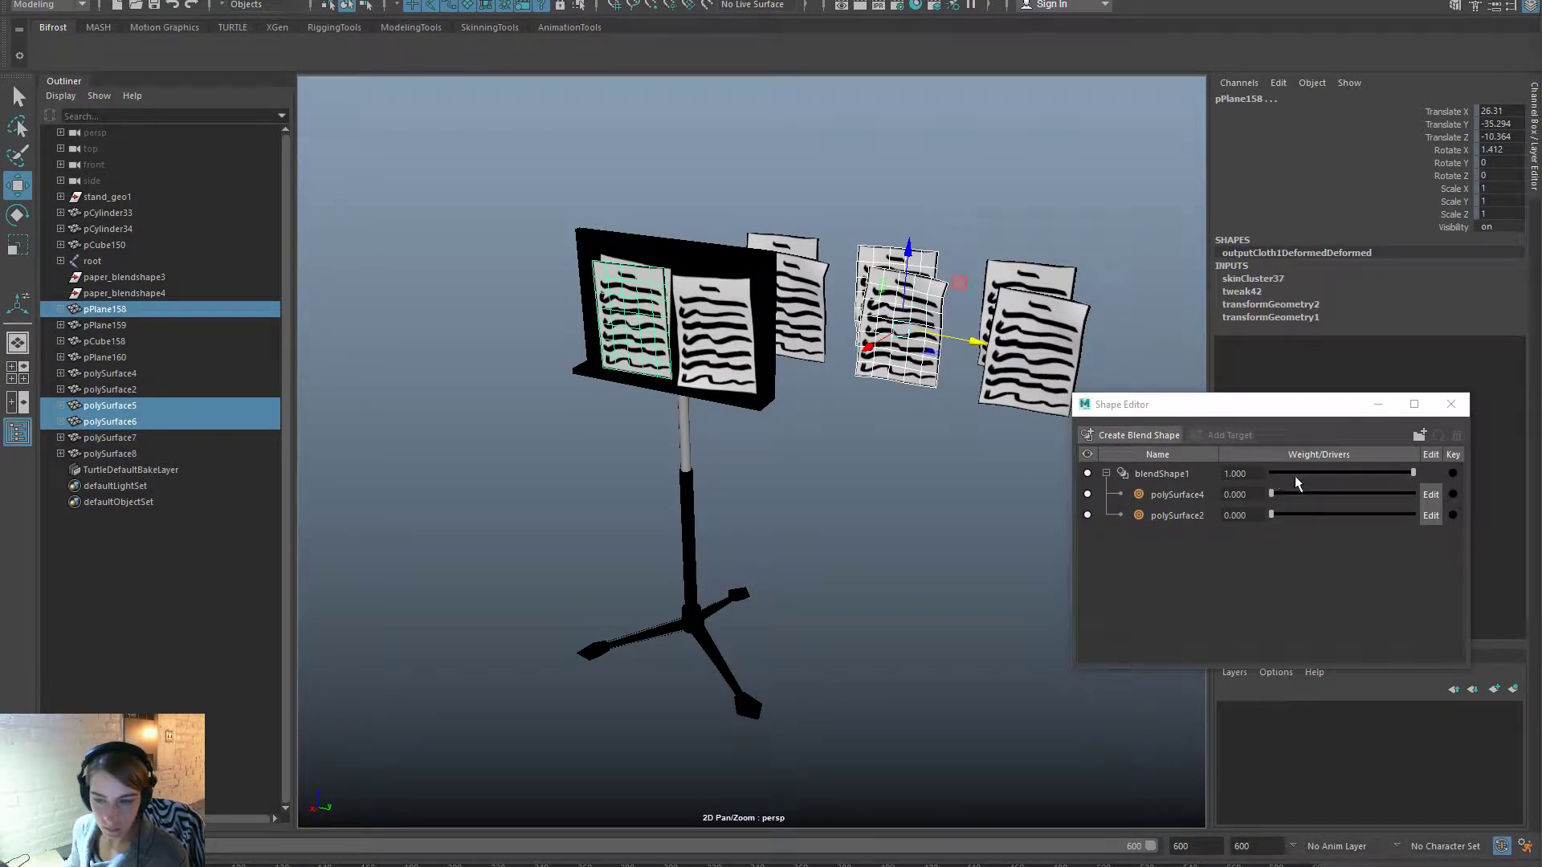
left_click(1140, 435)
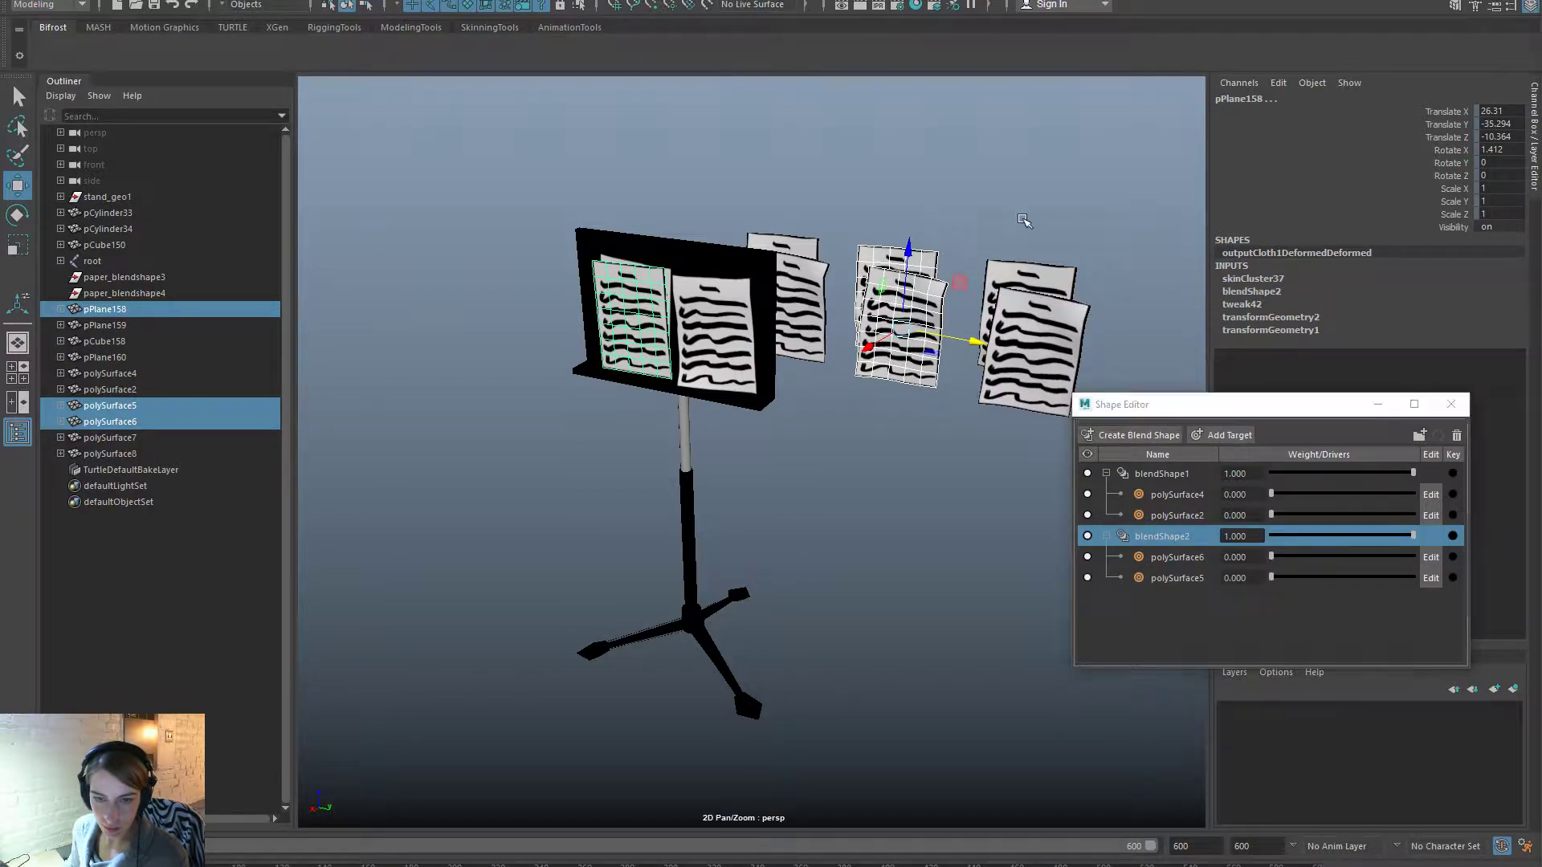
Create a blend shape on pPlane160 with polySurface7 and polySurface8 as targets, then close the Shape Editor.
left_click_drag(1024, 224, 1002, 263)
left_click(612, 260, "shift")
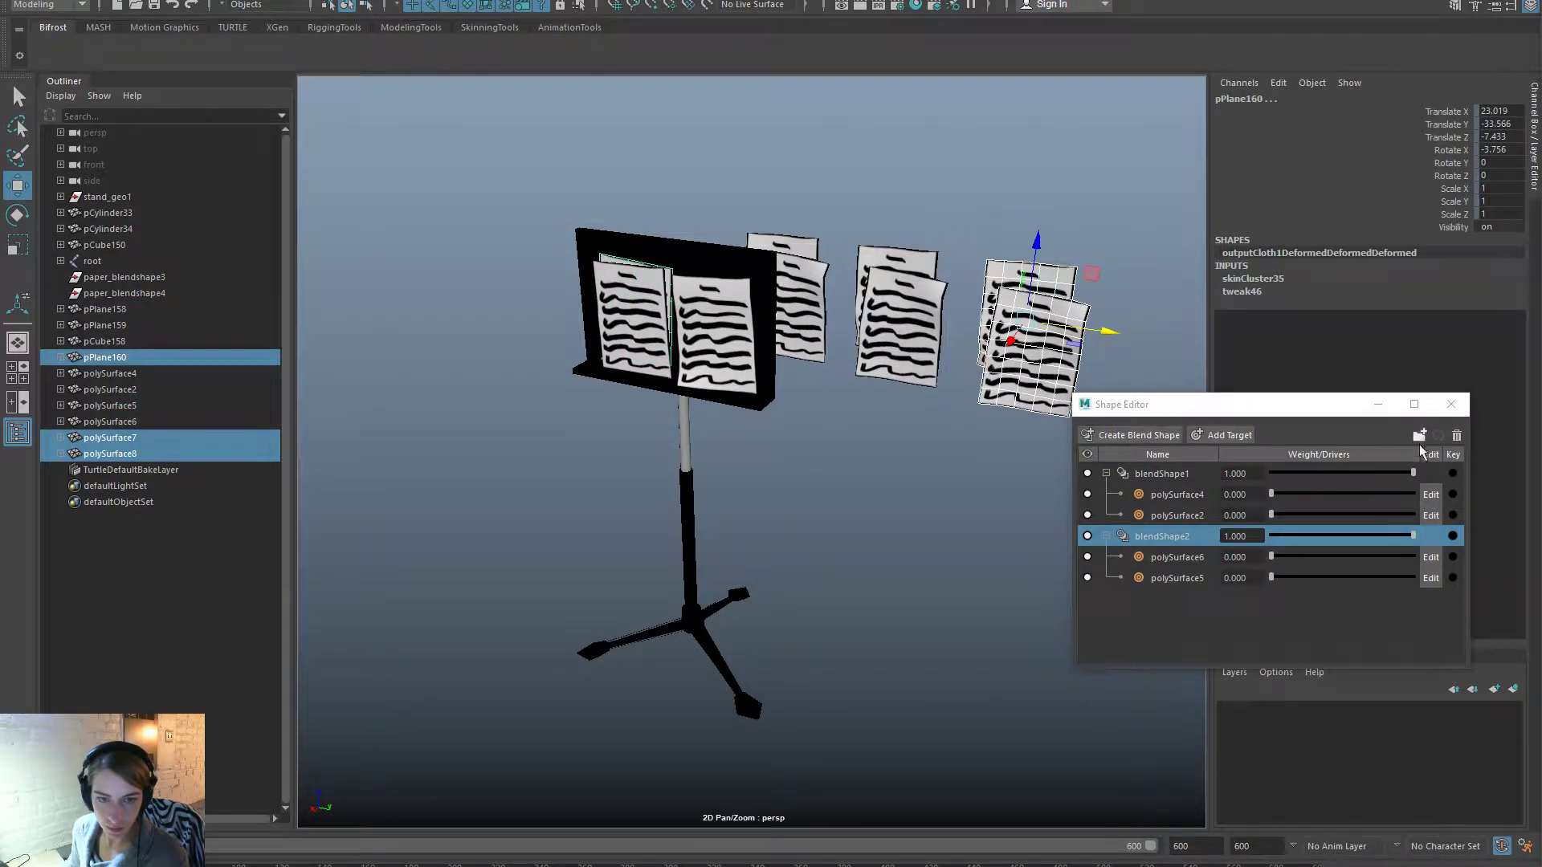
left_click(1174, 436)
left_click(950, 643)
scroll(951, 649, "down", 4)
scroll(908, 618, "down", 3)
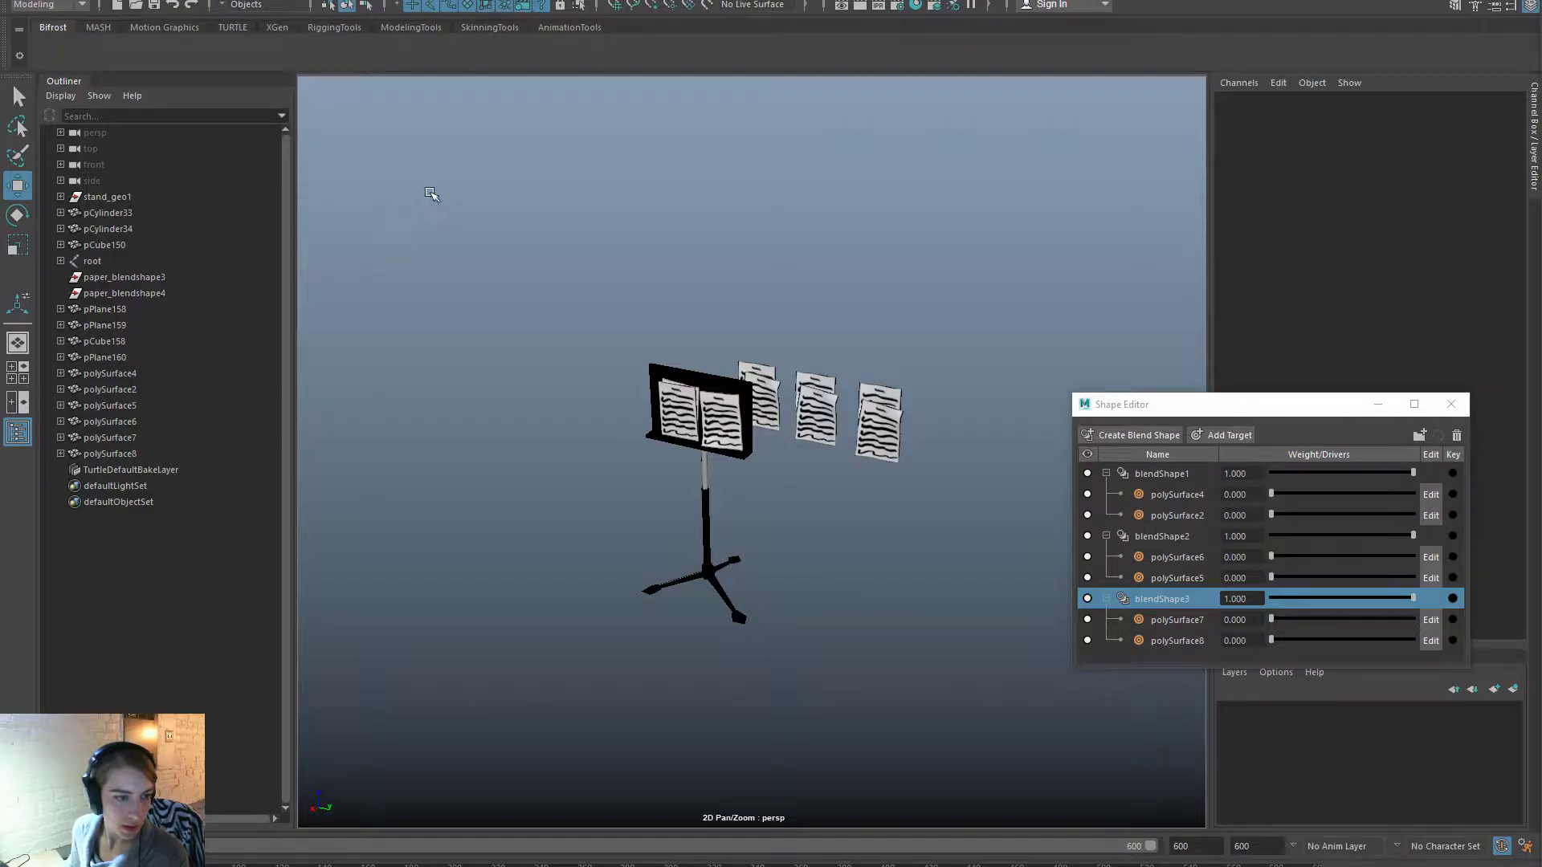
left_click(1451, 404)
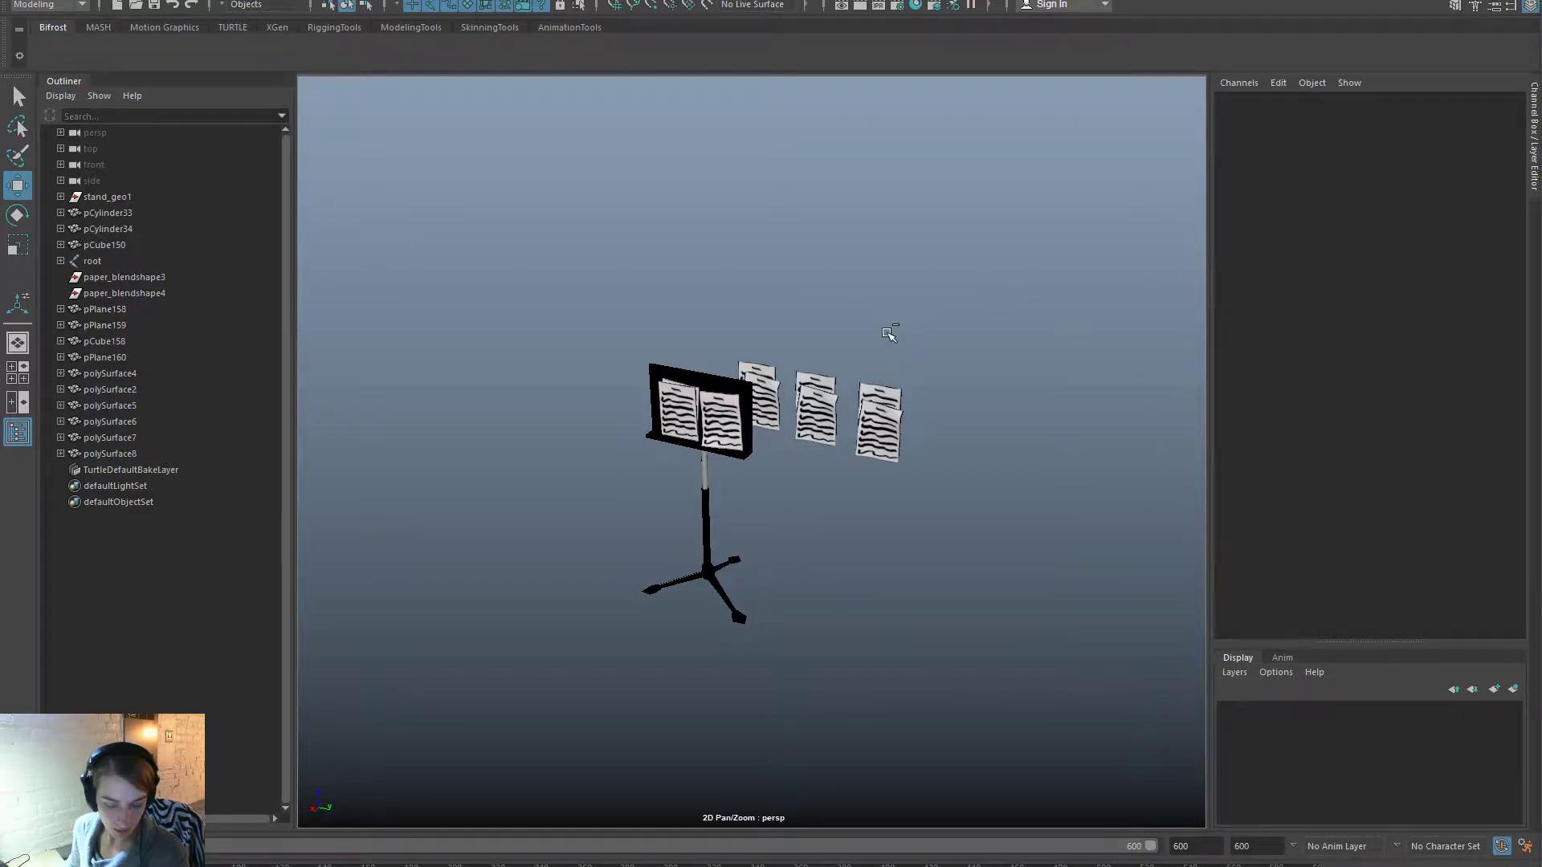
Export the whole scene as FBX, overwriting musicStand2.fbx and closing the warnings window.
key("space")
left_click(730, 276)
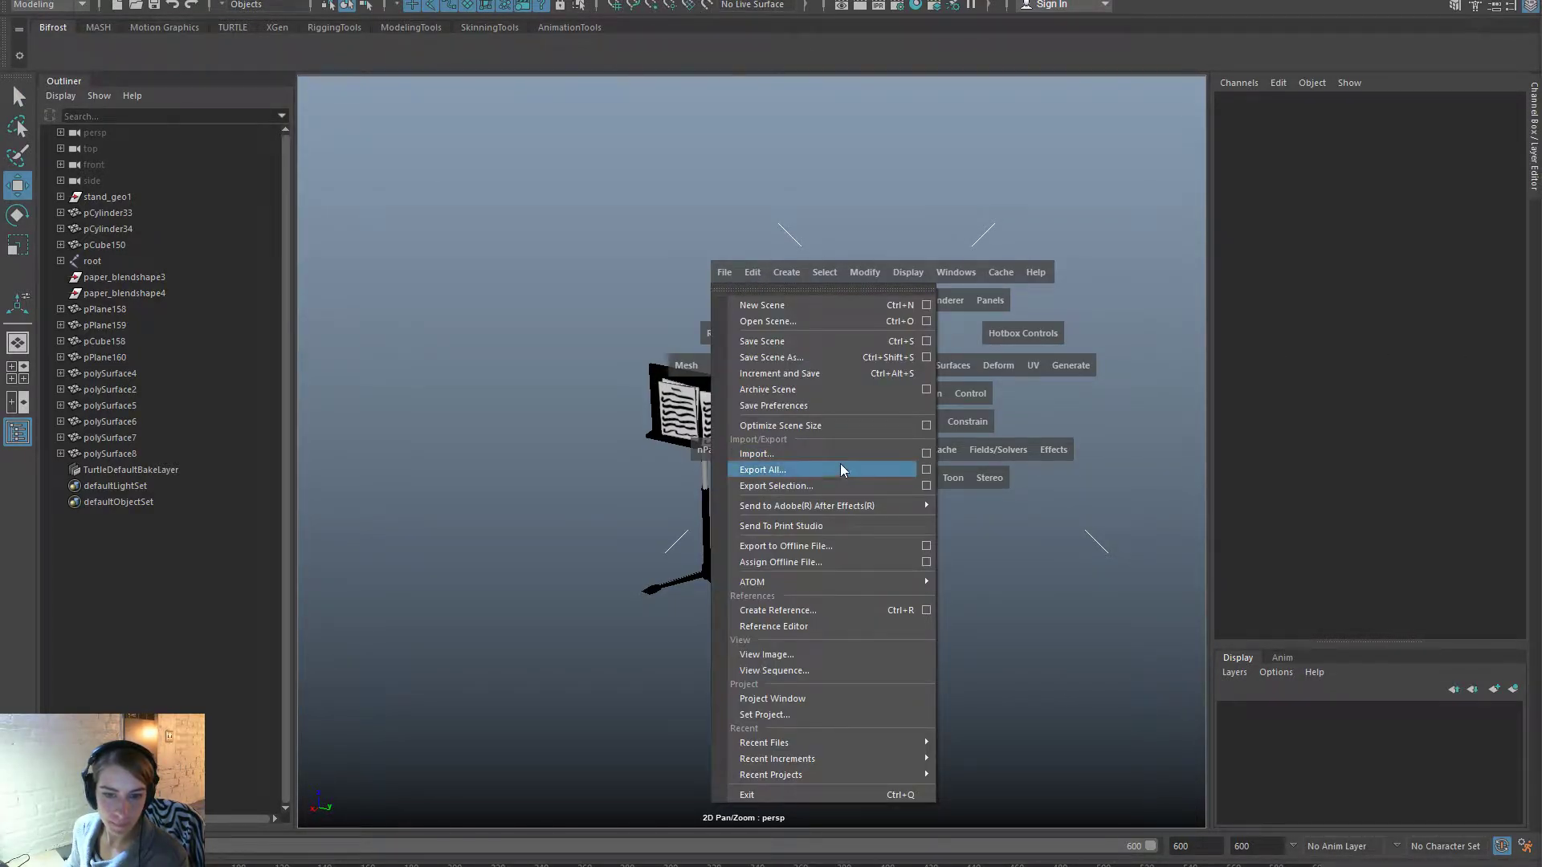
left_click(841, 468)
left_click(574, 350)
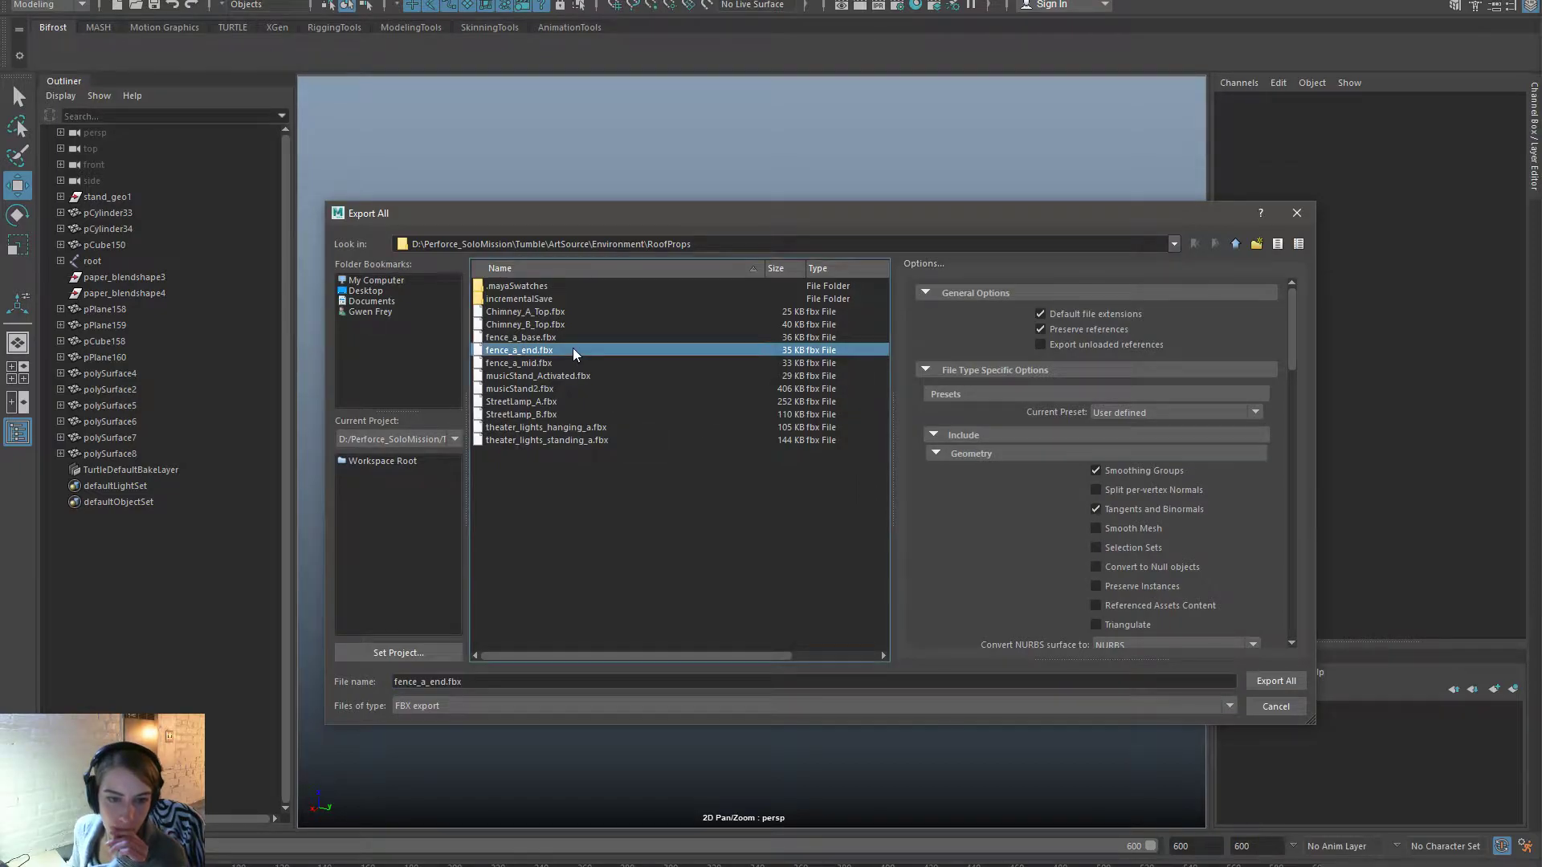
double_click(576, 389)
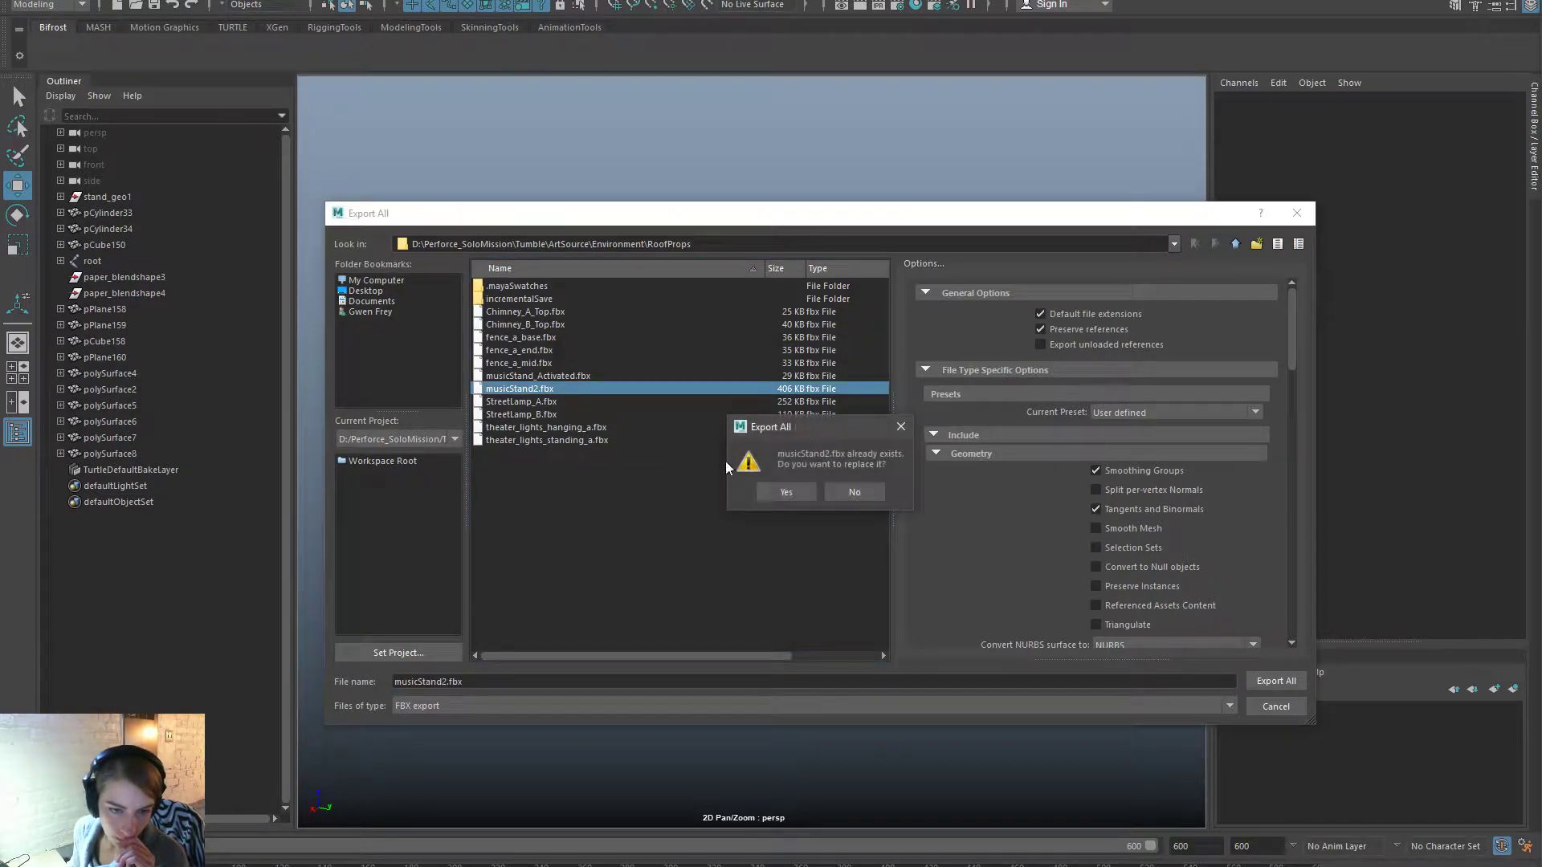
left_click(797, 490)
left_click(793, 367)
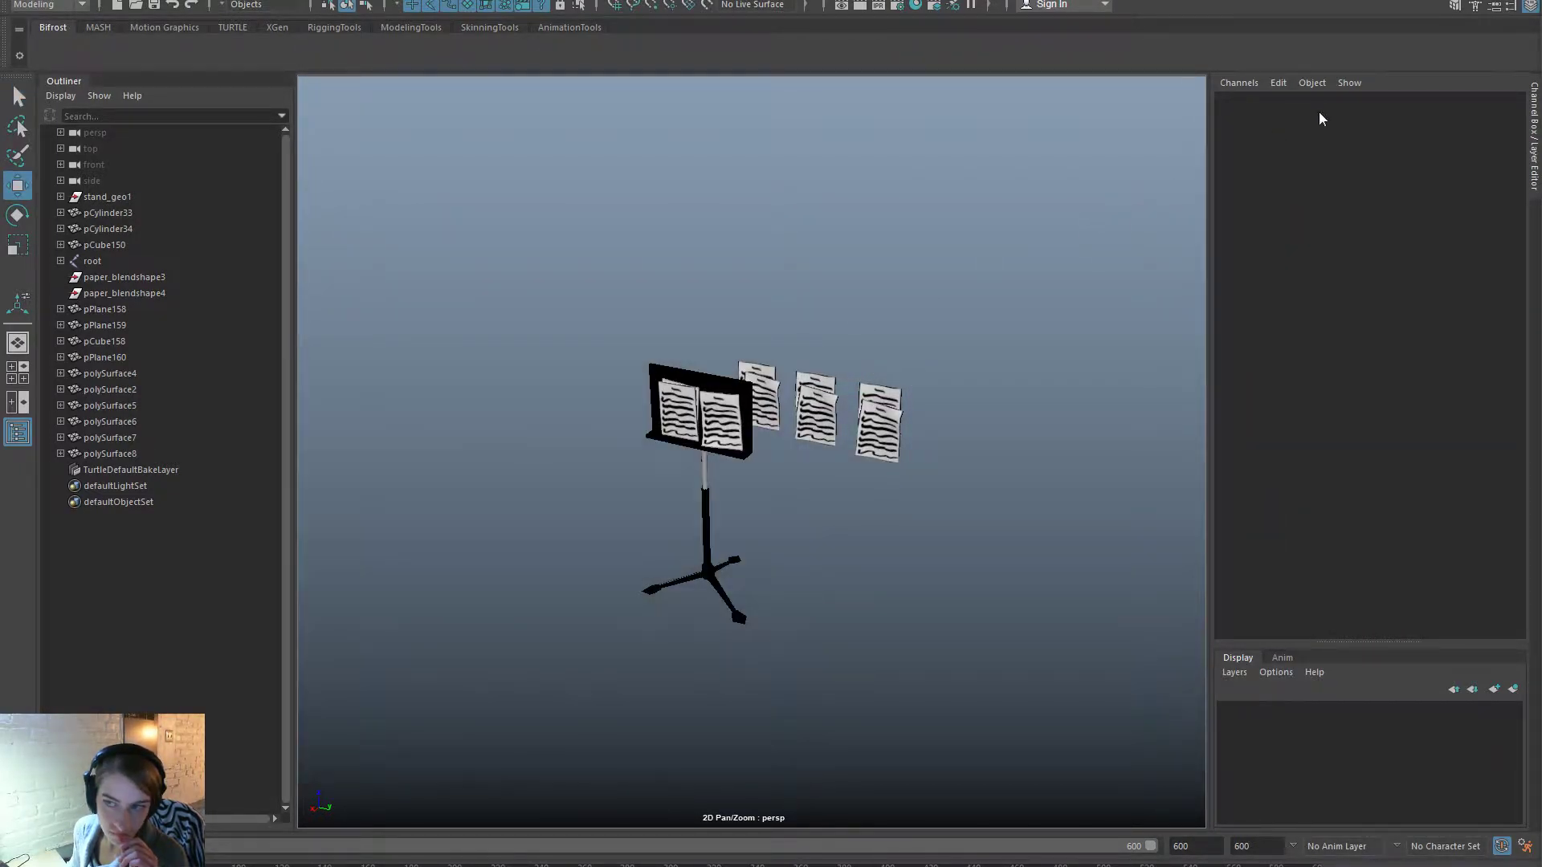
Switch to Unreal Engine, save the musicStand skeletal mesh, and open it for inspection.
left_click(1442, 1)
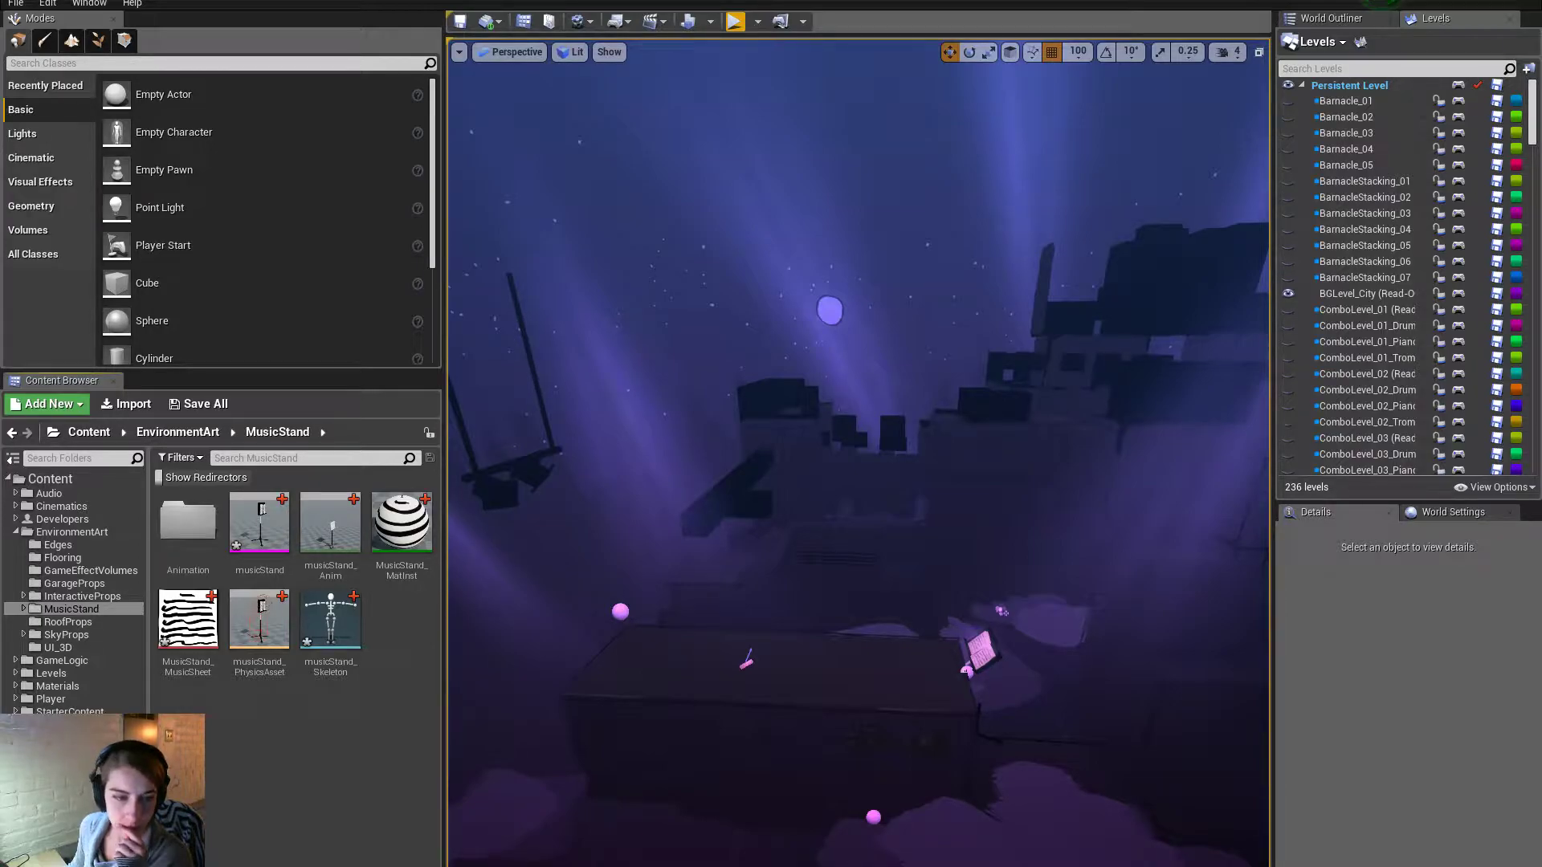
right_click(259, 526)
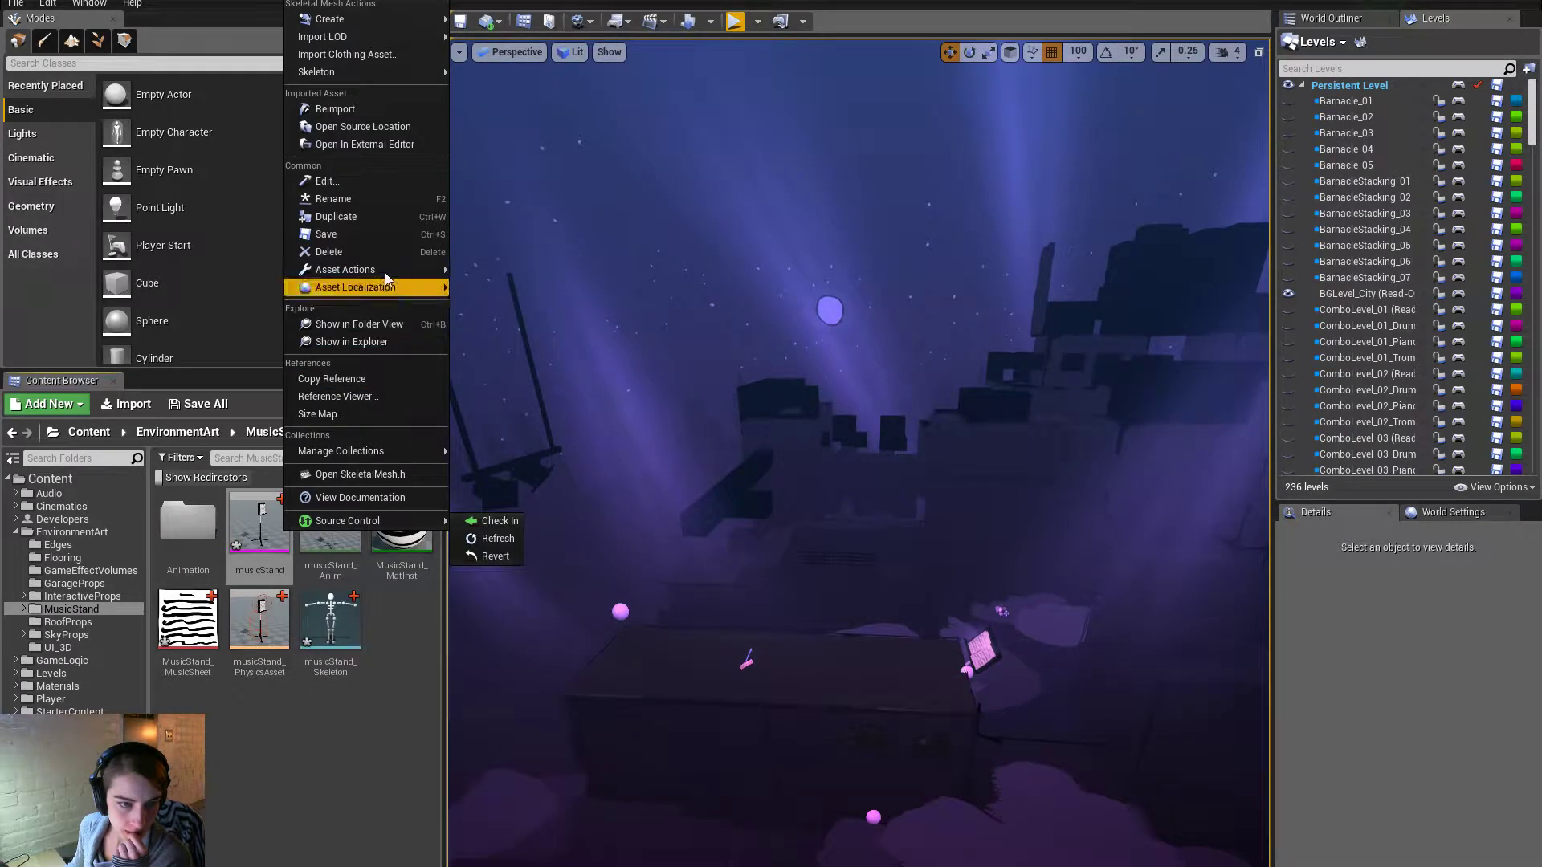
left_click(393, 237)
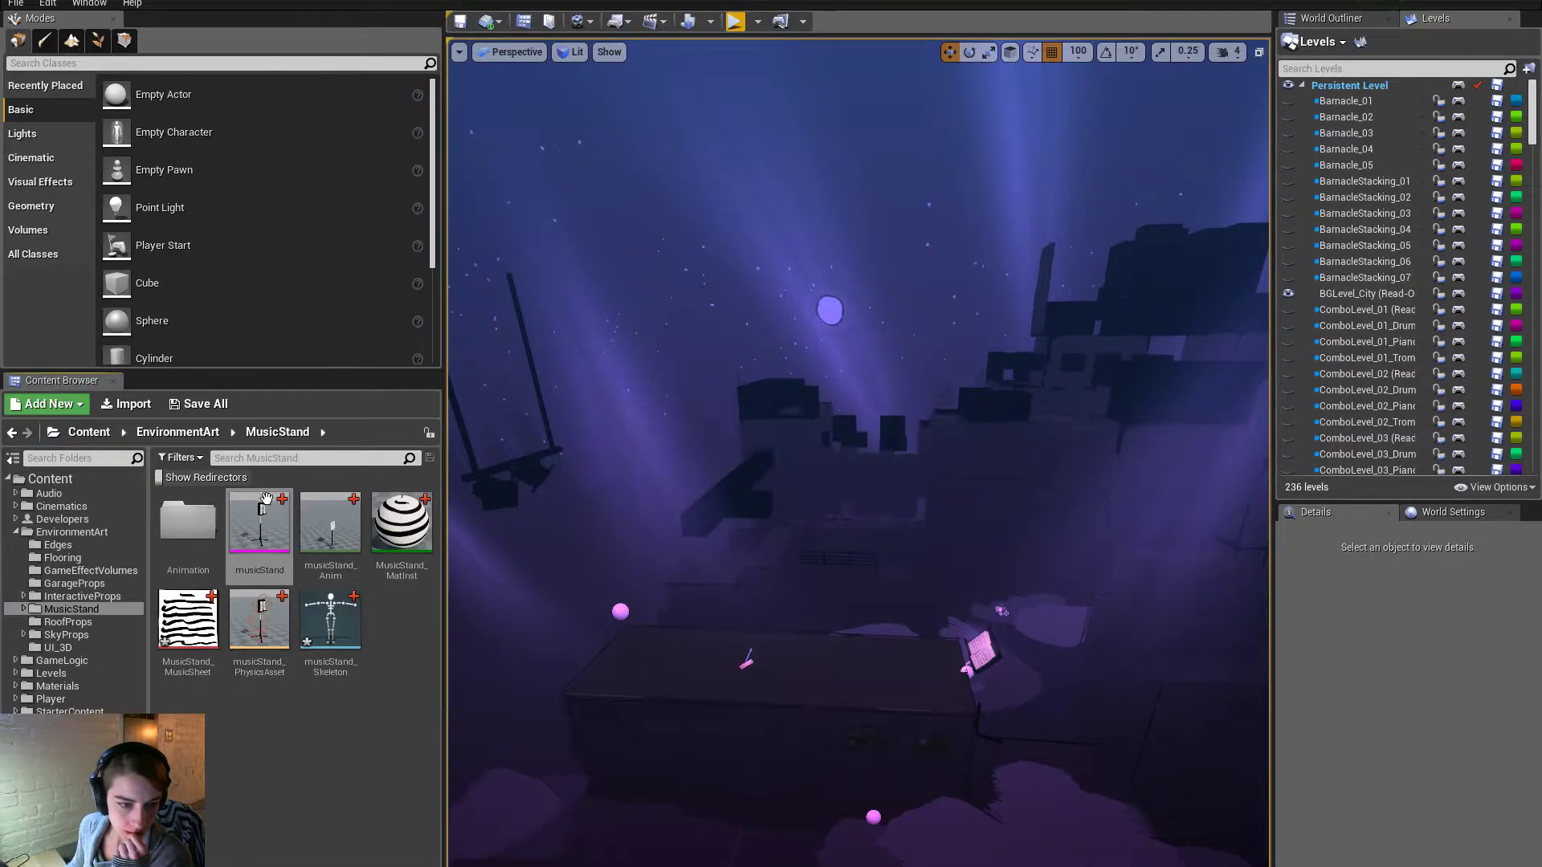
double_click(263, 523)
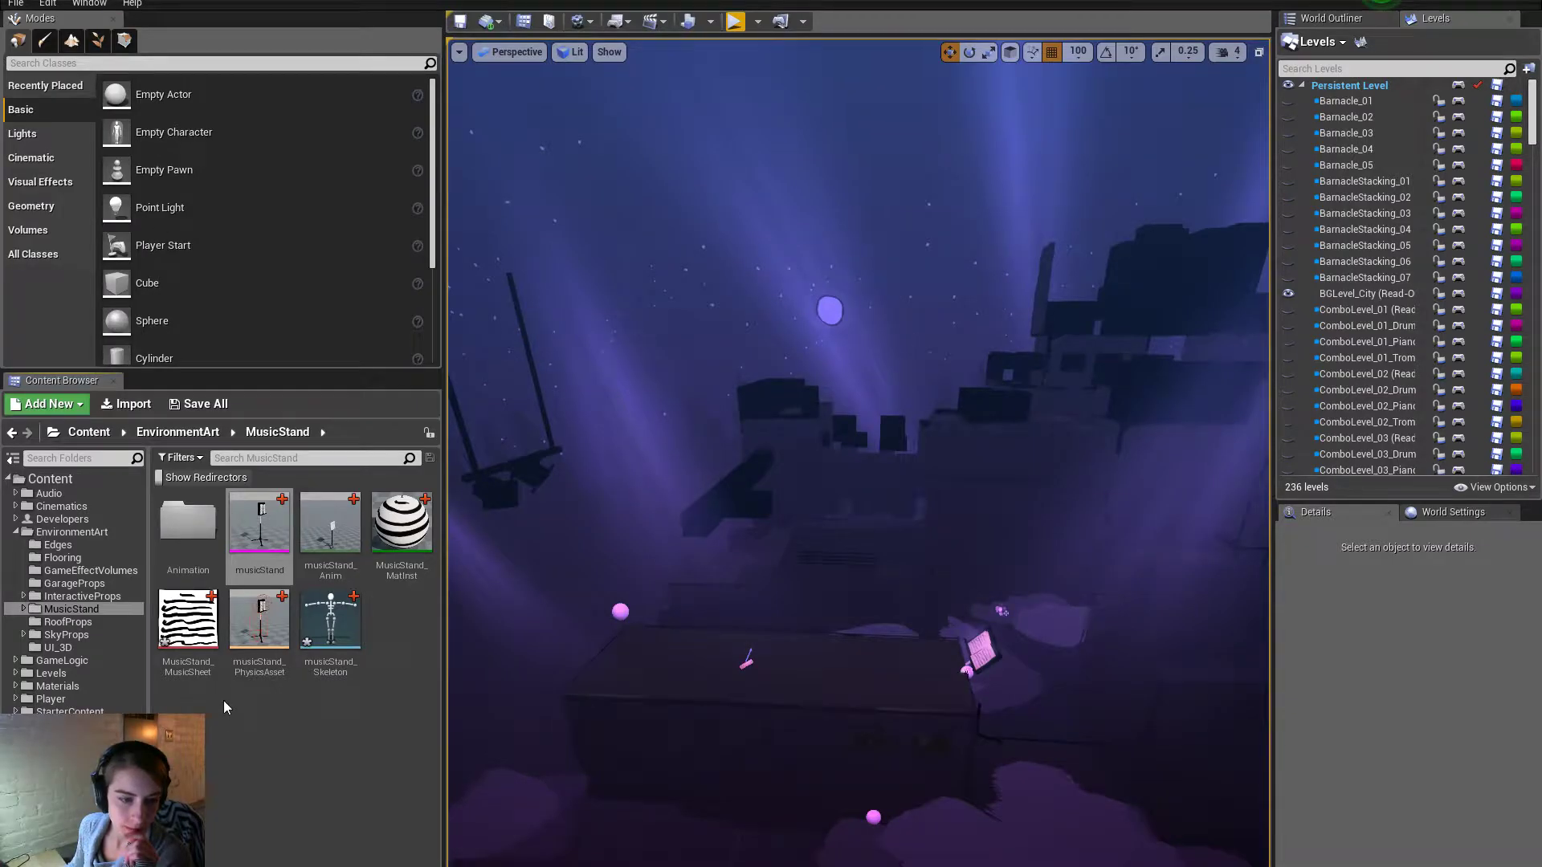
left_click(229, 760)
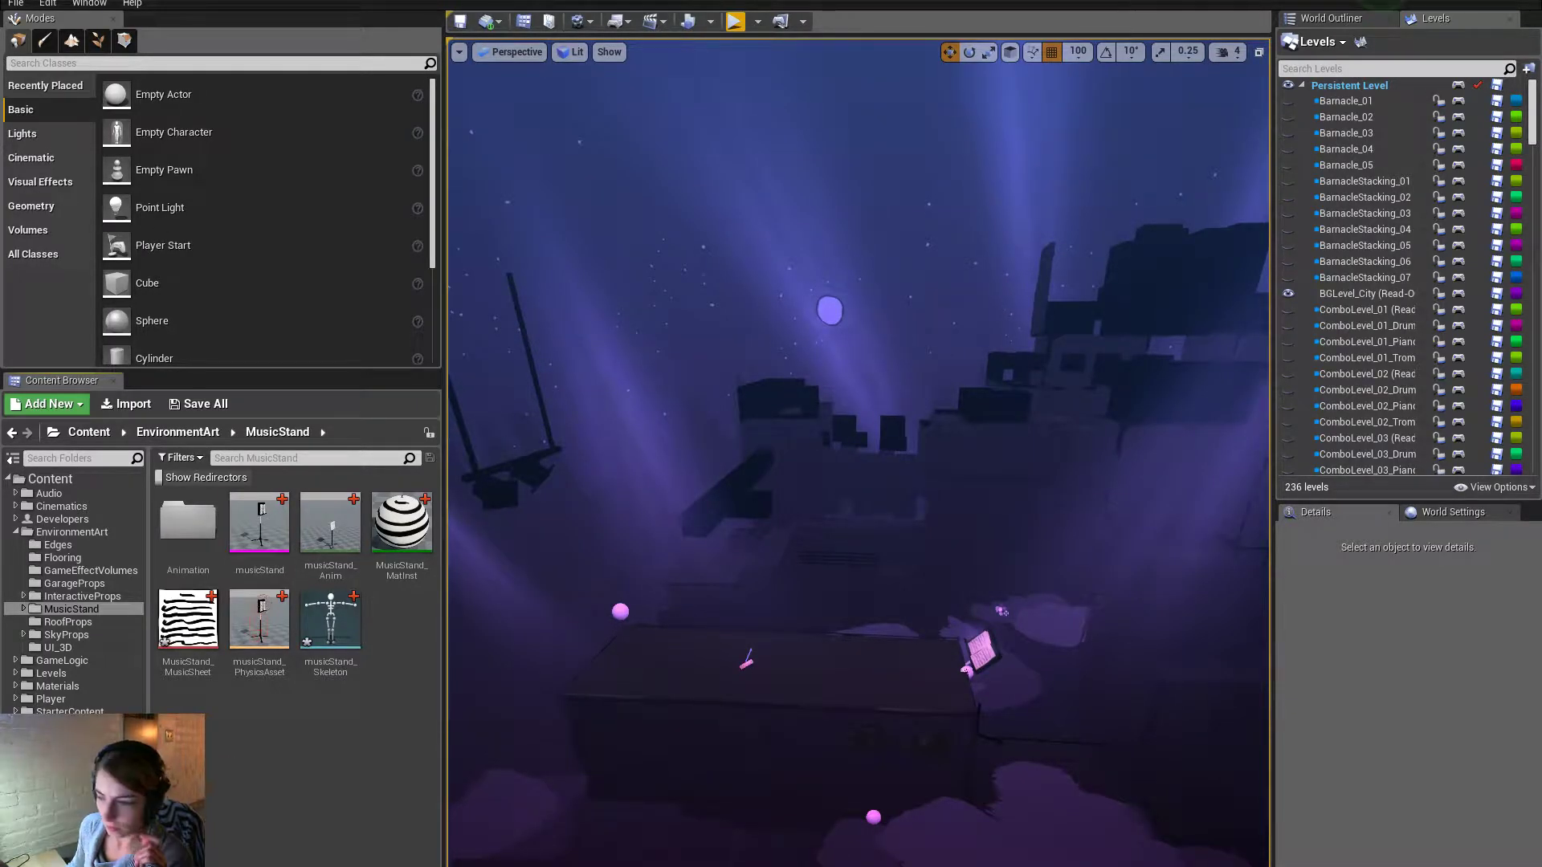
Reimport the musicStand skeletal mesh from the updated FBX and open it to check its morph targets.
right_click(256, 526)
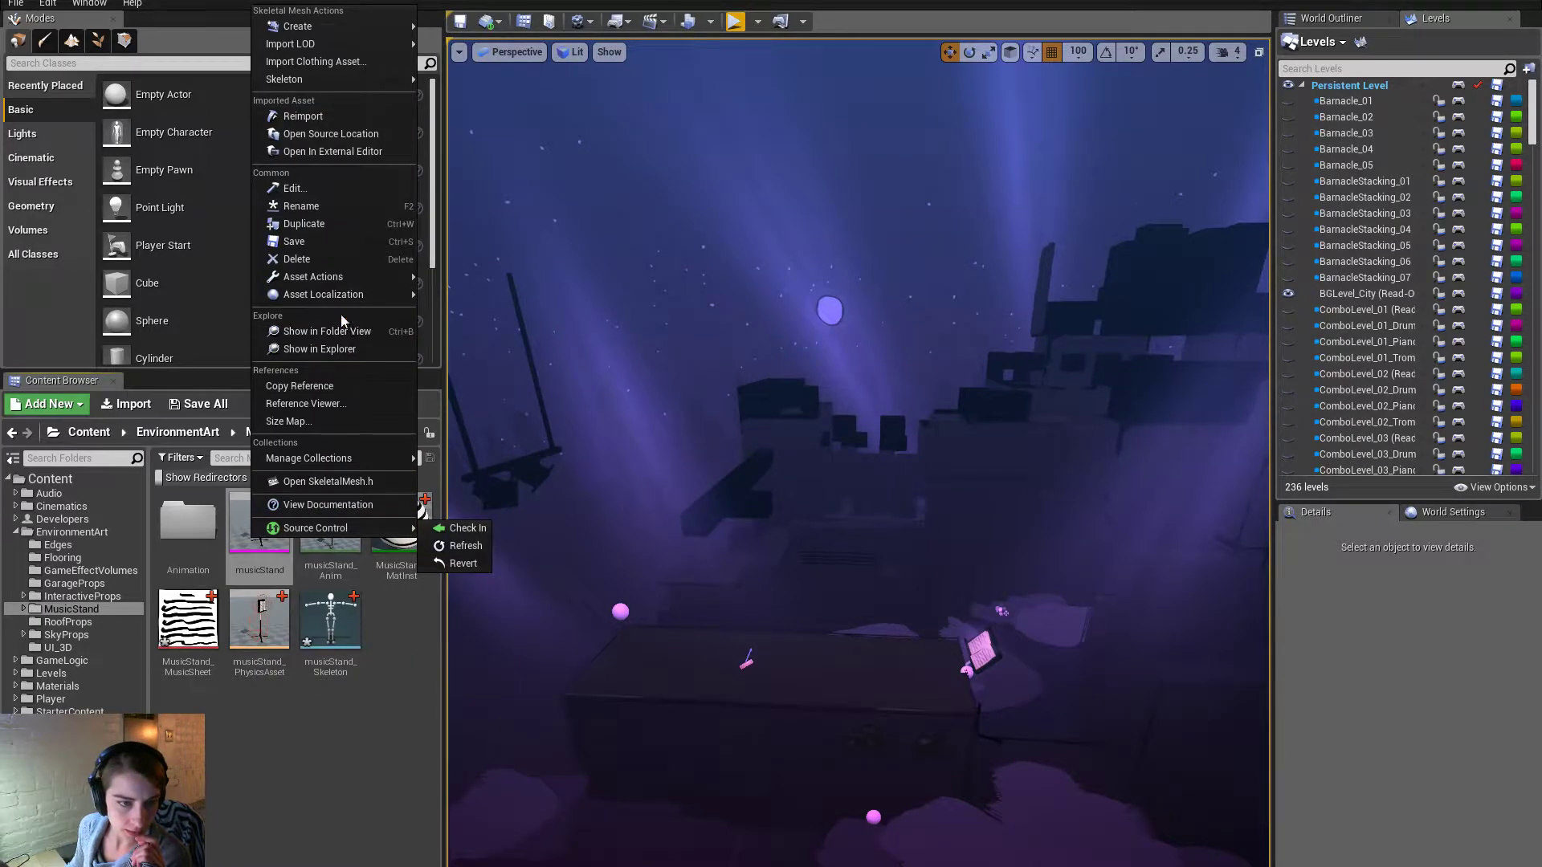
left_click(353, 123)
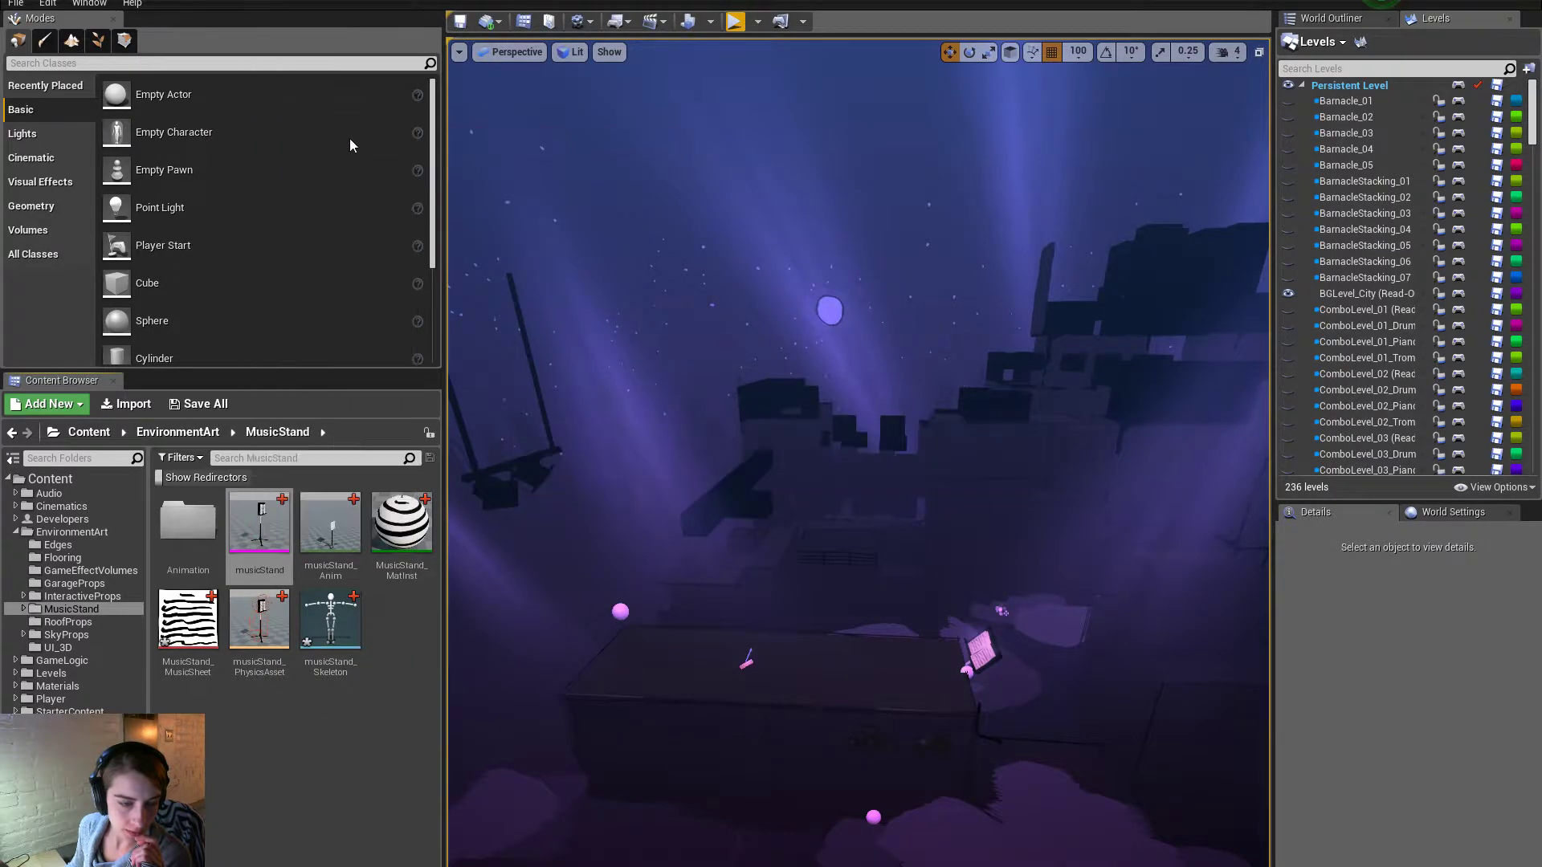
double_click(254, 530)
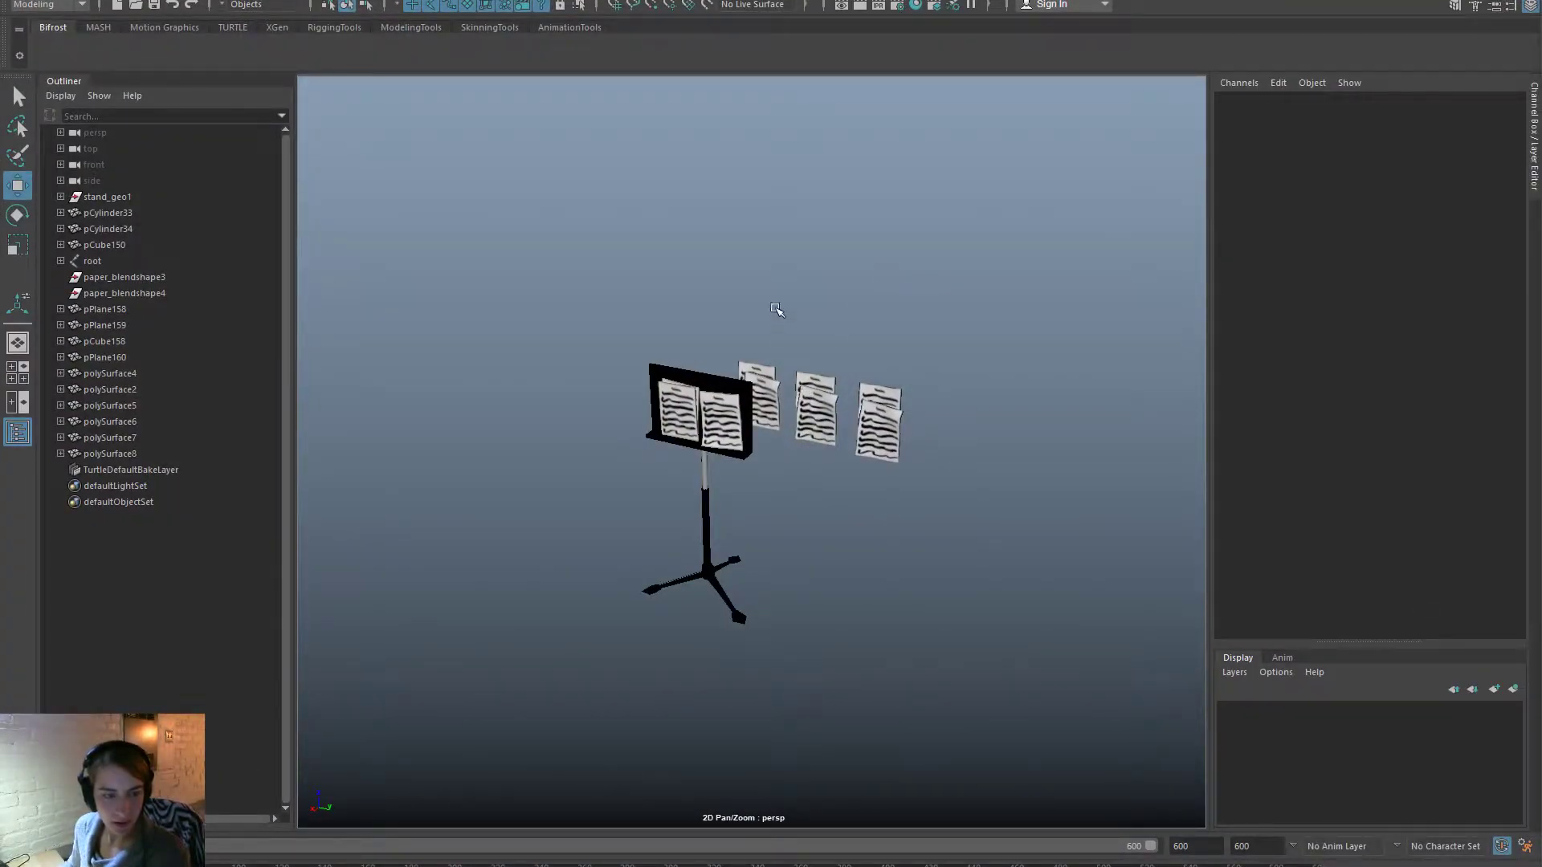
Reopen Maya's Shape Editor, review the targets under blendShape1, blendShape2 and blendShape3, and close it.
key("space")
left_click(844, 248)
mouse_move(899, 341)
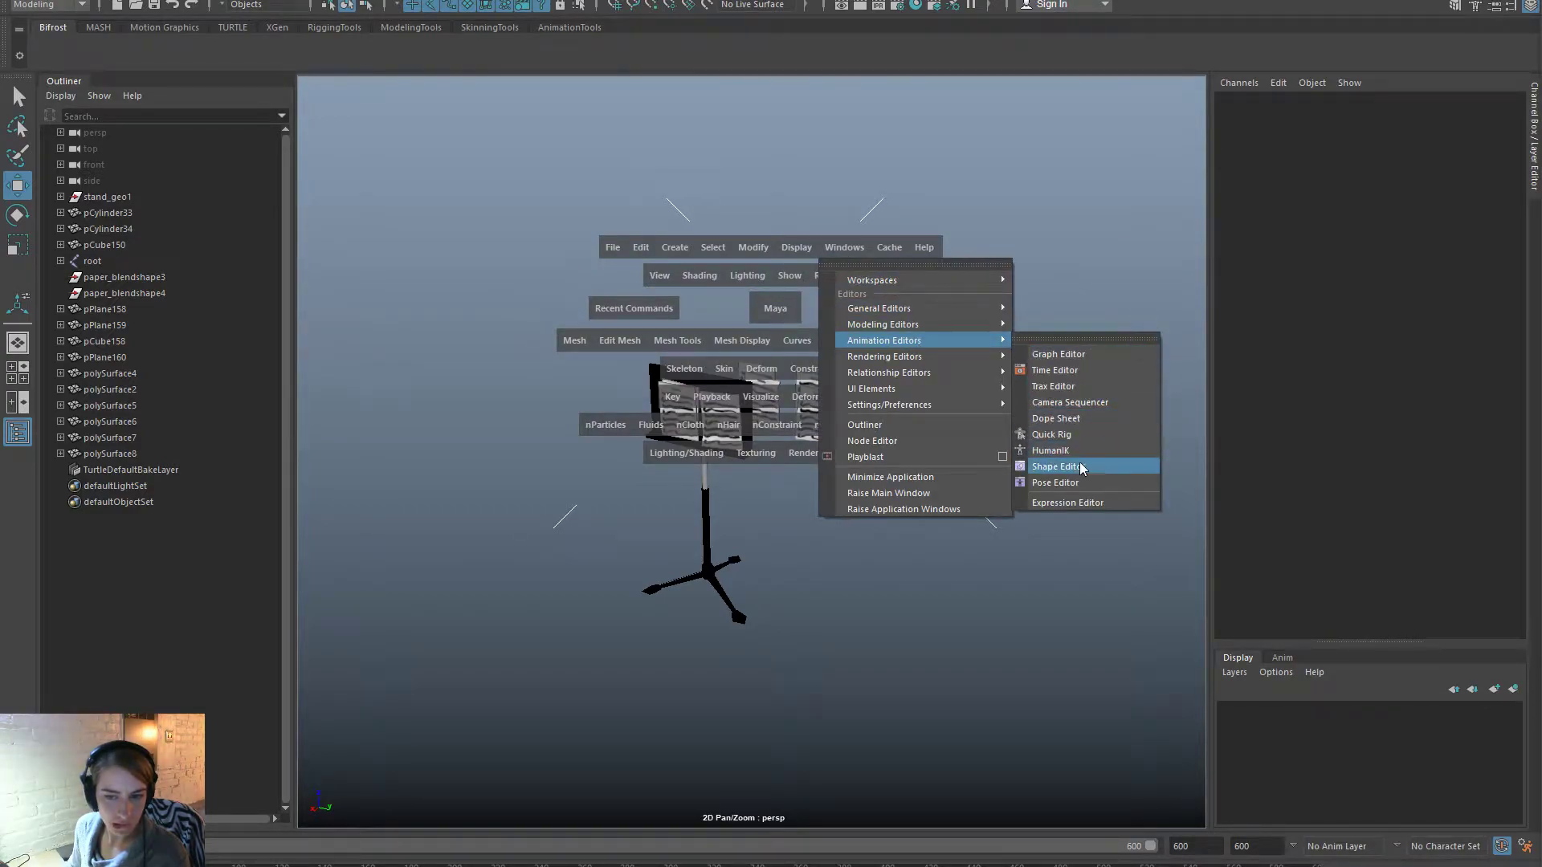
left_click(1056, 466)
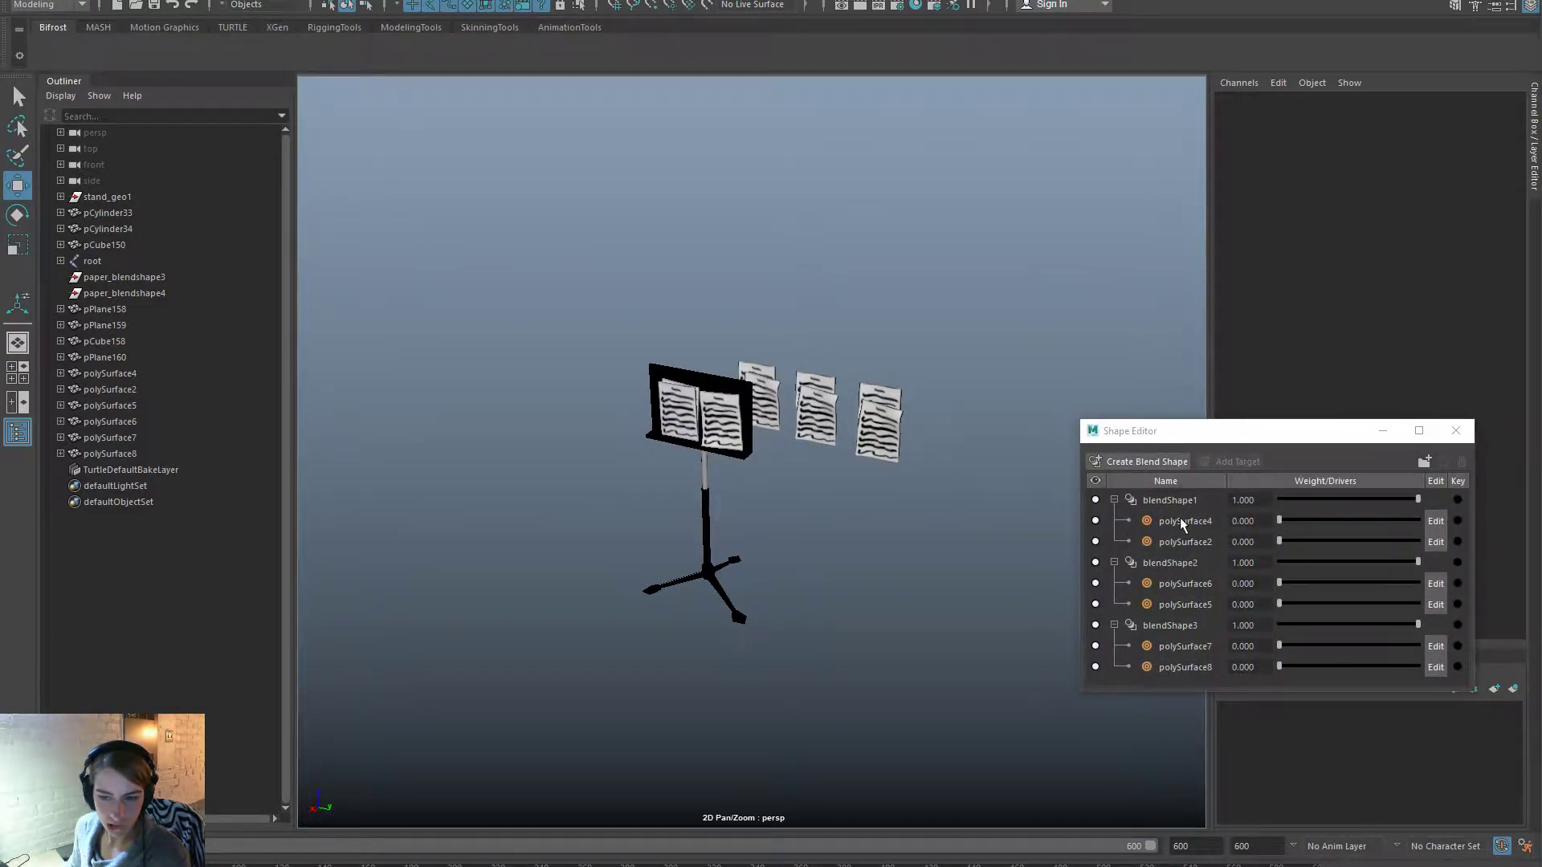
left_click_drag(1280, 645, 1102, 628)
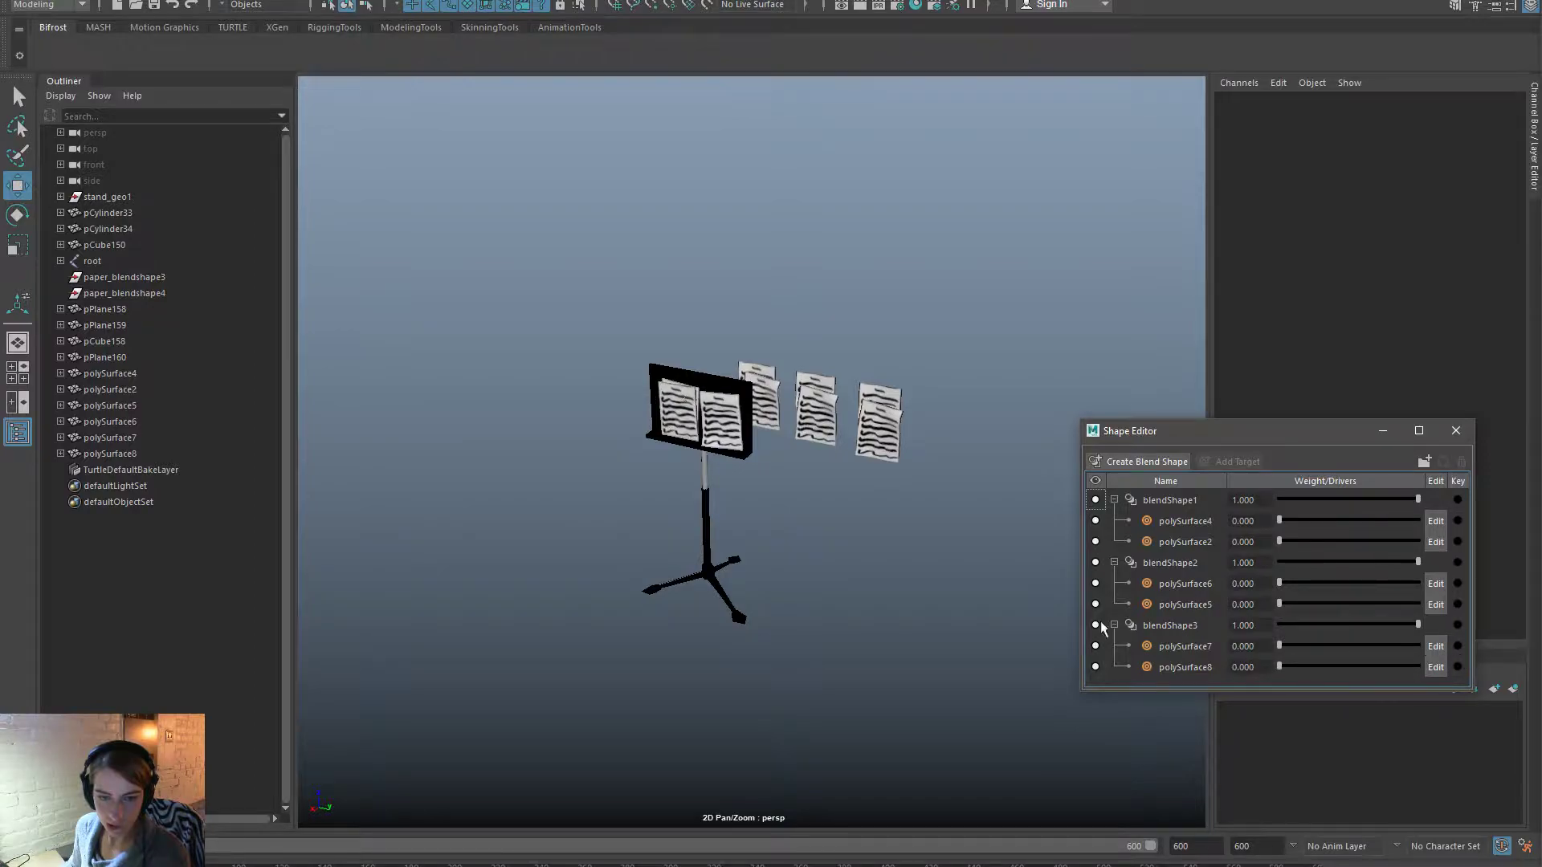
left_click(1462, 433)
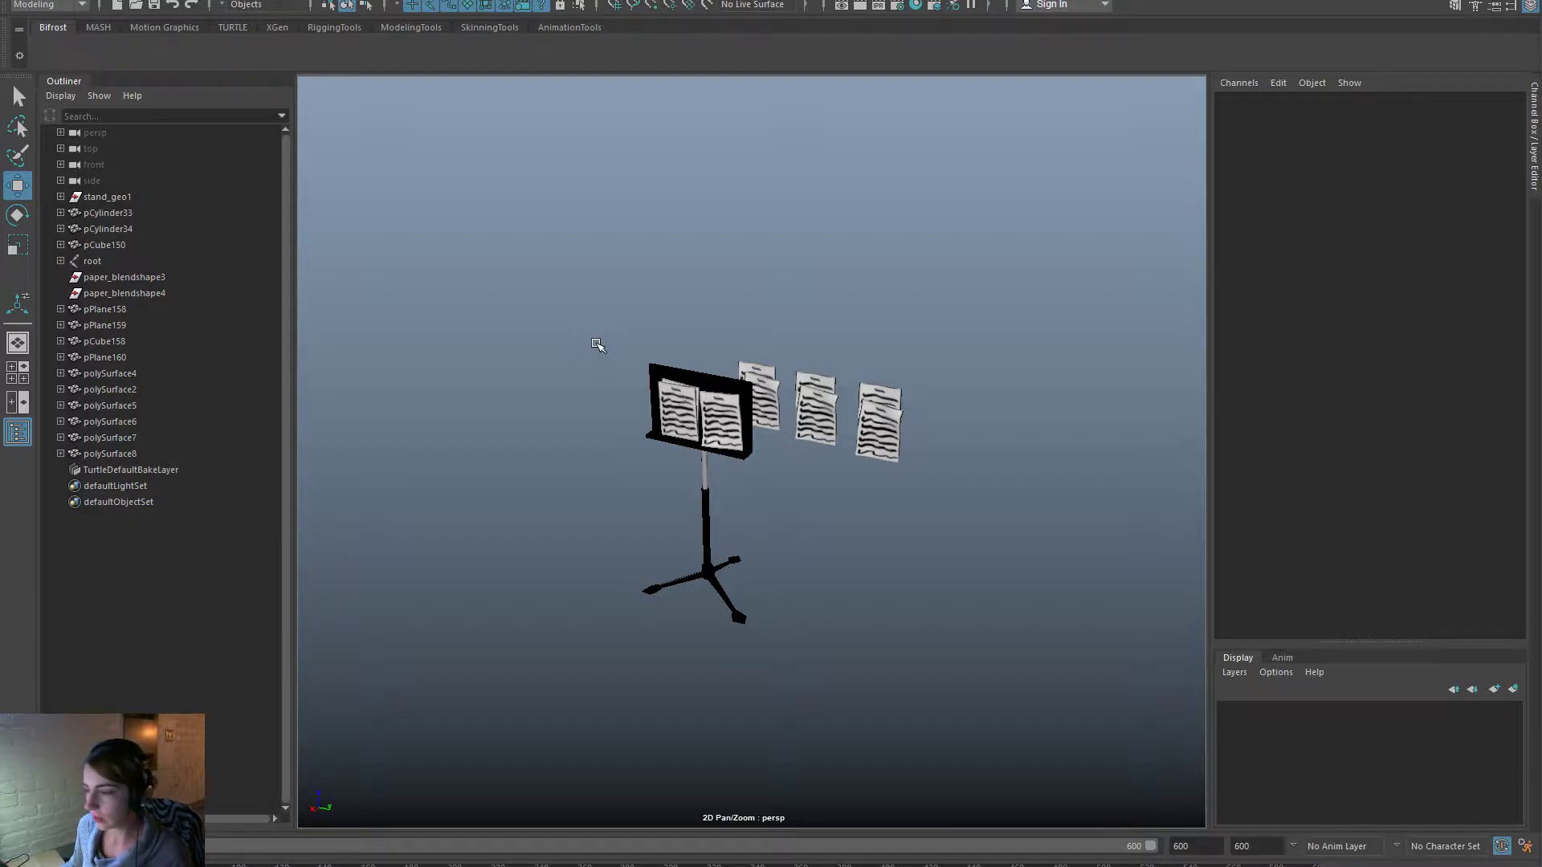
key("space")
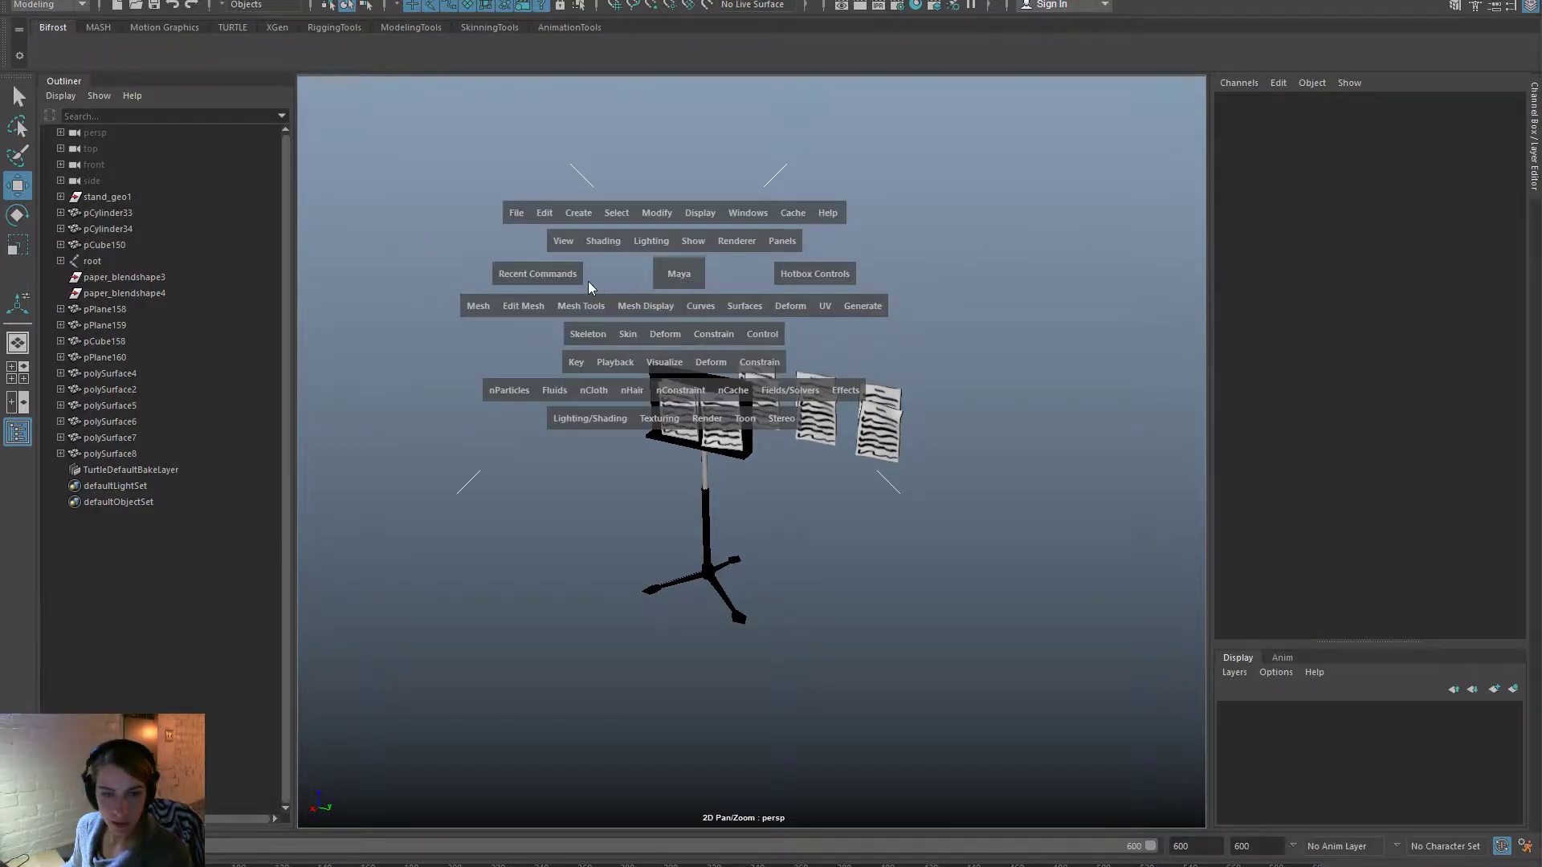
Export the entire Maya scene over musicStand2.fbx again and dismiss the export warnings.
left_click(512, 213)
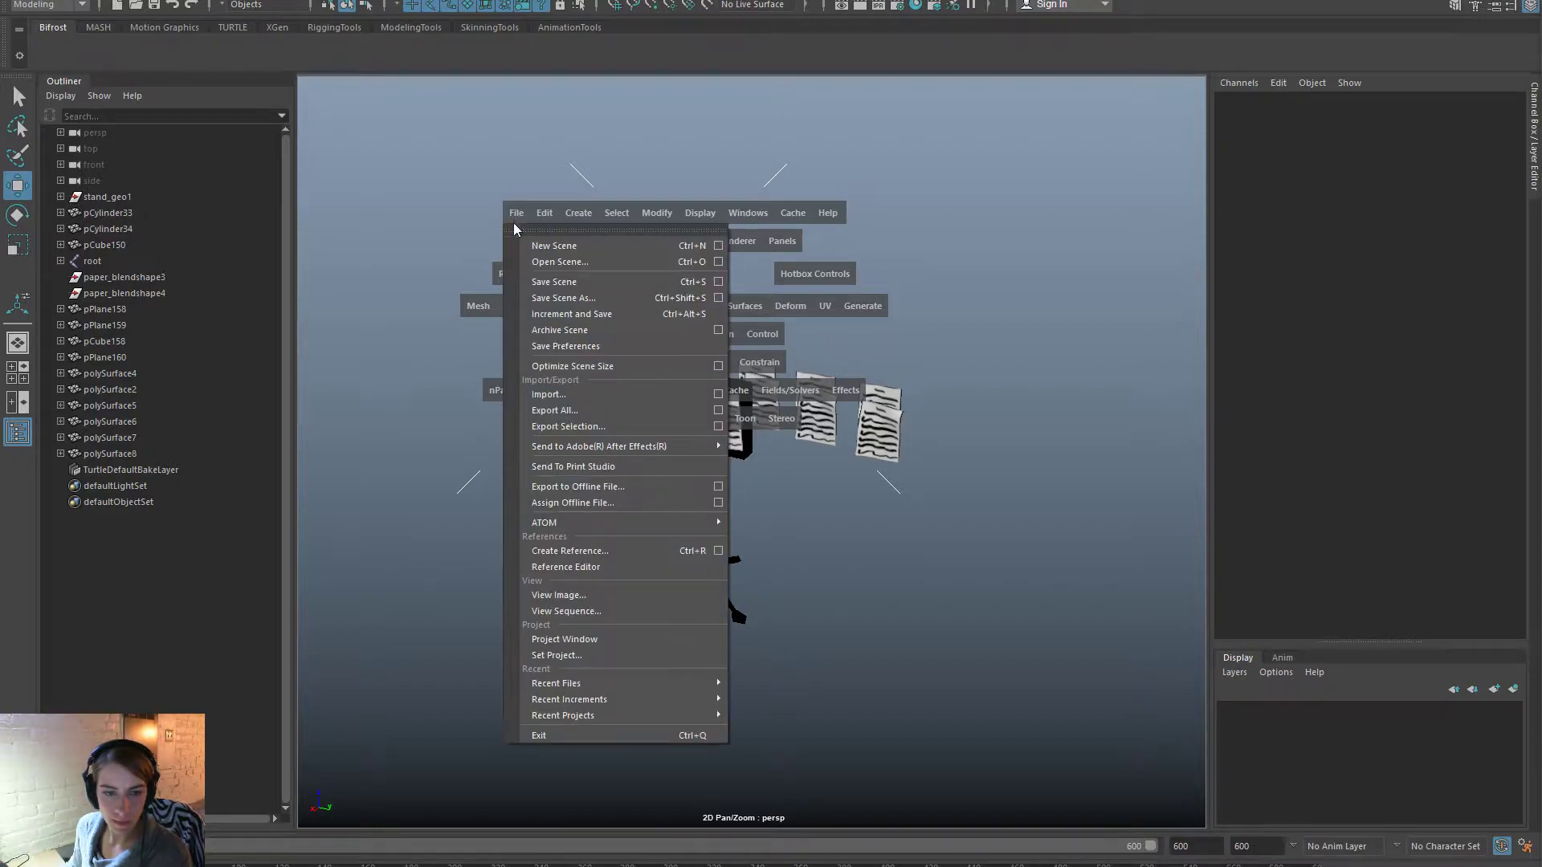
left_click(610, 412)
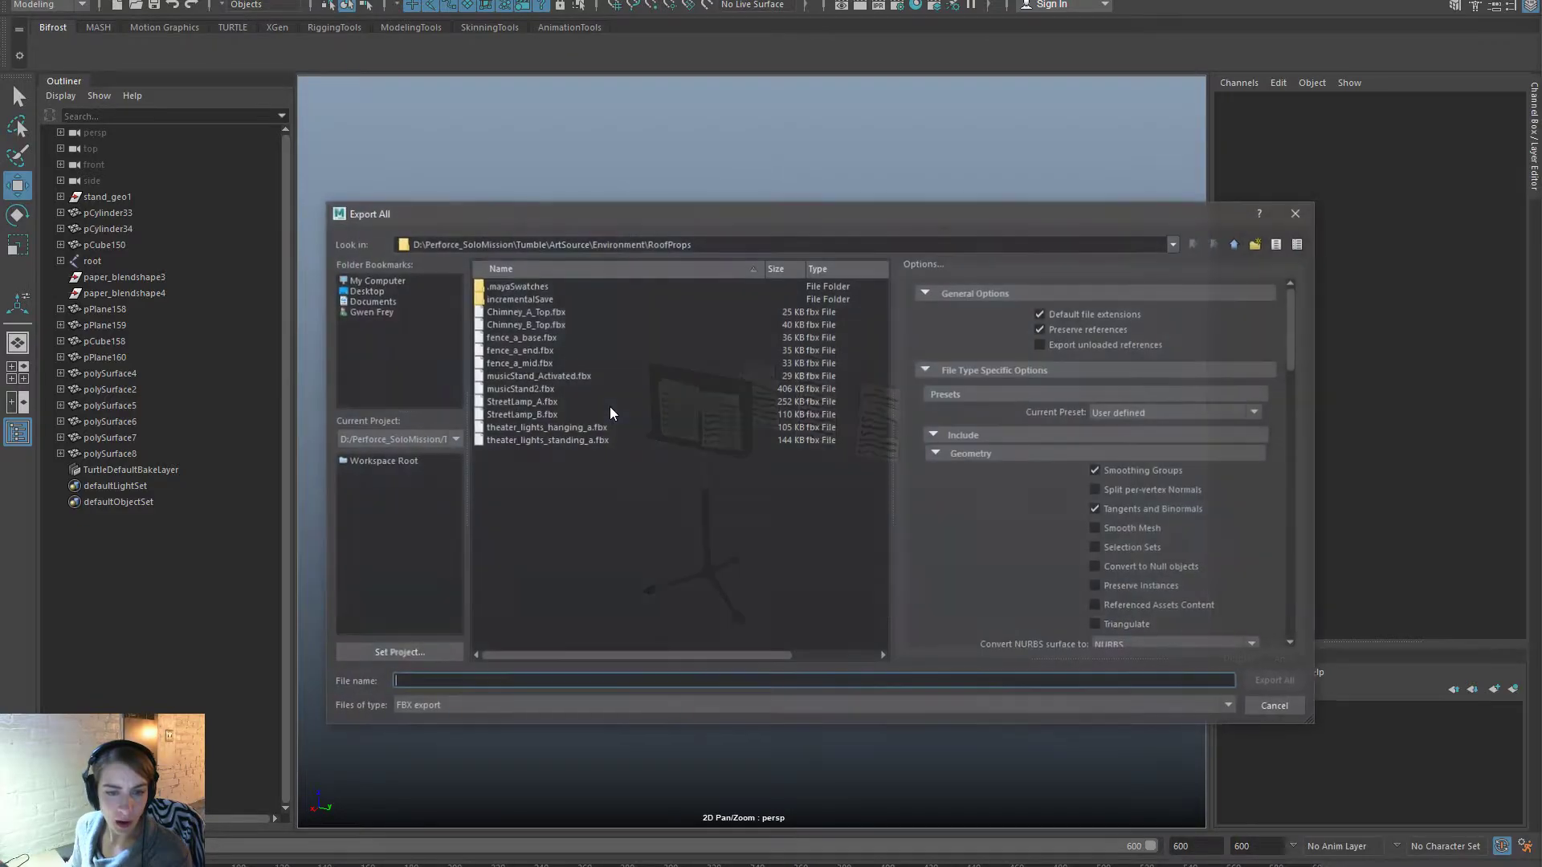
double_click(549, 402)
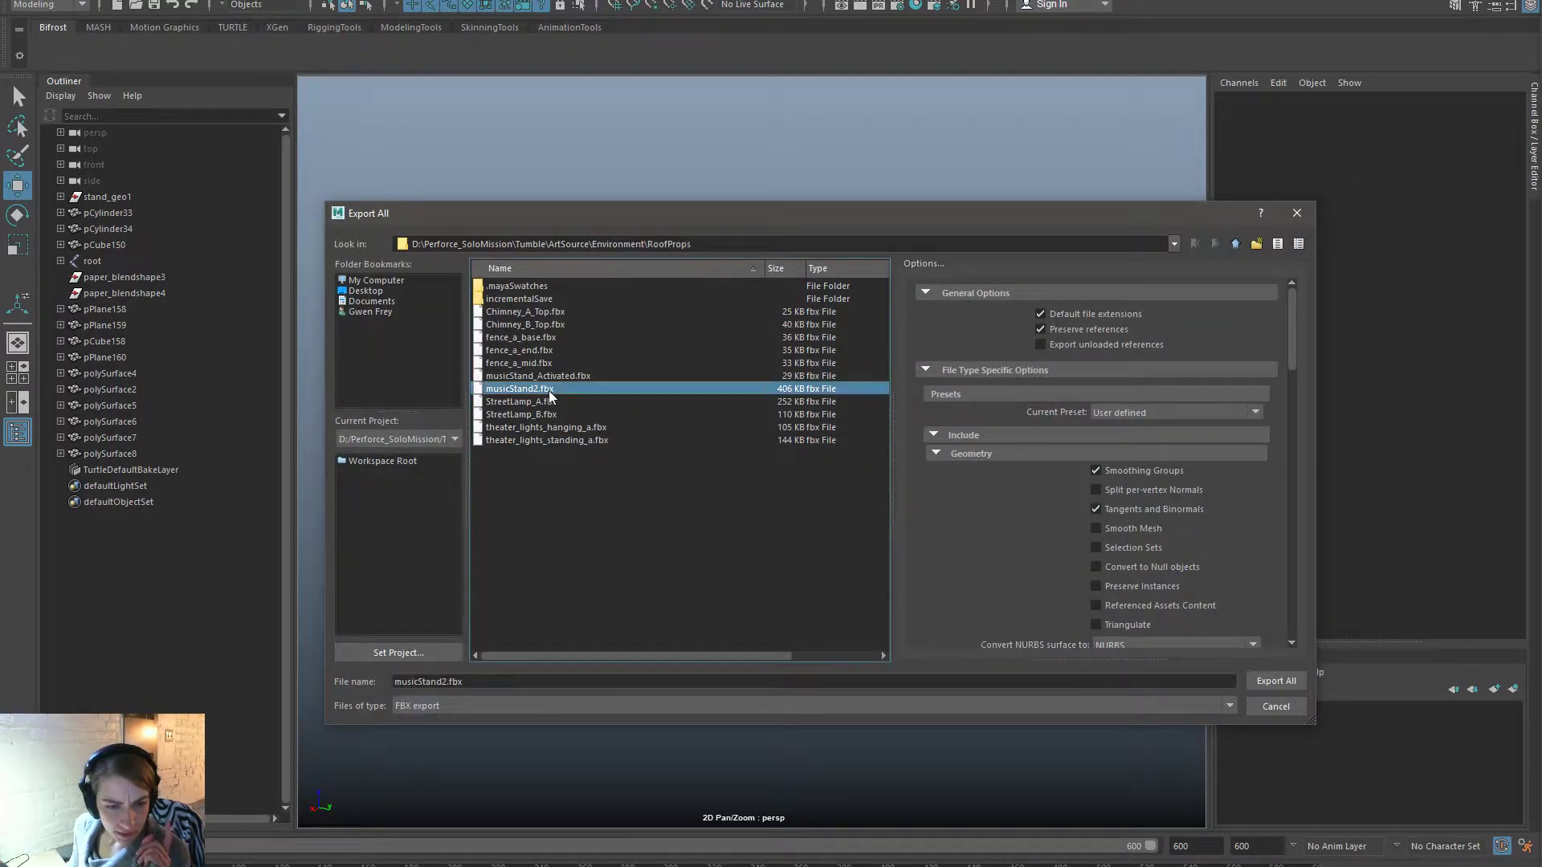
left_click(786, 491)
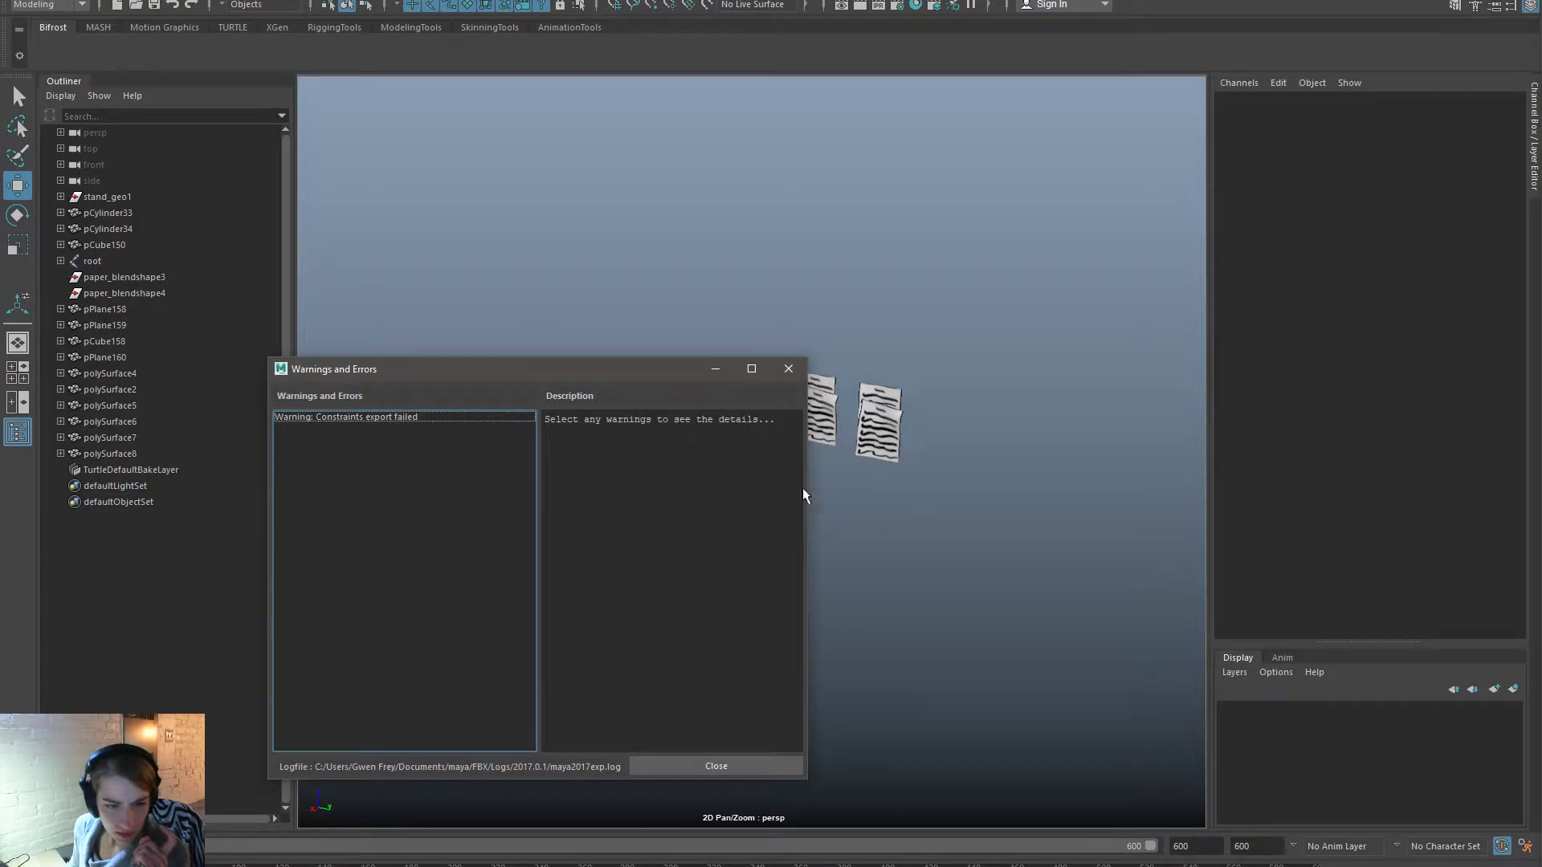
left_click(787, 369)
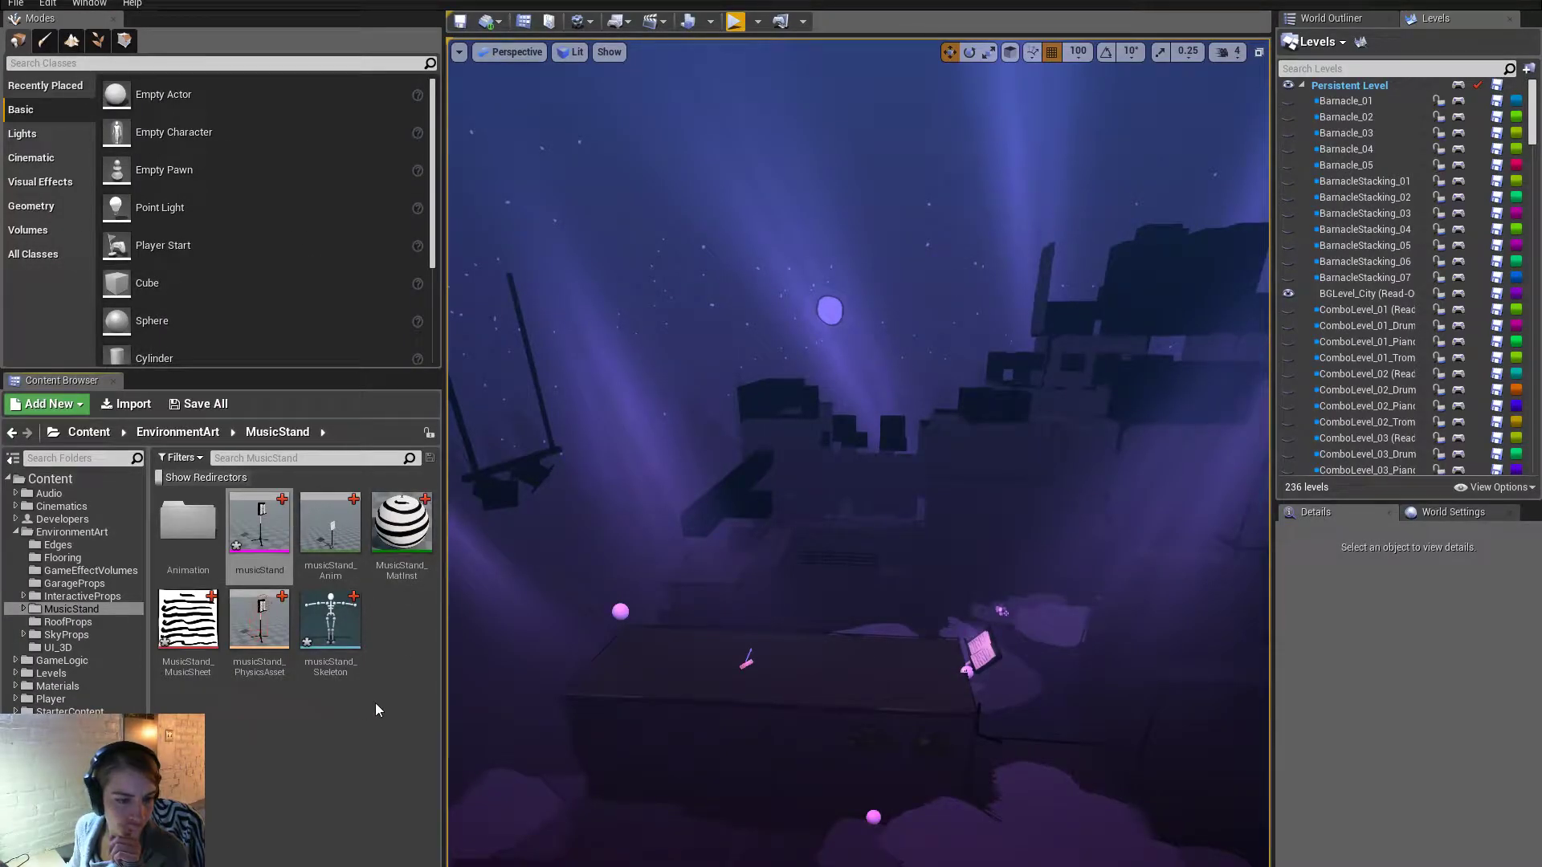
Switch to Unreal Engine, save the musicStand skeletal mesh, and choose musicStand2.fbx to import into the MusicStand folder.
right_click(258, 526)
left_click(322, 235)
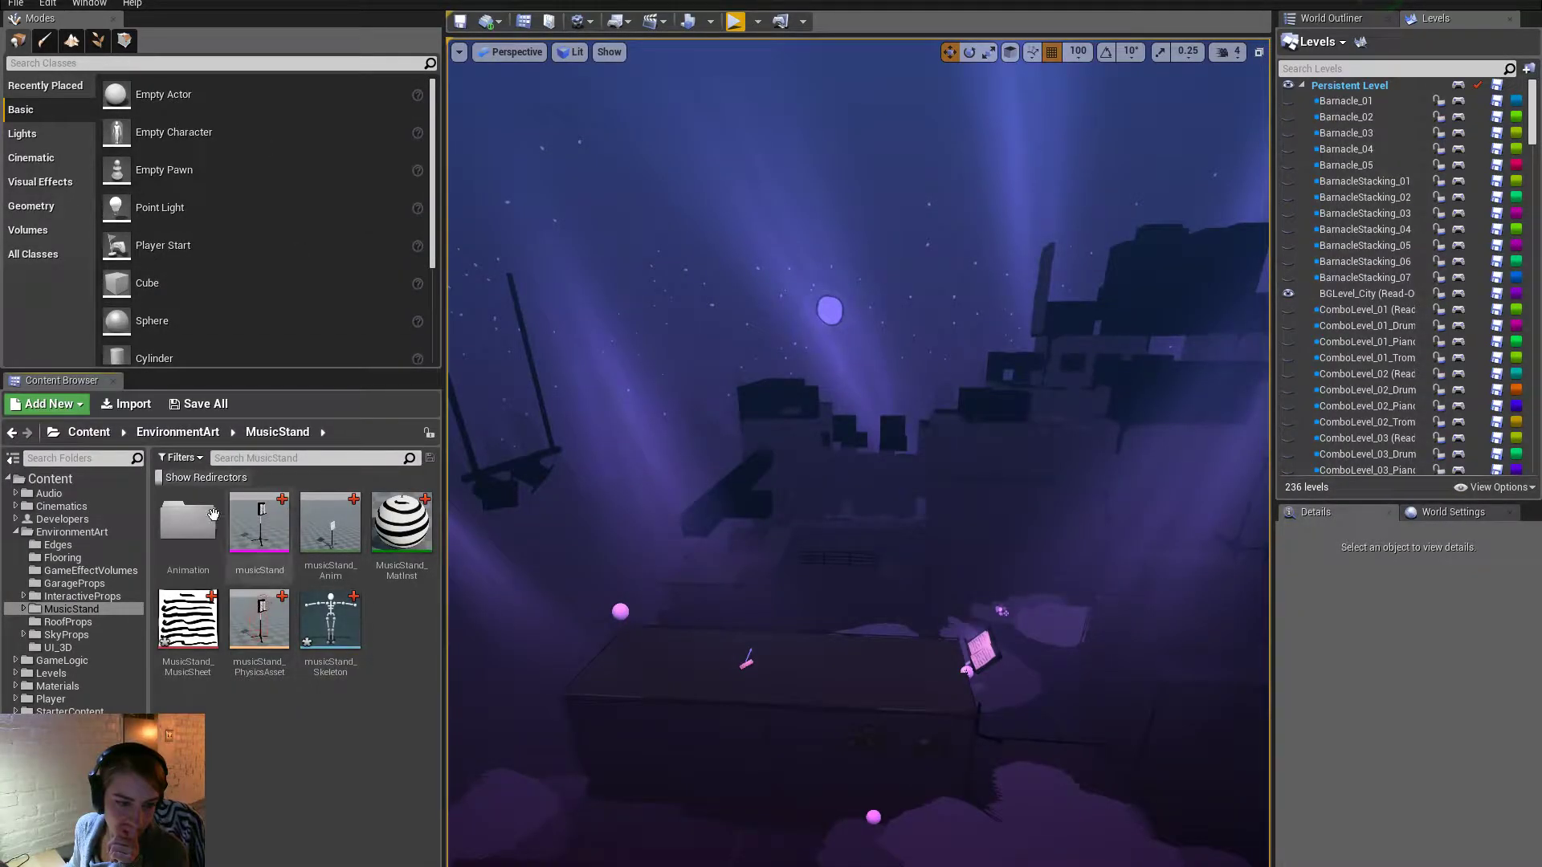
left_click(148, 407)
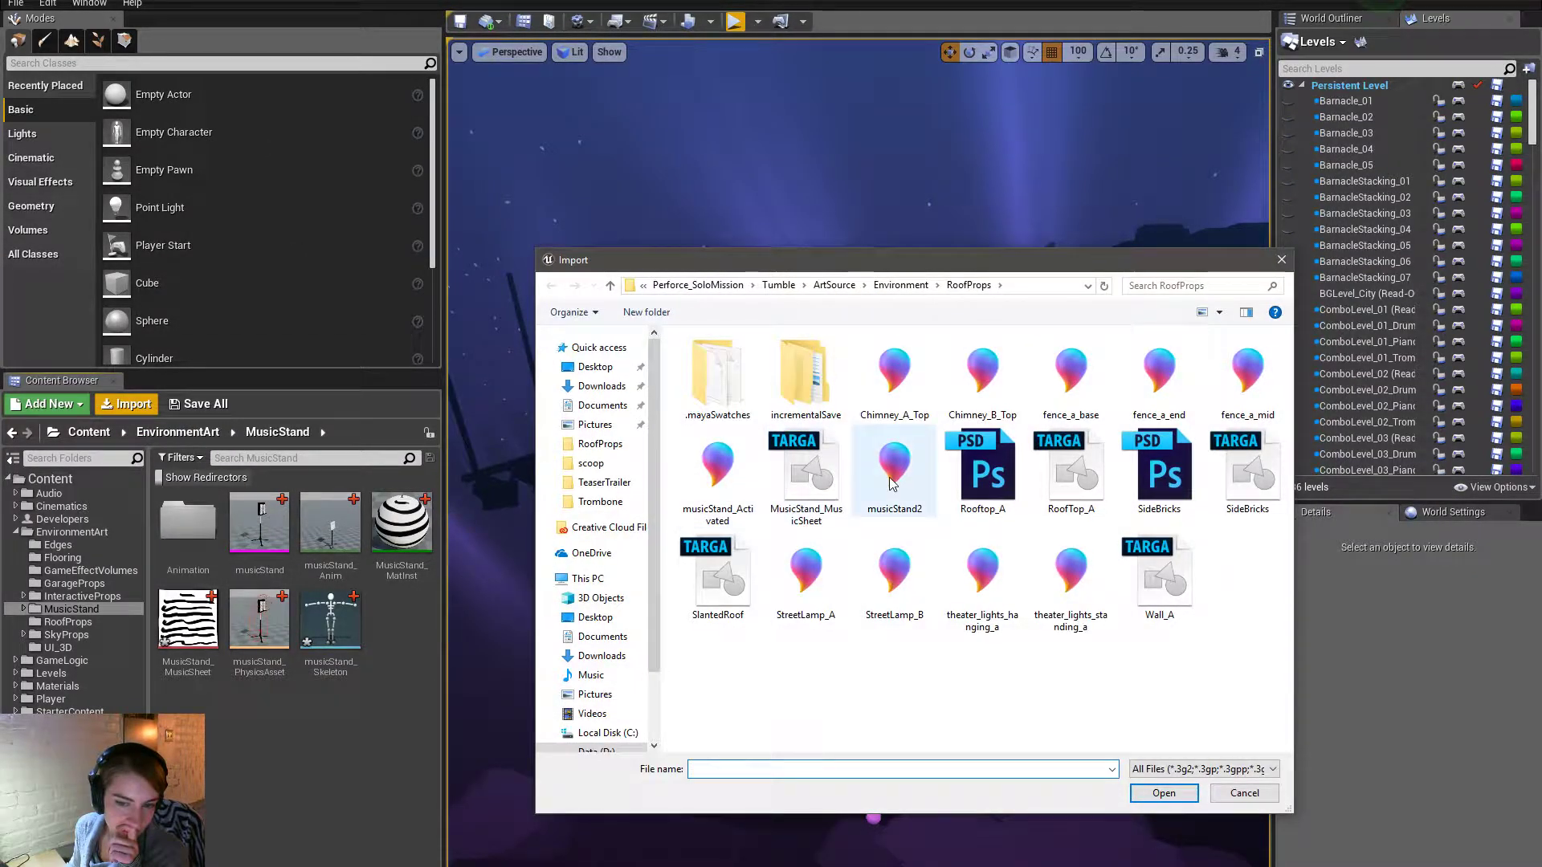
double_click(889, 477)
Configure the FBX import to delete existing morph targets, import morph targets, and create no physics asset.
scroll(894, 478, "down", 3)
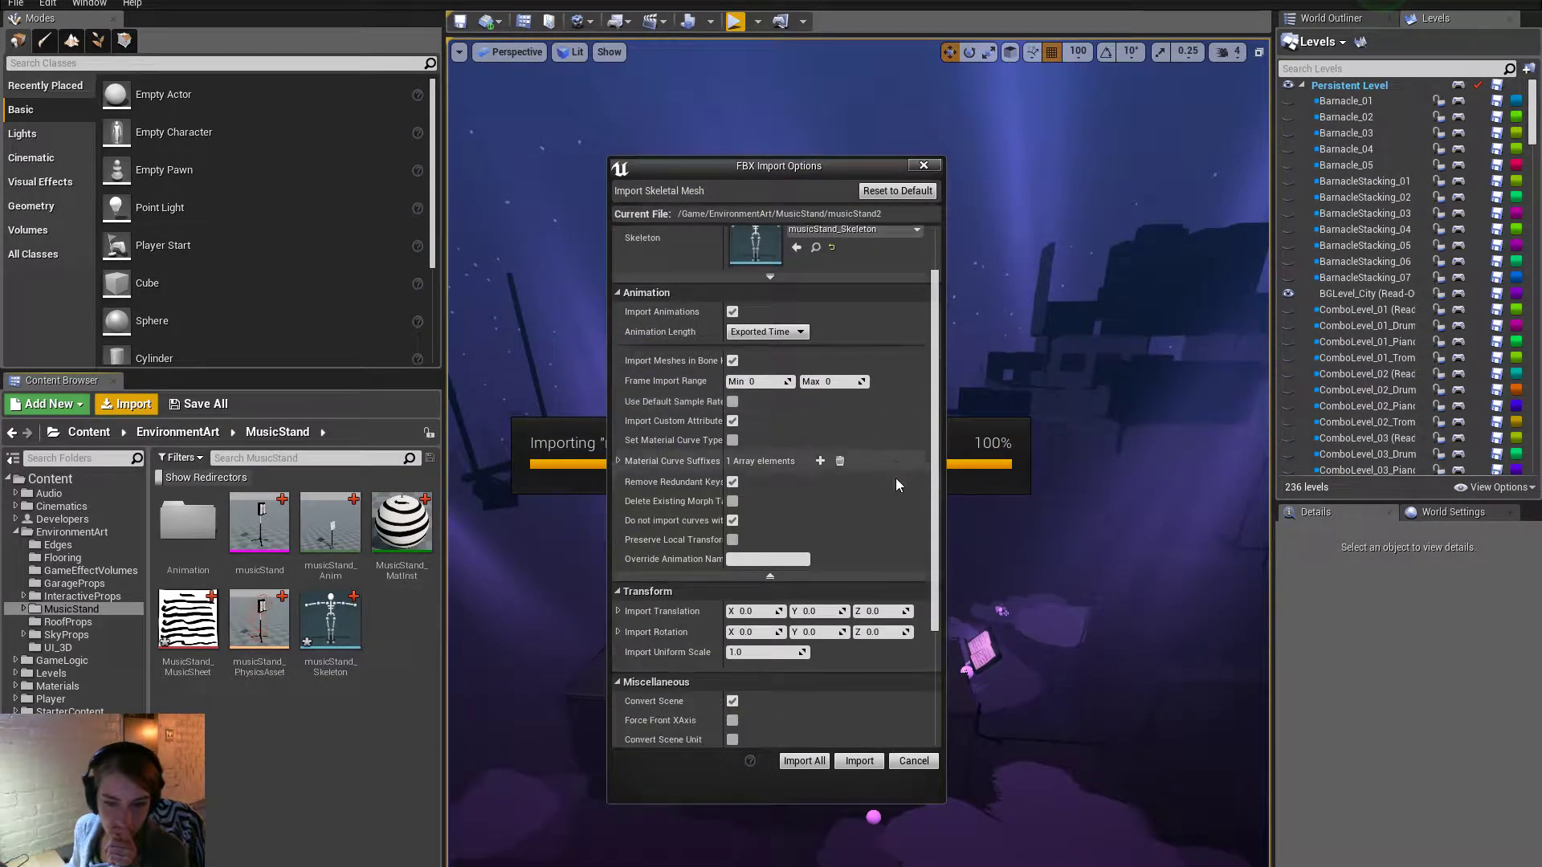
scroll(871, 357, "up", 3)
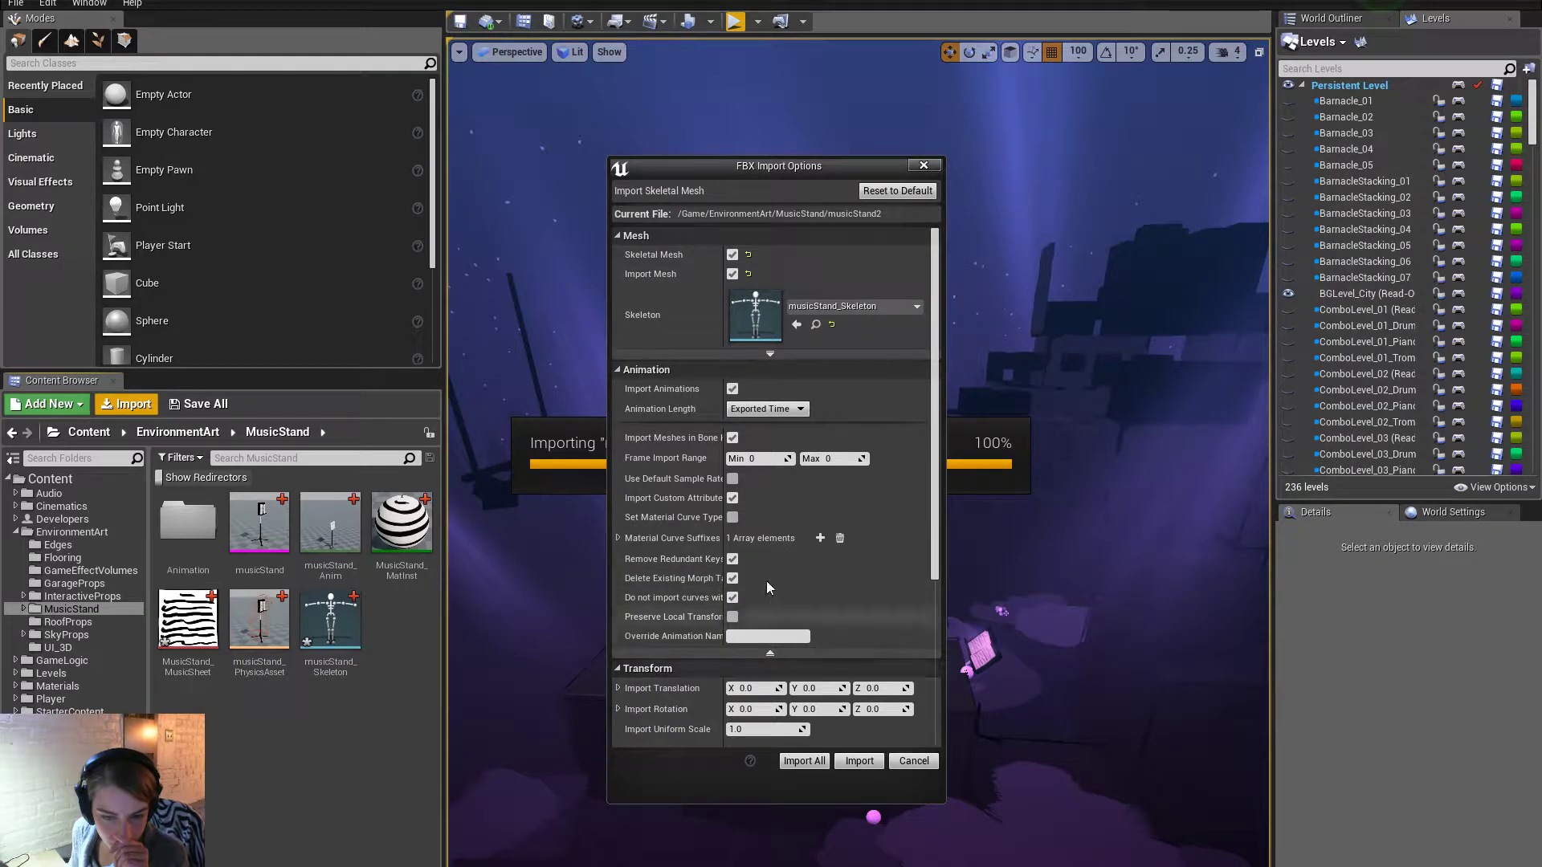
left_click(769, 353)
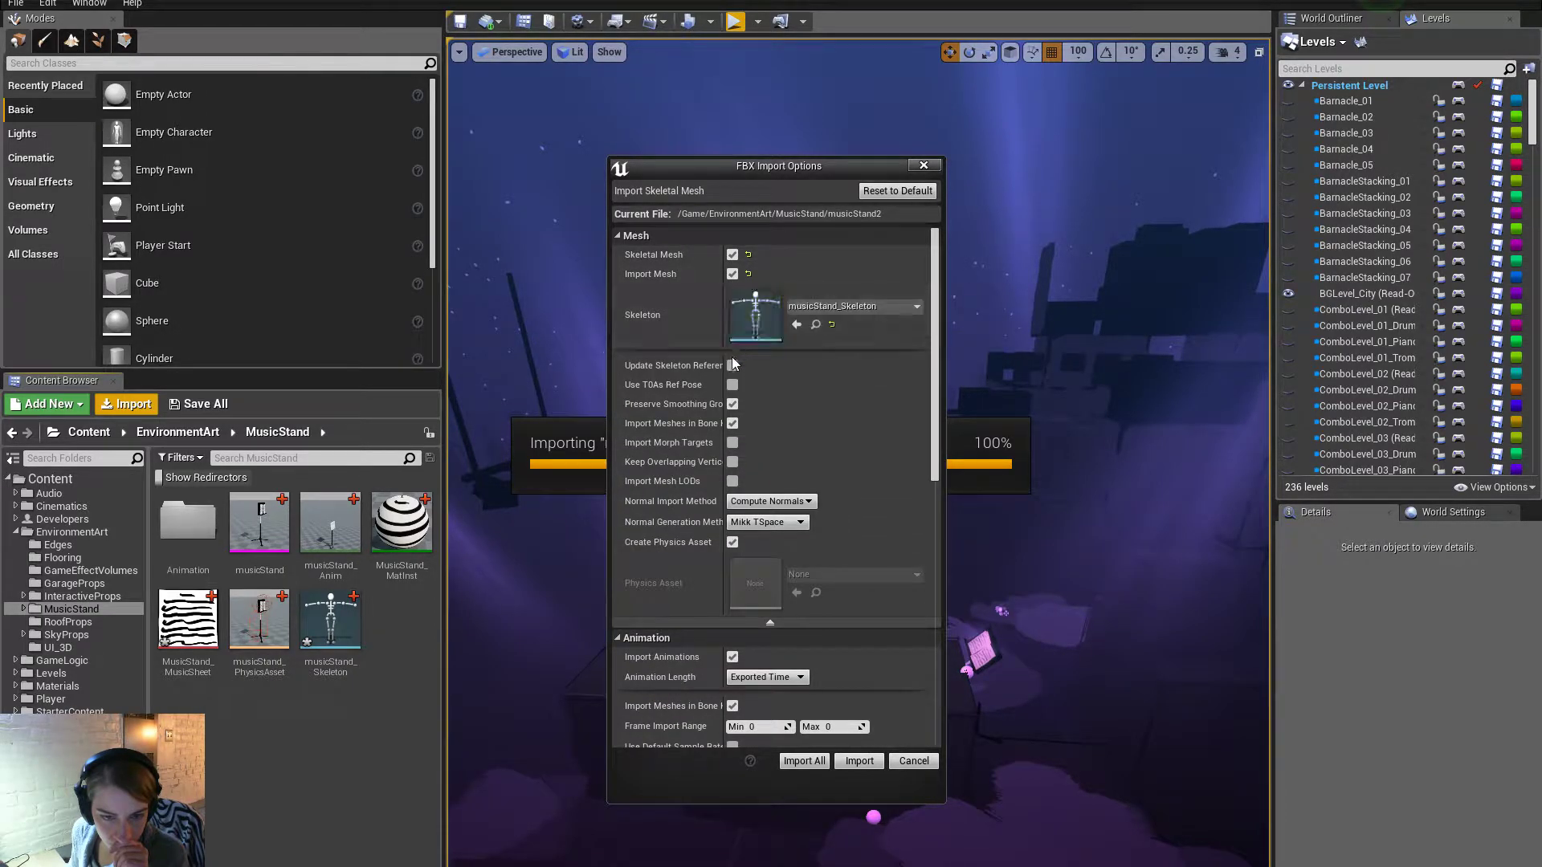
left_click(733, 443)
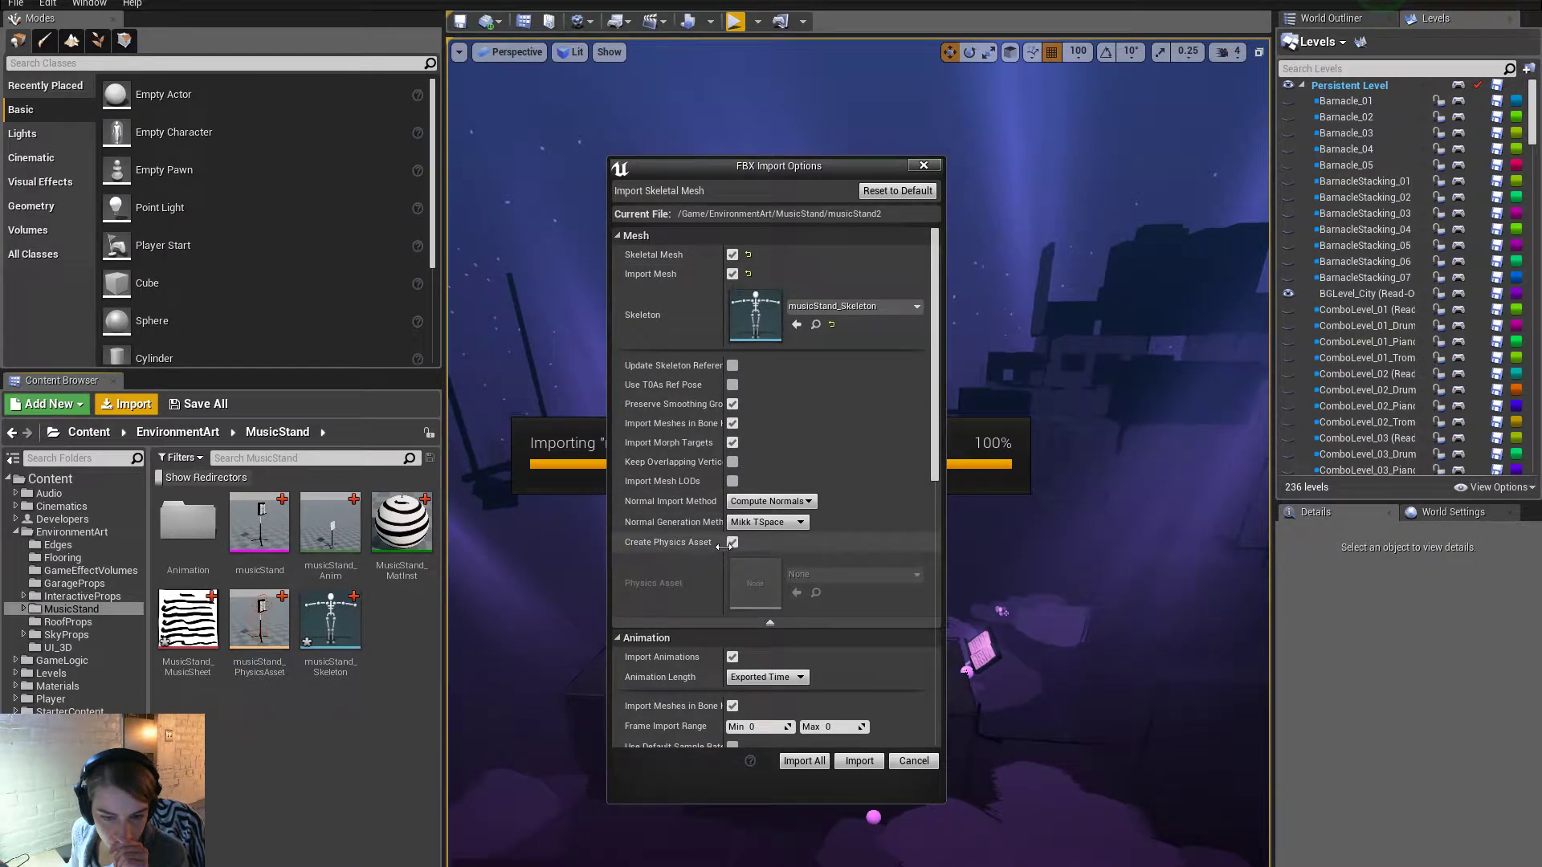
scroll(773, 536, "down", 10)
scroll(829, 556, "down", 3)
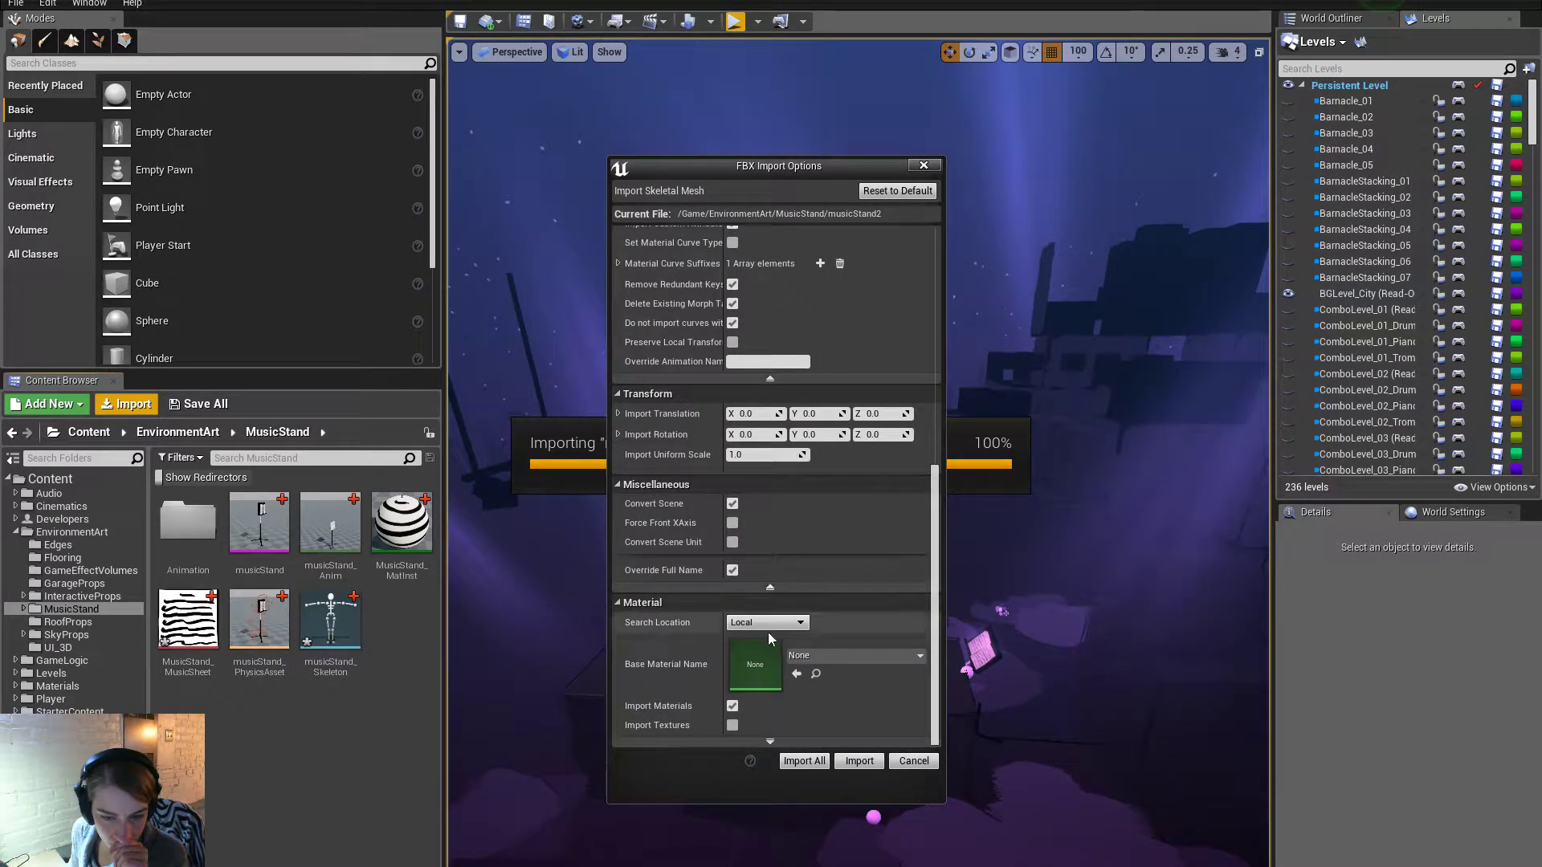
Exclude materials and animations from the FBX import and import musicStand2 as a new skeletal mesh.
left_click(732, 707)
left_click(731, 633)
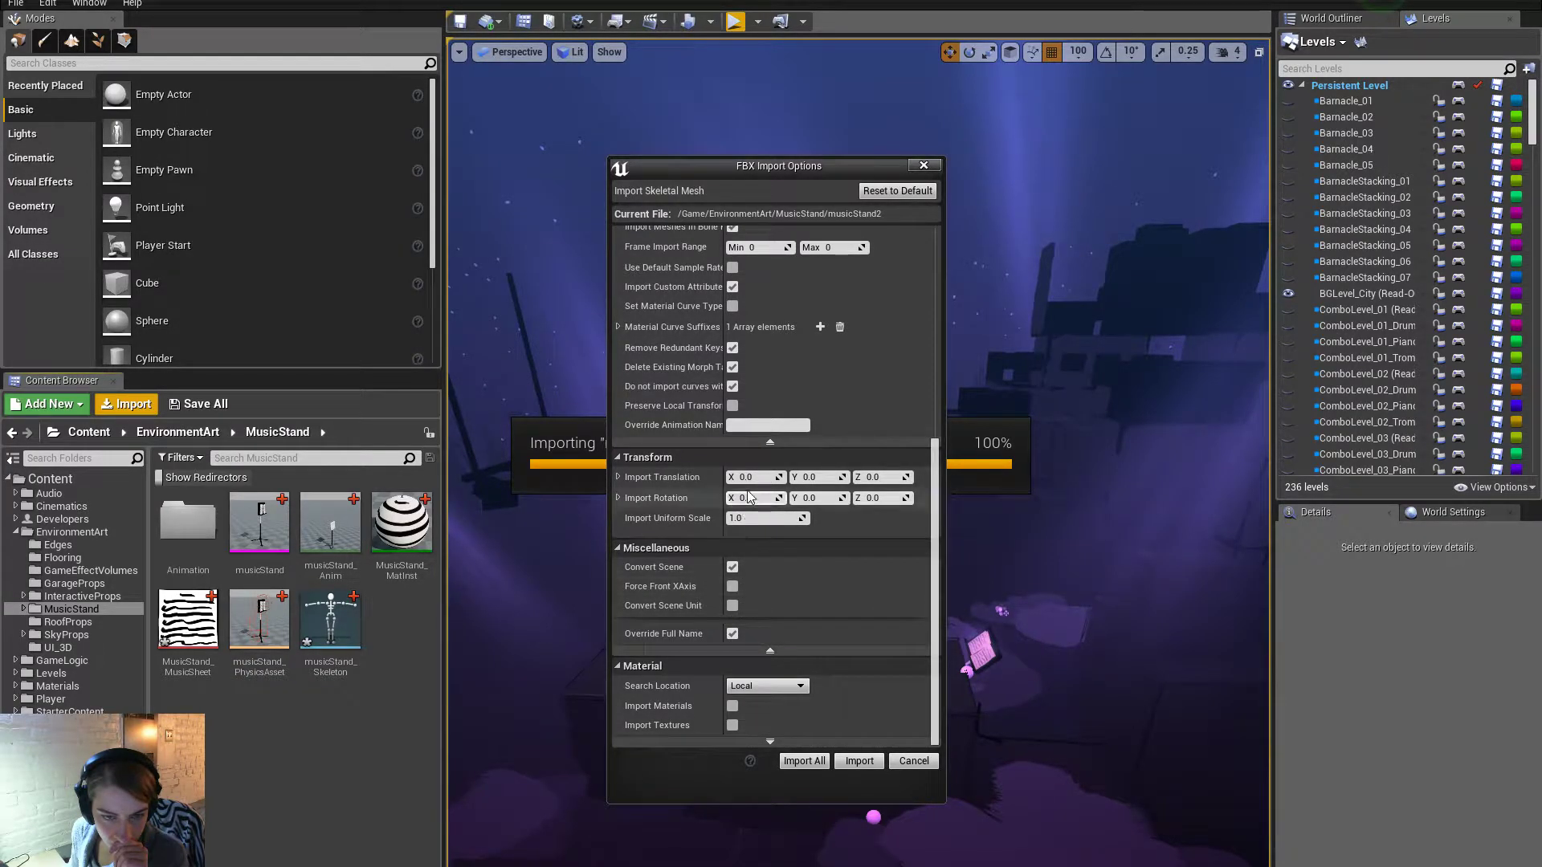
scroll(747, 514, "up", 4)
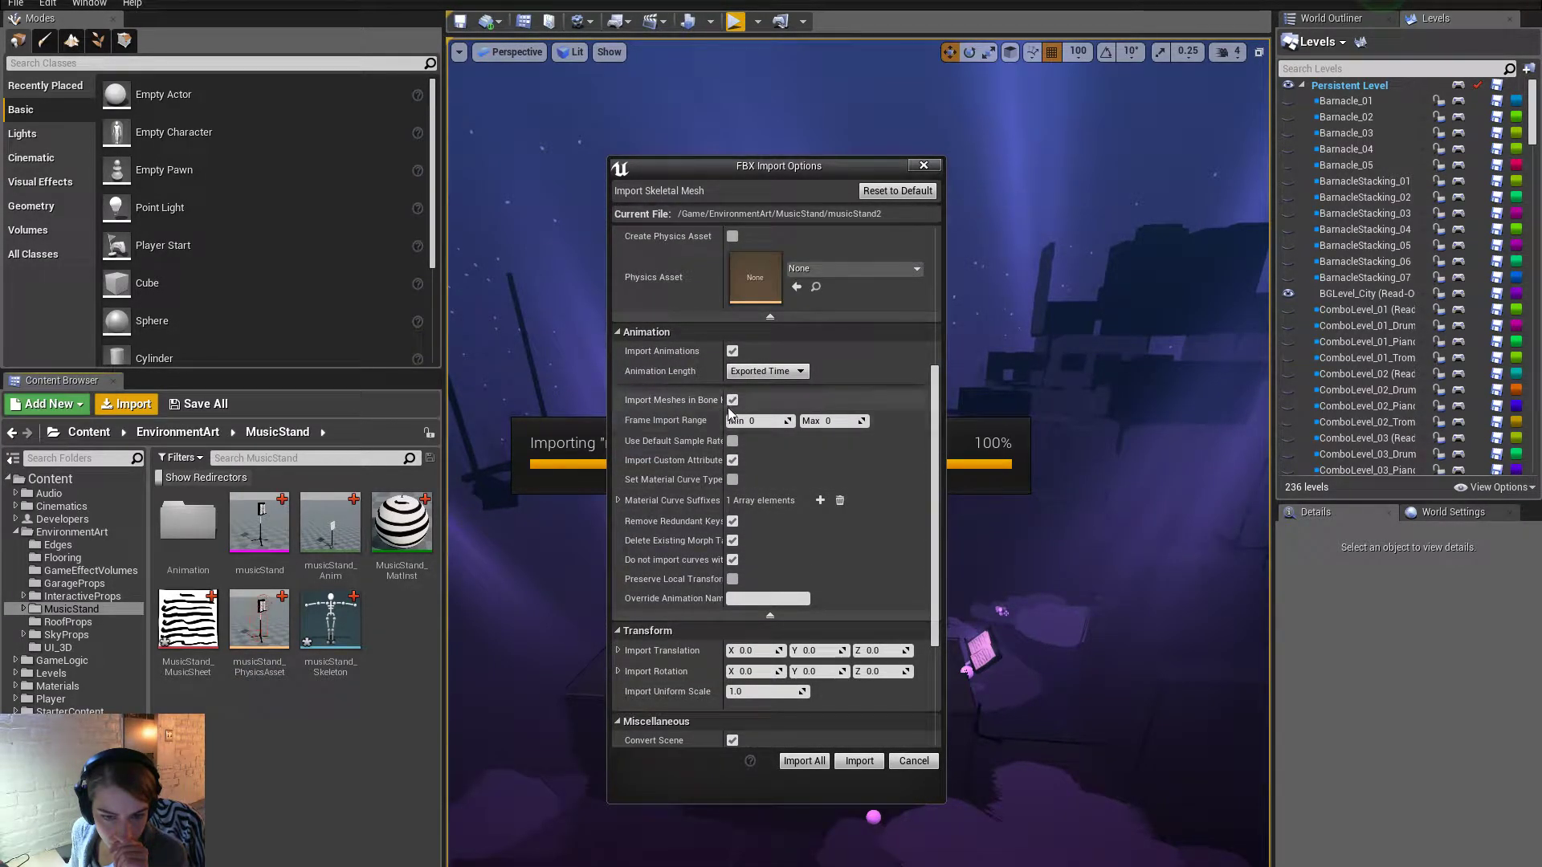
left_click(733, 460)
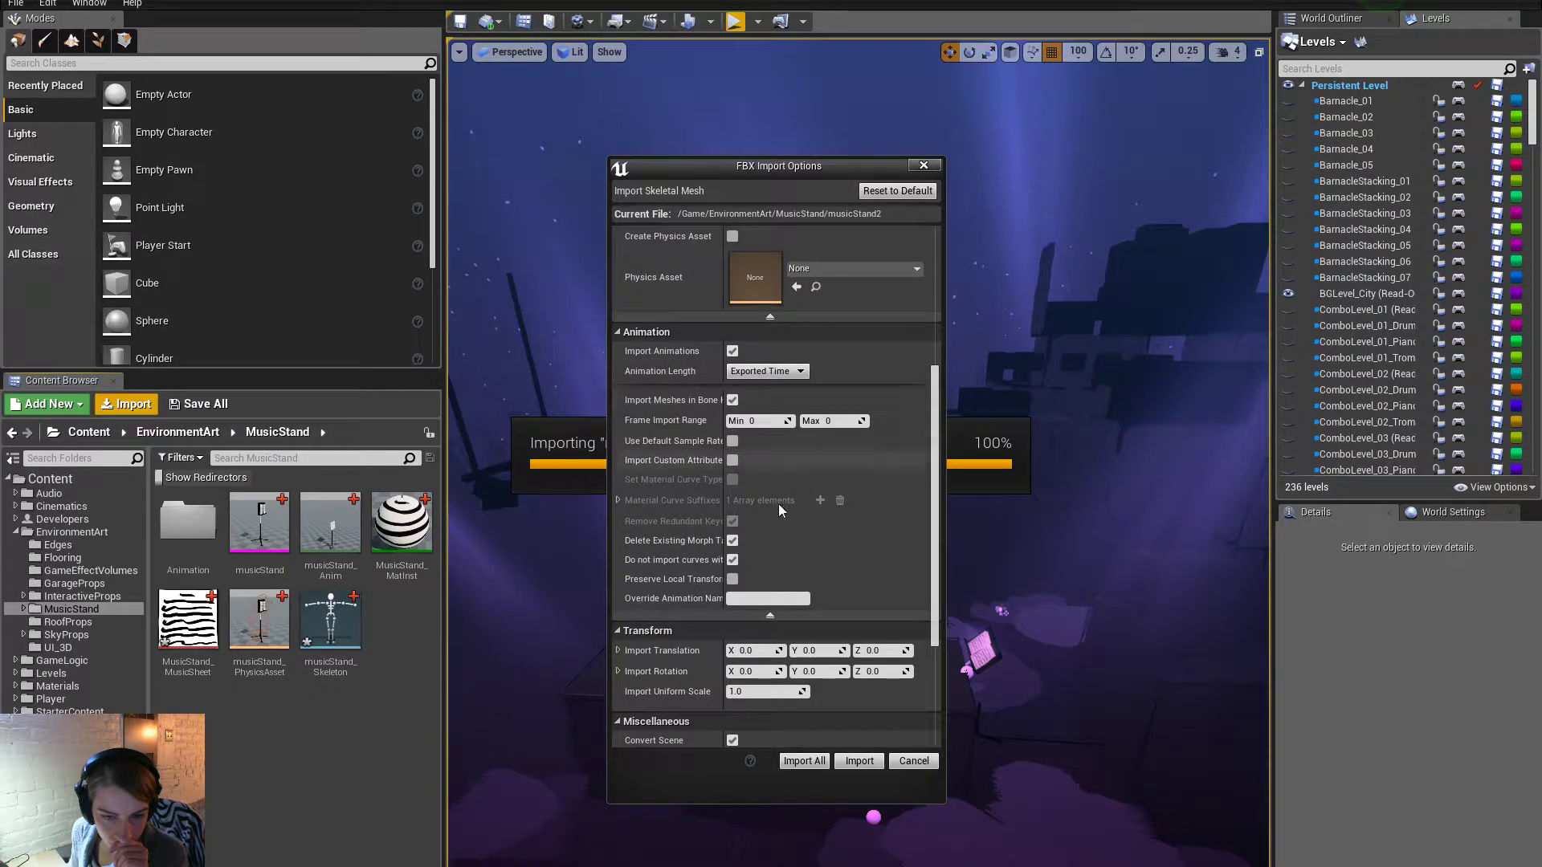
left_click(732, 461)
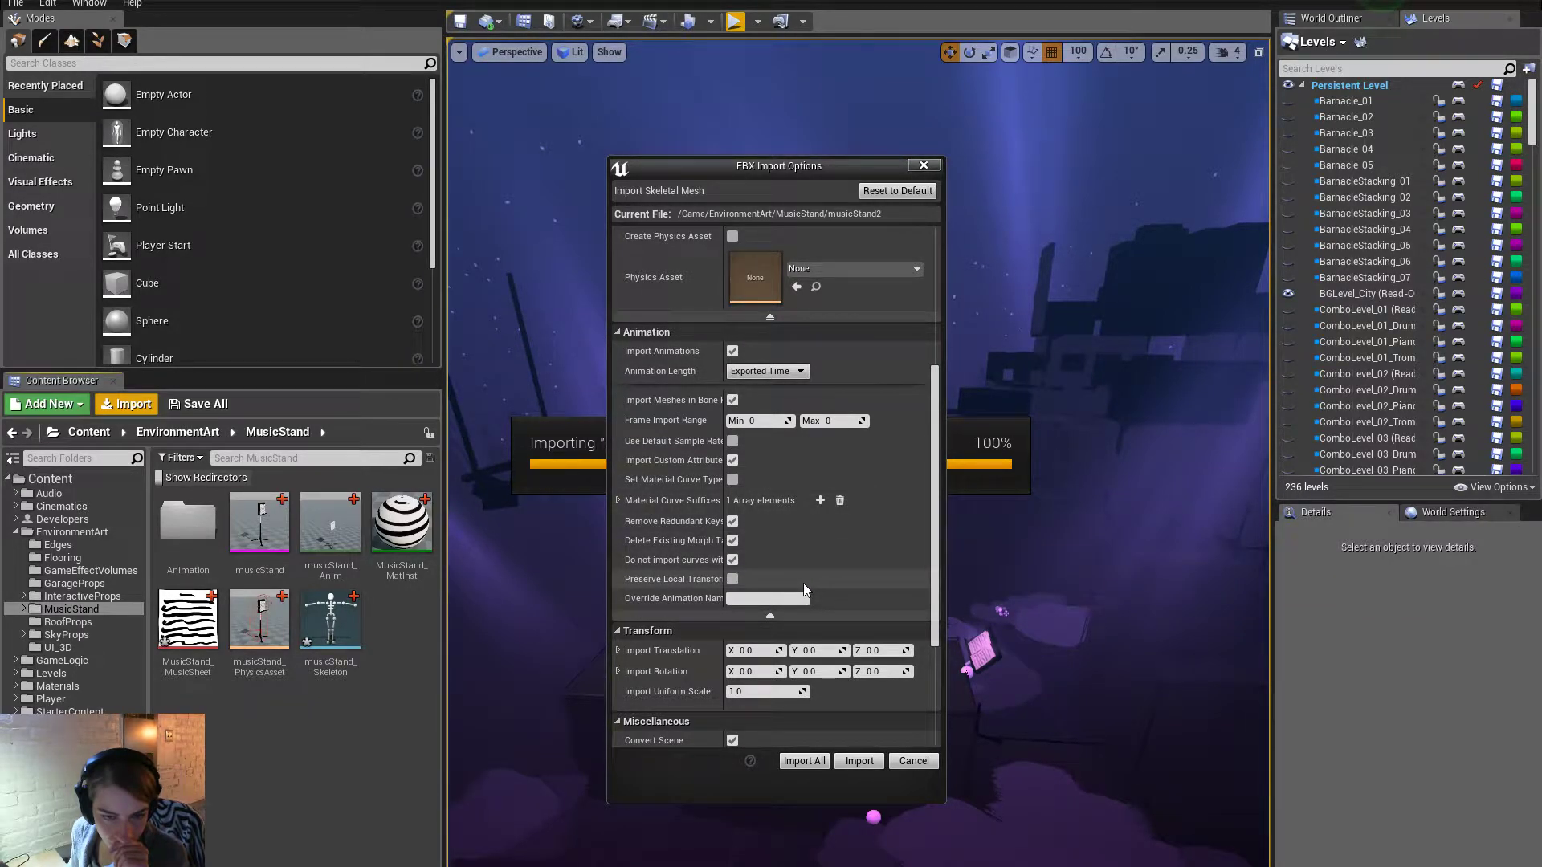
scroll(803, 583, "up", 2)
left_click(733, 428)
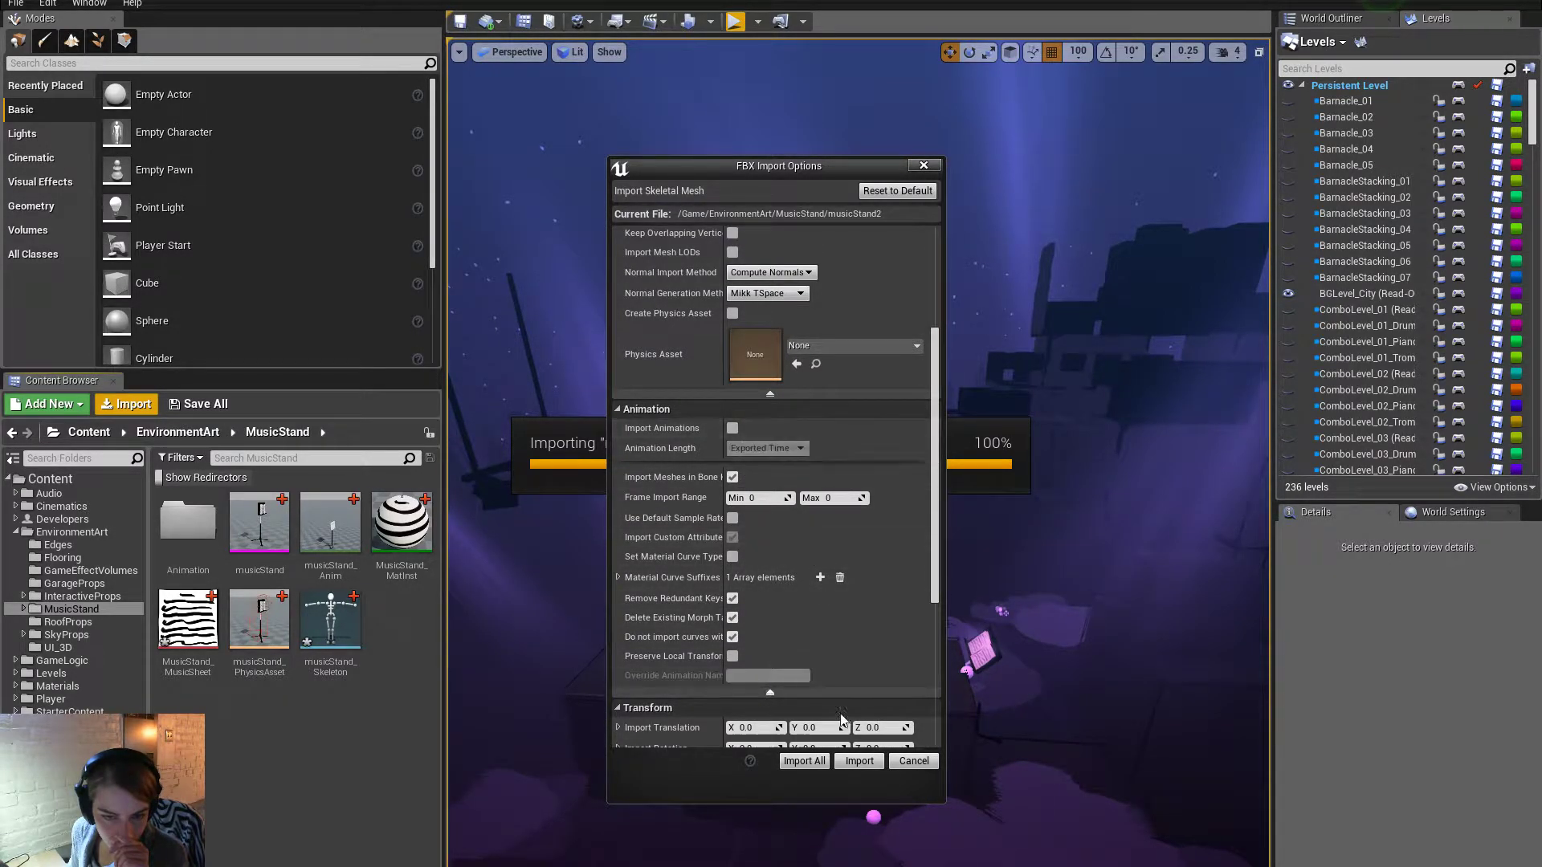
left_click(858, 760)
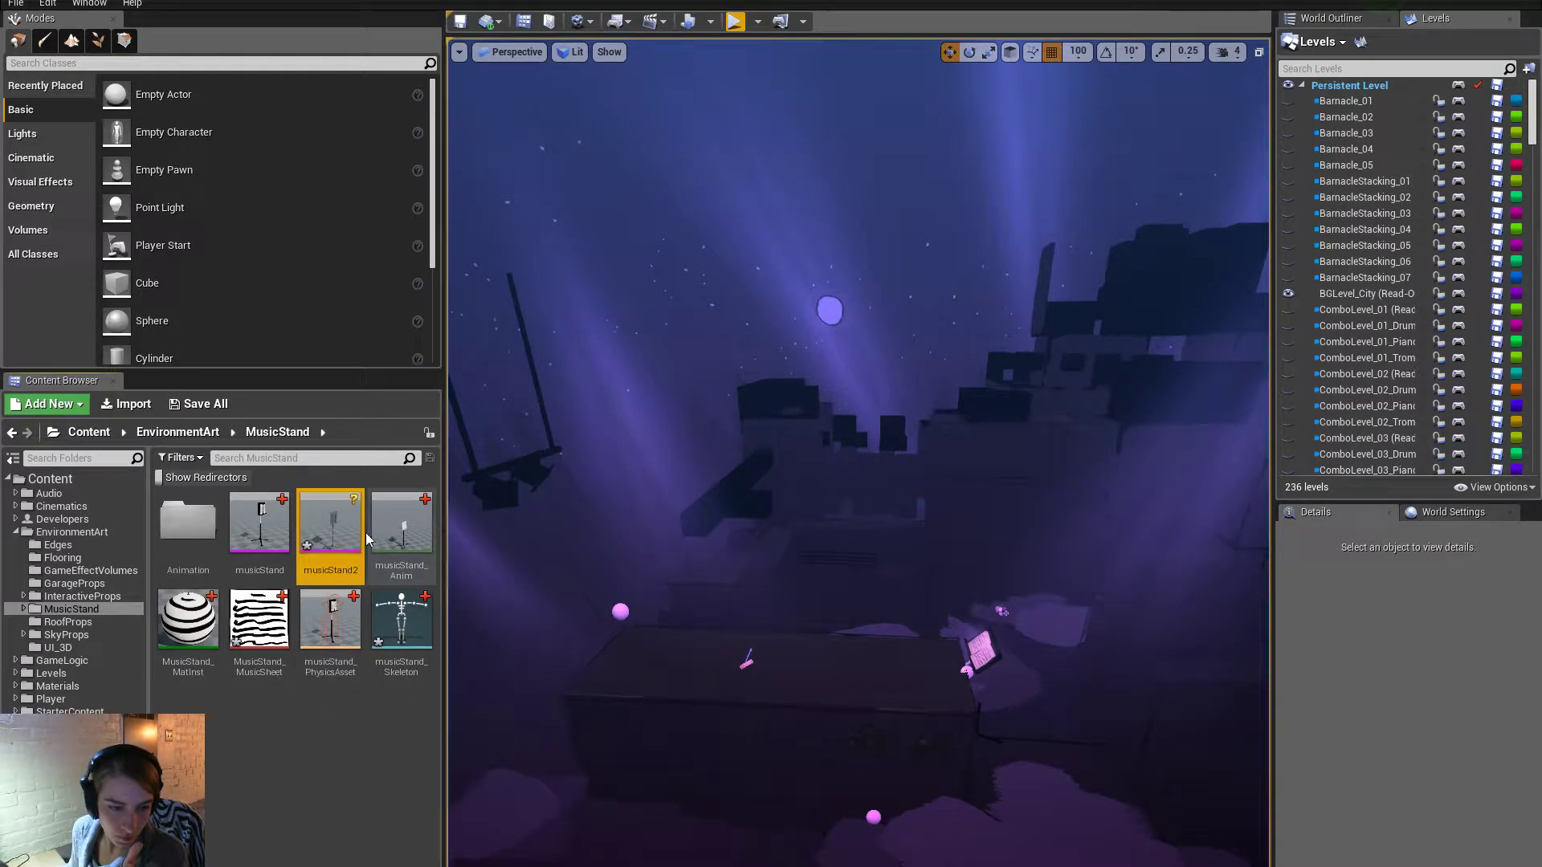
Open the musicStand2 skeletal mesh, preview its polySurface4 morph target at 1.0, and inspect the stand's front.
double_click(361, 533)
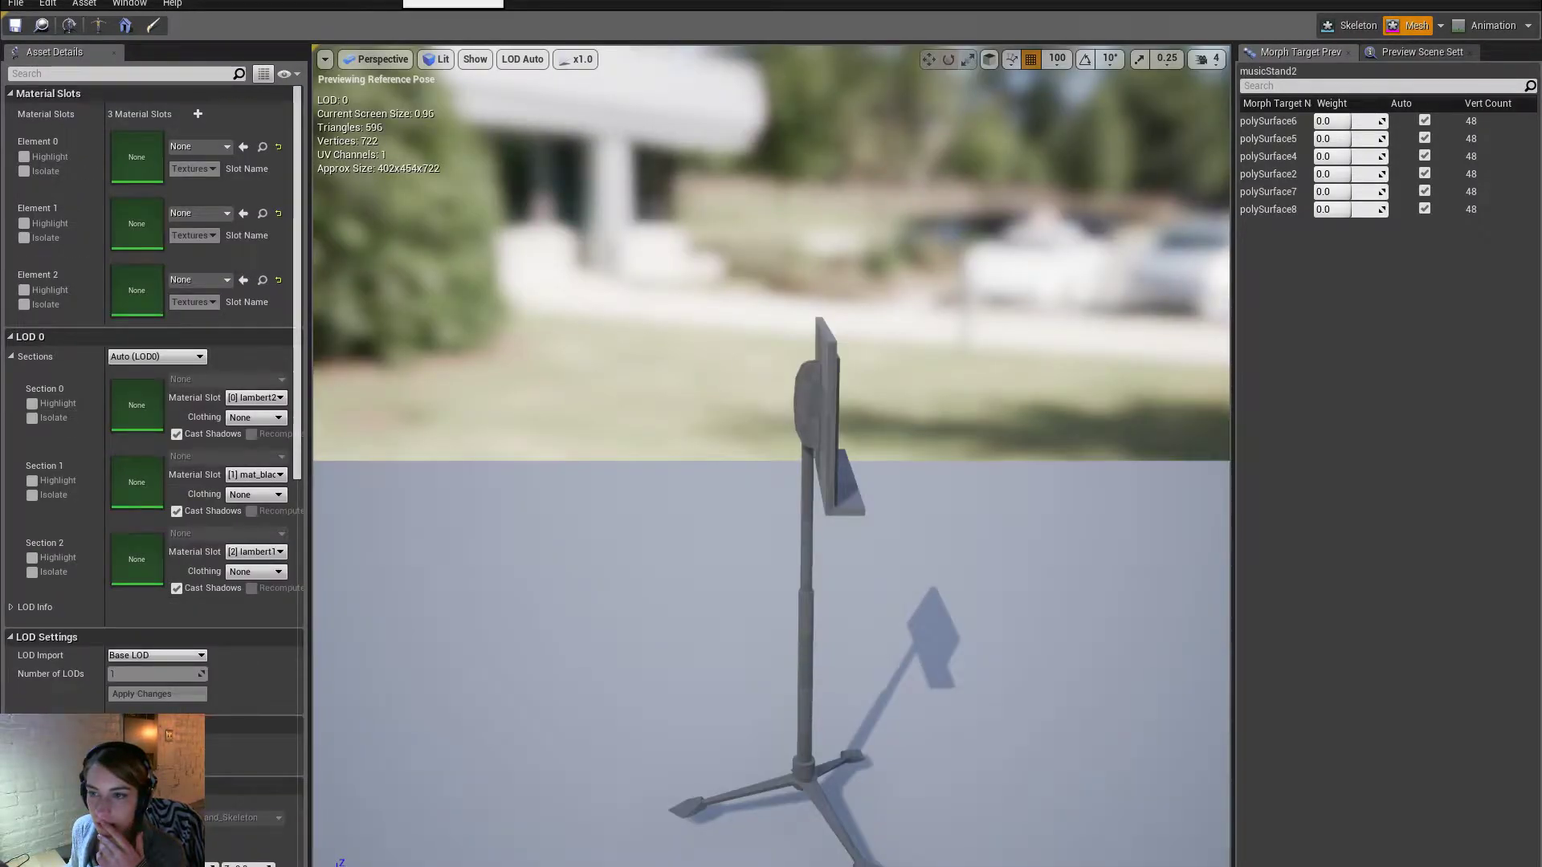
left_click_drag(1353, 158, 1387, 158)
right_click_drag(902, 289, 642, 289)
key("d")
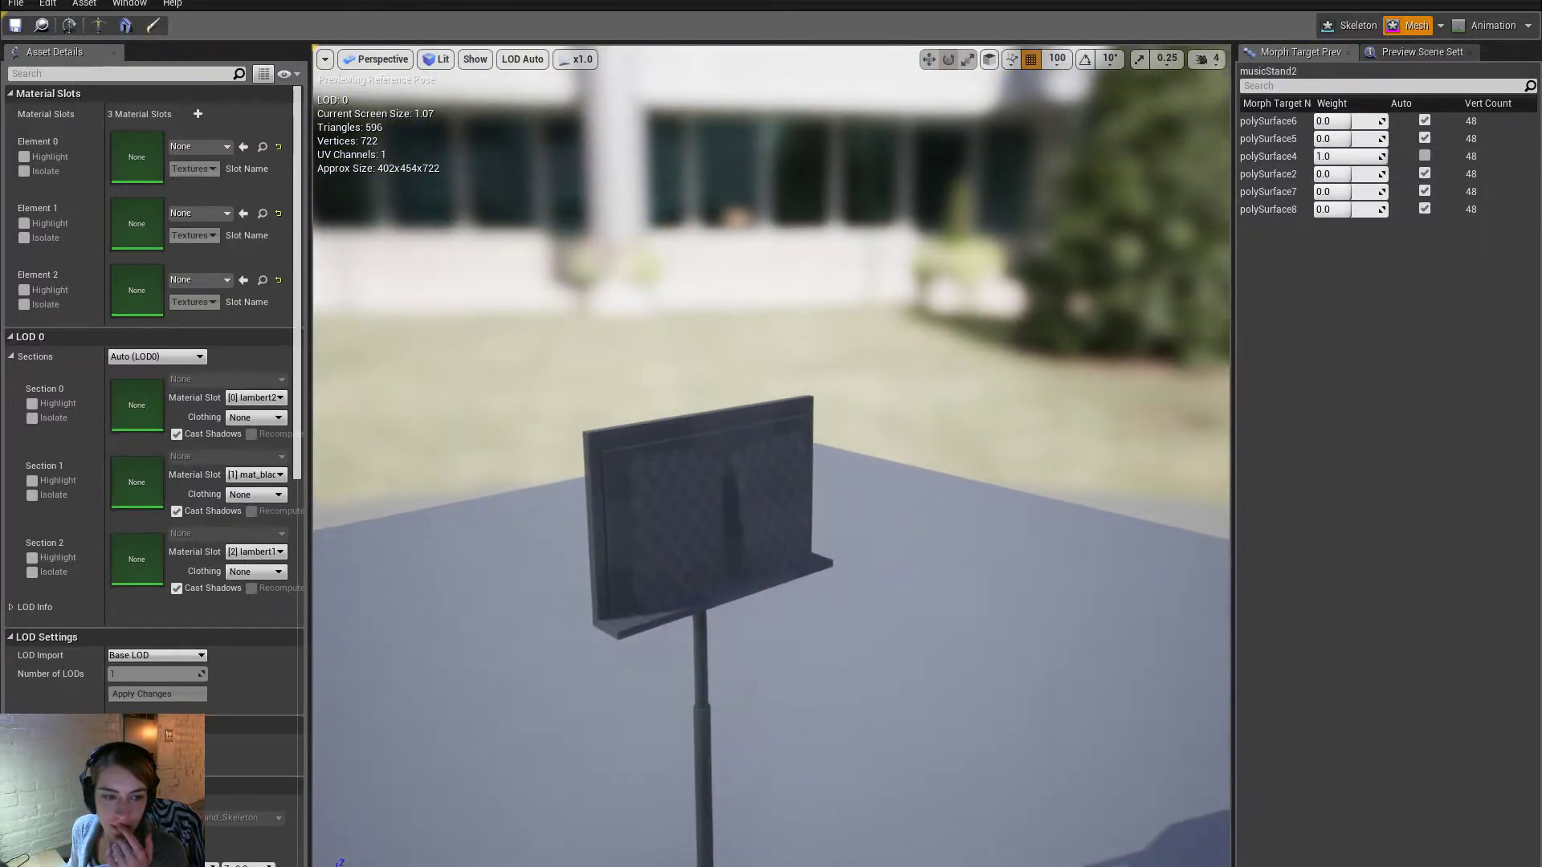
key("s")
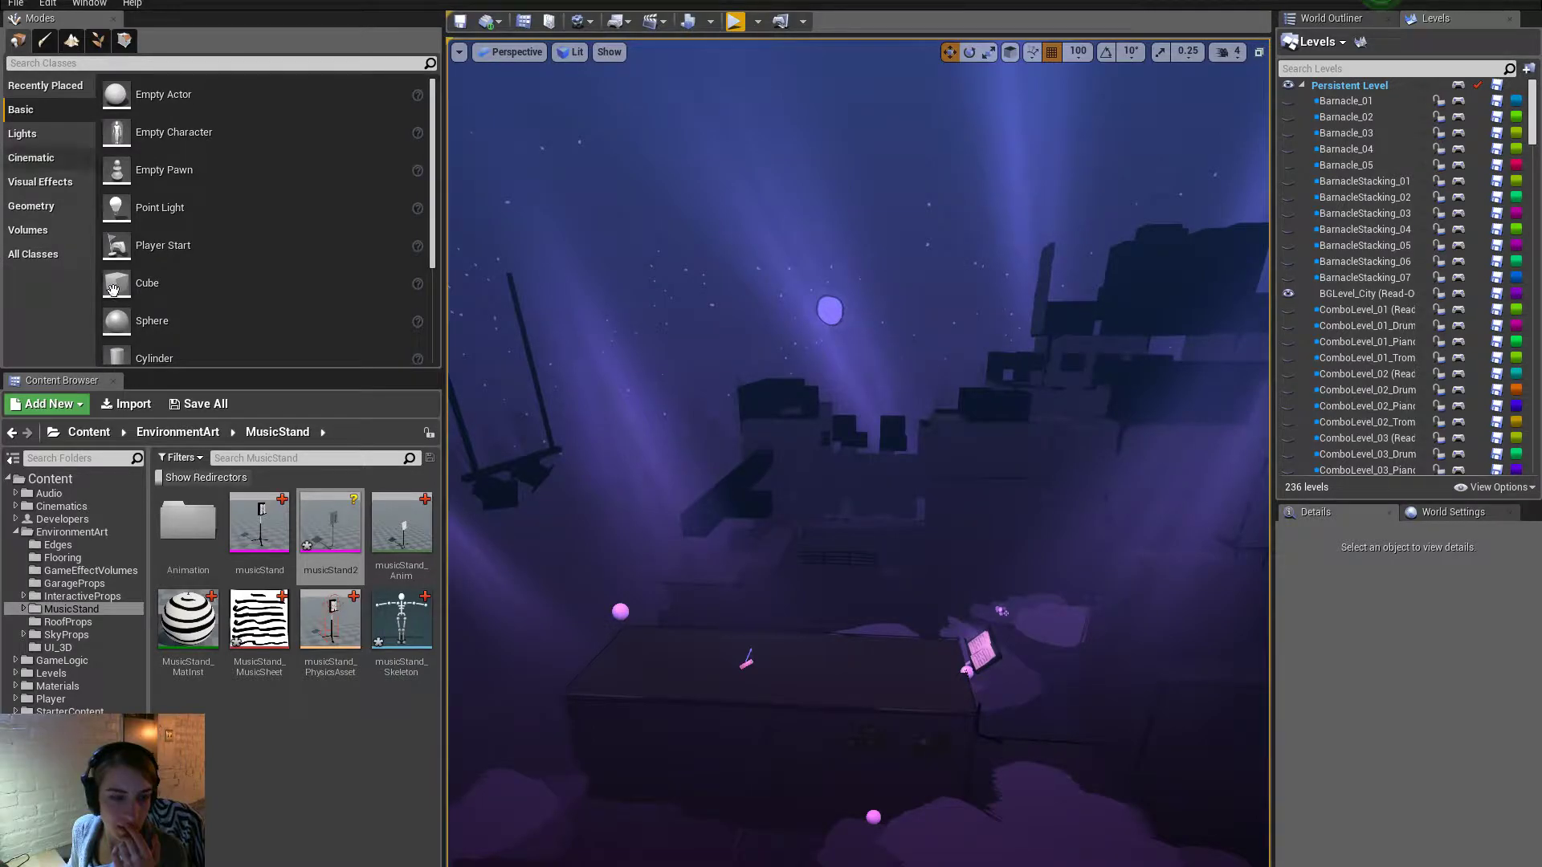
Reimport the original musicStand skeletal mesh from its source file and open it.
right_click(265, 522)
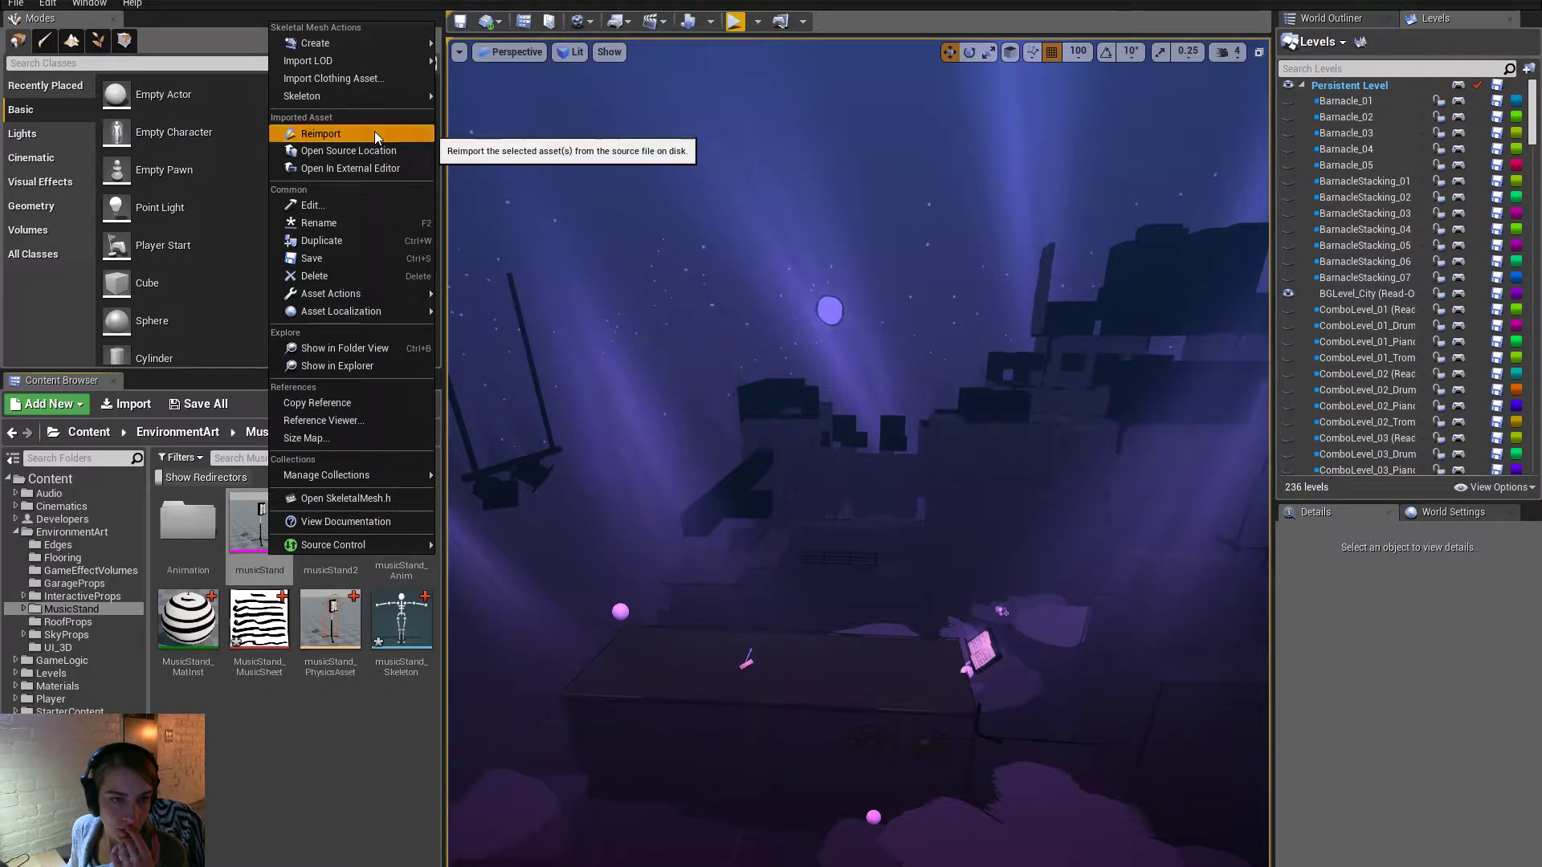
left_click(374, 133)
double_click(269, 554)
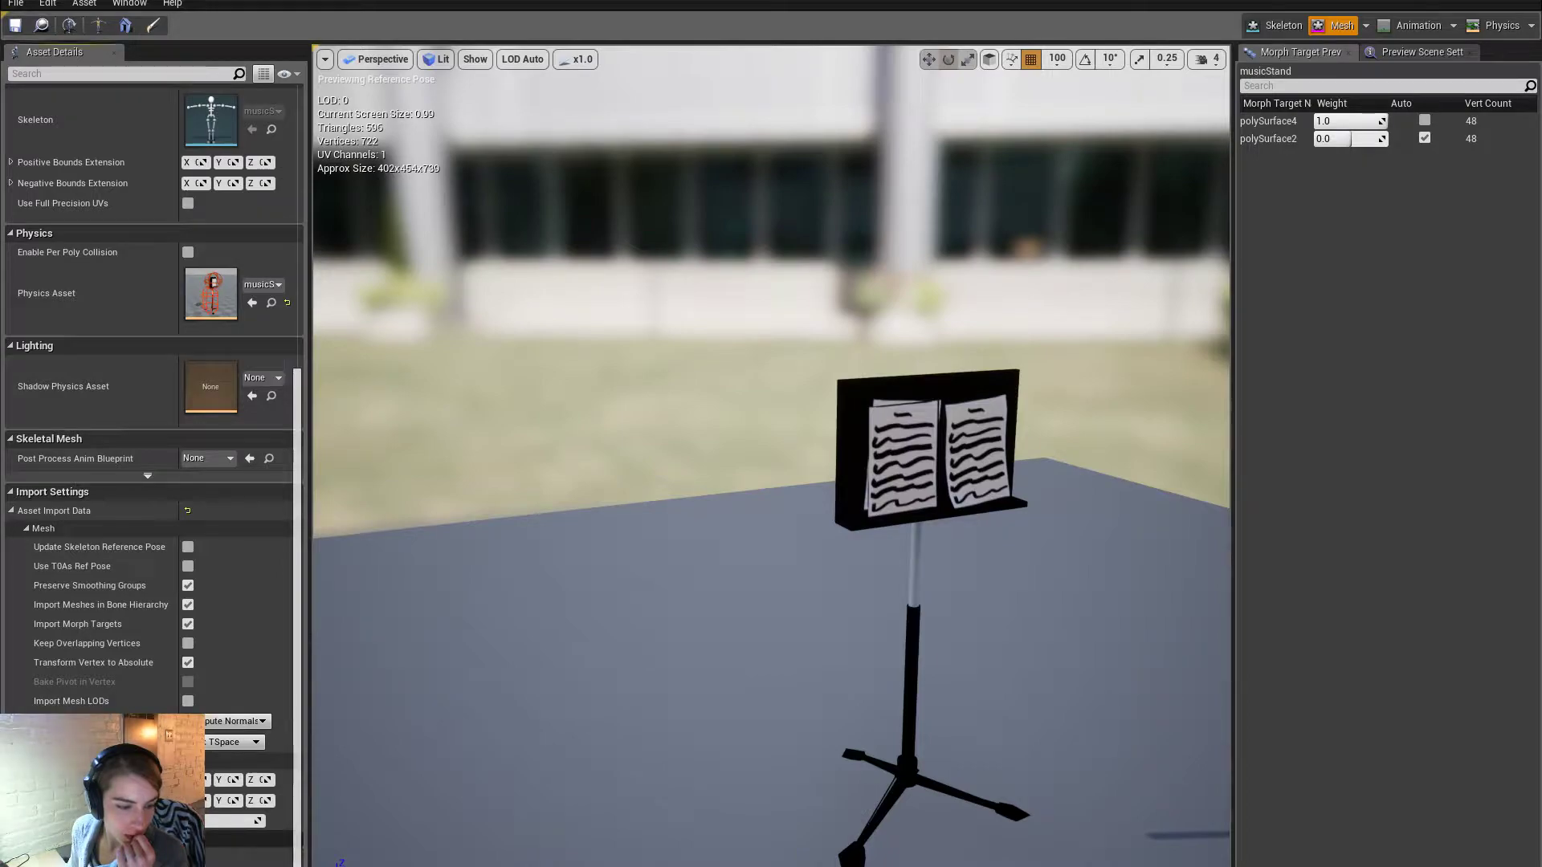
Examine musicStand's physics and asset import settings, including the morph target options, and close its editor.
scroll(44, 681, "down", 1)
scroll(44, 681, "down", 1)
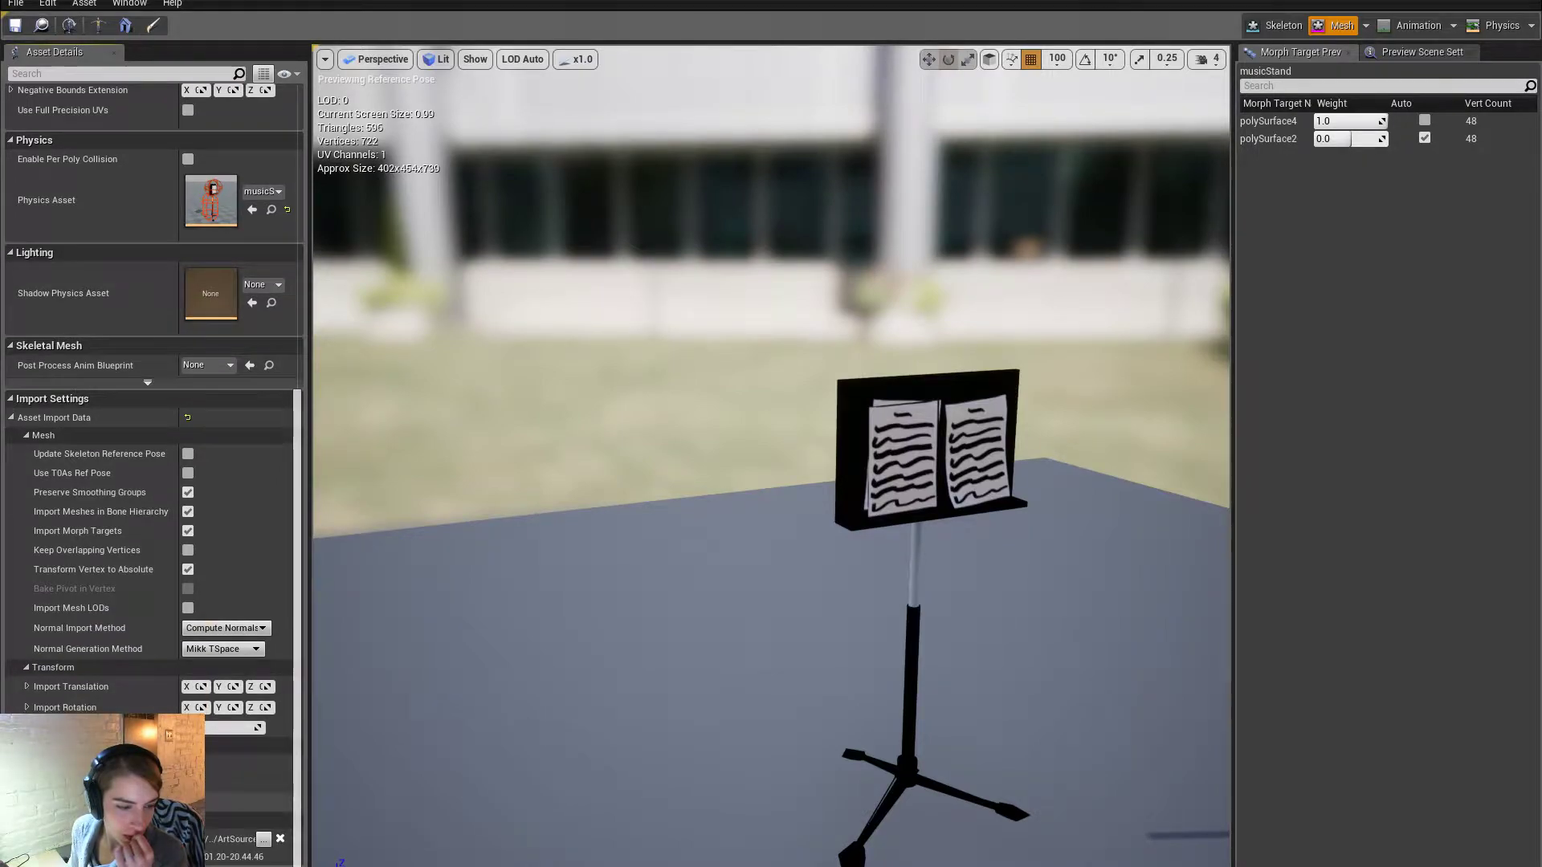
scroll(44, 681, "up", 2)
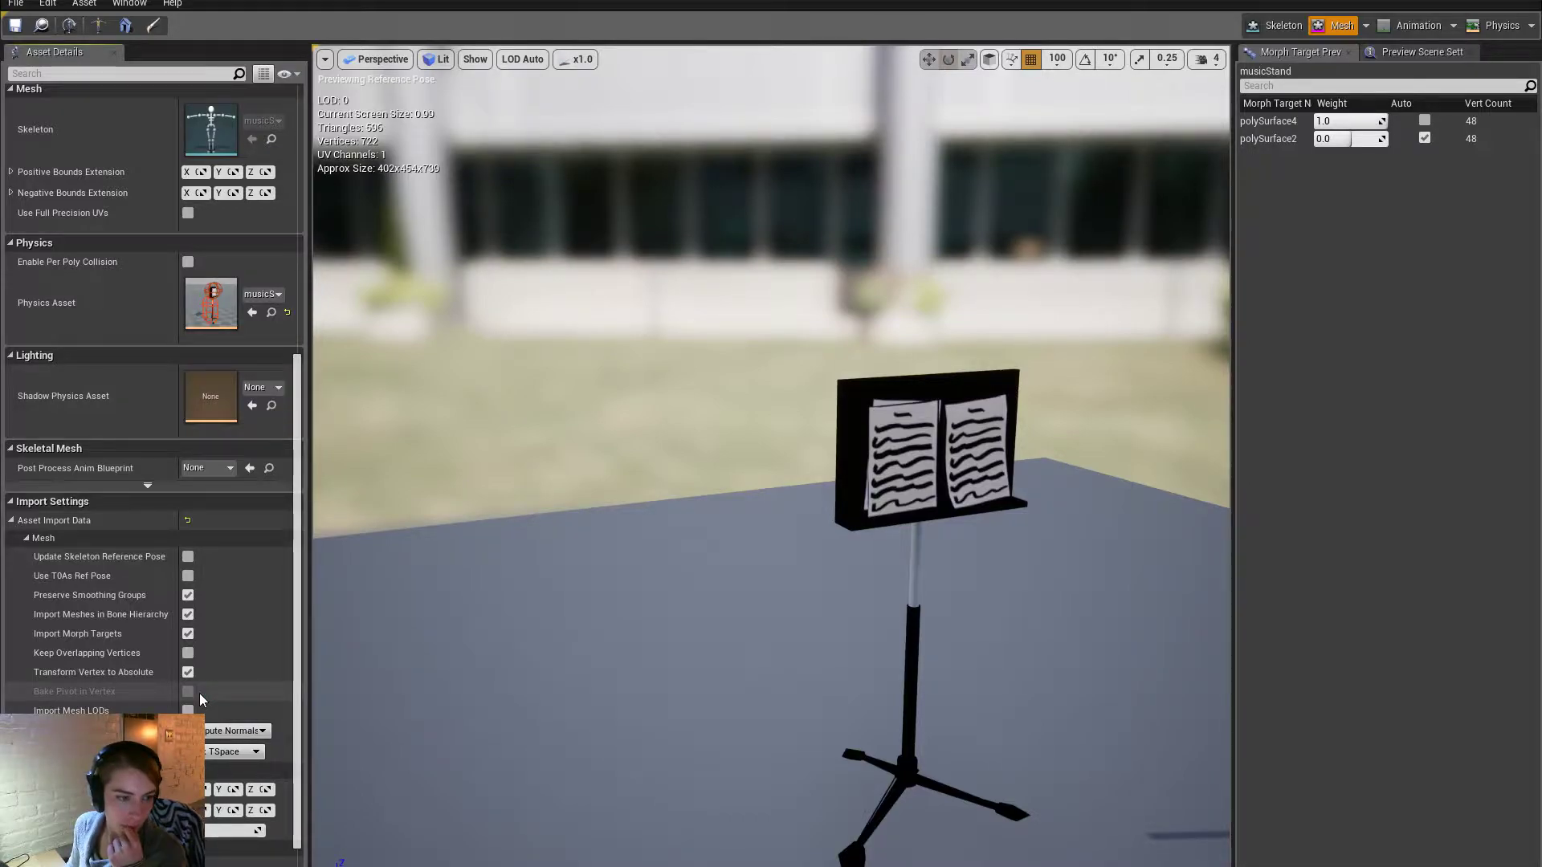
left_click_drag(299, 503, 296, 539)
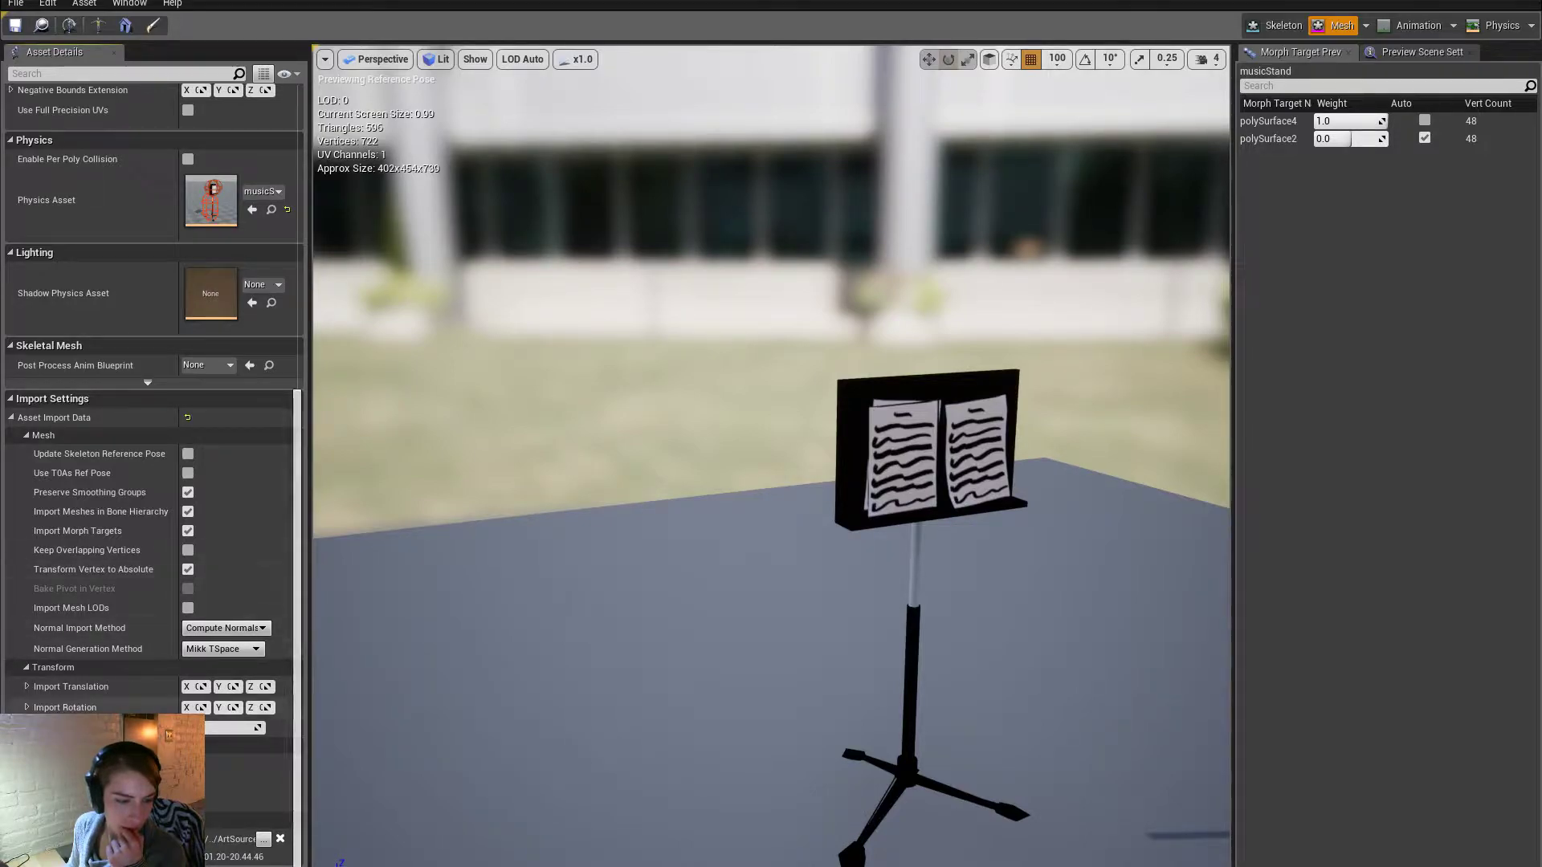
scroll(153, 402, "down", 2)
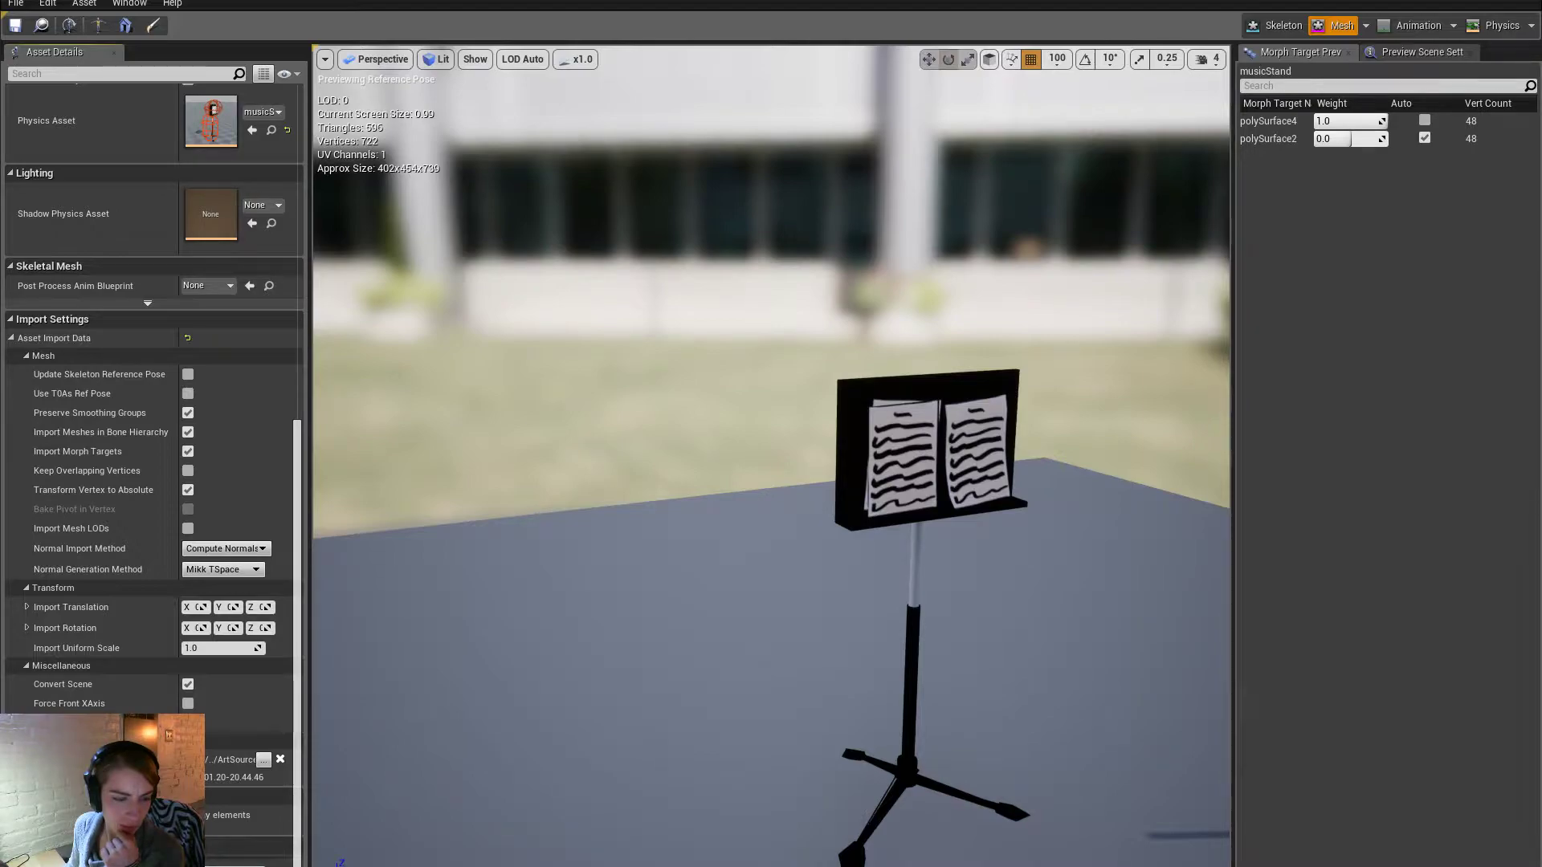
scroll(69, 592, "up", 1)
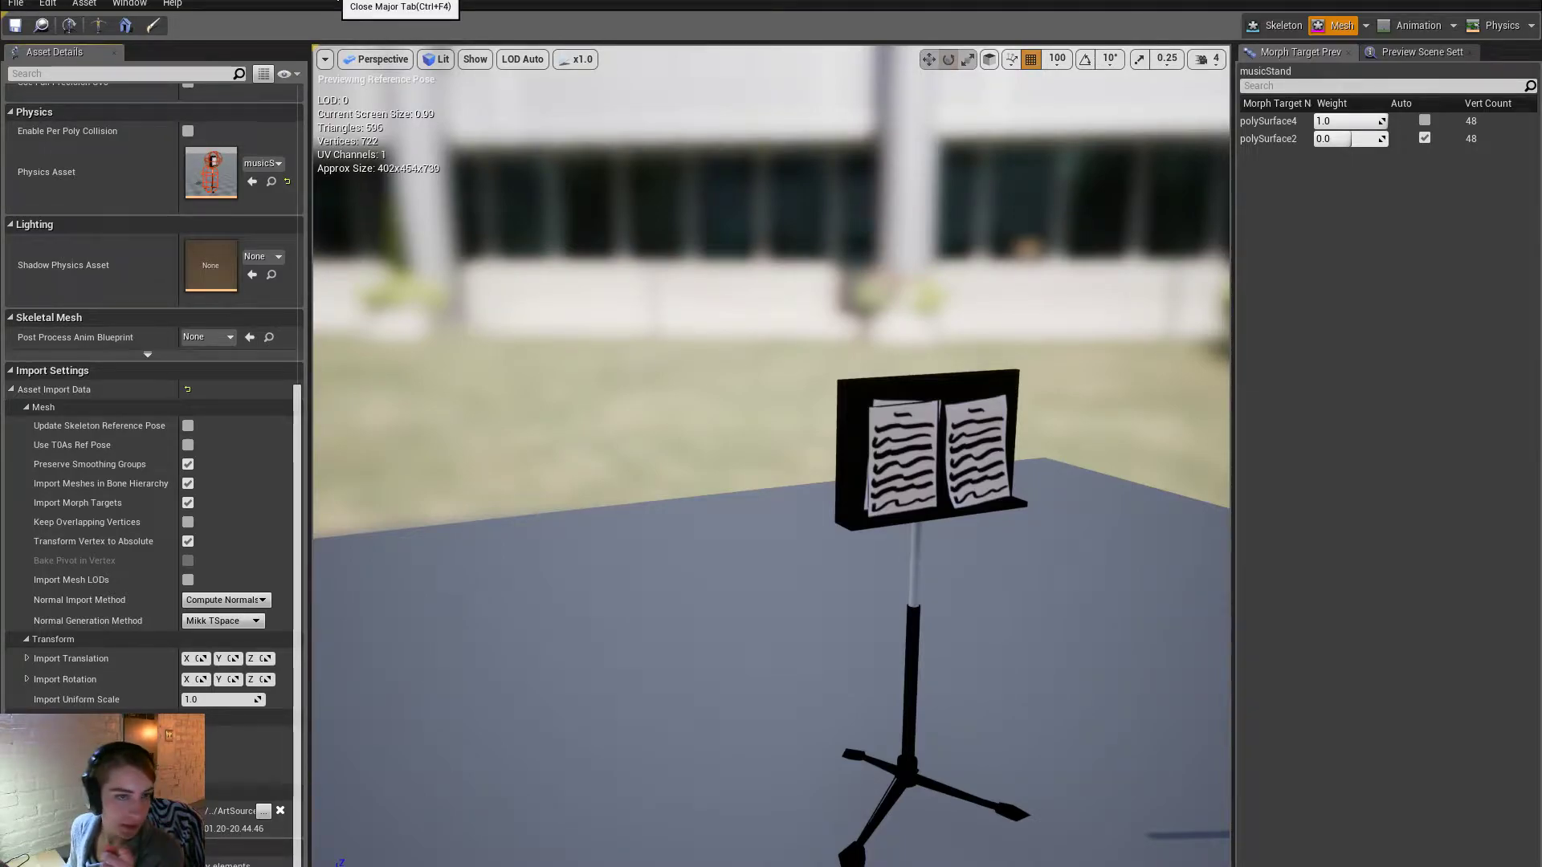
left_click(337, 2)
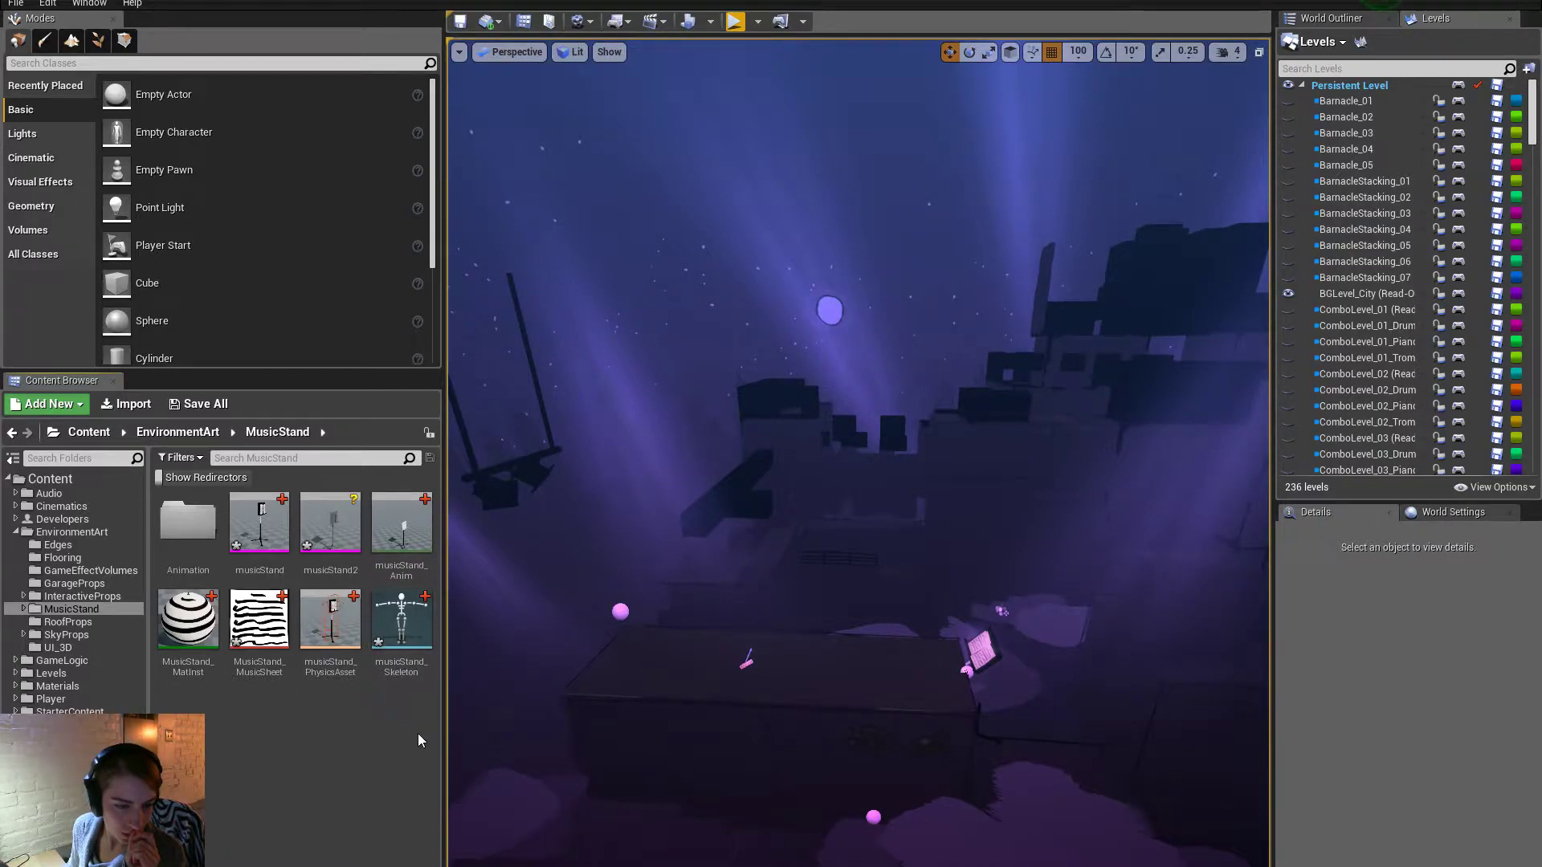
Open musicStand2 in a separate window set aside, and reopen musicStand to compare their morph targets and materials.
left_click(304, 536)
double_click(304, 536)
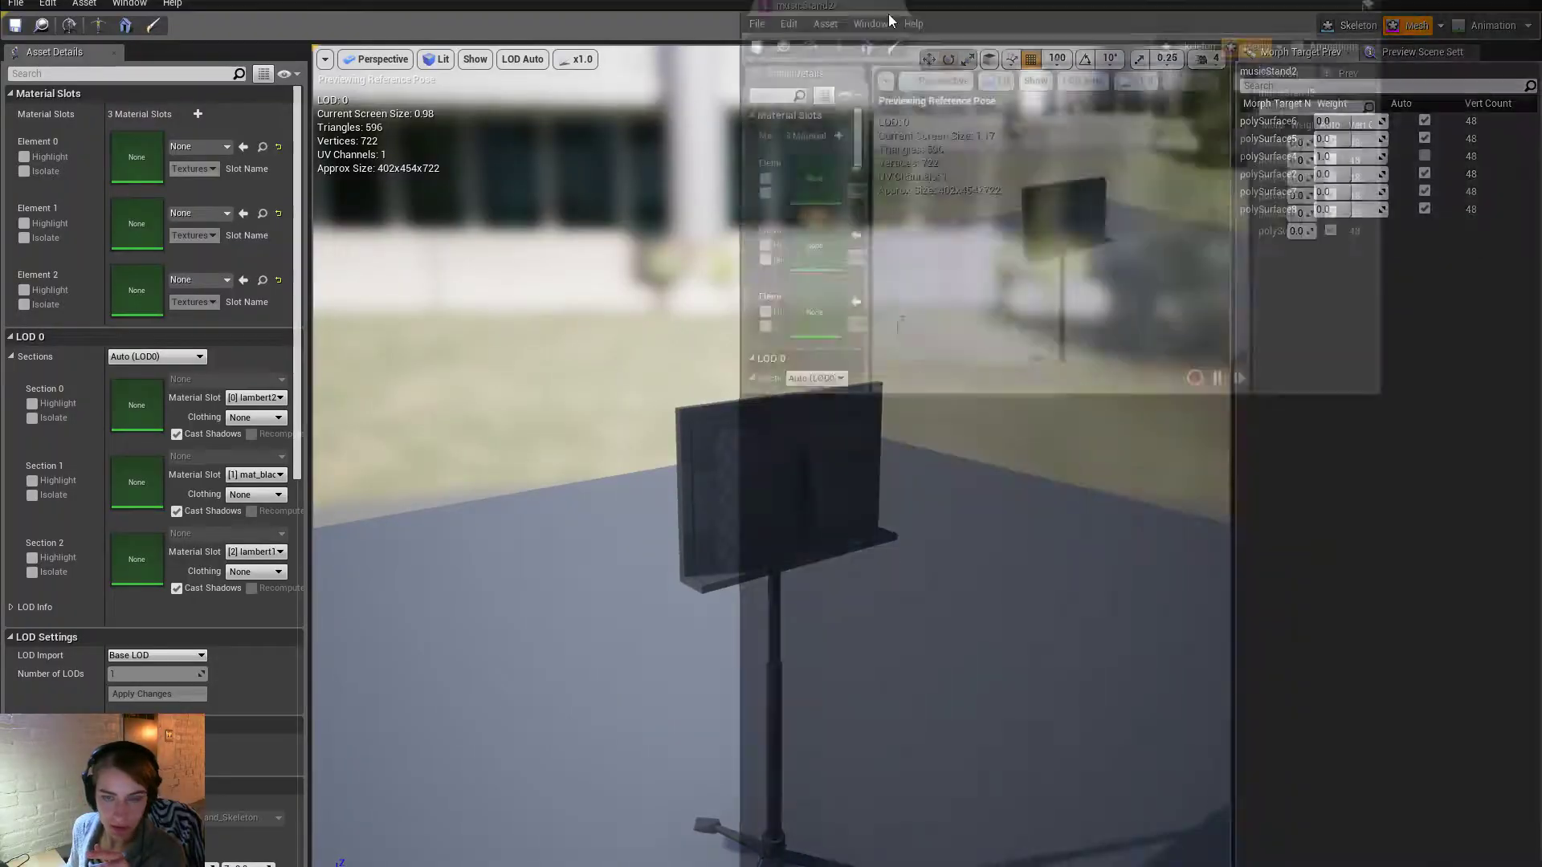
left_click_drag(889, 21, 1477, 99)
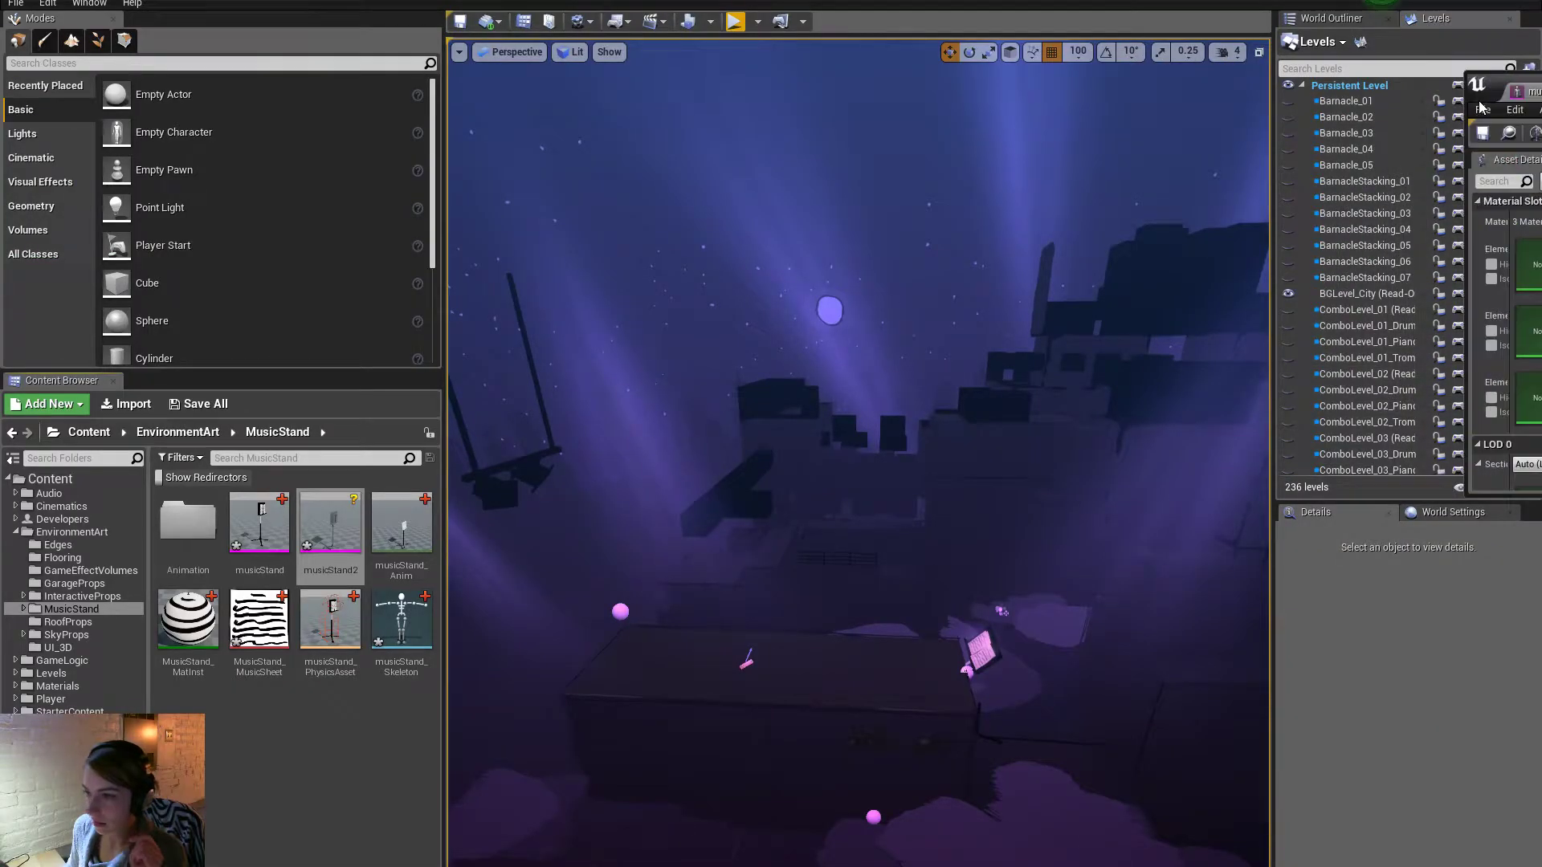
double_click(244, 517)
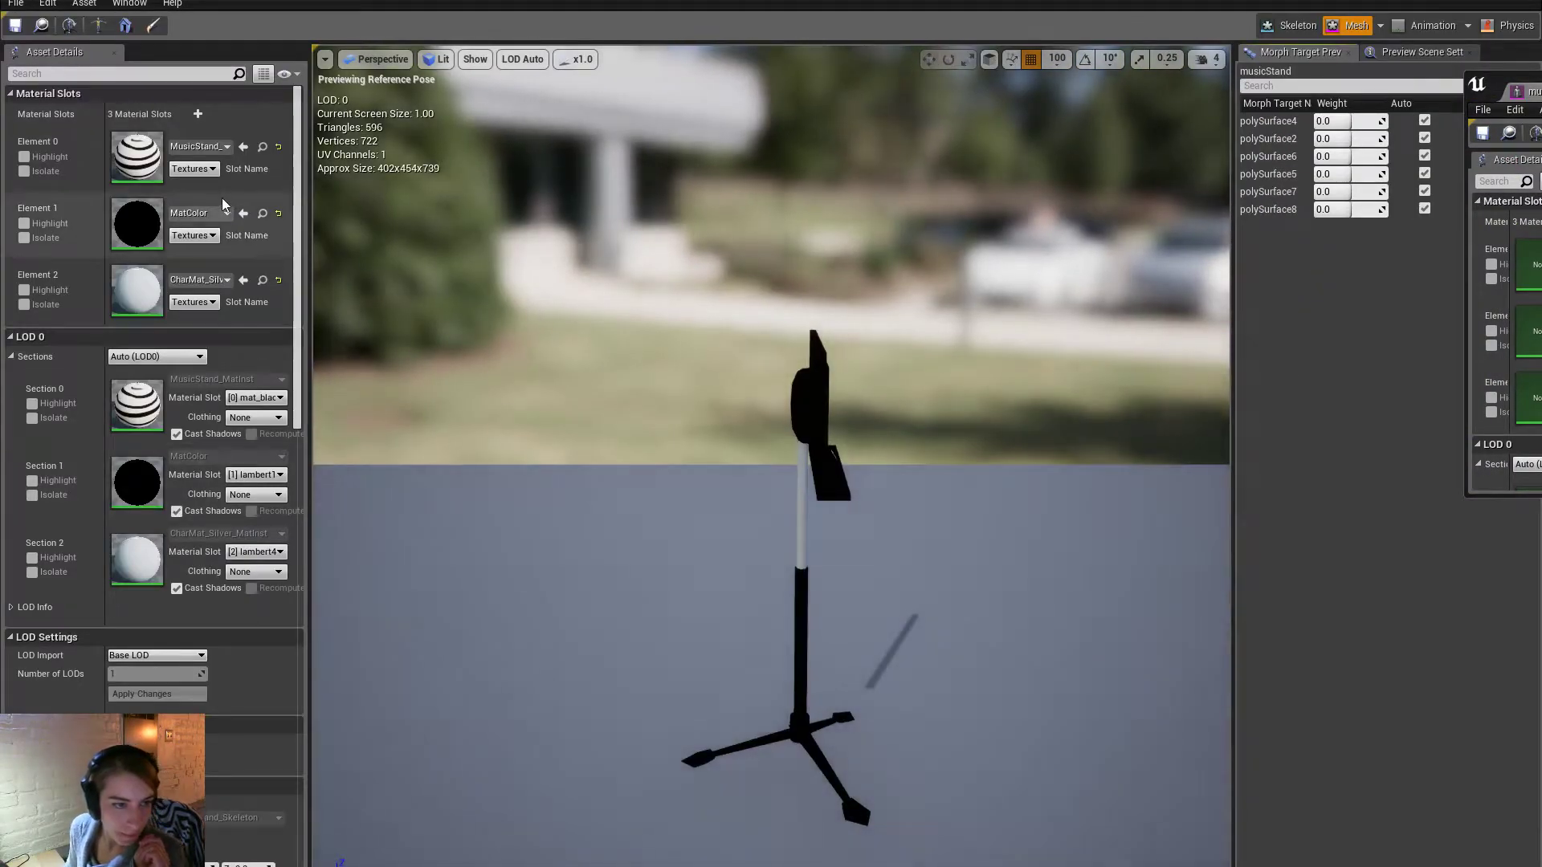
Assign musicStand's Element 0 material, MusicStand_MatInst, to Element 0 of musicStand2.
left_click(263, 148)
left_click_drag(1541, 84, 980, 142)
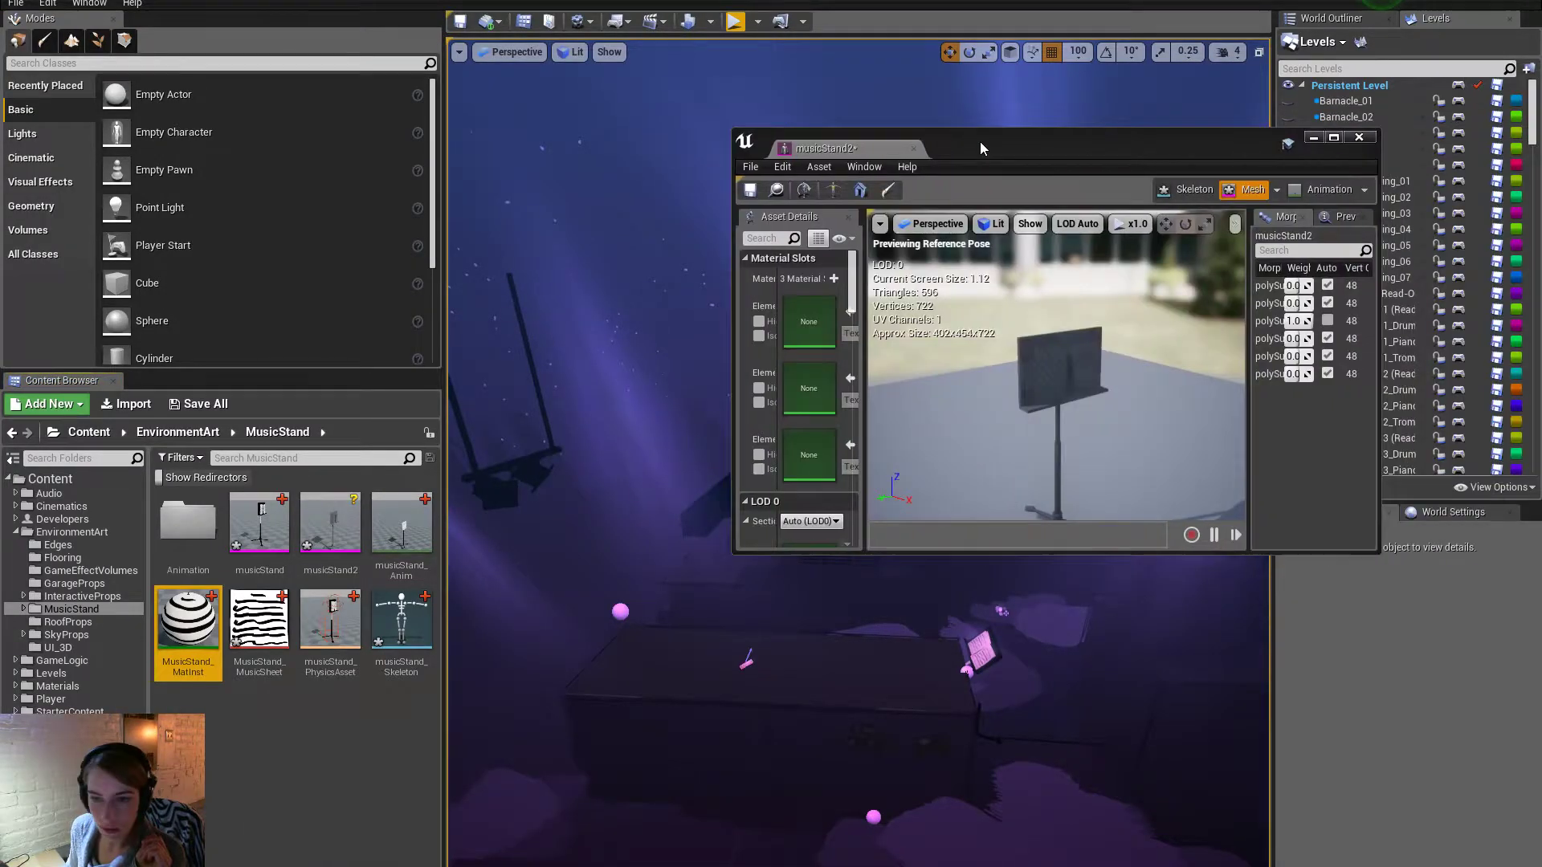
left_click_drag(866, 340, 1066, 337)
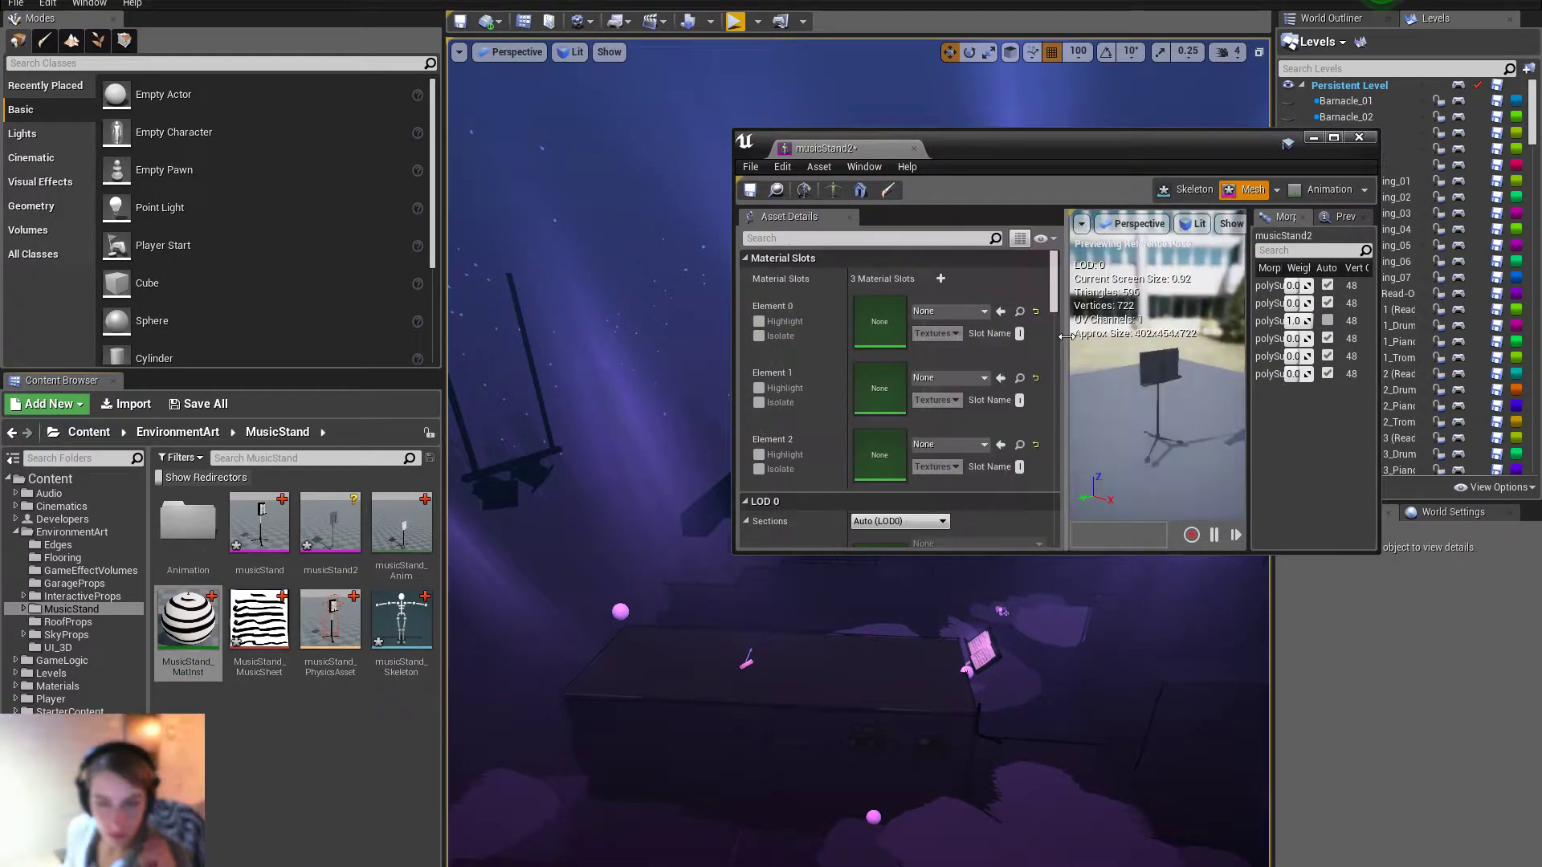
left_click(1000, 311)
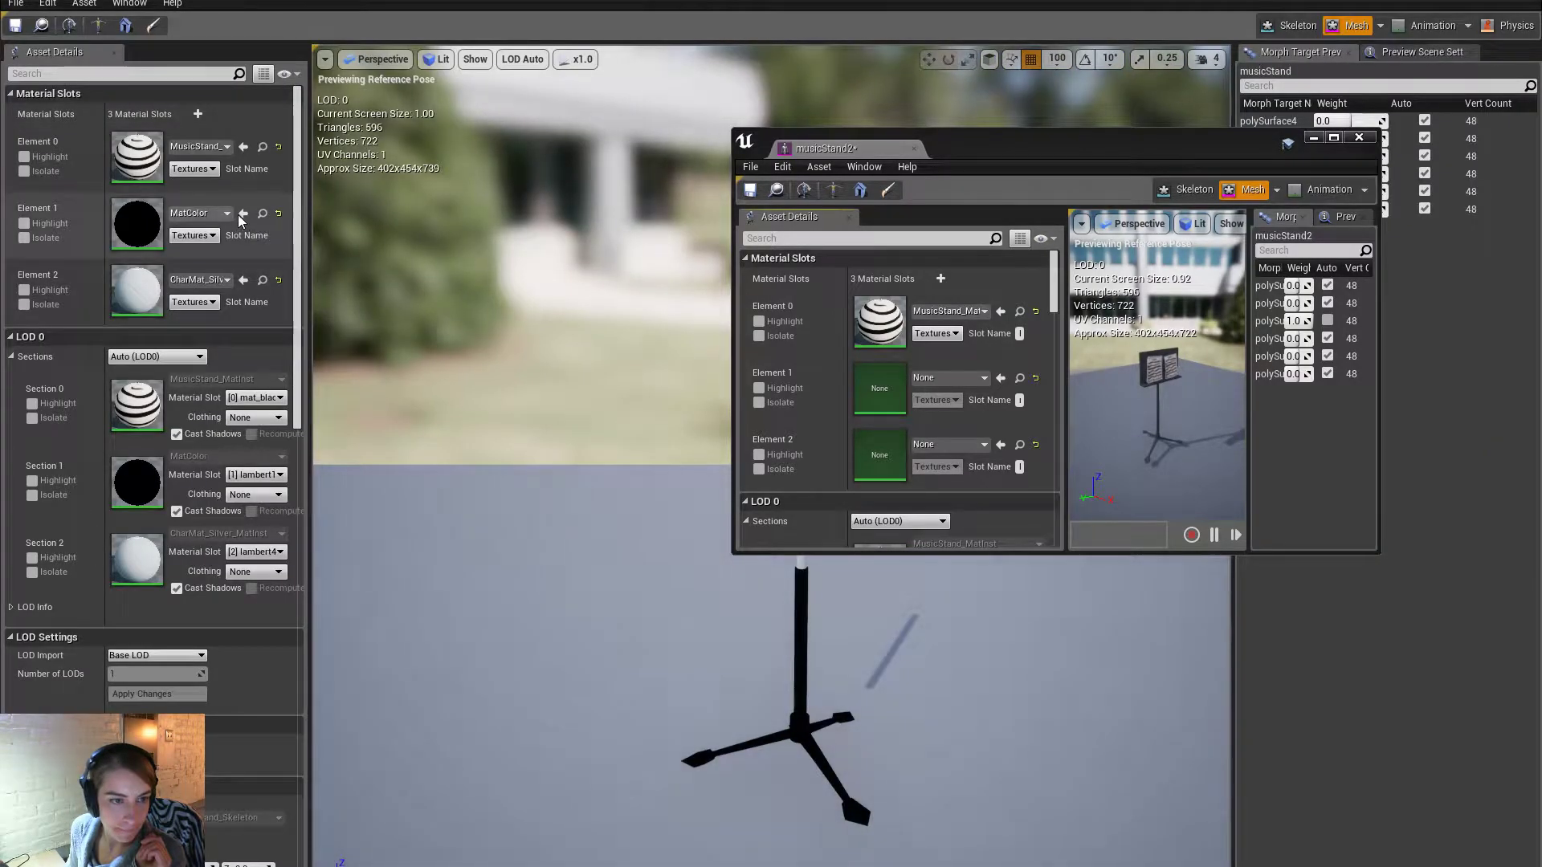
Assign musicStand's MatColor material to Element 1 and its CharMat_Silver_MatInst material to Element 2 of musicStand2.
left_click(262, 214)
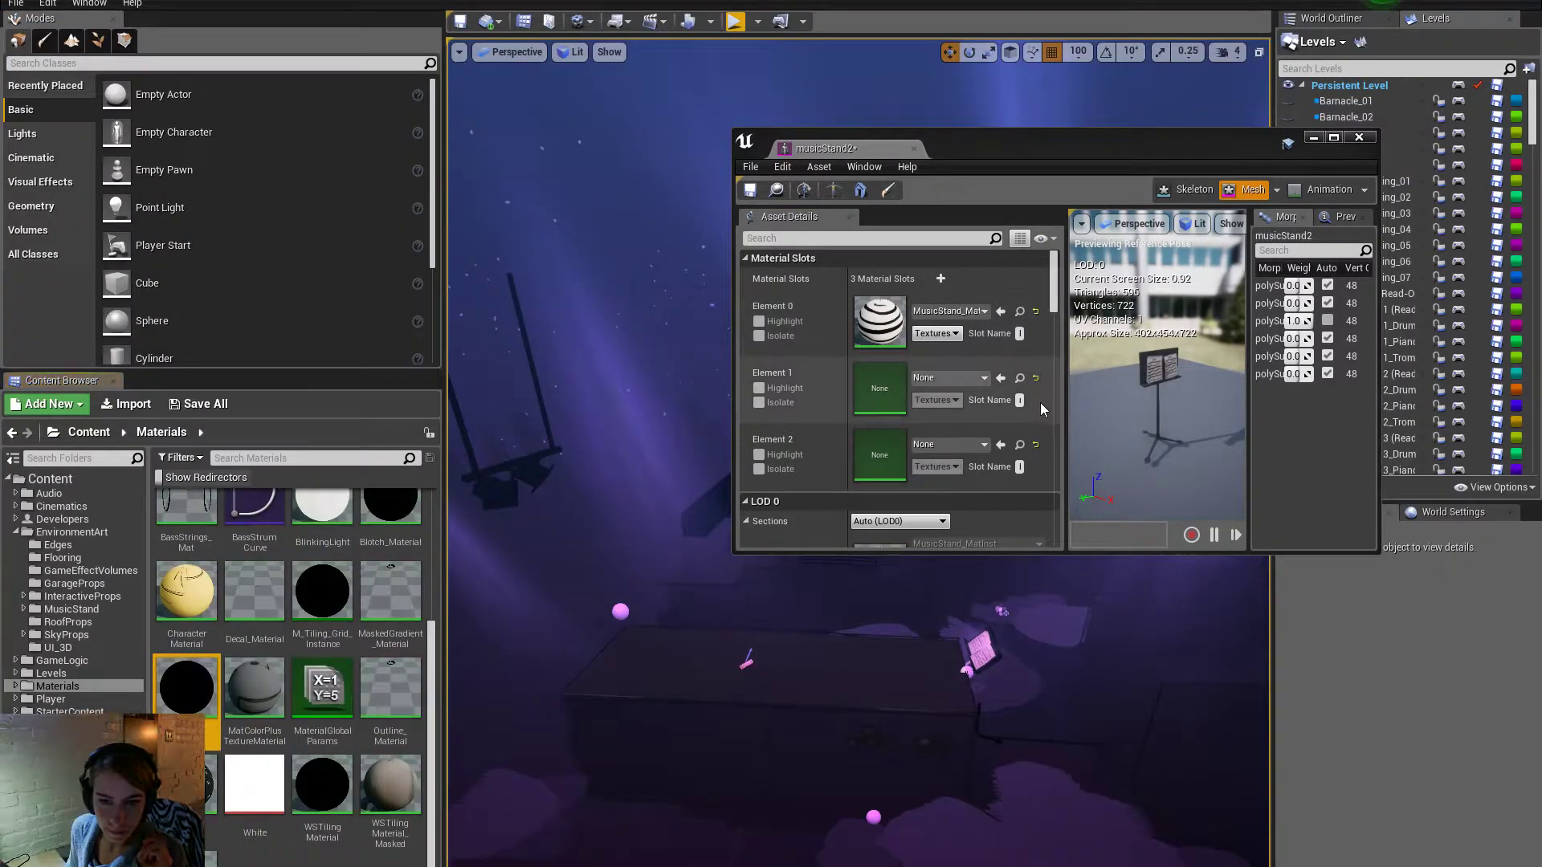
left_click(999, 378)
left_click(249, 1)
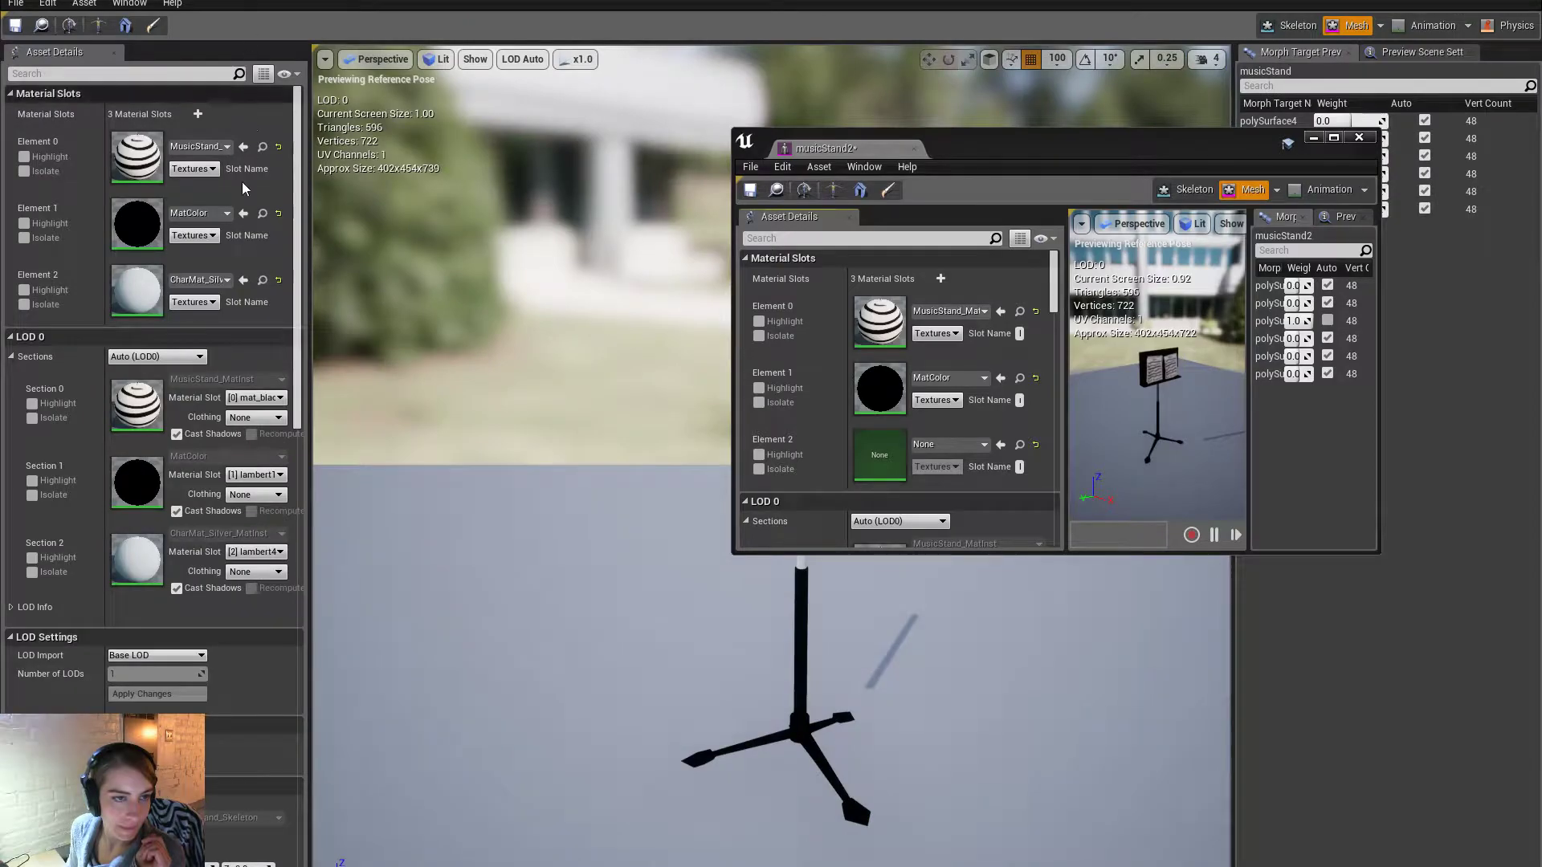
left_click(262, 280)
left_click(990, 443)
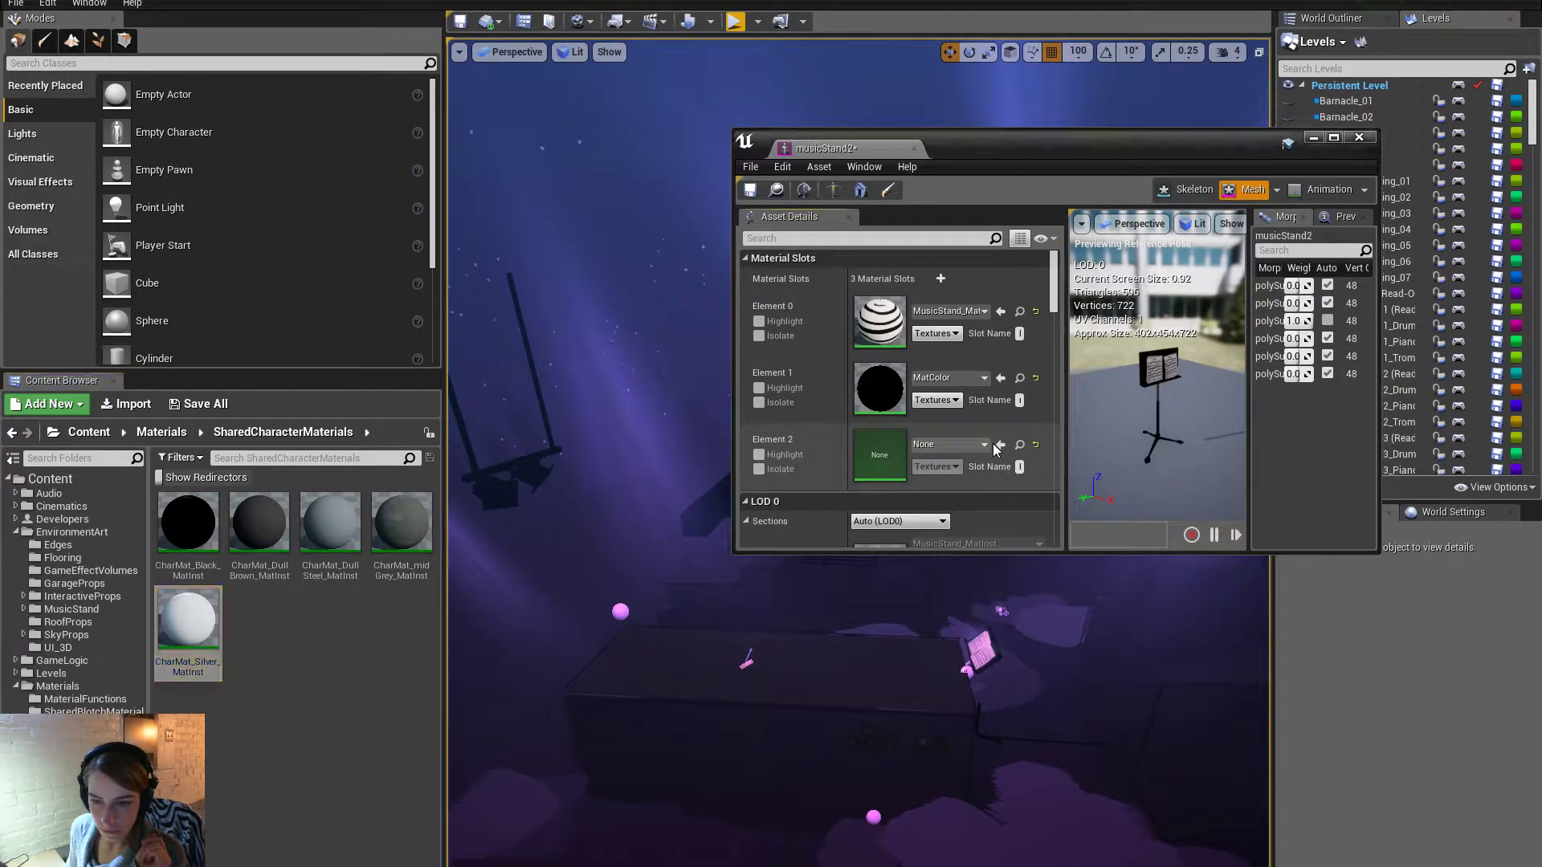
left_click(1000, 444)
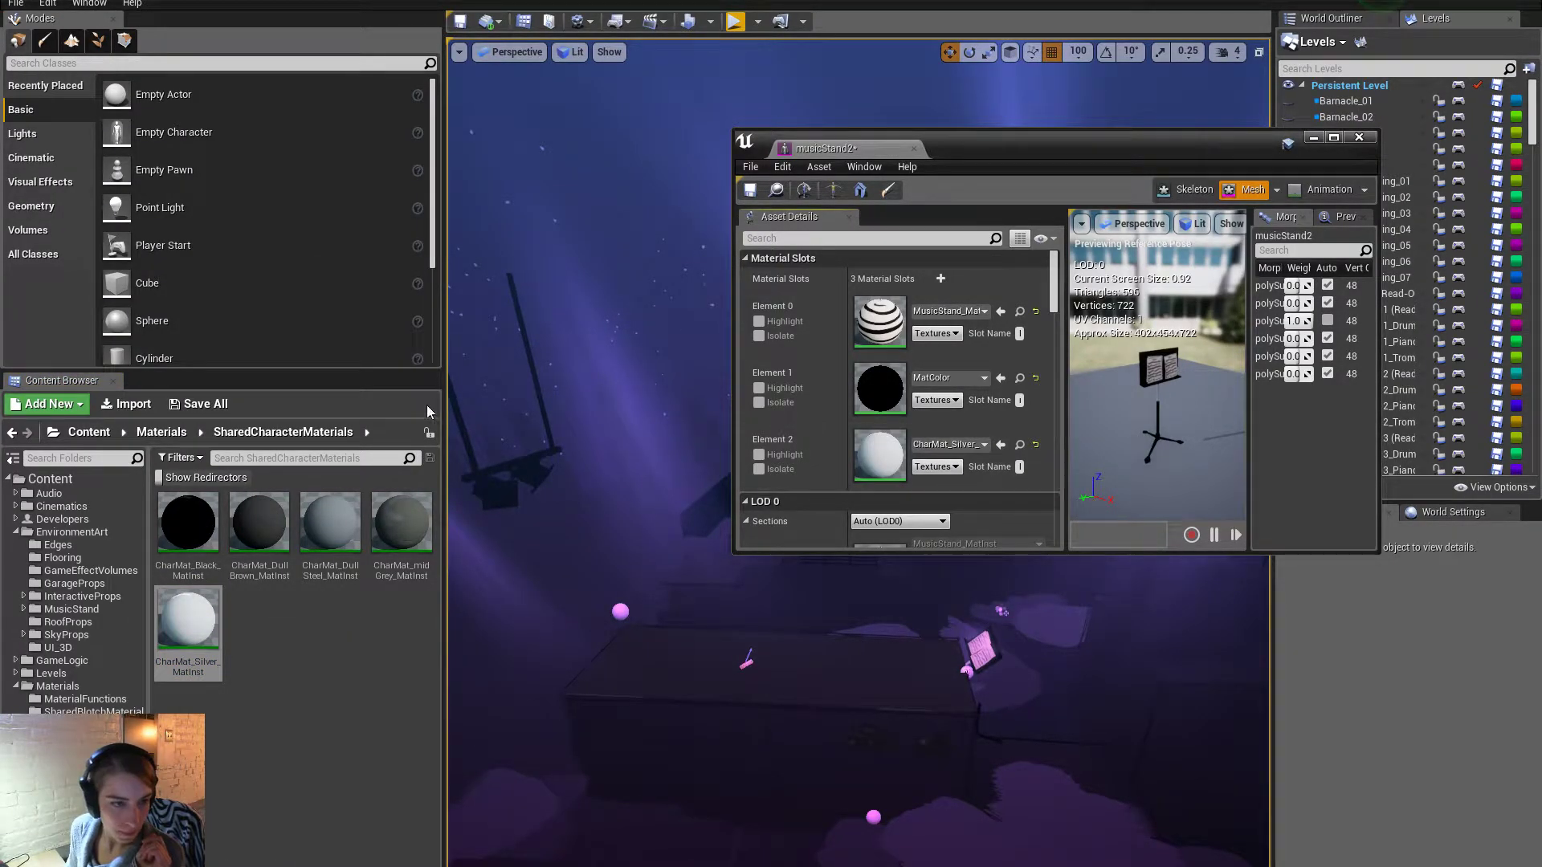
Browse the content folders back to EnvironmentArt/MusicStand.
left_click(68, 675)
left_click(96, 649)
left_click(114, 544)
left_click(118, 521)
left_click(93, 688)
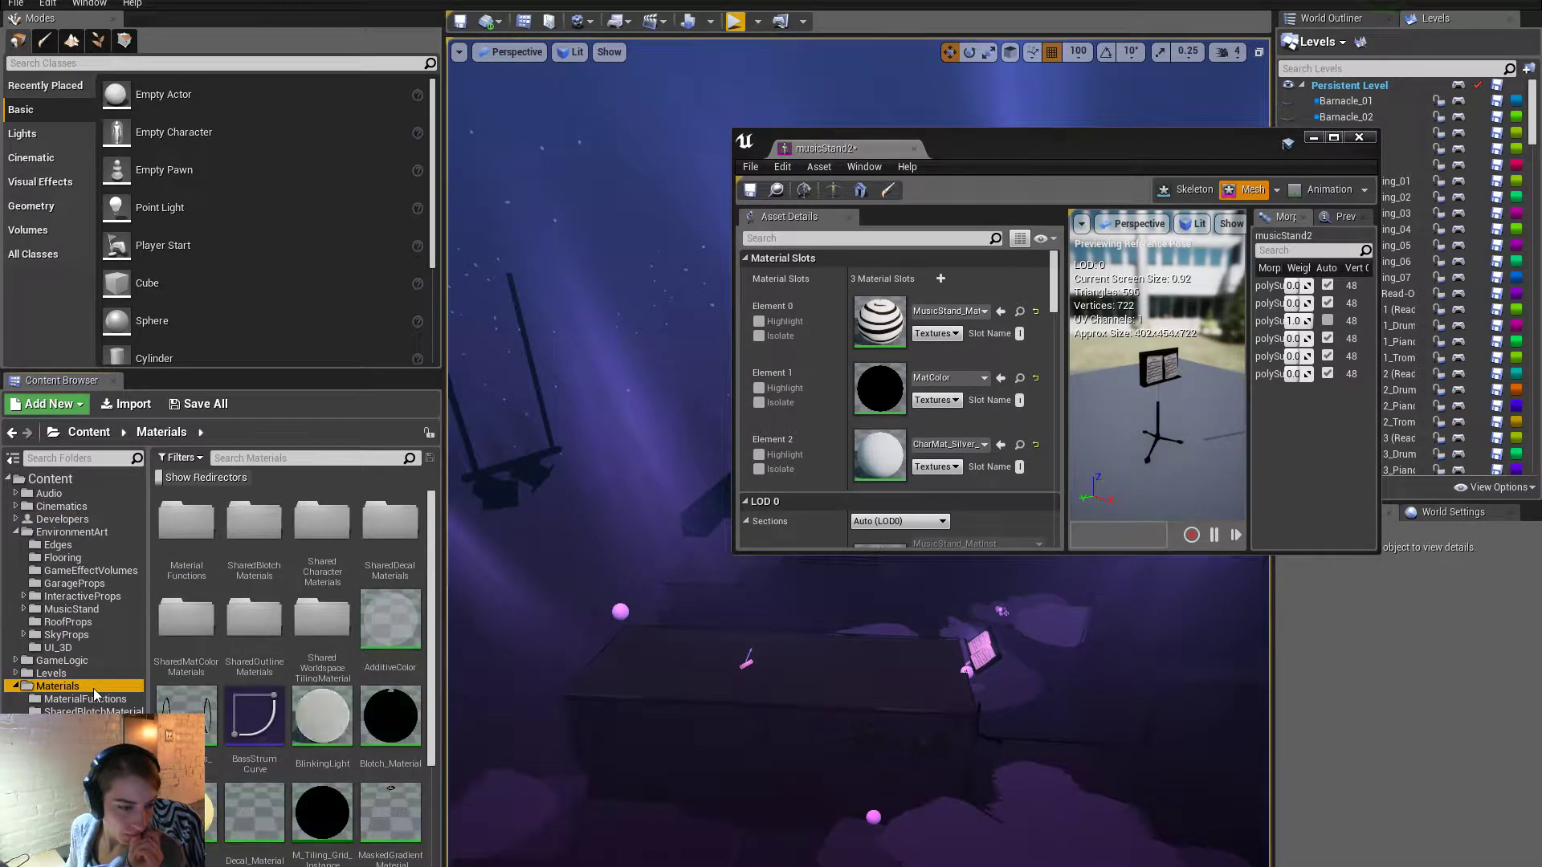
scroll(258, 858, "up", 2)
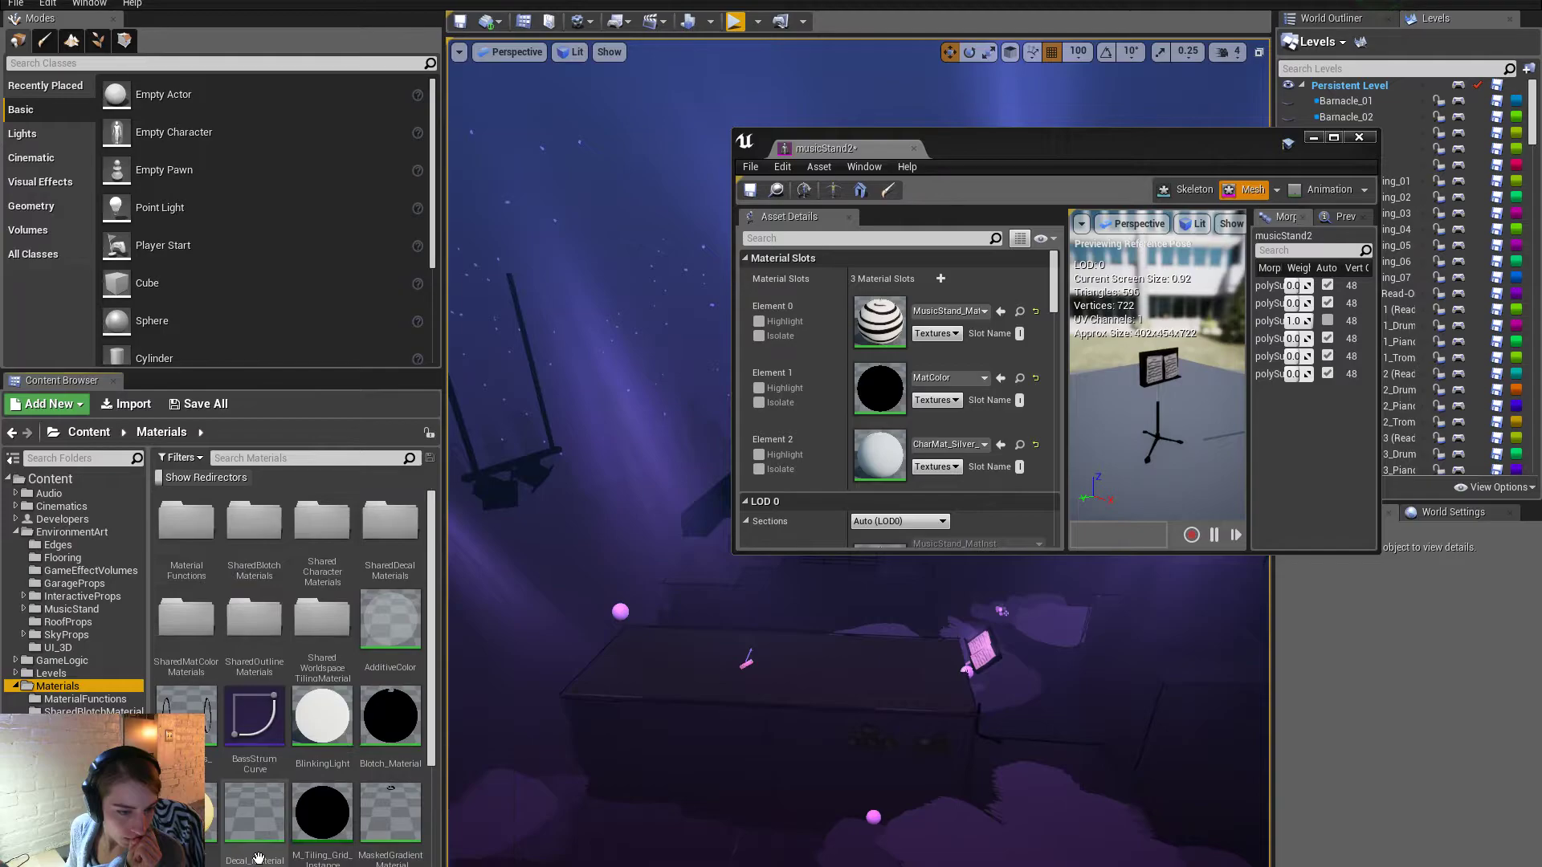
left_click(114, 620)
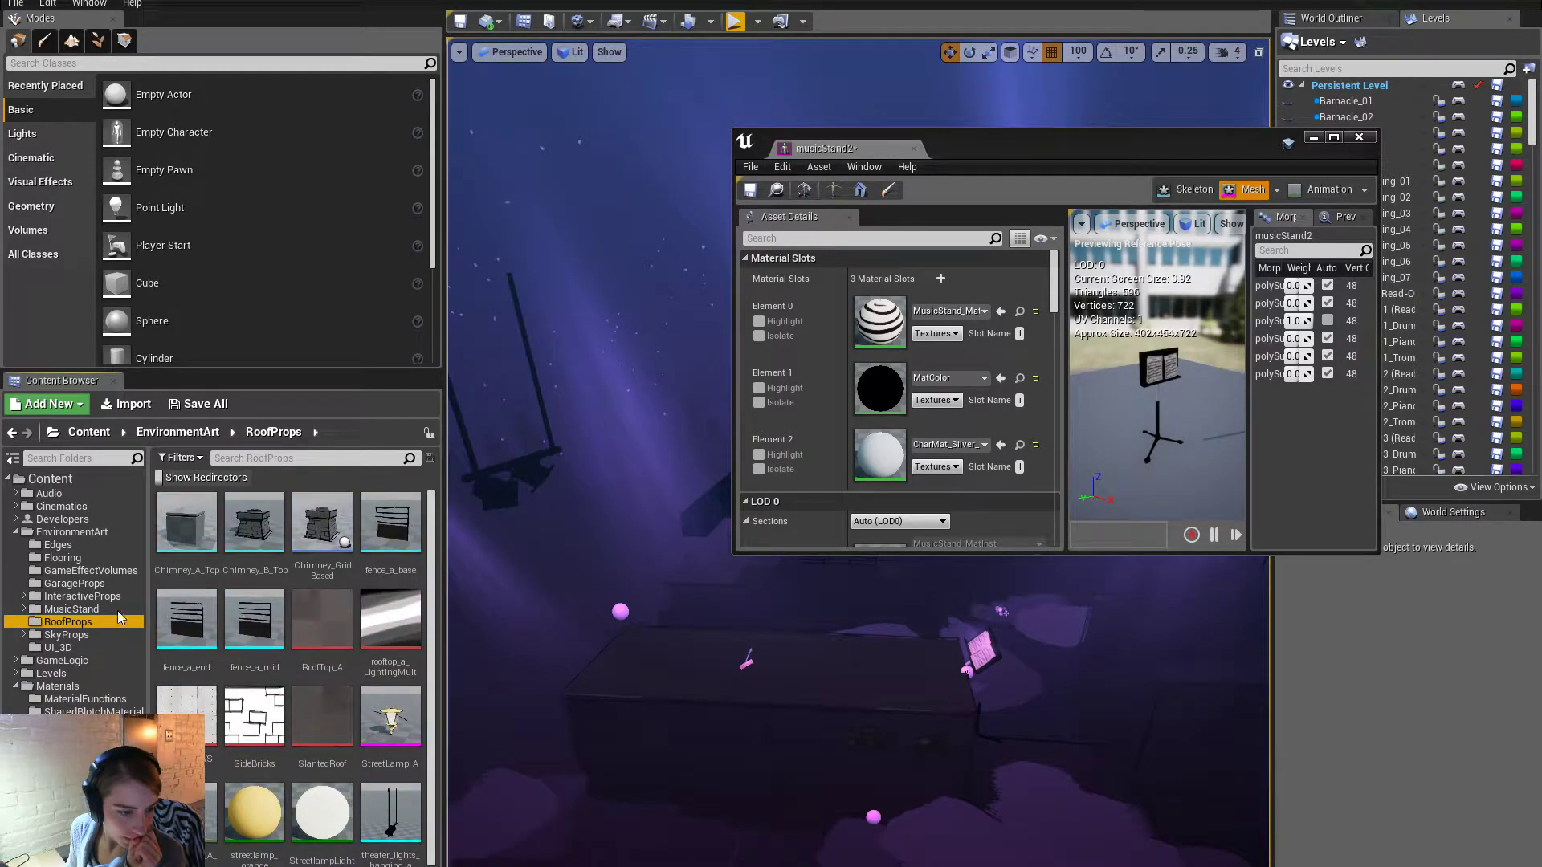
left_click(118, 610)
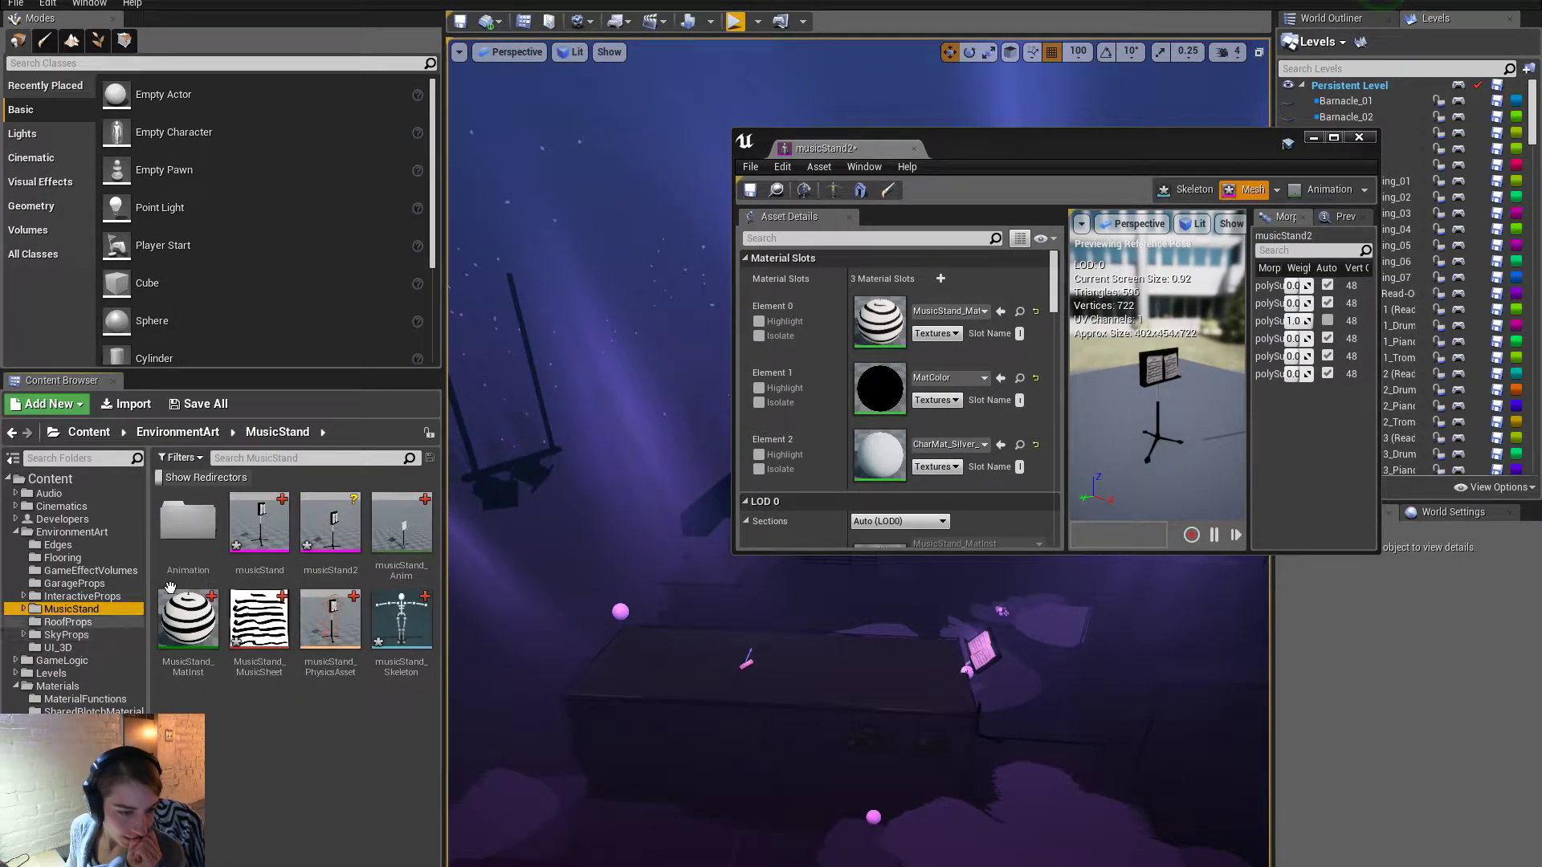
Try to rename the musicStand2 skeletal mesh to musicStand.
left_click(350, 532)
right_click(351, 532)
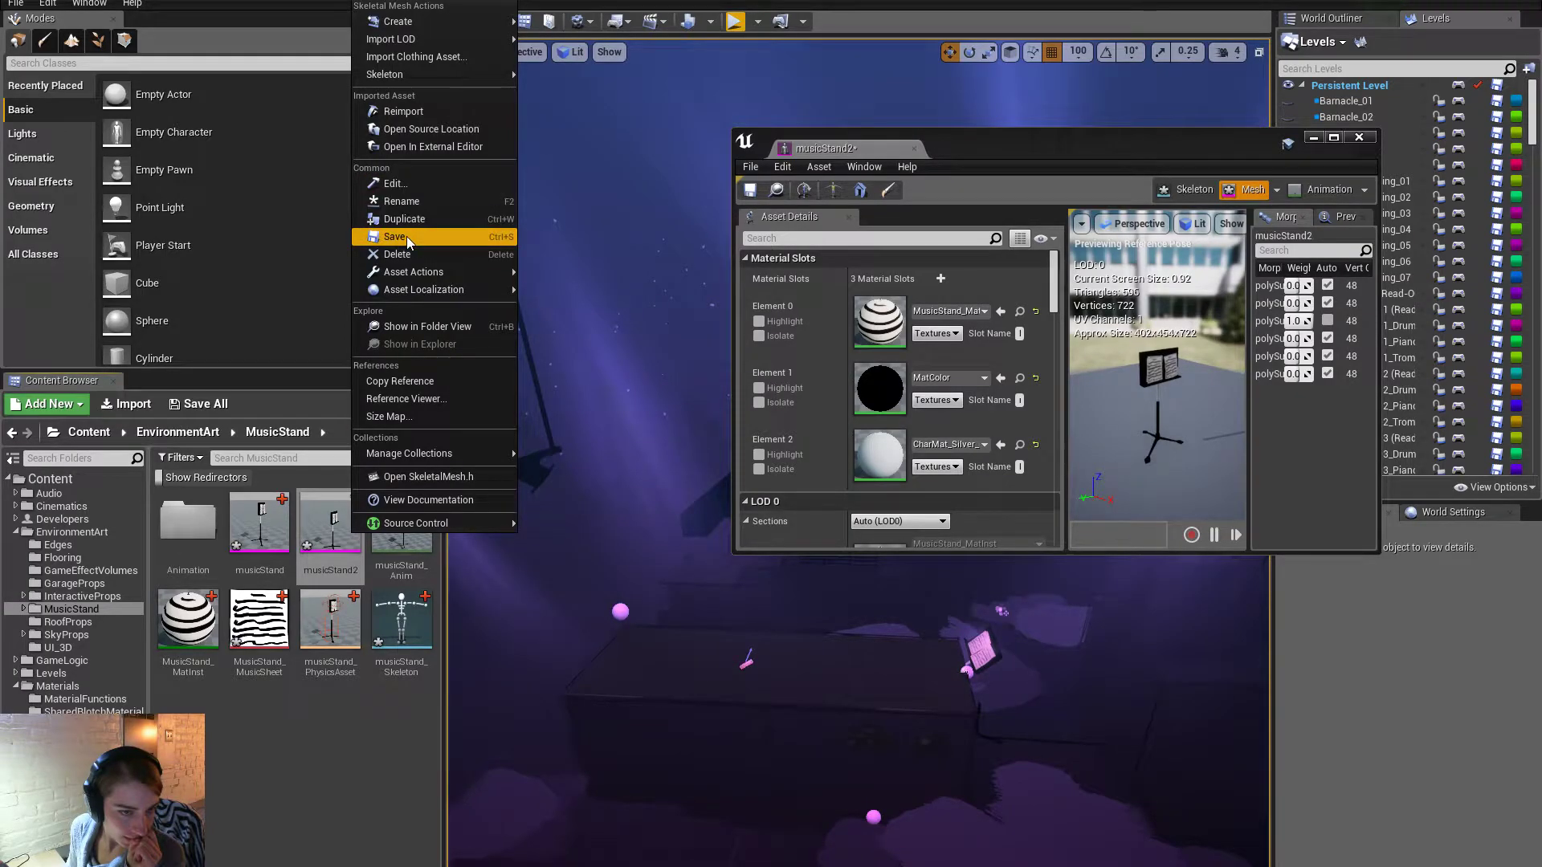
left_click(419, 202)
left_click(355, 571)
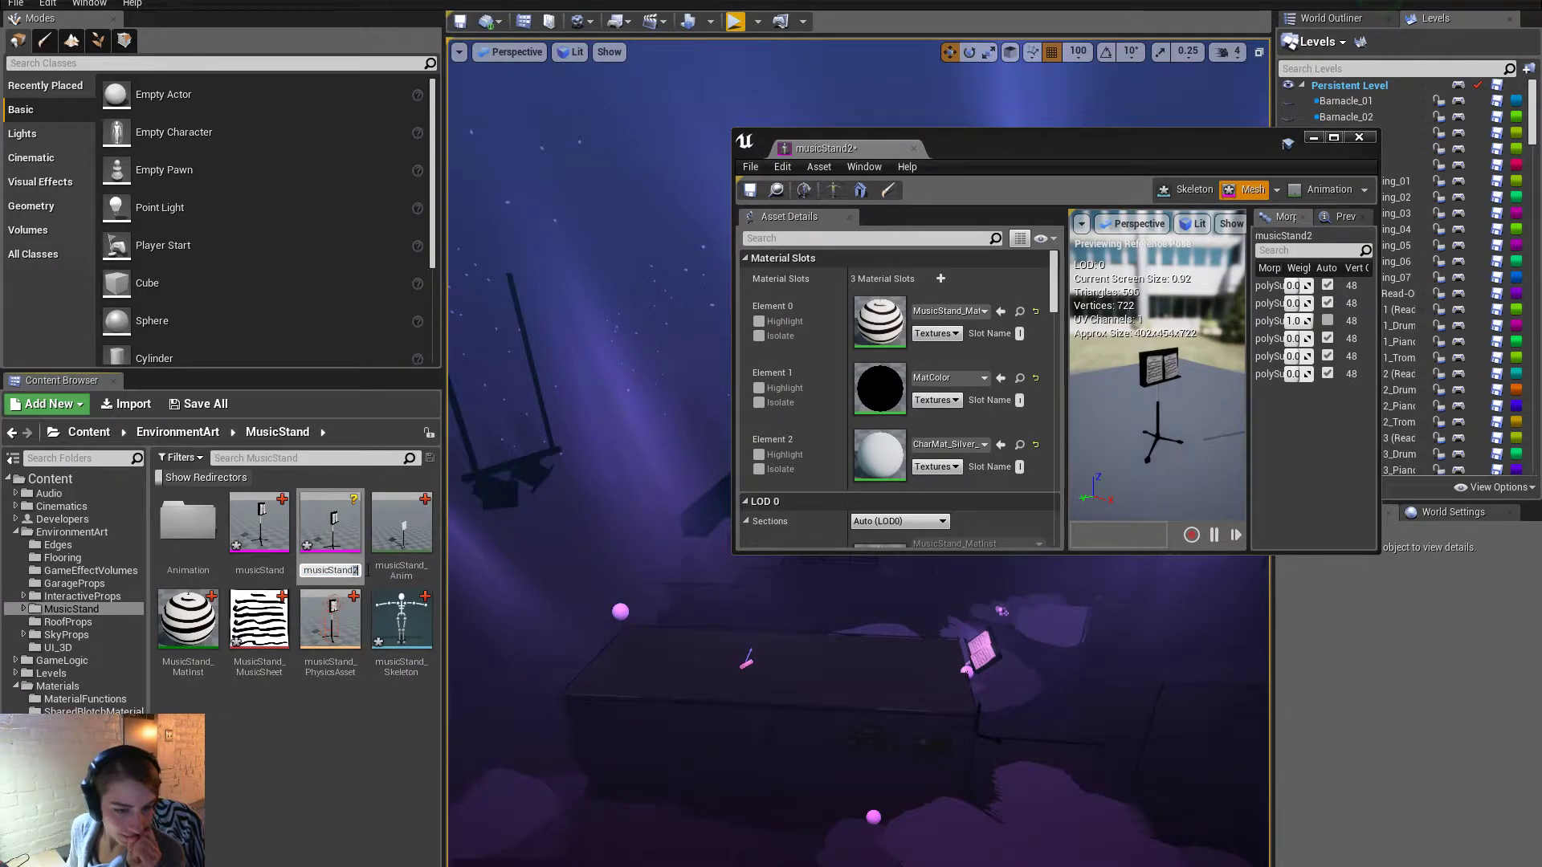
key("BackSpace")
left_click(343, 687)
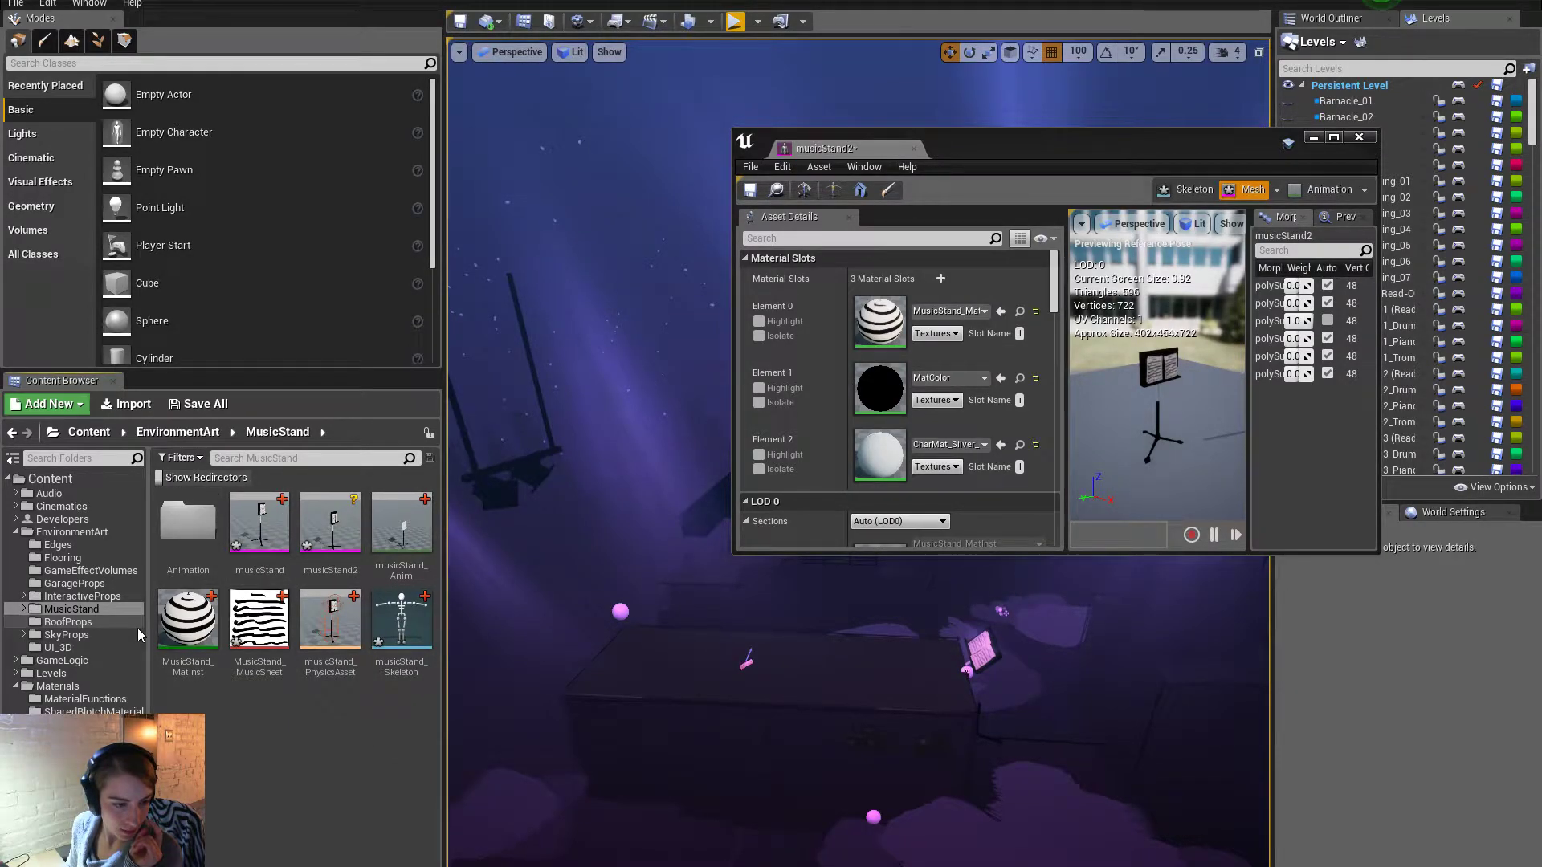
Delete the original musicStand mesh, replace its references with musicStand2, and save all the affected content.
right_click(252, 537)
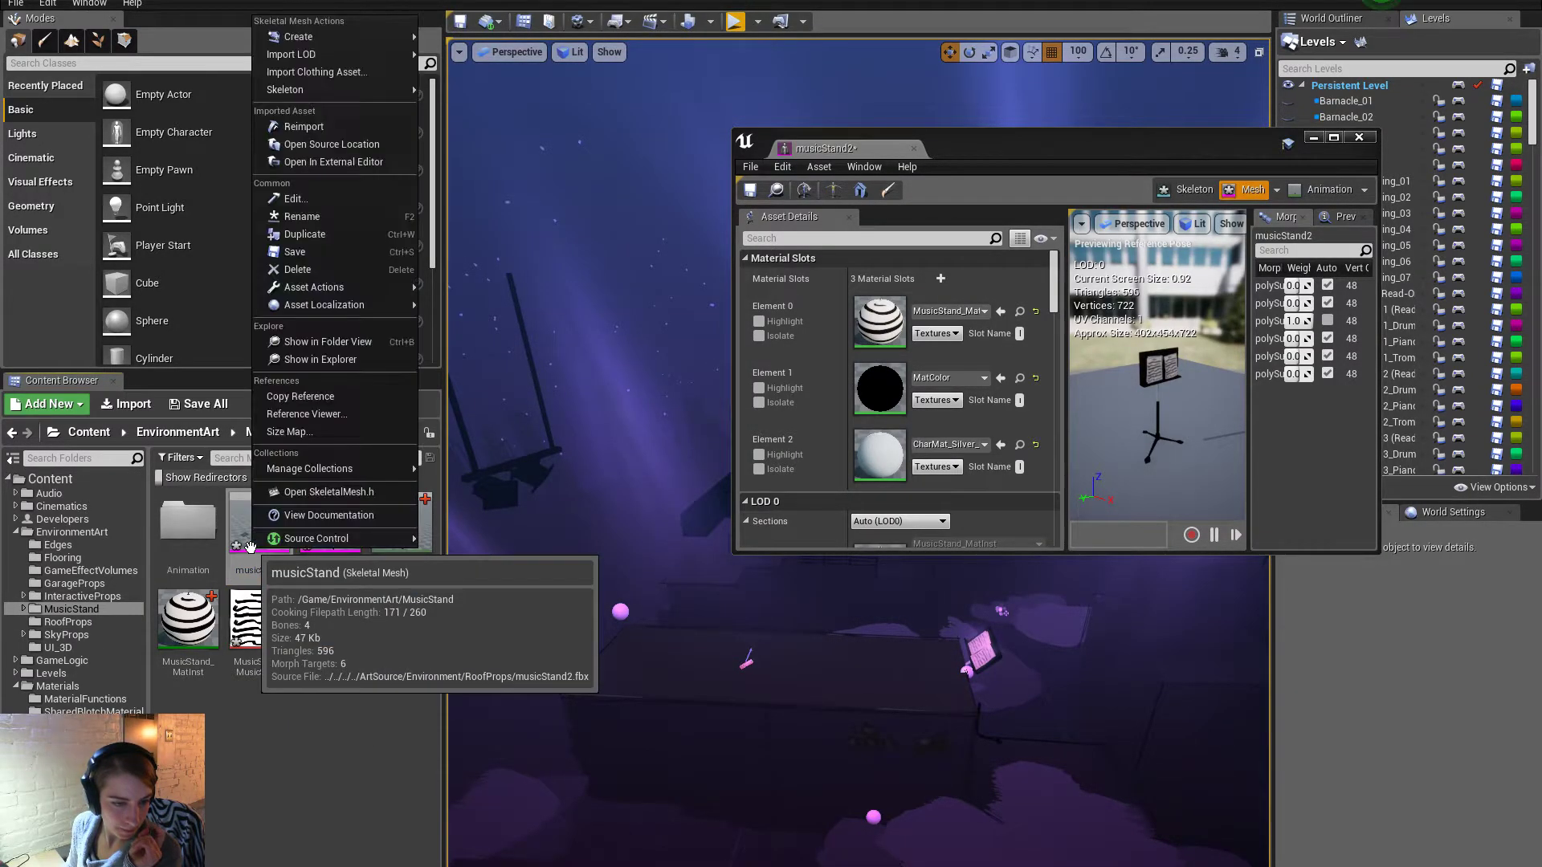
left_click(363, 268)
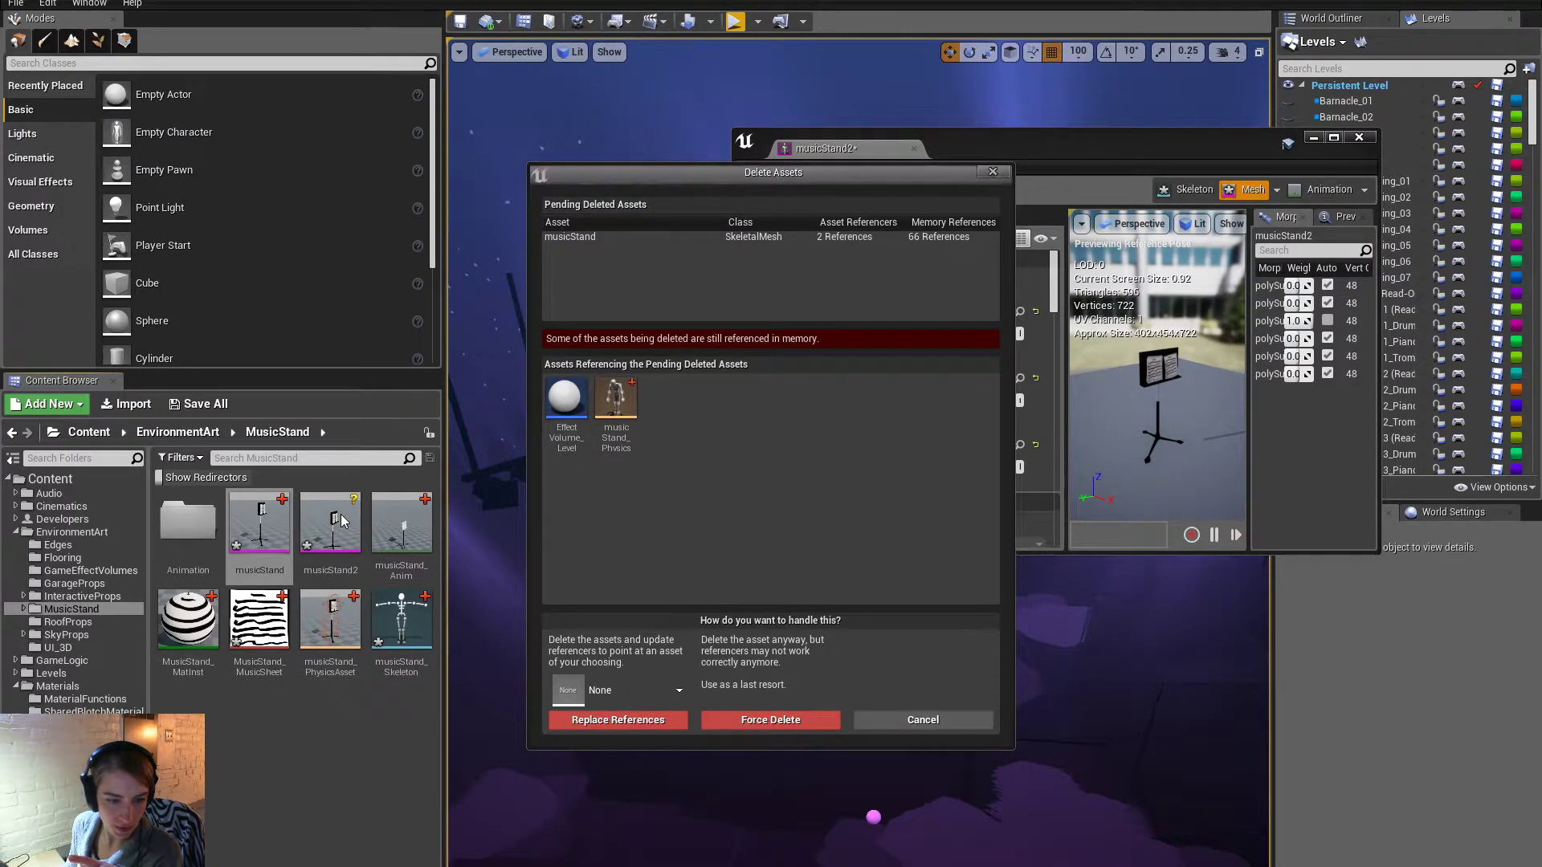
left_click(663, 681)
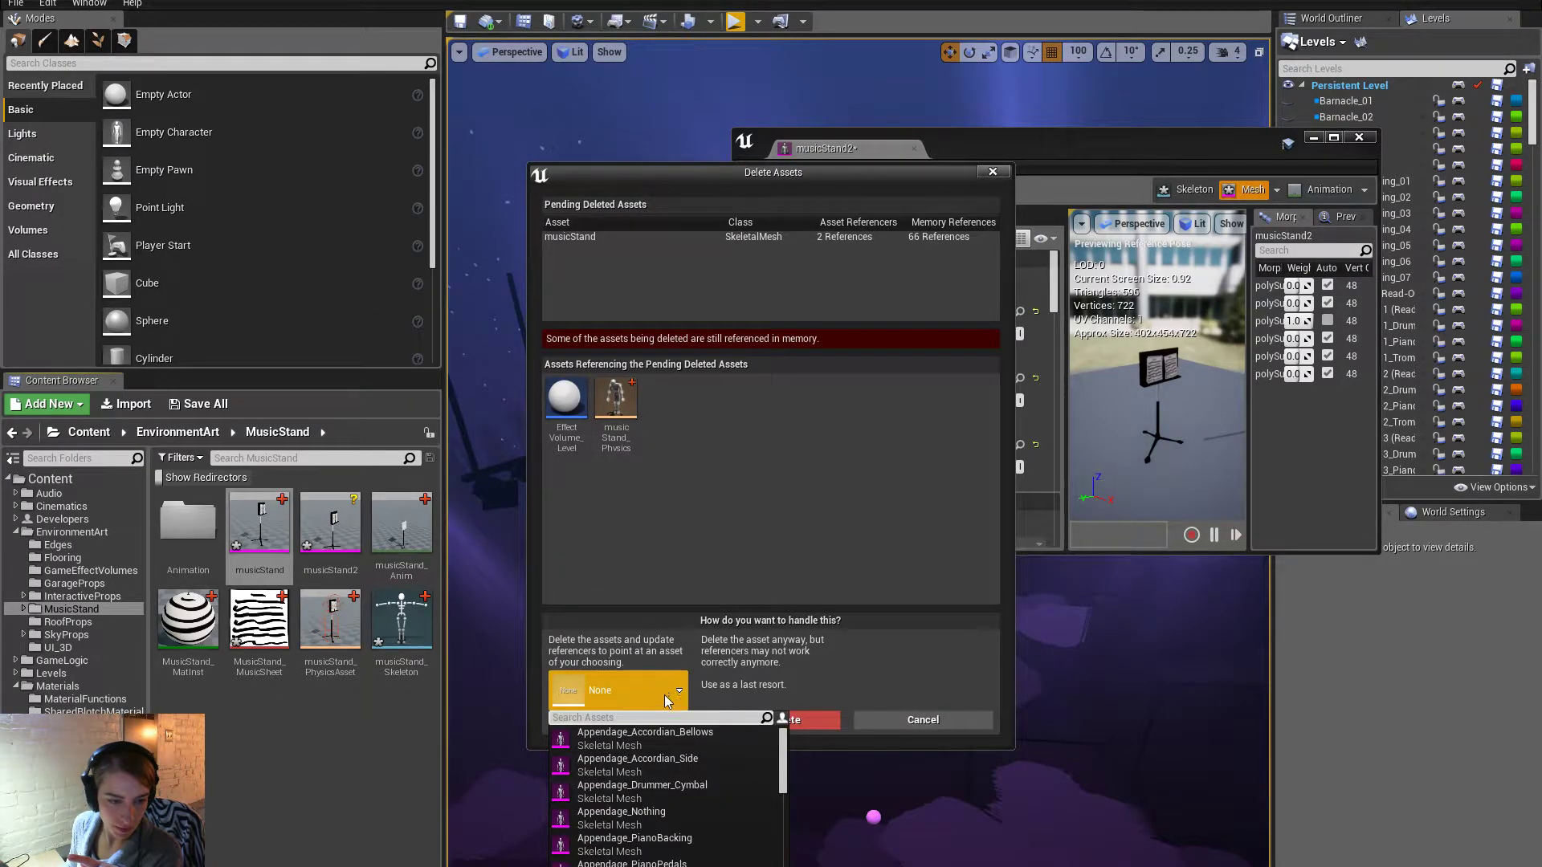
type("music")
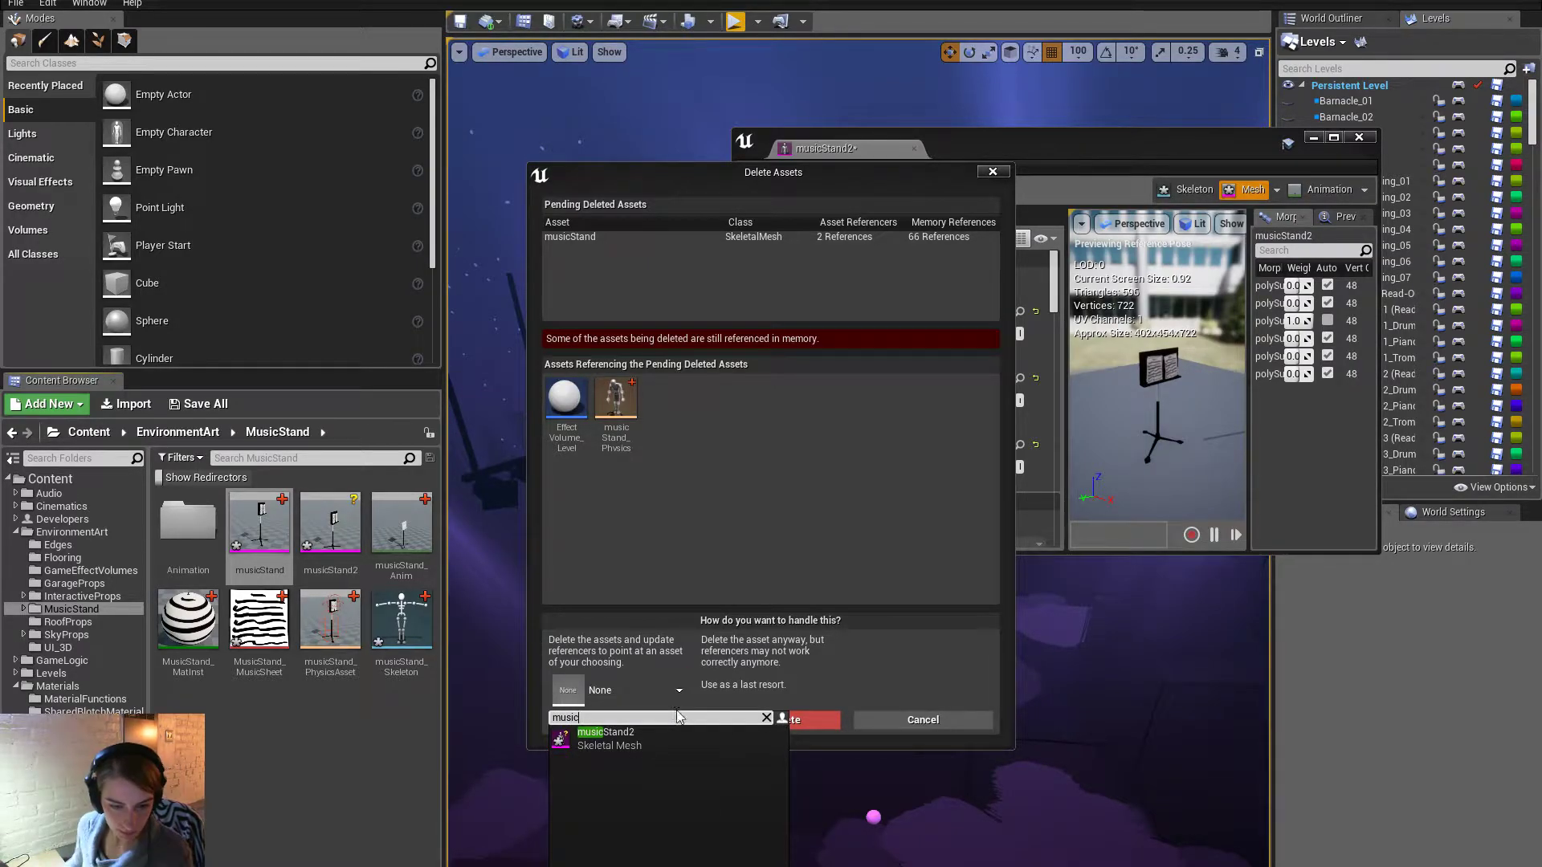
key("Return")
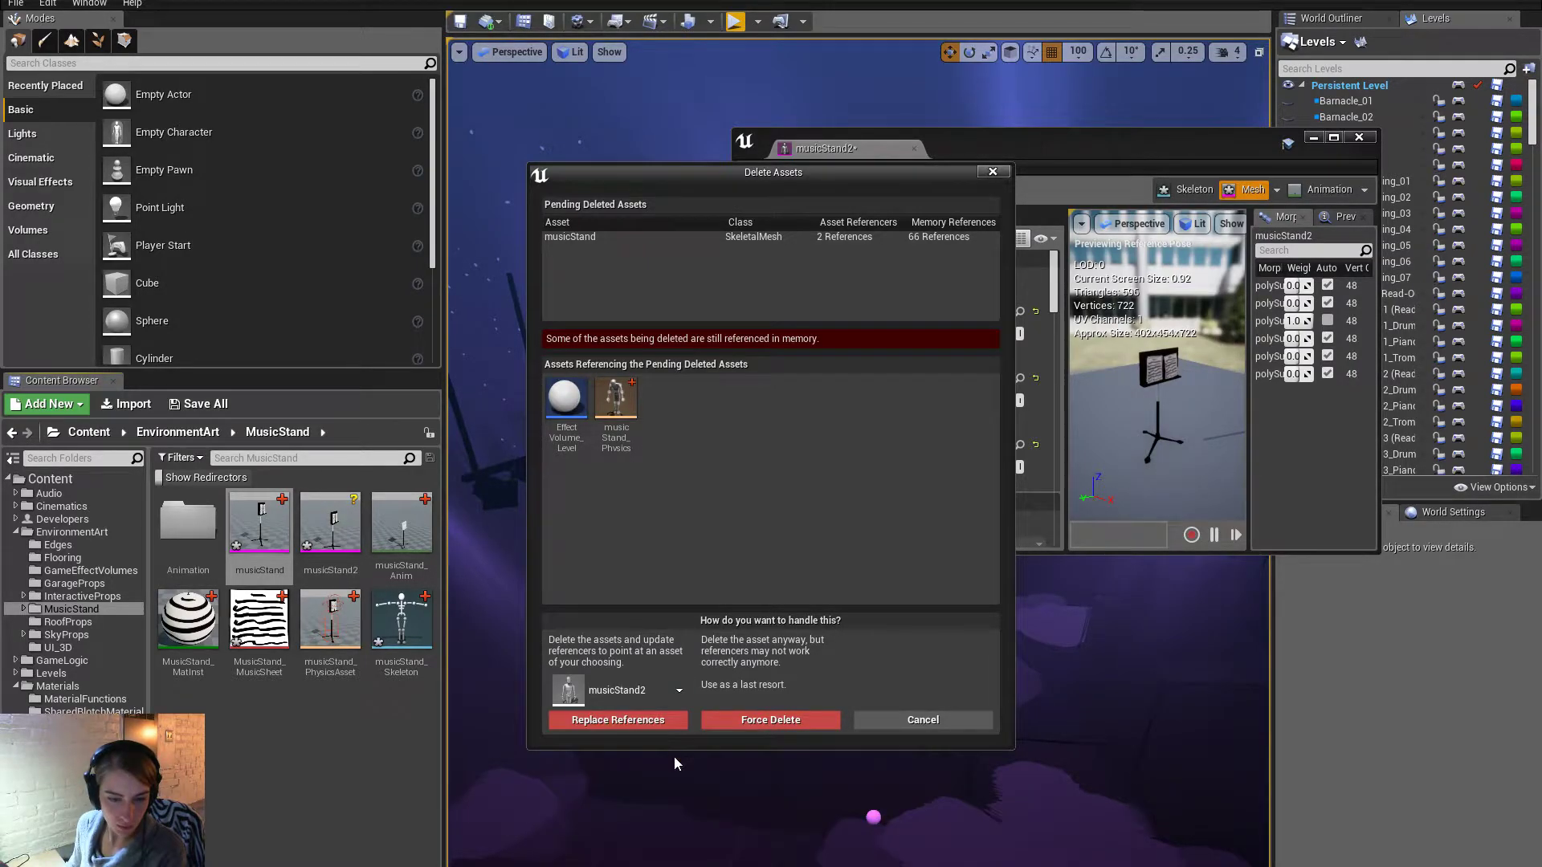
left_click(621, 722)
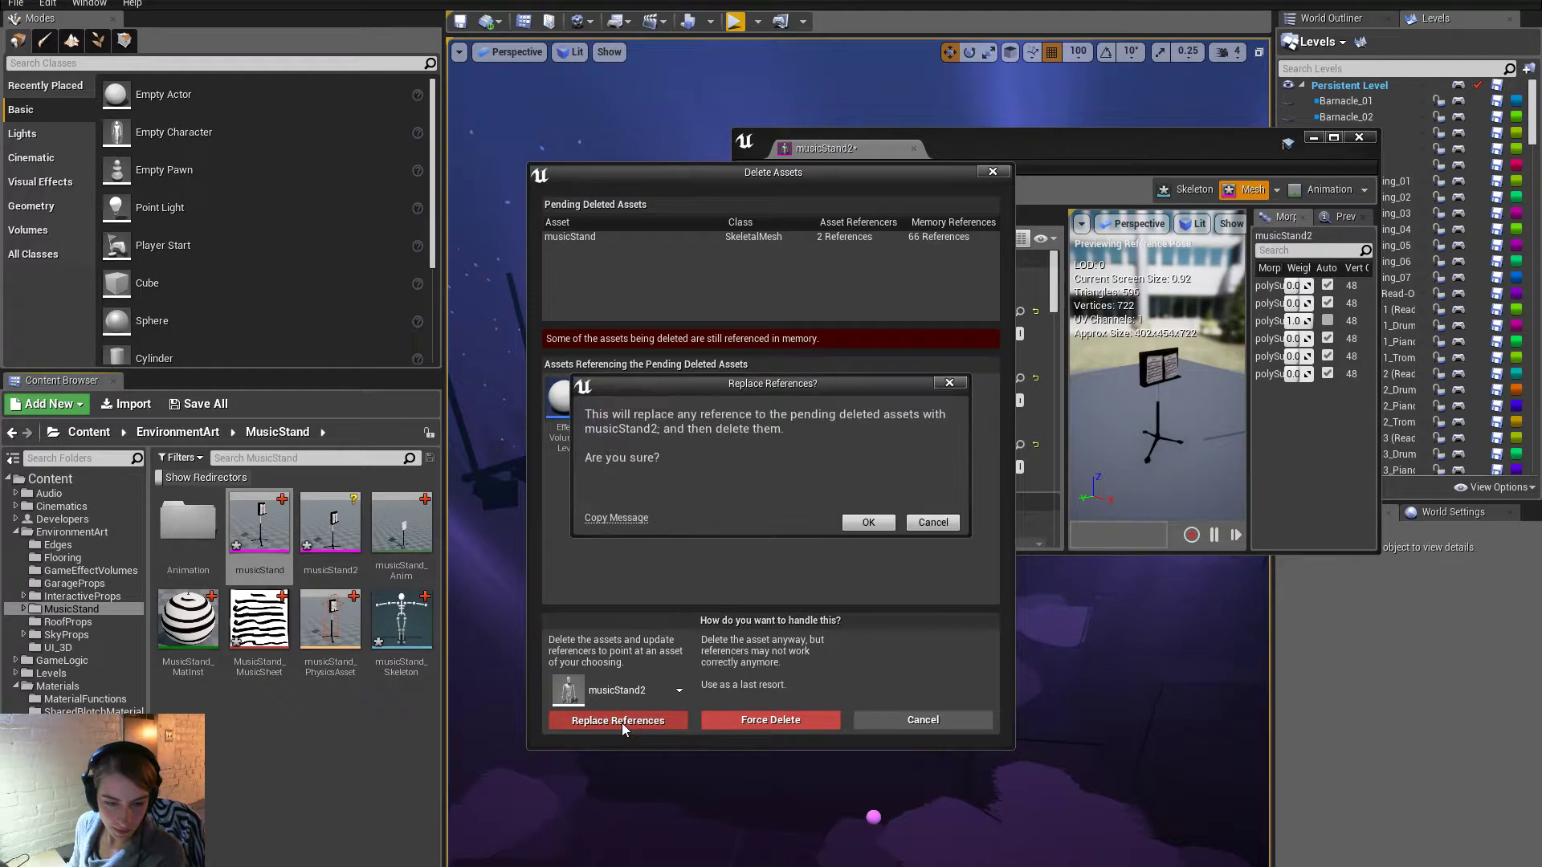
left_click(878, 522)
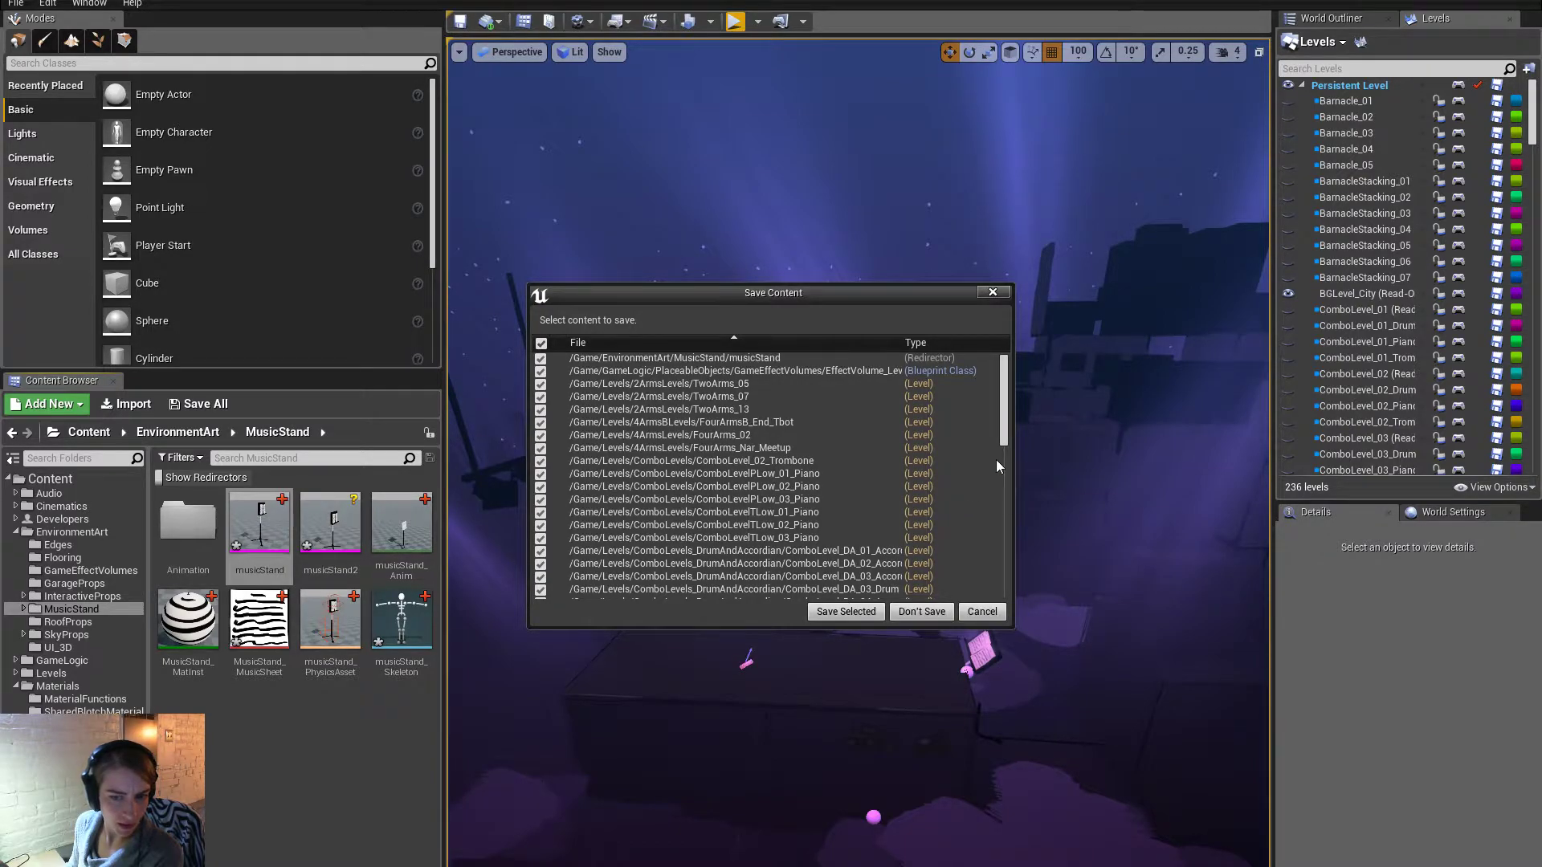
mouse_move(1006, 432)
left_mouse_down()
mouse_move(1005, 588)
mouse_move(994, 411)
left_mouse_up()
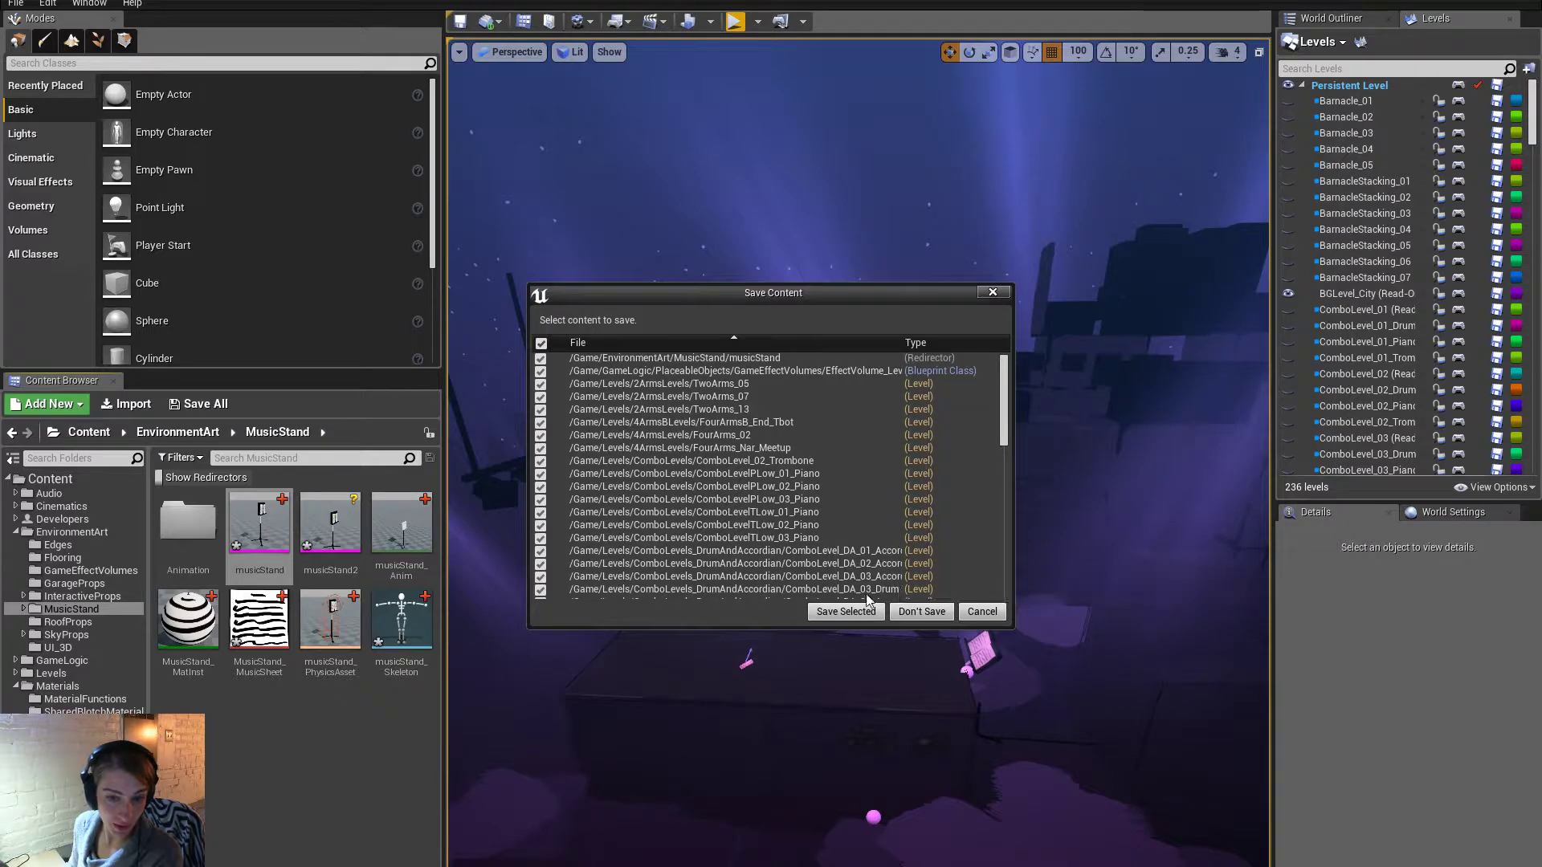
left_click(845, 609)
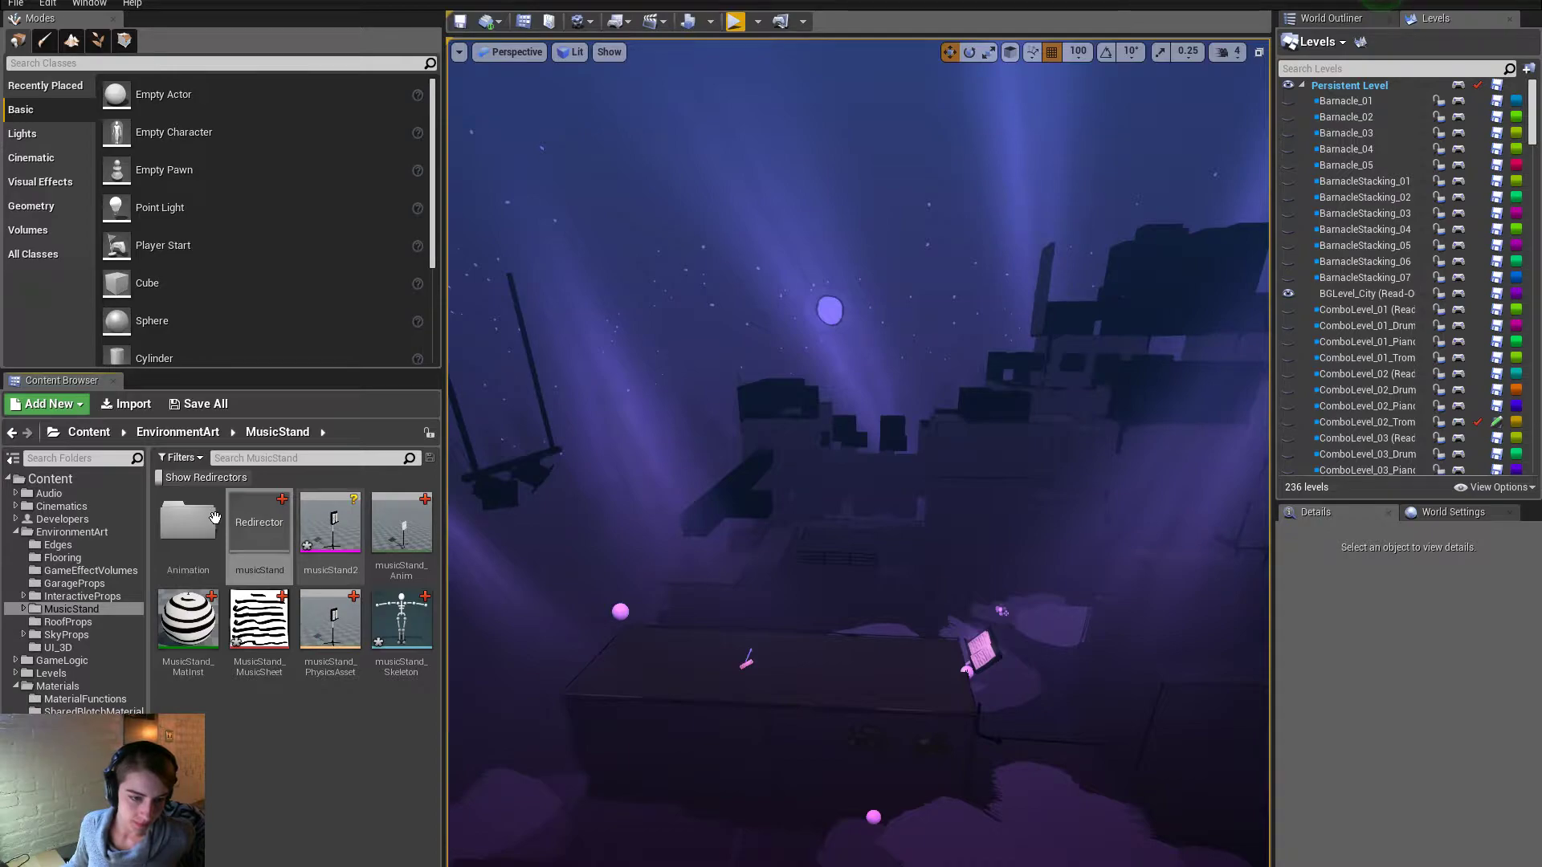
Fix up the leftover musicStand redirector and save the musicStand2 skeletal mesh.
right_click(249, 532)
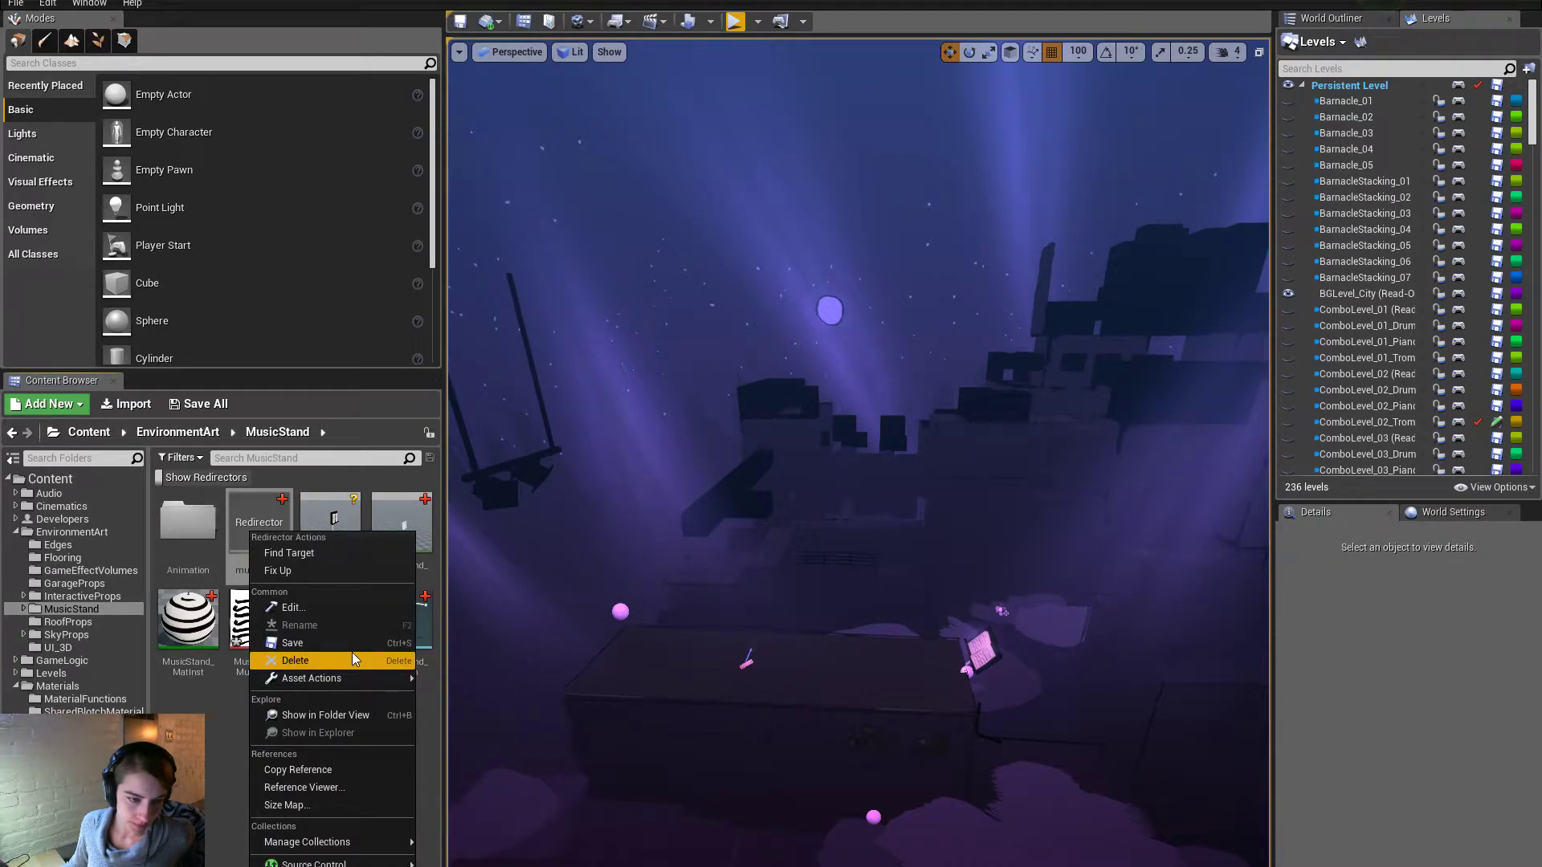
left_click(309, 570)
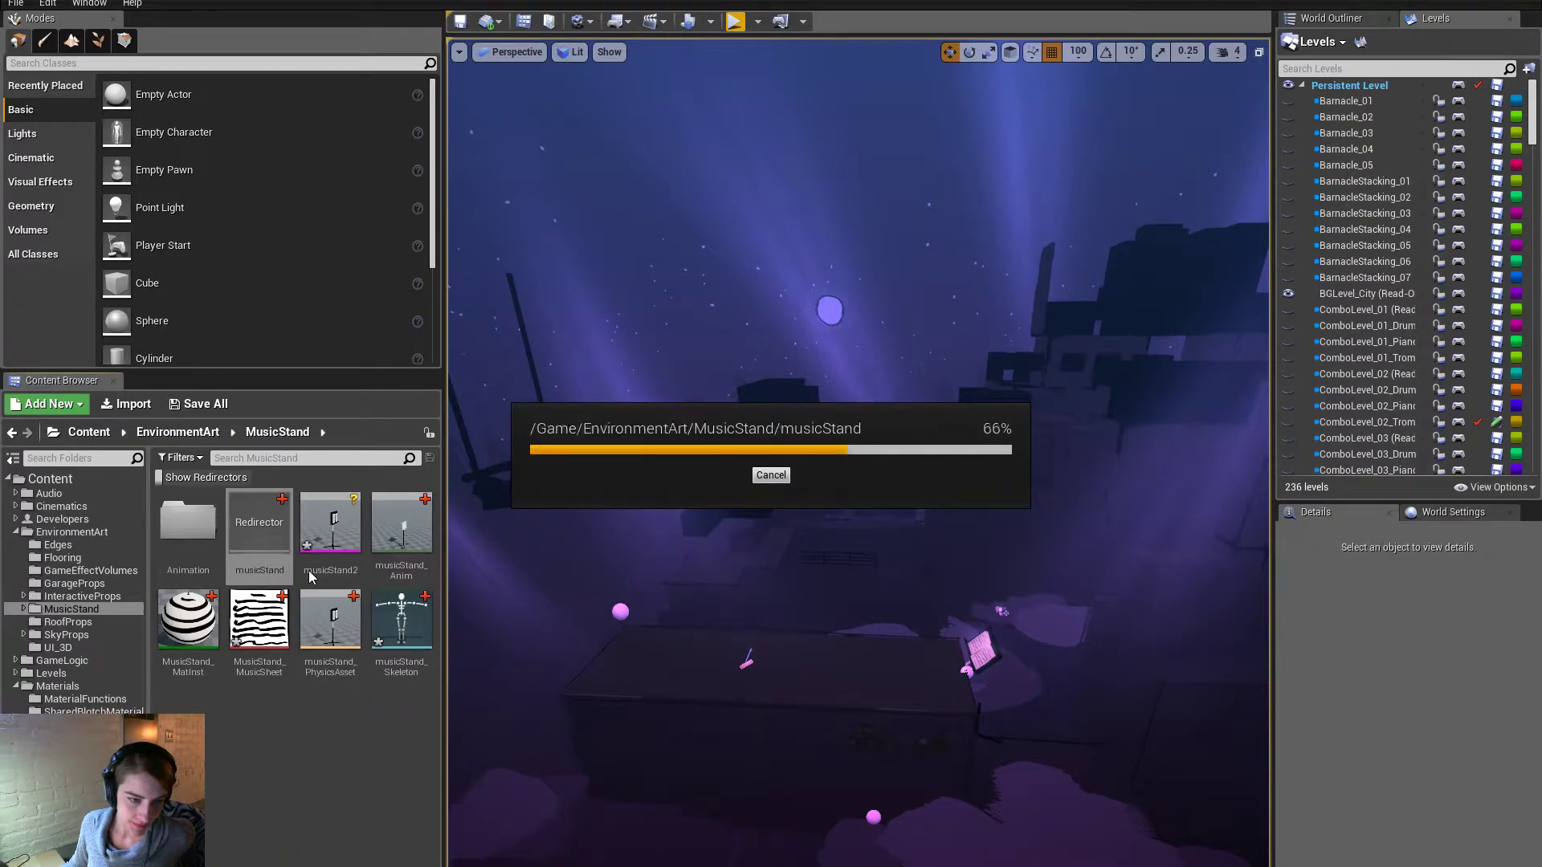
right_click(265, 546)
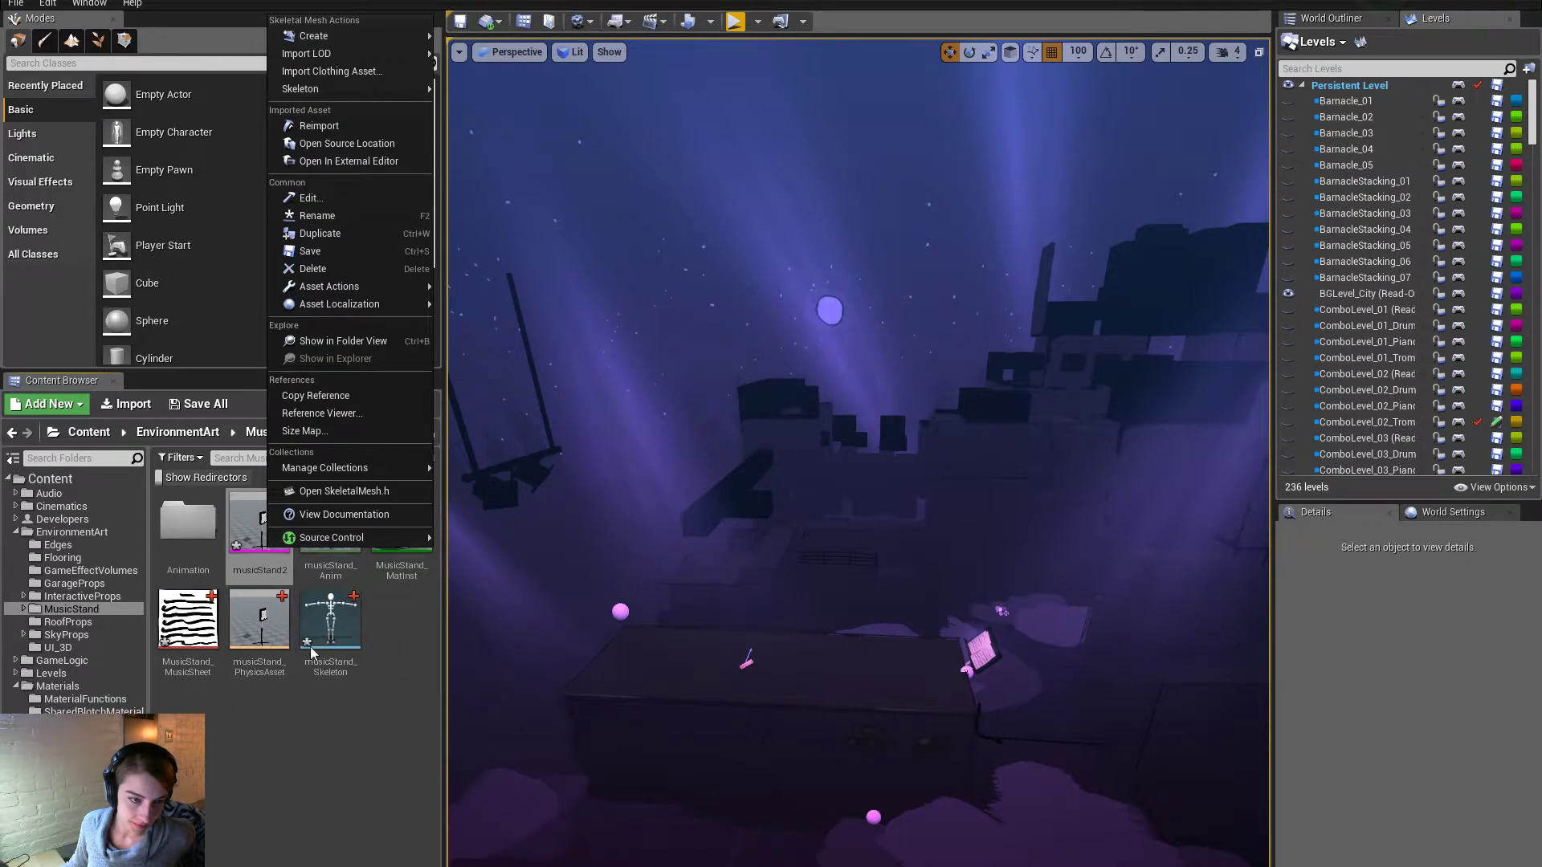
left_click(341, 252)
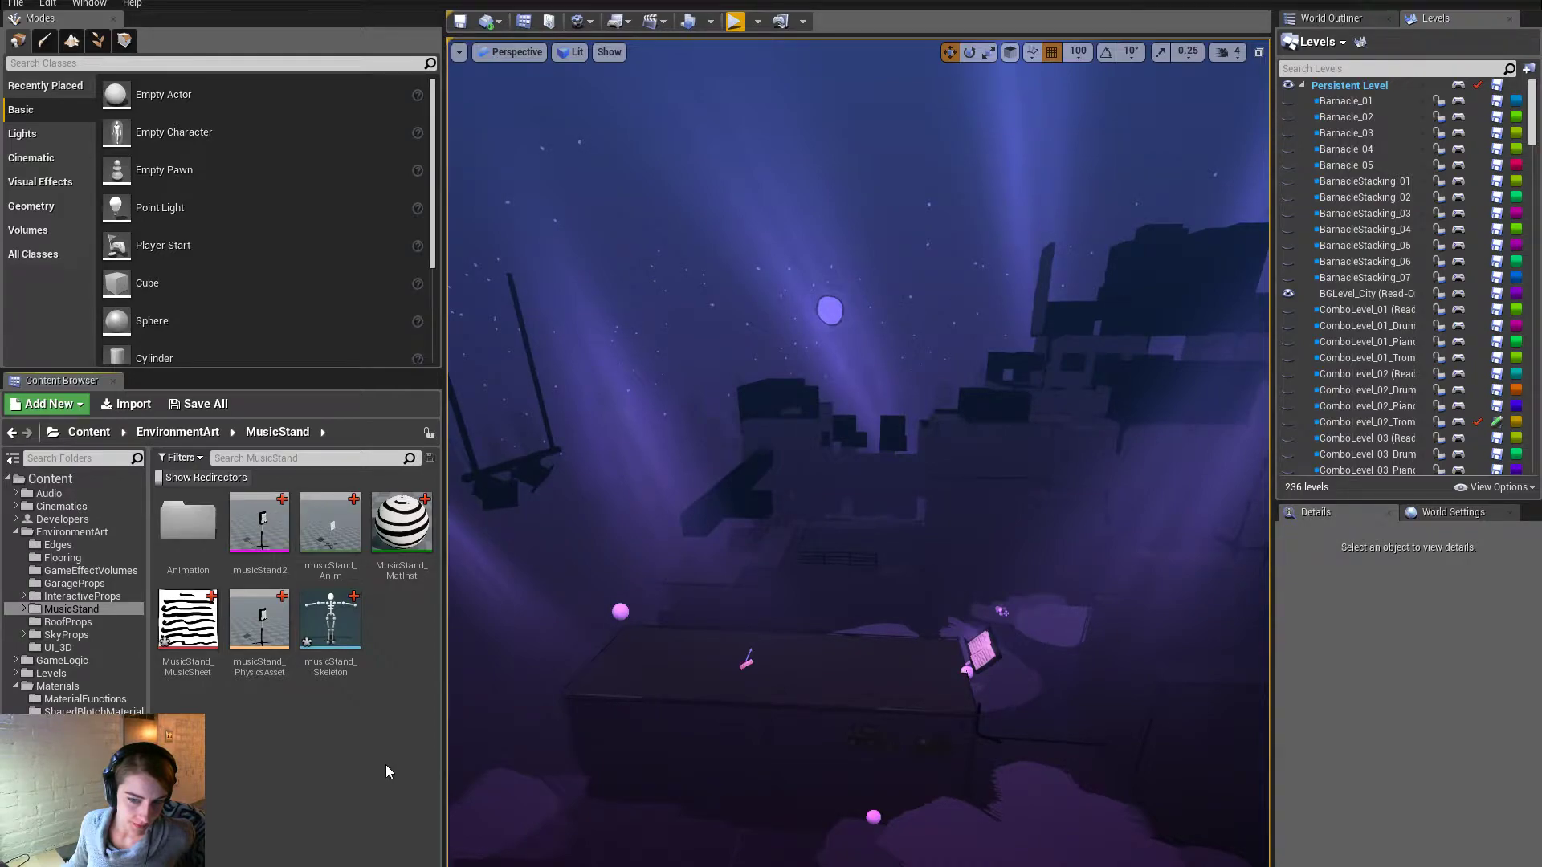
Open the musicStand2 skeletal mesh and briefly view the Blueprint graph image in the web browser.
double_click(288, 531)
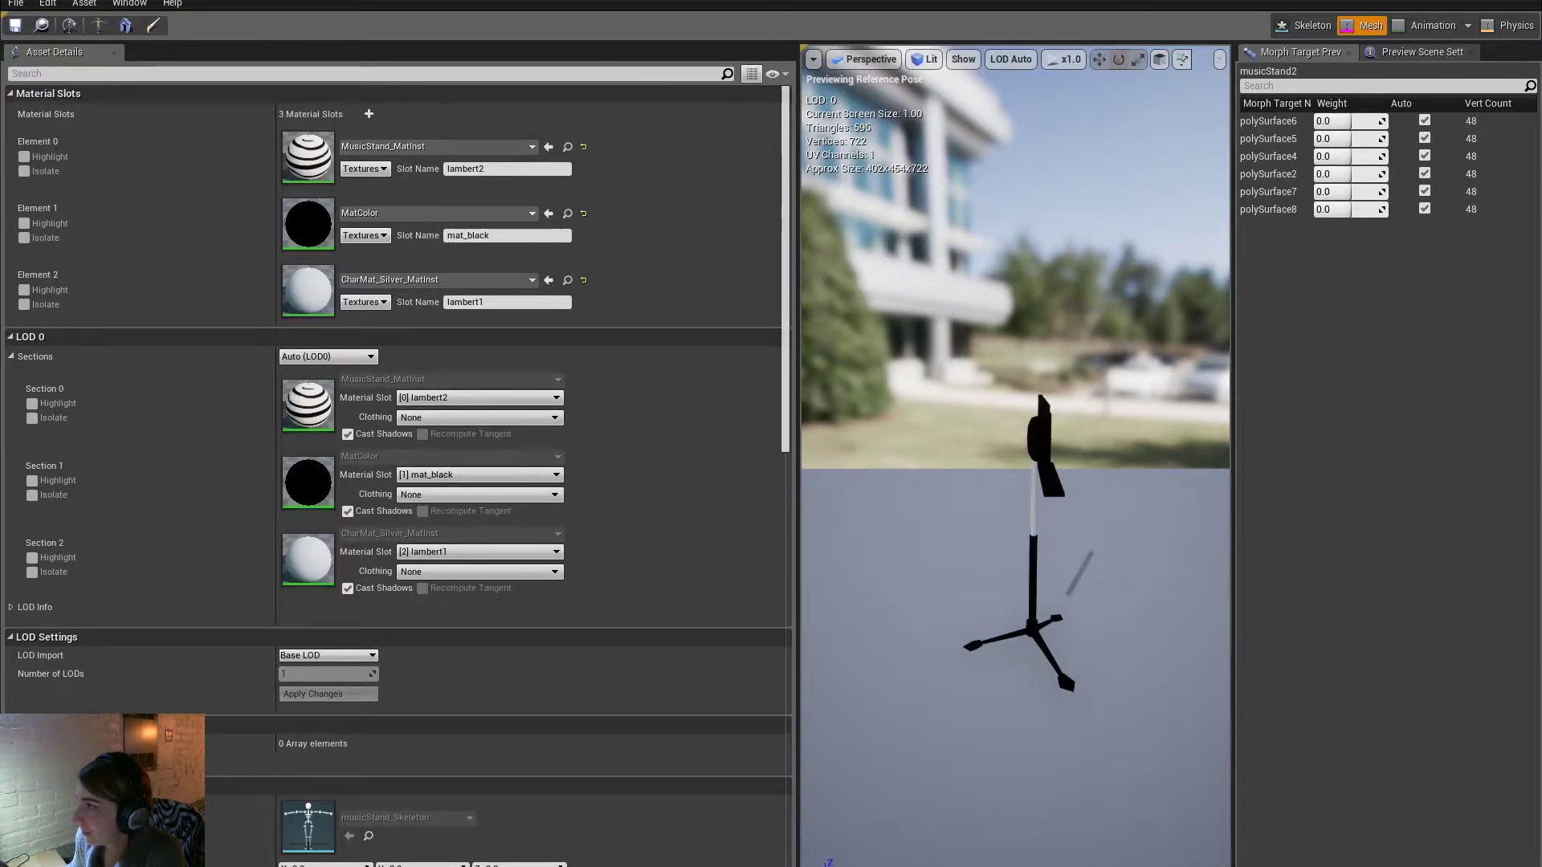
left_click_drag(1156, 866, 1049, 115)
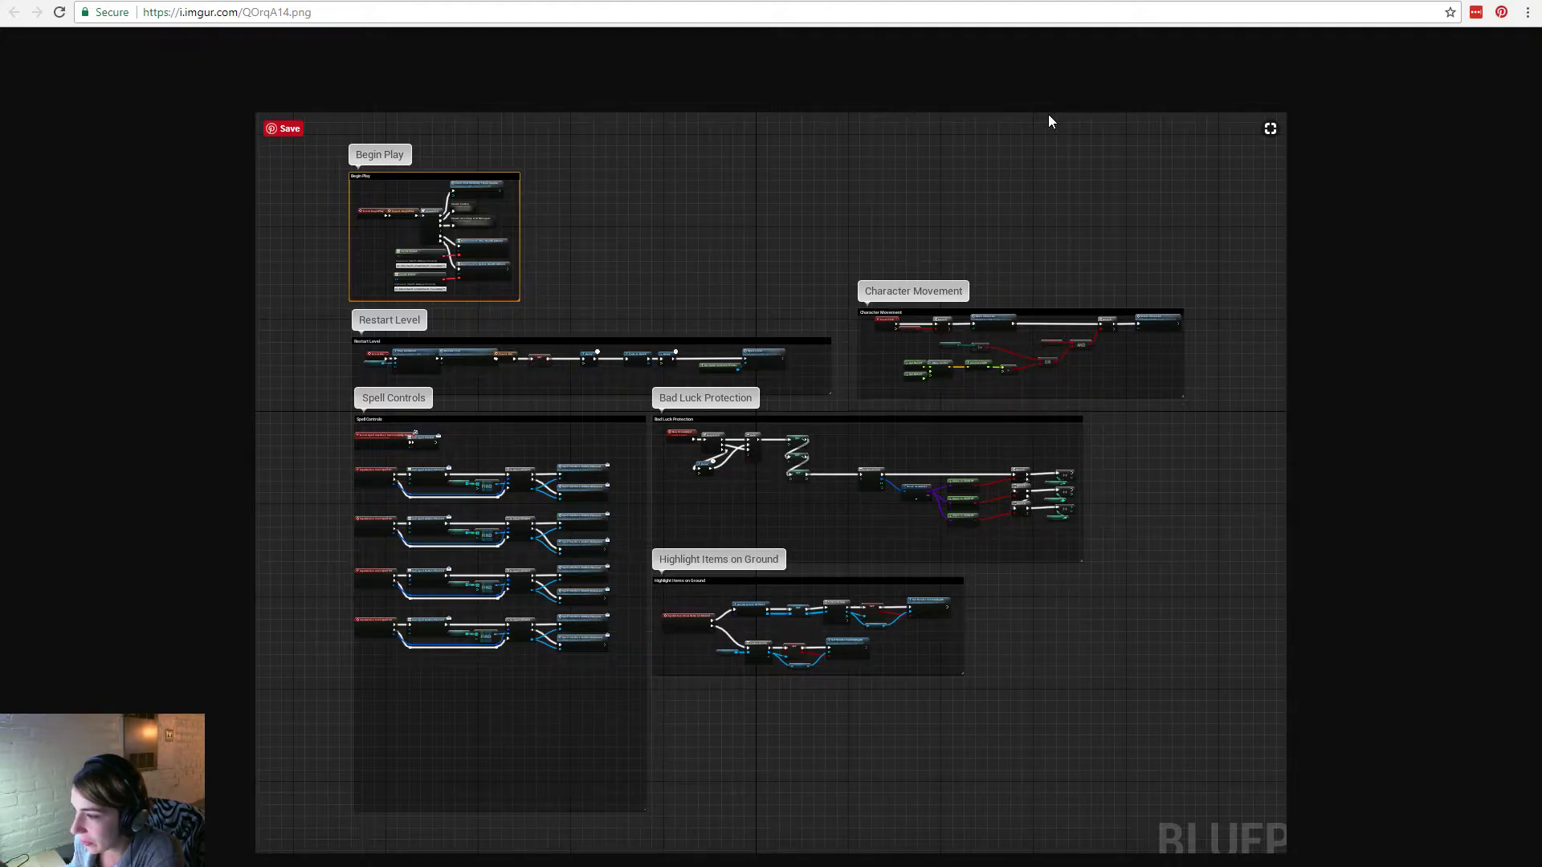
key("alt+Tab")
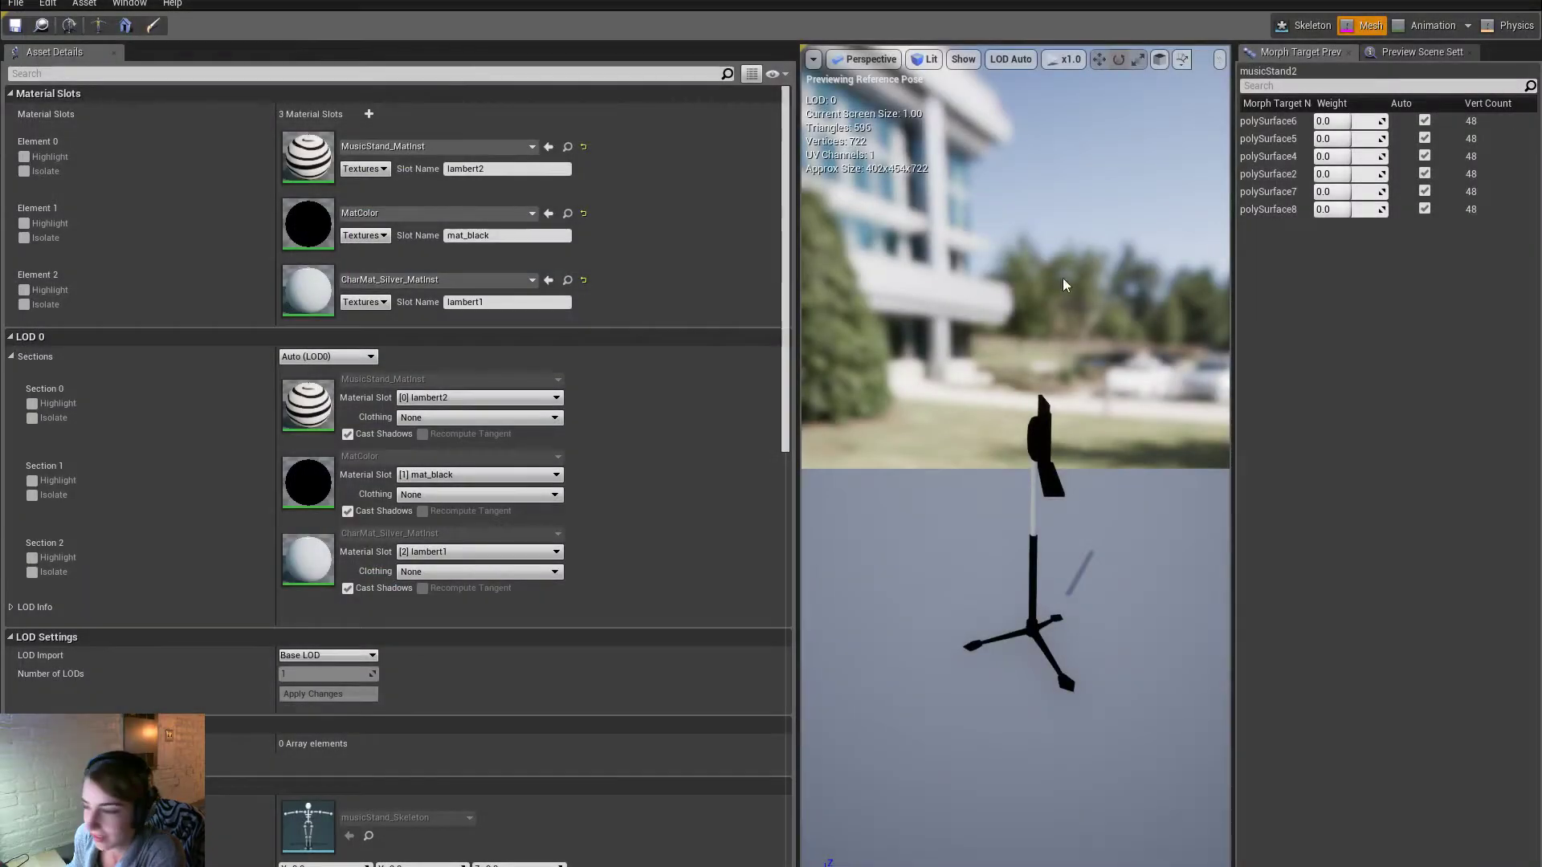